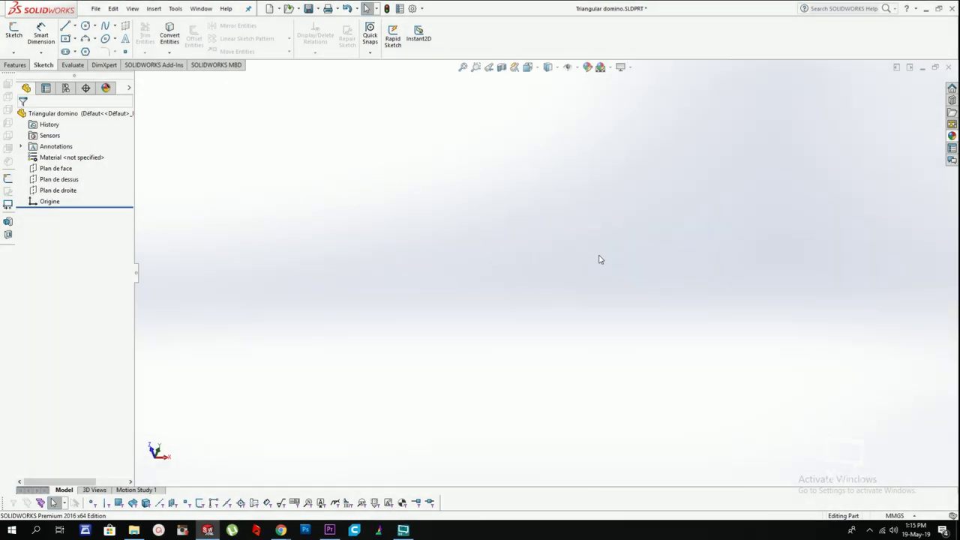
Step: Start a sketch on Plan de dessus and draw a three-sided polygon centred on the origin, apex straight above it
right_click(57, 180)
left_click(98, 166)
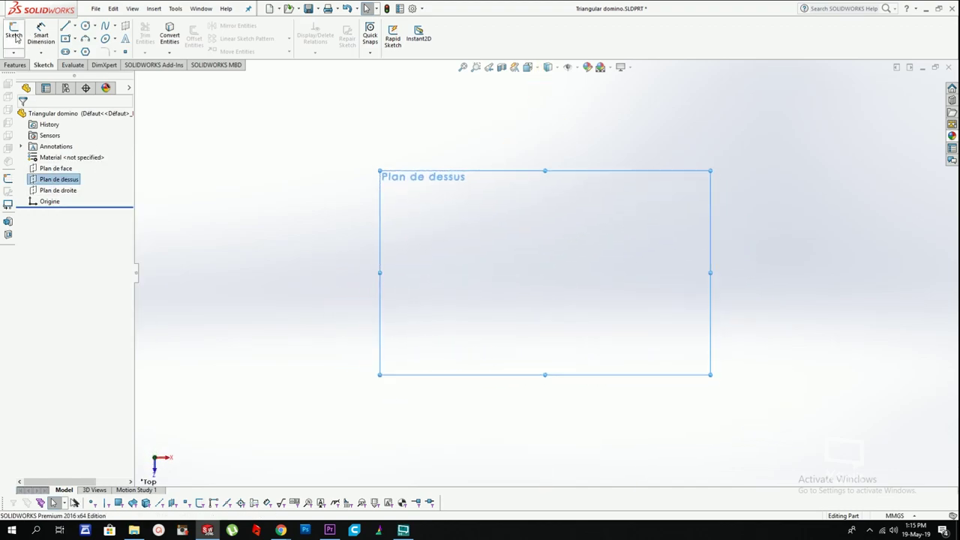
left_click(15, 34)
left_click(85, 51)
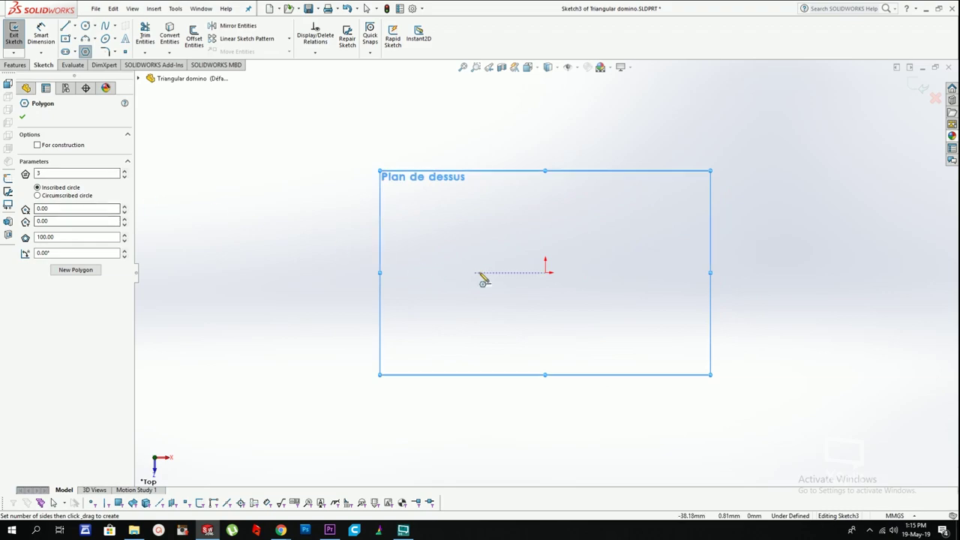
left_click(545, 273)
left_click(545, 153)
key("Escape")
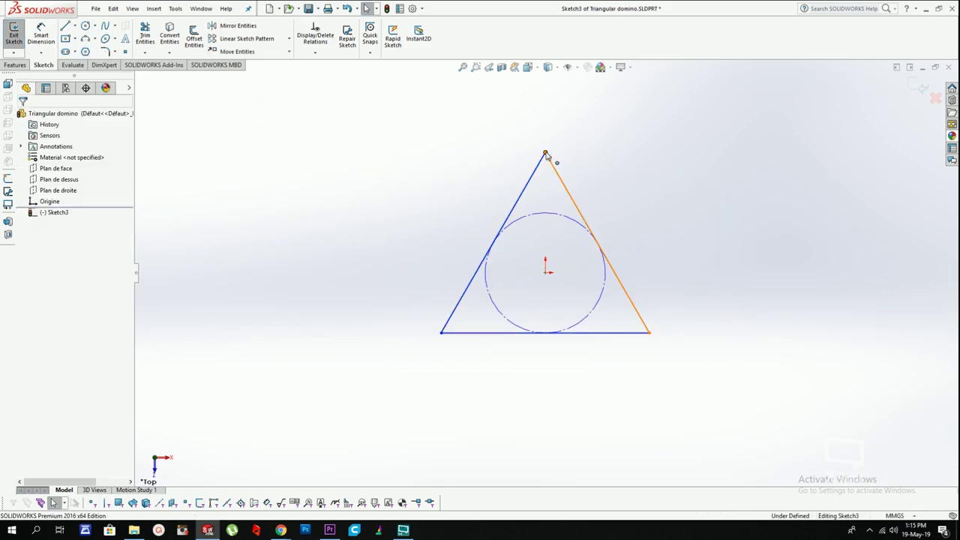
Step: Constrain the triangle's apex vertically to the origin and dimension its right side to 80 mm
left_click(545, 154)
left_click(545, 279, "ctrl")
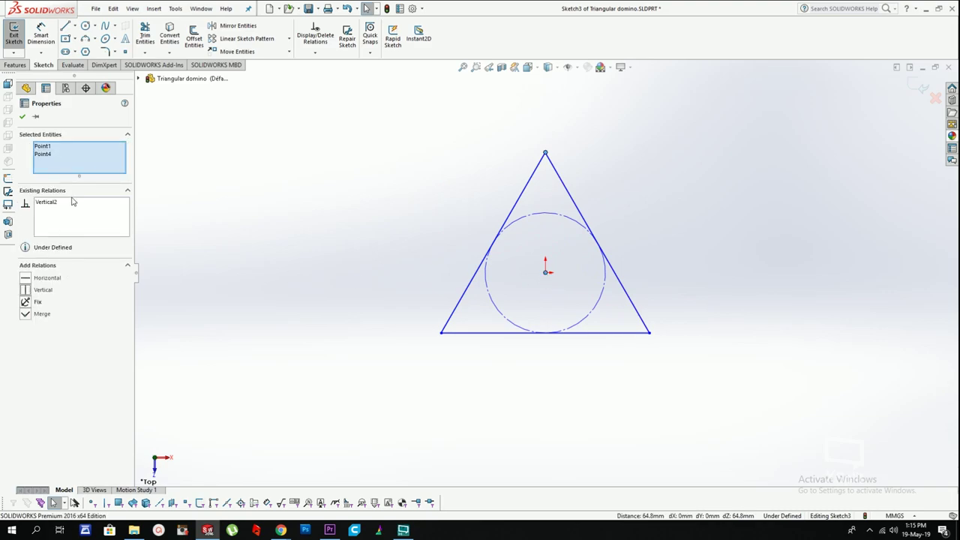
left_click(43, 33)
left_click(570, 195)
left_click(593, 181)
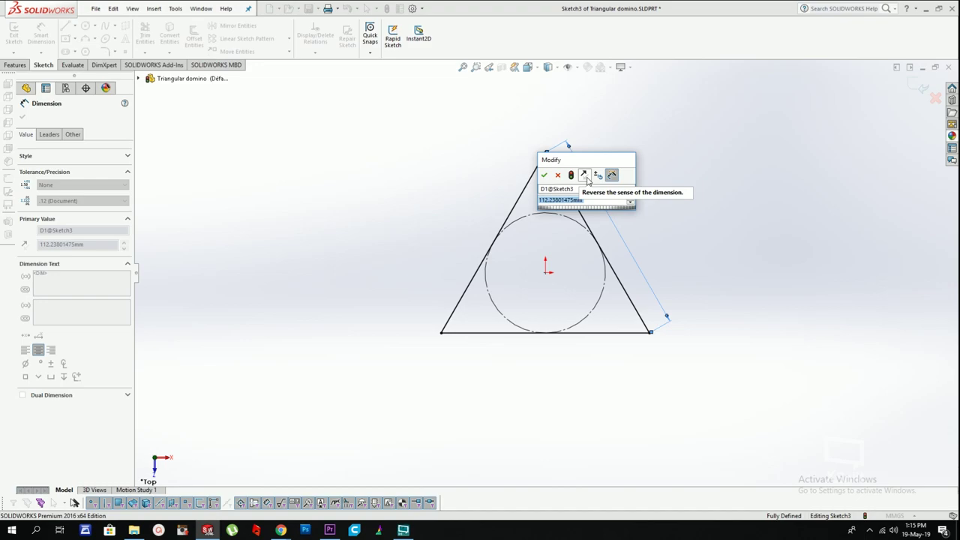
type("80")
key("Return")
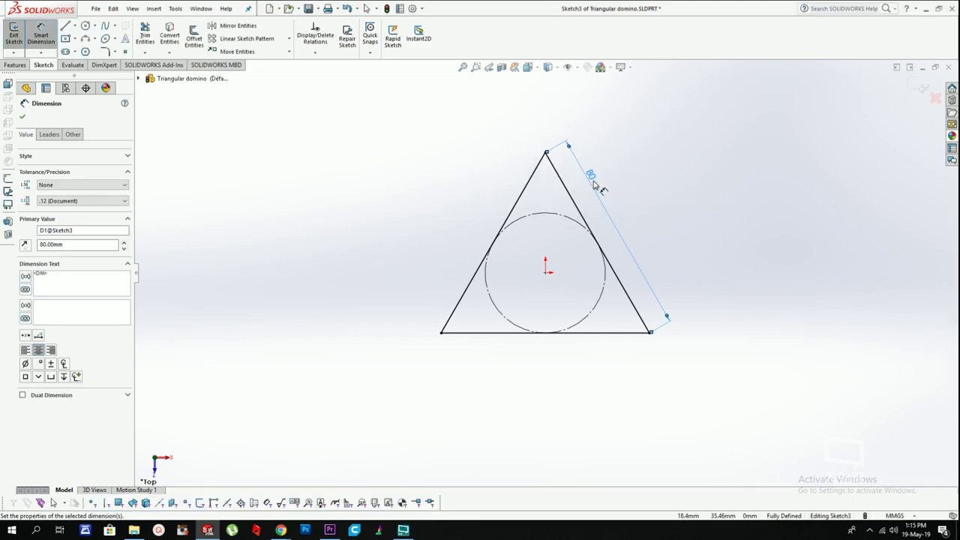
key("Escape")
key("Escape")
Step: Extrude the triangle as a boss with the Mid Plane end condition and a depth of 80/3*2 mm
left_click(154, 10)
mouse_move(171, 24)
left_click(273, 25)
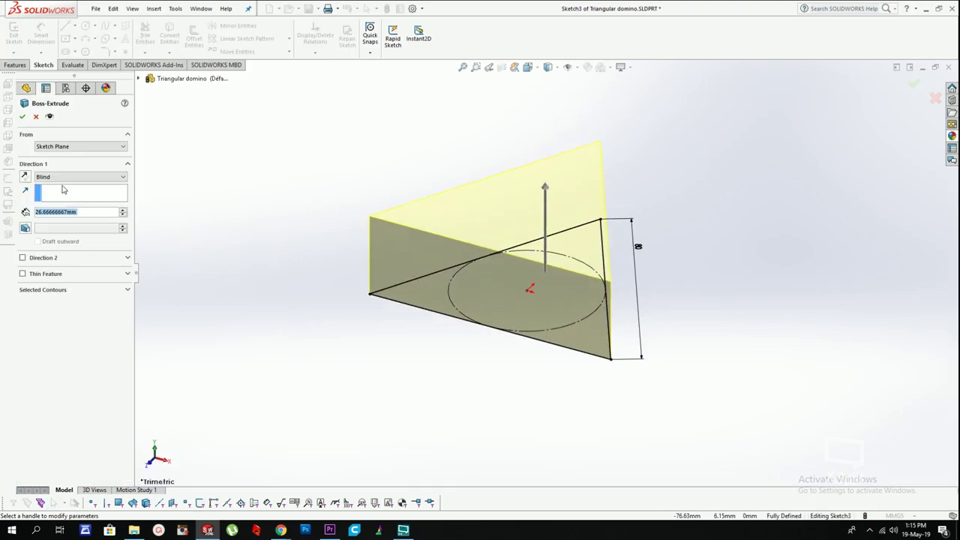
left_click(79, 176)
left_click(93, 215)
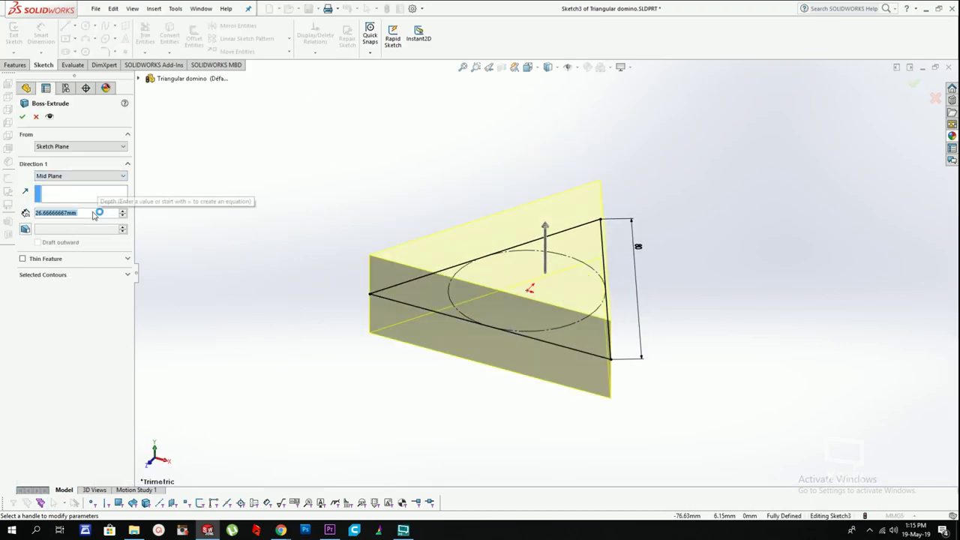
type("80/3")
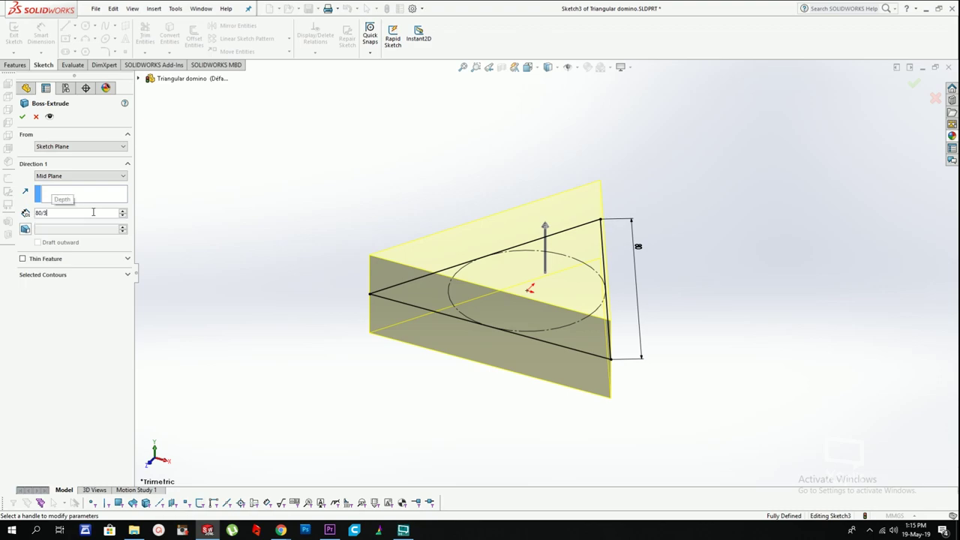
type("*2")
key("Return")
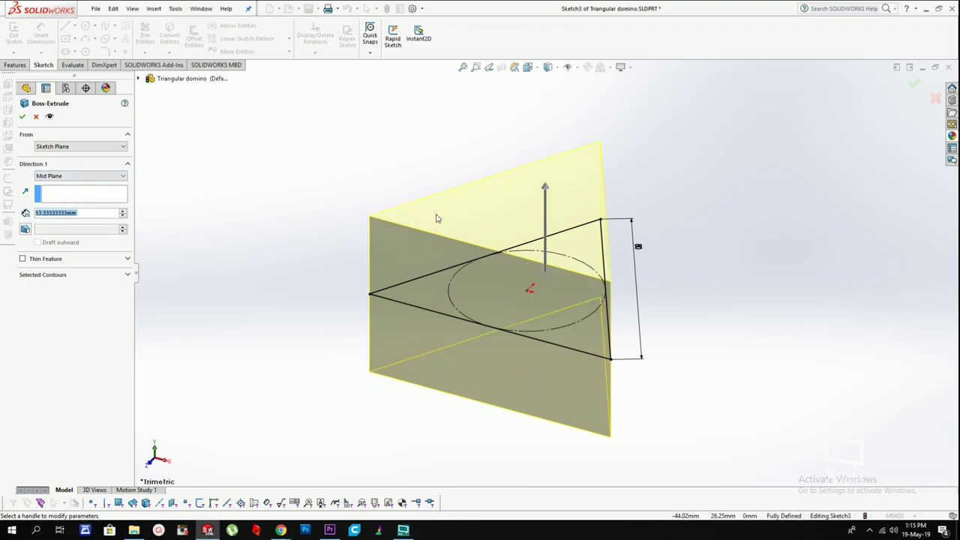
mouse_move(630, 234)
middle_mouse_down()
mouse_move(564, 251)
mouse_move(664, 255)
middle_mouse_up()
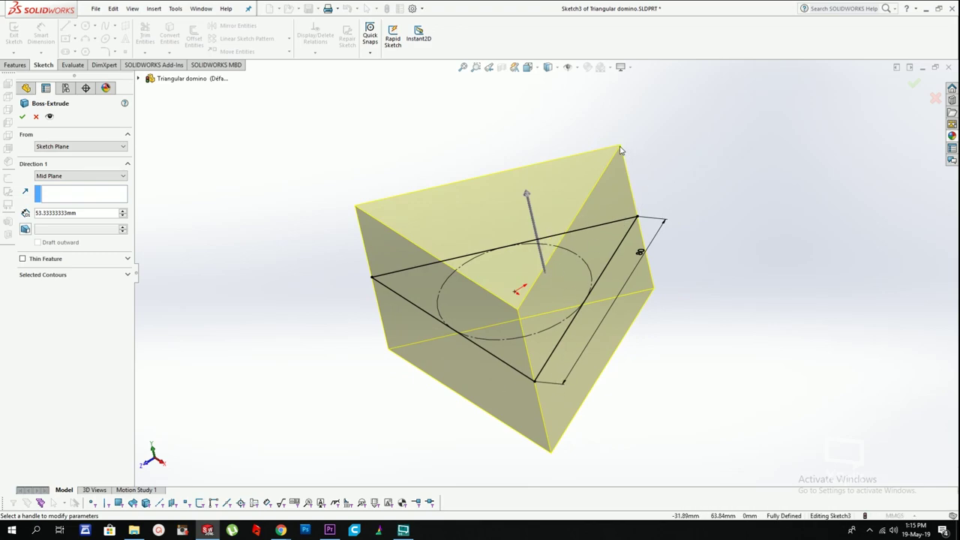
key("Return")
Step: Examine how the face, top and right reference planes lie relative to the triangular prism
left_click(422, 144)
middle_click_drag(421, 144, 502, 249)
right_click(545, 255)
left_click(338, 245)
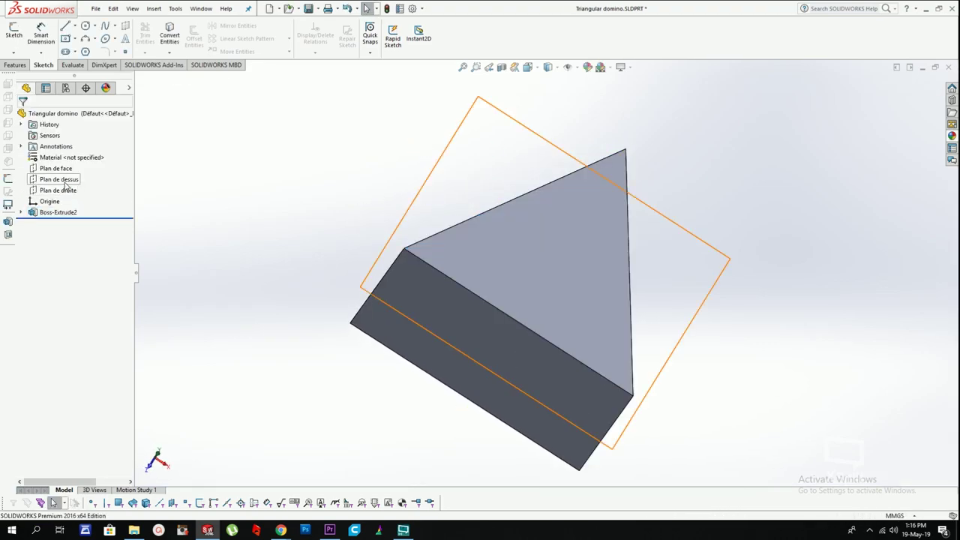
left_click(59, 172)
left_click(60, 191)
left_click(56, 180)
middle_click_drag(552, 182, 530, 244)
Step: Start a sketch on Plan de droite and draw a circle about 23.1 mm in radius from the origin to the prism's left edge
left_click(54, 192)
middle_click_drag(401, 213, 429, 216)
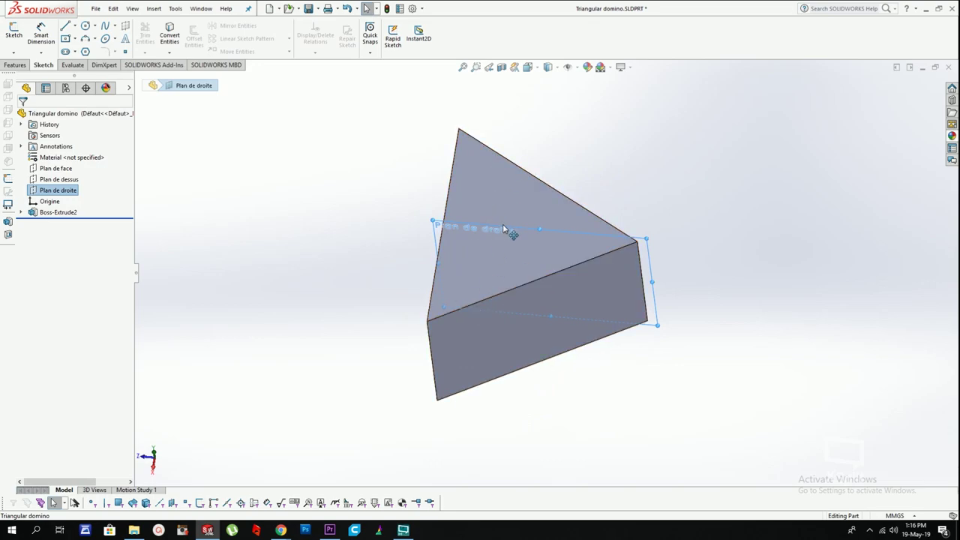
key("ctrl+8")
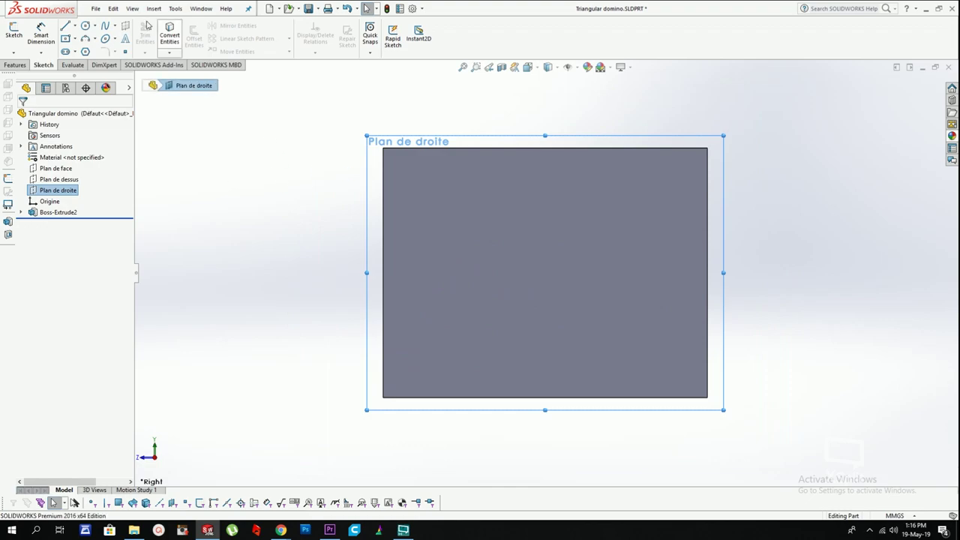
left_click(66, 27)
left_click(85, 27)
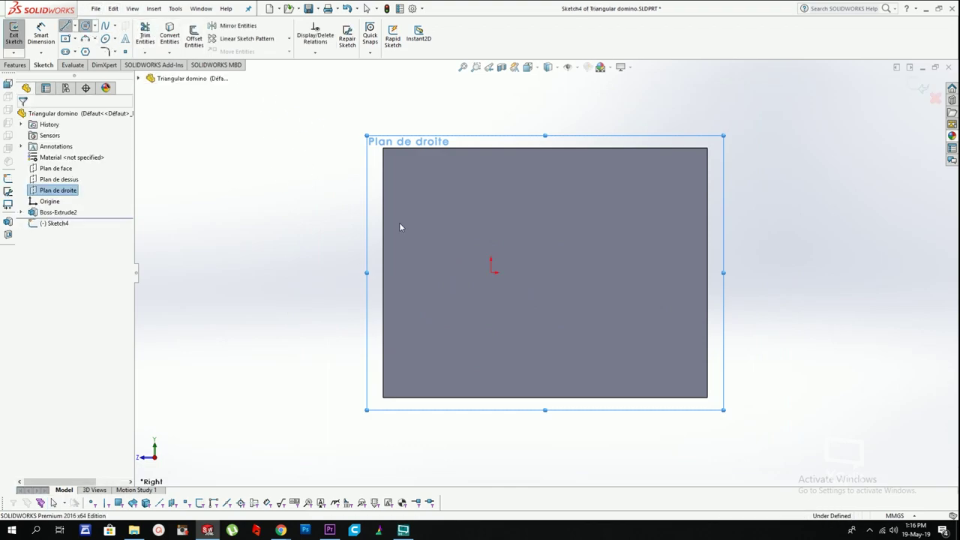
left_click(491, 273)
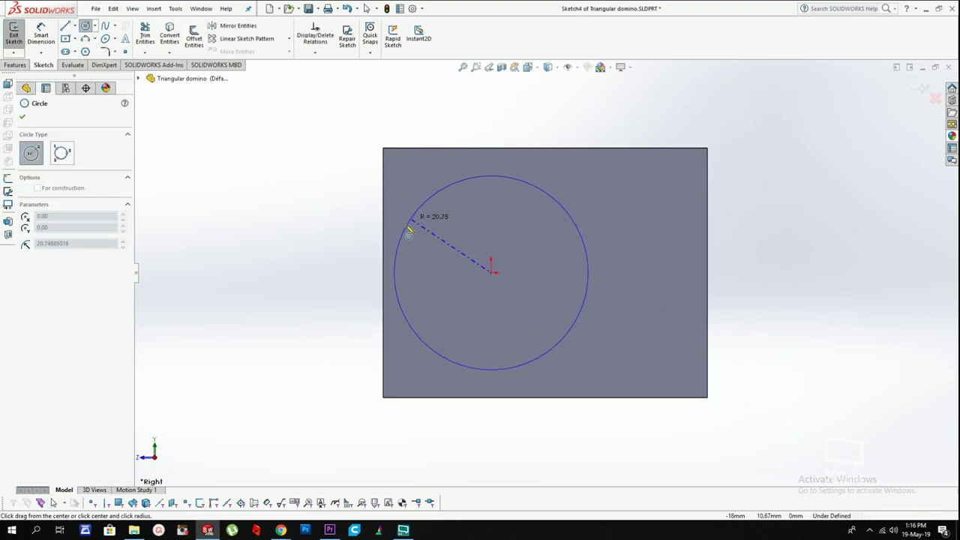
left_click(384, 272)
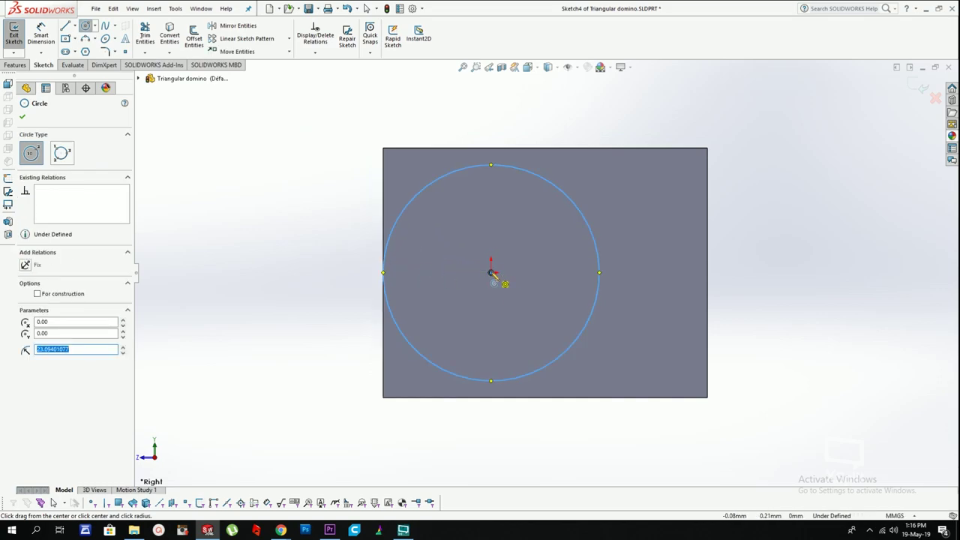
key("Escape")
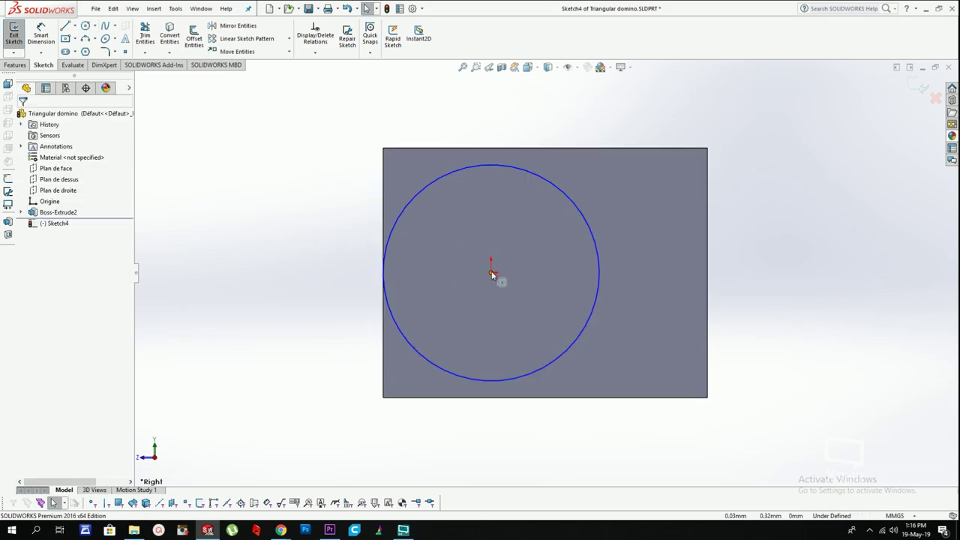
Step: Make the circle tangent to the prism's left vertical edge
left_click(396, 222)
left_click(383, 242, "ctrl")
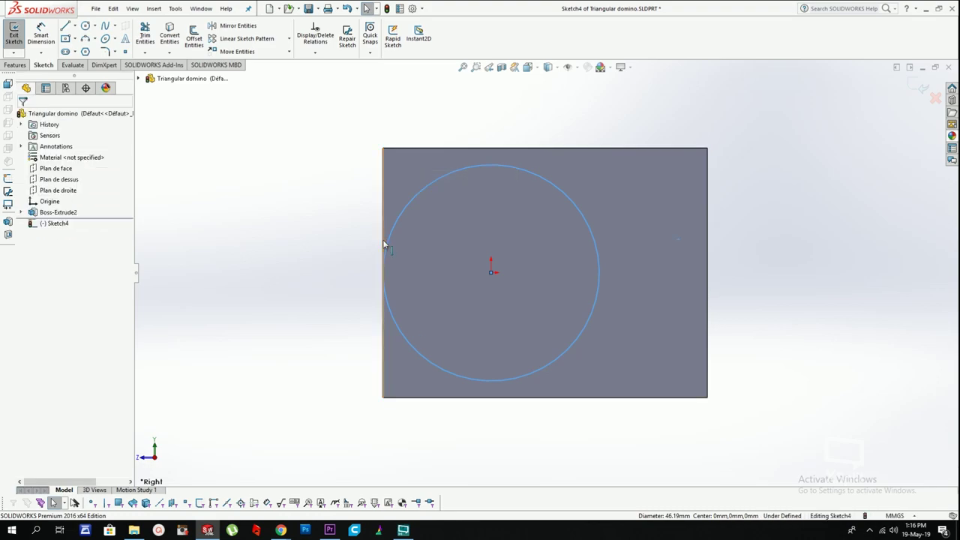
key("Escape")
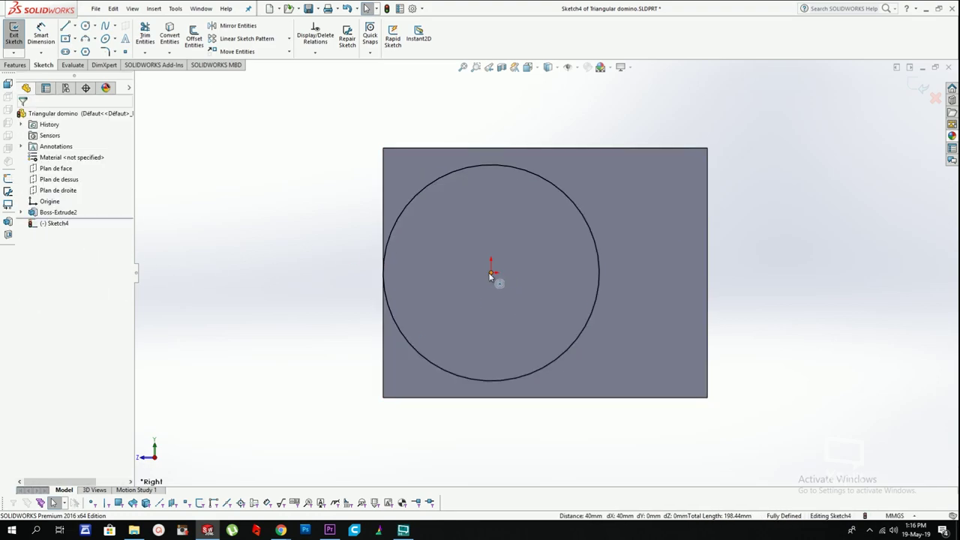
left_click(385, 259)
left_click(383, 230)
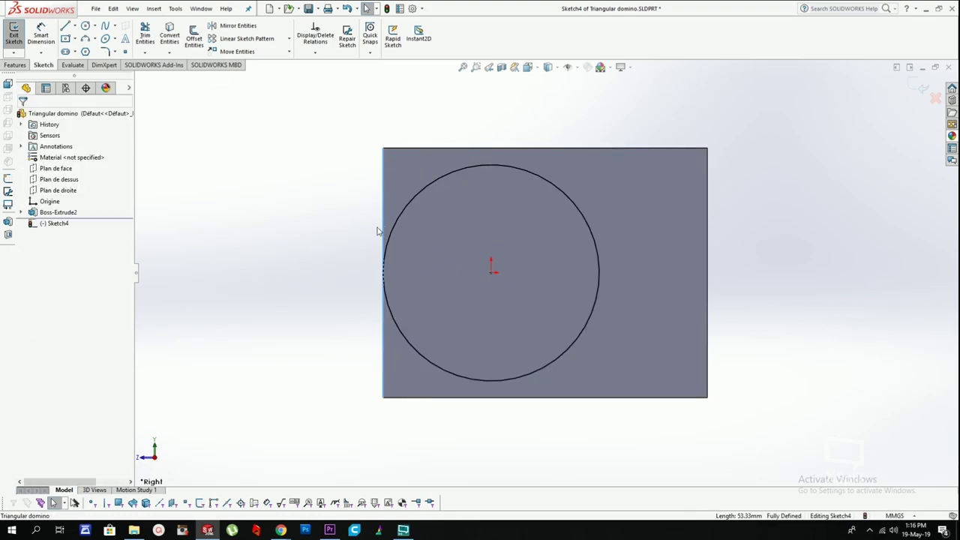
Step: Draw three smaller circles centred on the origin inside the first, the inner two about 29.5 and 28.2 mm in diameter
left_click(85, 26)
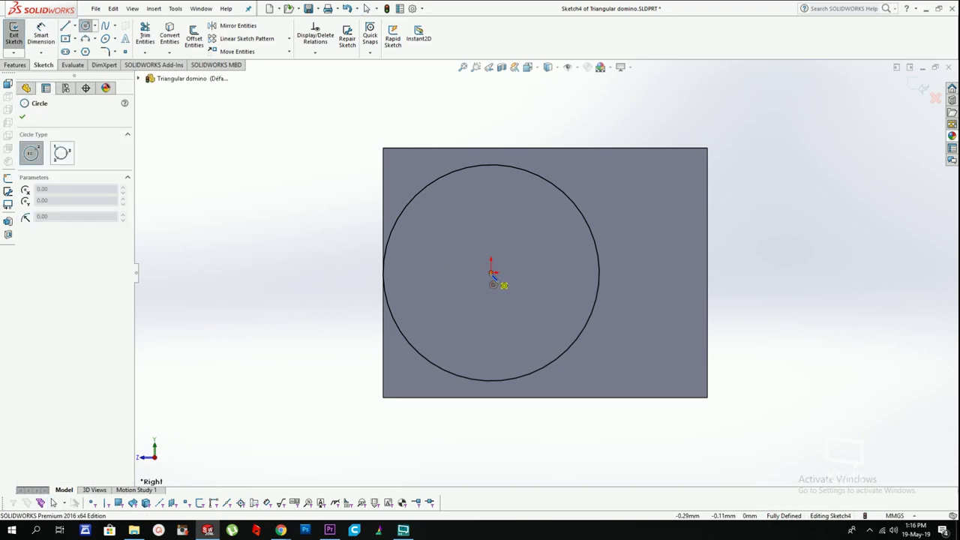
left_click(491, 273)
left_click(400, 228)
left_click(491, 273)
left_click(427, 257)
left_click(491, 273)
left_click(425, 255)
key("Escape")
Step: Add a concentric relation to all four circles
left_click(401, 207)
left_click(407, 213, "ctrl")
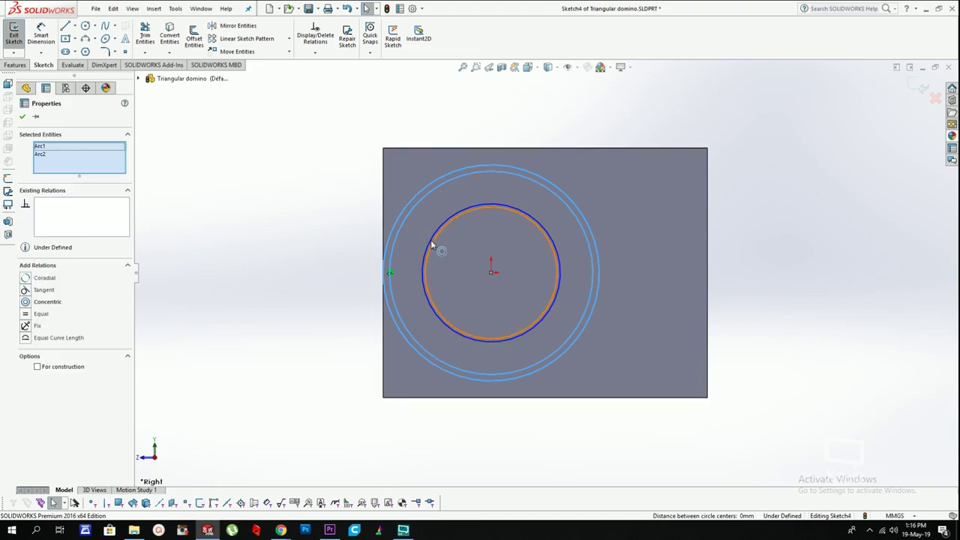
left_click(431, 238, "ctrl")
left_click(435, 240, "ctrl")
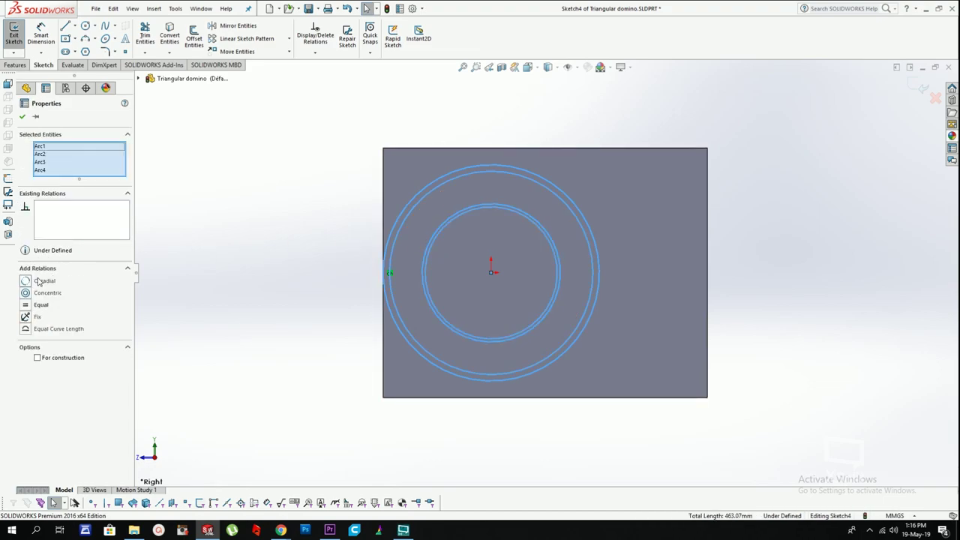
key("Escape")
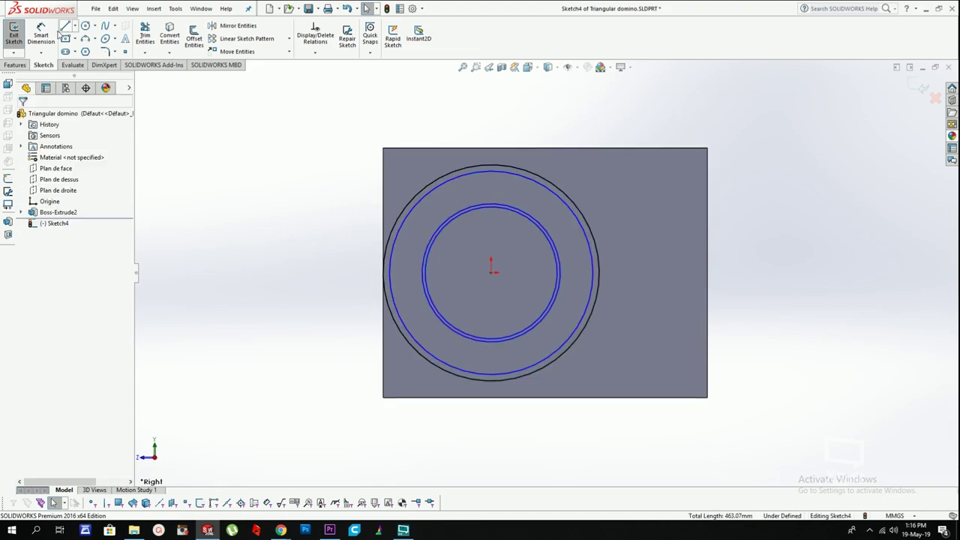
Step: Dimension the gap between the two outermost circles to 2 mm
left_click(42, 35)
left_click(399, 224)
left_click(393, 223)
left_click(345, 279)
type("2")
key("Return")
key("Escape")
key("Escape")
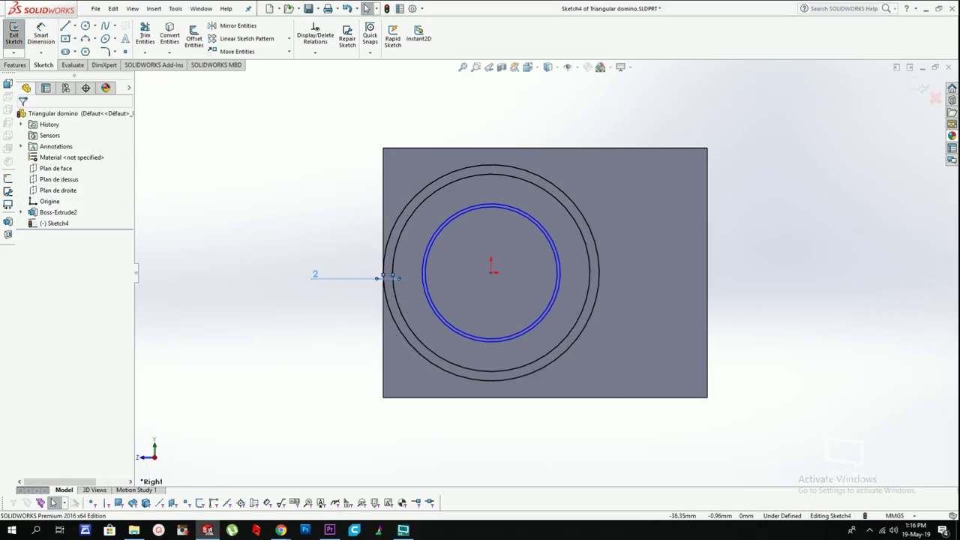
Step: Change the gap between the two outermost circles to 4 mm
double_click(319, 277)
type("4")
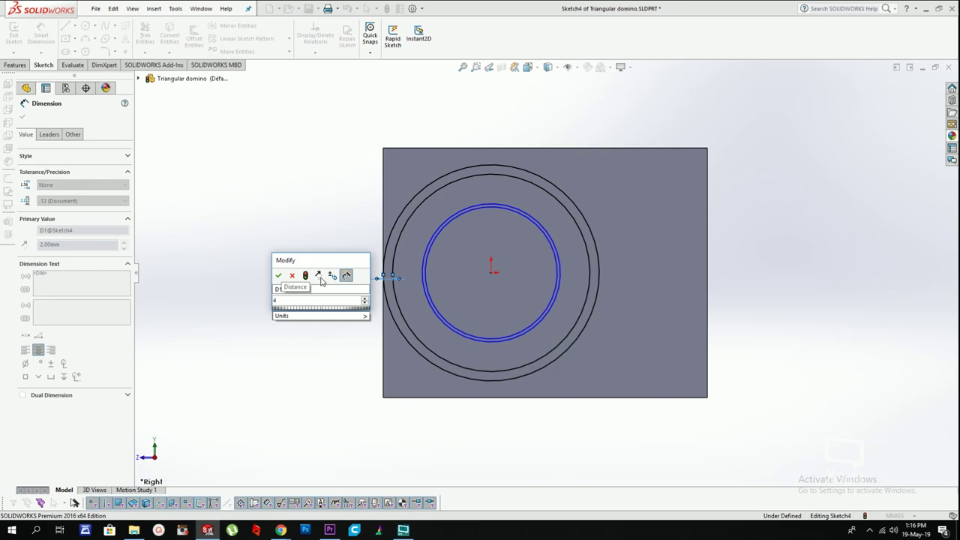
key("Return")
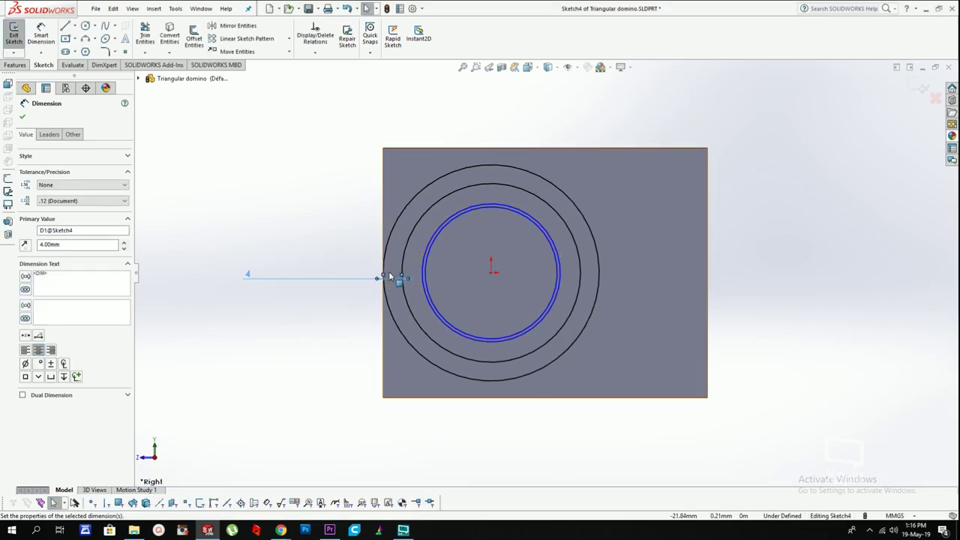
Step: Dimension the gap between the second and third circles, counted from outside, to 2 mm
left_click(423, 272)
left_click(45, 32)
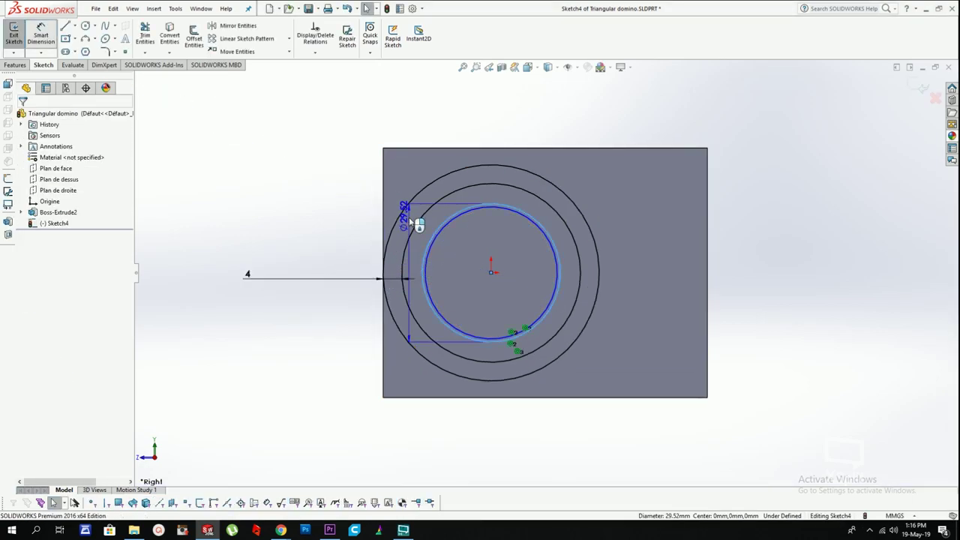
left_click(406, 246)
left_click(348, 276)
type("2")
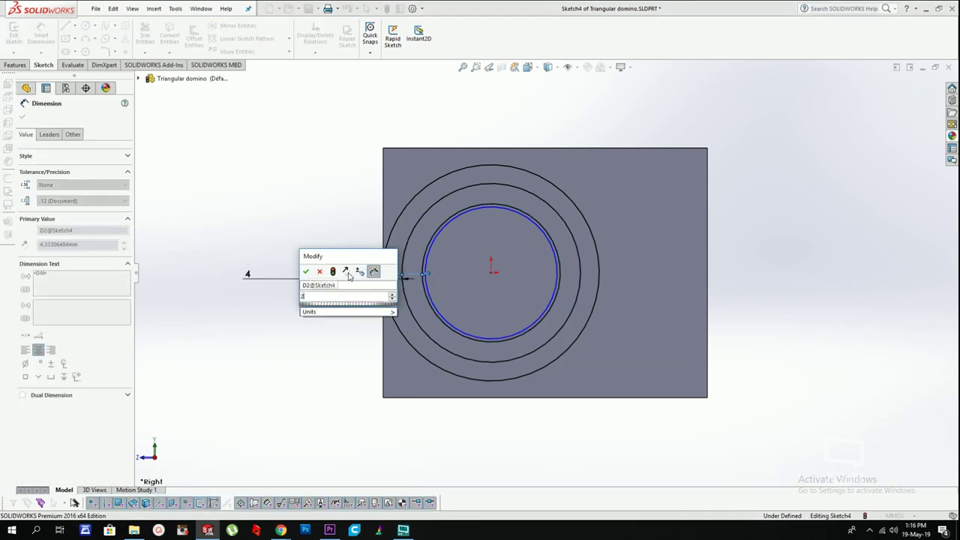
key("Return")
Step: Dimension the gap between the third circle and the innermost circle to 2 mm
left_click(417, 264)
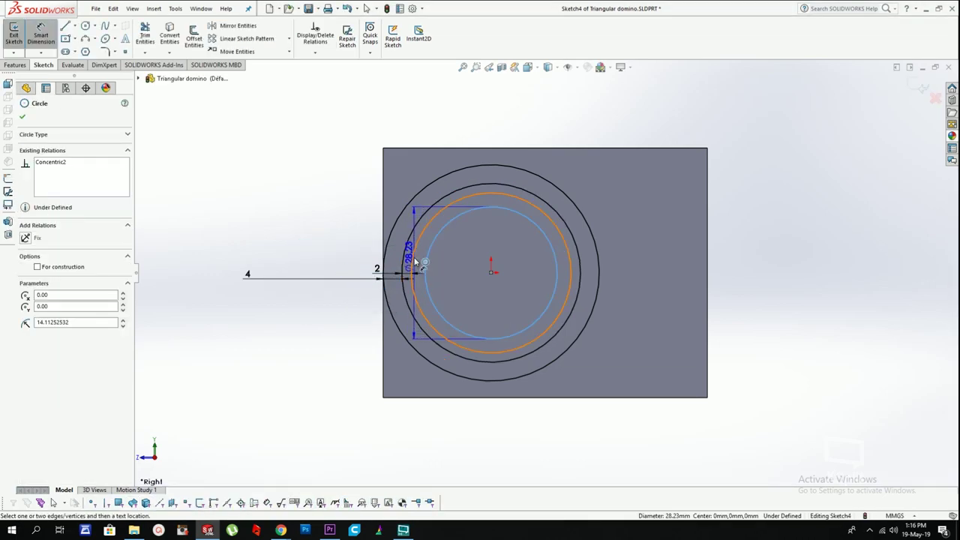
left_click(415, 260)
left_click(361, 241)
type("2")
key("Return")
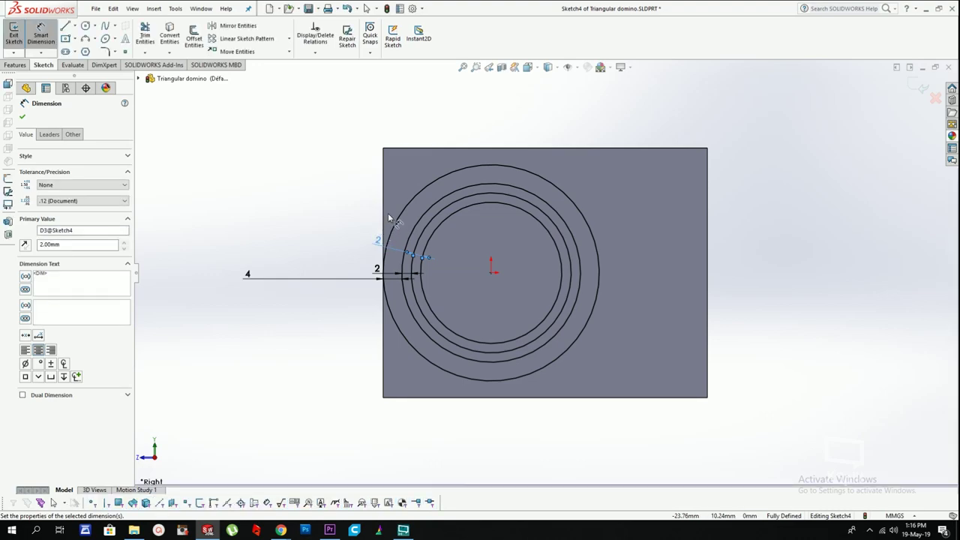
key("Escape")
Step: Convert all four concentric circles to construction geometry
mouse_move(336, 139)
left_mouse_down()
mouse_move(588, 340)
mouse_move(676, 432)
left_mouse_up()
left_click(255, 294)
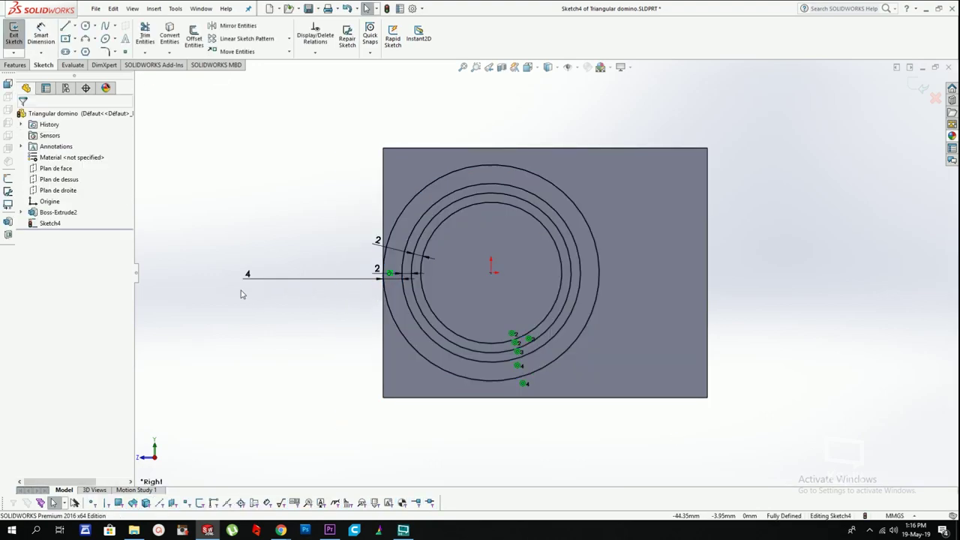
left_click_drag(308, 148, 678, 434)
left_click(57, 215)
left_click(325, 198)
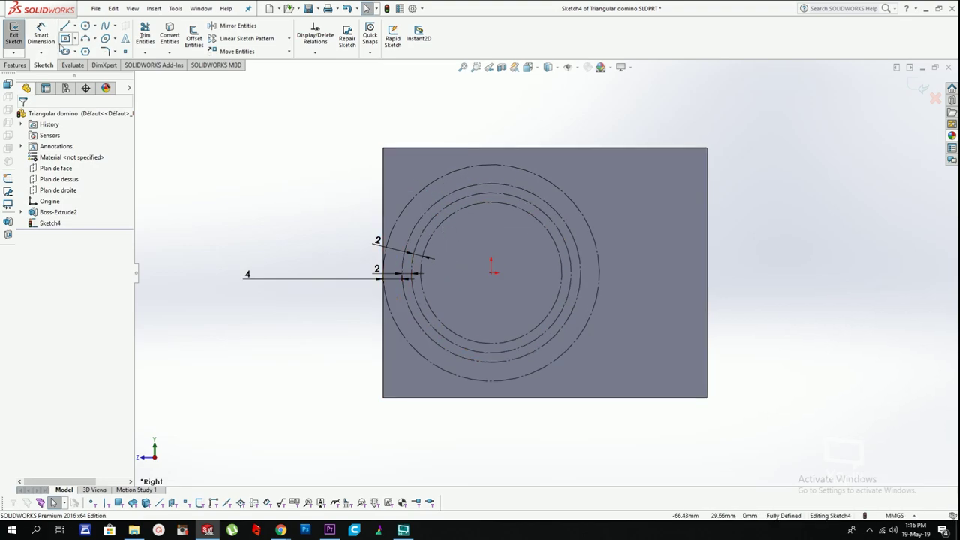
left_click(68, 27)
left_click(782, 245)
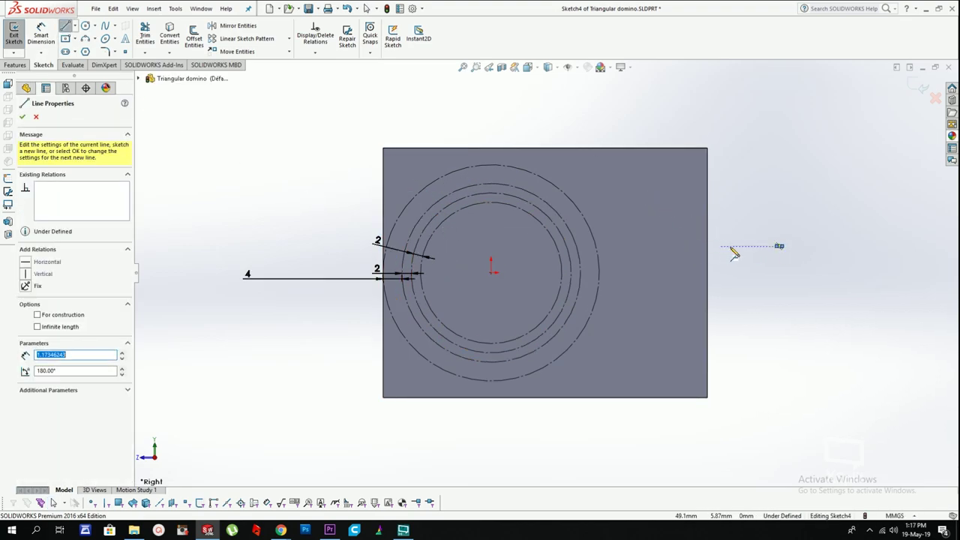
key("Escape")
left_click_drag(764, 212, 834, 281)
key("Delete")
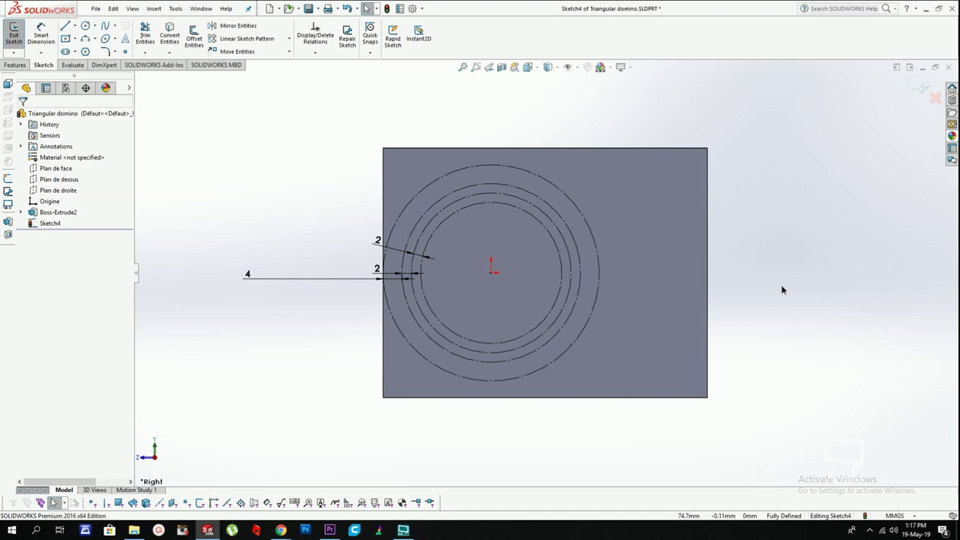
Step: Sketch an open stepped profile of connected lines beside the block's right edge, with a base line about 24 mm long
key("l")
left_click(797, 260)
left_click(747, 260)
left_click(746, 235)
left_click(727, 236)
left_click(728, 278)
left_click(837, 278)
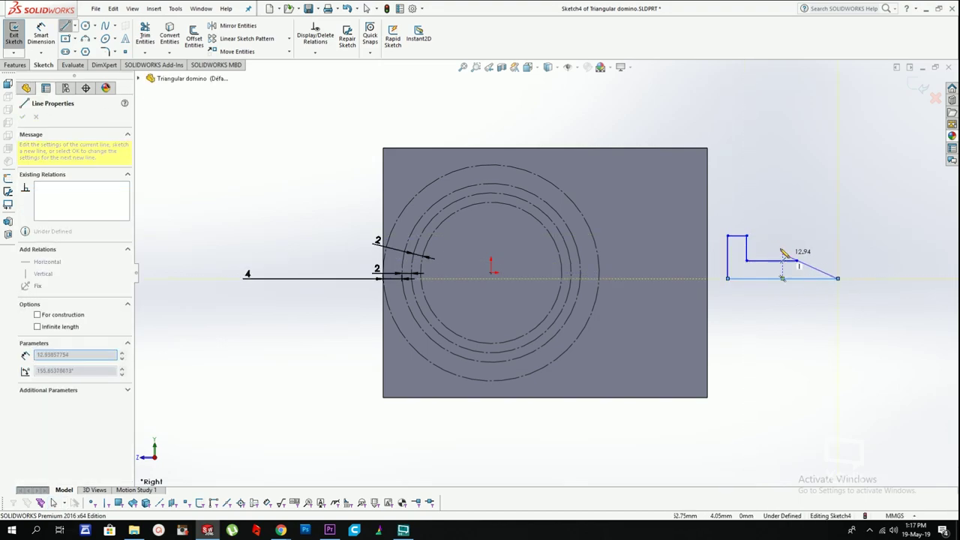
key("Escape")
Step: Convert the stepped profile's base line to construction geometry and delete the whole profile
left_click(780, 279)
left_click(63, 276)
left_click(768, 292)
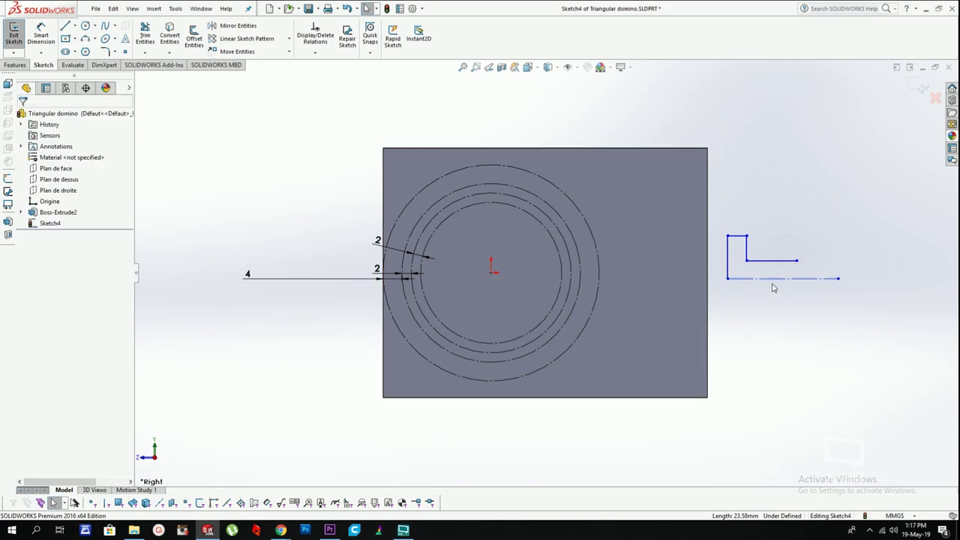
left_click_drag(713, 214, 877, 318)
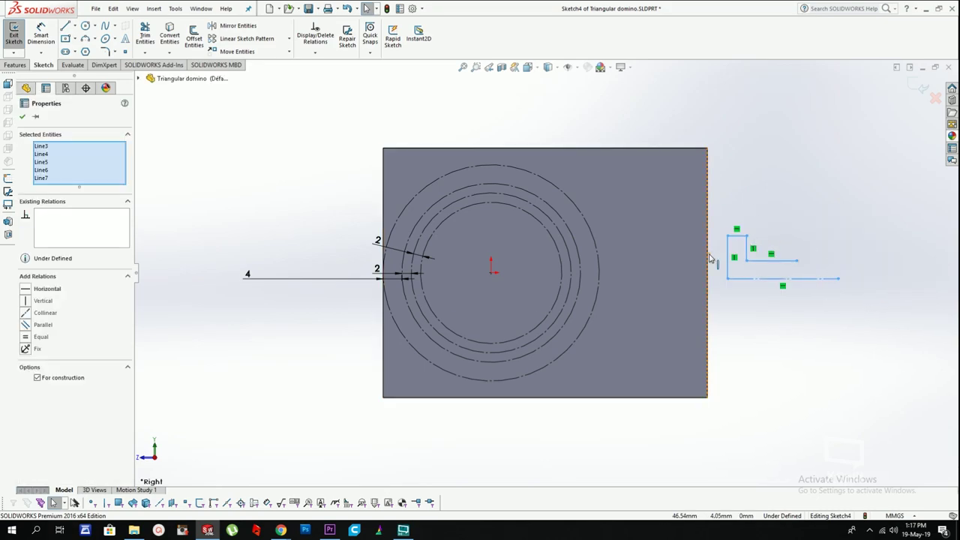
key("Delete")
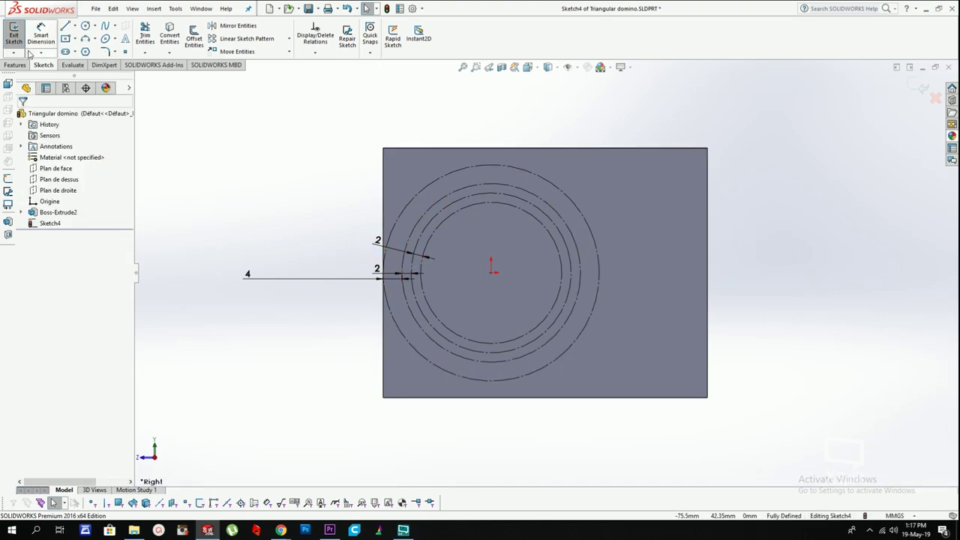
left_click(65, 27)
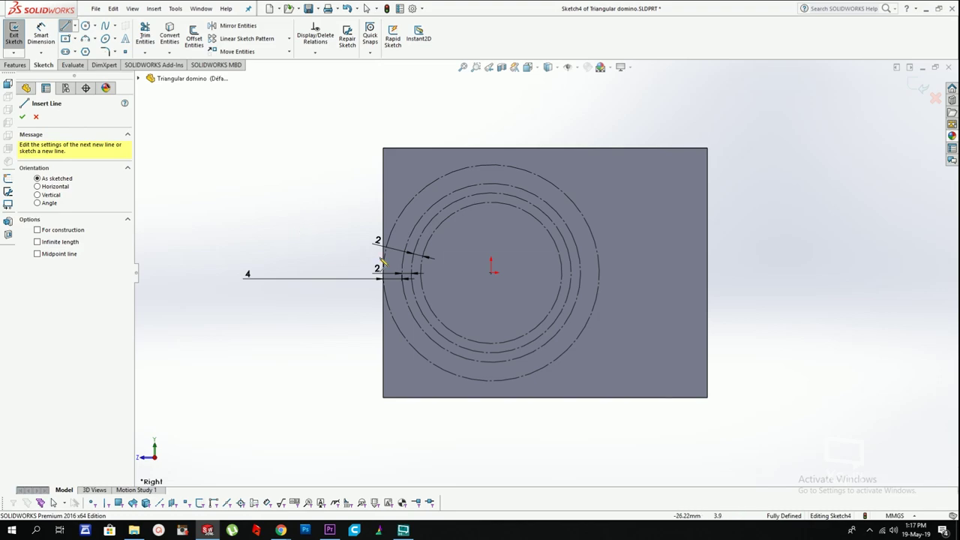
left_click(491, 273)
key("Escape")
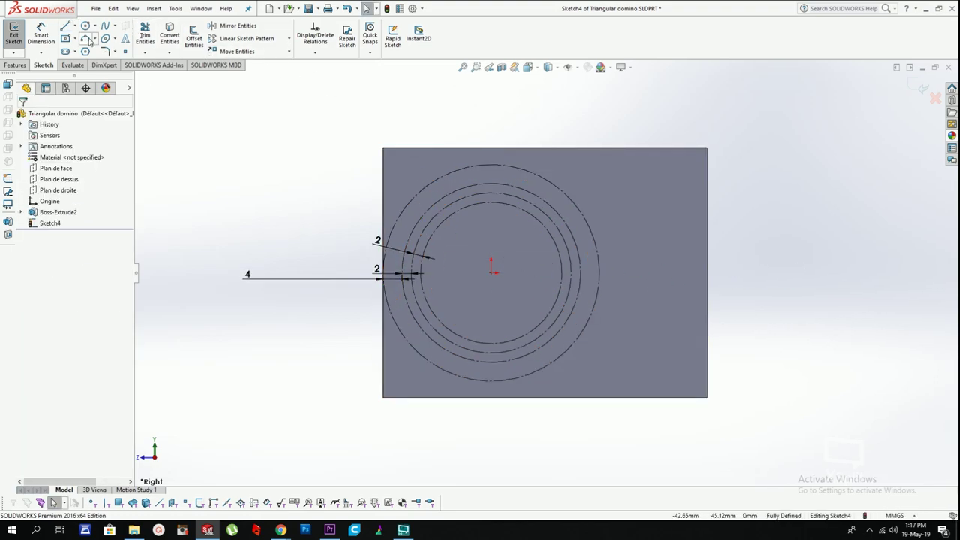
Step: Sketch a vertical line about 25 mm long from above the block down to just inside the outermost circle
key("l")
left_click(443, 73)
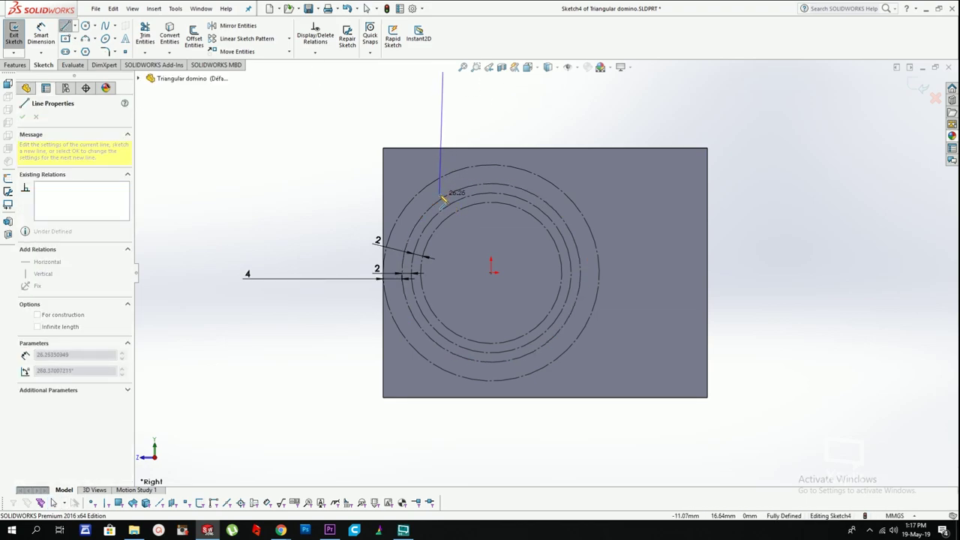
left_click(443, 191)
key("Escape")
Step: Dimension the vertical line's distance from the block's left edge as 80/3 mm and exit the sketch
left_click(41, 35)
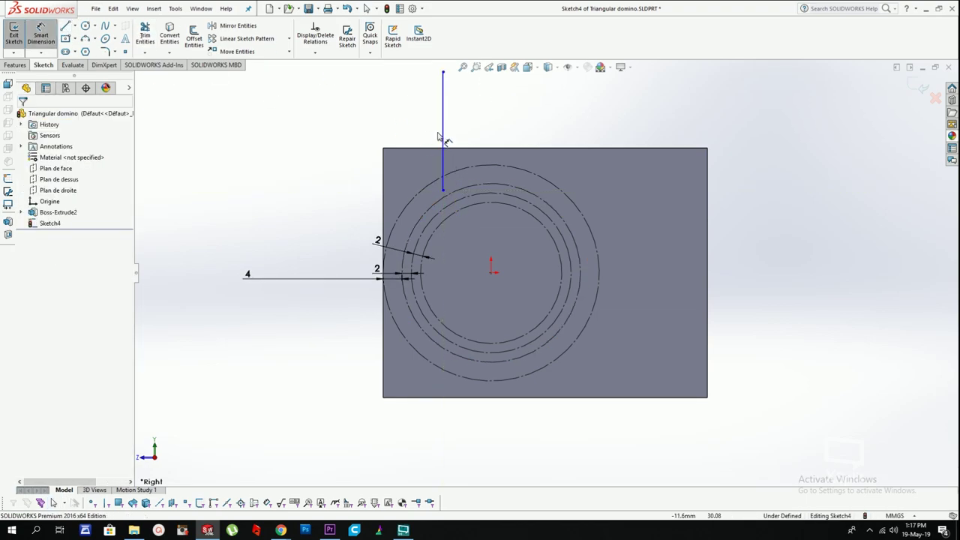
left_click(384, 154)
left_click(443, 150)
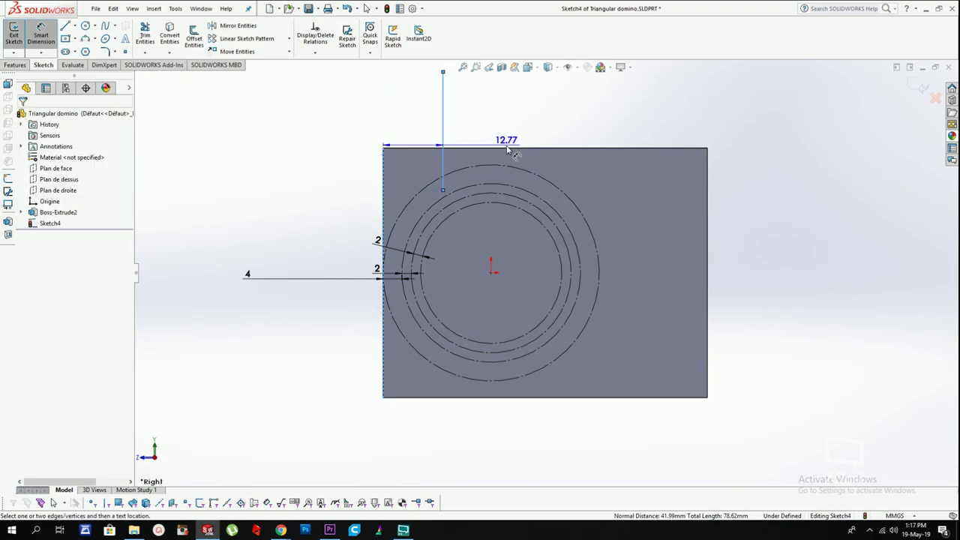
left_click(342, 120)
type("80/3")
key("Return")
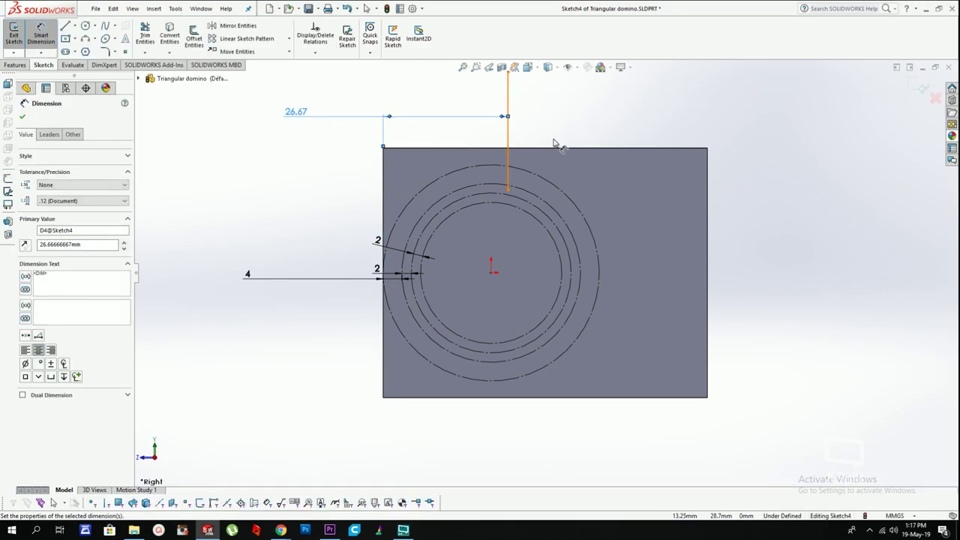
scroll(559, 144, "up", 3)
key("Escape")
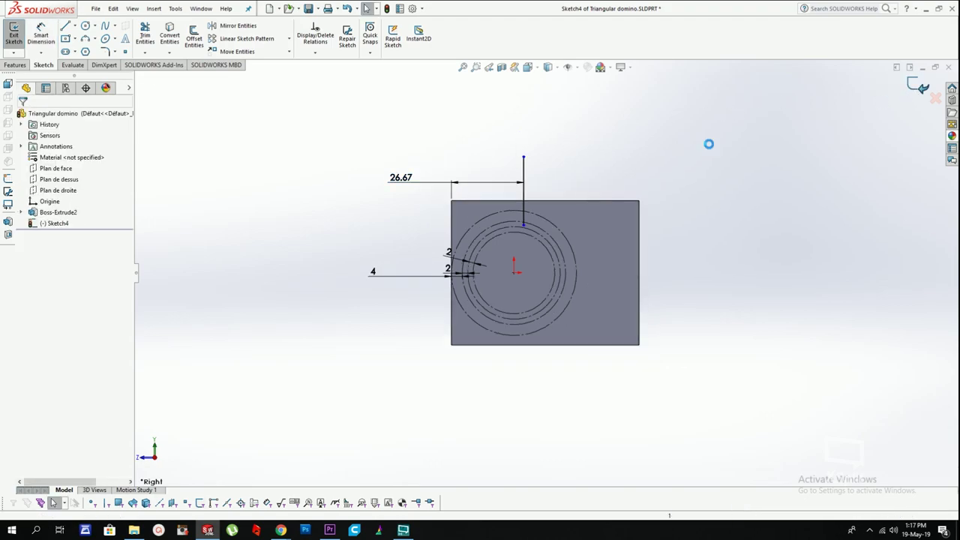
Step: Start a sketch on the prism's top triangular face and draw a slanted line from its left edge to its bottom edge
middle_click_drag(575, 146, 566, 178)
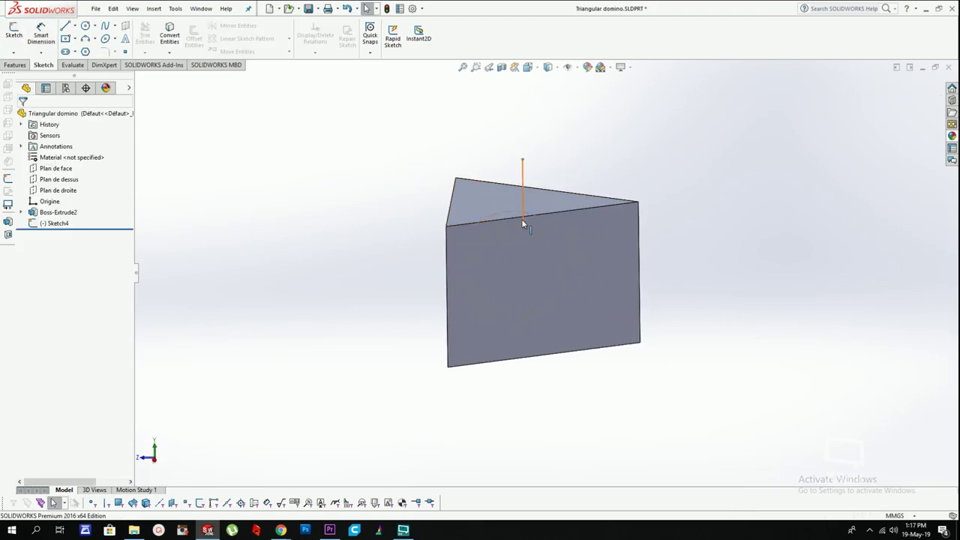
left_click(540, 203)
key("ctrl+8")
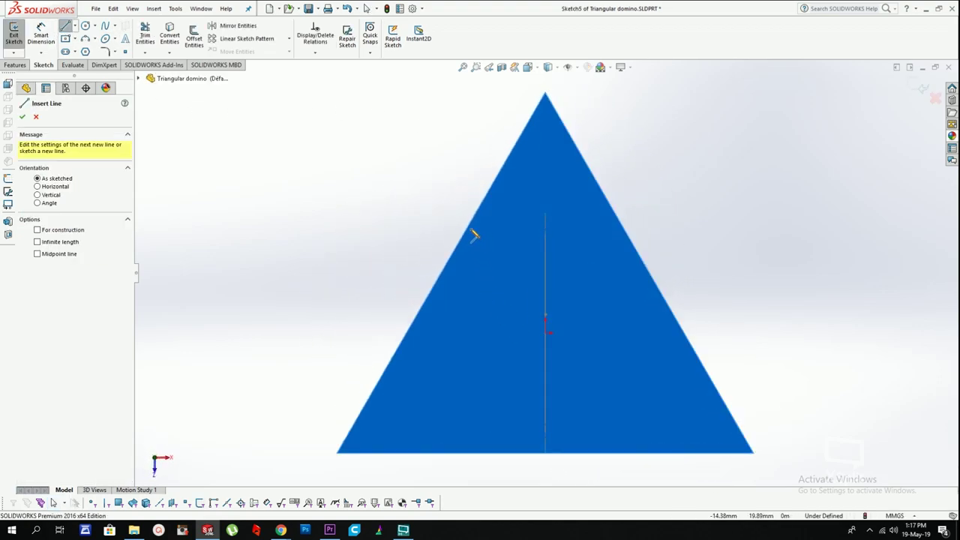
left_click(473, 221)
left_click(613, 453)
key("Escape")
Step: Constrain the slanted line with its midpoint at the origin and parallel to the triangle's right edge
left_click(604, 440)
left_click(546, 334, "ctrl")
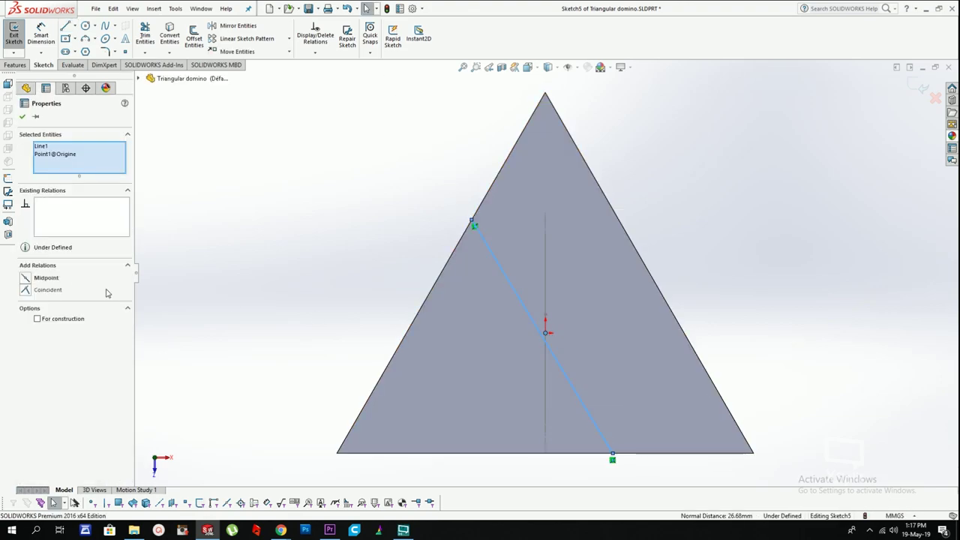
key("Escape")
left_click(552, 343)
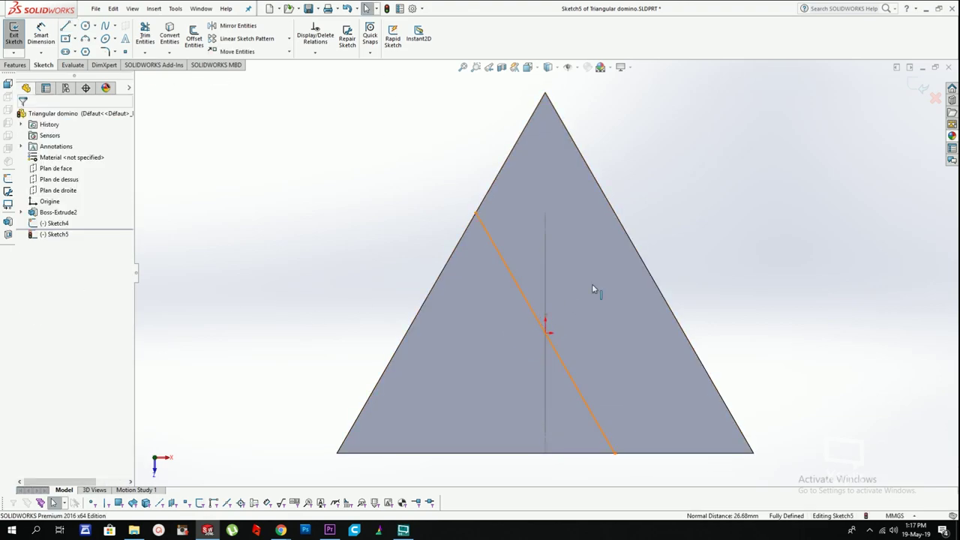
left_click(642, 261, "ctrl")
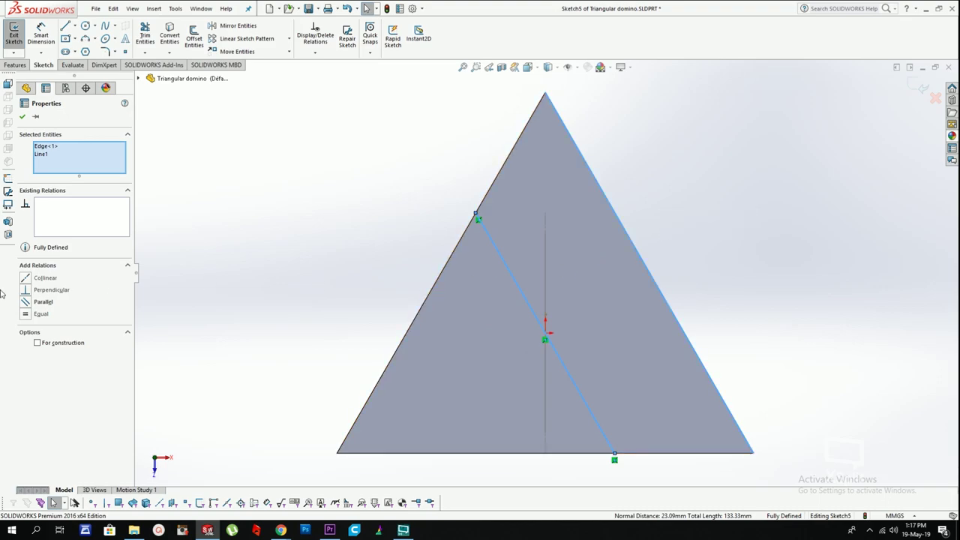
left_click(453, 218)
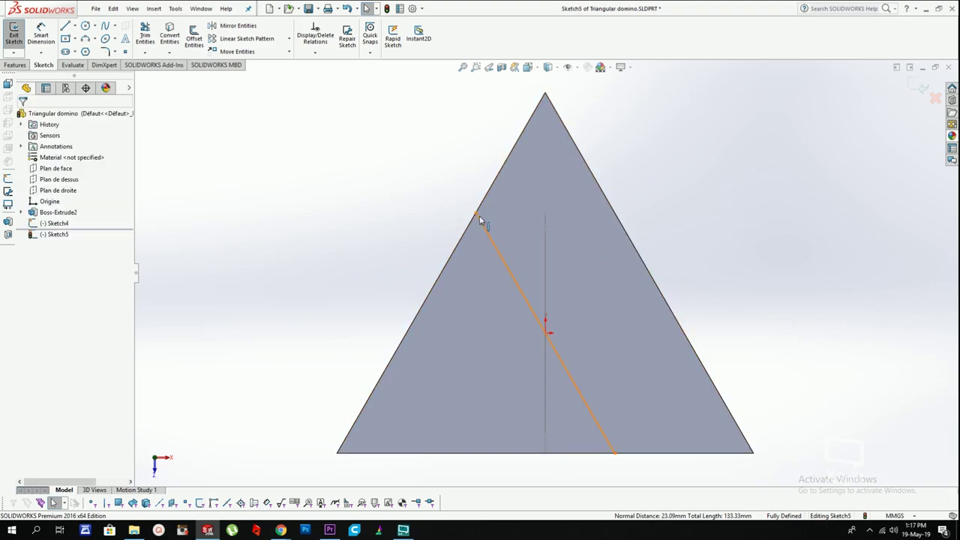
Step: Create a circular sketch pattern of the slanted line about the origin with 3 equally spaced instances over 360 degrees
left_click(506, 232)
left_click(289, 39)
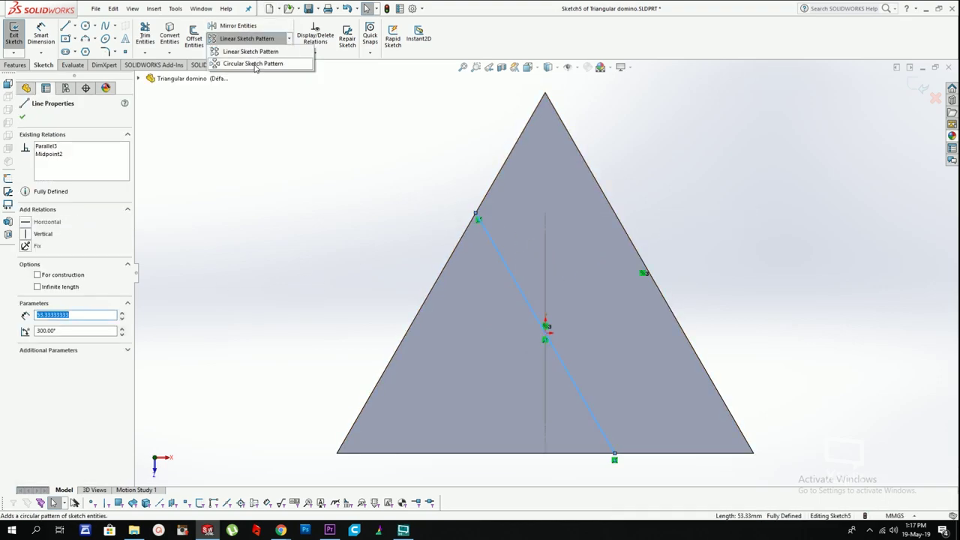
left_click(248, 60)
left_click(121, 241)
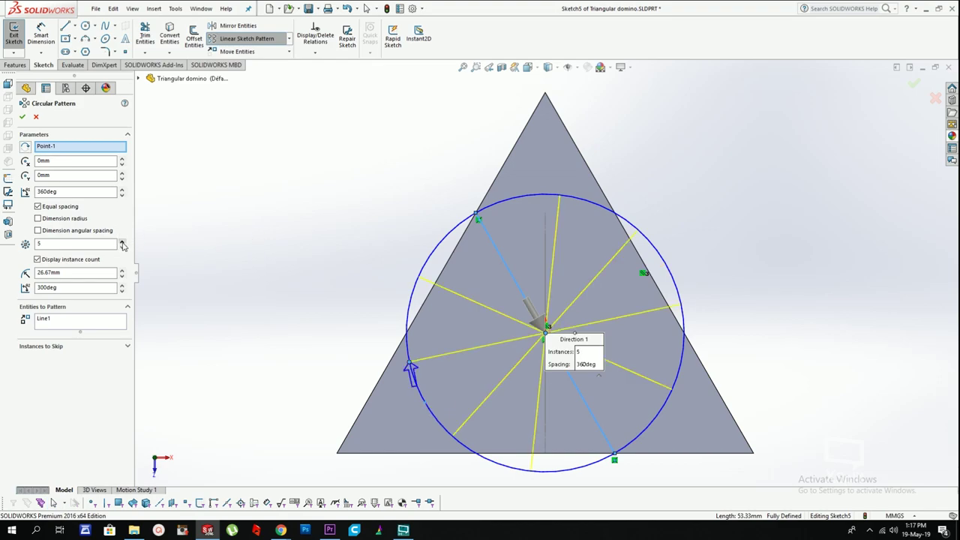
left_click(68, 190)
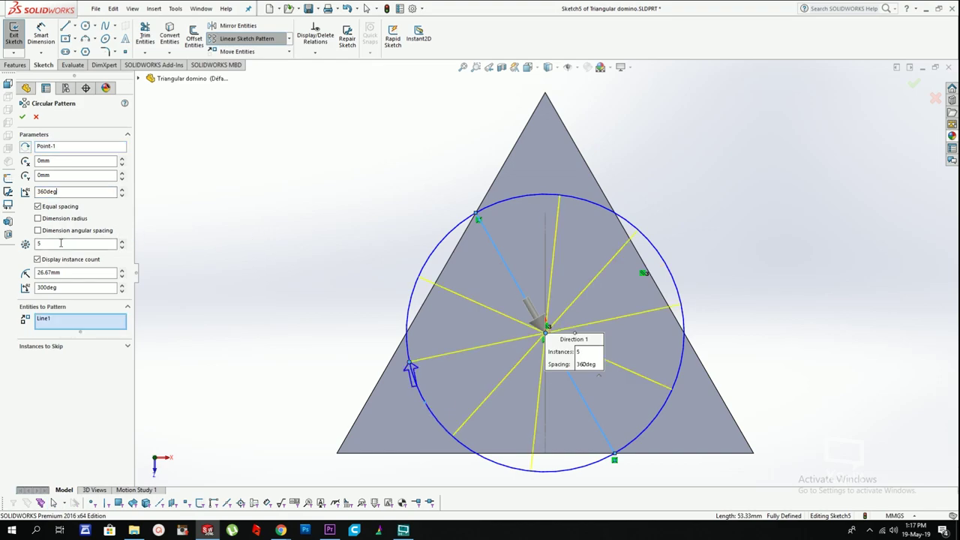
left_click(125, 248)
right_click(430, 204)
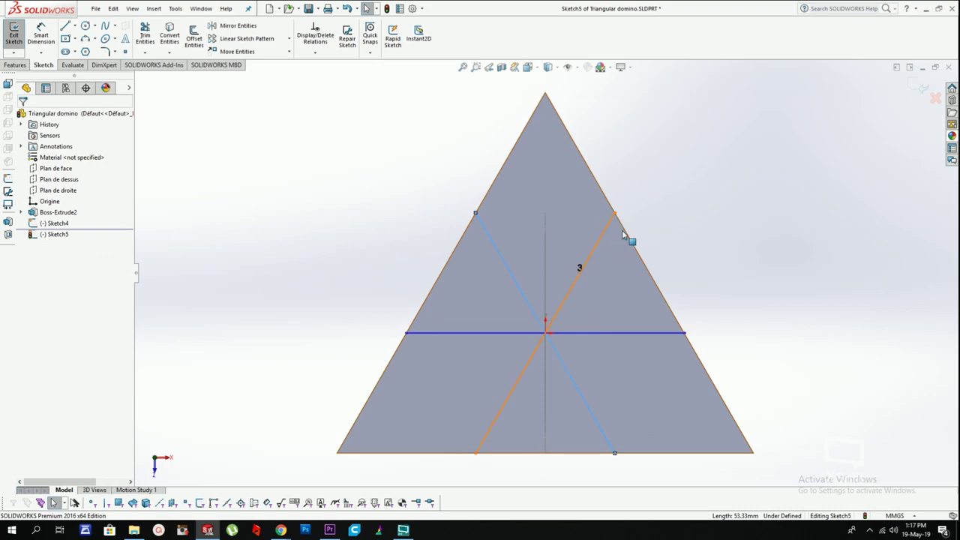
Step: Delete all the patterned lines on the triangular face and leave that sketch
scroll(724, 308, "up", 1)
middle_click_drag(726, 308, 523, 228)
mouse_move(312, 86)
left_mouse_down()
mouse_move(566, 237)
mouse_move(635, 335)
left_mouse_up()
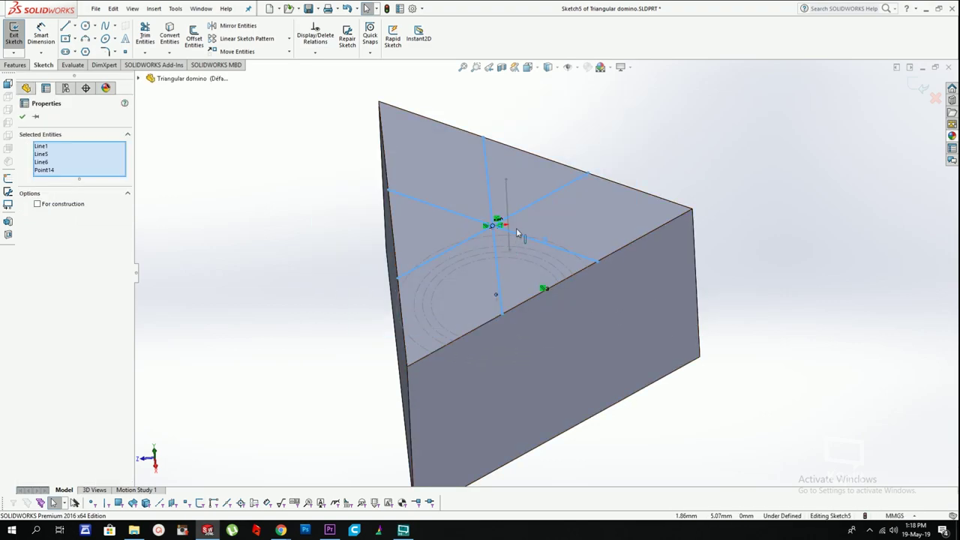
key("Delete")
left_click(222, 266)
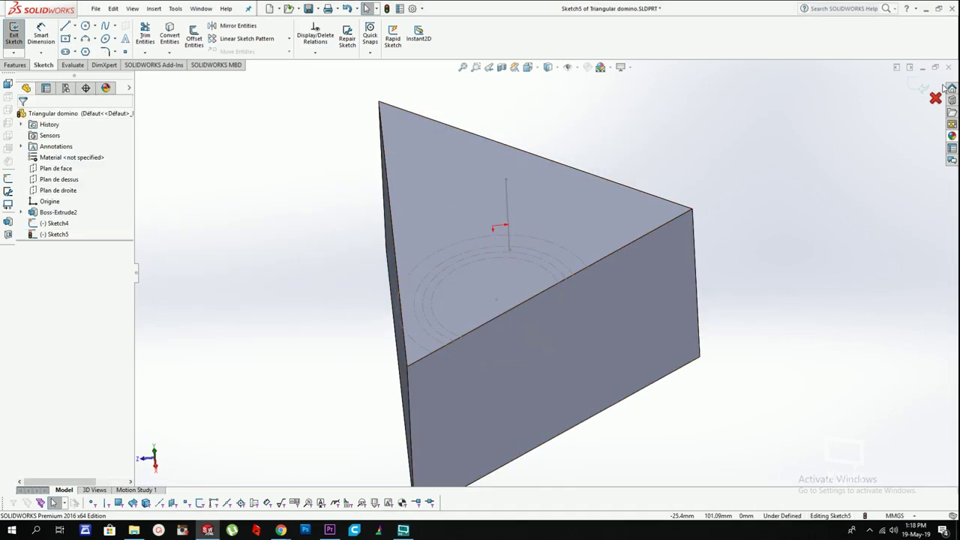
Step: Reopen the concentric-circle sketch and set the vertical line's distance from the block's left edge to 20 mm
right_click(60, 228)
left_click(91, 212)
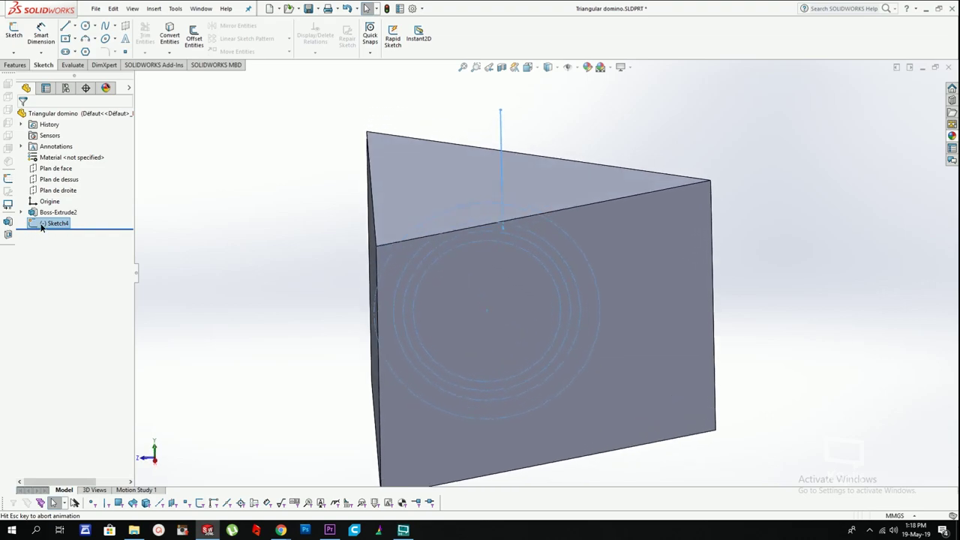
right_click(41, 224)
left_click(48, 196)
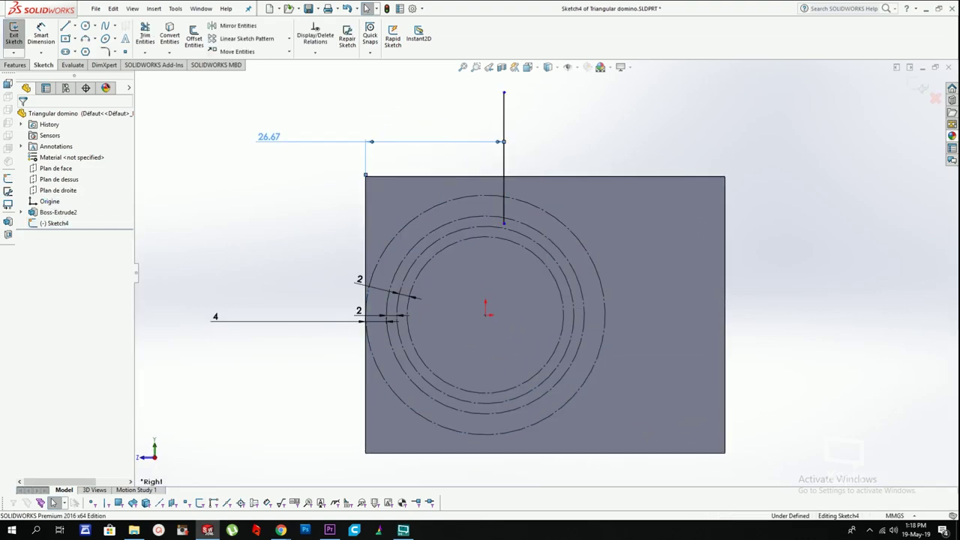
double_click(266, 138)
type("20")
key("Return")
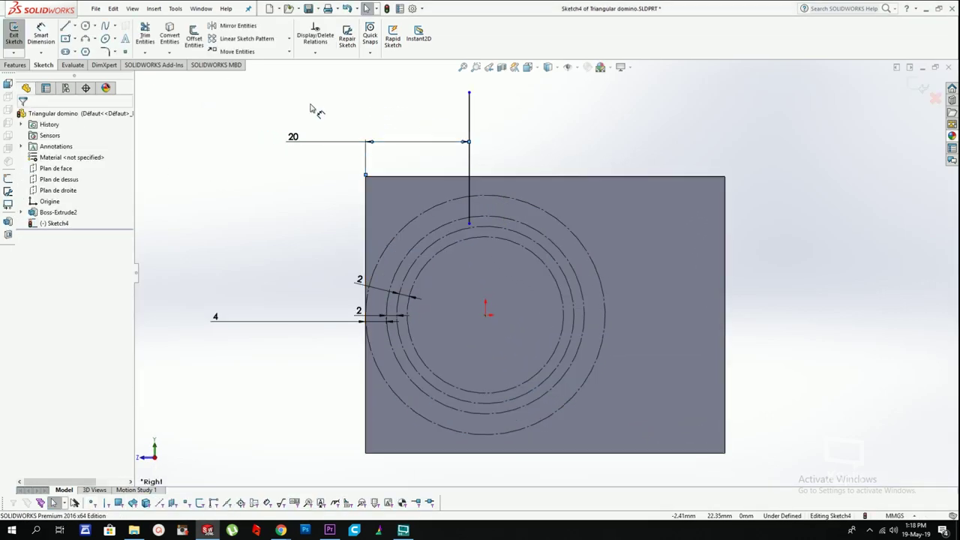
Step: Move the vertical line's lower endpoint onto the second circle, counted from outside
mouse_move(469, 223)
left_mouse_down()
mouse_move(472, 198)
mouse_move(470, 217)
left_mouse_up()
key("Escape")
scroll(466, 205, "down", 2)
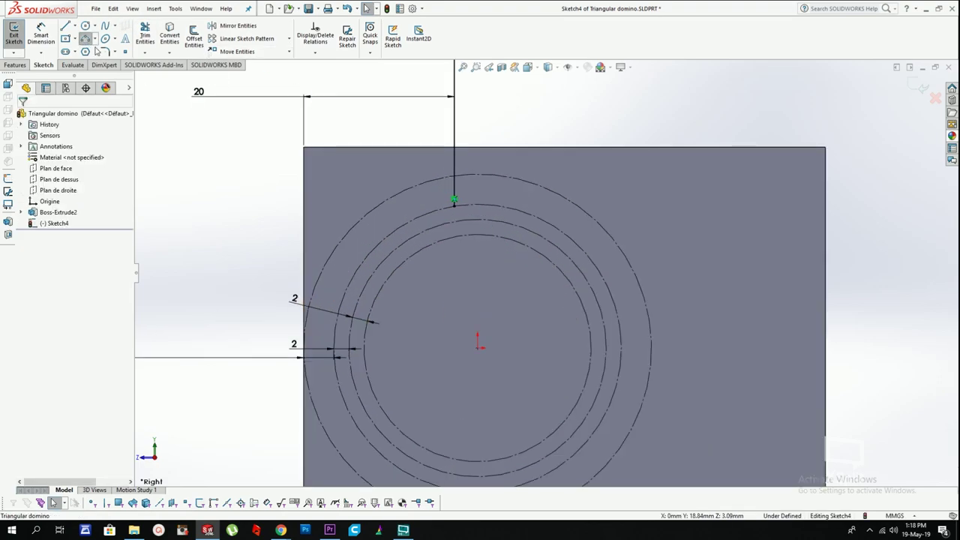
Step: Sketch a short three-point arc along the second circle, running left from the vertical line's lower endpoint
left_click(87, 42)
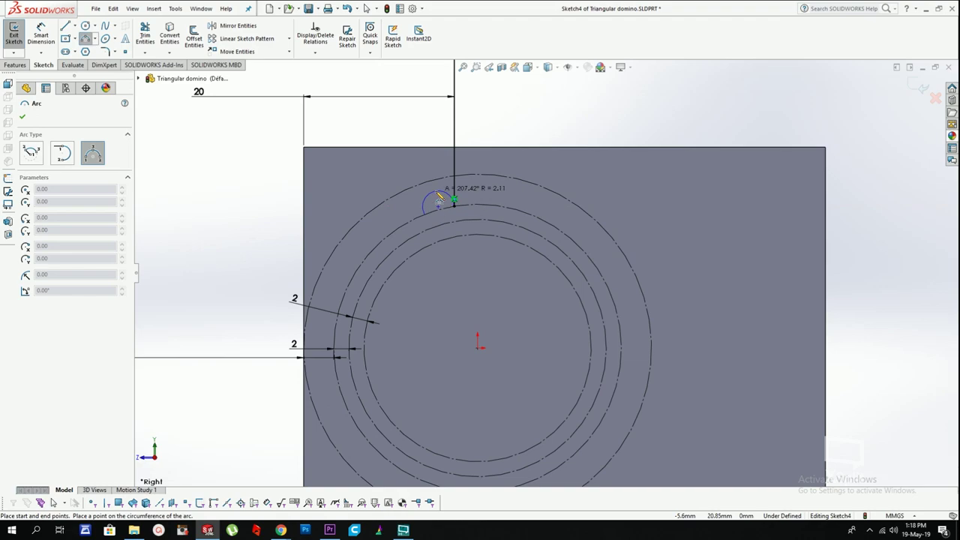
left_click(451, 207)
key("Escape")
left_click_drag(424, 215, 441, 209)
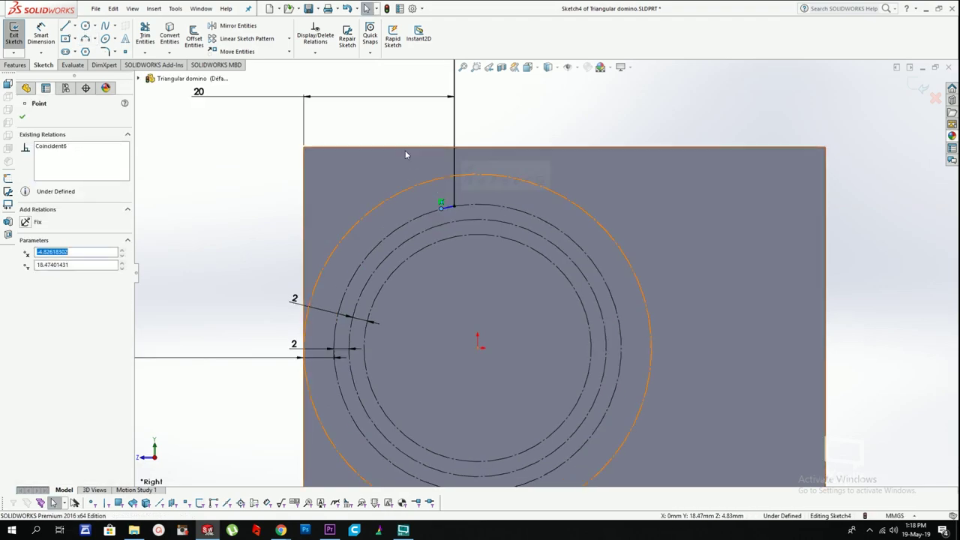
Step: Draw a radial line about 2 mm long from the short arc's free end inward to the third circle
left_click(65, 25)
left_click(441, 208)
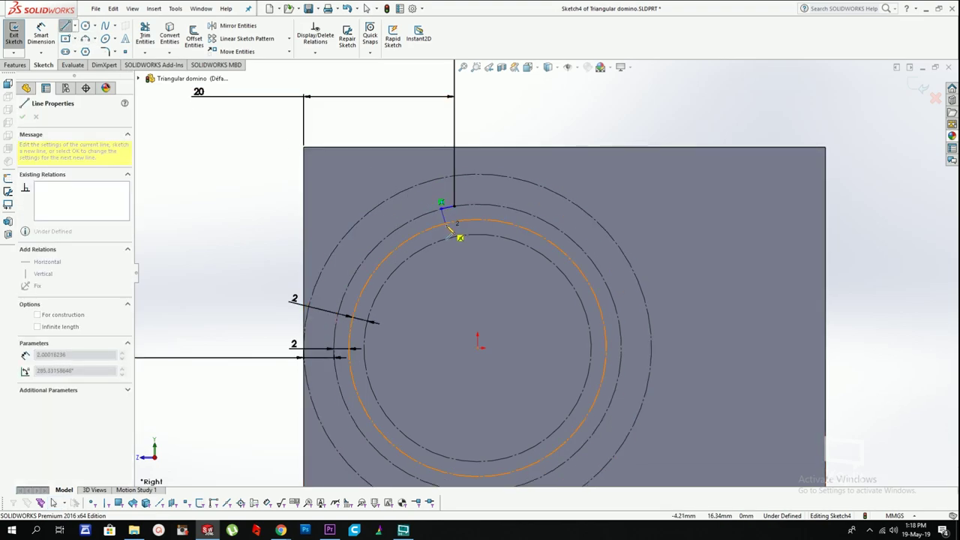
left_click(445, 224)
key("Escape")
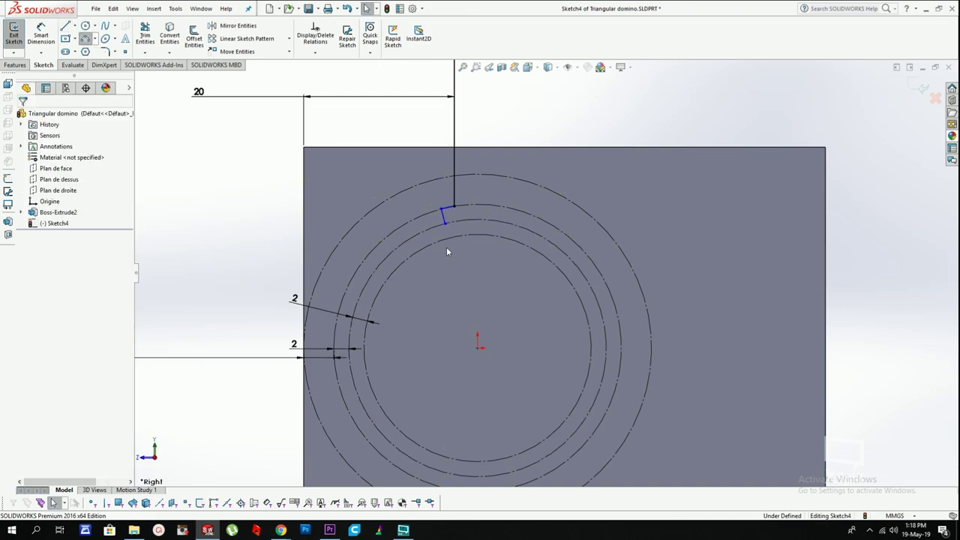
left_click(446, 224)
left_click(478, 219)
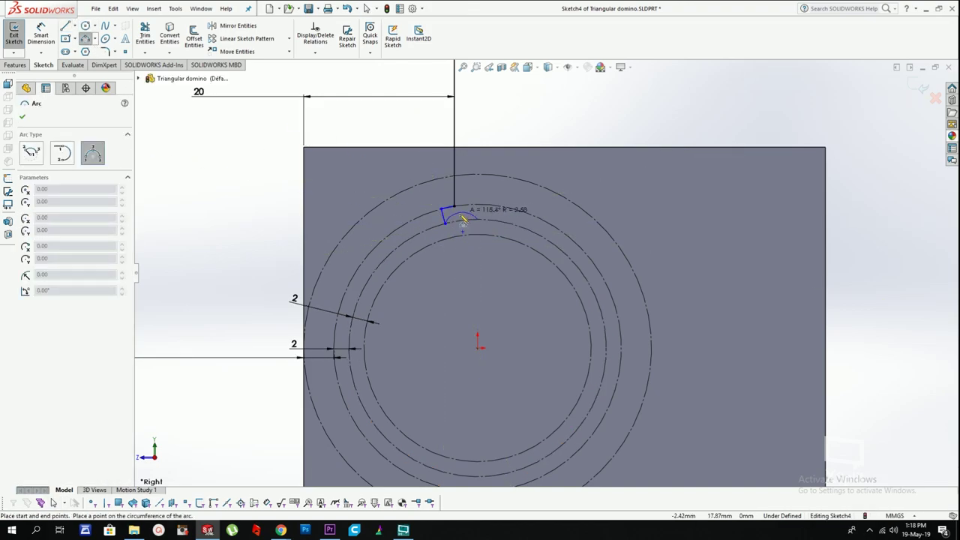
key("Escape")
Step: Sketch a short three-point arc along the third circle, running right from the radial line's inner end
left_click(86, 38)
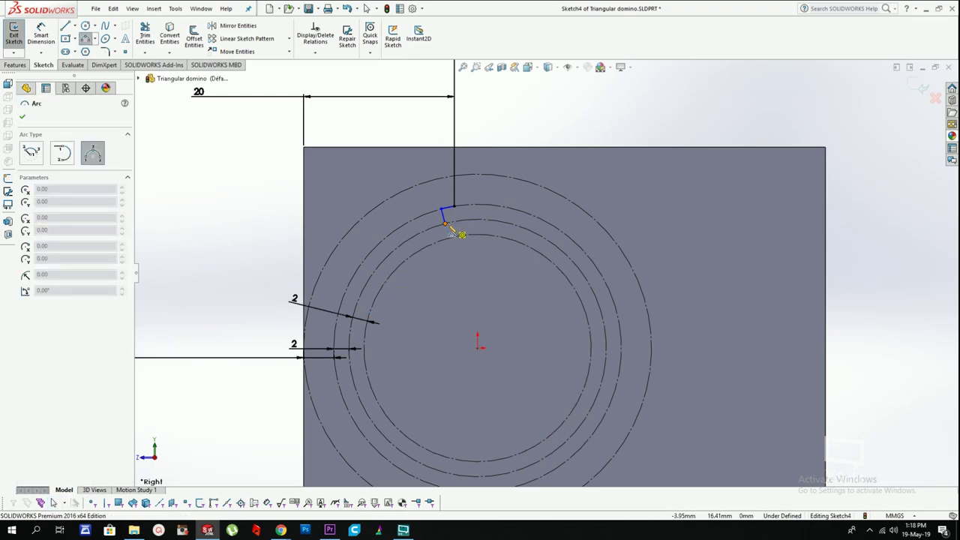
left_click(457, 221)
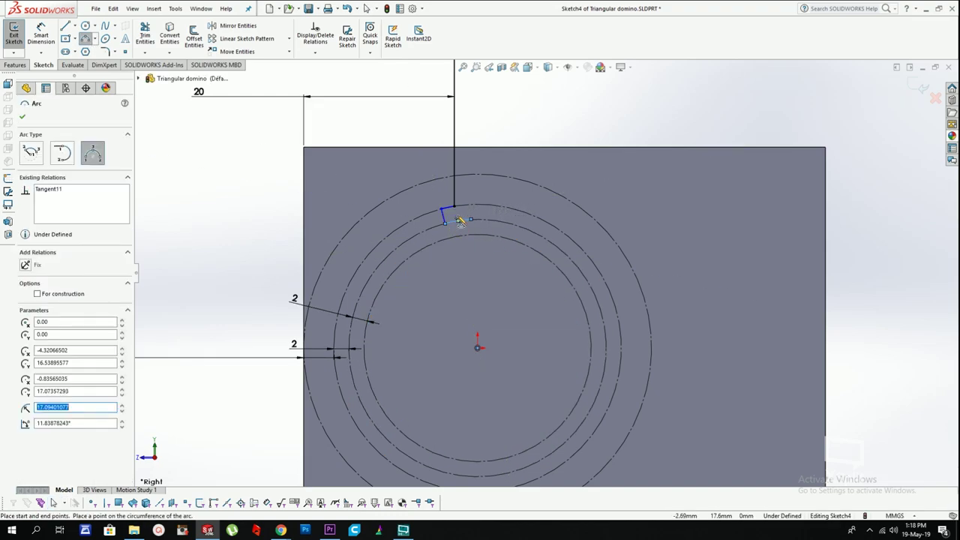
key("Escape")
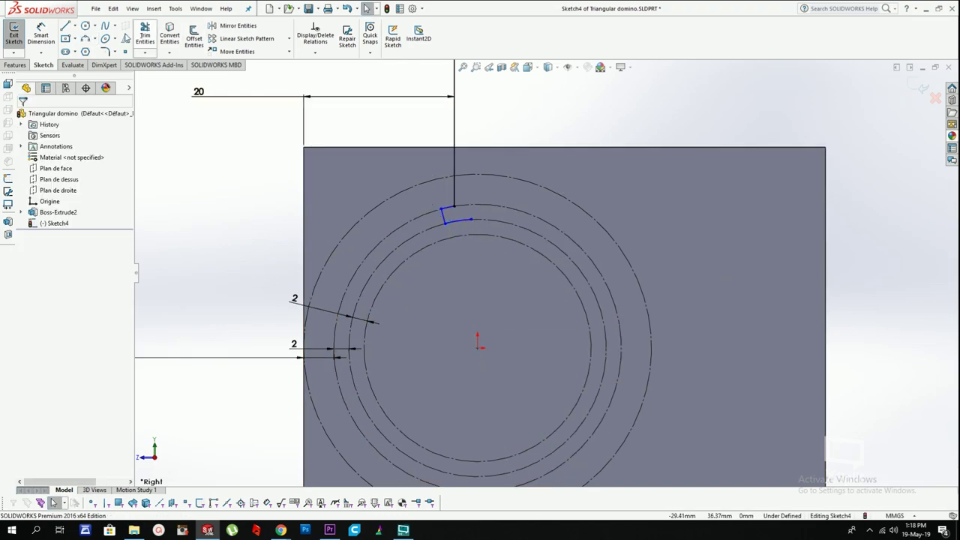
Step: Draw a vertical line about 2 mm long from the new arc's right end down to the innermost circle
left_click(67, 28)
left_click(471, 221)
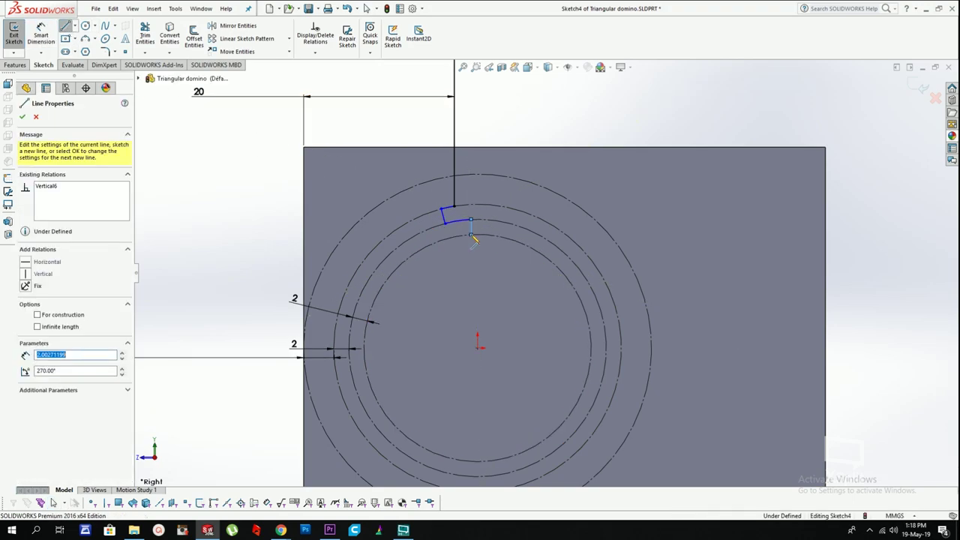
key("Escape")
left_click(469, 221)
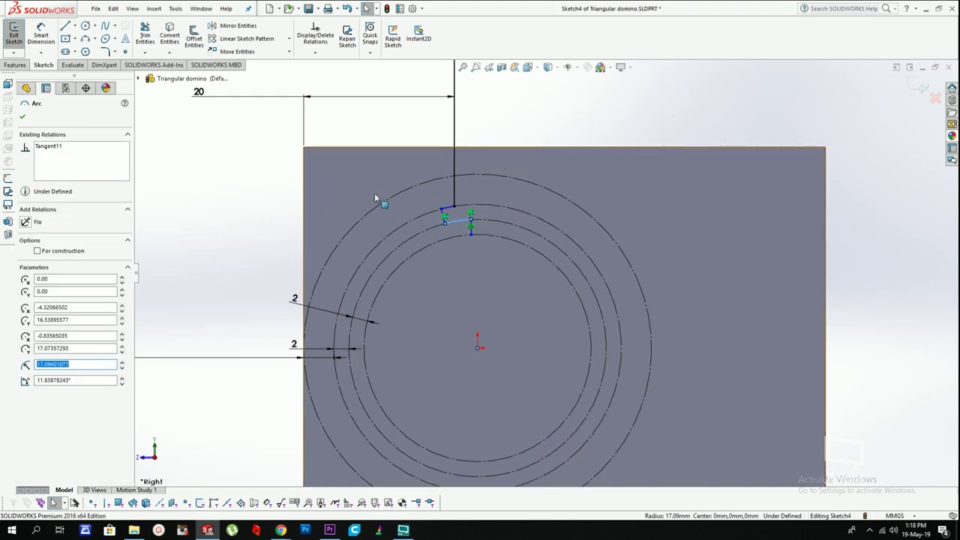
key("Escape")
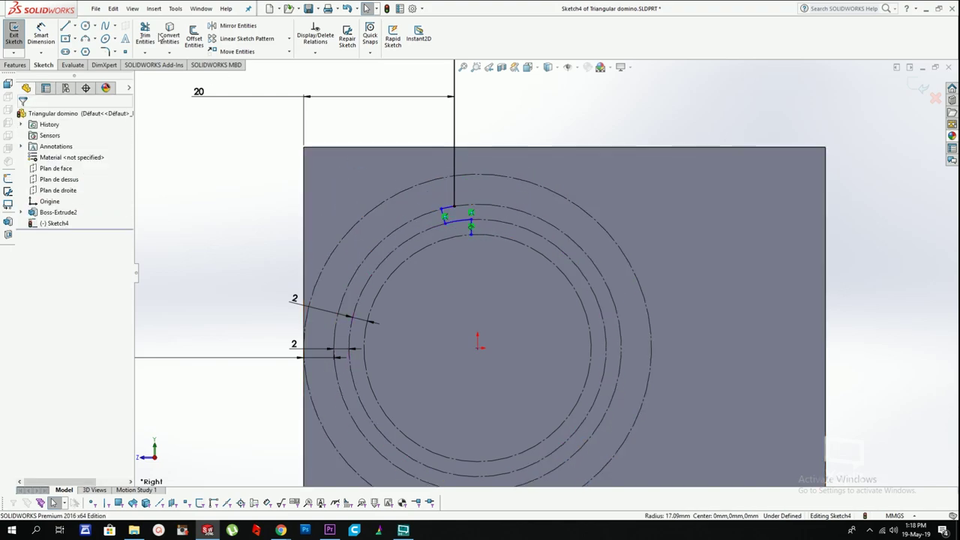
left_click(85, 40)
left_click(478, 348)
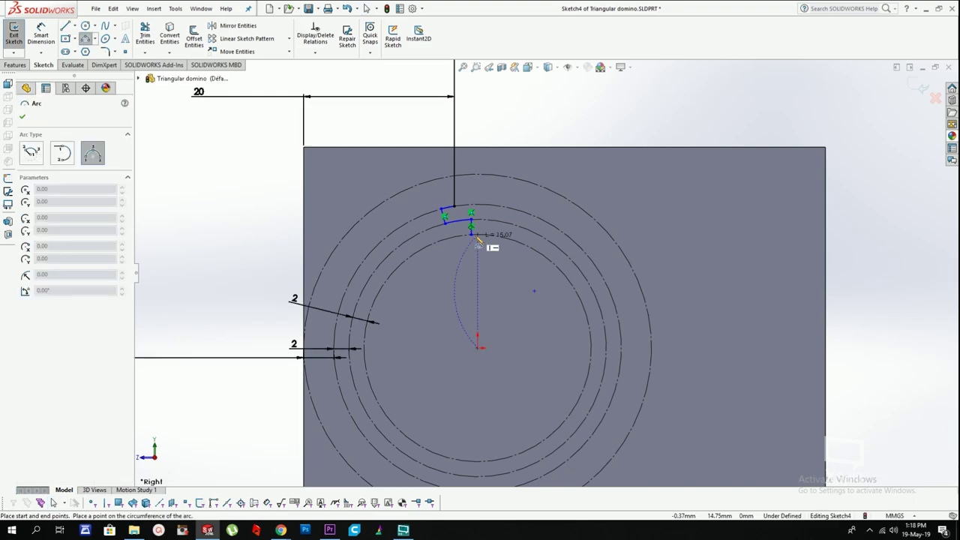
key("Escape")
Step: Sketch a three-point arc along the innermost circle from the short vertical line's lower end to the circle's leftmost point
left_click(86, 39)
left_click(471, 235)
left_click(365, 349)
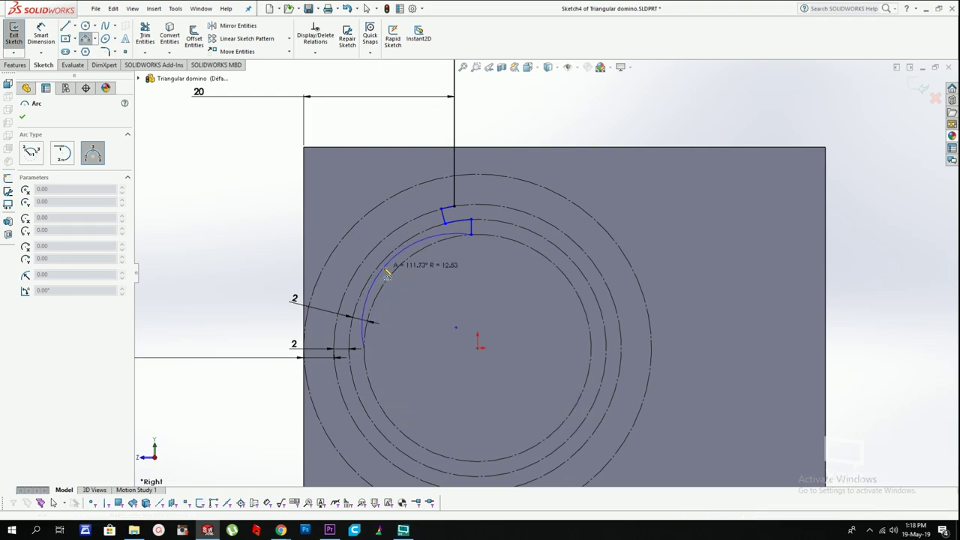
left_click(394, 273)
key("Escape")
Step: Draw a horizontal line from the large arc's lower end to the origin and make it construction geometry
left_click(65, 26)
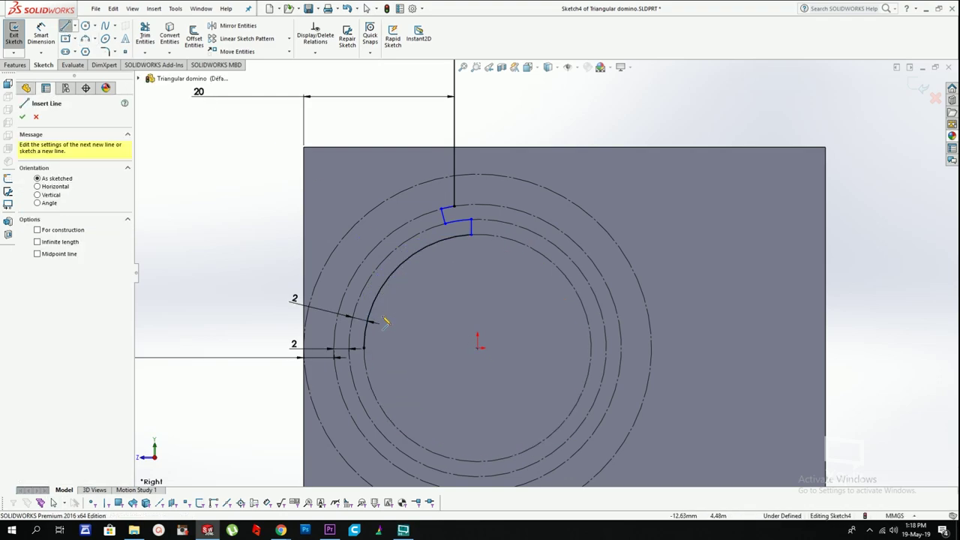
left_click(364, 347)
left_click(478, 348)
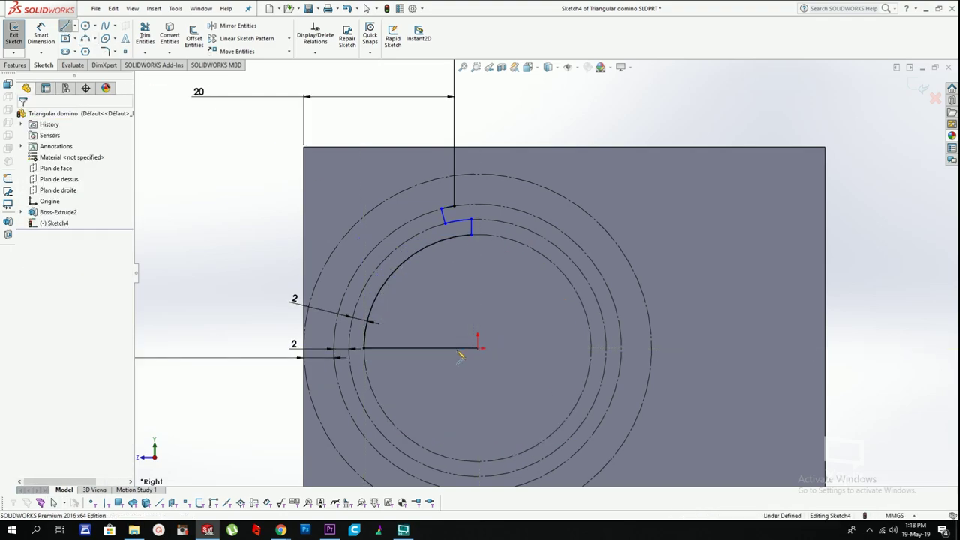
key("Escape")
left_click(444, 348)
left_click(66, 277)
key("Escape")
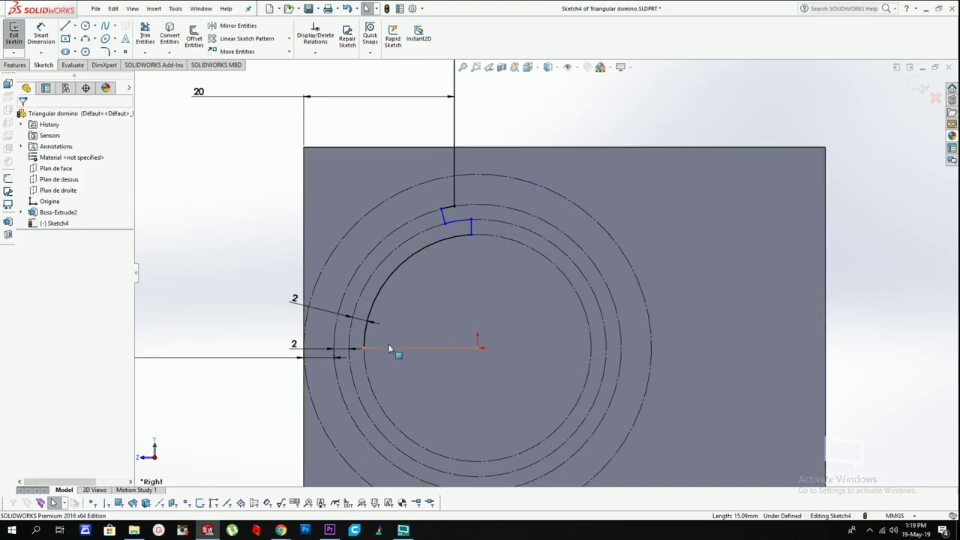
scroll(474, 309, "up", 2)
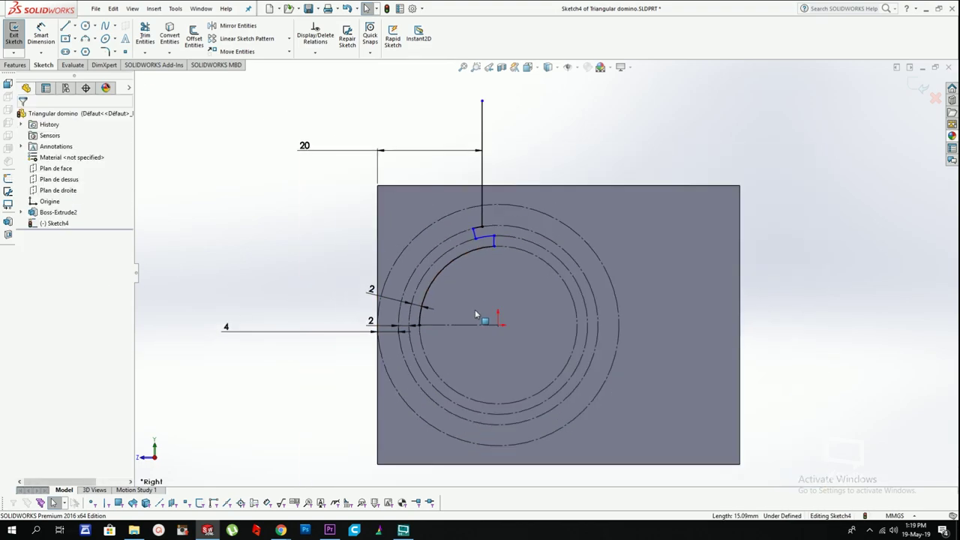
left_click(483, 324)
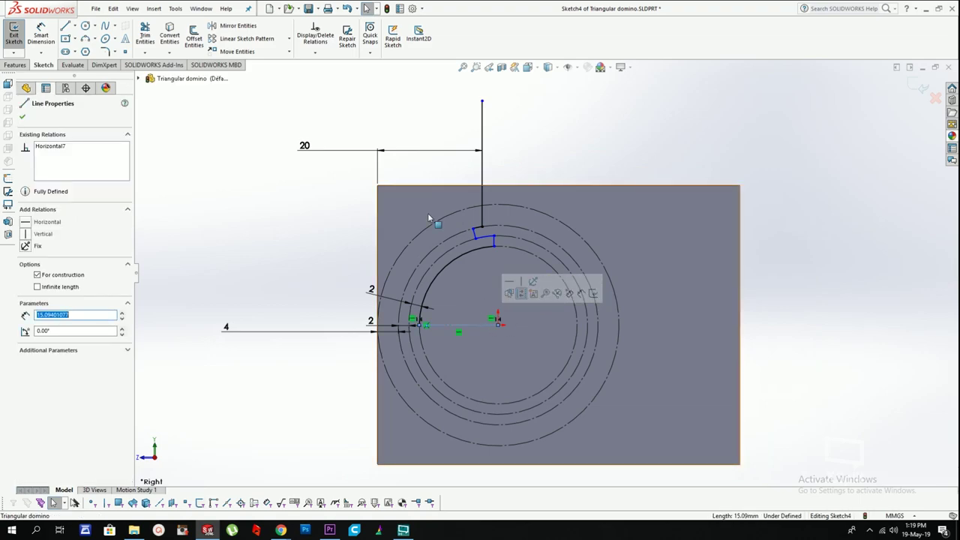
scroll(504, 236, "down", 1)
key("Escape")
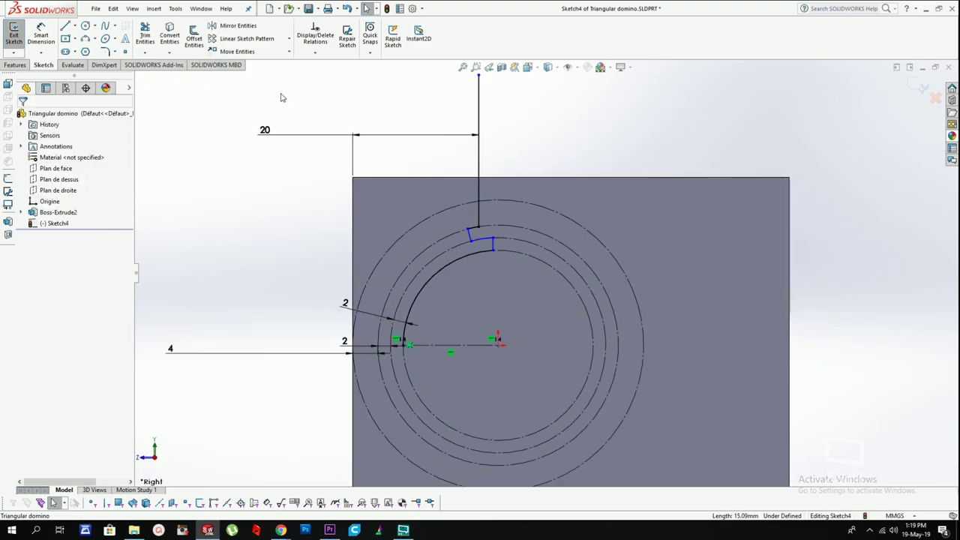
Step: Dimension the short vertical line at a horizontal distance of 3 mm from the origin
left_click(42, 34)
left_click(493, 245)
left_click(498, 346)
left_click(523, 291)
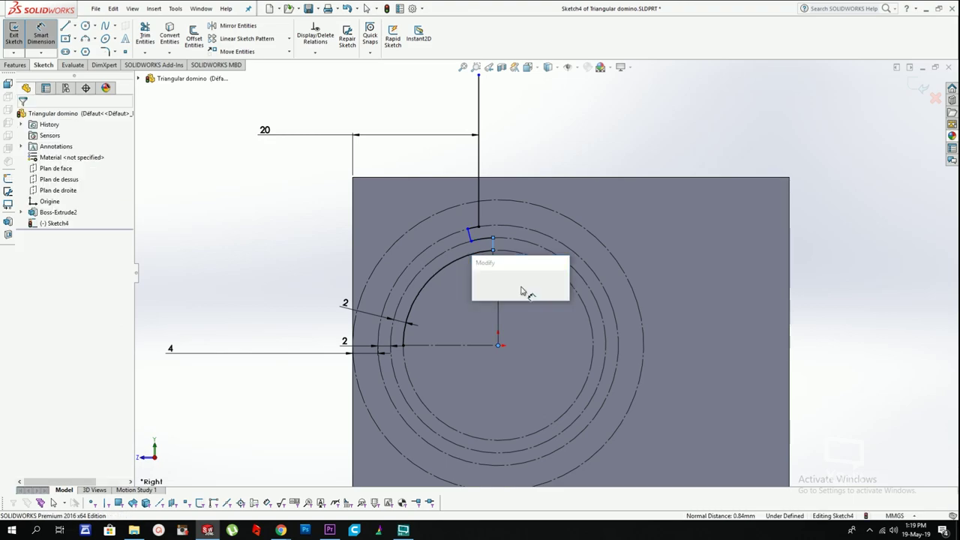
type("3")
key("Return")
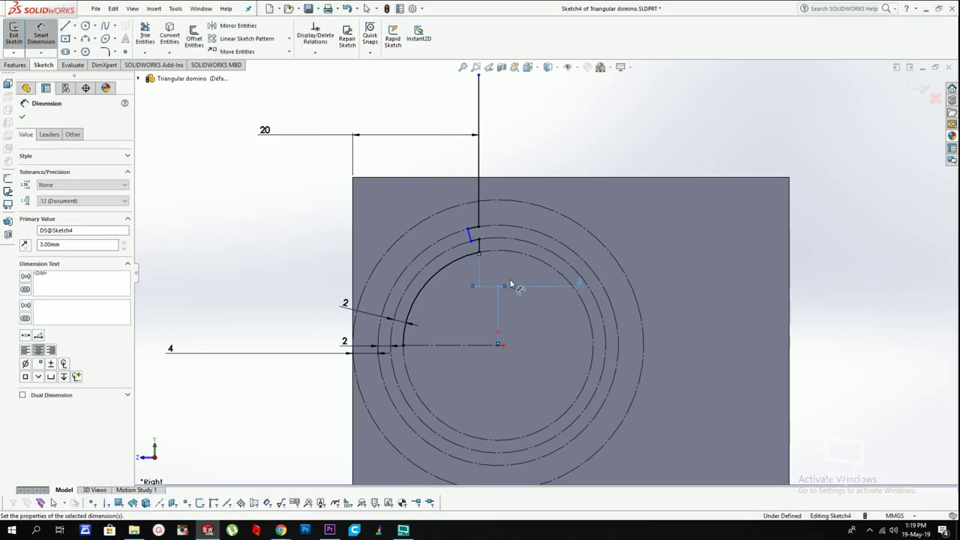
scroll(495, 258, "down", 2)
key("Escape")
Step: Stretch the two short arcs to the left and set the distance between the lower short arc's endpoints to 4 mm
left_click(470, 232)
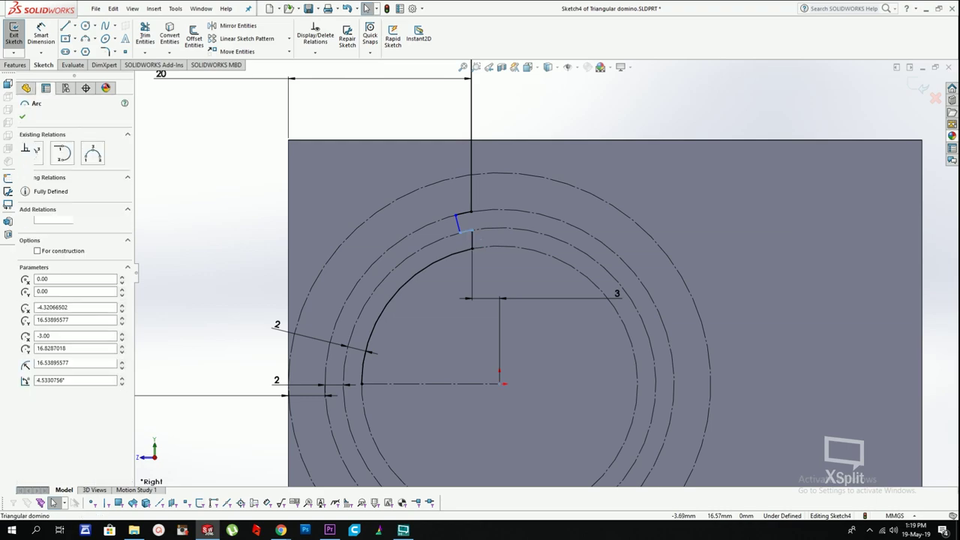
left_click_drag(455, 216, 434, 222)
key("Escape")
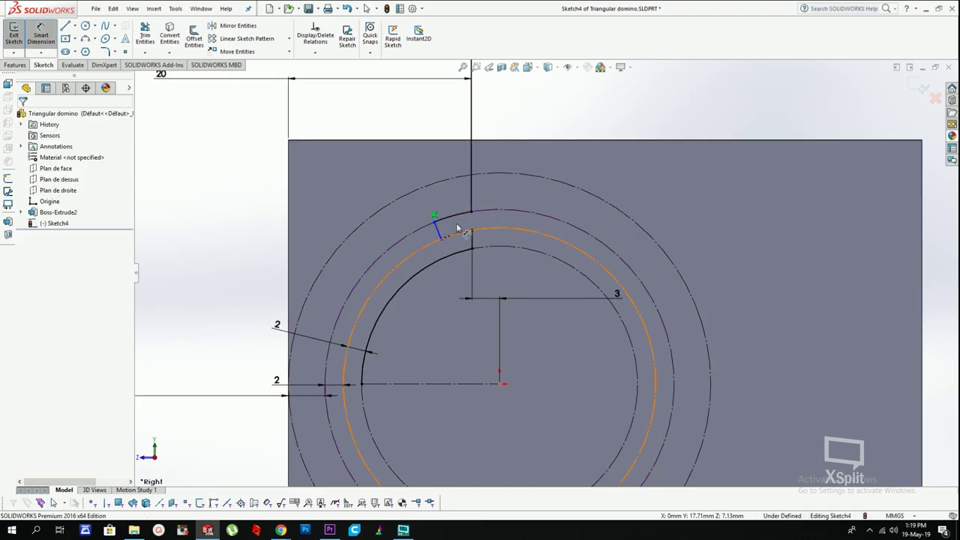
left_click(470, 227)
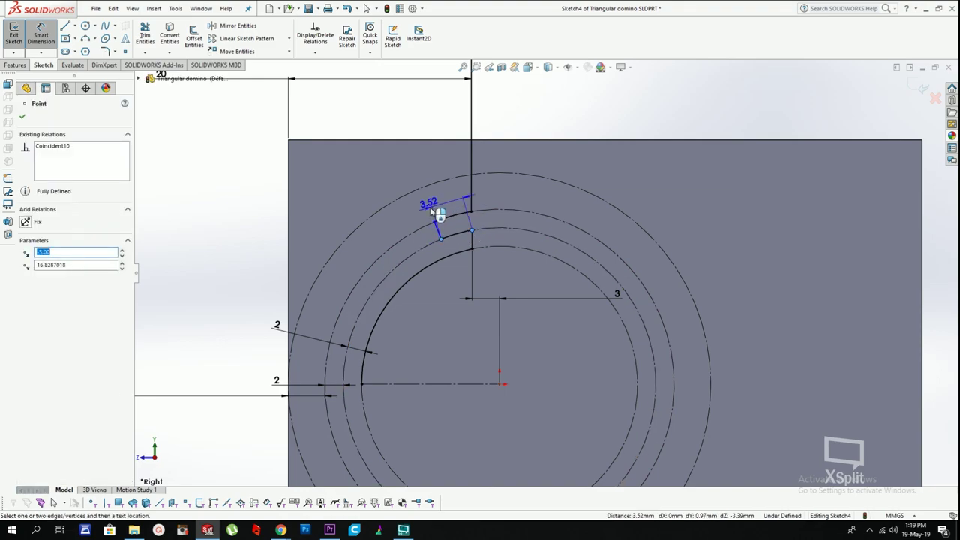
left_click(444, 210)
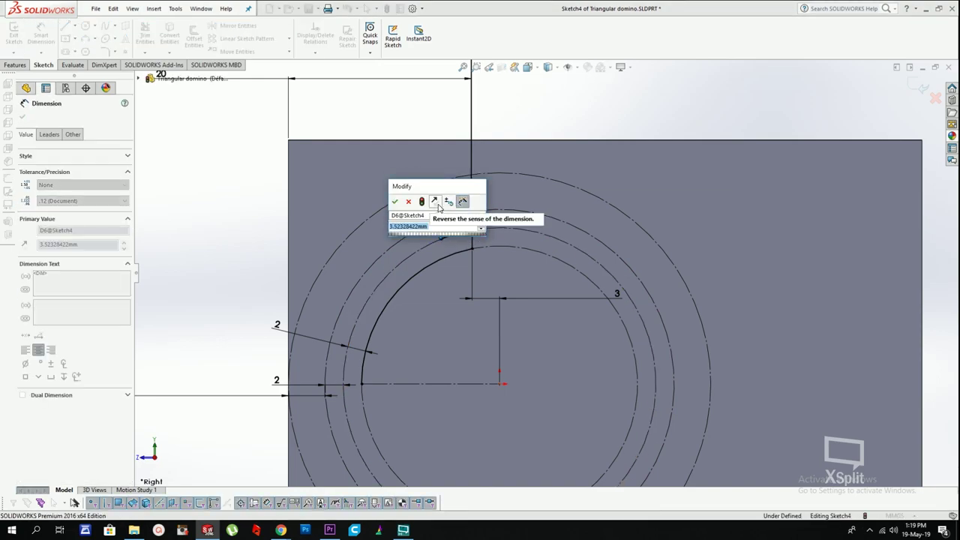
type("4")
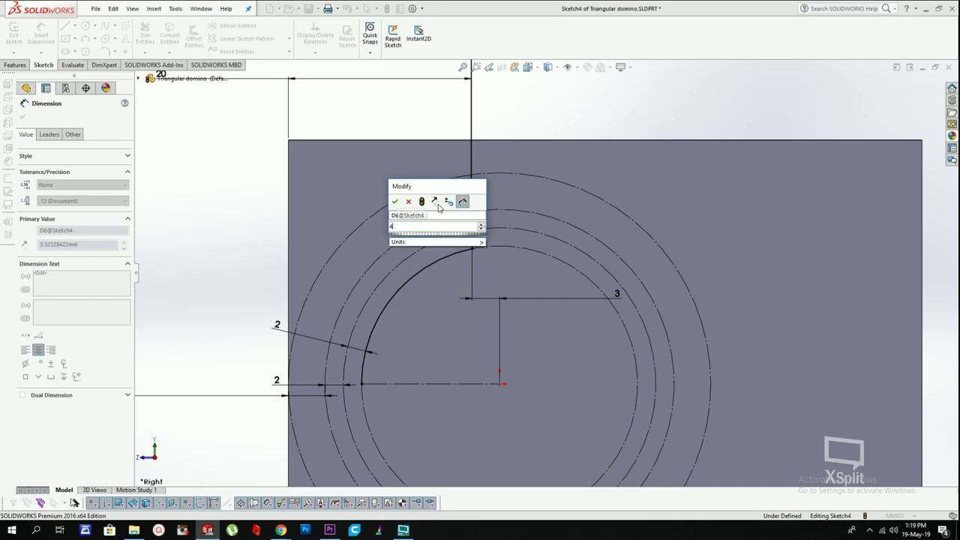
key("Return")
key("Escape")
scroll(510, 311, "up", 2)
scroll(510, 310, "down", 1)
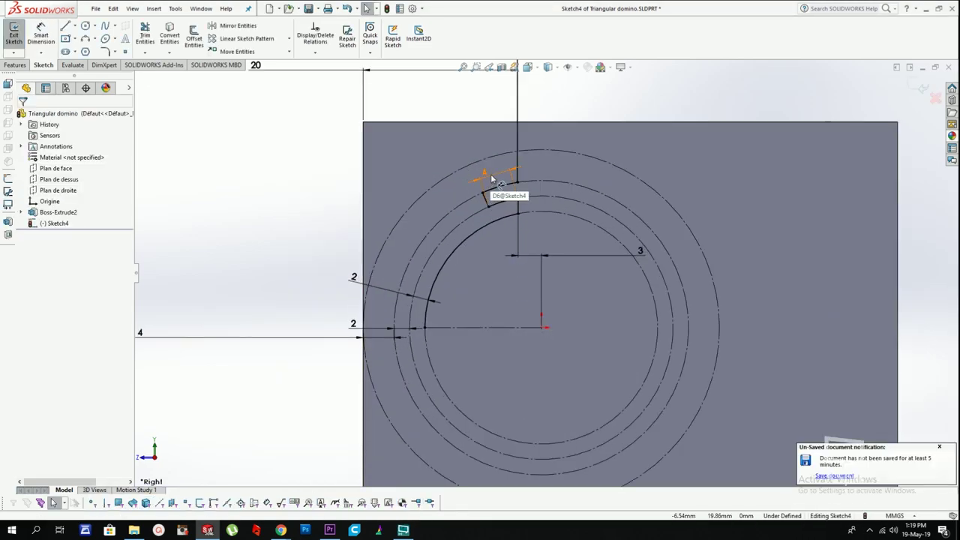
scroll(563, 261, "up", 1)
scroll(566, 267, "down", 2)
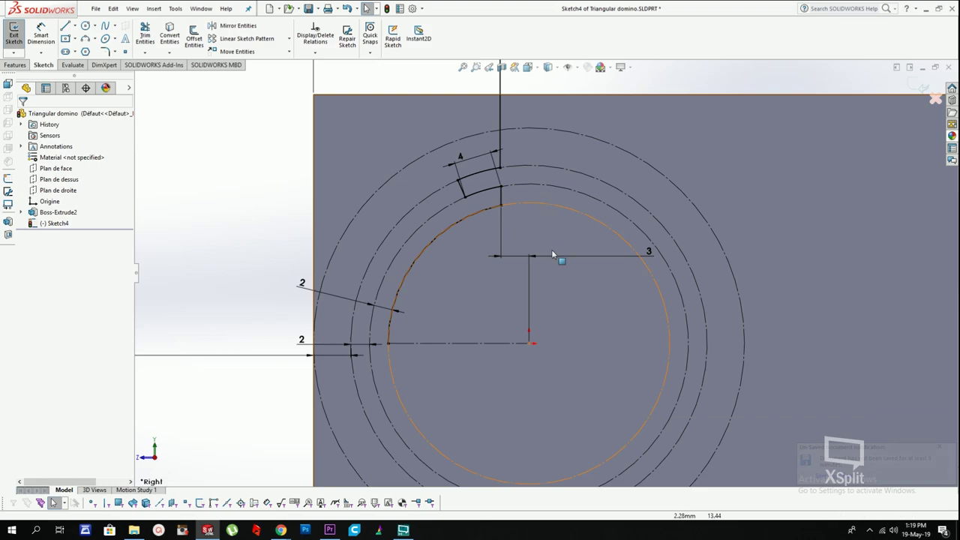
scroll(485, 335, "up", 1)
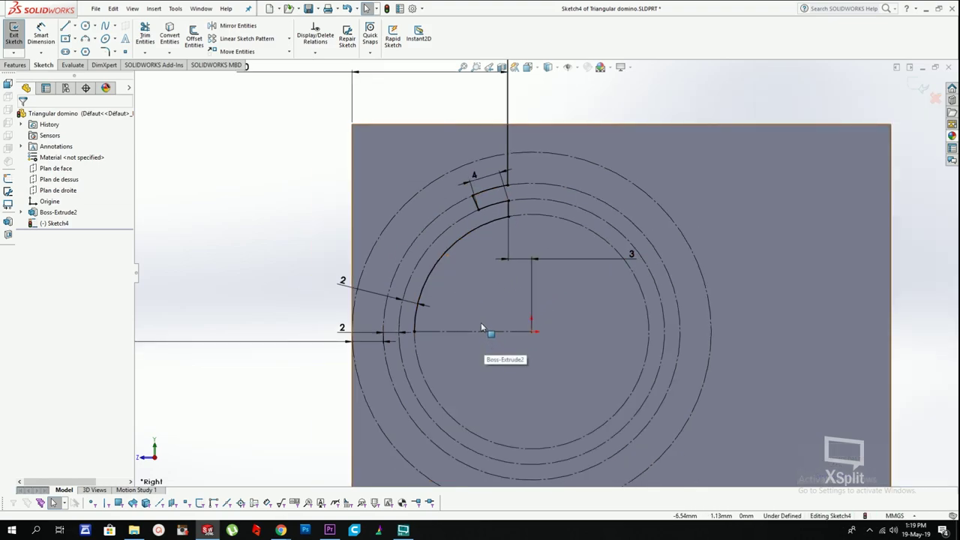
left_click(479, 332)
left_click(421, 330)
left_click(417, 324)
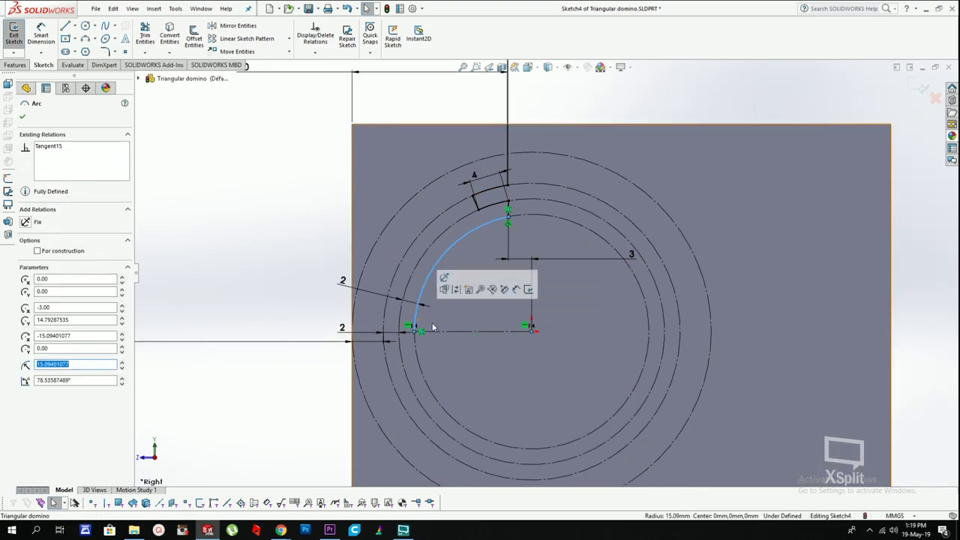
key("Escape")
Step: Delete the construction line between the large arc and the origin, and move the arc's lower endpoint up along the innermost circle
left_click(414, 331)
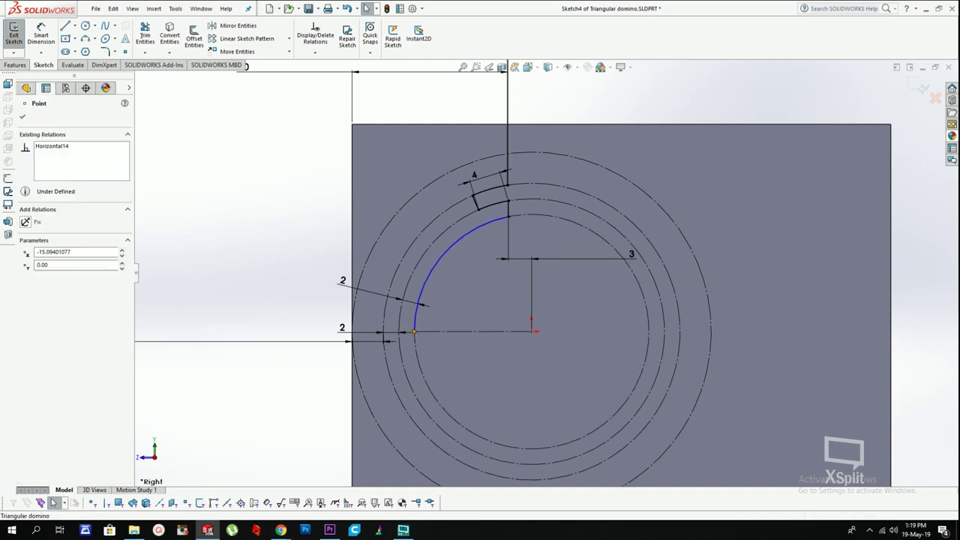
left_click(441, 331)
key("Delete")
left_click(424, 338)
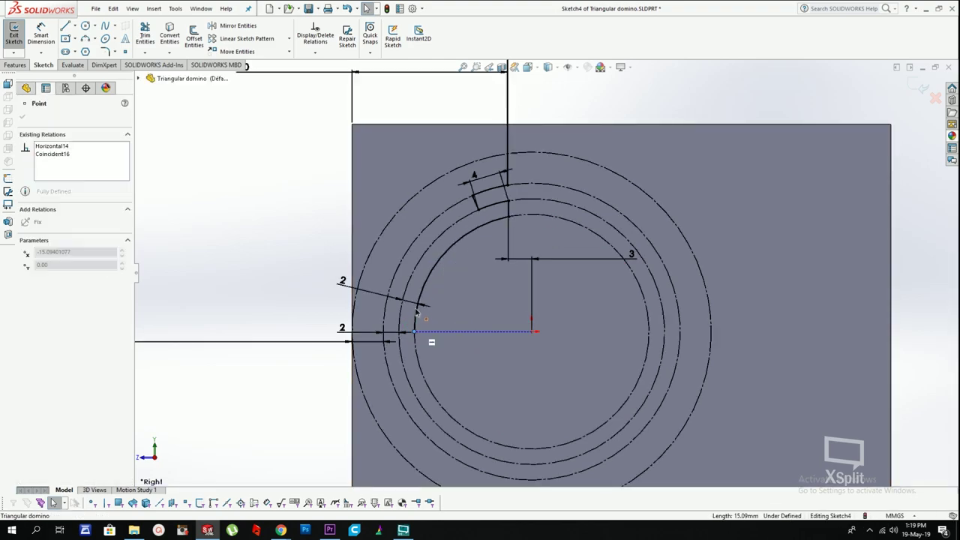
left_click_drag(415, 332, 421, 296)
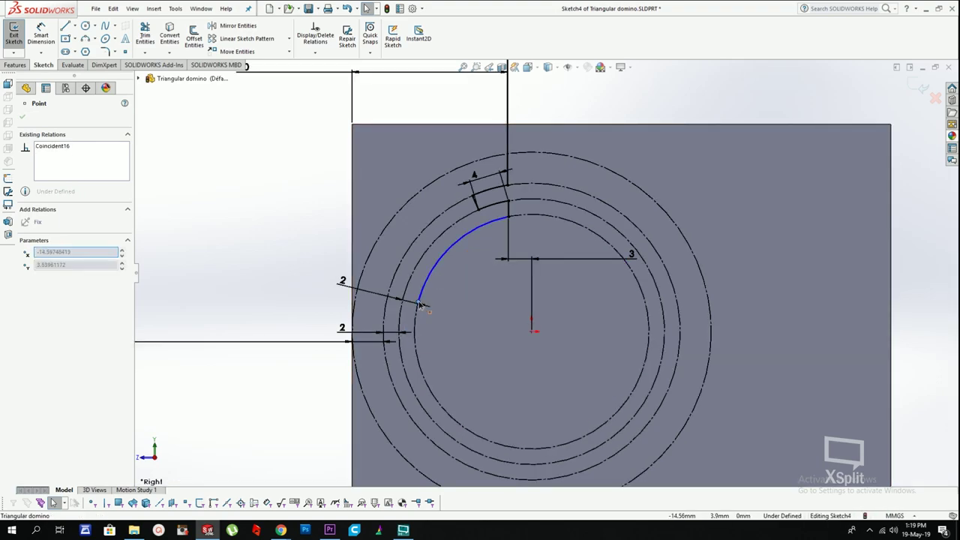
Step: Draw a horizontal line from the origin to the block's left edge and make it construction geometry
left_click(74, 27)
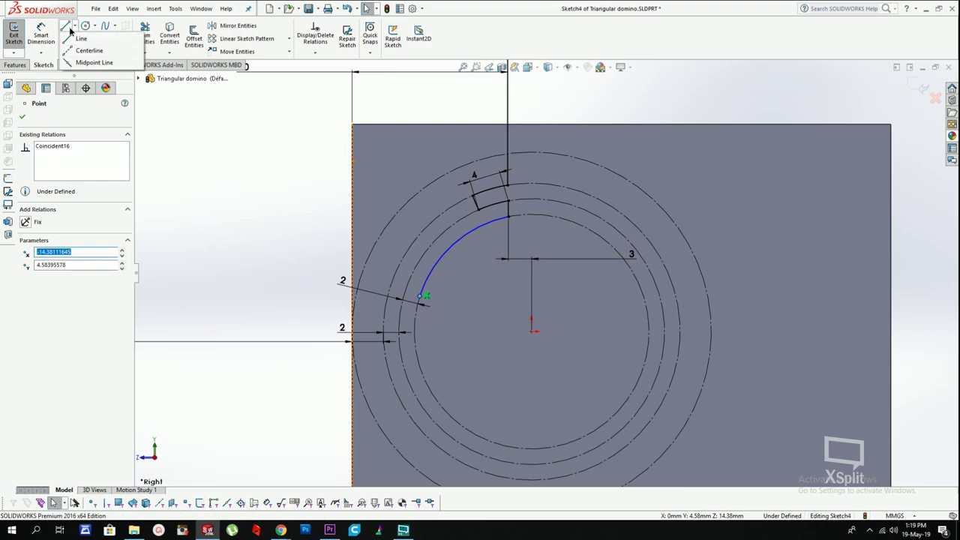
left_click(81, 39)
left_click(531, 331)
left_click(352, 332)
key("Escape")
left_click(435, 332)
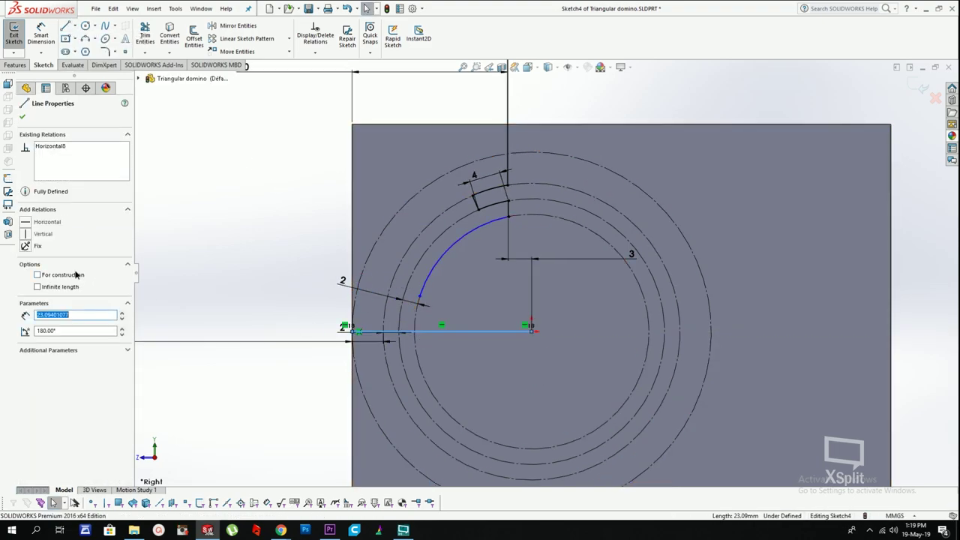
left_click(65, 275)
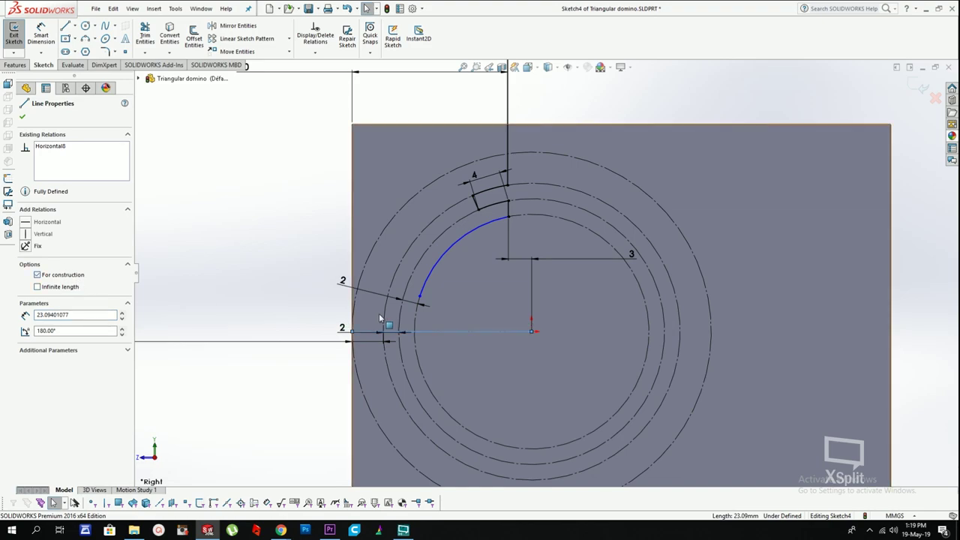
key("Escape")
Step: Sketch four connected lines from the large arc's lower end: left, up, left, and about 9 mm down to the horizontal construction line
left_click(420, 296)
left_click(395, 296)
left_click(395, 262)
left_click(379, 262)
left_click(380, 332)
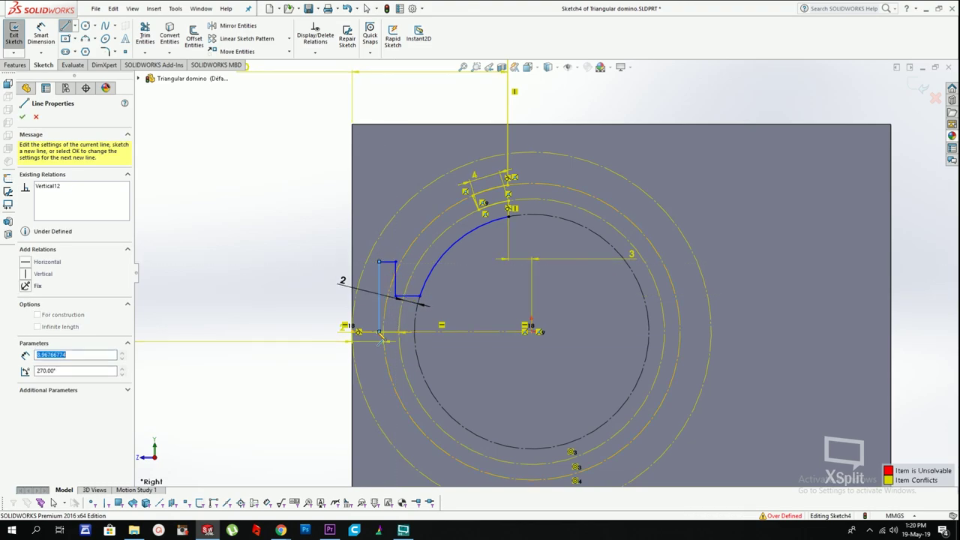
key("Escape")
Step: Move the large arc's lower endpoint down along its circle and shorten the stepped profile's inner vertical line to about 4.3 mm
scroll(422, 303, "down", 3)
left_click(442, 290)
left_click_drag(442, 291, 441, 313)
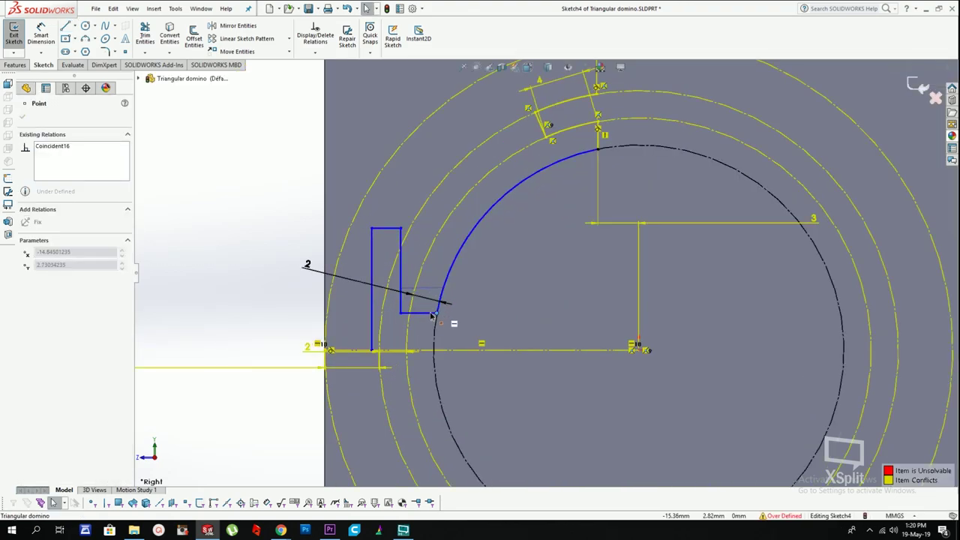
left_click(398, 231)
left_click_drag(402, 230, 399, 256)
left_click(397, 311)
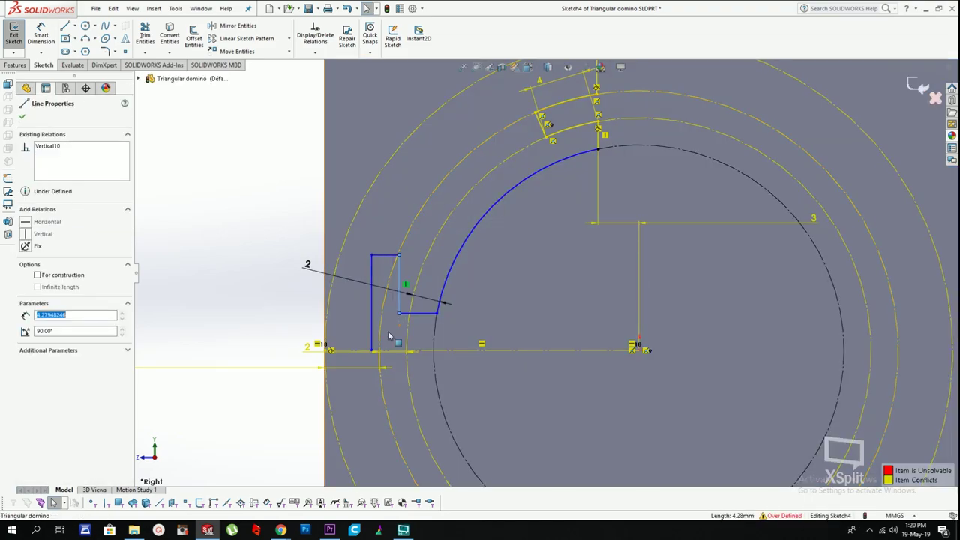
Step: Delete the horizontal relation on the construction line between the origin and the block's left edge
key("Escape")
left_click(481, 344)
key("Delete")
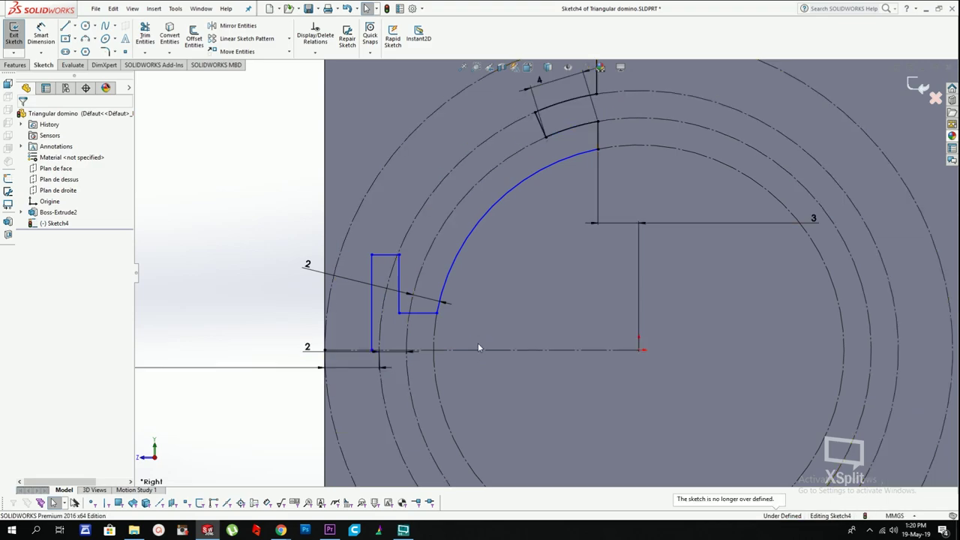
Step: Dimension the stepped profile's upper horizontal line to 3 mm
left_click(454, 350)
scroll(505, 343, "up", 2)
left_click(597, 319)
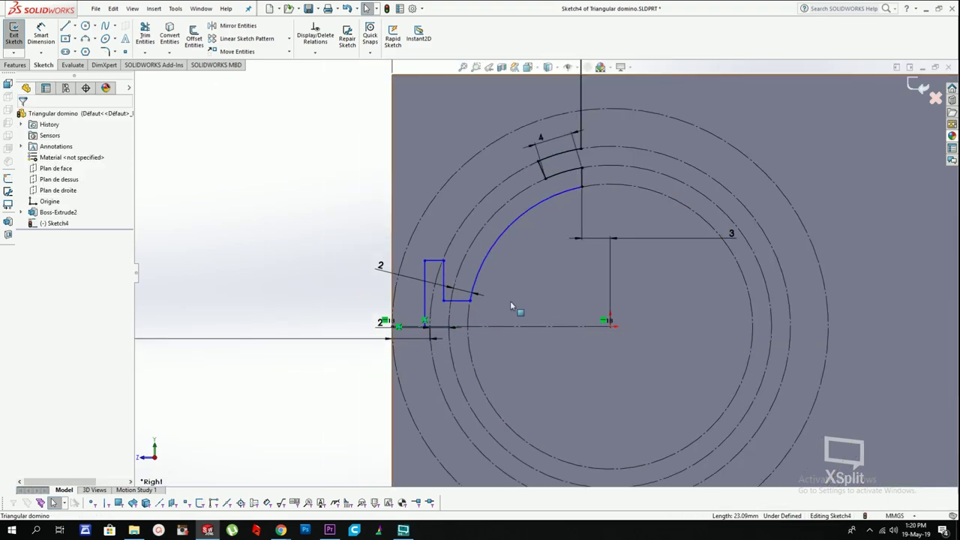
scroll(536, 322, "up", 2)
left_click(41, 33)
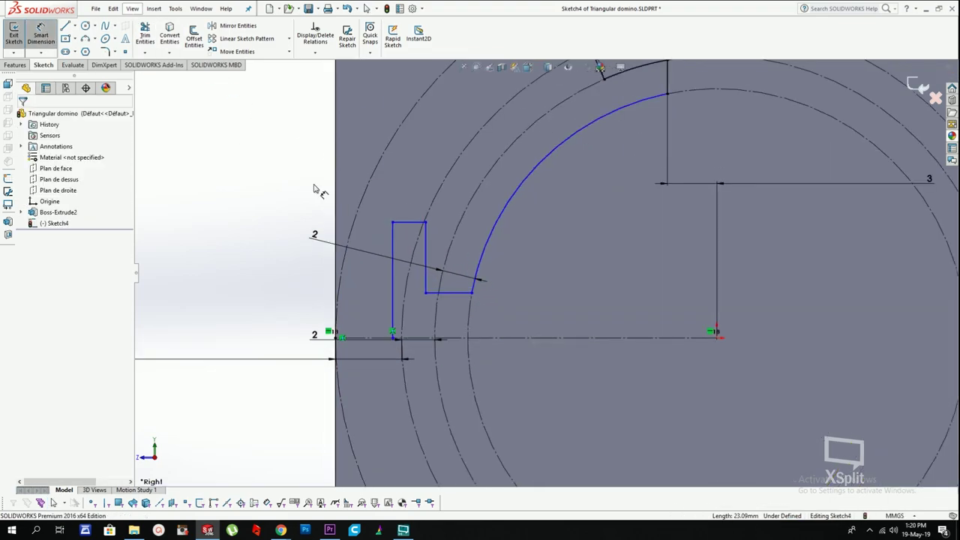
left_click(408, 222)
left_click(405, 195)
type("3")
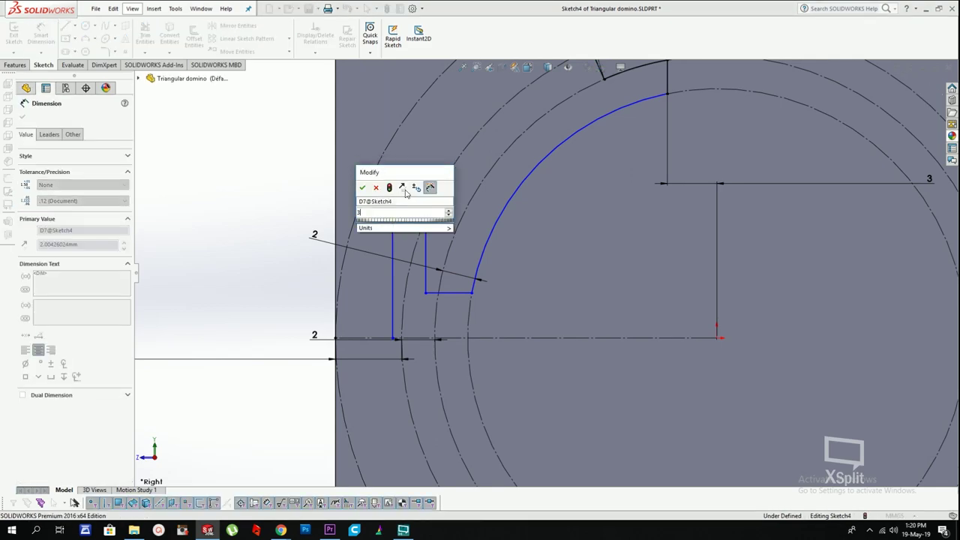
type("3")
key("Return")
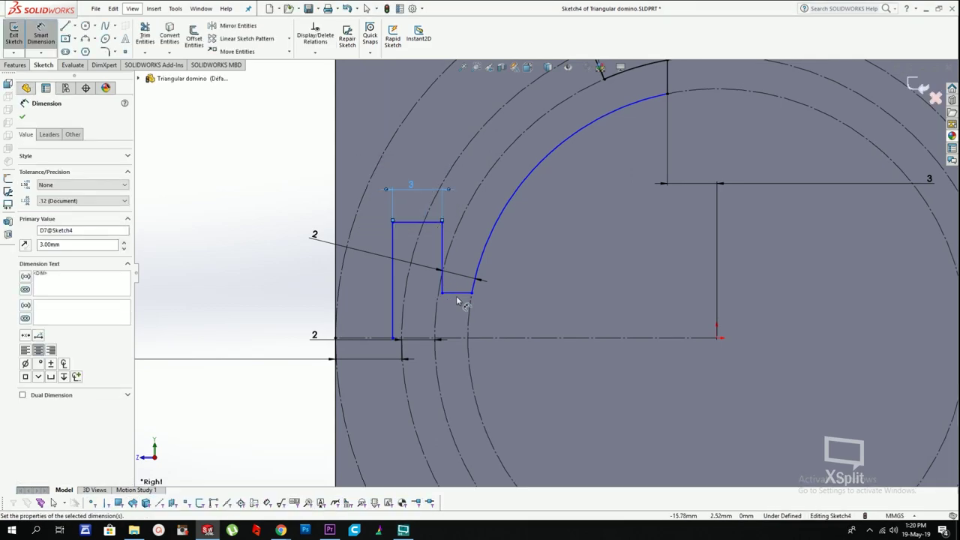
Step: Dimension the stepped profile's lower horizontal line, next to the large arc, to 2.5 mm
left_click(459, 294)
left_click(458, 312)
type("2")
key("Return")
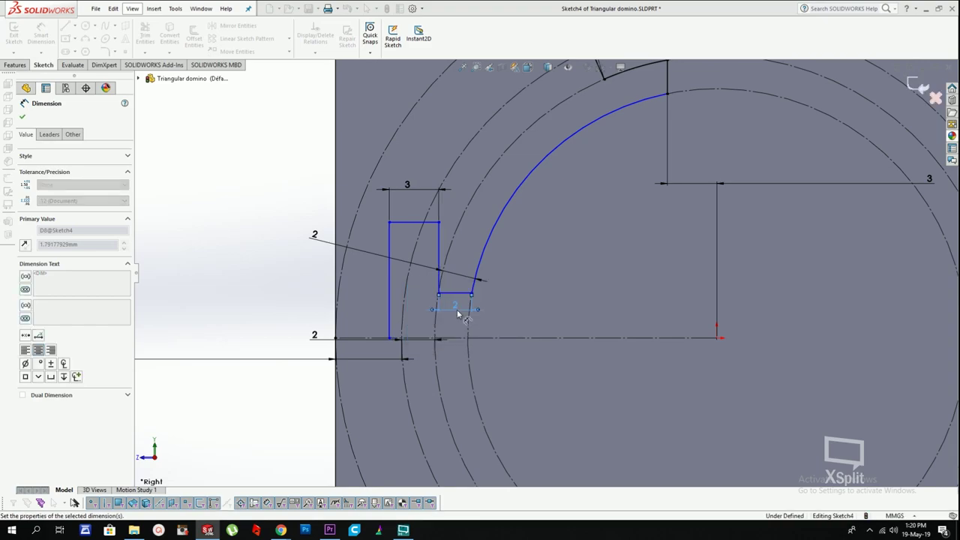
double_click(454, 305)
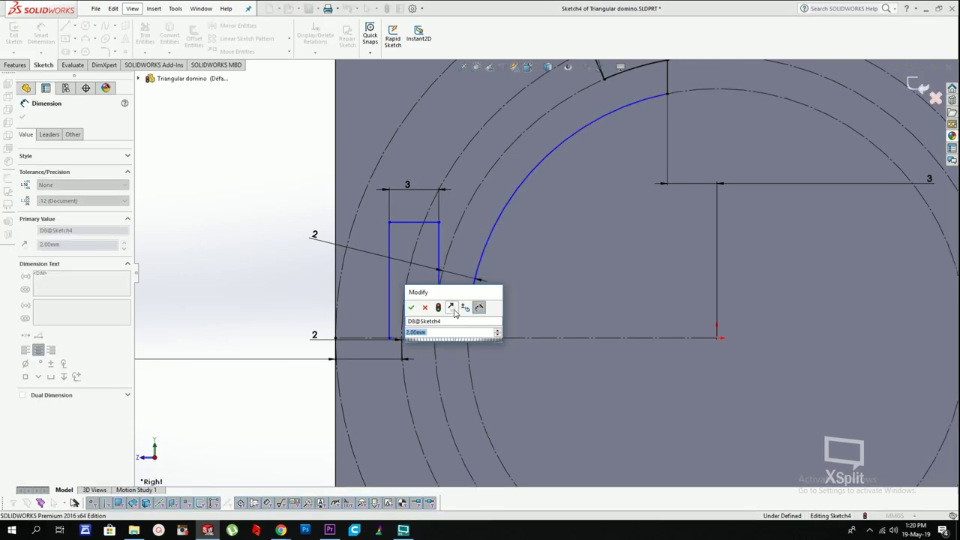
type("2.5")
key("Return")
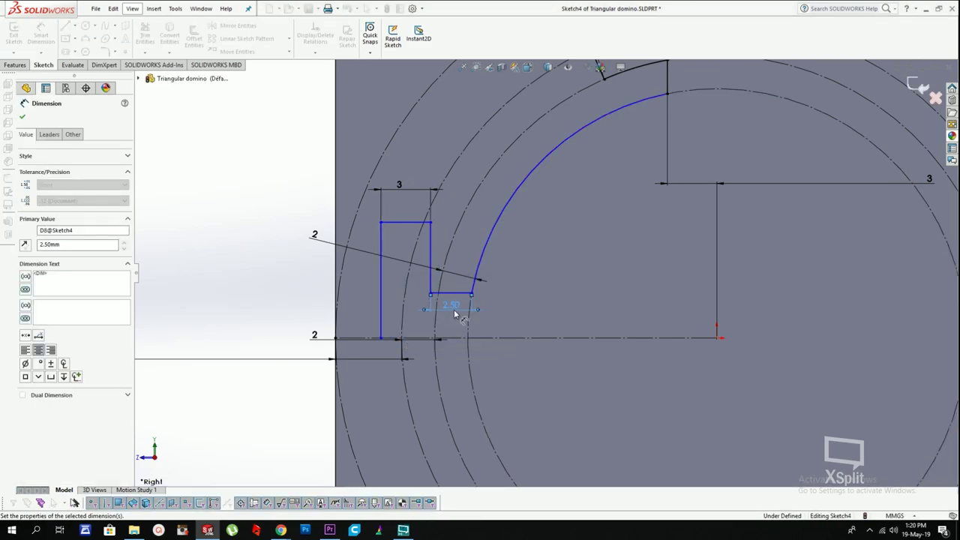
scroll(451, 267, "up", 2)
key("Escape")
left_click(466, 291)
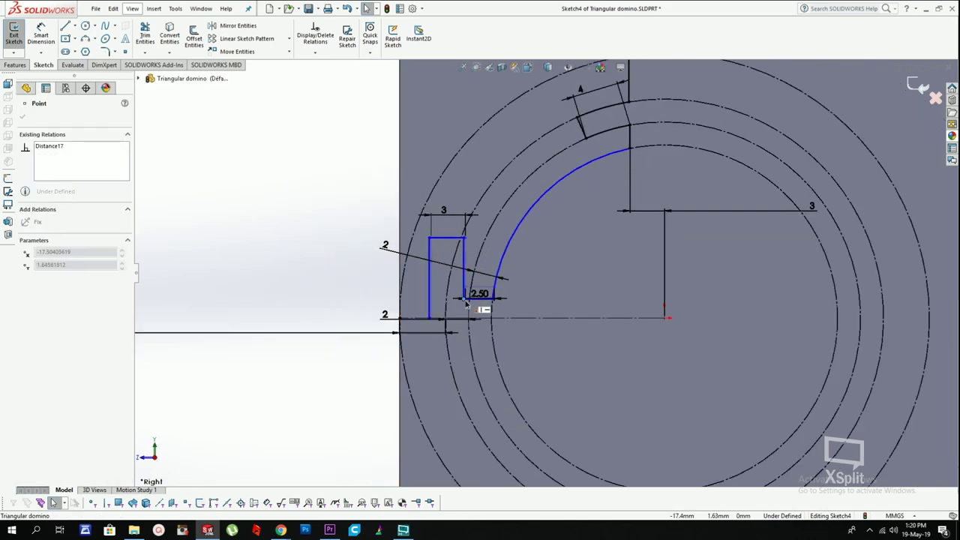
left_click_drag(464, 304, 464, 301)
key("Escape")
left_click(41, 34)
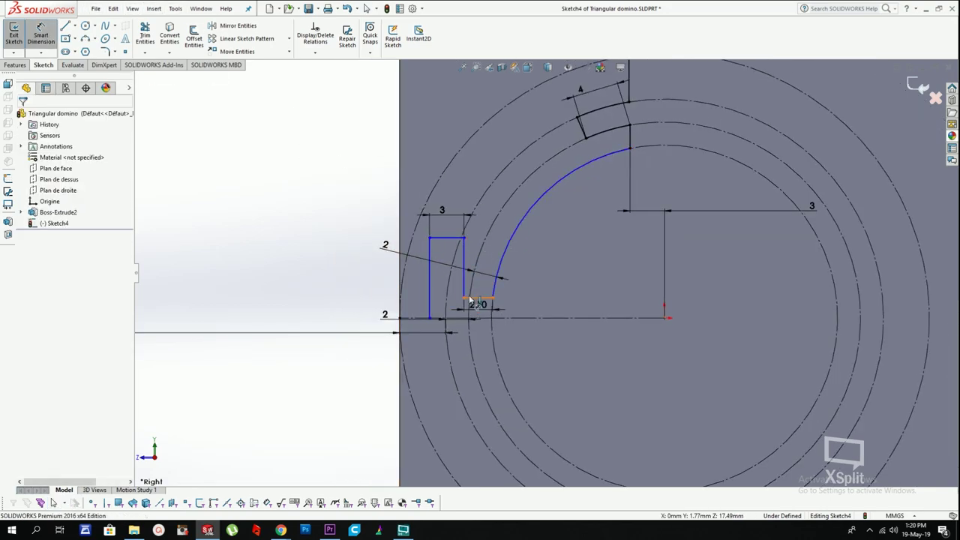
left_click(478, 303)
key("Escape")
Step: Dimension the height of the stepped profile's lower horizontal line above the horizontal construction line to 3 mm
scroll(480, 303, "down", 4)
left_click(487, 286)
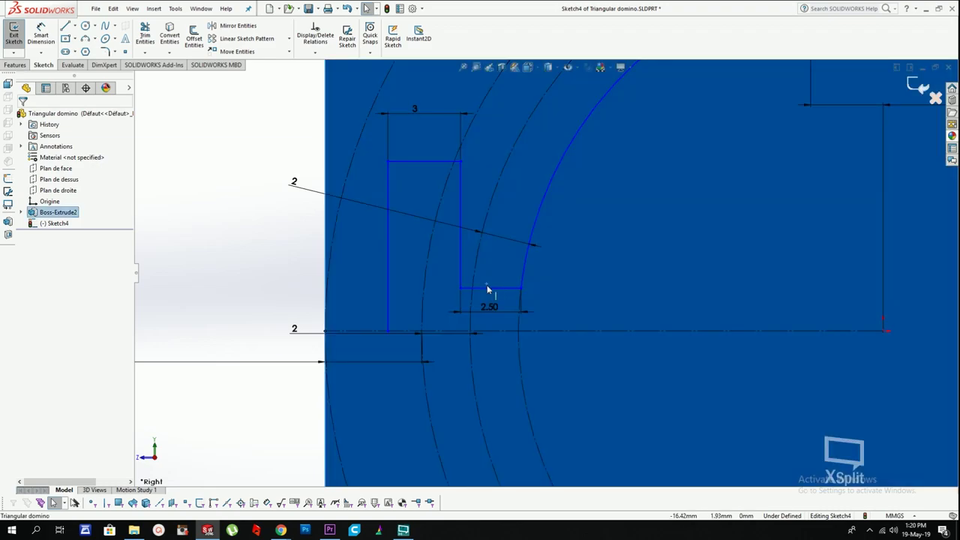
left_click(488, 288)
key("d")
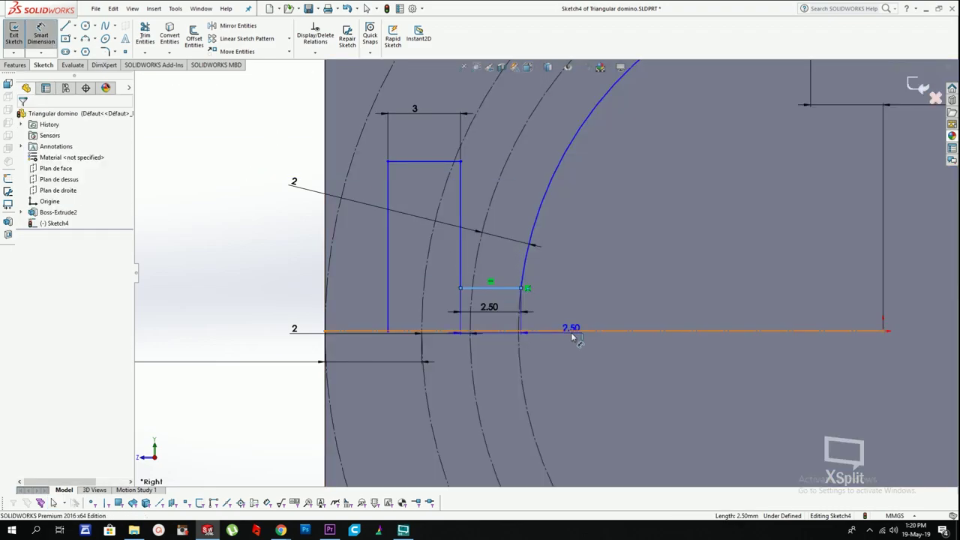
left_click(570, 331)
left_click(598, 310)
type("2")
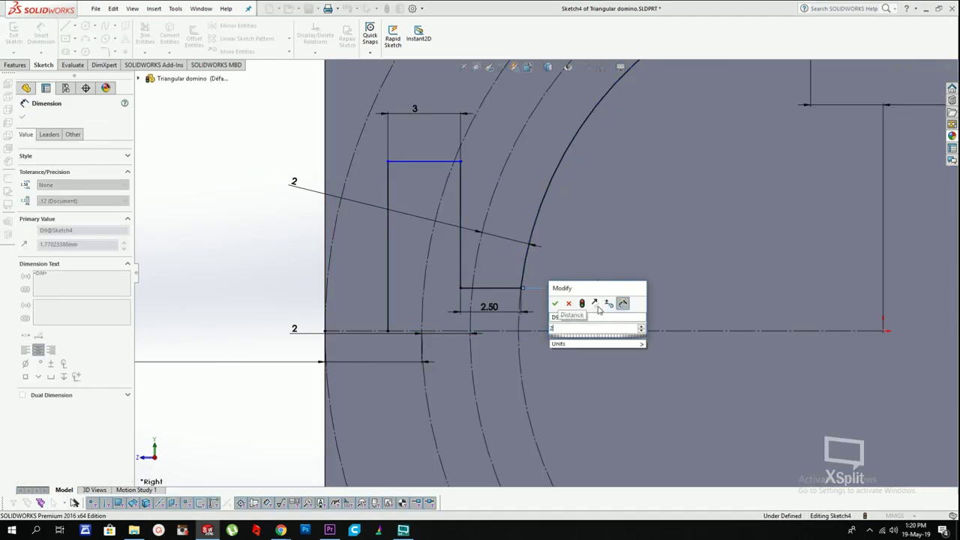
key("Return")
scroll(455, 190, "up", 1)
key("Escape")
double_click(588, 302)
type("3")
key("Return")
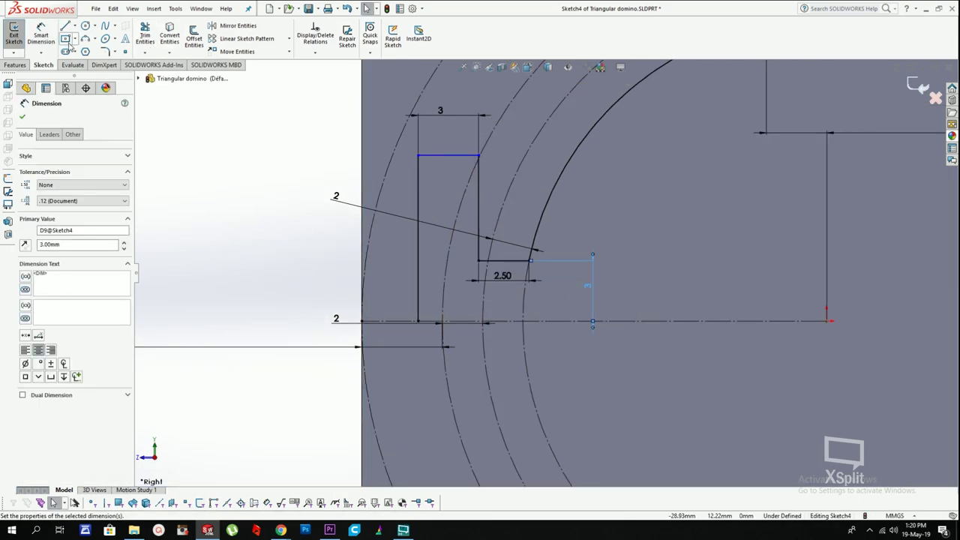
Step: Try to dimension the height of the stepped profile's outer vertical line
left_click(44, 37)
left_click(418, 216)
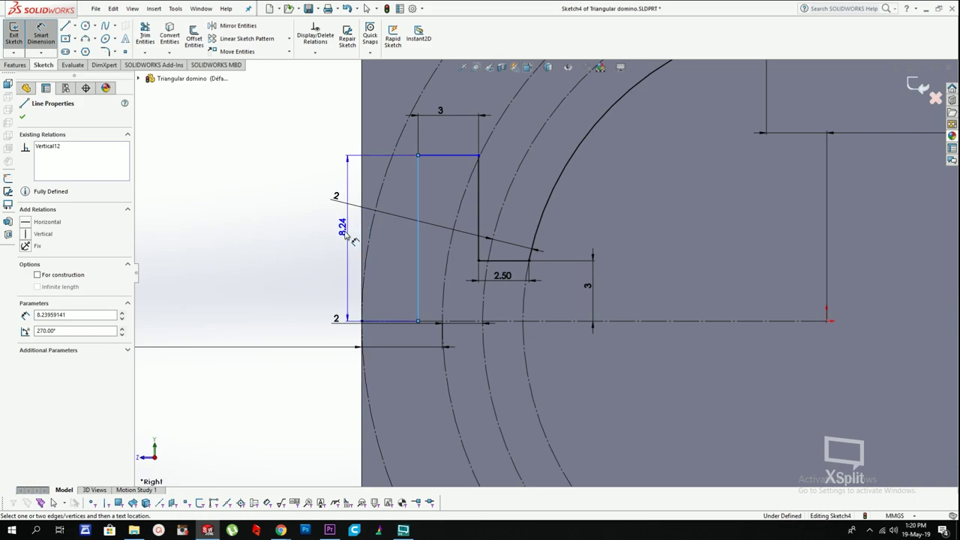
left_click(344, 233)
key("Return")
key("Escape")
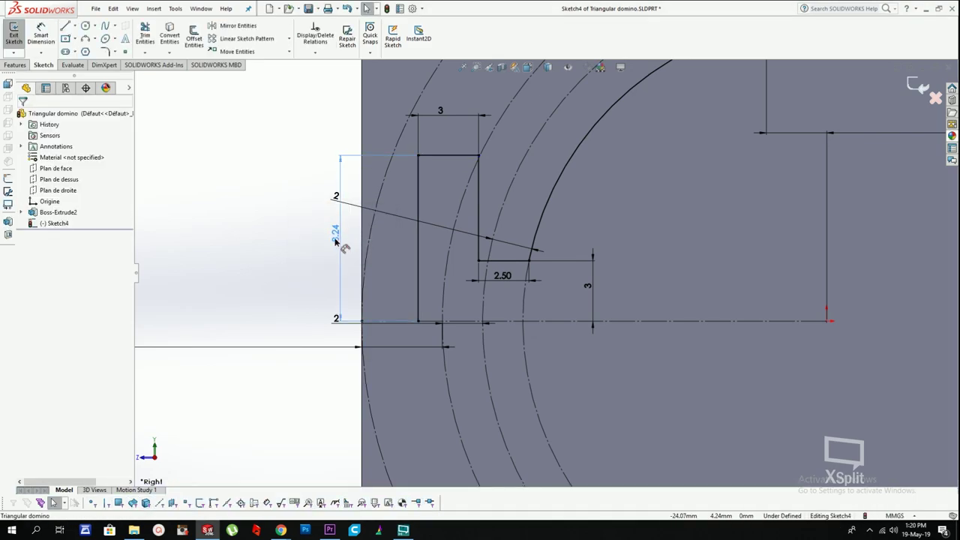
key("Delete")
Step: Dimension the stepped profile's inner vertical line to 3 mm
left_click(42, 36)
left_click(481, 213)
left_click(495, 210)
type("3")
key("Return")
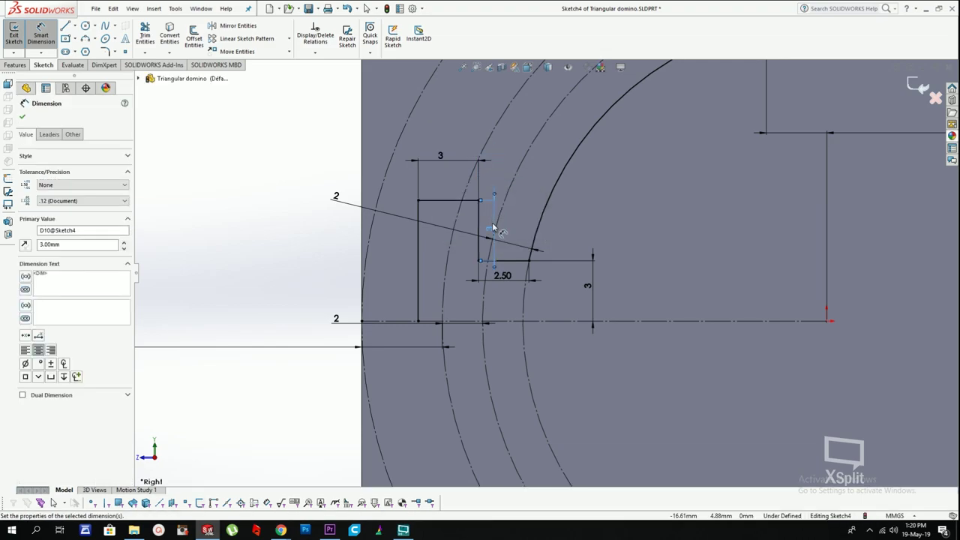
key("Escape")
scroll(522, 251, "up", 4)
scroll(650, 278, "down", 2)
scroll(651, 249, "up", 3)
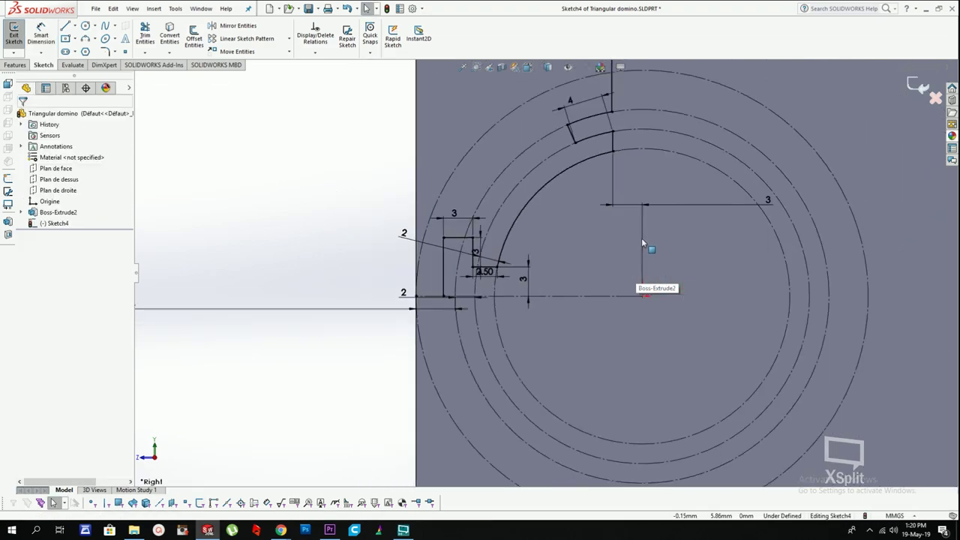
scroll(696, 175, "down", 1)
scroll(554, 216, "up", 1)
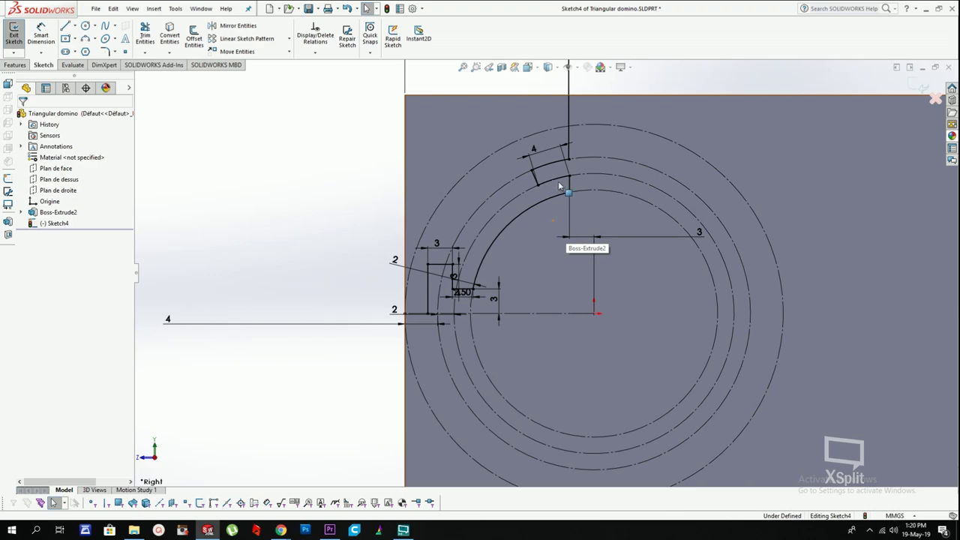
scroll(543, 263, "down", 3)
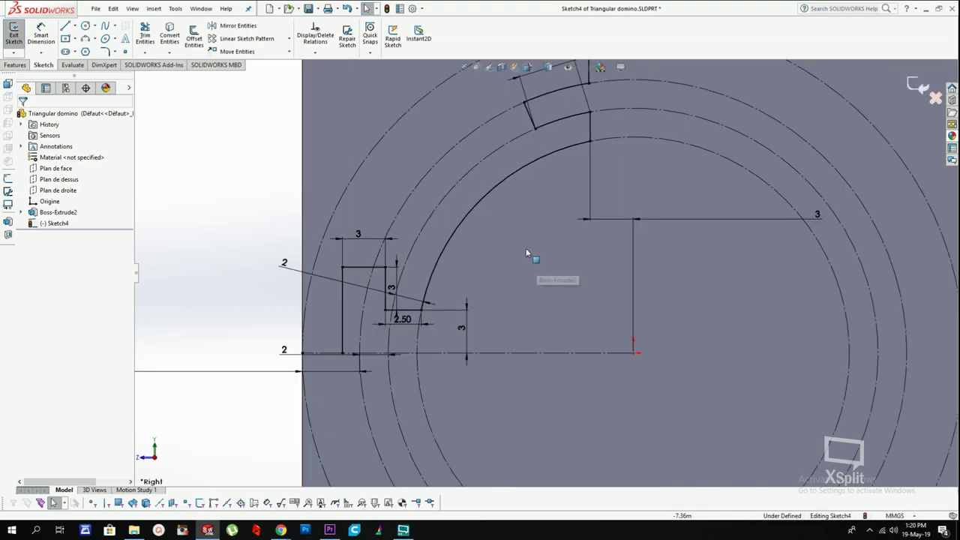
scroll(568, 180, "up", 2)
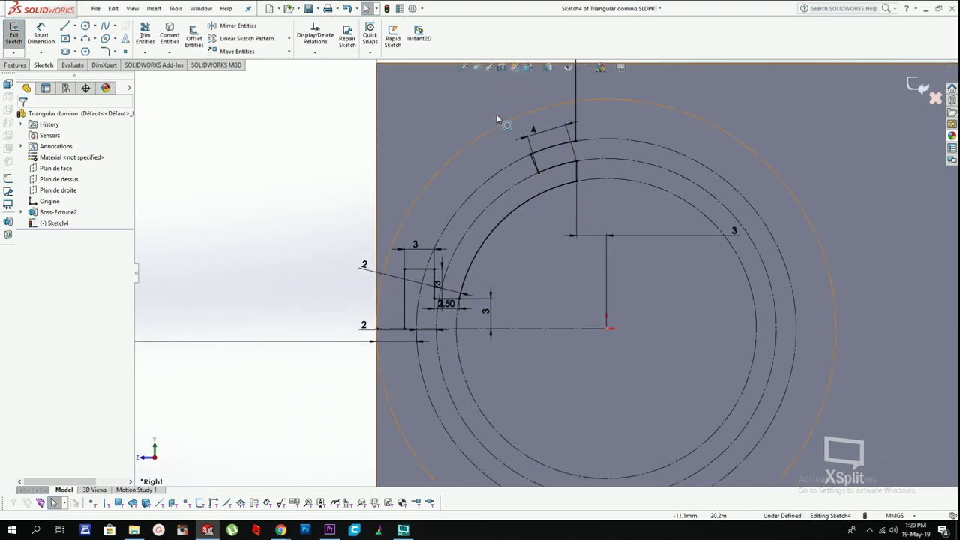
left_click(466, 111)
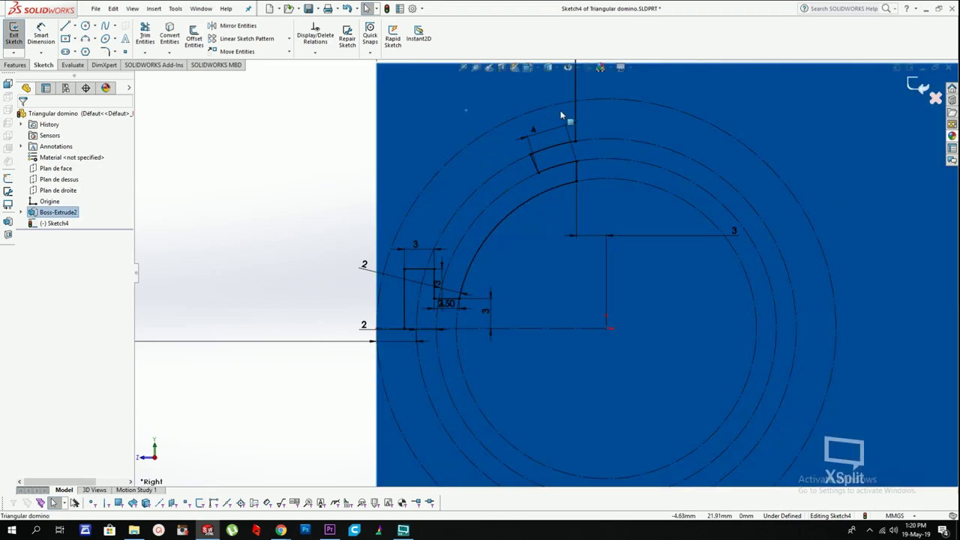
scroll(564, 116, "up", 1)
key("Escape")
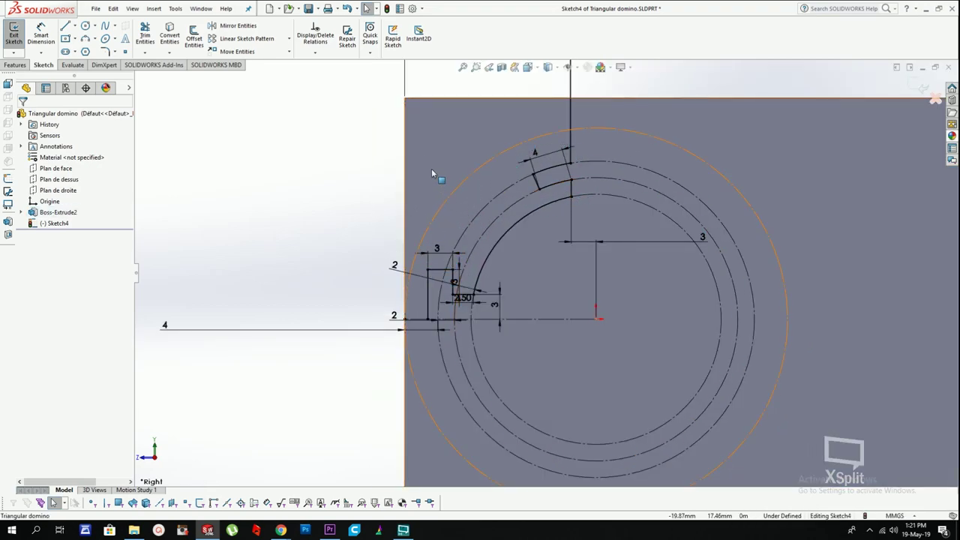
left_click(431, 167)
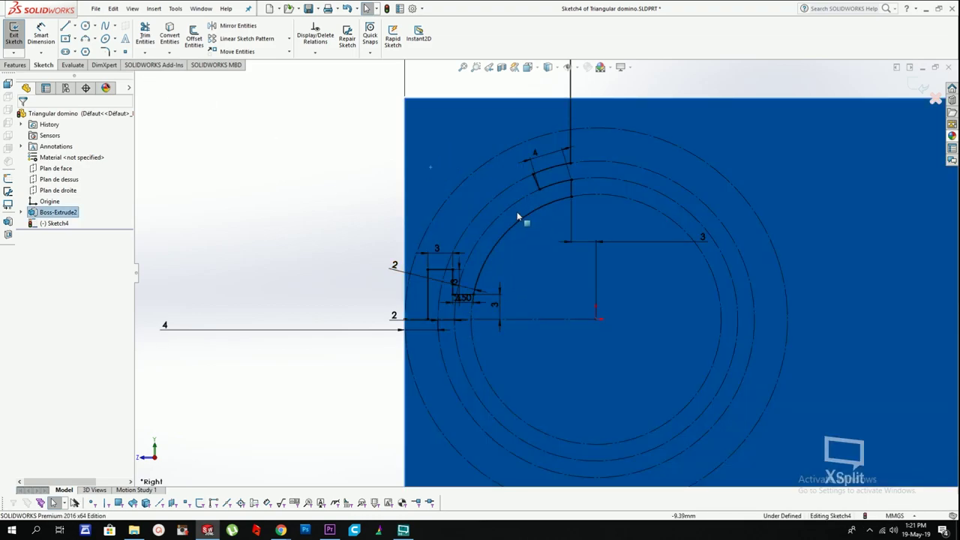
key("Escape")
left_click_drag(431, 198, 337, 231)
key("Escape")
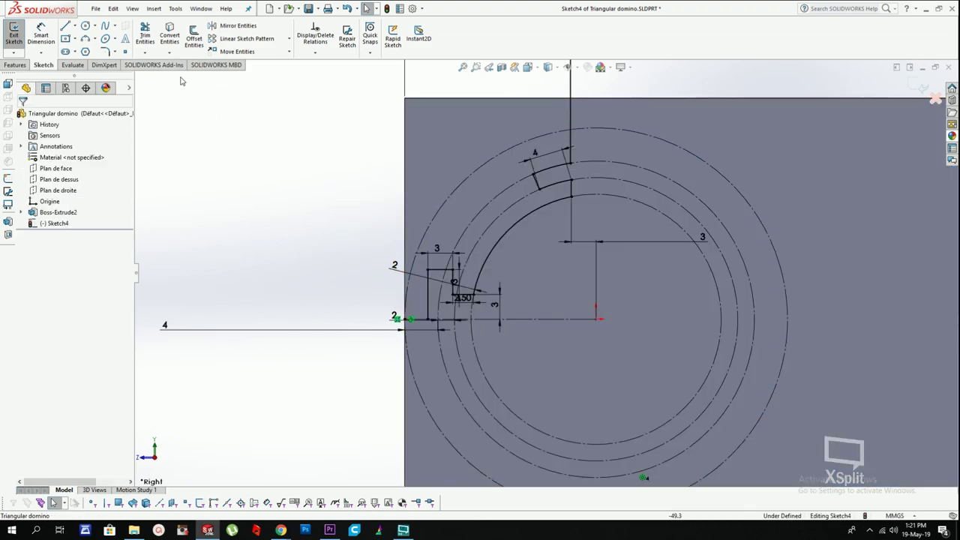
left_click(509, 217)
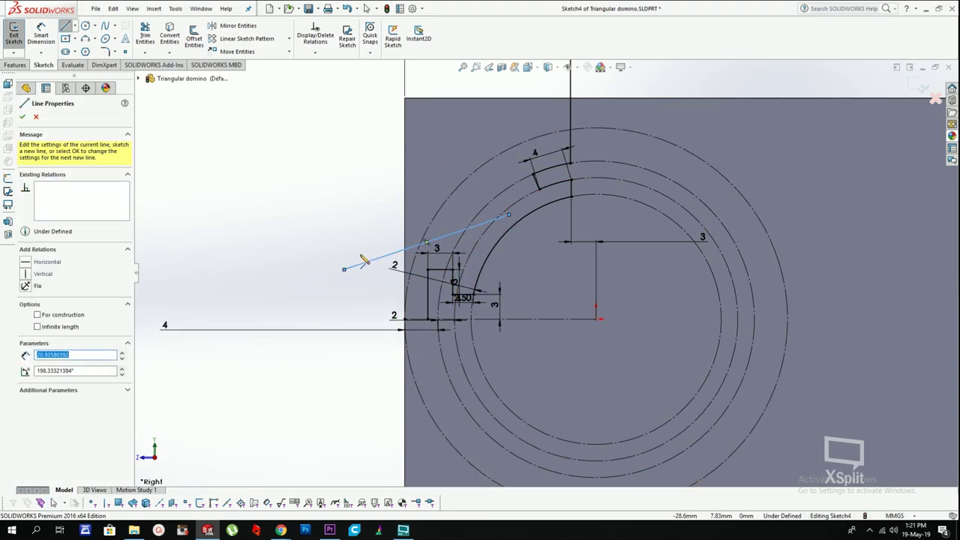
left_click(344, 269)
left_click_drag(344, 269, 344, 269)
key("Escape")
left_click_drag(308, 215, 382, 297)
key("Delete")
left_click(386, 252)
key("Delete")
Step: Revolve the sketched profile 360 degrees about the horizontal construction line as a surface
left_click(495, 319)
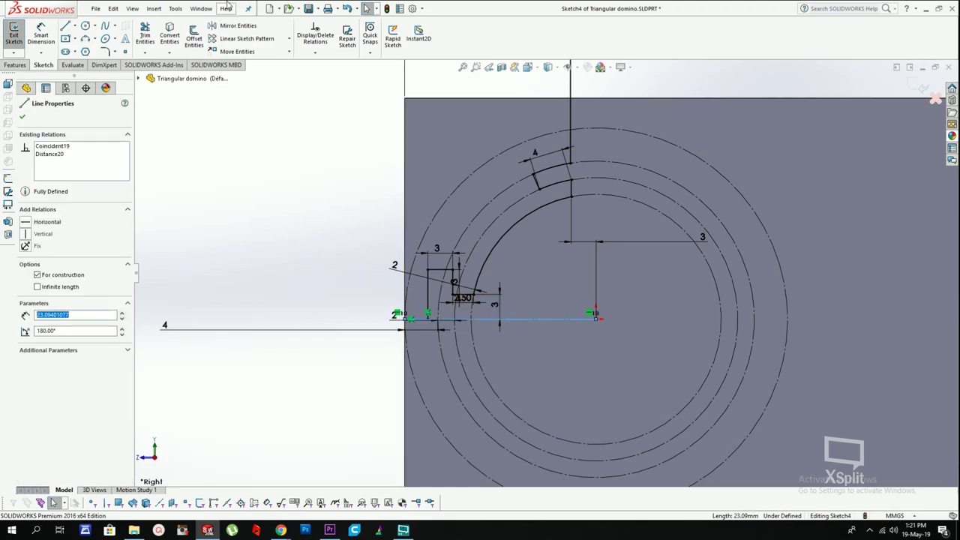
left_click(153, 8)
mouse_move(225, 100)
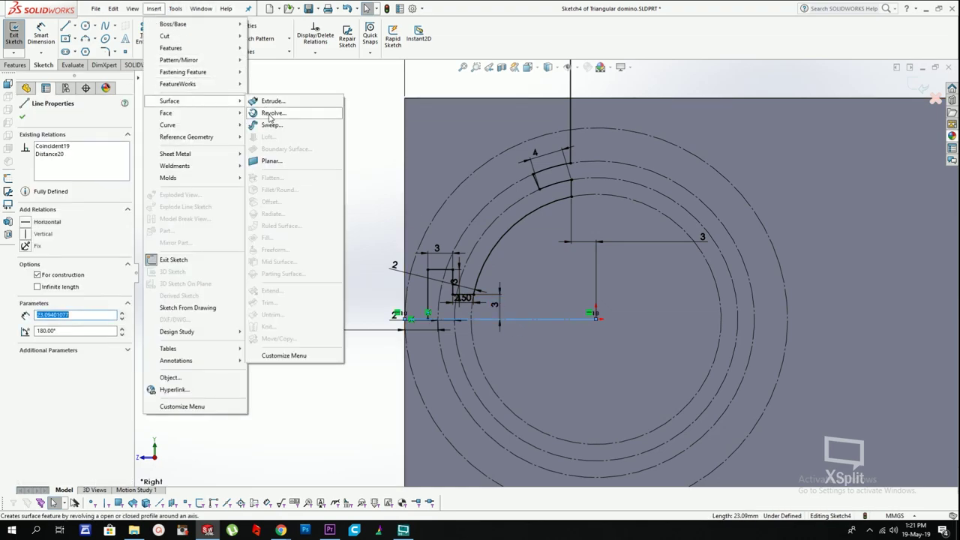
left_click(270, 115)
scroll(618, 209, "up", 4)
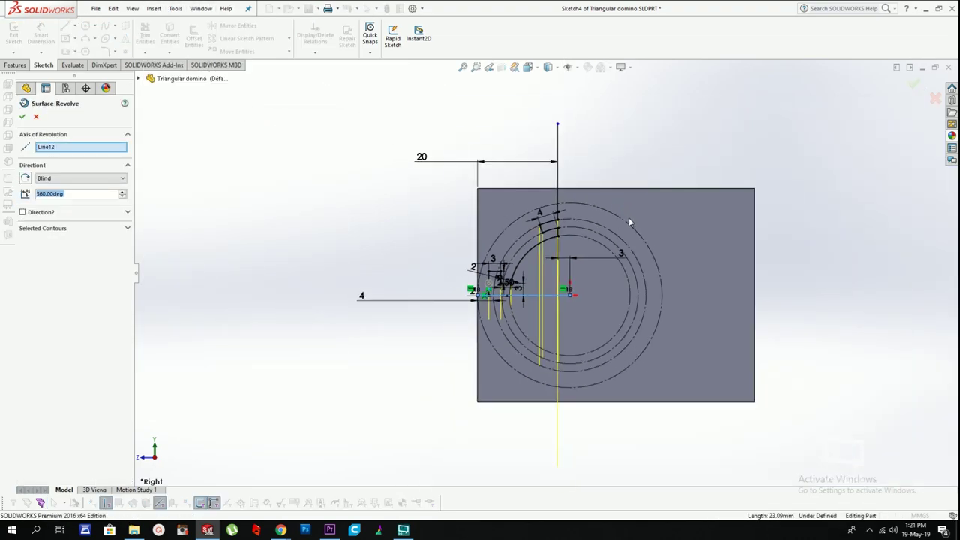
key("Return")
Step: Hide the triangular prism's solid body and view the revolved surface at an angle
right_click(657, 197)
left_click(684, 190)
middle_click_drag(615, 156, 663, 211)
scroll(606, 238, "down", 2)
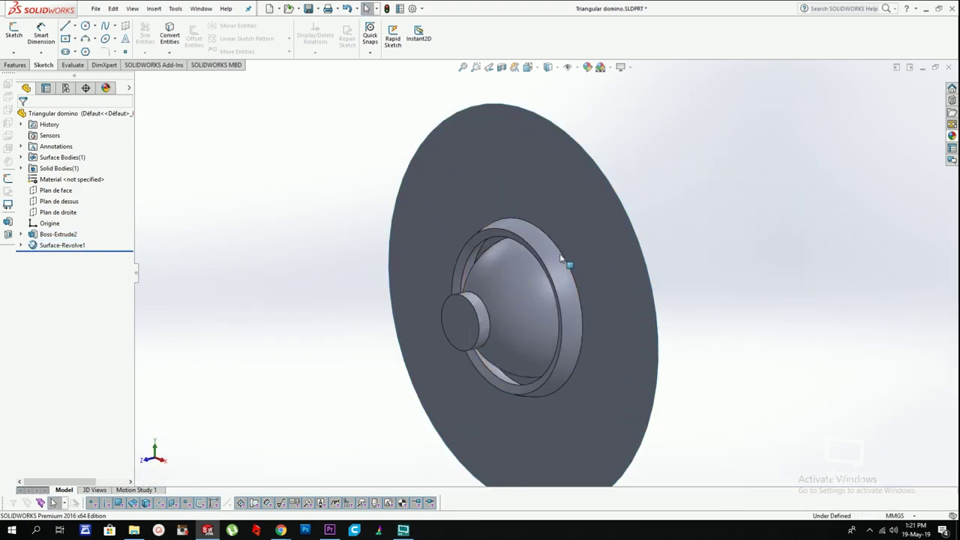
left_click(473, 259)
mouse_move(473, 259)
middle_mouse_down()
mouse_move(454, 214)
mouse_move(429, 208)
middle_mouse_up()
Step: Inspect the revolved surface's interior with a planar section view through the right plane and close the section view
left_click(504, 100)
left_click(502, 67)
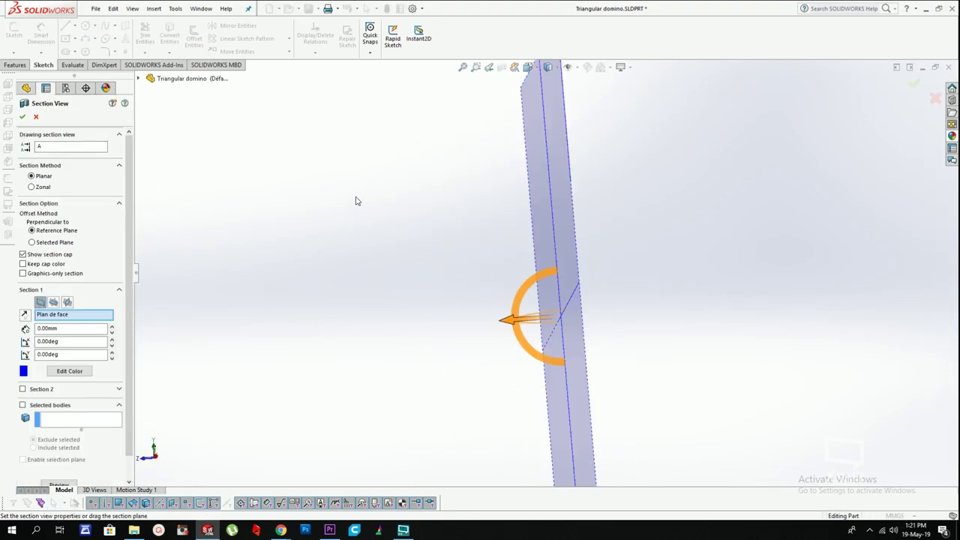
left_click(66, 302)
left_click(54, 301)
left_click(66, 302)
left_click(22, 117)
middle_click_drag(576, 249, 568, 245)
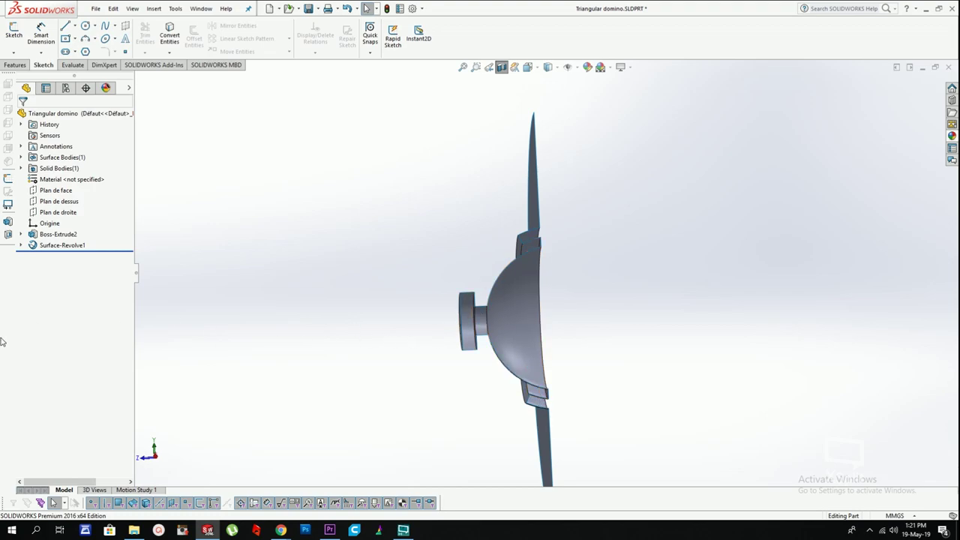
left_click_drag(441, 375, 465, 299)
scroll(491, 177, "up", 1)
left_click(502, 67)
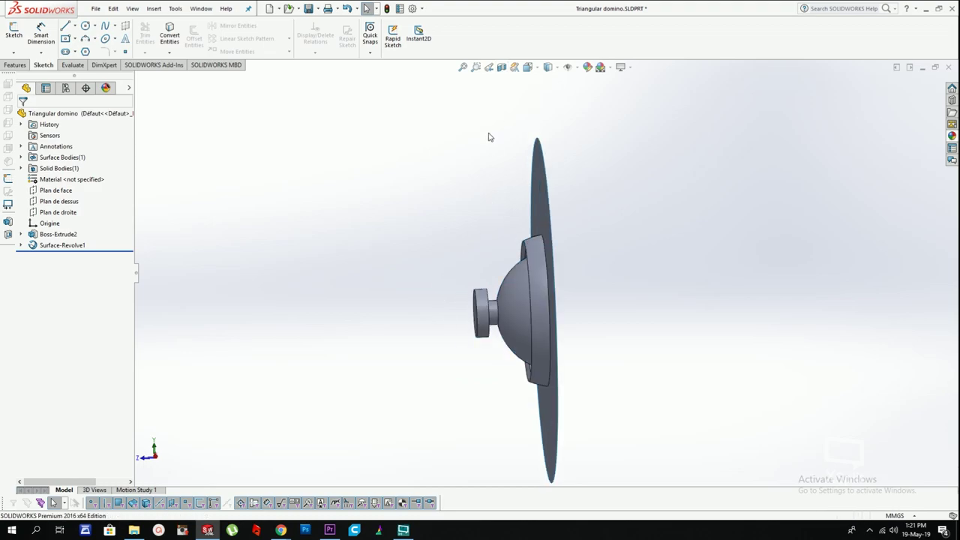
Step: Show the triangular prism's solid body again together with the revolved surface
middle_click_drag(489, 139, 509, 197)
right_click(48, 156)
right_click(42, 167)
left_click(53, 153)
middle_click_drag(293, 166, 306, 250)
Step: Create a reference axis at the intersection of Plan de droite and Plan de face
left_click(59, 202)
left_click(60, 212)
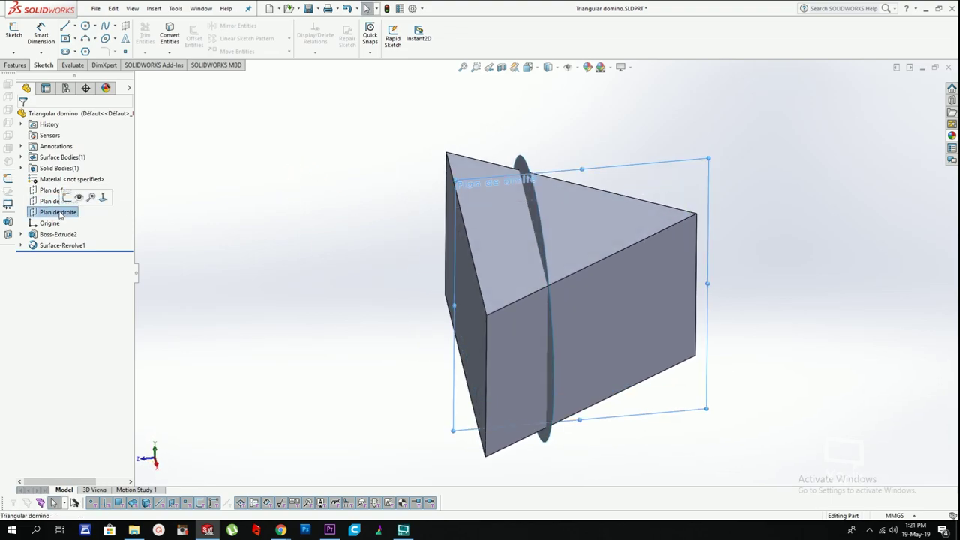
left_click(51, 191, "ctrl")
left_click(153, 8)
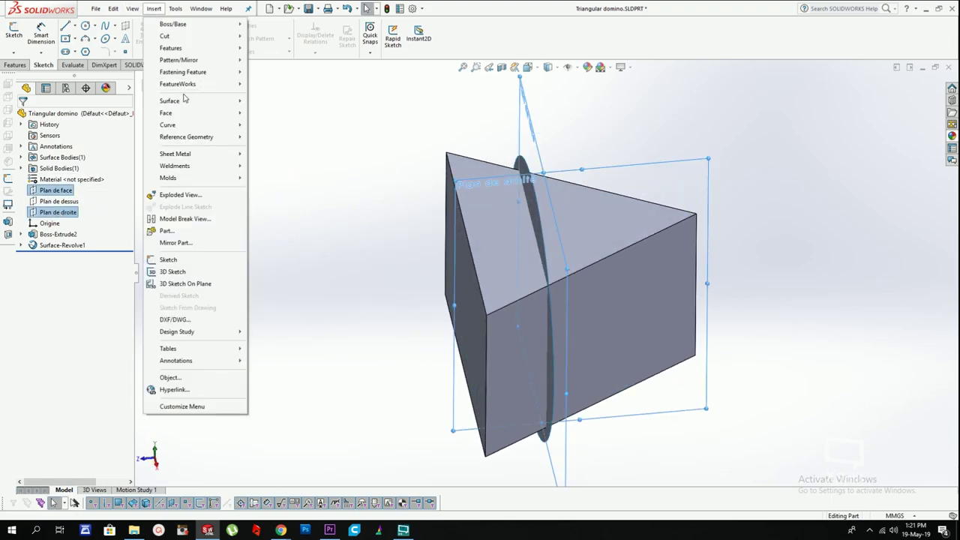
mouse_move(188, 138)
left_click(268, 161)
middle_click_drag(597, 119, 495, 81)
key("Return")
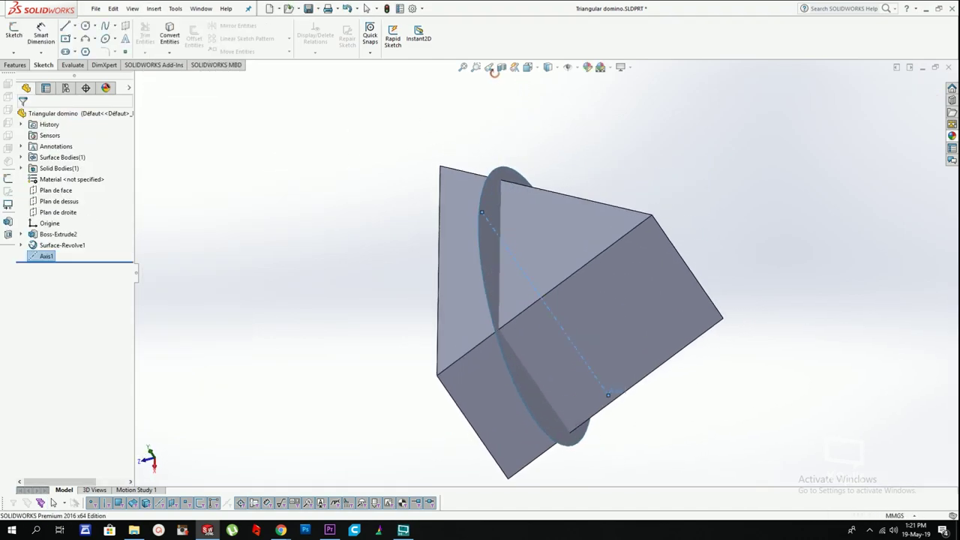
Step: Circular-pattern the revolved surface body about Axis1 into 3 equally spaced instances over 360°
left_click(154, 9)
left_click(285, 72)
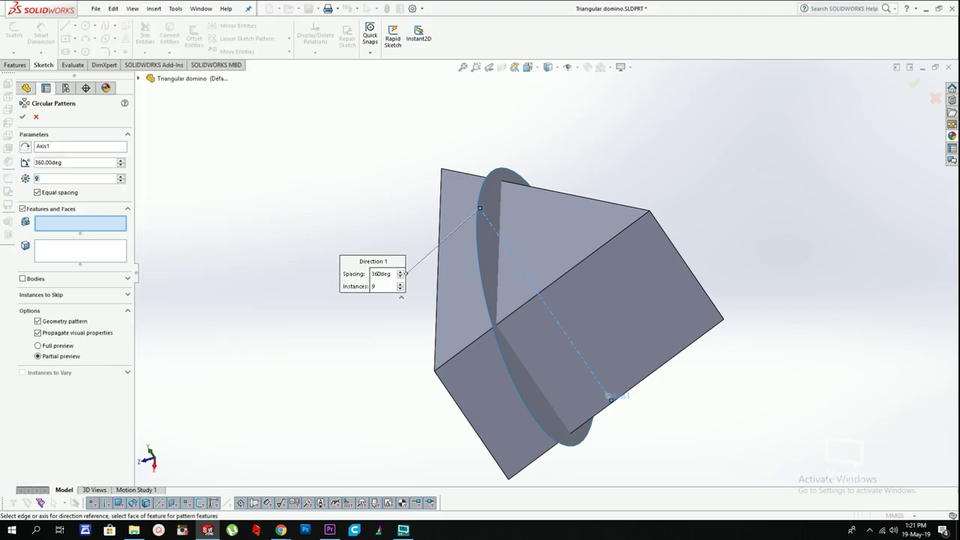
left_click(38, 281)
left_click(492, 188)
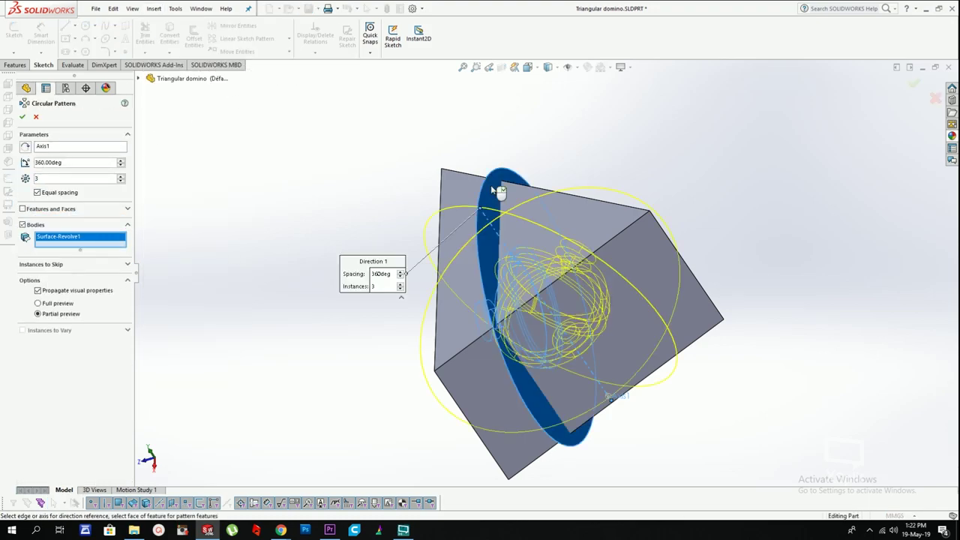
middle_click_drag(494, 189, 551, 117)
key("Return")
Step: Edit the revolved surface's profile sketch and set the vertical line's distance from the prism's edge to 15 mm
middle_click_drag(577, 171, 587, 309)
left_click(580, 194)
middle_click_drag(599, 255, 592, 202)
scroll(571, 198, "up", 1)
left_click(21, 245)
right_click(58, 257)
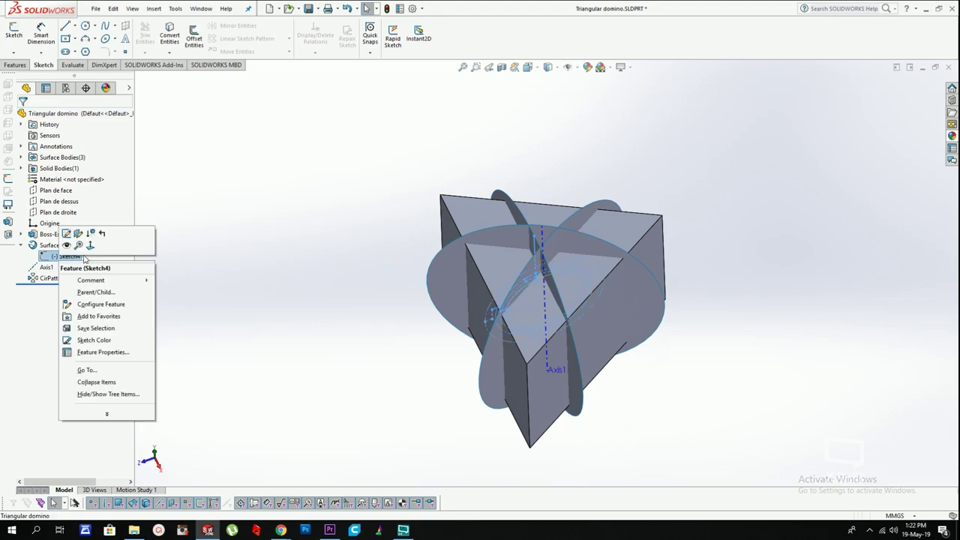
left_click(90, 244)
right_click(71, 257)
left_click(78, 232)
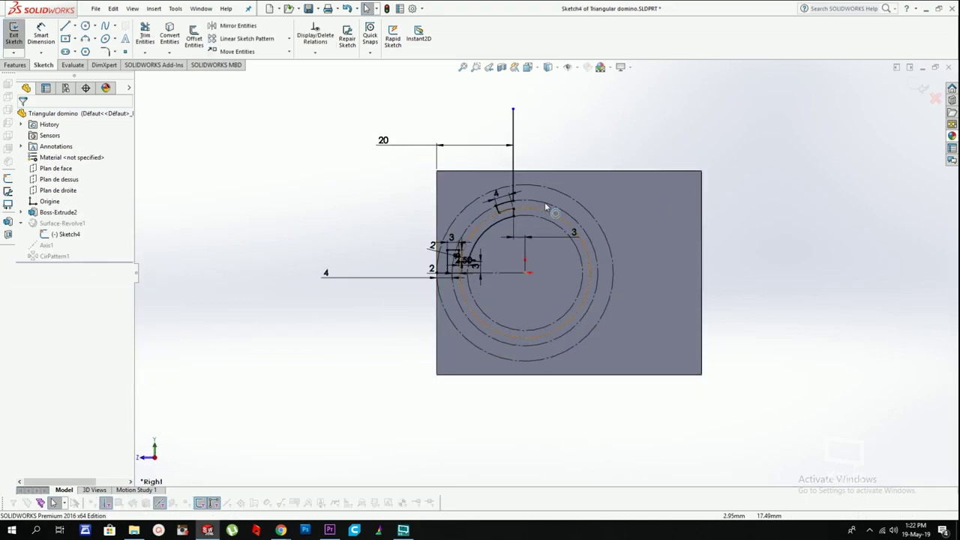
scroll(545, 202, "down", 4)
double_click(608, 292)
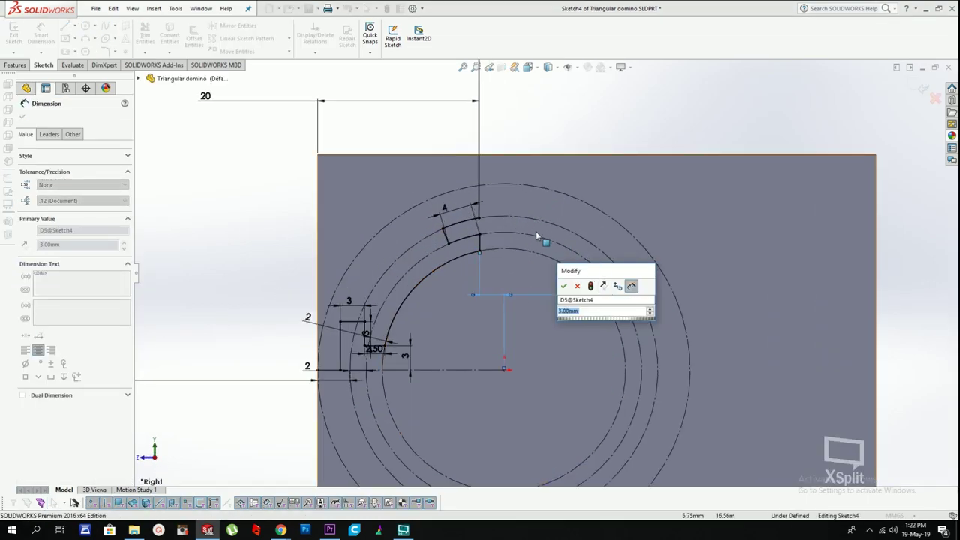
double_click(206, 98)
type("15")
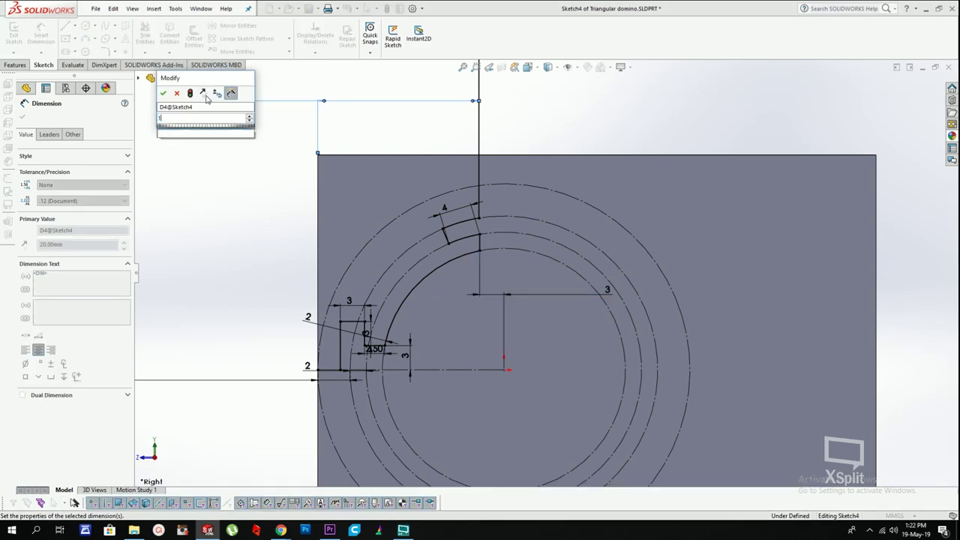
key("Return")
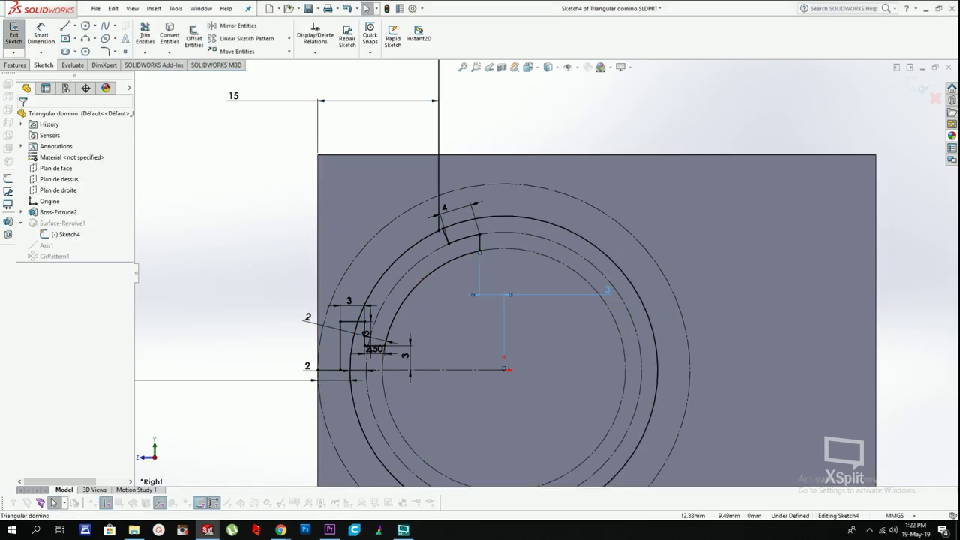
Step: Set the inner arc end's horizontal offset from the origin to 4 mm and the upper hook's length to 5 mm
double_click(609, 293)
type("4")
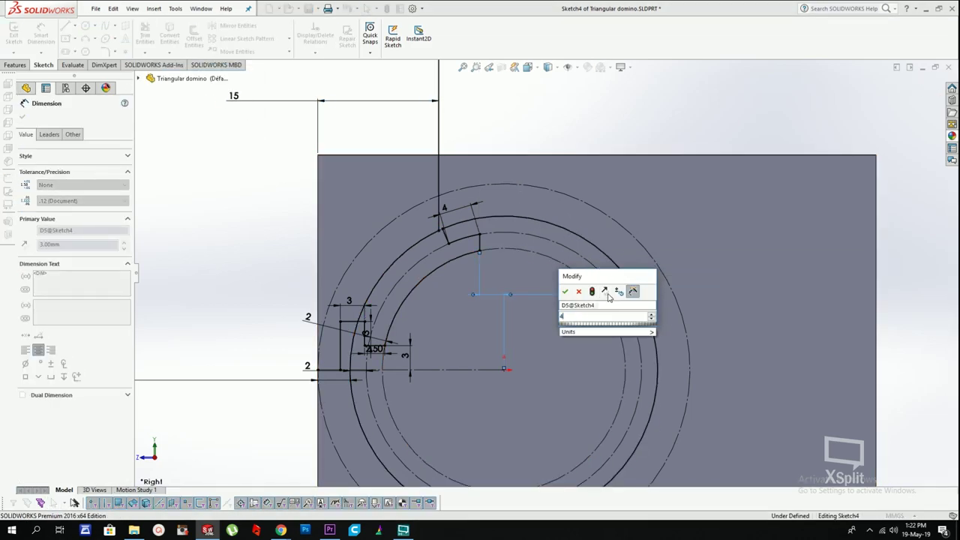
key("Return")
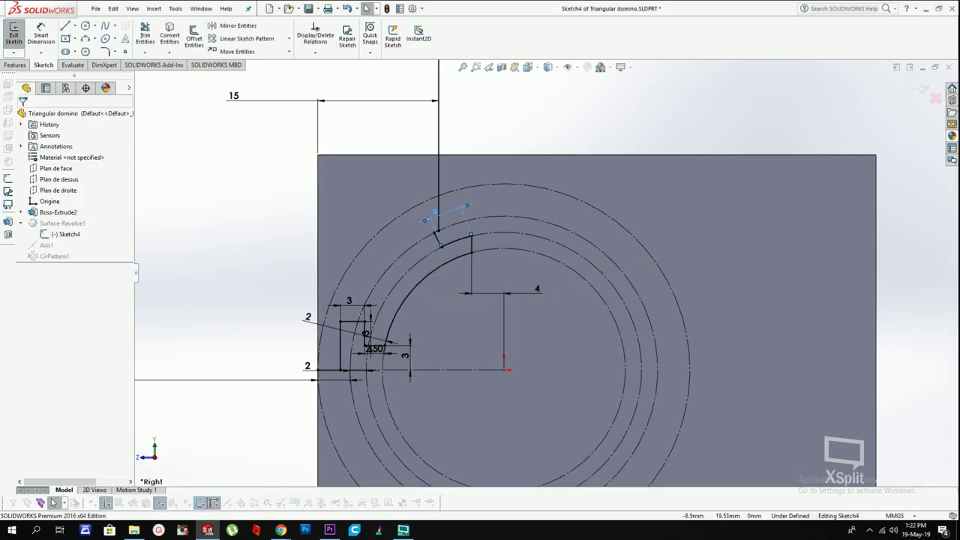
double_click(436, 213)
type("5")
key("Return")
left_click(458, 241)
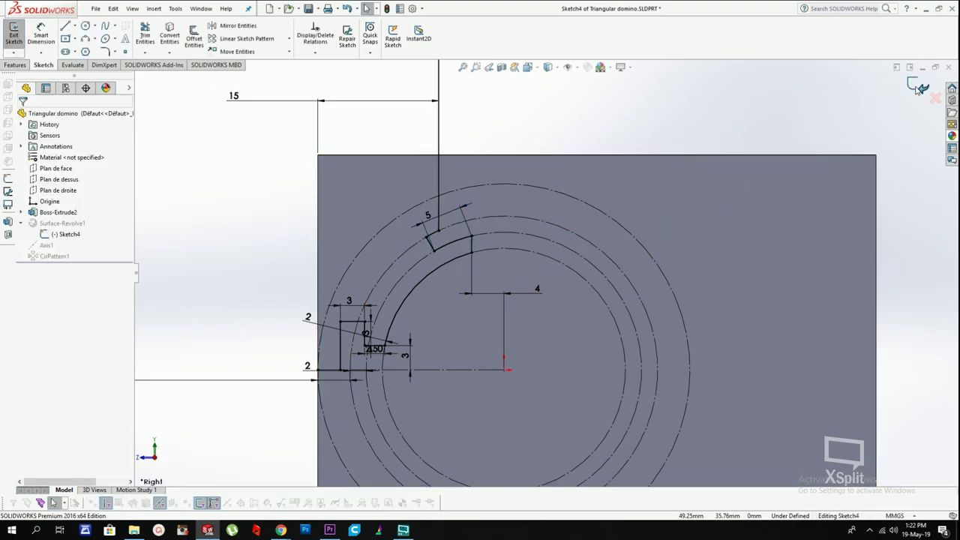
Step: Reopen the profile sketch and set the vertical line's distance from the prism's edge to 17 mm
scroll(520, 180, "up", 4)
mouse_move(522, 182)
middle_mouse_down()
mouse_move(540, 201)
mouse_move(549, 309)
middle_mouse_up()
mouse_move(564, 229)
middle_mouse_down()
mouse_move(559, 207)
mouse_move(563, 292)
mouse_move(562, 274)
mouse_move(532, 257)
mouse_move(527, 221)
middle_mouse_up()
scroll(564, 283, "up", 2)
right_click(72, 259)
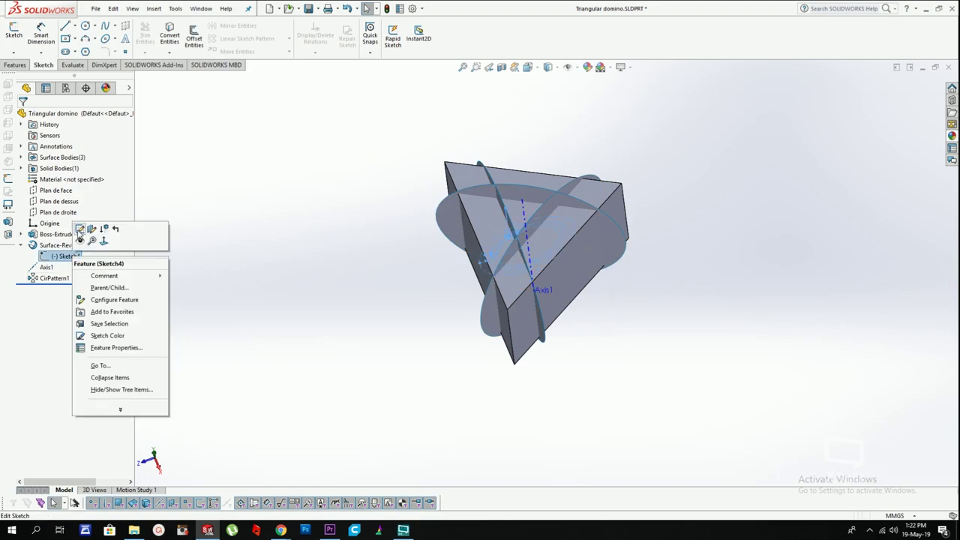
left_click(80, 229)
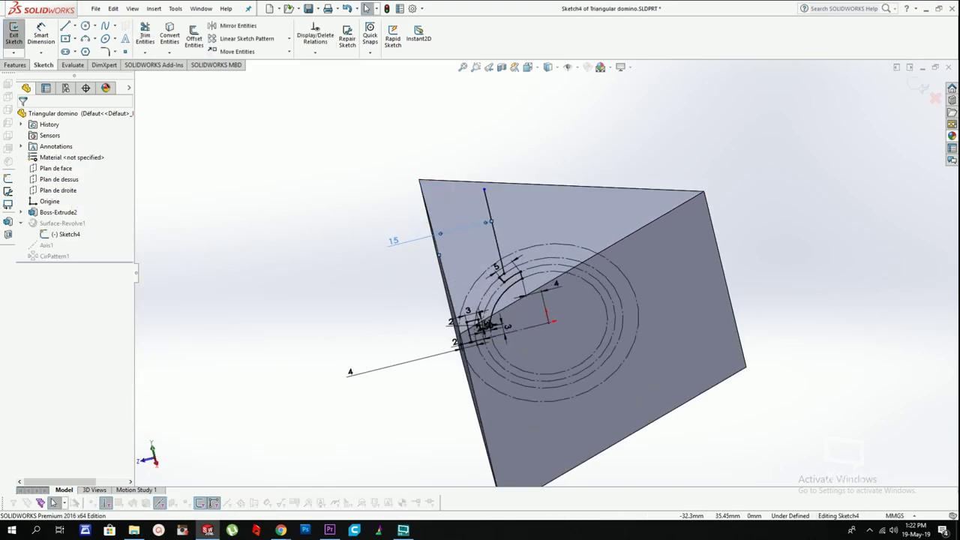
double_click(394, 240)
type("17")
key("Return")
left_click(919, 87)
Step: Sketch a horizontal line about 19.6 mm long on the prism's triangular face, joining the points where two surfaces cross its edges near the apex
mouse_move(660, 145)
middle_mouse_down()
mouse_move(652, 215)
mouse_move(663, 287)
middle_mouse_up()
scroll(663, 286, "up", 1)
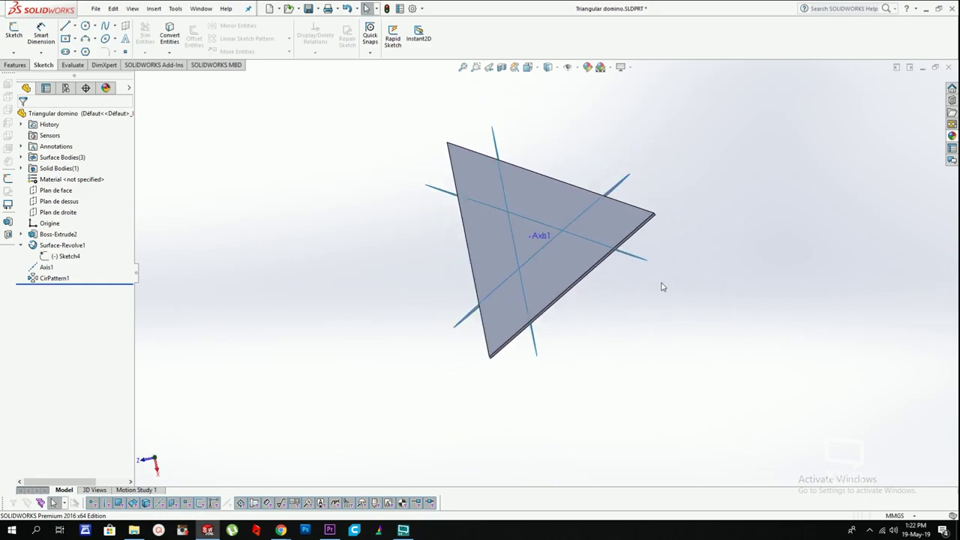
scroll(663, 286, "up", 1)
scroll(570, 245, "down", 2)
scroll(440, 243, "up", 1)
mouse_move(441, 243)
middle_mouse_down()
mouse_move(439, 228)
mouse_move(440, 243)
middle_mouse_up()
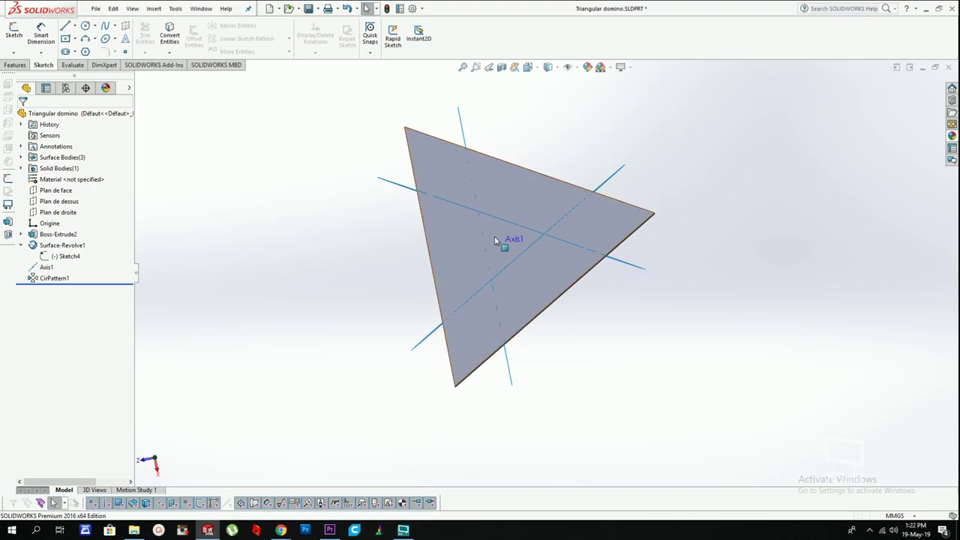
left_click(456, 193)
key("ctrl+8")
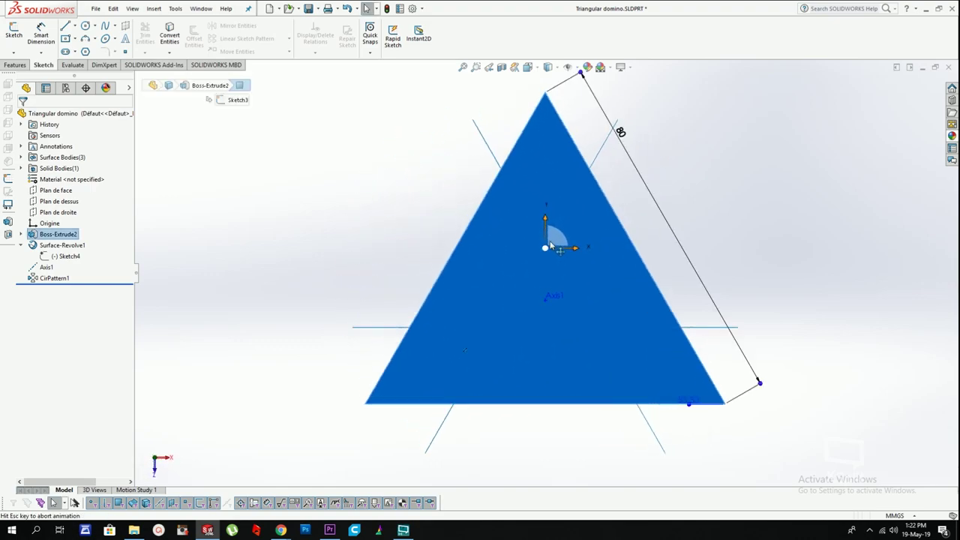
left_click(480, 228)
left_click(14, 32)
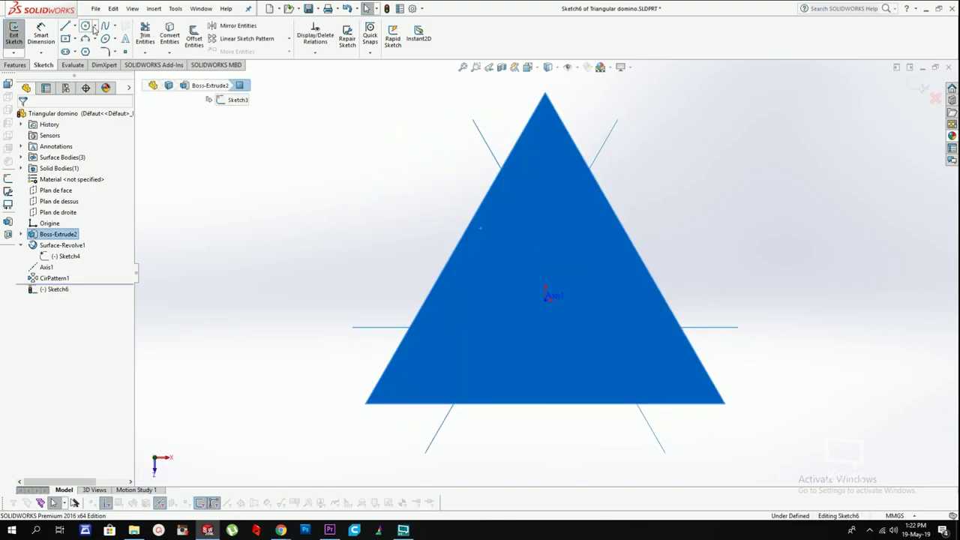
left_click(64, 26)
left_click(500, 168)
left_click(590, 168)
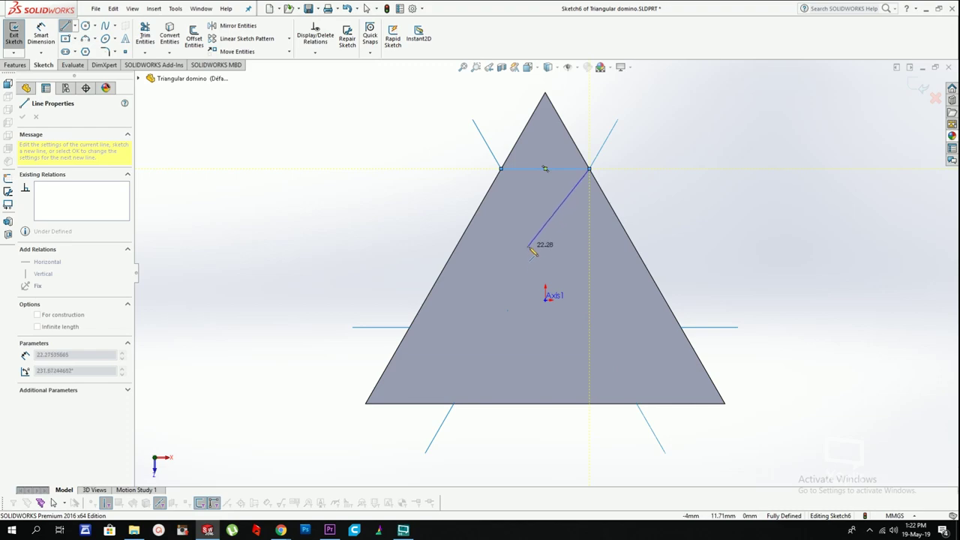
Step: Draw a slanted line from the horizontal line's end to the crossing point of the two surfaces below it
key("Up")
left_click(546, 224)
key("Escape")
left_click(527, 152)
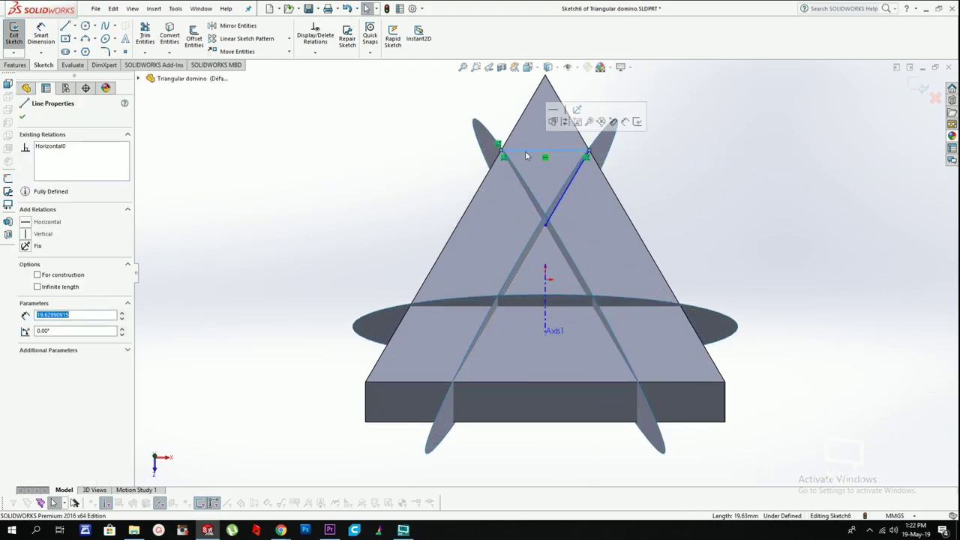
left_click(64, 28)
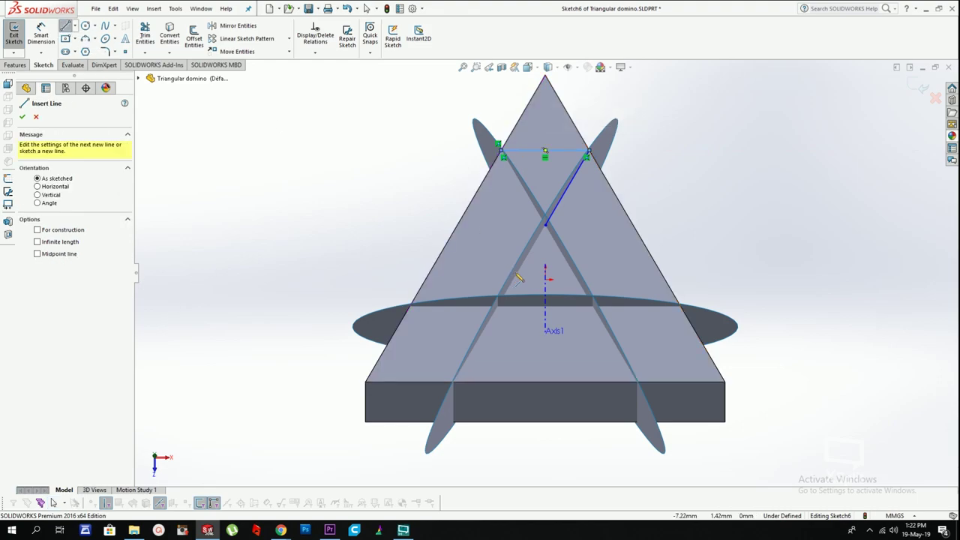
left_click(546, 225)
scroll(549, 227, "up", 1)
middle_click_drag(549, 228, 515, 325)
key("Escape")
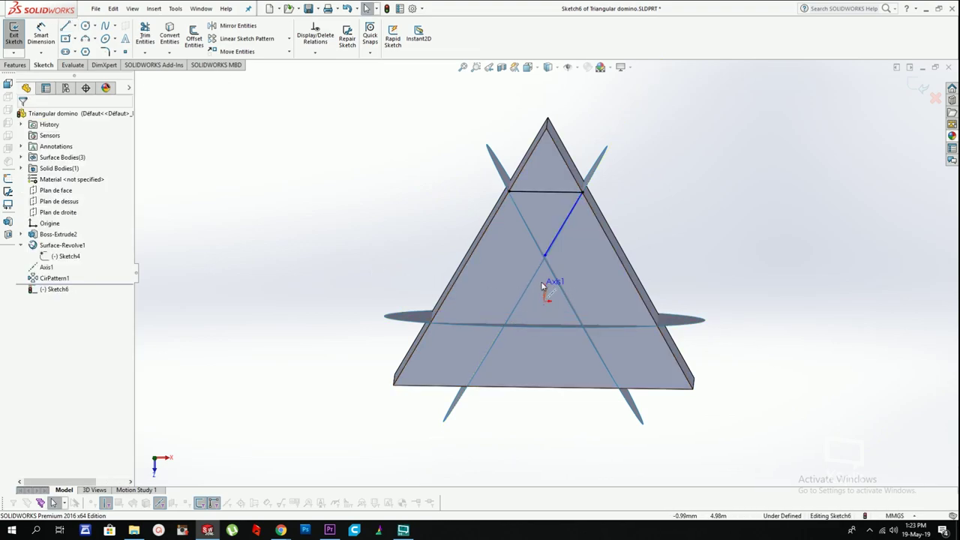
Step: Leave the triangular face's sketch and set the vertical line's distance from the prism's edge to 17.5 mm in the revolve profile sketch
right_click(54, 258)
left_click(85, 245)
right_click(74, 258)
left_click(79, 246)
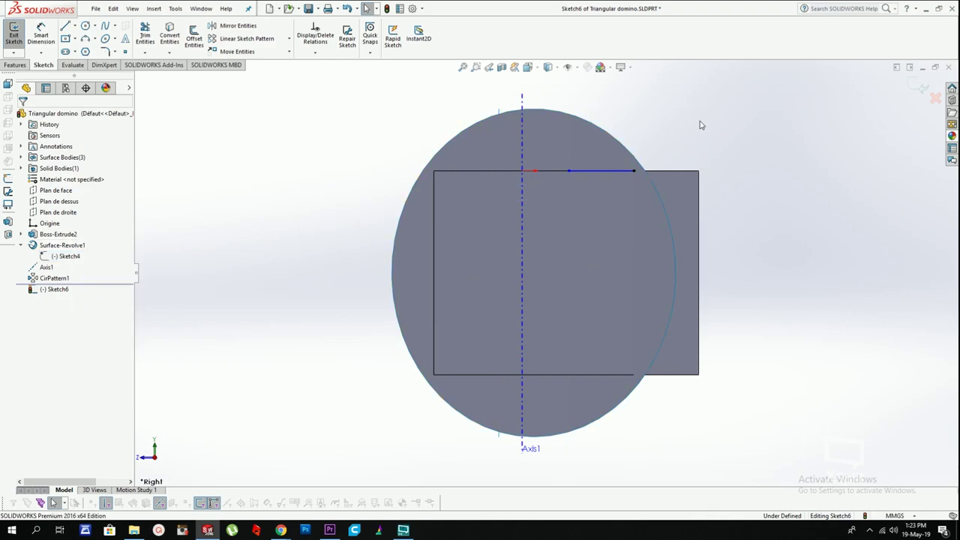
left_click(921, 86)
right_click(57, 258)
left_click(67, 230)
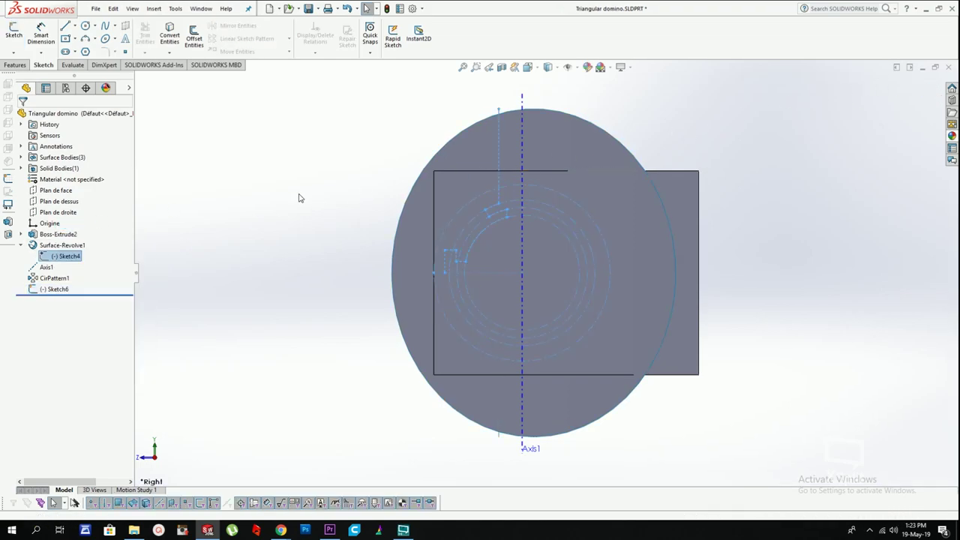
left_click(399, 148)
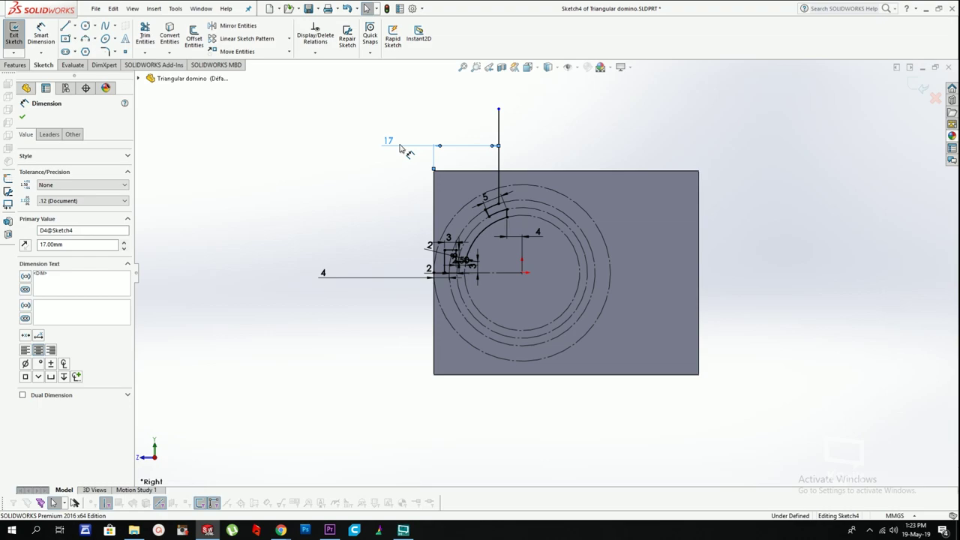
double_click(388, 141)
type("17.5")
key("Return")
mouse_move(536, 169)
middle_mouse_down()
mouse_move(555, 205)
mouse_move(562, 354)
middle_mouse_up()
left_click(926, 84)
Step: Delete the line sketch made on the prism's triangular face
middle_click_drag(595, 212, 531, 199)
scroll(594, 236, "up", 1)
left_click(44, 291)
key("Delete")
key("Return")
Step: Start a Split with Plan de dessus, the revolved surface and its two patterned copies as trim tools
scroll(552, 255, "up", 2)
mouse_move(549, 256)
middle_mouse_down()
mouse_move(576, 238)
mouse_move(588, 268)
mouse_move(541, 247)
middle_mouse_up()
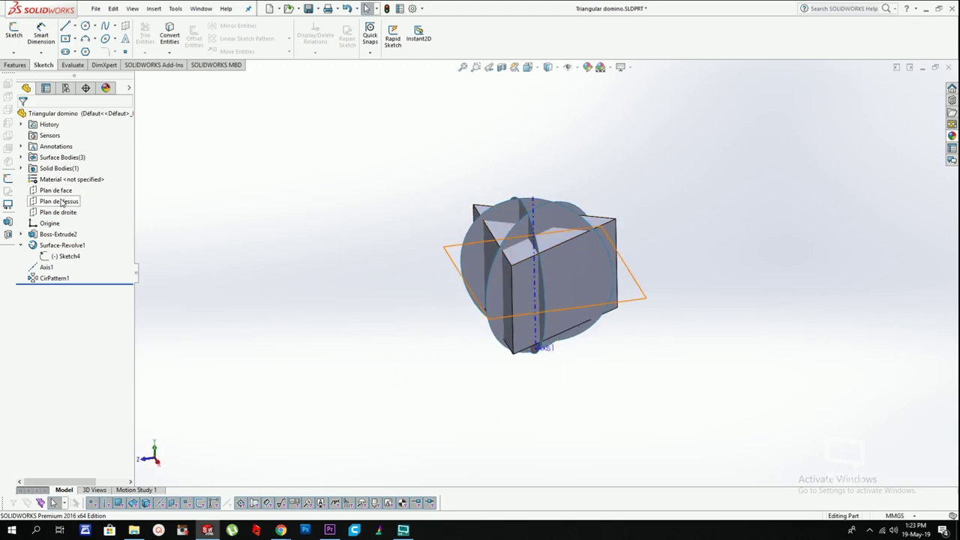
middle_click_drag(661, 245, 551, 278)
scroll(602, 249, "down", 2)
middle_click_drag(622, 270, 632, 299)
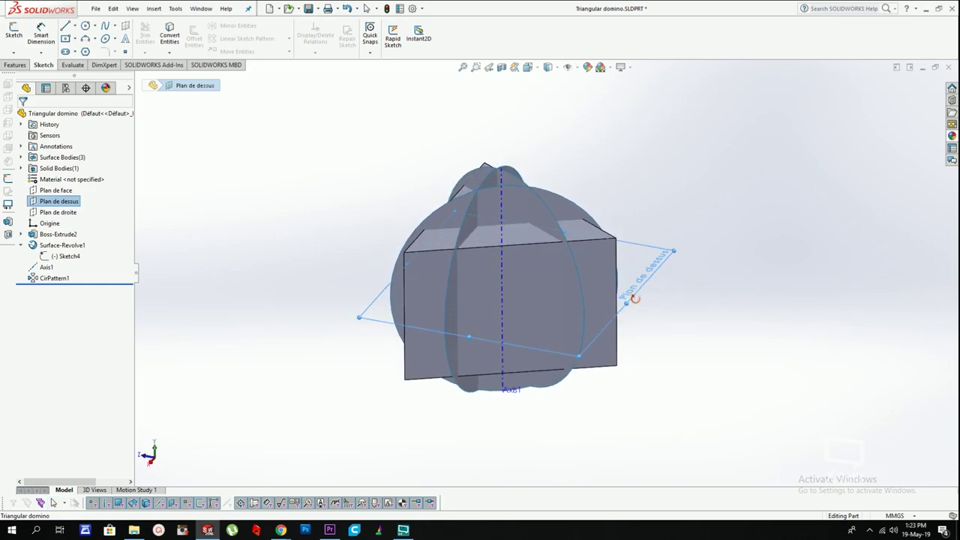
left_click(154, 8)
mouse_move(188, 48)
left_click(259, 290)
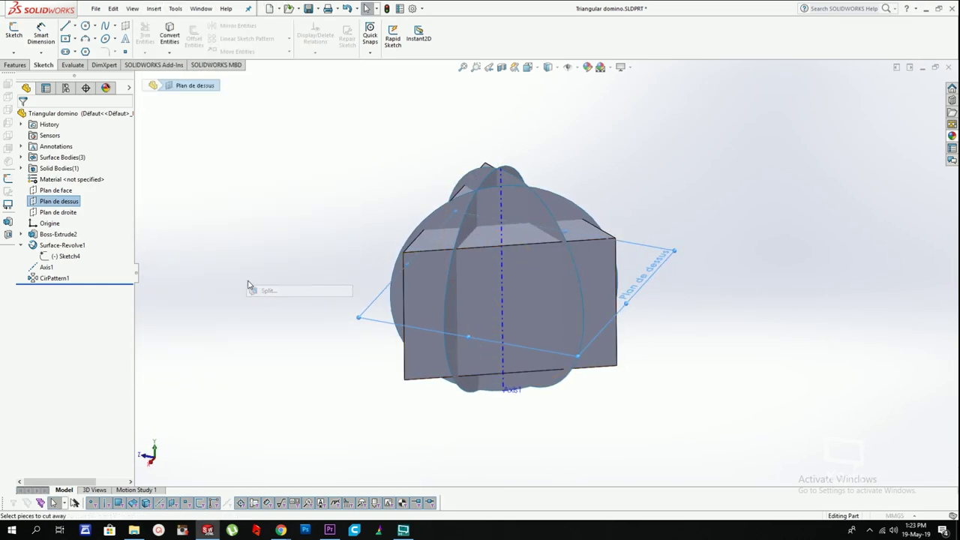
left_click(62, 265)
left_click(60, 208)
left_click(455, 211)
left_click(495, 198)
left_click(497, 185)
left_click(513, 185)
left_click(513, 191)
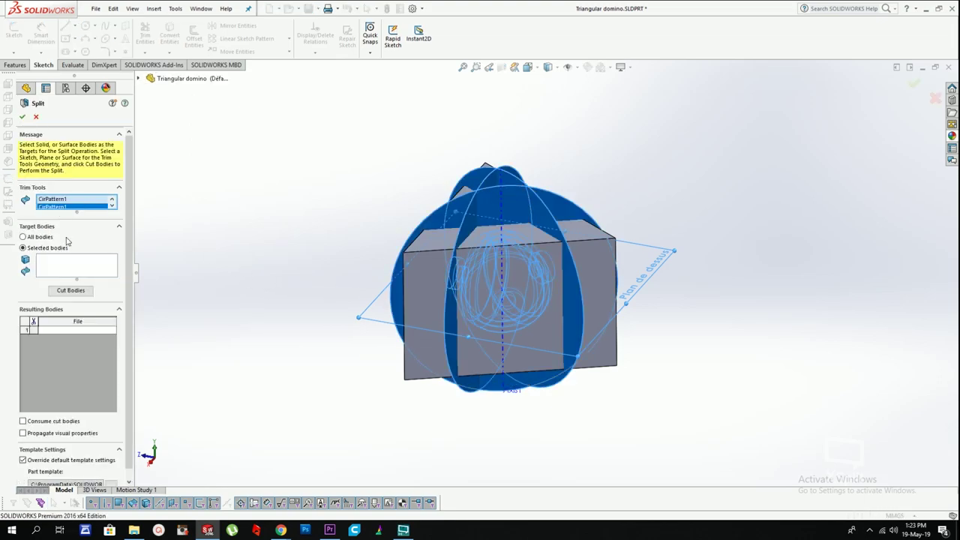
Step: Cut the triangular prism as the Split's target body and mark all resulting bodies to complete the split
left_click(63, 269)
left_click(435, 234)
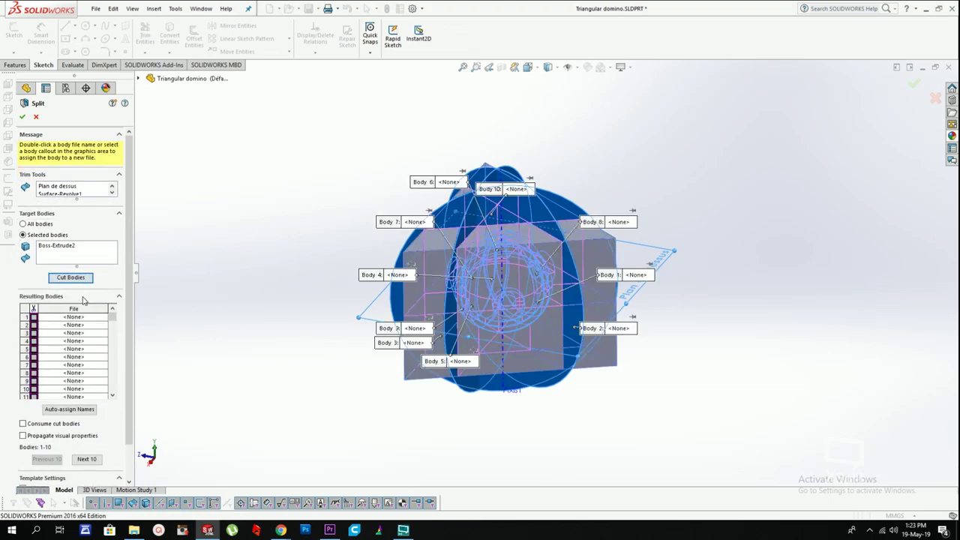
scroll(84, 301, "down", 2)
left_click(34, 287)
left_click(34, 295)
left_click(34, 310)
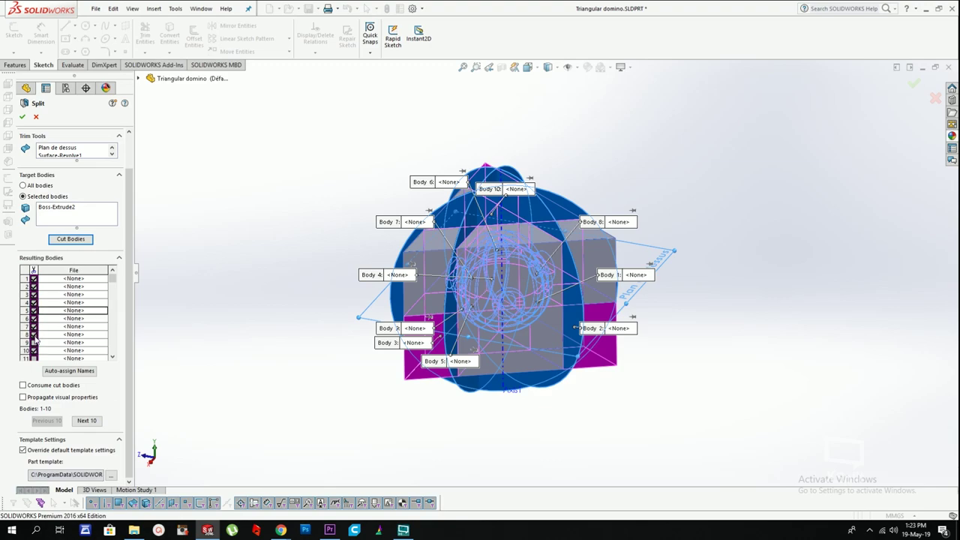
left_click(33, 358)
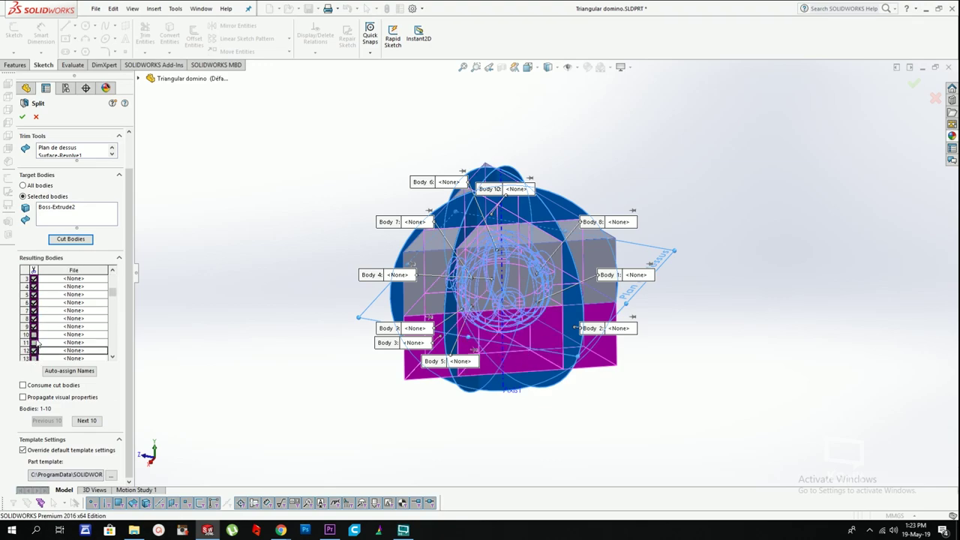
left_click(33, 359)
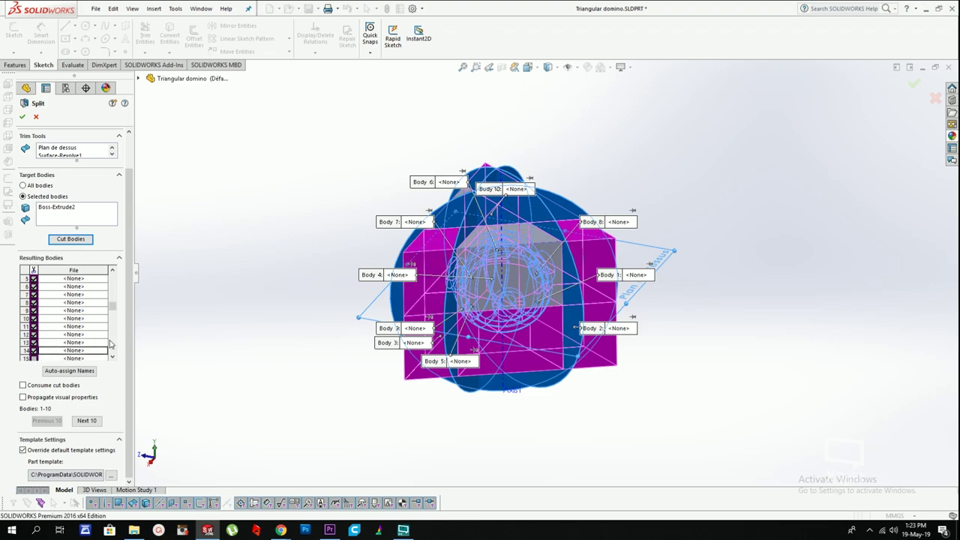
left_click(34, 310)
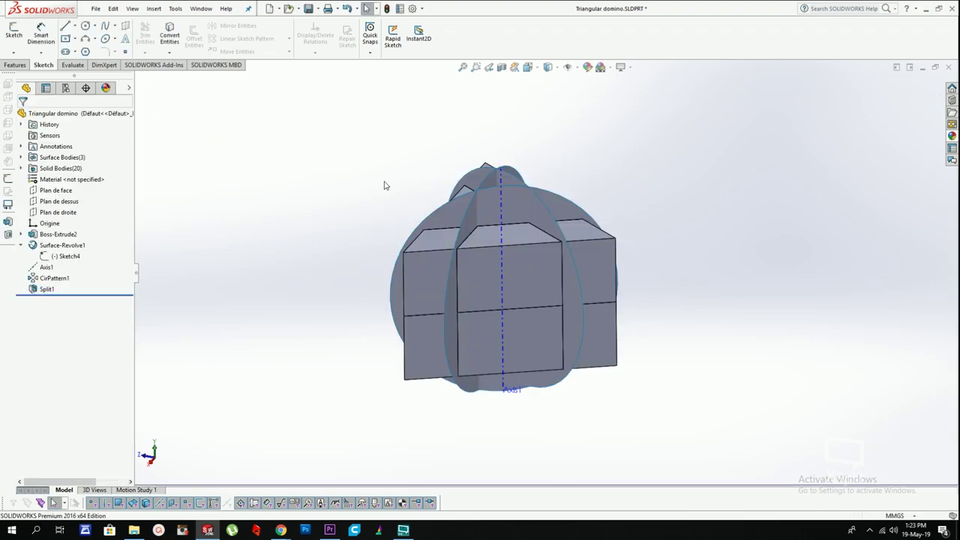
Step: Hide all the surface bodies so that only the split solid bodies are shown
right_click(79, 157)
left_click(82, 140)
mouse_move(431, 156)
middle_mouse_down()
mouse_move(454, 118)
mouse_move(437, 172)
middle_mouse_up()
Step: Isolate the split body at the middle of the prism's upper front edge and examine its shape from several angles
scroll(521, 216, "down", 3)
right_click(528, 266)
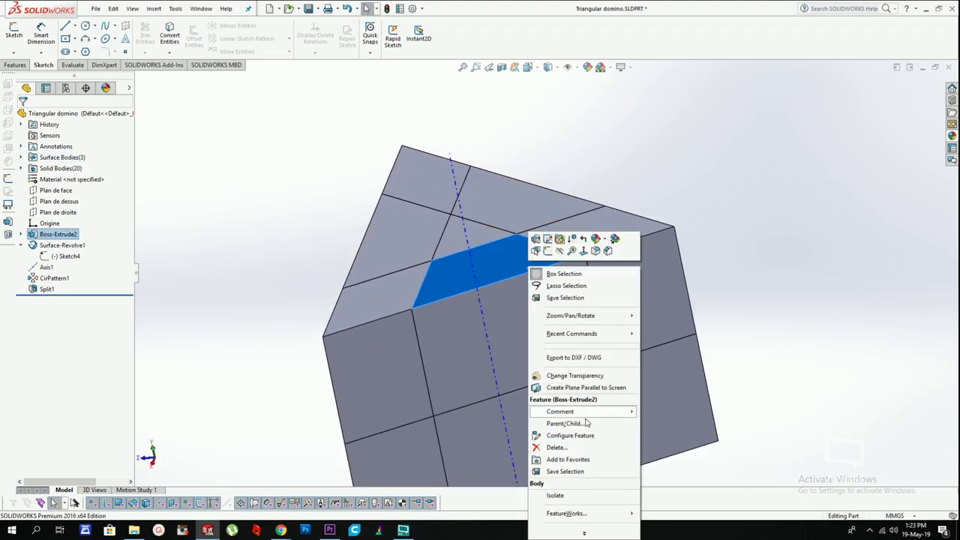
left_click(562, 495)
middle_click_drag(519, 301, 607, 279)
scroll(446, 337, "down", 4)
middle_click_drag(448, 337, 490, 276)
middle_click_drag(446, 206, 452, 225)
middle_click_drag(534, 298, 551, 368)
left_click(609, 312)
left_click(590, 318)
Step: Exit the isolation and isolate the split body with the triangular top and domed interlocking surfaces
scroll(573, 300, "up", 3)
left_click(180, 185)
left_click(95, 93)
left_click(84, 91)
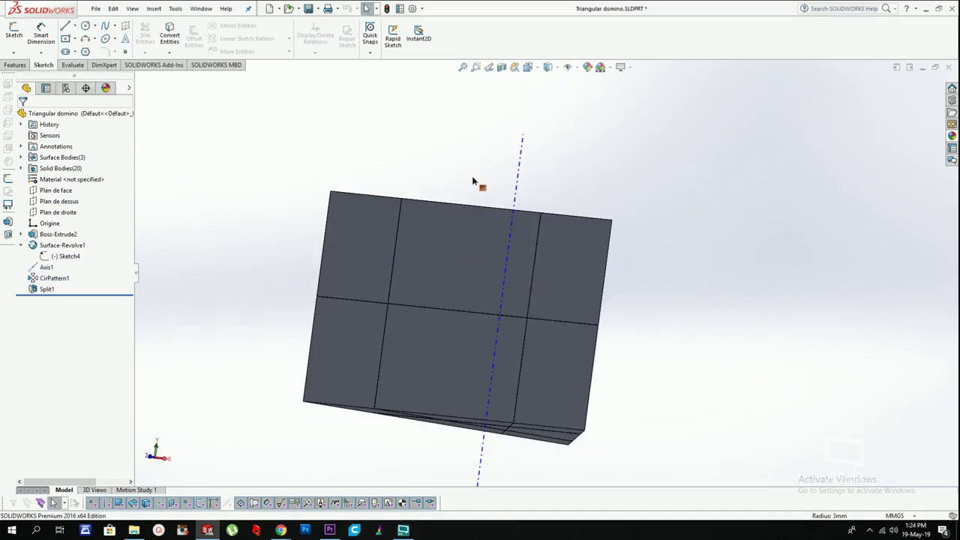
right_click(468, 236)
left_click(496, 465)
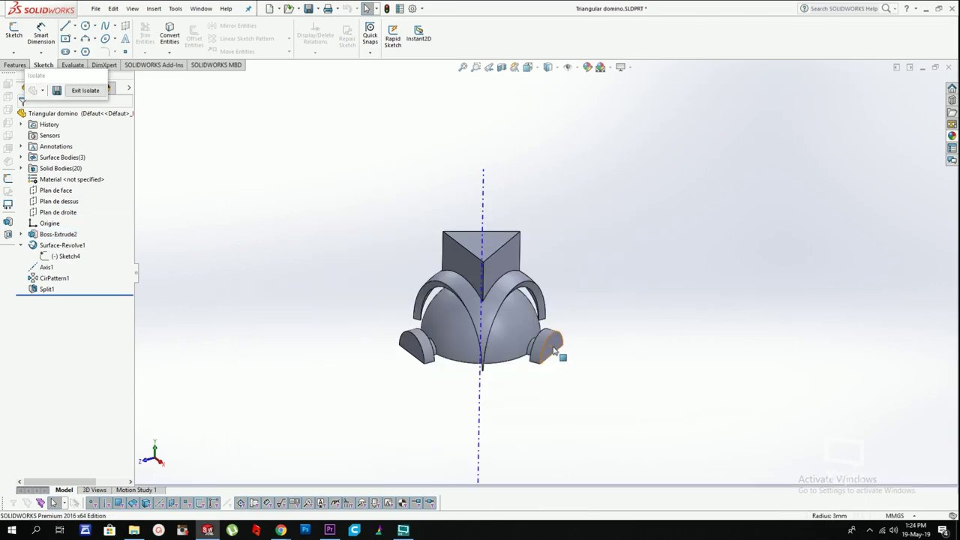
Step: Examine the isolated domed body's interlocking arches and underside from several angles and exit the isolation
middle_click_drag(549, 278, 508, 302)
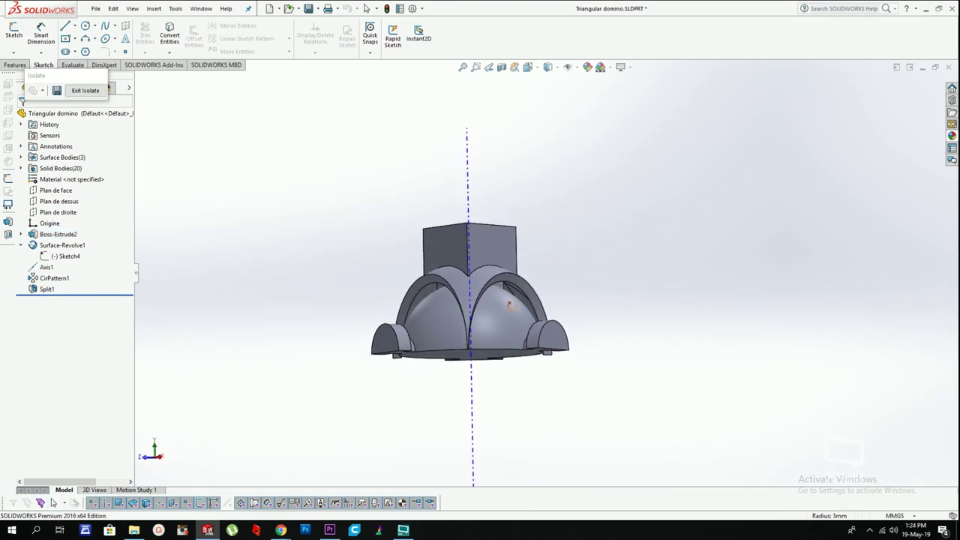
scroll(479, 310, "down", 5)
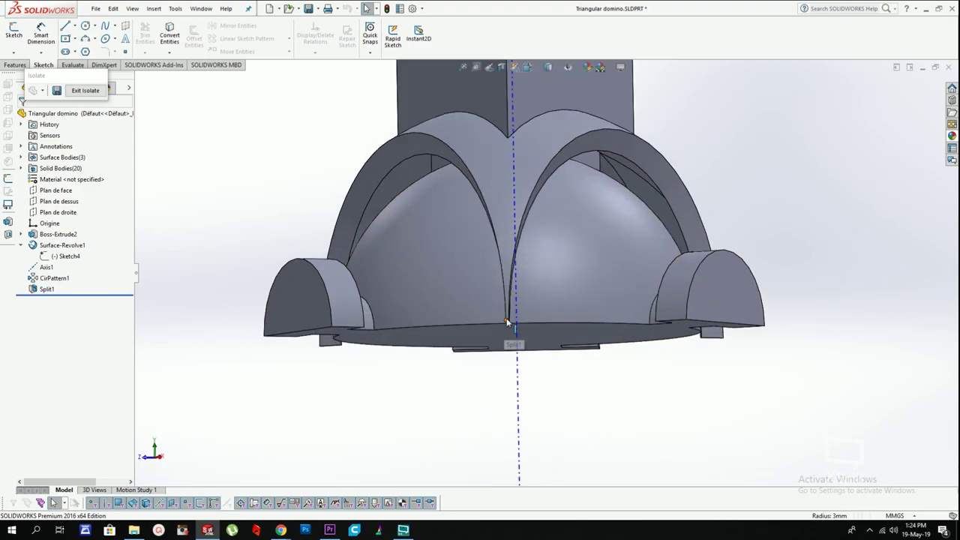
scroll(511, 319, "up", 5)
middle_click_drag(567, 225, 585, 265)
left_click(85, 91)
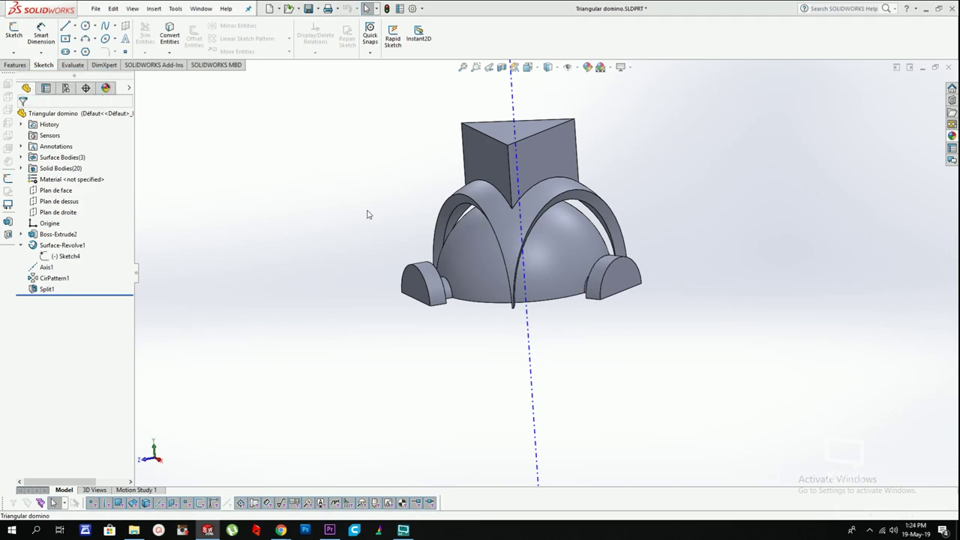
Step: Isolate another split body of the prism, check its shape and exit the isolation
right_click(511, 266)
left_click(538, 495)
middle_click_drag(540, 259, 583, 254)
left_click(85, 90)
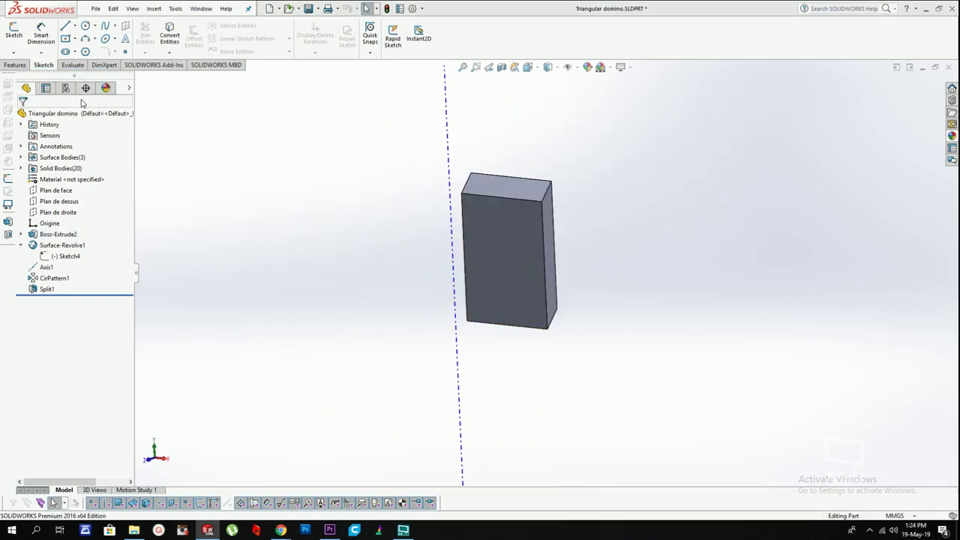
Step: Edit the revolved surface's sketch and set the length of the short step between the two upper arcs to 3 mm
right_click(67, 255)
left_click(86, 243)
right_click(73, 256)
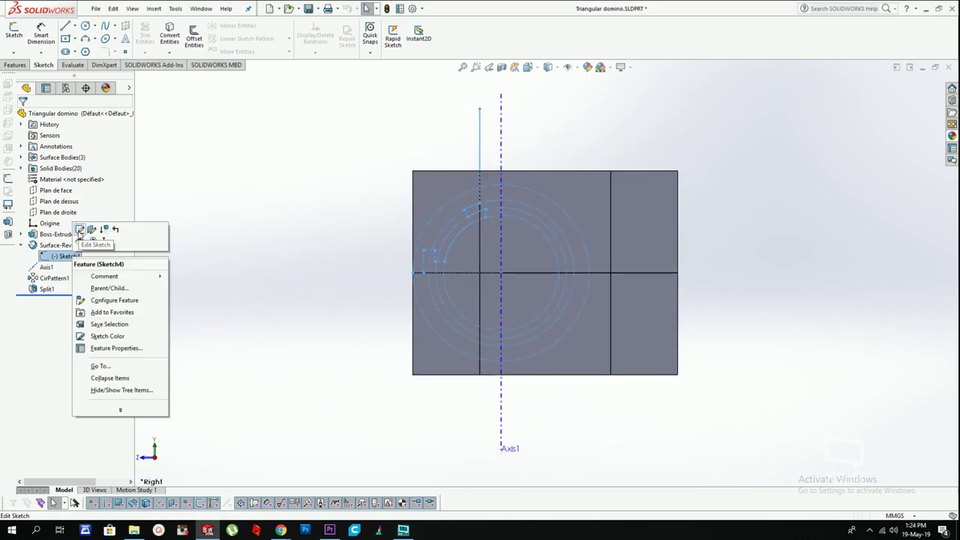
left_click(81, 229)
scroll(480, 204, "down", 5)
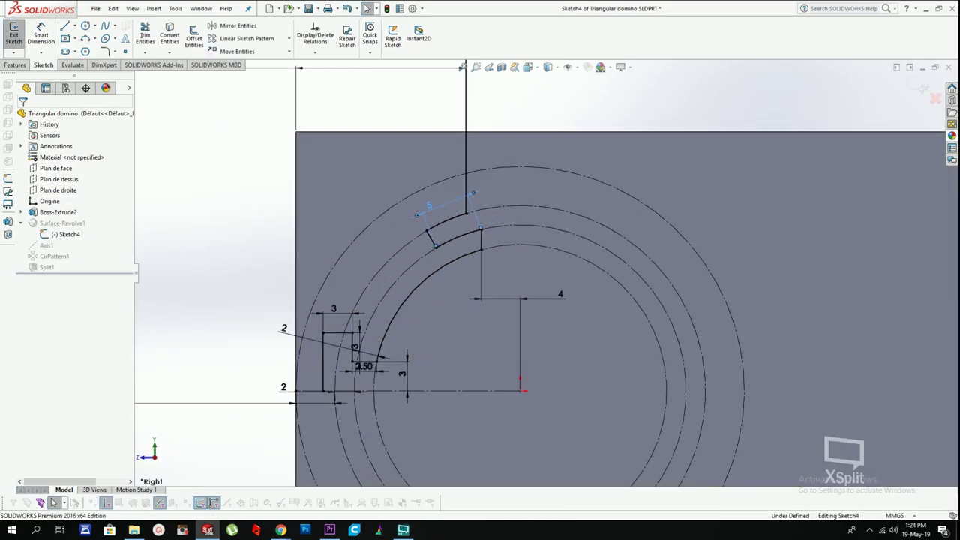
double_click(429, 206)
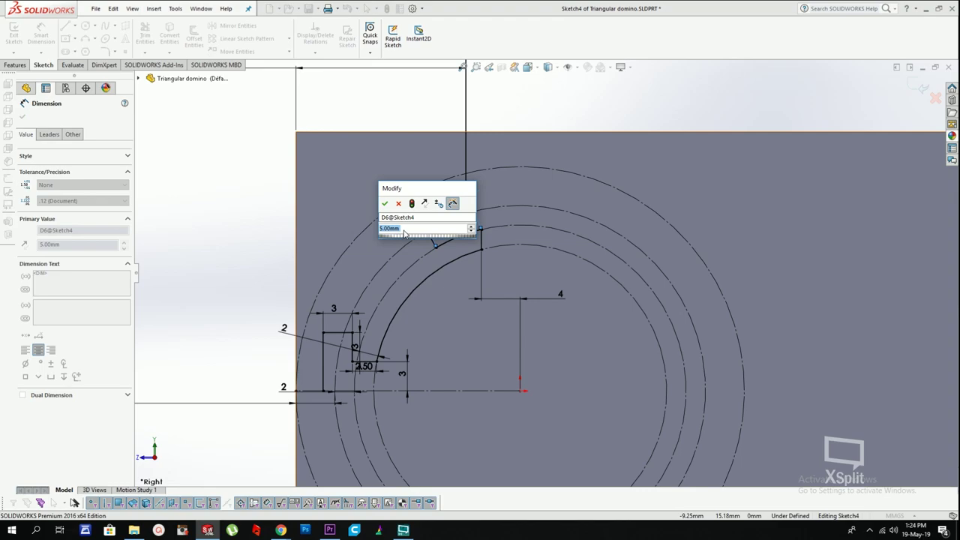
type("3")
key("Return")
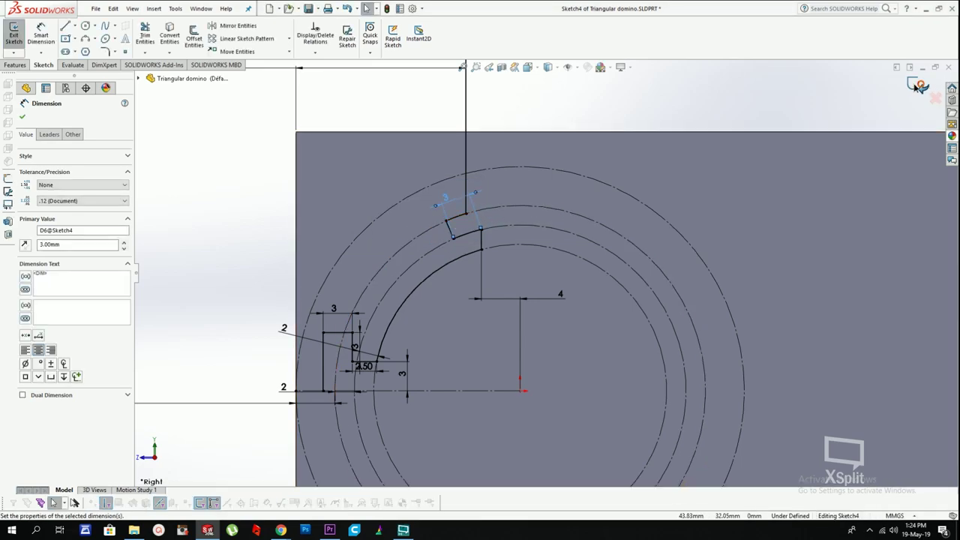
left_click(917, 84)
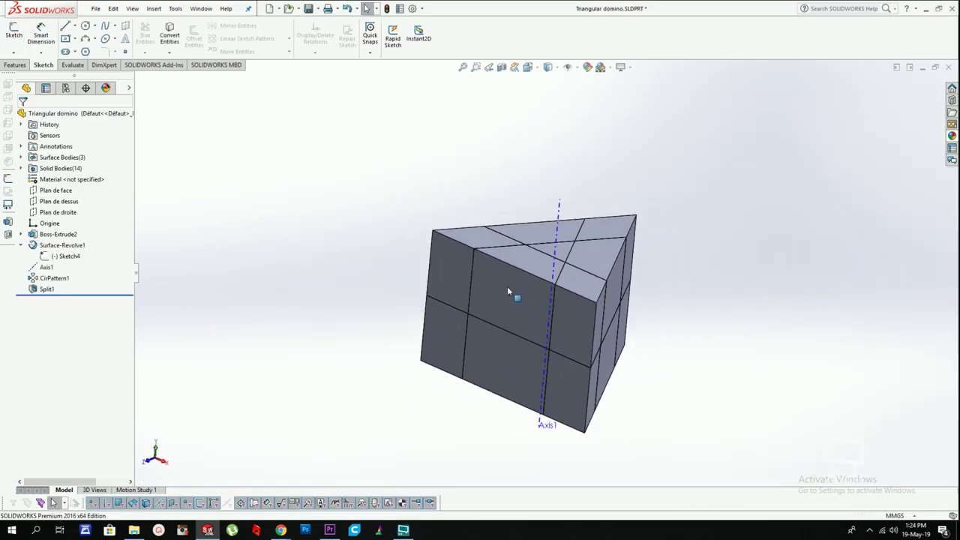
Step: Edit the Split feature and cut the triangular prism again with the updated surfaces
right_click(47, 289)
left_click(50, 263)
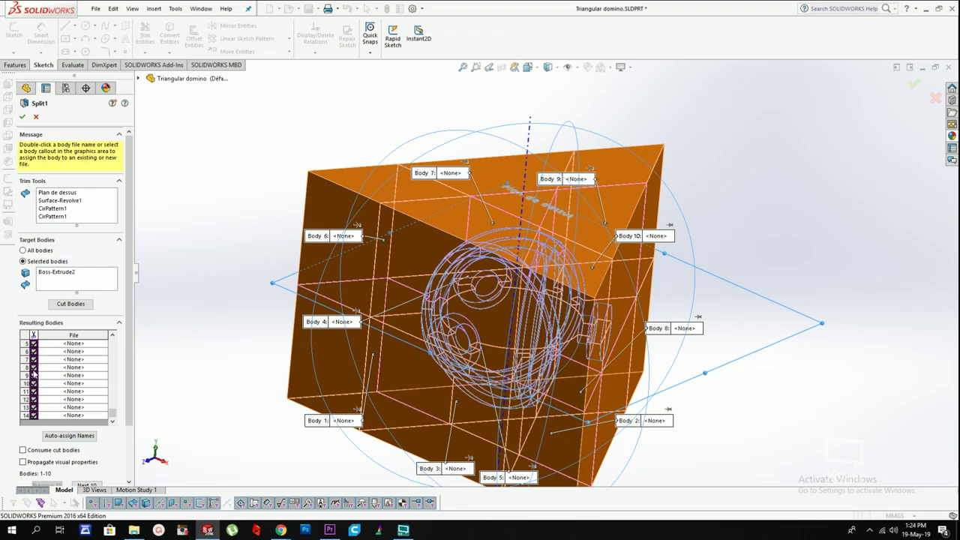
left_click(22, 118)
right_click(44, 289)
left_click(49, 262)
left_click(66, 303)
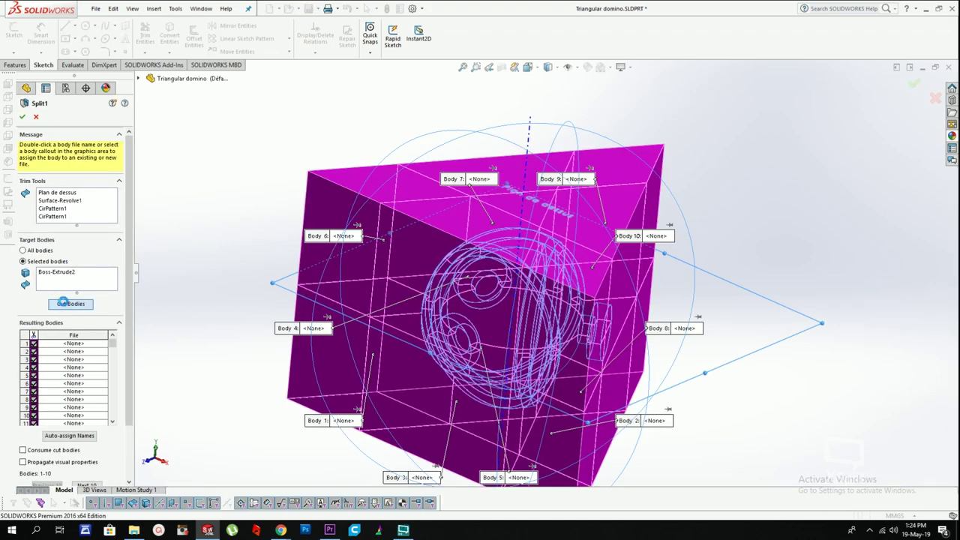
left_click(503, 265)
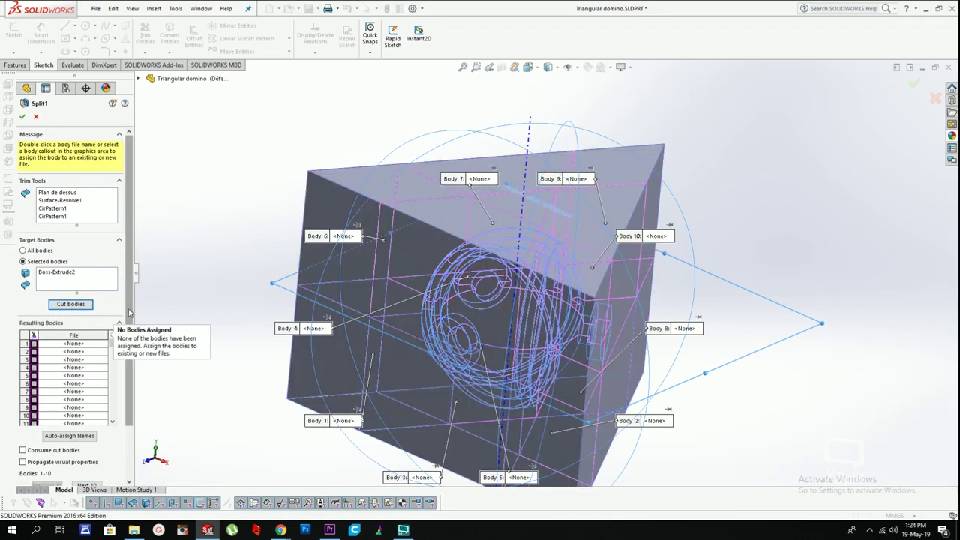
Step: Mark all 14 resulting bodies of the split and complete the feature
left_click(34, 279)
left_click(34, 287)
left_click(34, 295)
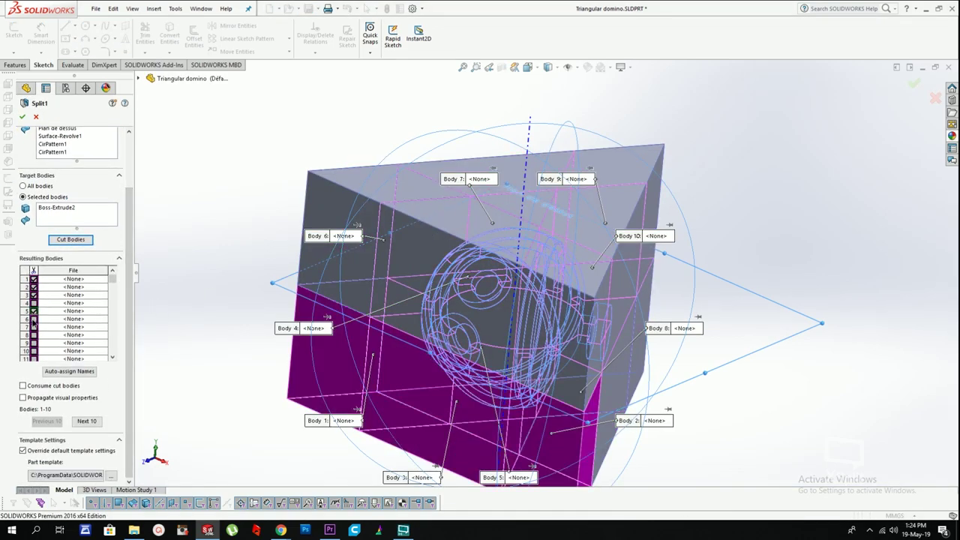
left_click(34, 327)
left_click(34, 335)
left_click(34, 343)
left_click(34, 351)
left_click(33, 303)
left_click(34, 311)
left_click(34, 320)
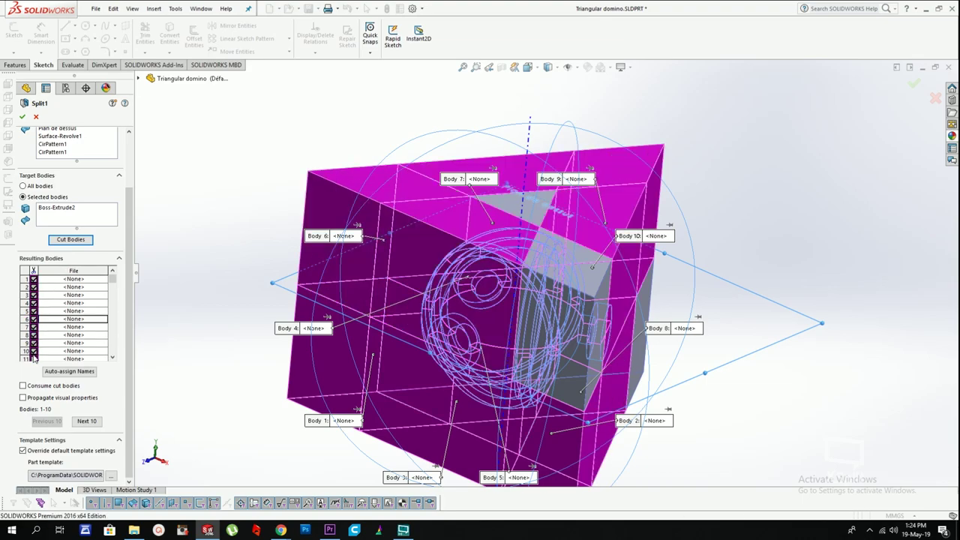
left_click(34, 358)
left_click(33, 336)
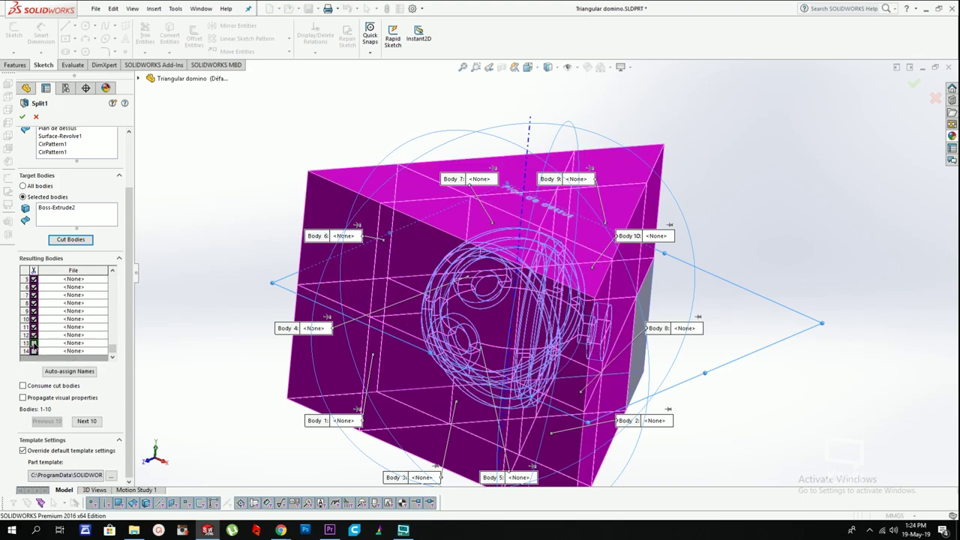
left_click(34, 342)
left_click(34, 351)
left_click(24, 118)
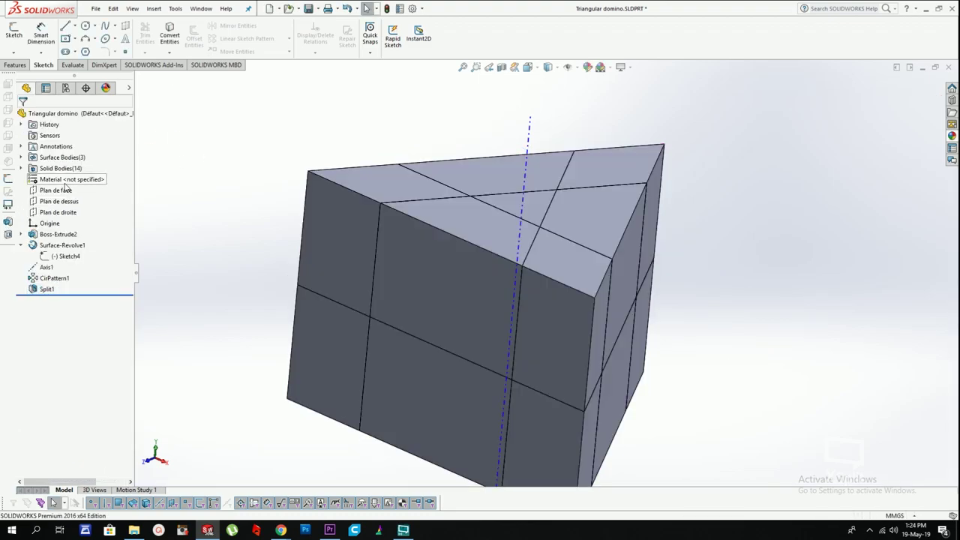
Step: Isolate the split body at the prism's upper front corner, examine its shape closely and exit the isolation
right_click(64, 158)
left_click(229, 123)
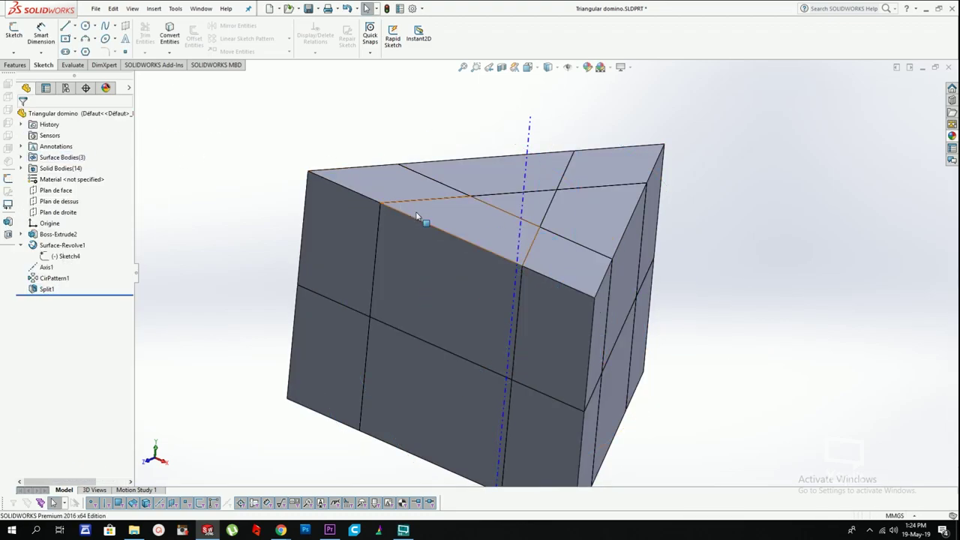
right_click(566, 314)
left_click(593, 496)
middle_click_drag(547, 308, 634, 340)
scroll(523, 328, "down", 4)
mouse_move(522, 329)
middle_mouse_down()
mouse_move(523, 223)
mouse_move(520, 330)
middle_mouse_up()
left_click(91, 94)
Step: Select the revolved surface and its two patterned copies among the surface bodies and isolate them
scroll(480, 163, "up", 4)
middle_click_drag(479, 165, 455, 193)
right_click(59, 158)
left_click(68, 148)
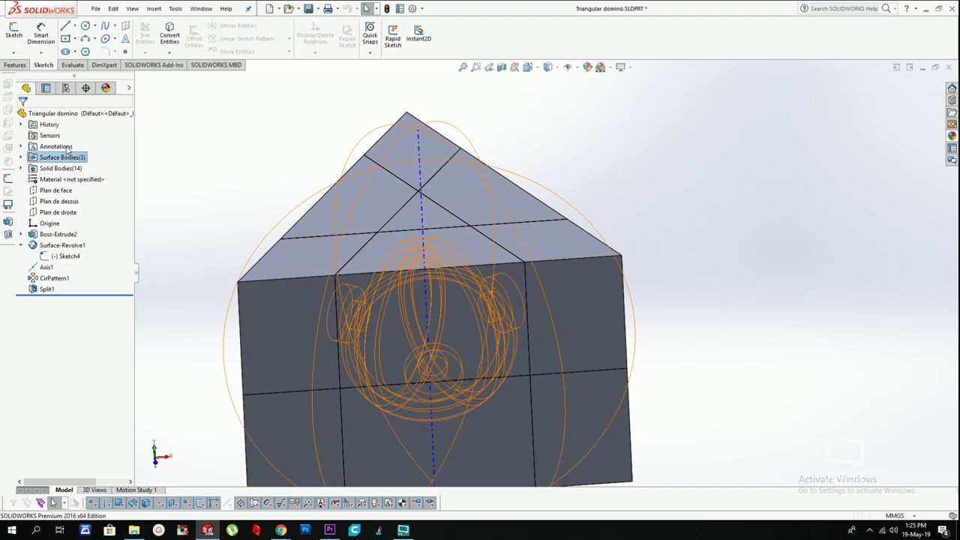
right_click(59, 158)
left_click(21, 158)
left_click_drag(103, 172, 72, 190)
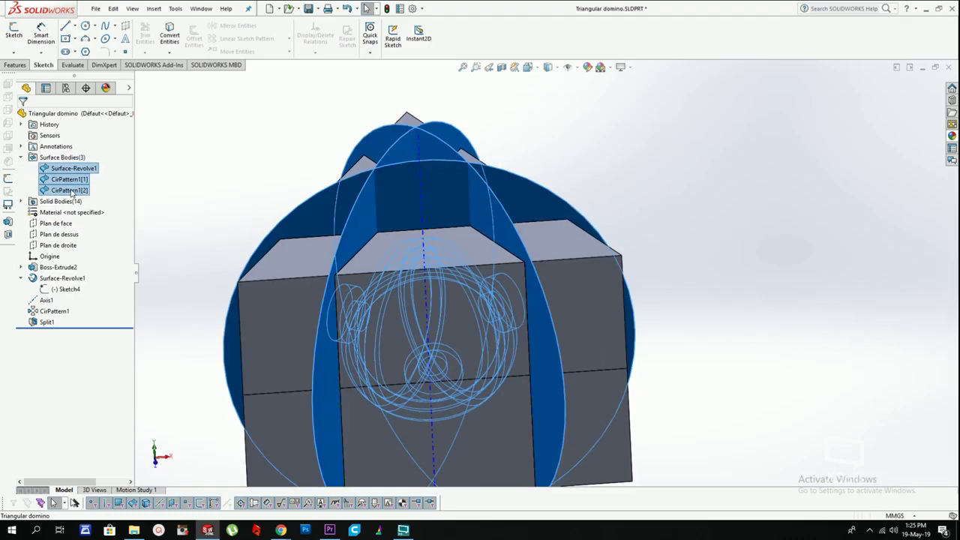
right_click(72, 190)
left_click(96, 211)
Step: Examine how the three isolated surfaces intersect around the central sphere and exit the isolation
scroll(517, 292, "up", 3)
middle_click_drag(516, 291, 477, 198)
scroll(447, 266, "down", 6)
scroll(473, 213, "up", 4)
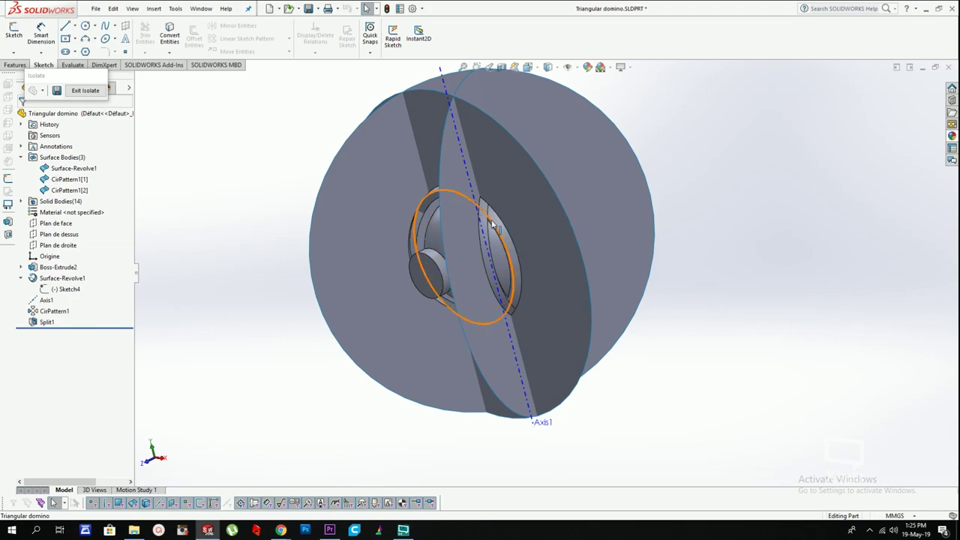
scroll(492, 224, "down", 5)
left_click(533, 238)
left_click(481, 256, "ctrl")
middle_click_drag(480, 256, 523, 251)
scroll(555, 255, "up", 5)
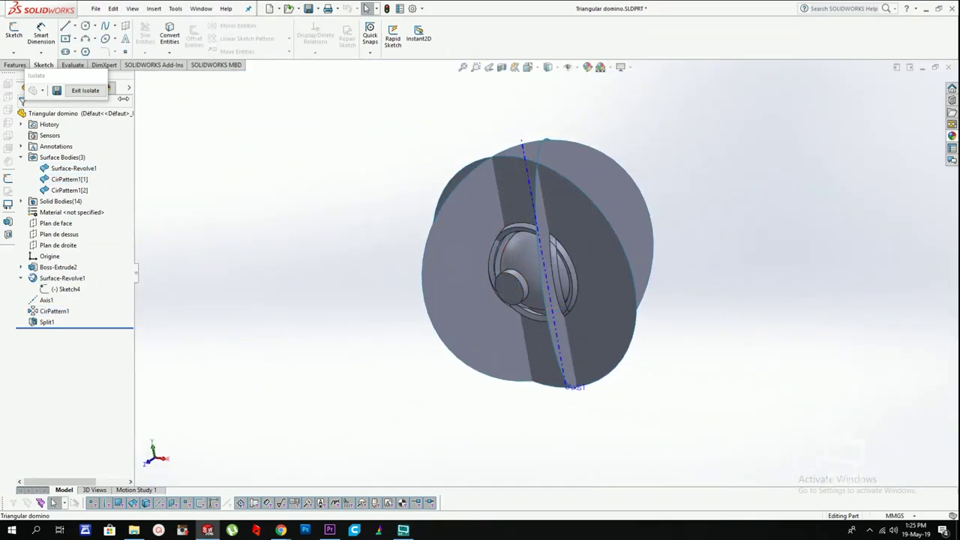
left_click(85, 90)
Step: Hide the three surface bodies so that only the split prism is shown
scroll(518, 221, "up", 1)
scroll(532, 210, "down", 2)
left_click(494, 200)
left_click(471, 211, "ctrl")
right_click(472, 212)
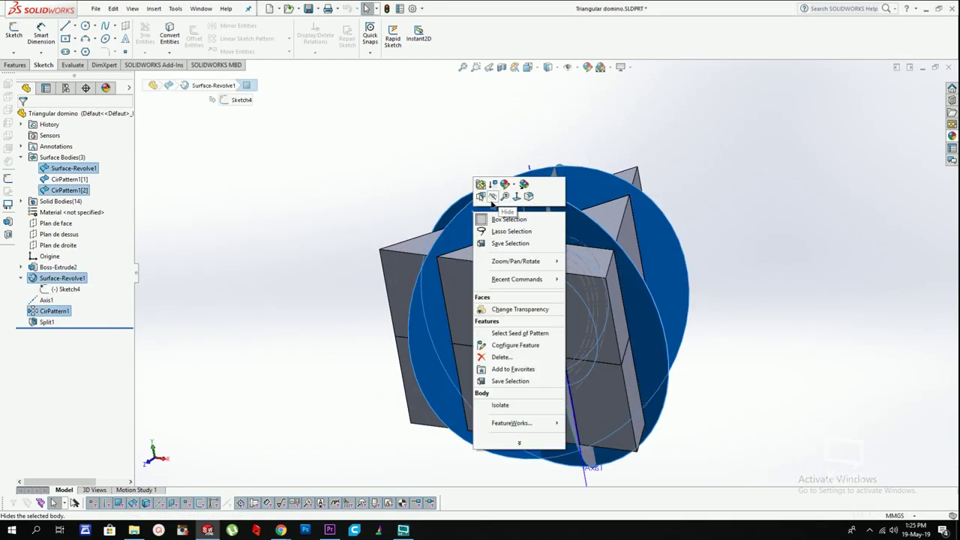
left_click(492, 201)
right_click(554, 185)
left_click(573, 173)
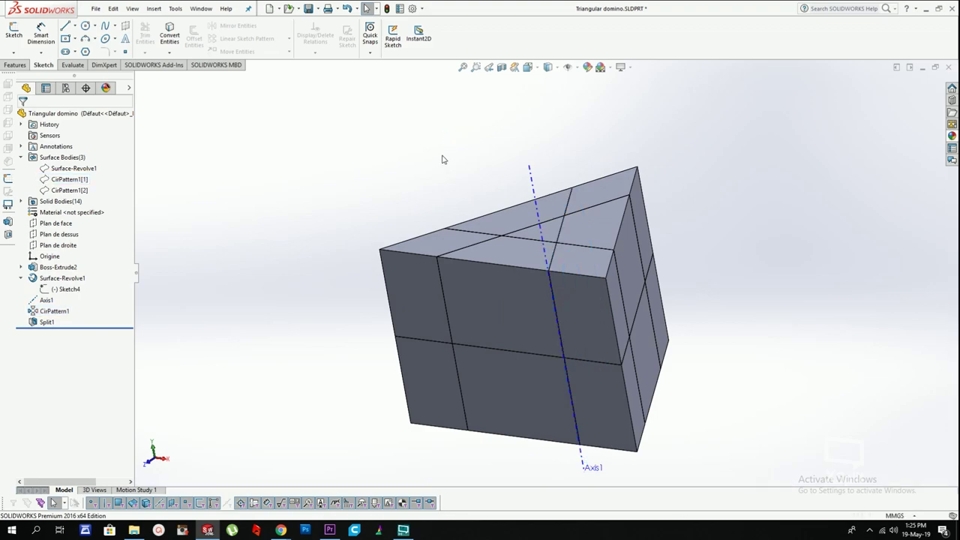
Step: Keep only the upper front corner body, the adjacent edge body and the central body with Delete/Keep Body
left_click(155, 8)
mouse_move(180, 48)
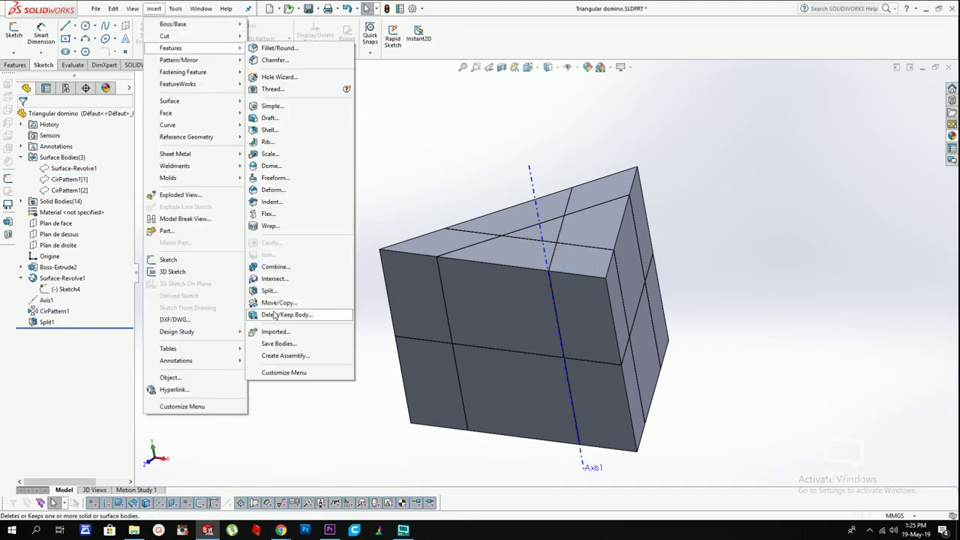
left_click(276, 315)
left_click(62, 159)
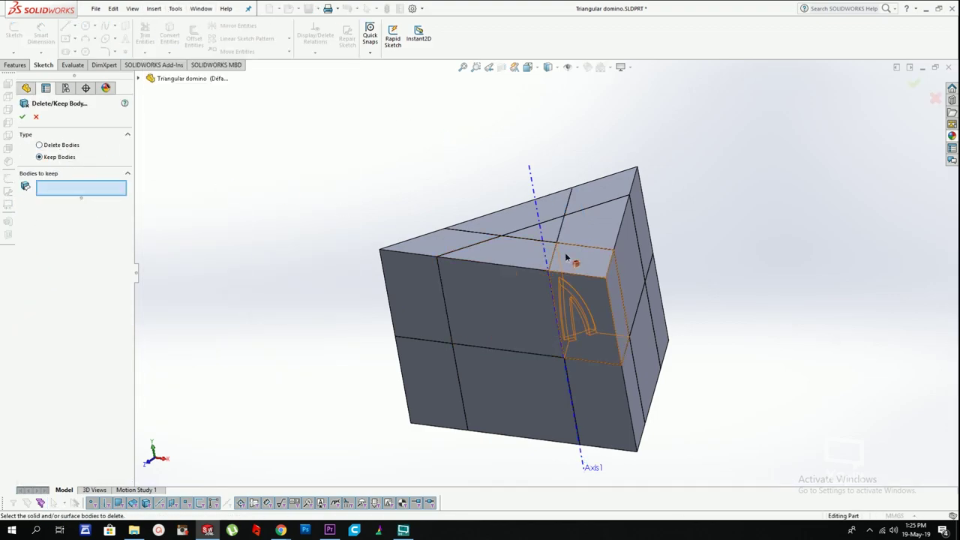
left_click(567, 258)
left_click(589, 231)
left_click(546, 229)
key("Return")
Step: Examine the three kept bodies from several angles to see how their domed core, arches and flanges interlock
middle_click_drag(515, 221, 636, 207)
scroll(631, 279, "down", 2)
mouse_move(599, 332)
middle_mouse_down()
mouse_move(626, 360)
mouse_move(609, 357)
mouse_move(638, 353)
mouse_move(604, 317)
middle_mouse_up()
scroll(640, 343, "up", 2)
scroll(603, 315, "down", 4)
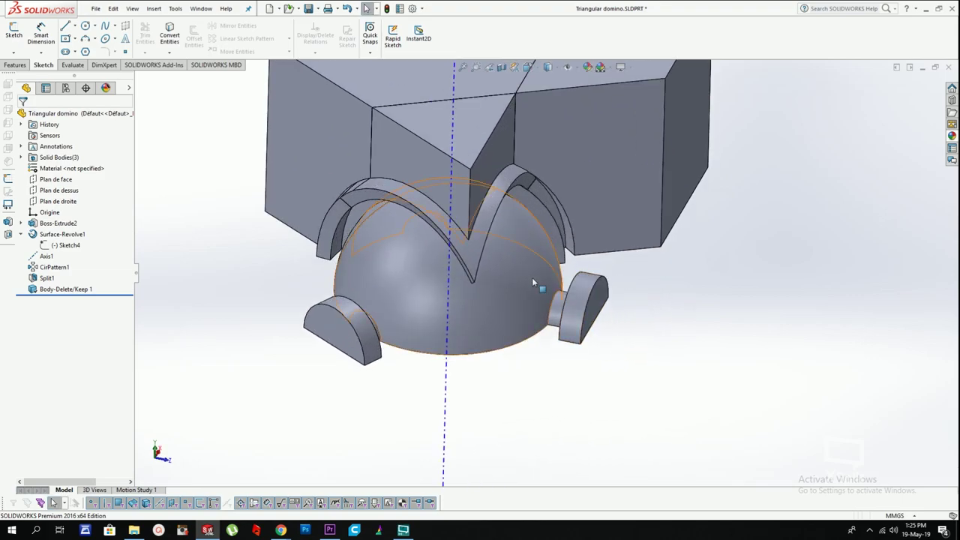
scroll(511, 255, "up", 4)
middle_click_drag(512, 249, 522, 222)
scroll(487, 207, "up", 2)
scroll(522, 247, "down", 3)
scroll(531, 255, "up", 2)
middle_click_drag(534, 257, 518, 305)
scroll(545, 280, "down", 3)
scroll(530, 280, "up", 1)
scroll(535, 258, "up", 4)
scroll(537, 255, "down", 3)
middle_click_drag(537, 255, 588, 252)
scroll(537, 251, "up", 1)
Step: Isolate the corner body with the curved flange
right_click(591, 231)
left_click(627, 480)
scroll(600, 250, "down", 4)
scroll(588, 253, "up", 1)
scroll(589, 256, "up", 2)
Step: Set up a 1.5 mm fillet on the isolated corner body's upper edge and three of its outer faces
left_click(154, 8)
mouse_move(180, 48)
left_click(290, 50)
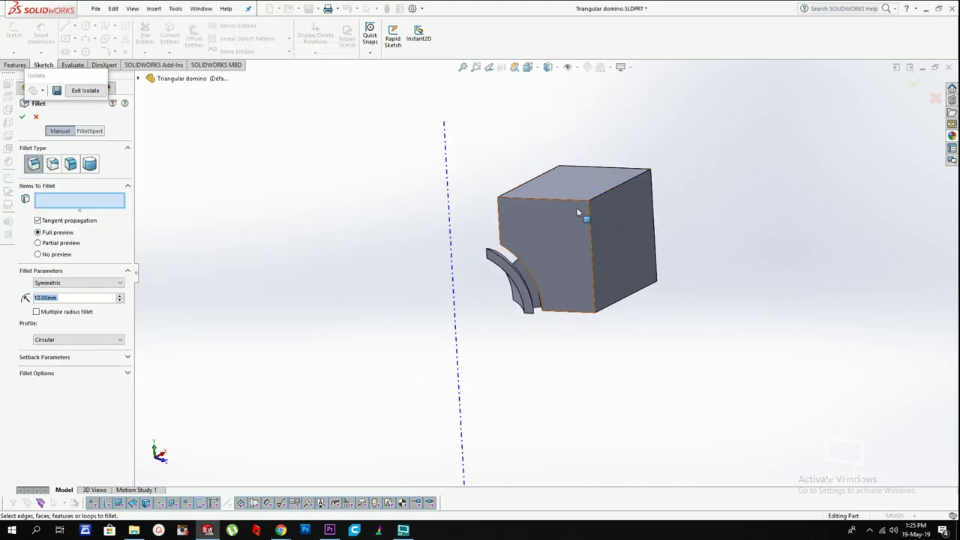
left_click(562, 200)
left_click(586, 180)
middle_click_drag(591, 195, 678, 261)
left_click(602, 235)
middle_click_drag(527, 252, 651, 220)
left_click(535, 223)
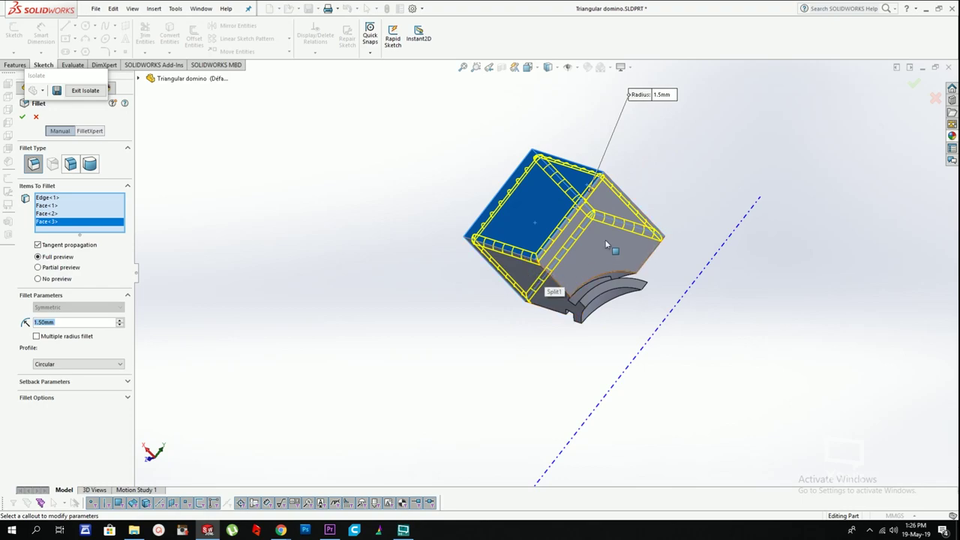
Step: Add the corner block's remaining edges and faces to the selection and apply the 1.5 mm fillet
left_click(605, 244)
middle_click_drag(604, 243, 527, 318)
left_click(603, 234)
left_click(625, 236)
left_click(542, 284)
middle_click_drag(552, 266, 495, 262)
scroll(572, 294, "down", 2)
scroll(571, 295, "down", 1)
left_click(624, 320)
mouse_move(616, 281)
middle_mouse_down()
mouse_move(576, 303)
mouse_move(507, 138)
middle_mouse_up()
key("Return")
Step: Fillet three end edges of the corner body's curved flange with a 1.5 mm radius
middle_click_drag(503, 245, 611, 243)
scroll(660, 247, "down", 3)
key("Return")
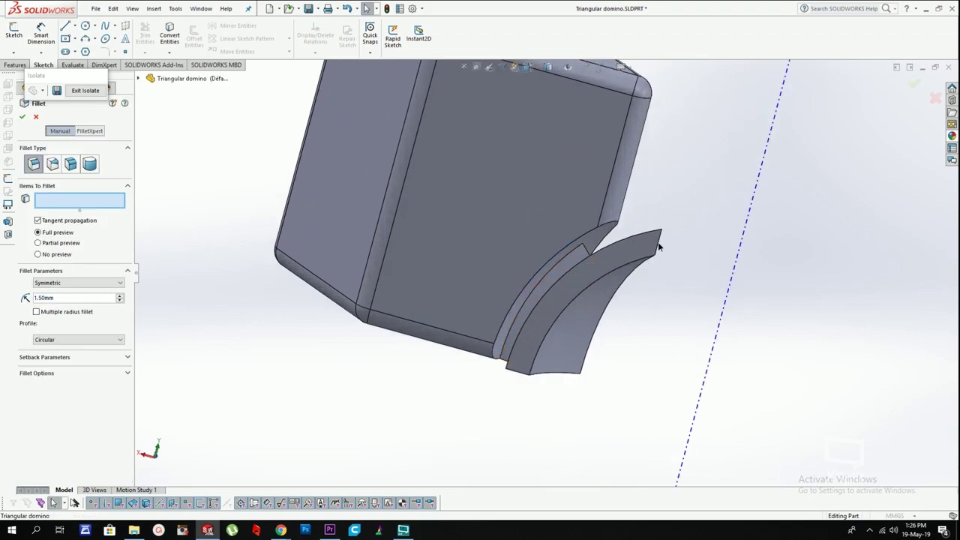
left_click(658, 246)
left_click(518, 375)
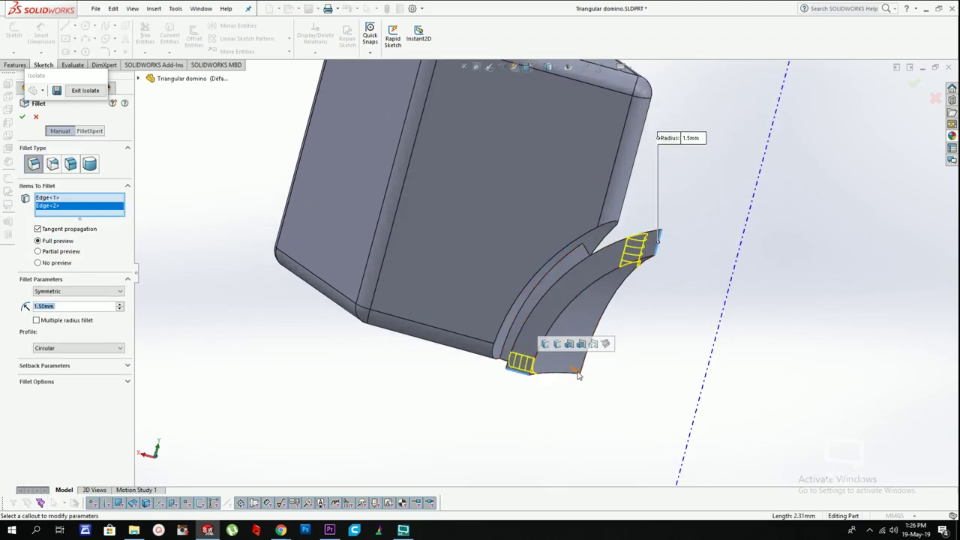
left_click(577, 368)
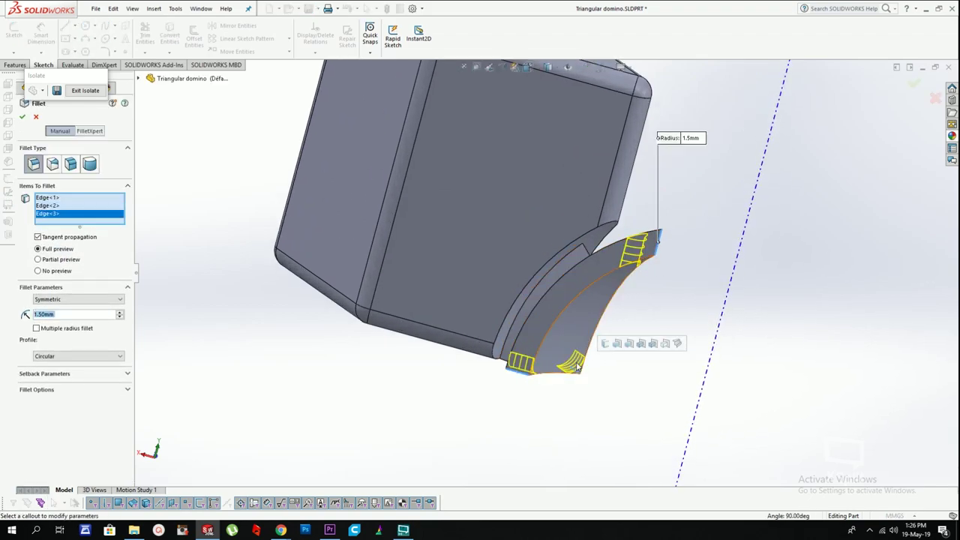
key("Return")
Step: Select the curved recess edge of the corner block for another fillet and set its radius to 0.7 mm
left_click(609, 228)
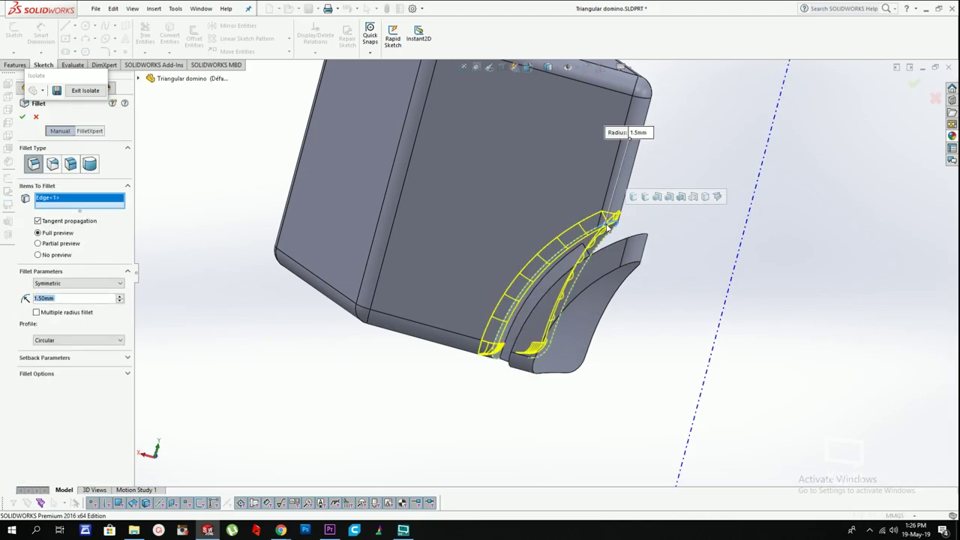
middle_click_drag(592, 229, 595, 180)
scroll(589, 214, "down", 3)
middle_click_drag(603, 248, 591, 308)
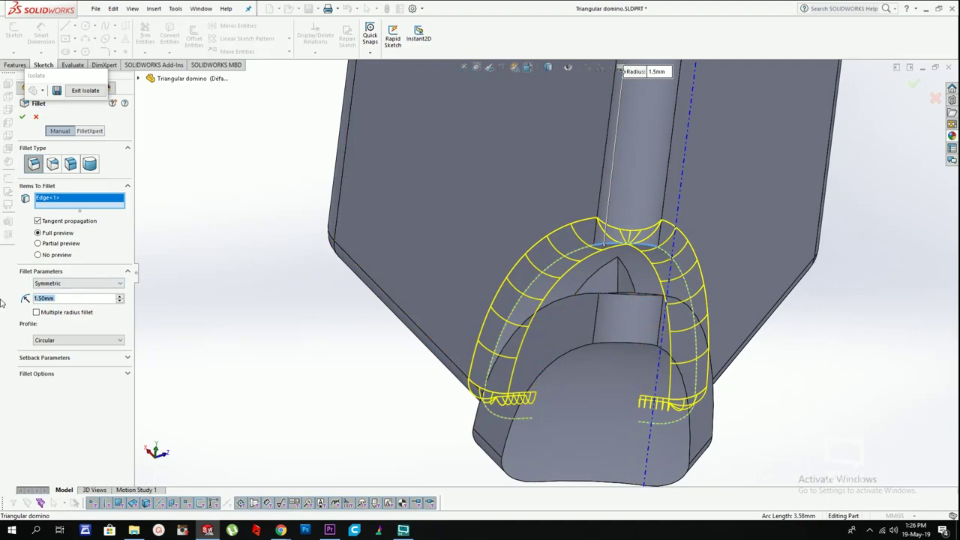
key("Return")
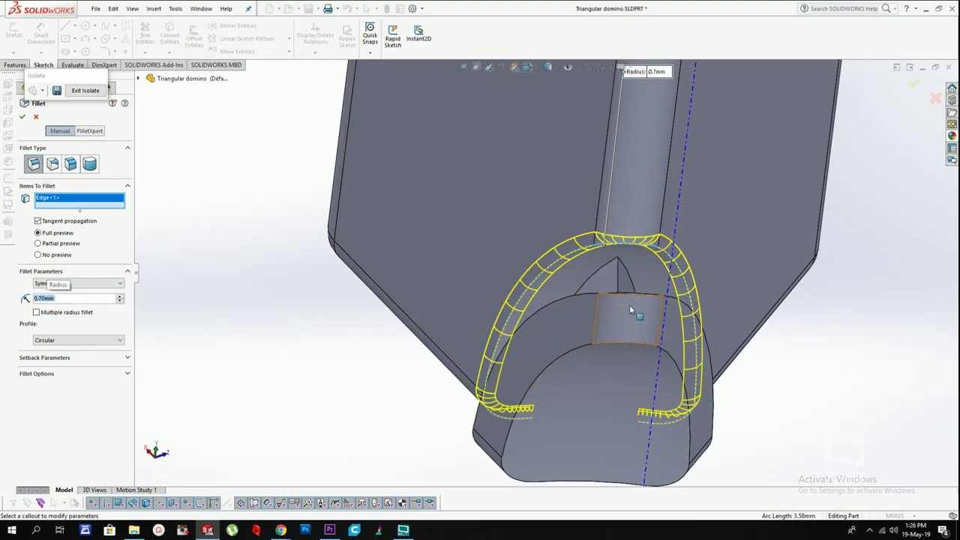
Step: Add the small face at the flange's crest to the selection and apply the 0.7 mm fillet
scroll(623, 308, "up", 4)
left_click(582, 293)
left_click(584, 294)
left_click(576, 304)
middle_click_drag(576, 304, 627, 299)
scroll(600, 300, "down", 4)
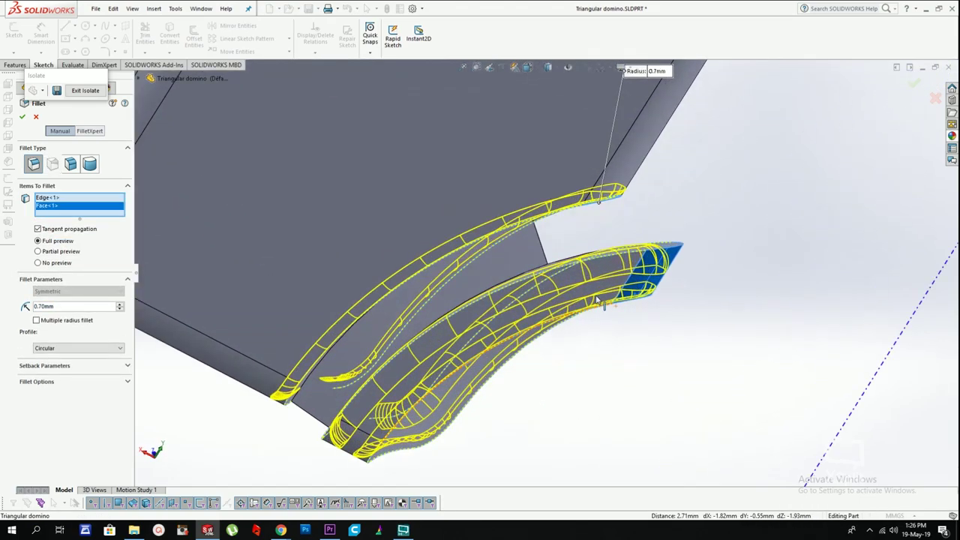
left_click(521, 240)
key("Return")
Step: Fillet three end edges of the groove floor between the curved flange and the block with a 1 mm radius
left_click(529, 232)
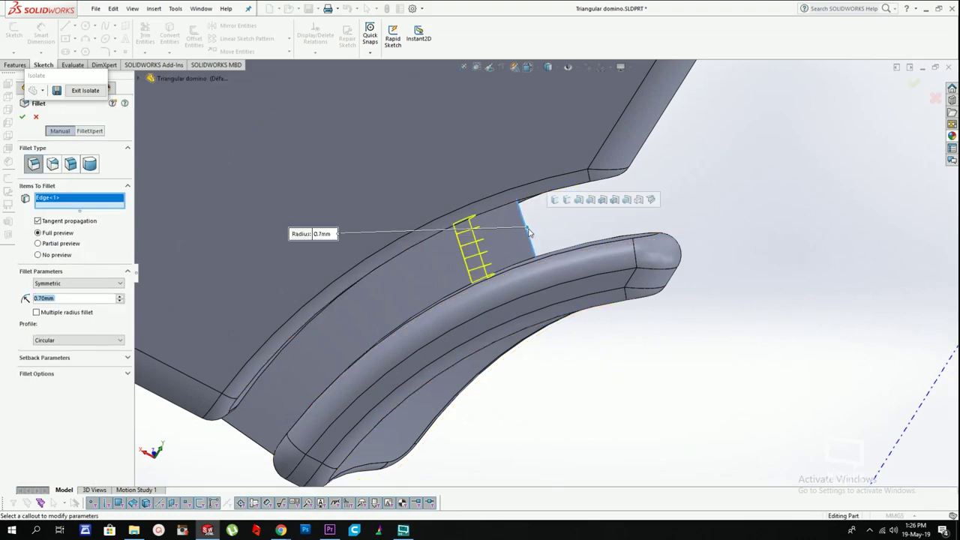
type("1")
key("Return")
scroll(455, 281, "up", 2)
left_click(297, 407)
middle_click_drag(298, 406, 143, 312)
left_click(419, 390)
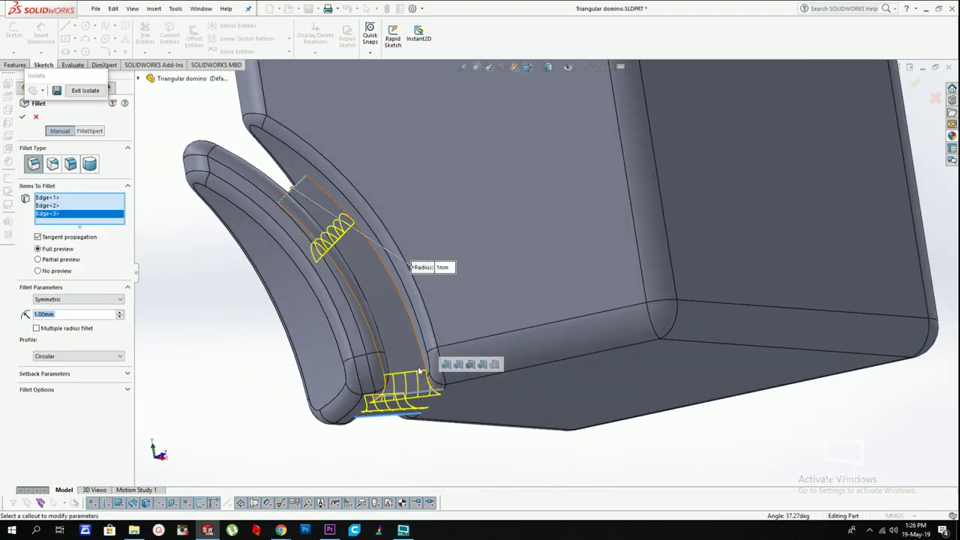
scroll(415, 300, "up", 4)
scroll(390, 233, "up", 3)
key("Return")
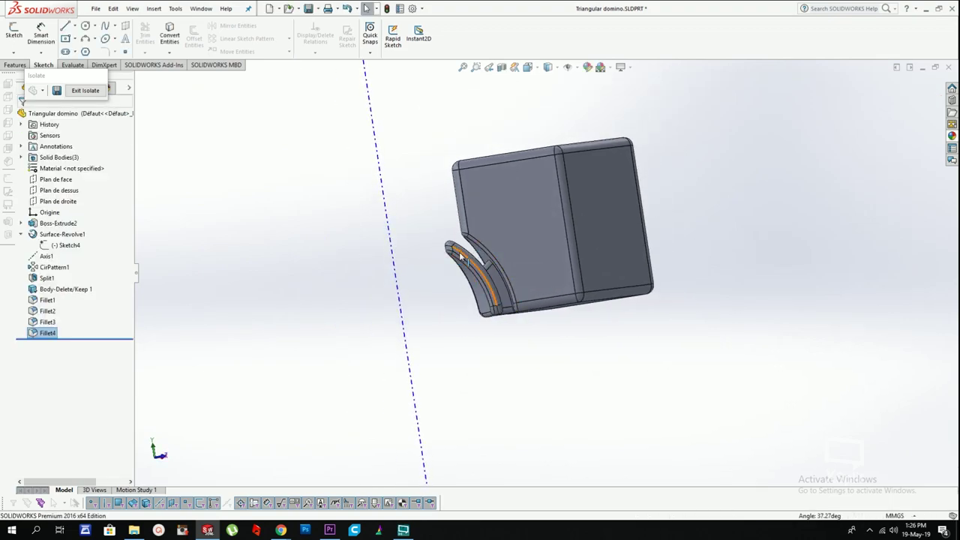
Step: Exit the corner body's isolation and isolate the neighbouring unfilleted body
scroll(619, 268, "up", 3)
middle_click_drag(619, 268, 663, 279)
left_click(93, 90)
left_click(481, 226)
middle_click_drag(481, 228, 671, 222)
right_click(413, 228)
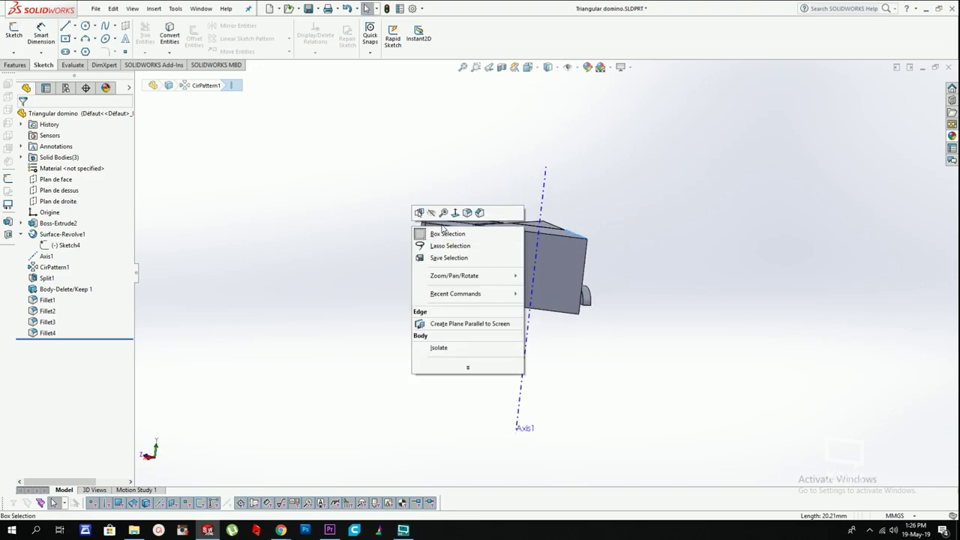
left_click(377, 214)
right_click(443, 222)
left_click(464, 208)
right_click(512, 257)
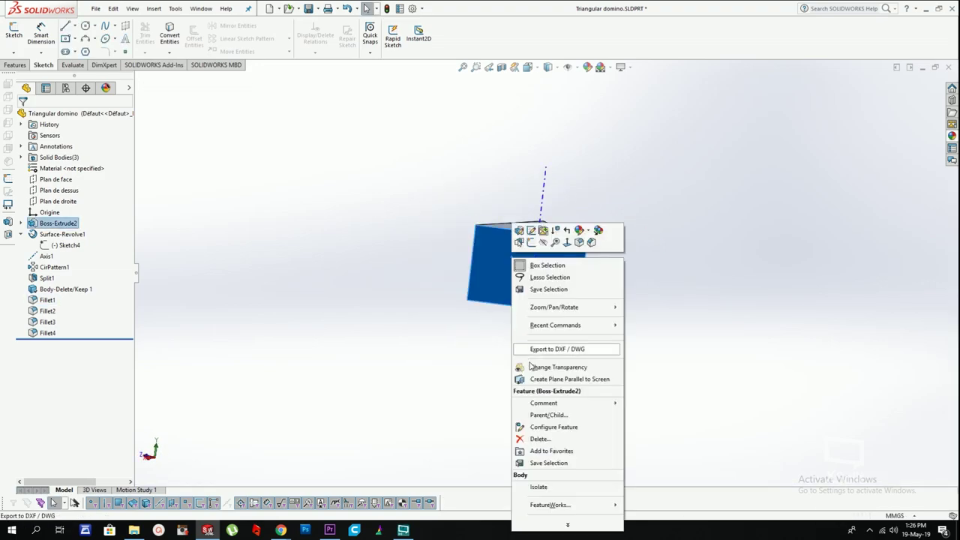
left_click(539, 486)
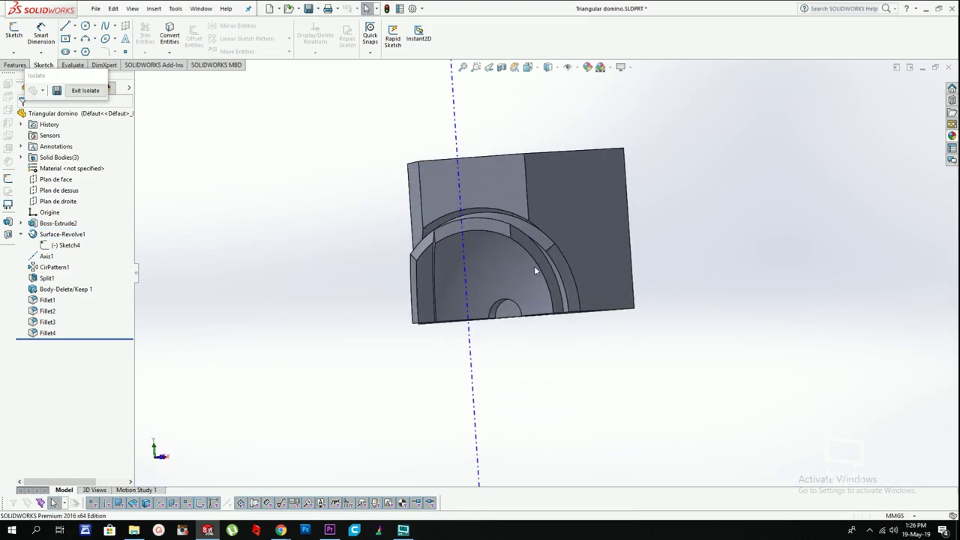
middle_click_drag(538, 351, 448, 342)
scroll(411, 192, "down", 2)
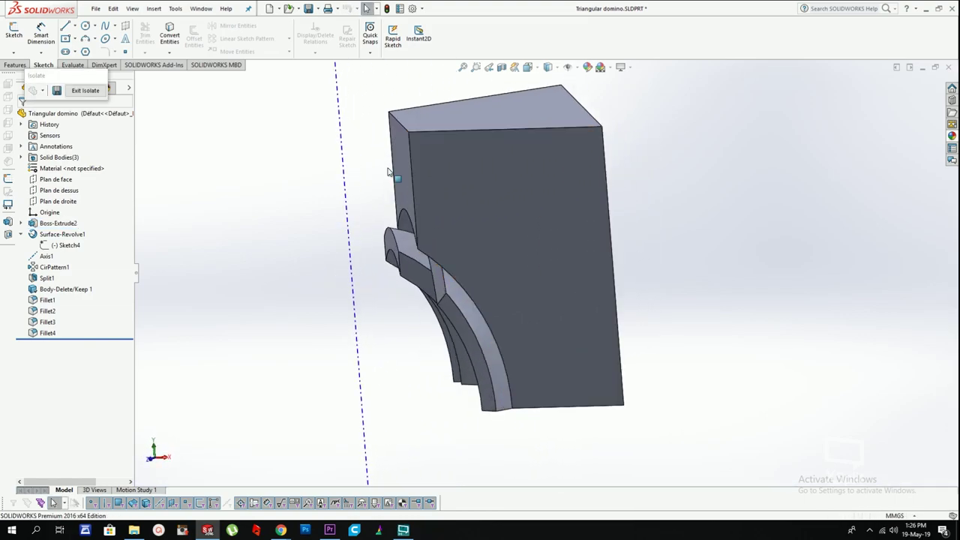
left_click(154, 8)
mouse_move(270, 110)
left_click(330, 150)
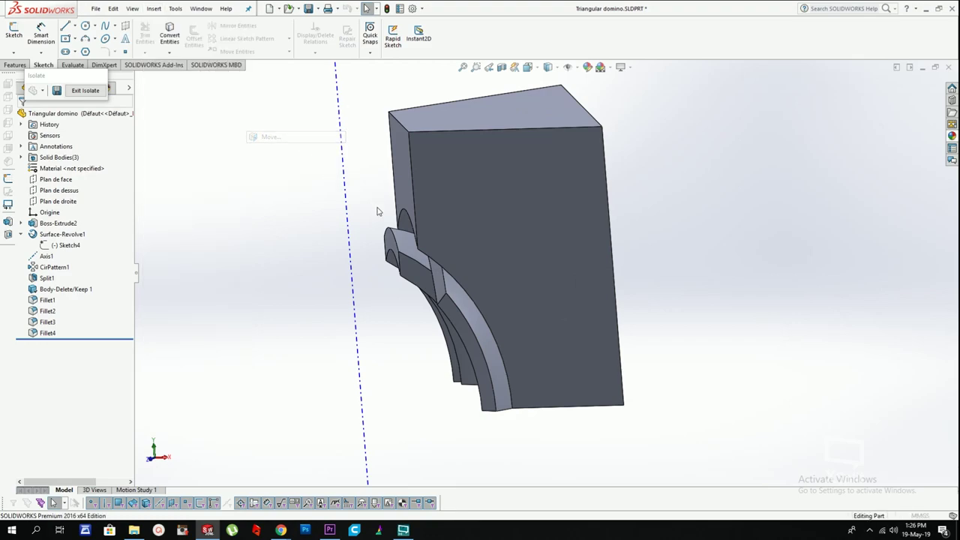
left_click(473, 312)
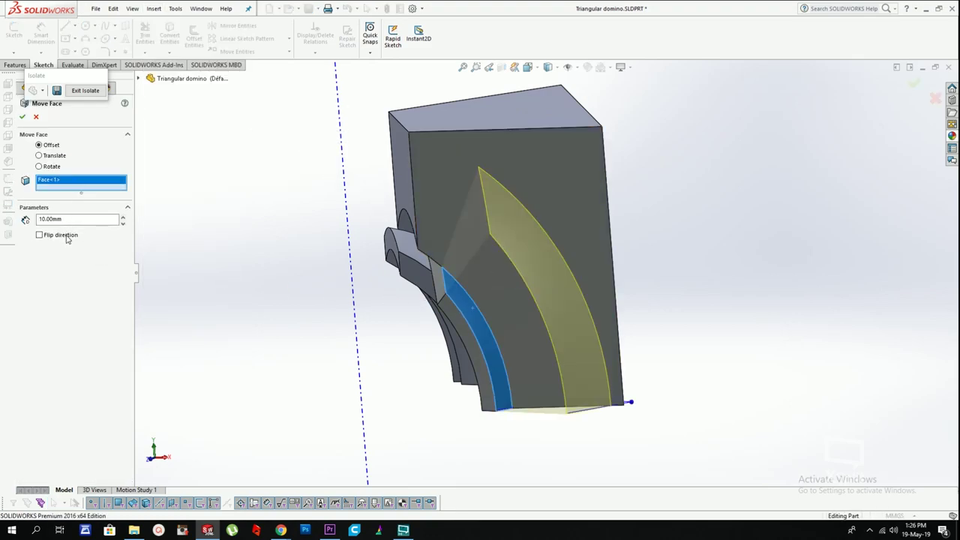
left_click(66, 235)
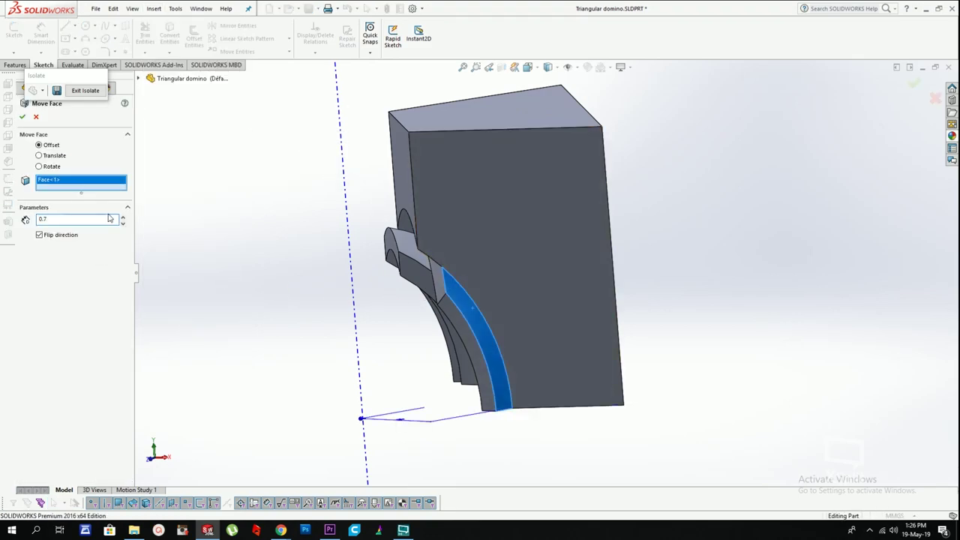
left_click(36, 118)
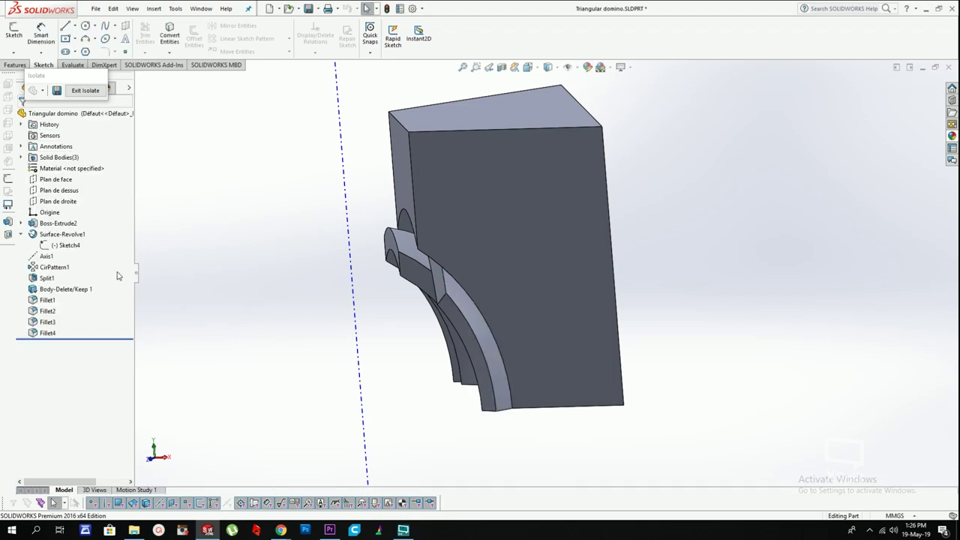
Step: Edit the profile sketch of the revolved surface and set the spacing between the second and third construction circles to 3 mm
right_click(48, 246)
left_click(79, 229)
right_click(67, 246)
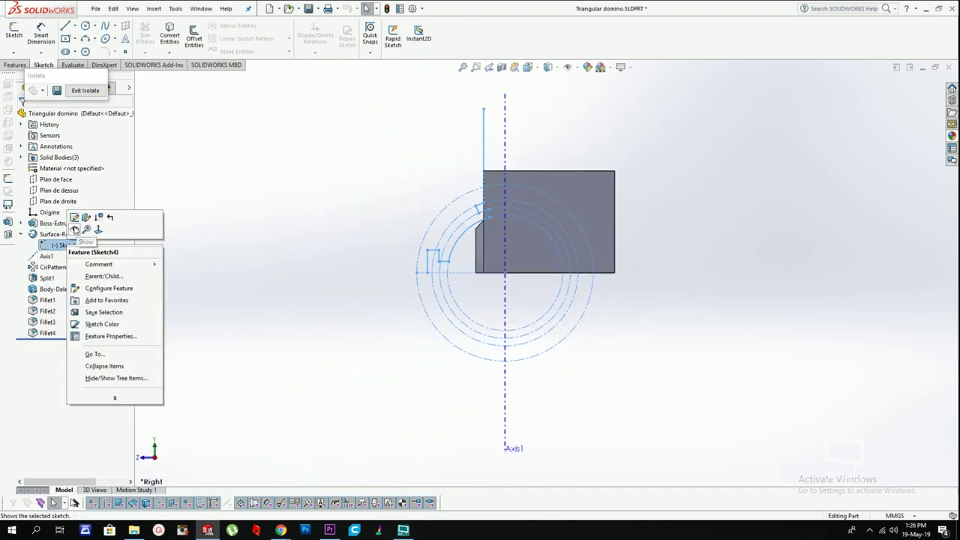
left_click(73, 218)
scroll(492, 212, "down", 3)
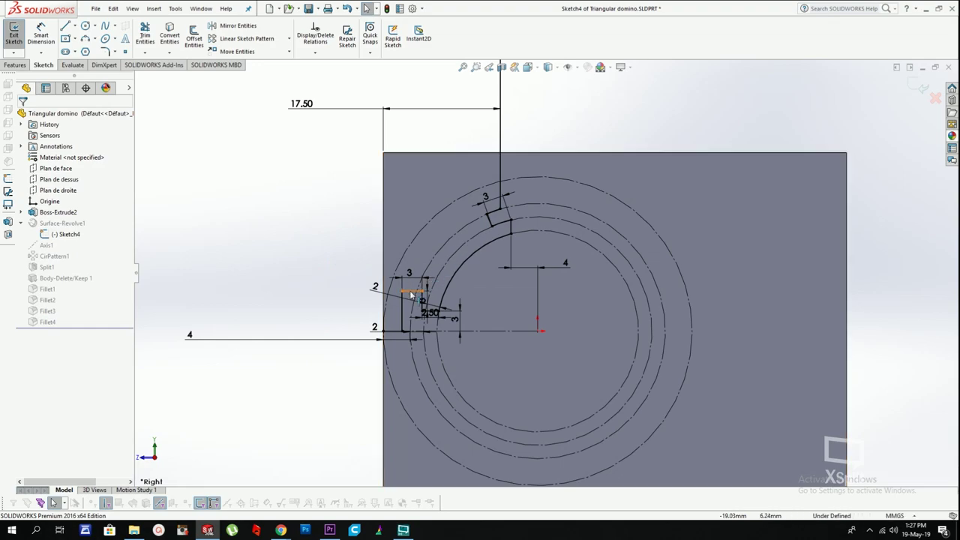
left_click(374, 328)
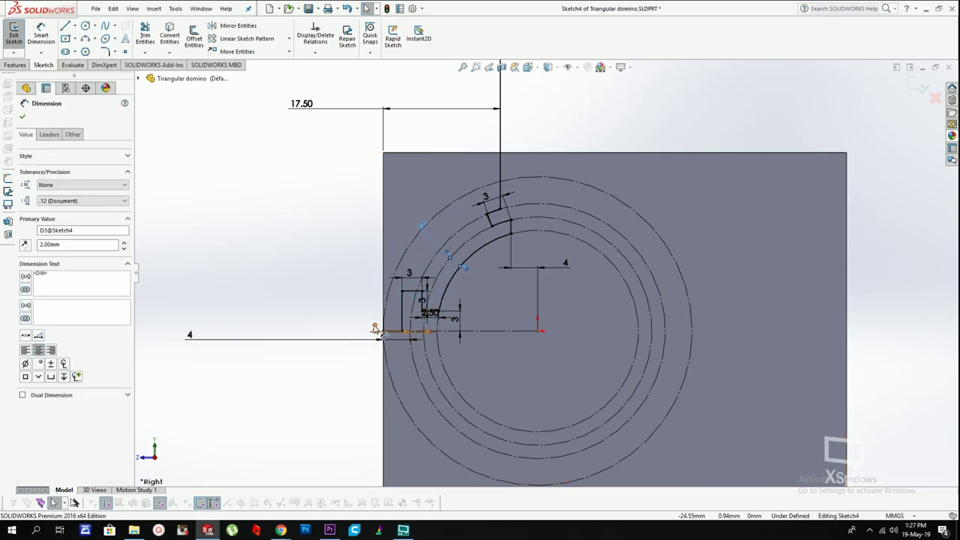
double_click(434, 197)
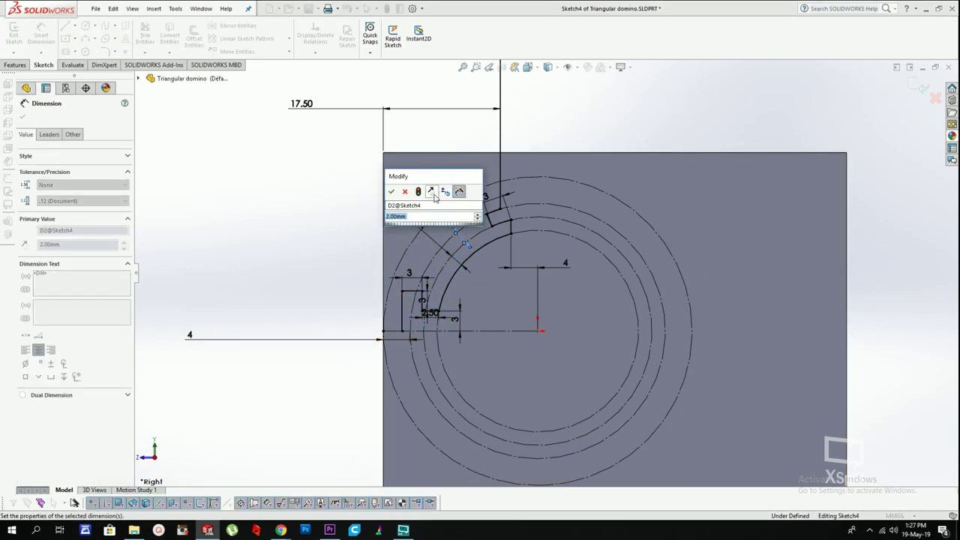
key("Return")
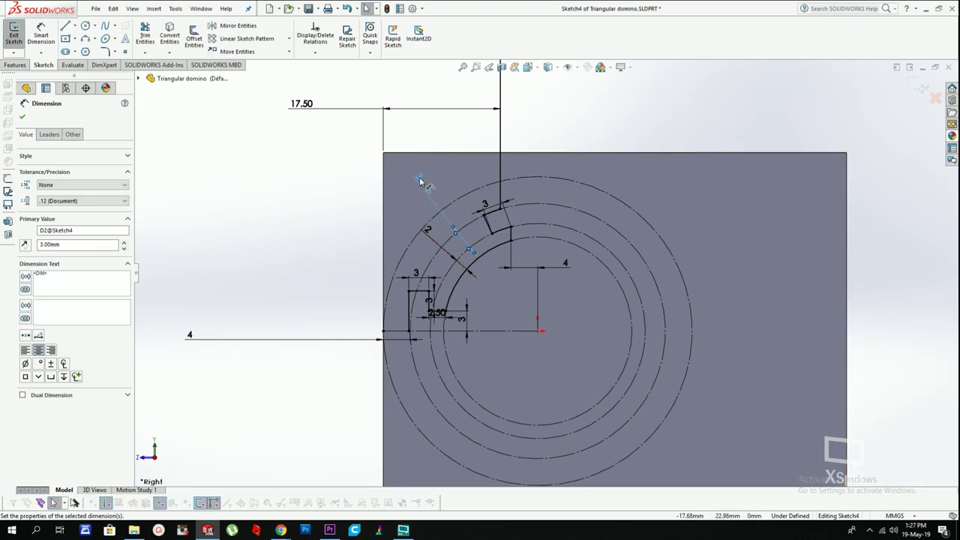
double_click(420, 181)
Step: Set the spacing between the third and innermost circles to 3 mm and finish the sketch
left_click(428, 235)
double_click(428, 236)
type("3")
key("Return")
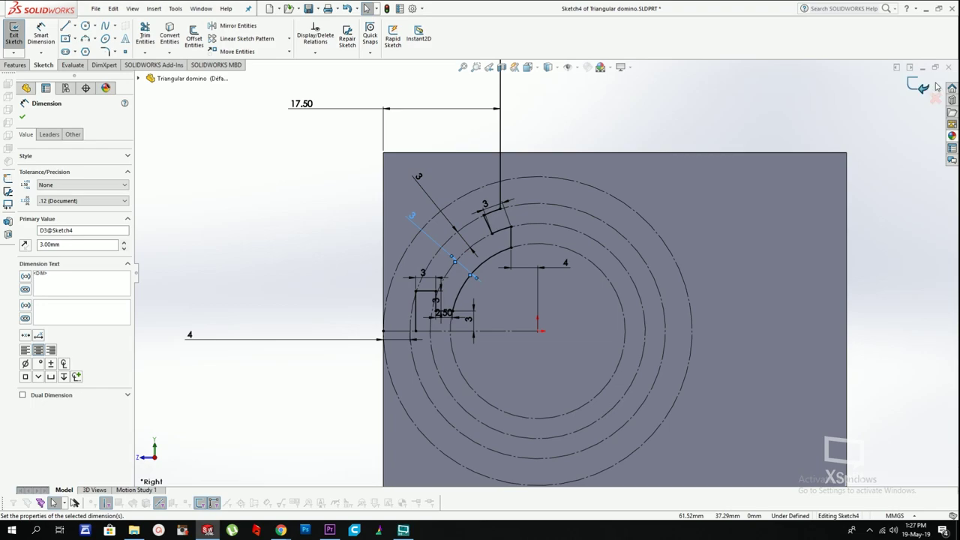
left_click(921, 90)
Step: Set up a Move Face offset of 0.8 mm with flipped direction on the curved ledge face beside the flange
scroll(699, 158, "up", 7)
middle_click_drag(699, 158, 817, 193)
scroll(578, 283, "down", 1)
middle_click_drag(577, 279, 534, 285)
left_click(517, 307)
scroll(536, 285, "down", 2)
left_click(536, 255)
left_click(159, 9)
mouse_move(202, 111)
left_click(277, 135)
left_click(68, 234)
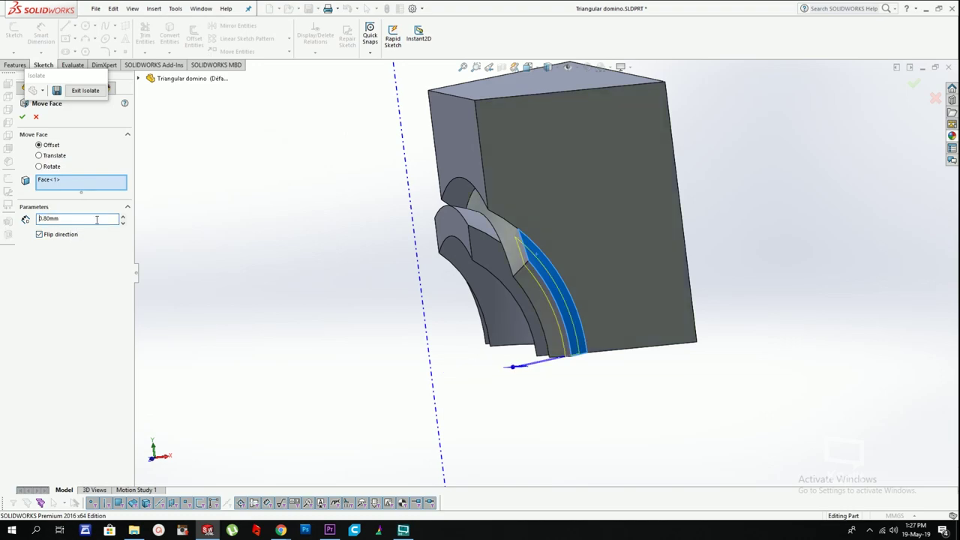
Step: Add the matching curved face on the body's other side and apply the 0.8 mm face offset
middle_click_drag(385, 223, 728, 308)
left_click(653, 290)
scroll(647, 313, "up", 2)
scroll(648, 313, "down", 3)
scroll(559, 240, "up", 1)
middle_click_drag(561, 240, 526, 183)
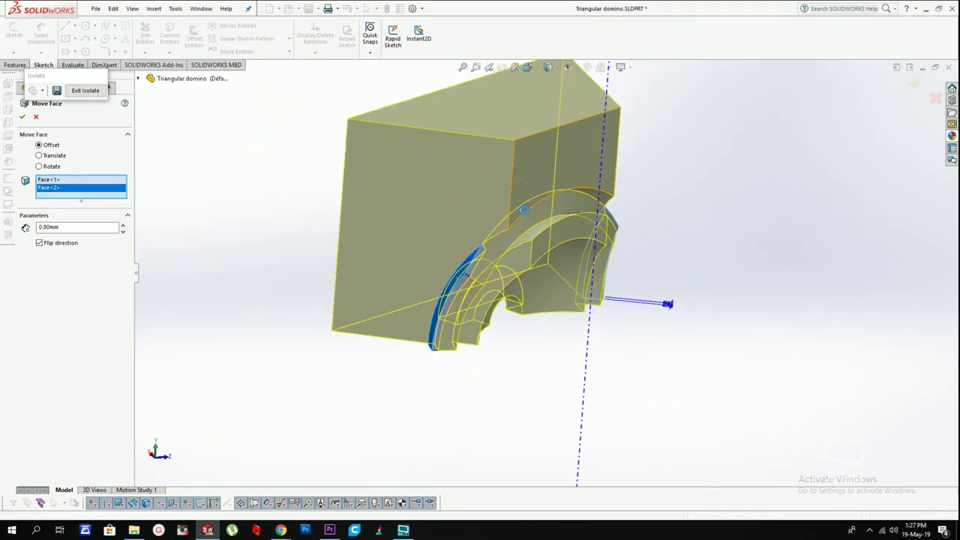
key("Return")
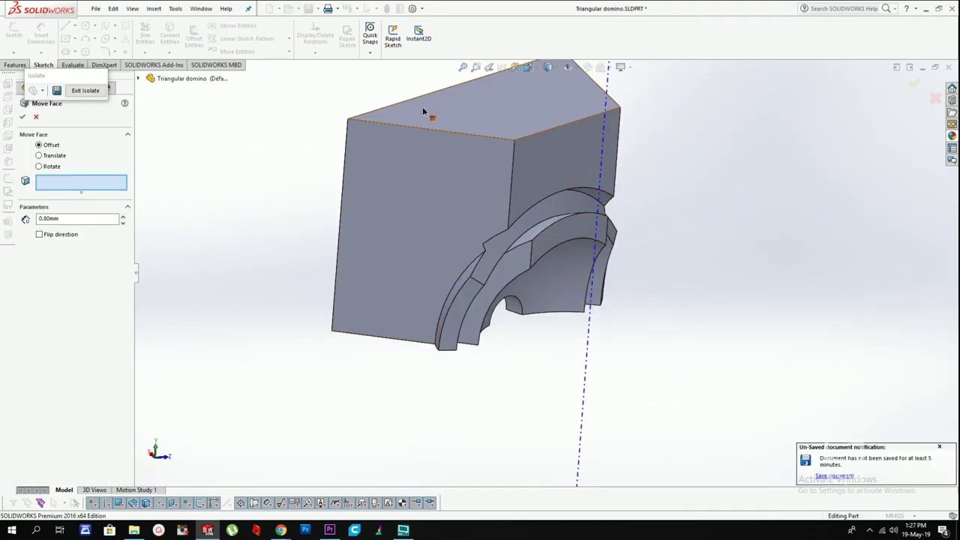
Step: Try a 0.8 mm offset of the block's upper face and delete that face move
left_click(423, 112)
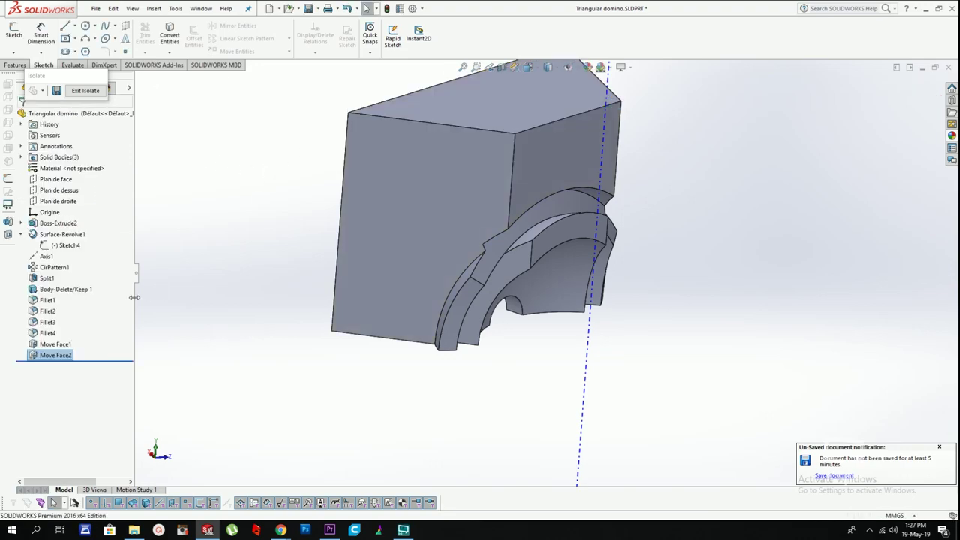
key("Delete")
key("Return")
Step: Set up a 1.5 mm fillet on the block's upper face, its two inner vertical edges and the large outer face
left_click(154, 9)
mouse_move(201, 48)
left_click(264, 46)
left_click(512, 141)
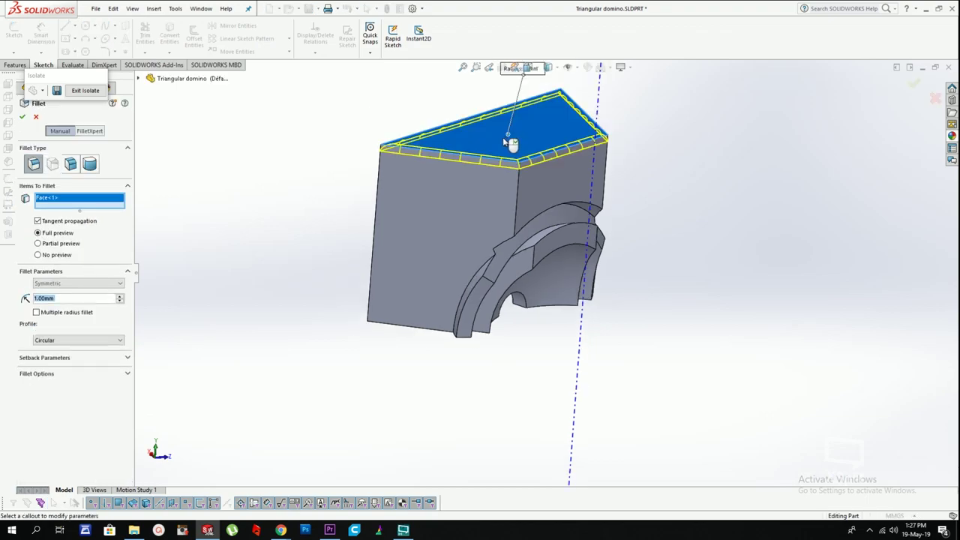
type("1.5")
key("Return")
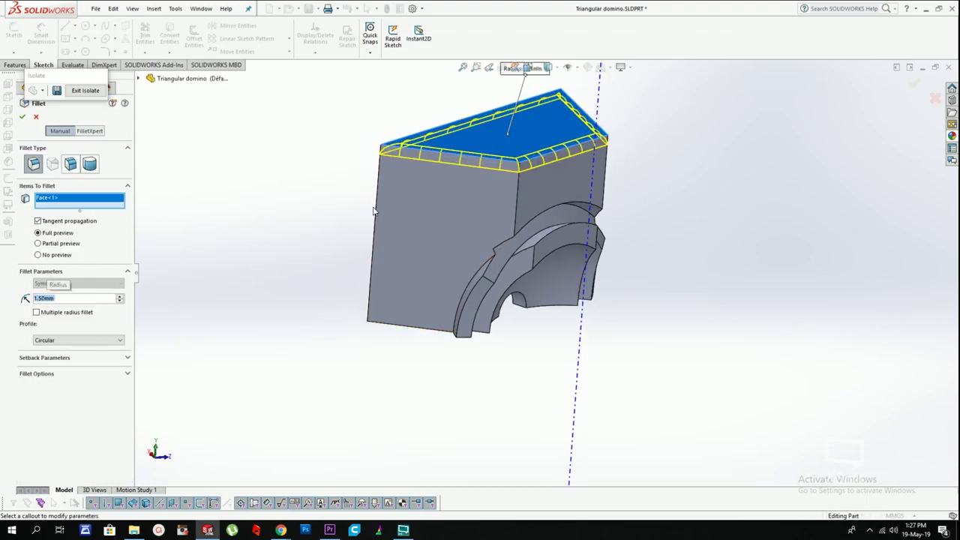
left_click(534, 188)
left_click(605, 182)
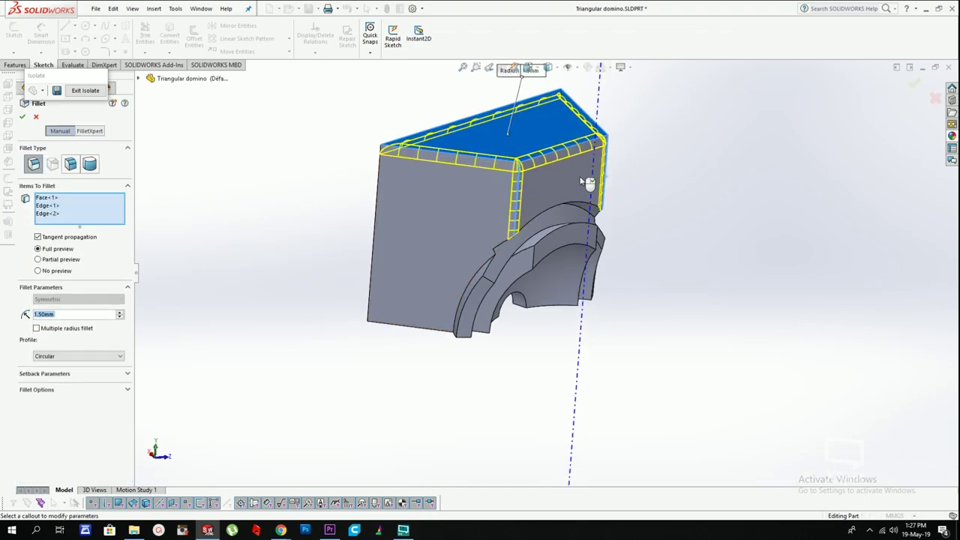
middle_click_drag(610, 185, 455, 193)
left_click(378, 192)
middle_click_drag(377, 195, 376, 232)
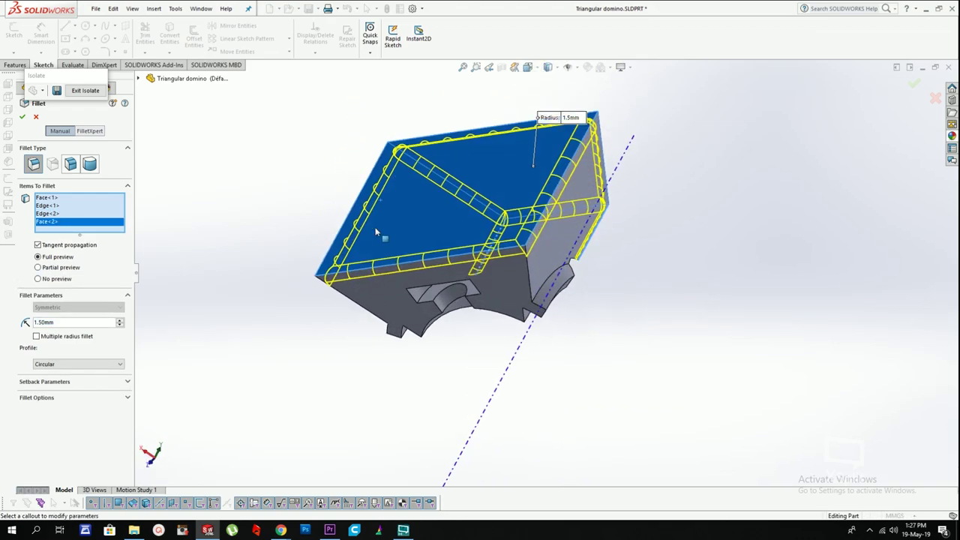
Step: Add two more outer edges of the block and two short flange edges to the fillet selection
left_click(351, 306)
left_click(527, 270)
scroll(536, 279, "down", 4)
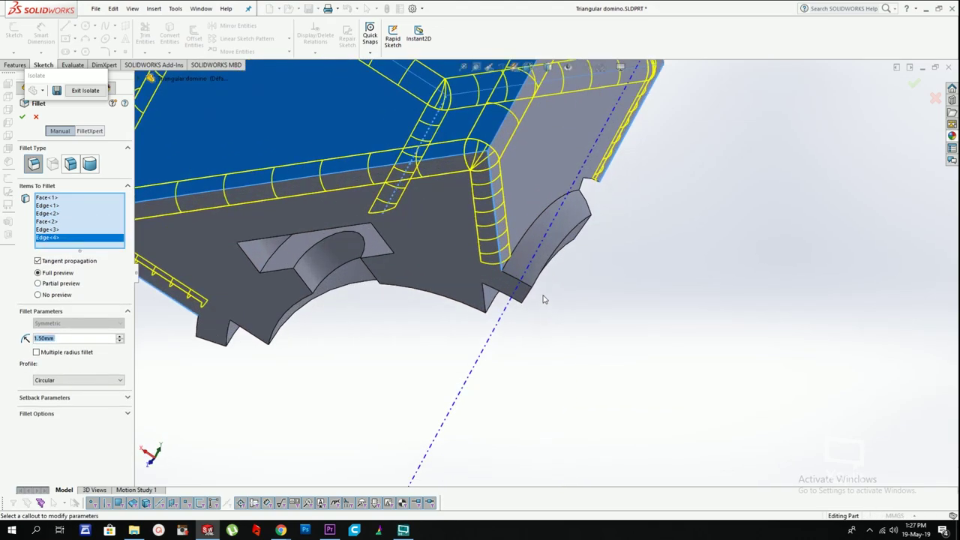
left_click(528, 297)
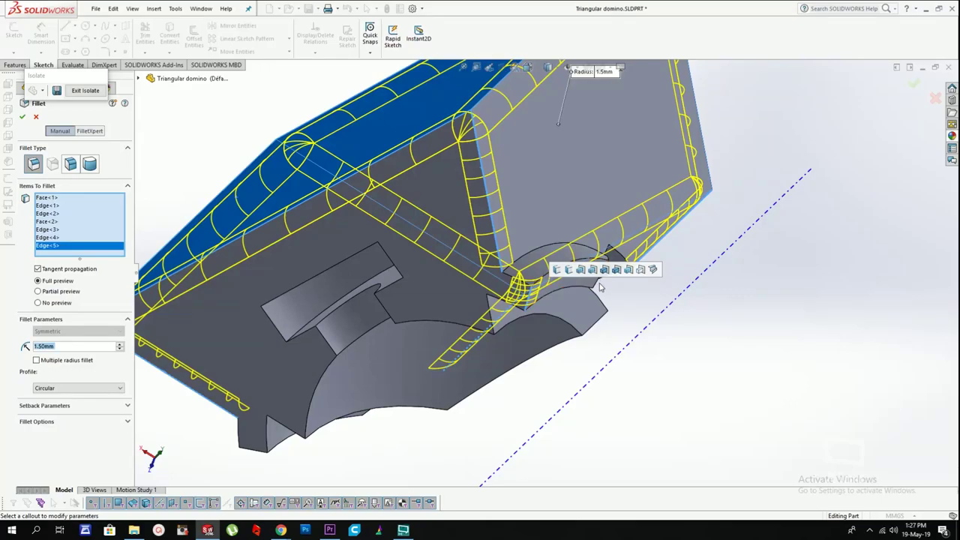
left_click(495, 287)
scroll(495, 286, "up", 5)
mouse_move(495, 287)
middle_mouse_down()
mouse_move(488, 246)
mouse_move(496, 287)
middle_mouse_up()
scroll(496, 288, "down", 5)
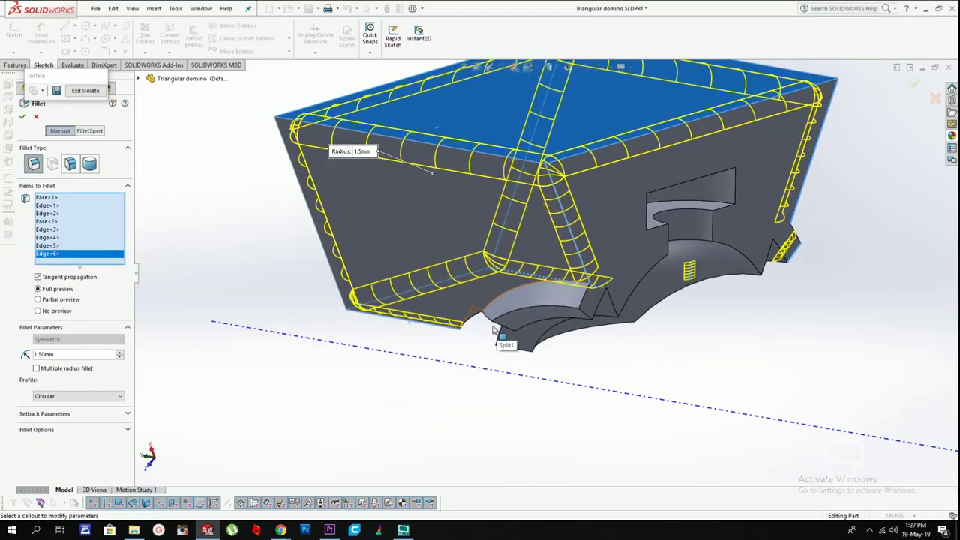
Step: Add four further short edges across the curved flange's corners and ends to the fillet selection
left_click(497, 326)
left_click(589, 315)
left_click(590, 318)
left_click(589, 317)
scroll(555, 298, "up", 5)
middle_click_drag(555, 298, 664, 210)
scroll(571, 256, "down", 3)
left_click(431, 237)
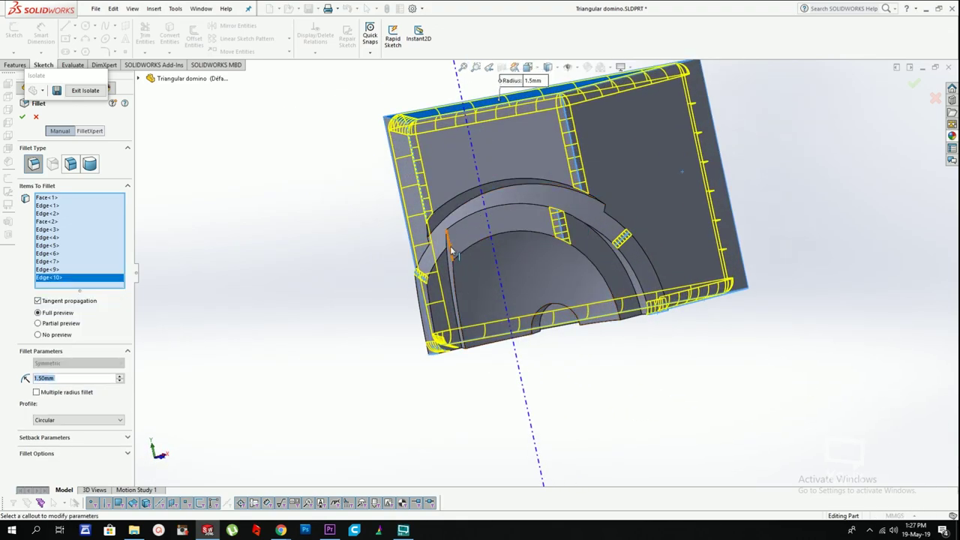
left_click(450, 251)
Step: Add the remaining two lower end edges of the curved flange and apply the 1.5 mm fillet
middle_click_drag(452, 254, 537, 327)
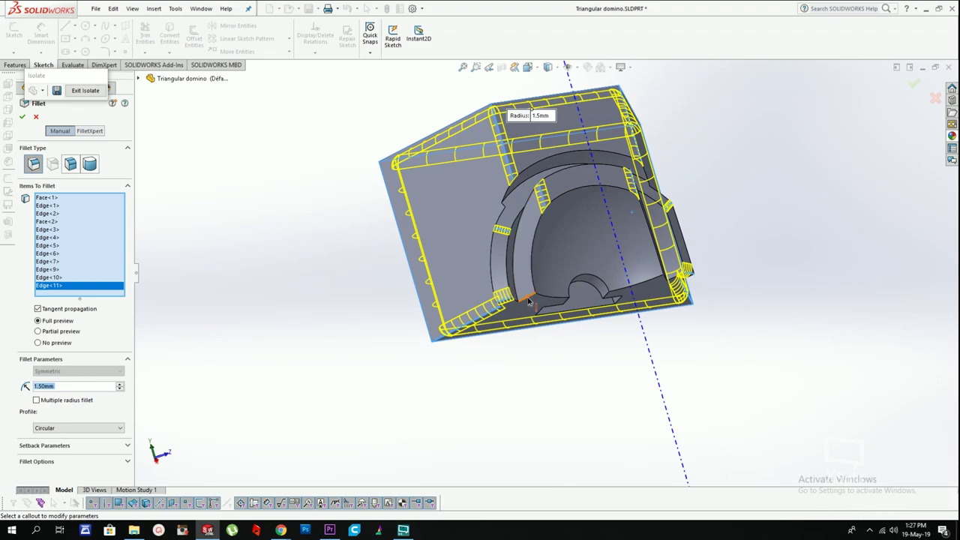
left_click(529, 301)
left_click(666, 281)
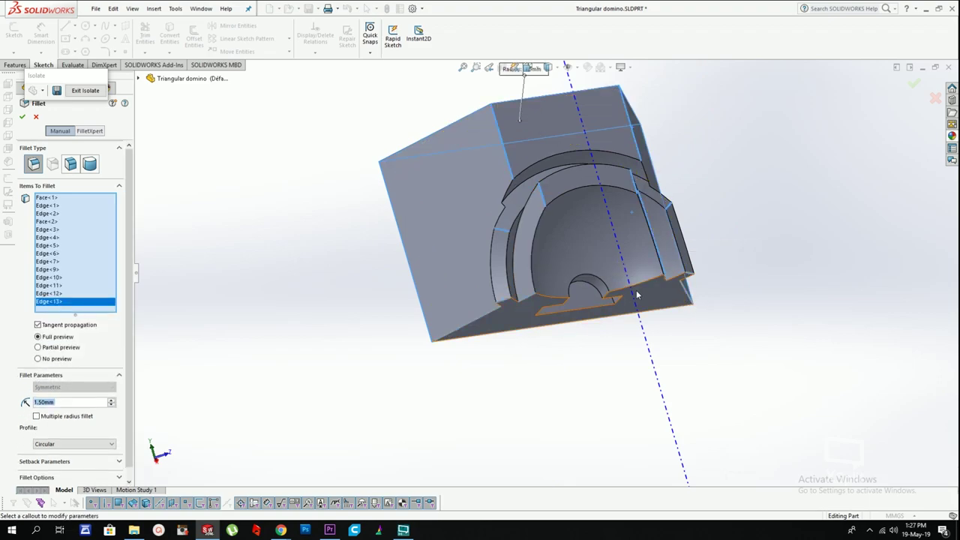
scroll(679, 266, "down", 5)
left_click(684, 255)
left_click(674, 260)
scroll(673, 259, "up", 5)
middle_click_drag(600, 251, 553, 267)
scroll(553, 270, "down", 4)
scroll(522, 227, "up", 2)
scroll(517, 311, "down", 5)
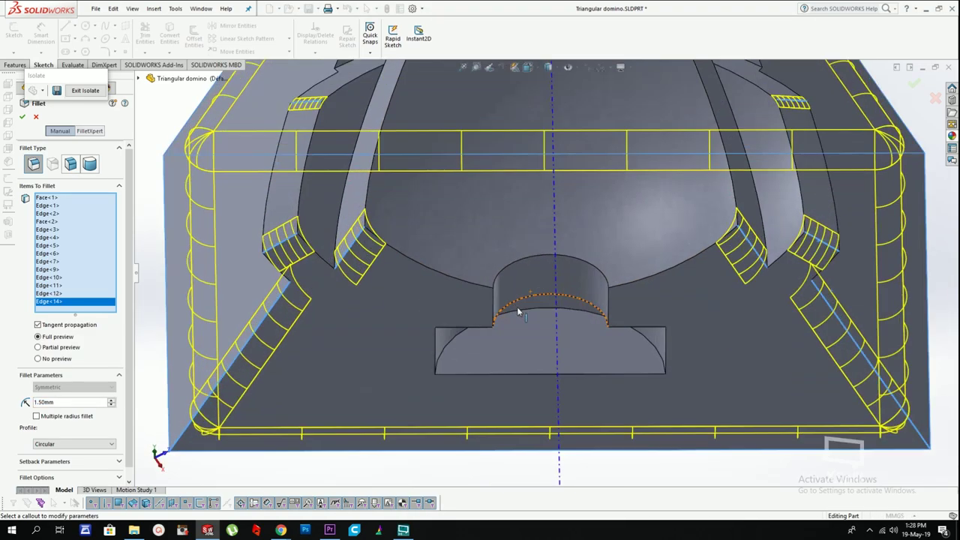
scroll(544, 273, "up", 6)
key("Return")
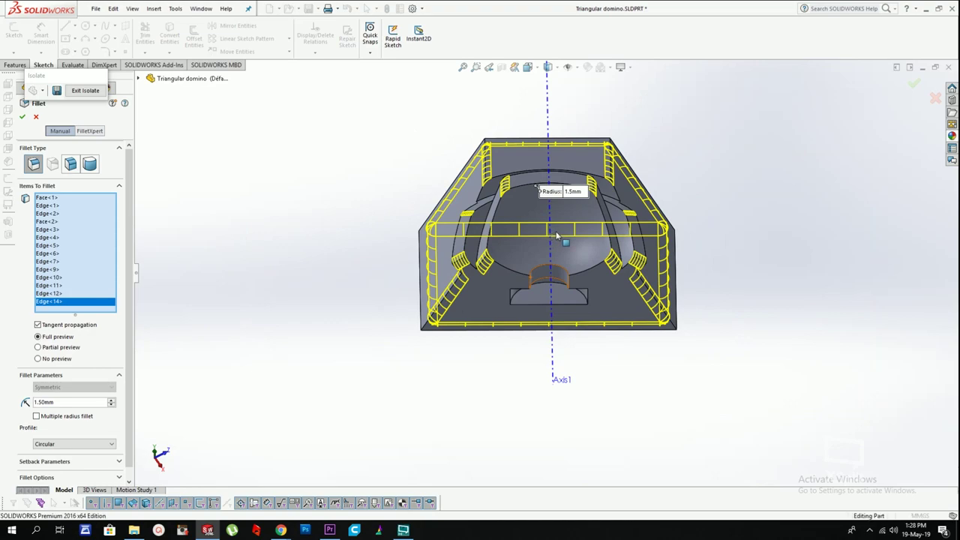
key("Return")
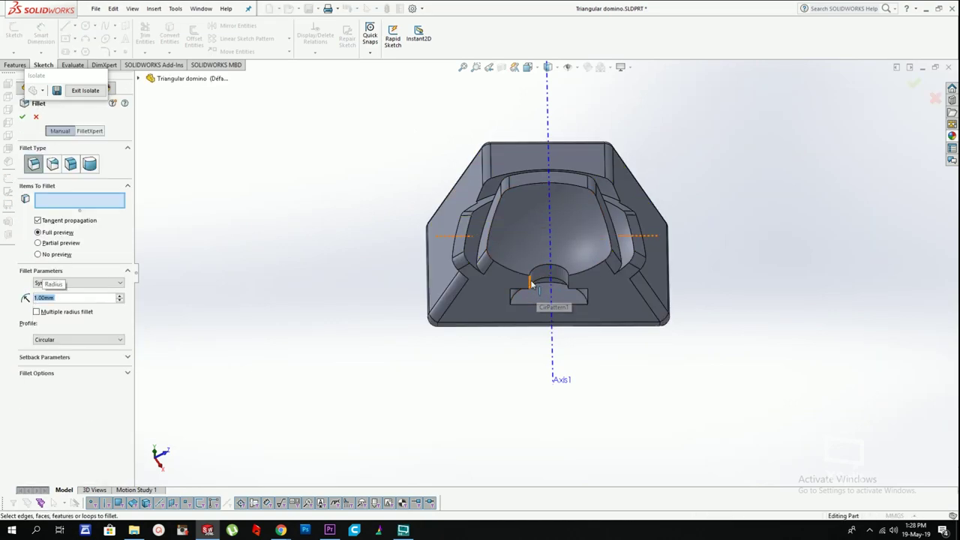
Step: Fillet the two short edges at the underside notch's neck and the two at its slot ends with a 1 mm radius
left_click(530, 282)
left_click(569, 283)
left_click(588, 298)
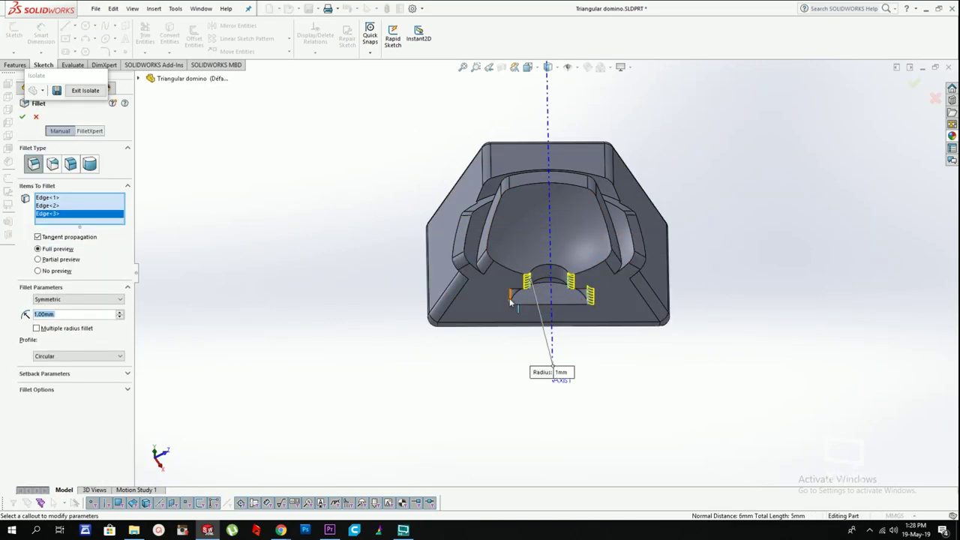
left_click(511, 299)
key("Return")
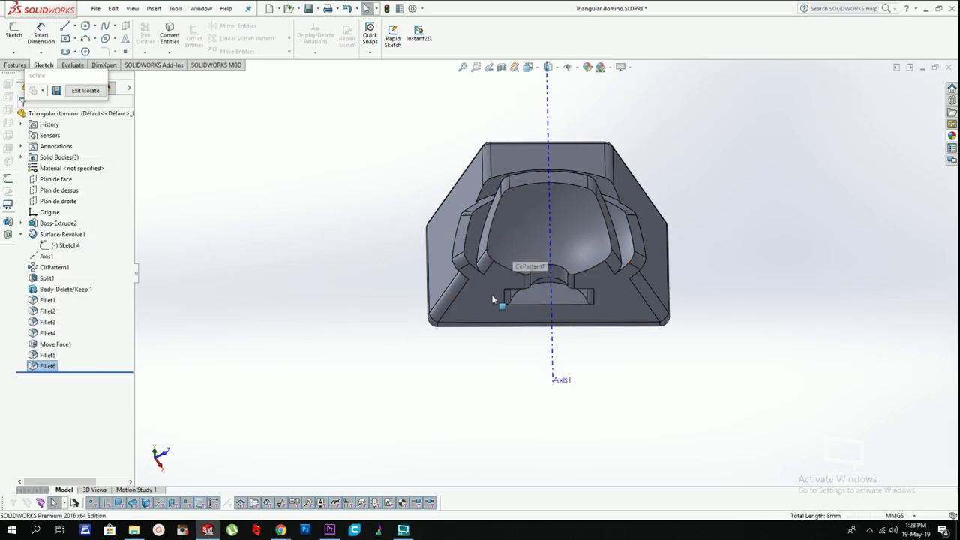
key("Return")
left_click(489, 297)
middle_click_drag(574, 240, 559, 394)
scroll(561, 278, "down", 3)
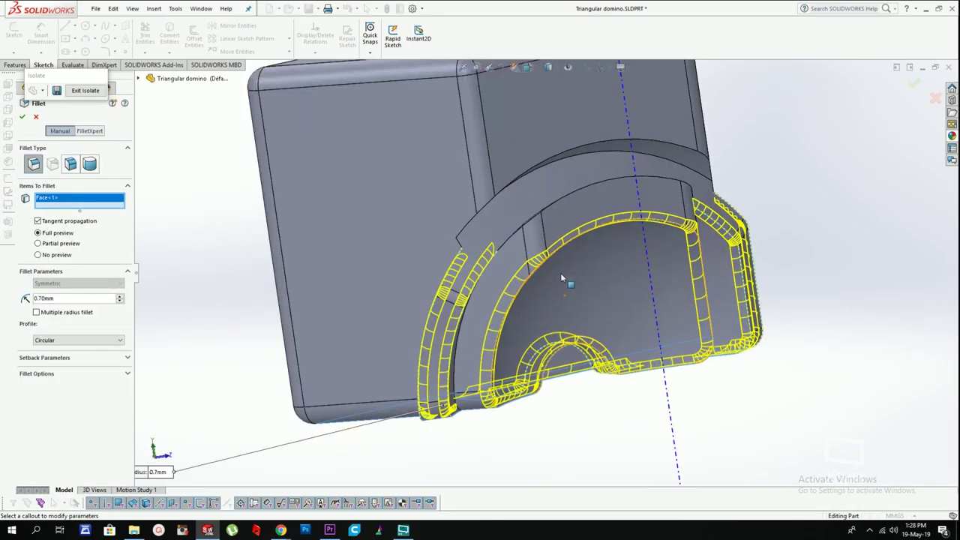
left_click(535, 222)
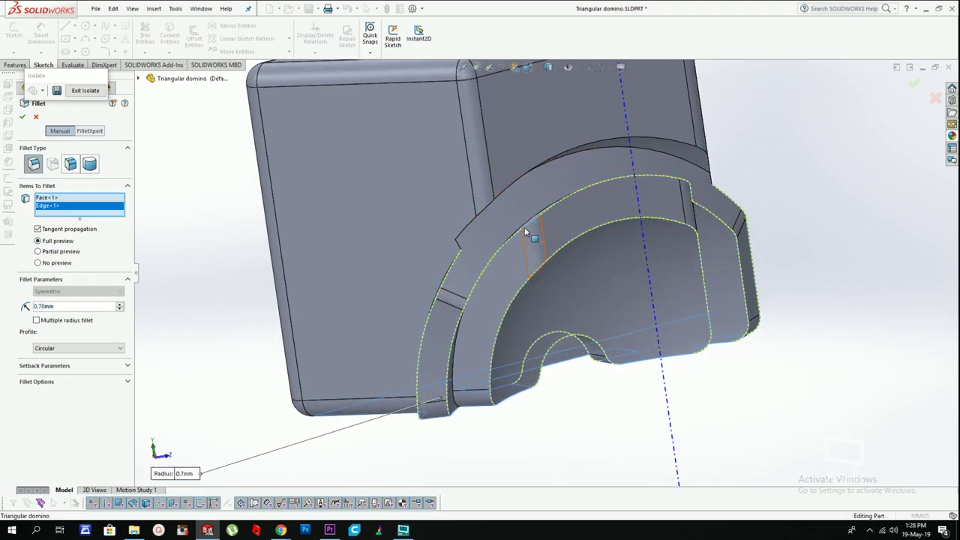
left_click(641, 231)
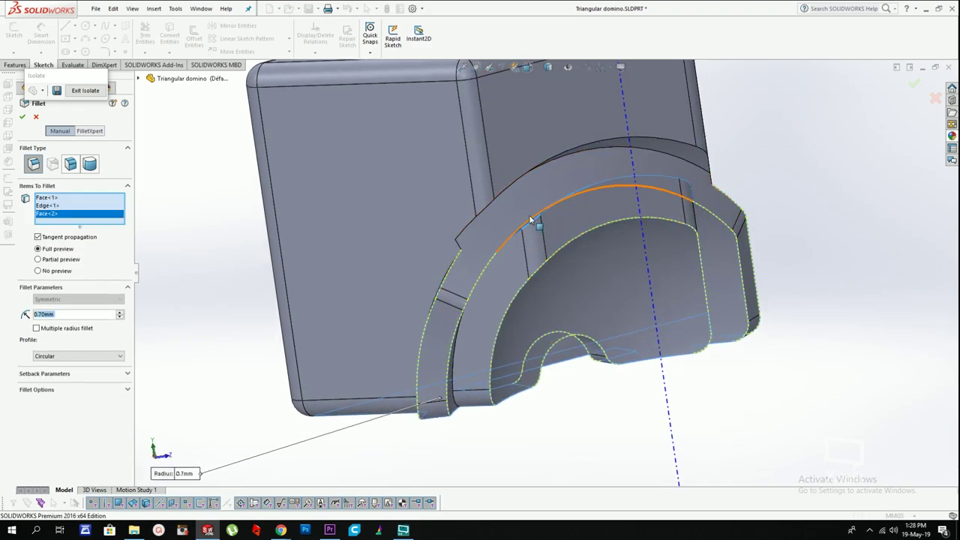
middle_click_drag(530, 217, 559, 236)
left_click(559, 235)
left_click(546, 228)
right_click(559, 235)
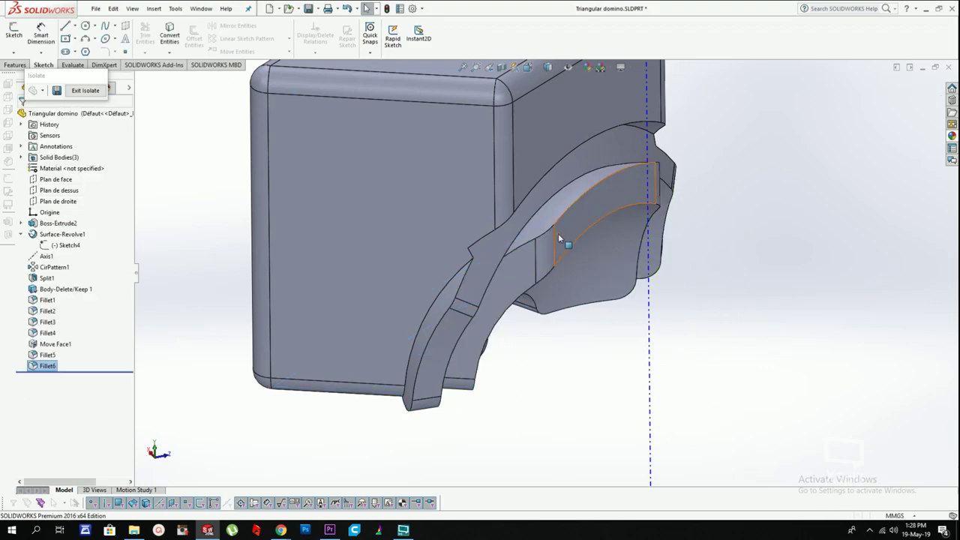
Step: Offset the thin crescent-shaped ledge face beneath the curved flange by 0.001 mm in the flipped direction with Move Face
scroll(528, 238, "down", 6)
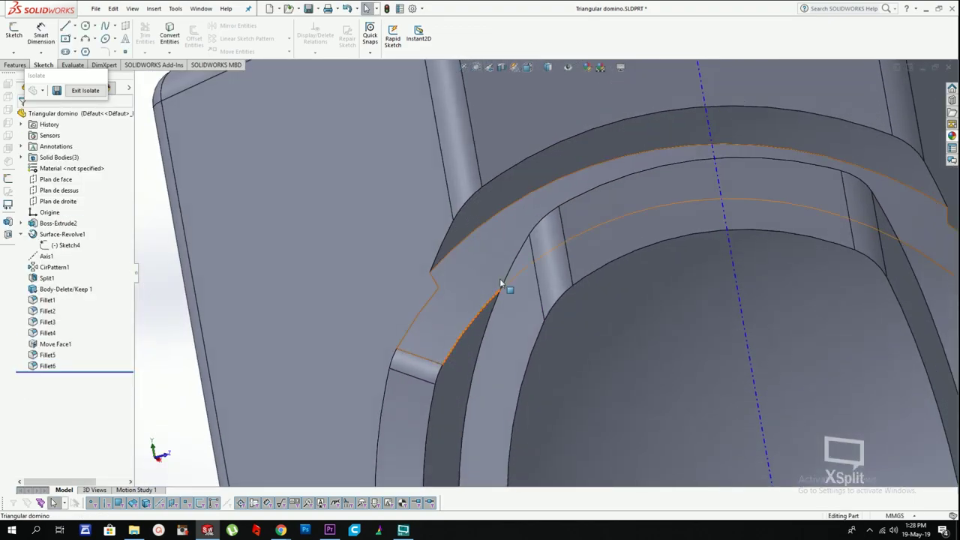
left_click(498, 295)
left_click(507, 279)
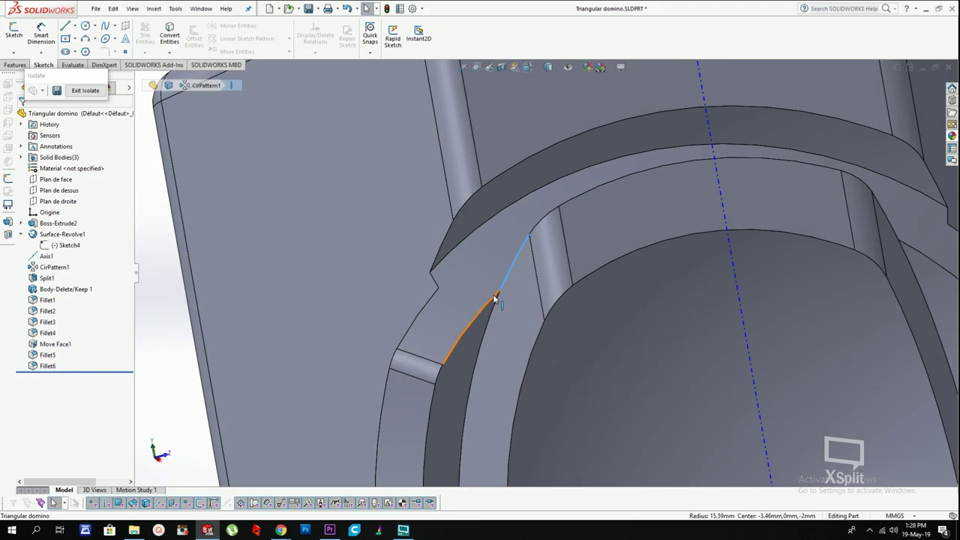
left_click(495, 295, "ctrl")
scroll(489, 279, "up", 1)
middle_click_drag(489, 277, 449, 113)
left_click(575, 268)
left_click(153, 9)
mouse_move(215, 112)
left_click(291, 138)
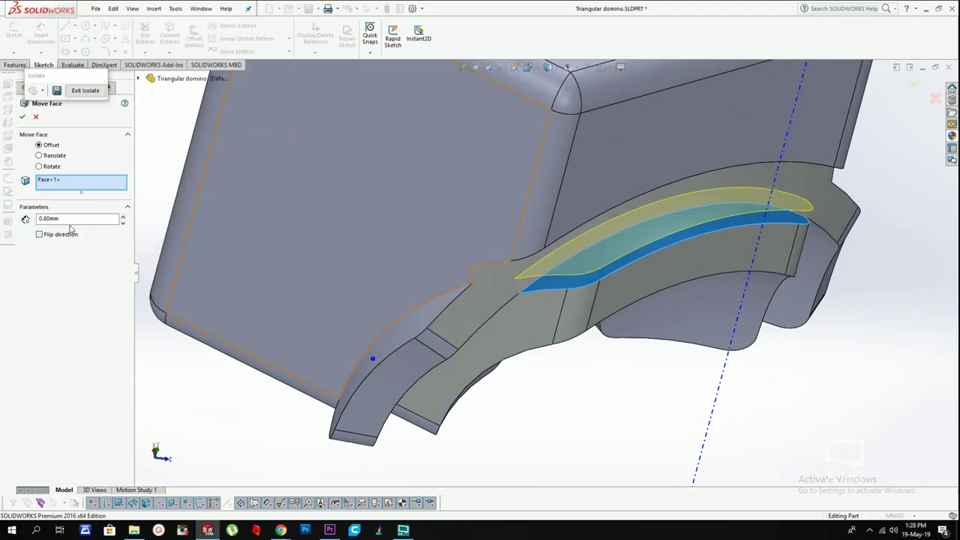
left_click(64, 232)
key("Return")
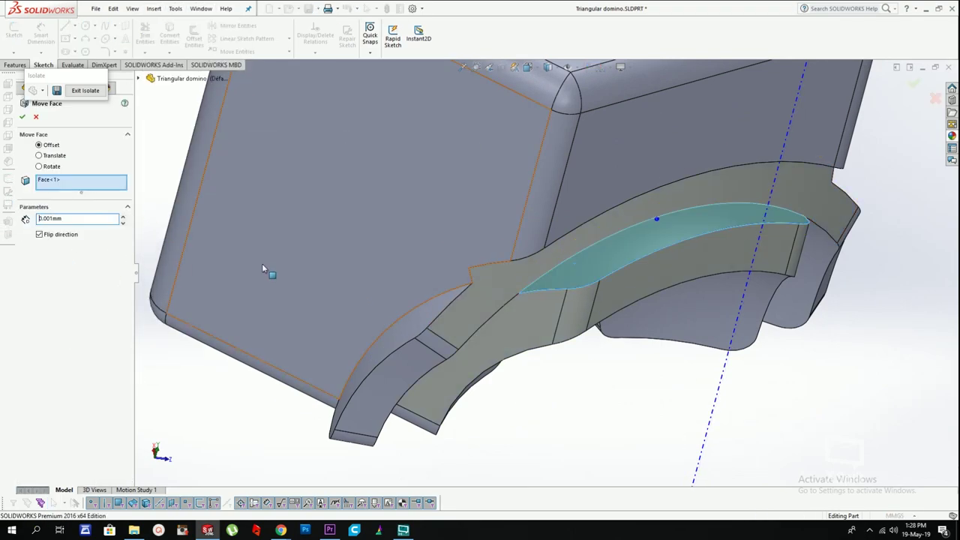
left_click(23, 118)
Step: Set up a 0.70 mm fillet on the cavity's rounded corner face, the flange's two corner faces and three outer flange edges
left_click(154, 9)
mouse_move(168, 50)
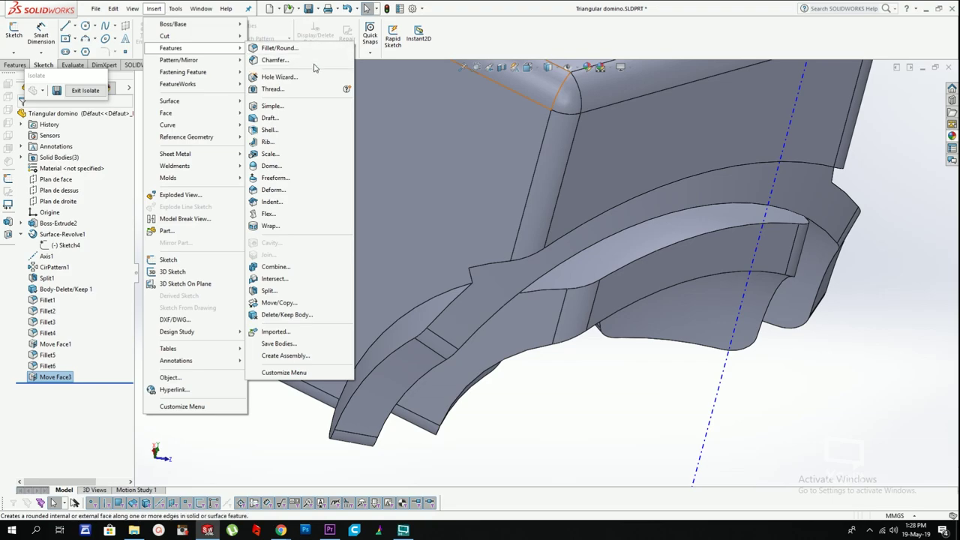
left_click(259, 49)
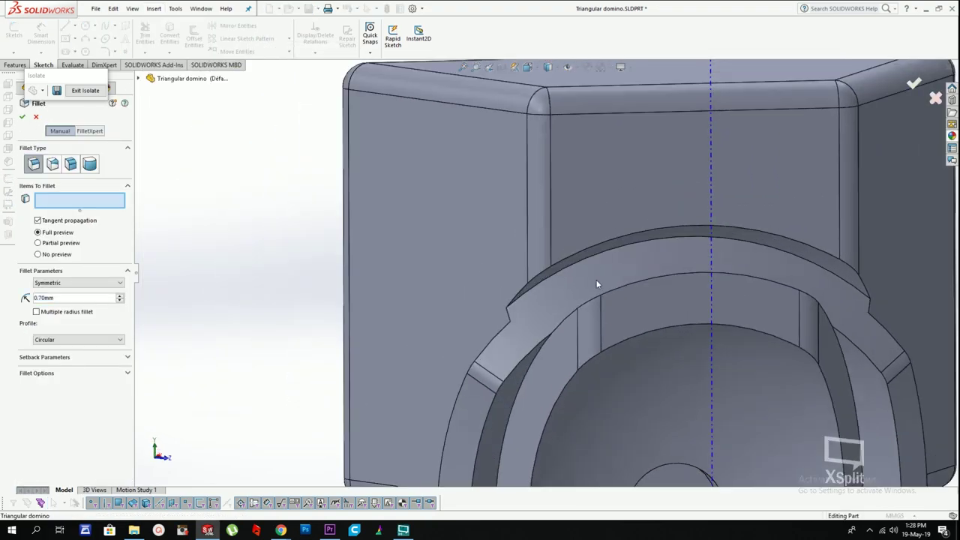
left_click(605, 332)
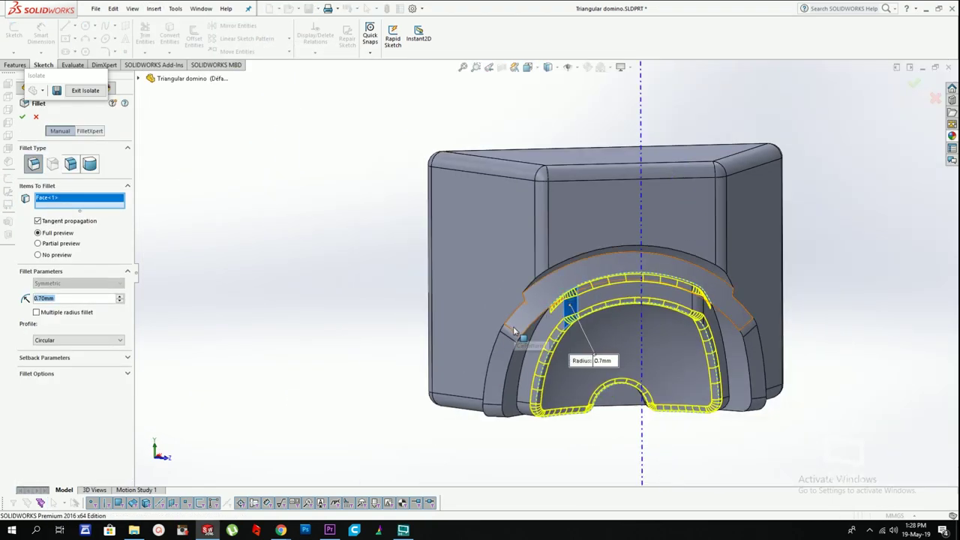
left_click(513, 327)
left_click(757, 324)
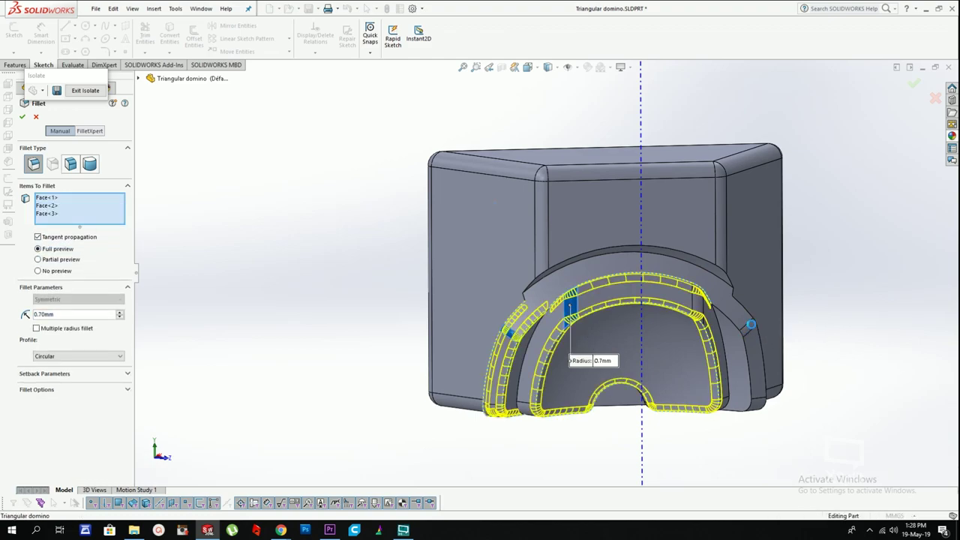
left_click(733, 291)
left_click(537, 289)
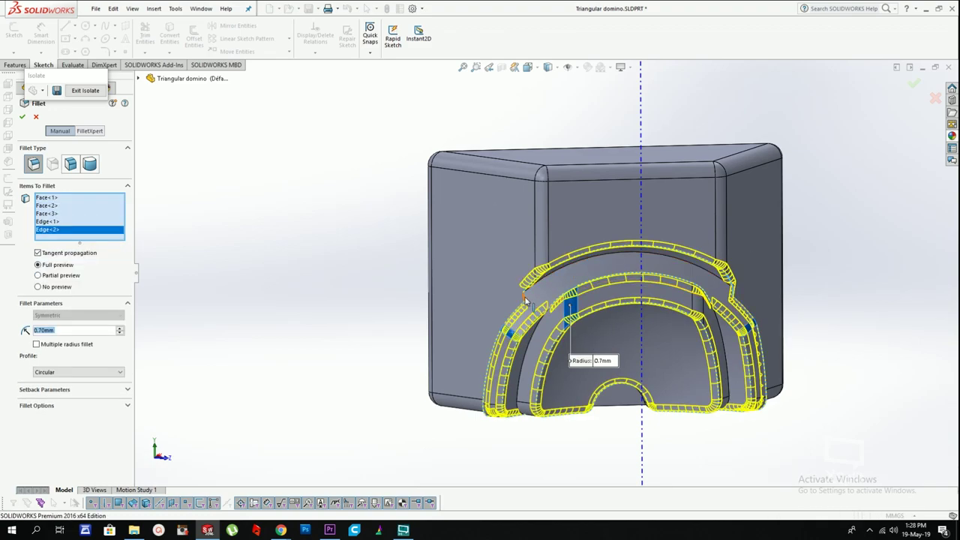
left_click(525, 300)
Step: Add two edges of the underside slot to the fillet selection and apply the 0.70 mm fillet
scroll(581, 332, "up", 3)
middle_click_drag(582, 330, 585, 158)
scroll(590, 207, "down", 2)
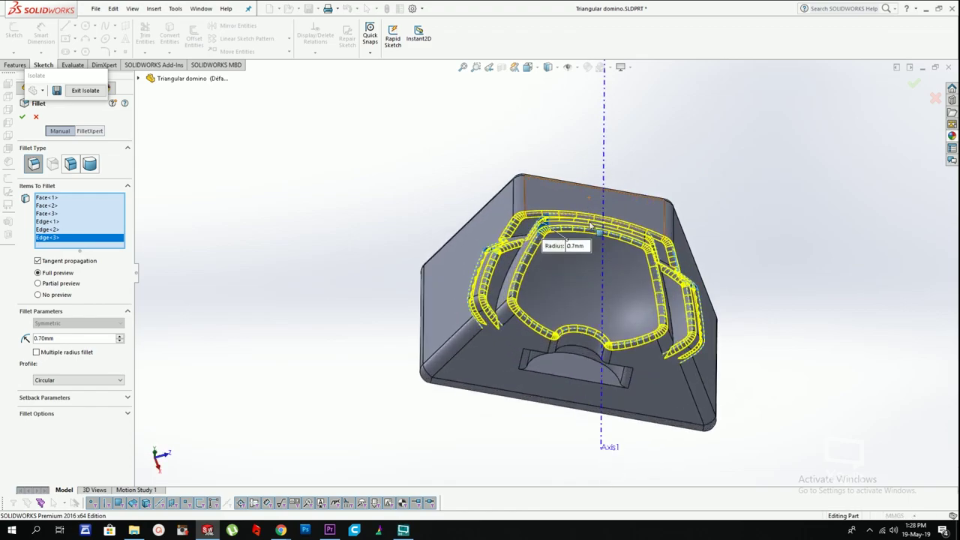
left_click(540, 354)
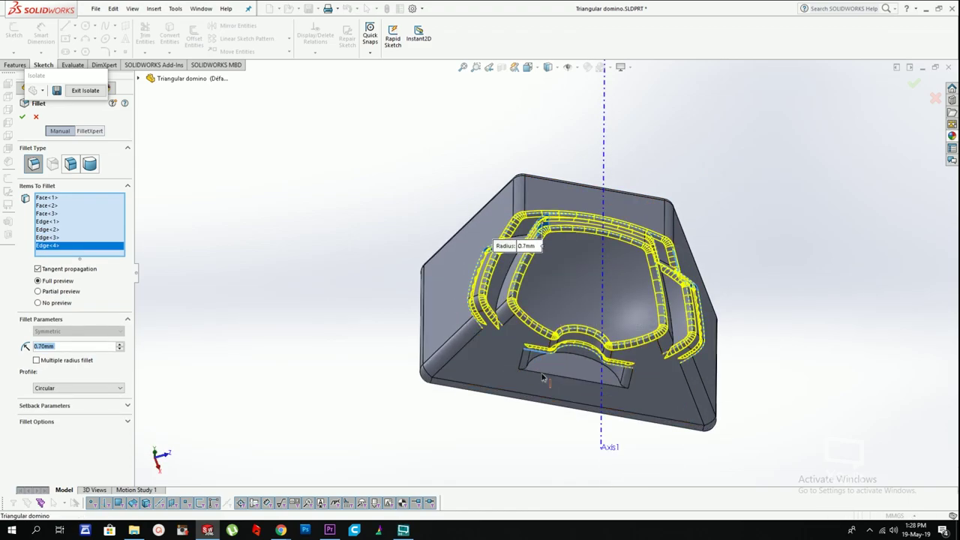
left_click(542, 373)
scroll(562, 293, "down", 1)
middle_click_drag(565, 254, 591, 203)
right_click(624, 365)
scroll(592, 203, "down", 3)
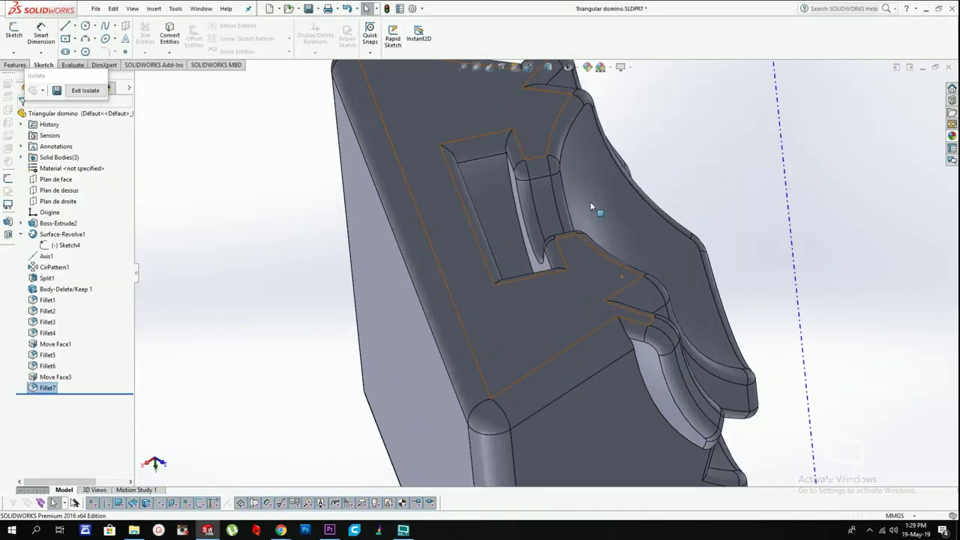
Step: Roll the model back to before Fillet1 and start a Move Face offset on the underside slot's thin curved wall
right_click(44, 300)
left_click(78, 270)
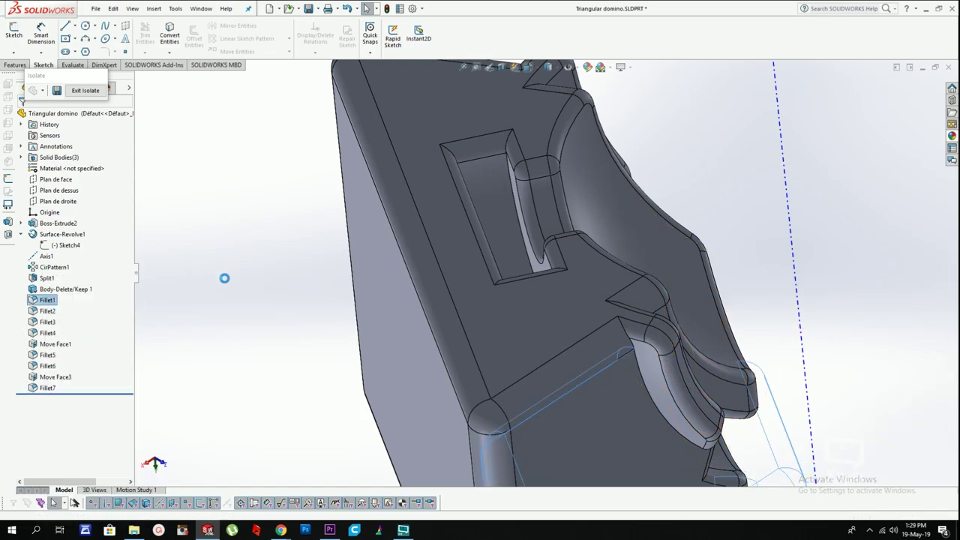
left_click(516, 199)
left_click(152, 10)
mouse_move(175, 113)
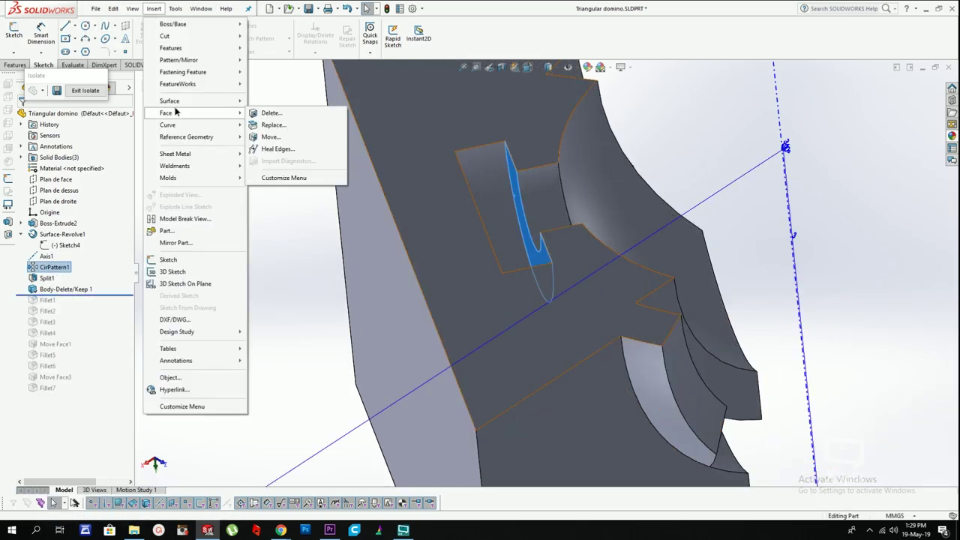
left_click(269, 137)
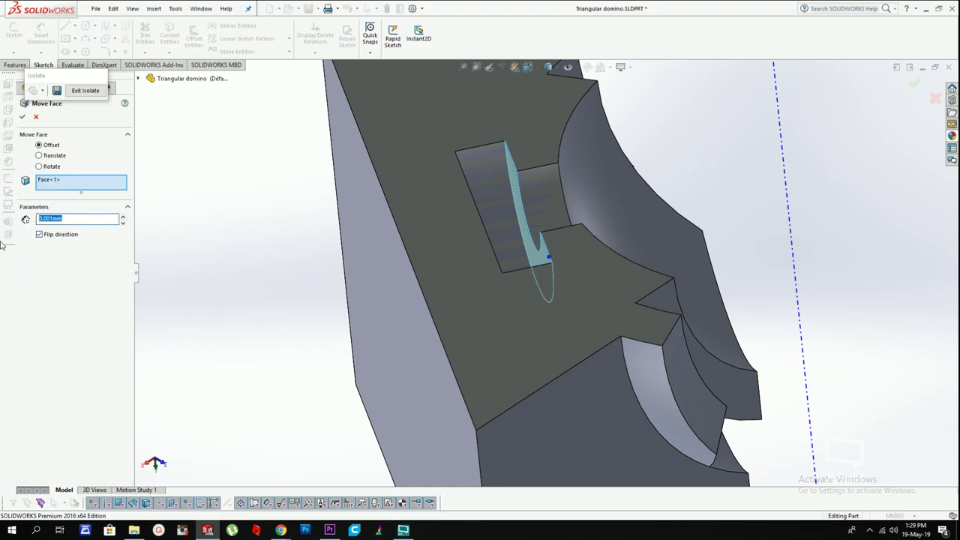
Step: Add the slot's curved inner face and the neck's faces to the selection and offset them 0.20 mm in the flipped direction
left_click(471, 201)
left_click(492, 204)
left_click(448, 213)
middle_click_drag(448, 213, 400, 260)
left_click(490, 215)
left_click(565, 211)
scroll(563, 252, "up", 3)
middle_click_drag(564, 253, 630, 245)
scroll(597, 271, "down", 3)
middle_click_drag(596, 271, 519, 228)
scroll(553, 228, "up", 4)
key("Return")
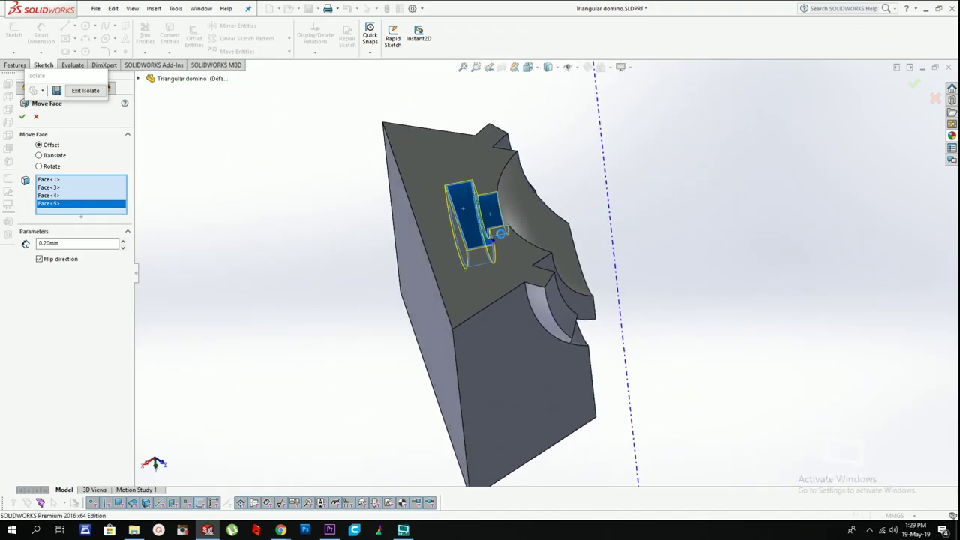
Step: Roll the feature history forward to the end and check the filleted block from several sides
right_click(49, 404)
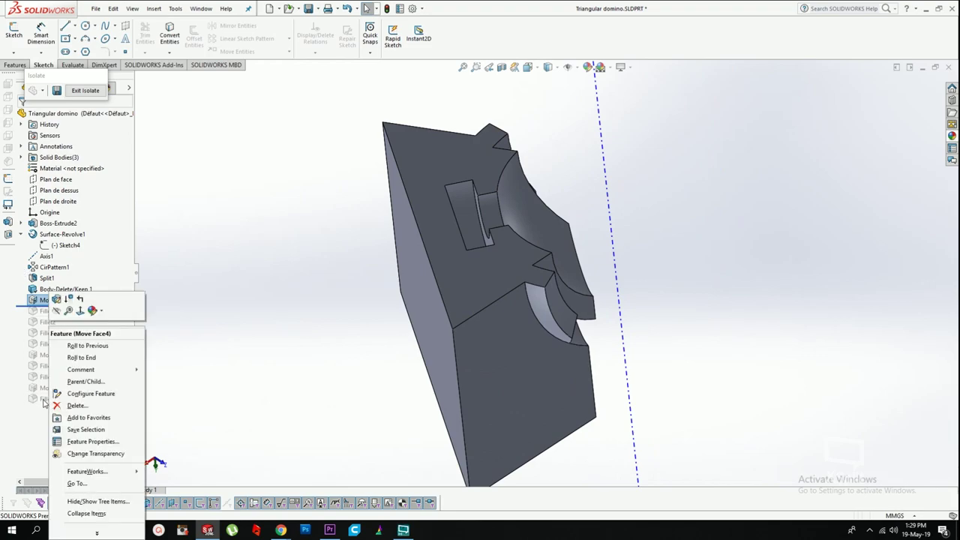
right_click(44, 399)
left_click(62, 409)
middle_click_drag(537, 182, 622, 328)
scroll(601, 334, "up", 5)
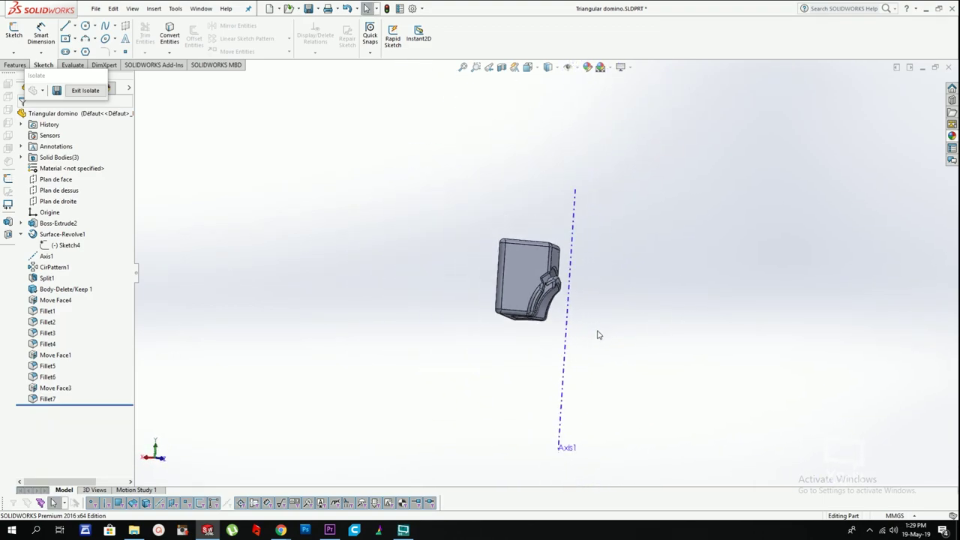
scroll(600, 334, "down", 6)
middle_click_drag(417, 191, 414, 229)
scroll(242, 156, "up", 3)
Step: Exit the isolated view and hide the filleted corner block so the central piece is exposed
left_click(95, 94)
middle_click_drag(461, 176, 455, 218)
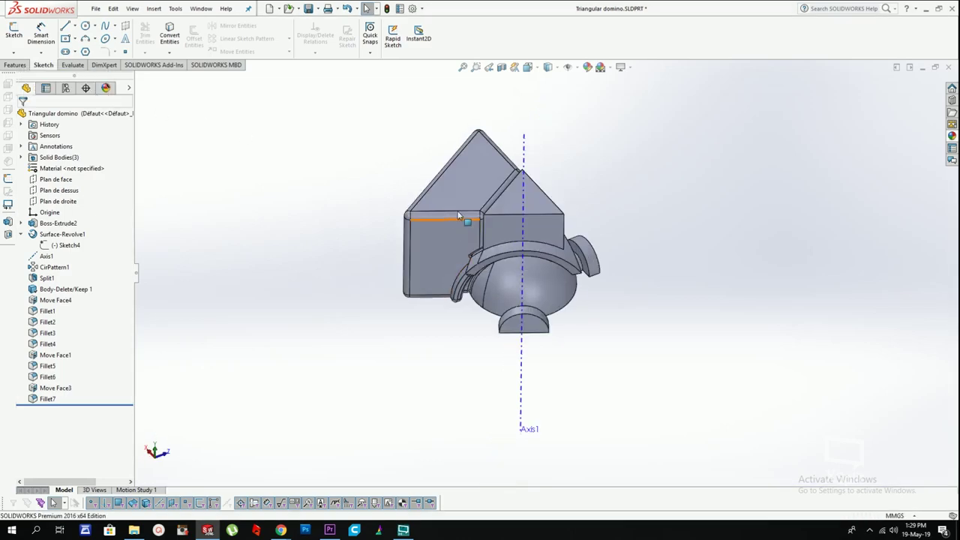
right_click(459, 206)
left_click(467, 194)
middle_click_drag(444, 315, 480, 297)
scroll(469, 294, "down", 3)
Step: Set up a 0.80 mm Move Face offset in the flipped direction on the upper faces of the central piece's two arched arms
left_click(154, 9)
mouse_move(176, 51)
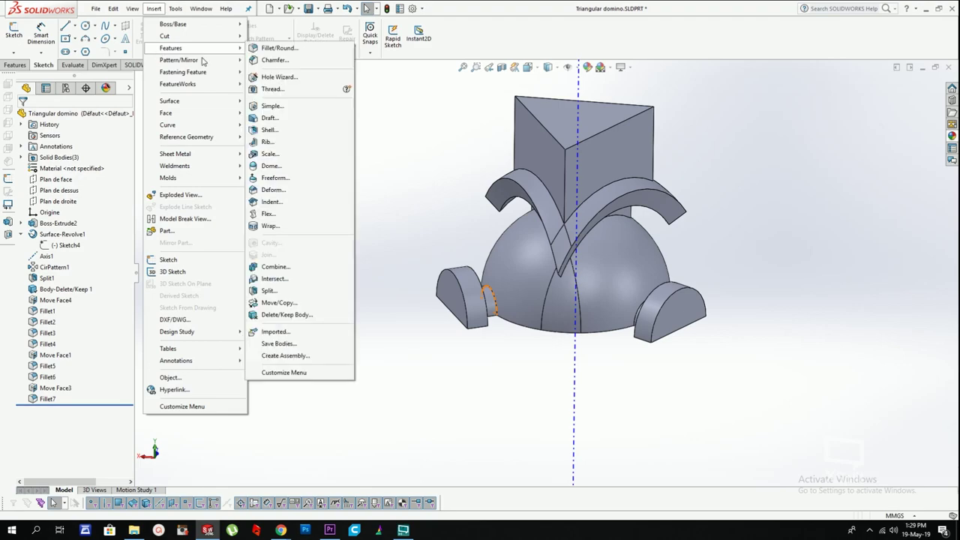
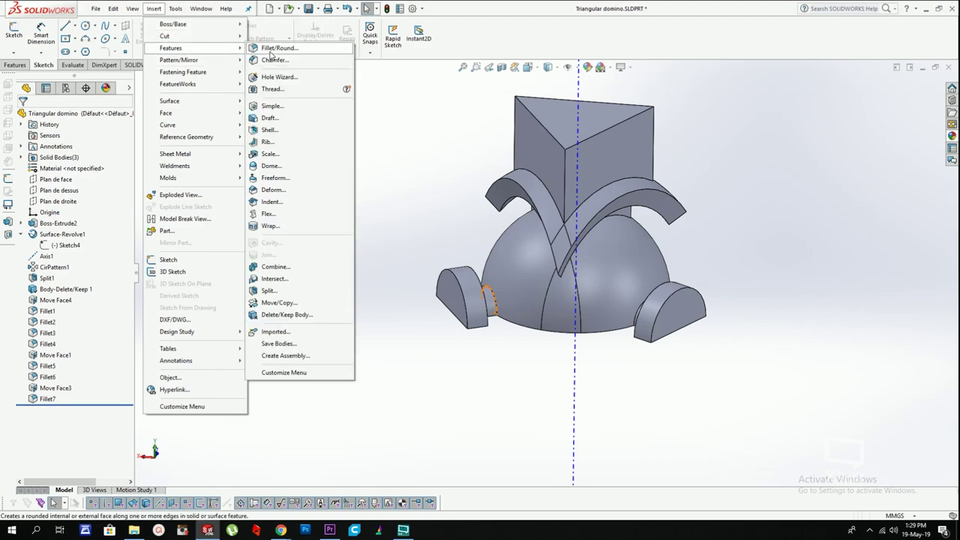
mouse_move(187, 120)
left_click(305, 143)
middle_click_drag(589, 229, 721, 160)
left_click(538, 210)
left_click(522, 196)
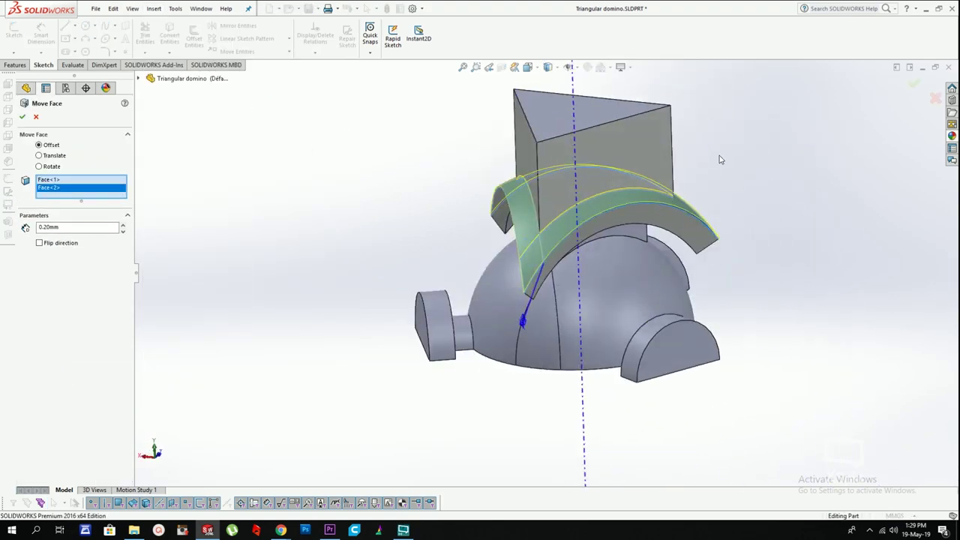
left_click(60, 243)
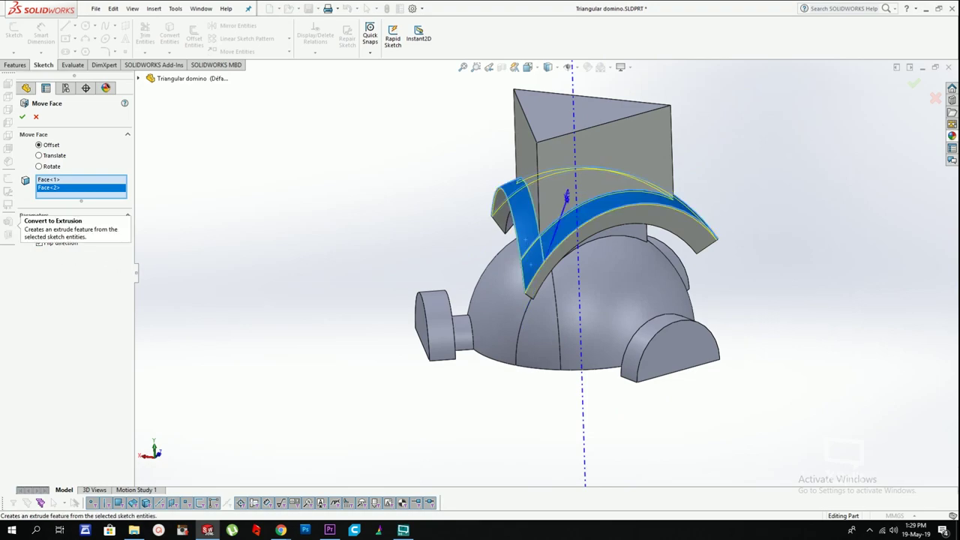
Step: Try including the dome's faces in the selection, deselect them, and apply the 0.80 mm offset to the arched arms
left_click(498, 302)
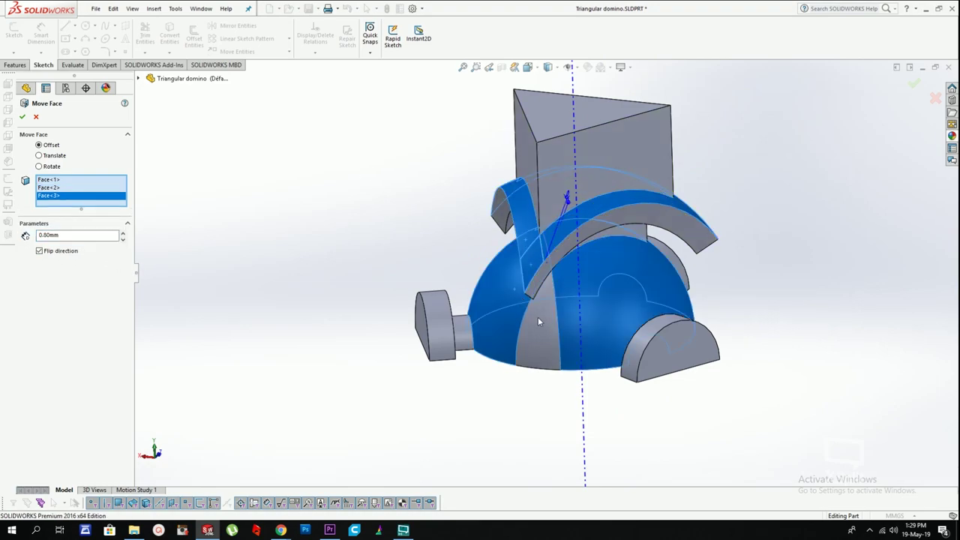
left_click(537, 315)
middle_click_drag(565, 319, 654, 222)
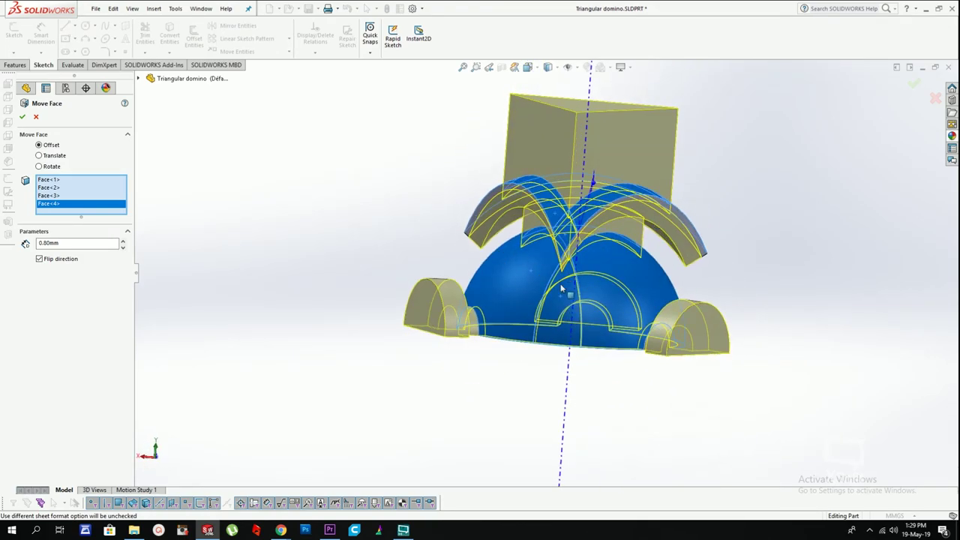
left_click(554, 336)
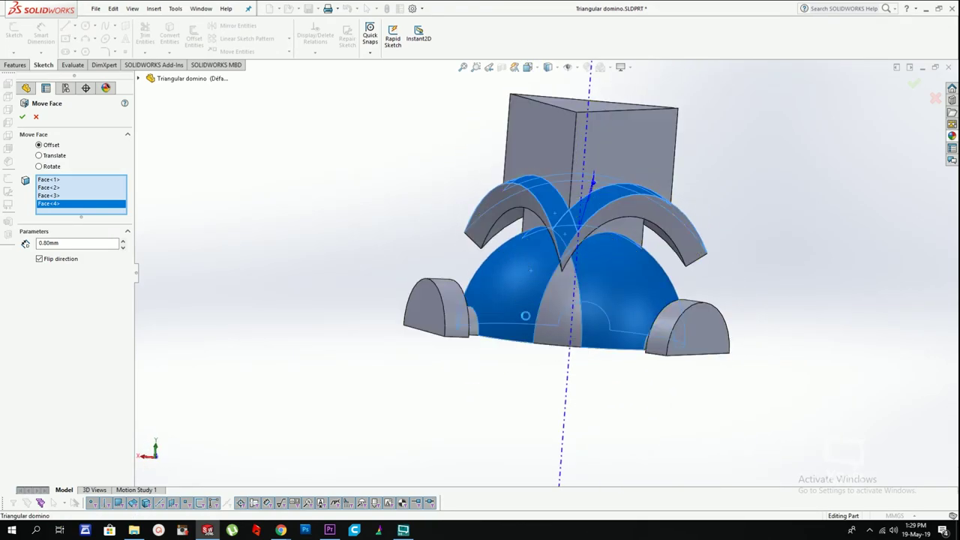
left_click(560, 275)
key("Return")
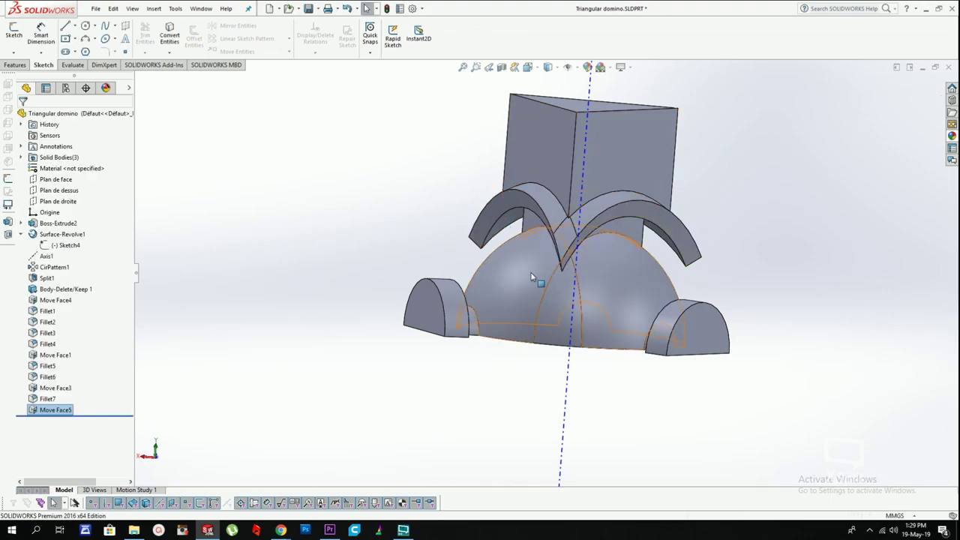
Step: Offset the central piece's dome faces by 1.50 mm in the flipped direction with Move Face
key("Return")
left_click(551, 328)
left_click(523, 295)
left_click(69, 240)
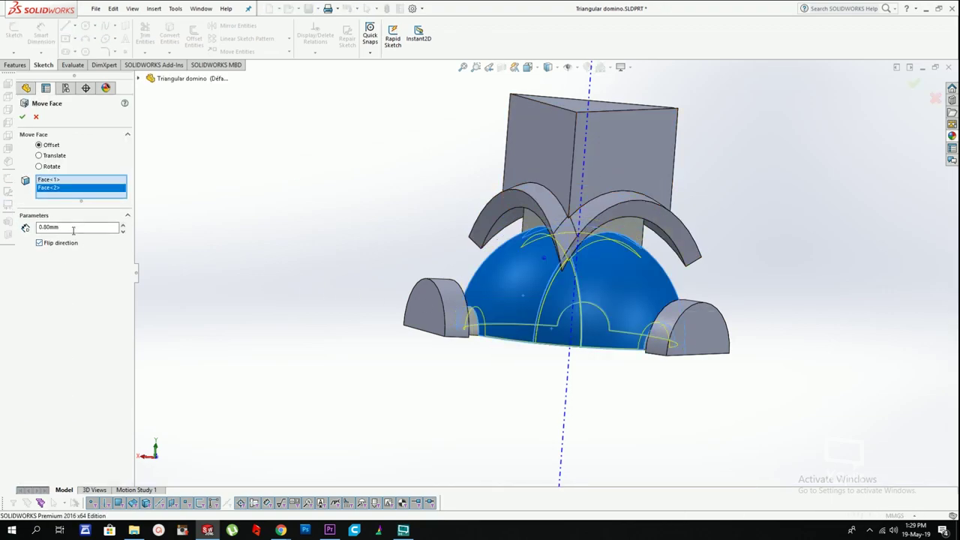
key("Return")
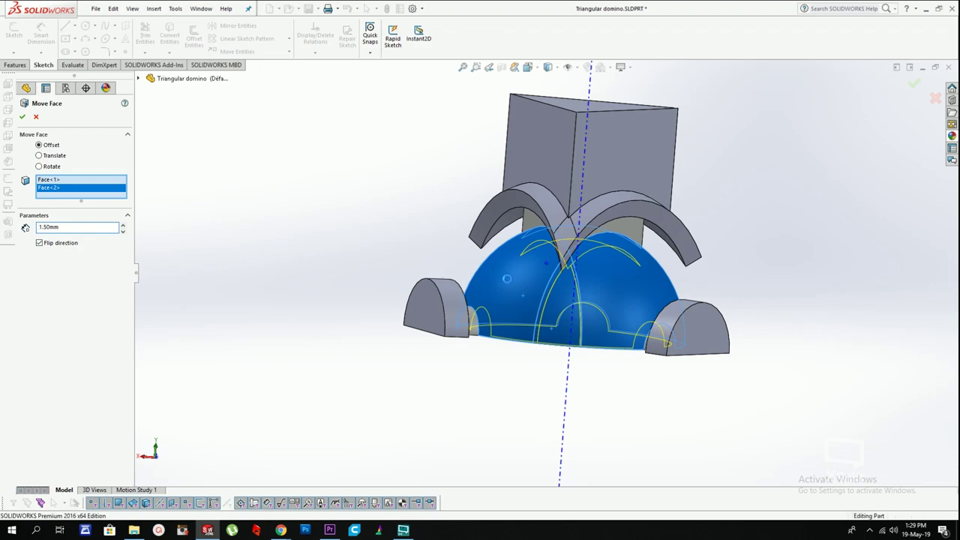
Step: Set up a 0.20 mm Move Face offset in the flipped direction on the three side faces of the neck above the dome
scroll(544, 290, "up", 1)
middle_click_drag(541, 289, 546, 313)
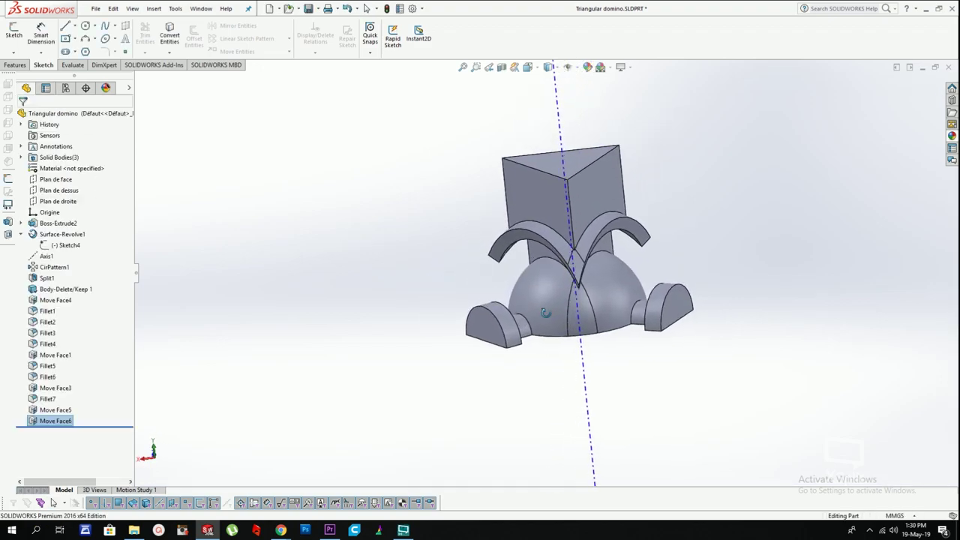
scroll(549, 273, "down", 3)
middle_click_drag(549, 244, 535, 210)
key("Return")
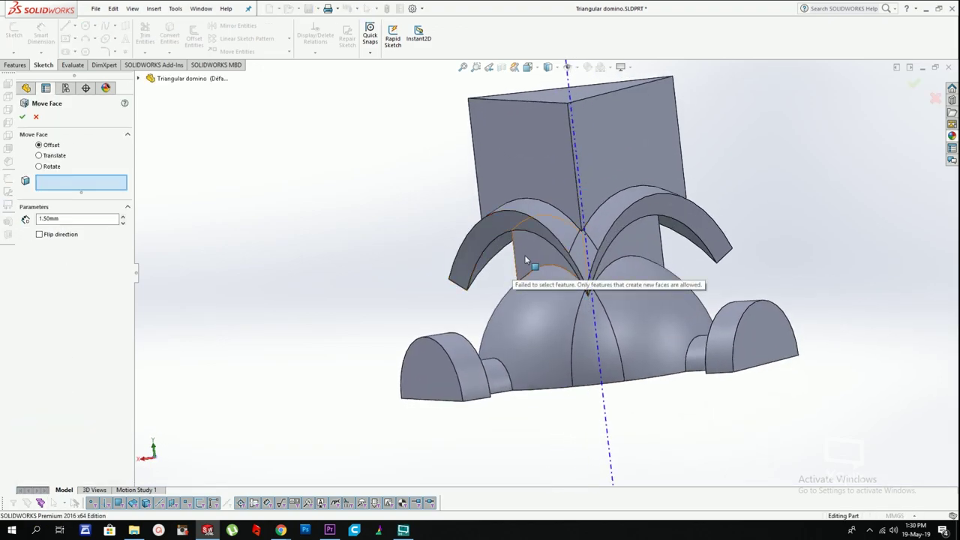
middle_click_drag(528, 258, 496, 242)
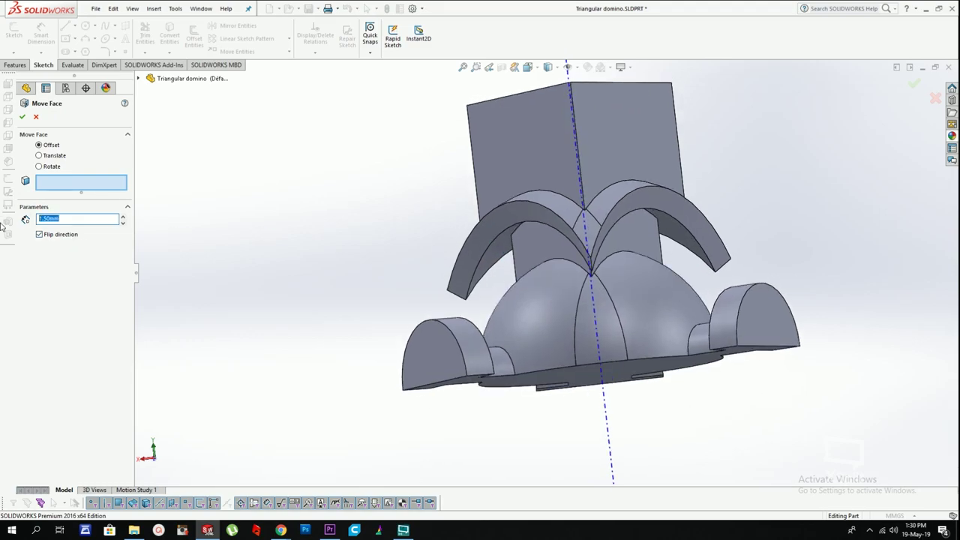
left_click(527, 258)
left_click(639, 247)
middle_click_drag(639, 247, 428, 240)
left_click(609, 256)
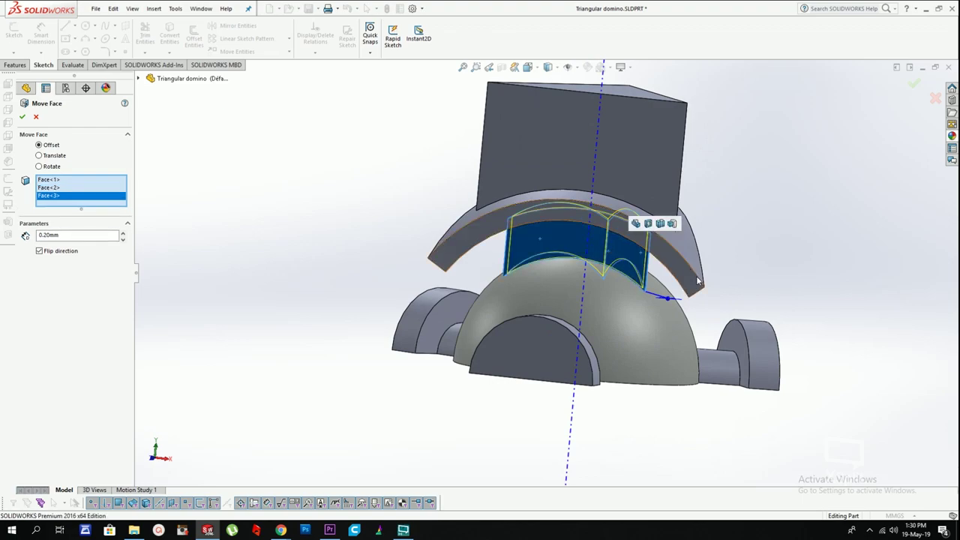
Step: Try adding the outer side faces of the three arched arms to the neck's 0.20 mm offset selection
middle_click_drag(688, 282, 673, 205)
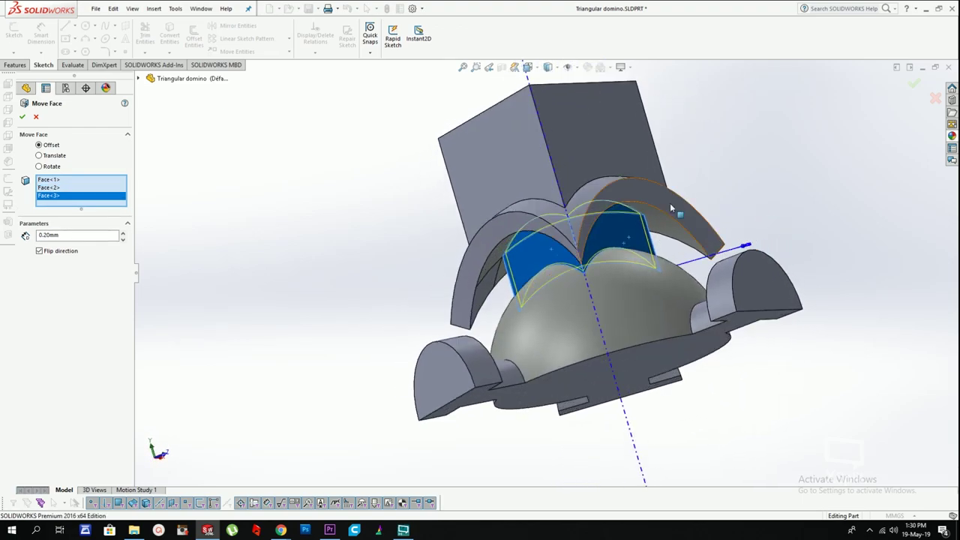
left_click(697, 223)
left_click(698, 222)
middle_click_drag(691, 207, 642, 233)
scroll(638, 244, "down", 3)
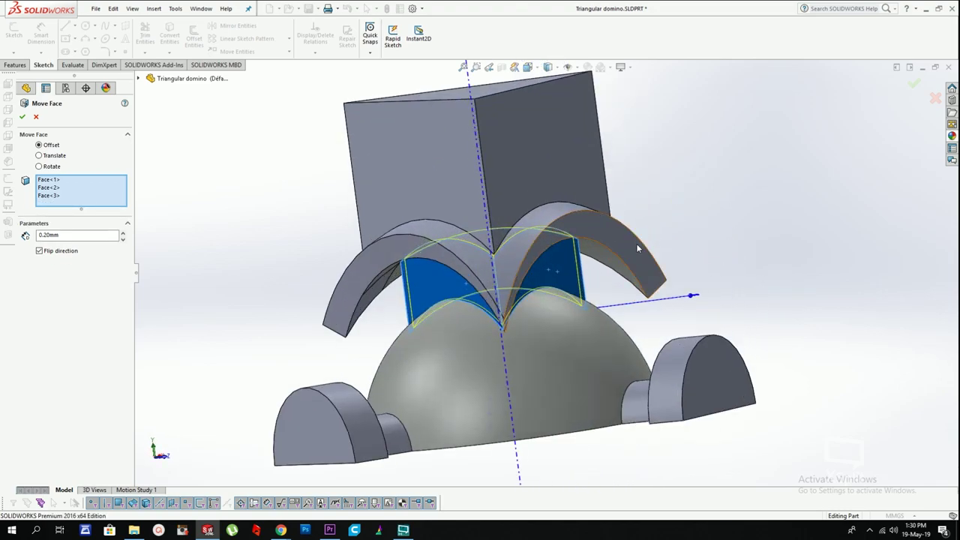
scroll(617, 294, "up", 3)
middle_click_drag(602, 295, 620, 303)
scroll(597, 272, "down", 3)
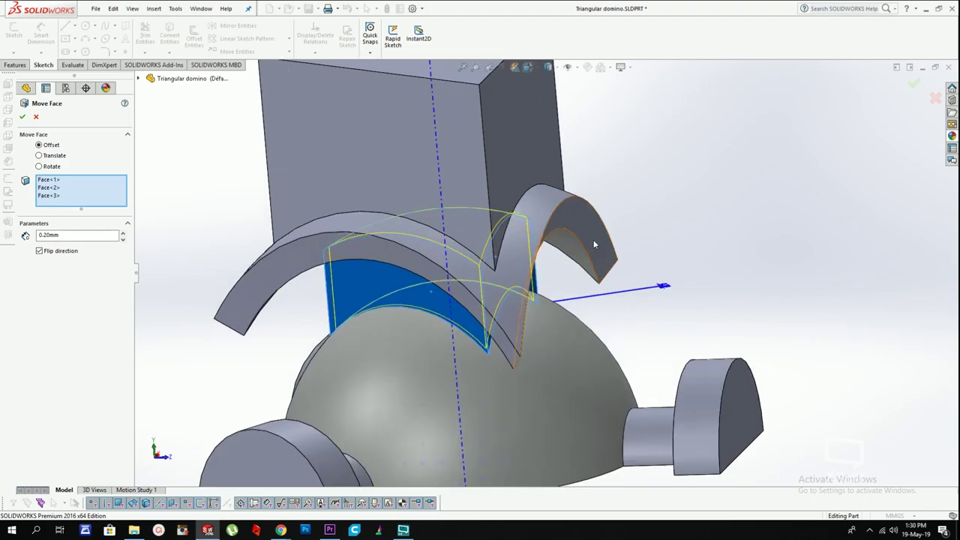
left_click(594, 242)
left_click(254, 275)
middle_click_drag(253, 275, 386, 241)
left_click(192, 272)
scroll(313, 282, "up", 3)
middle_click_drag(313, 283, 275, 305)
scroll(325, 312, "down", 2)
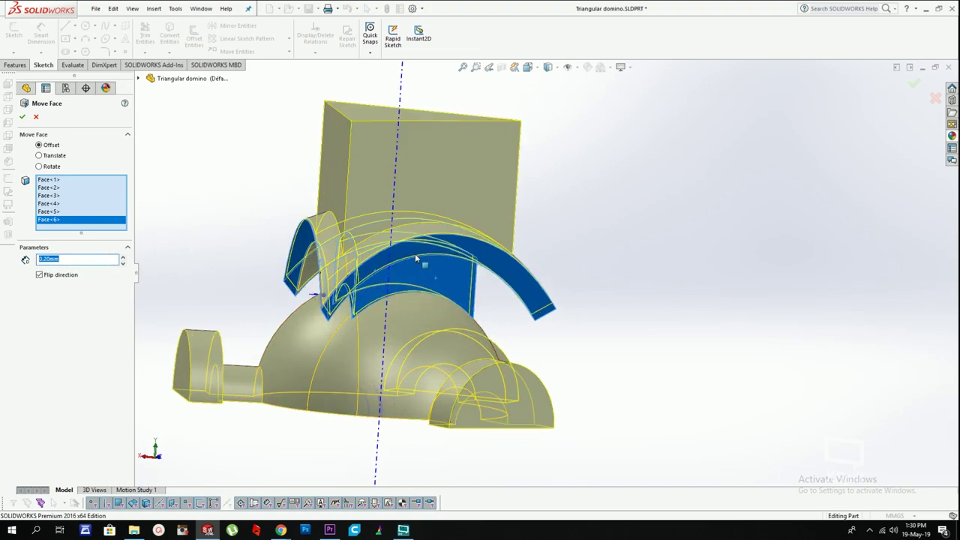
Step: Remove the arched arms' side faces from the selection and apply the 0.20 mm offset to the neck faces only
left_click(526, 283)
left_click(303, 243)
middle_click_drag(442, 266, 339, 268)
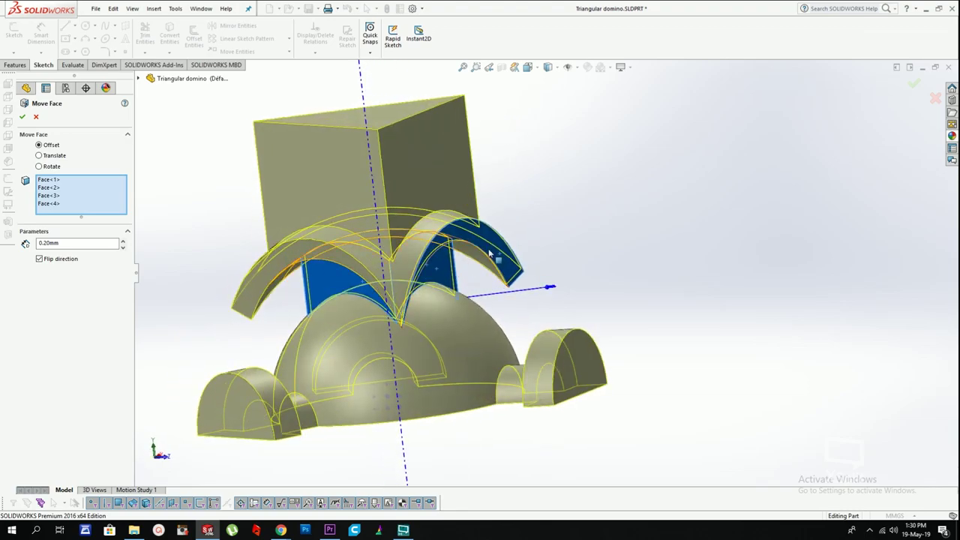
left_click(507, 261)
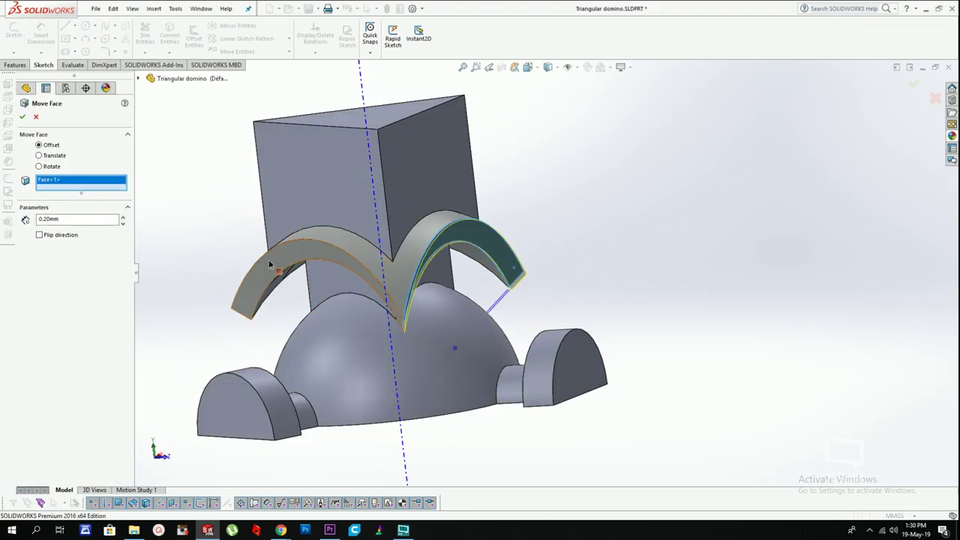
Step: Offset the outer side faces of the three arched arms by 0.15 mm in the flipped direction with Move Face
left_click(269, 263)
middle_click_drag(269, 262, 369, 255)
left_click(339, 249)
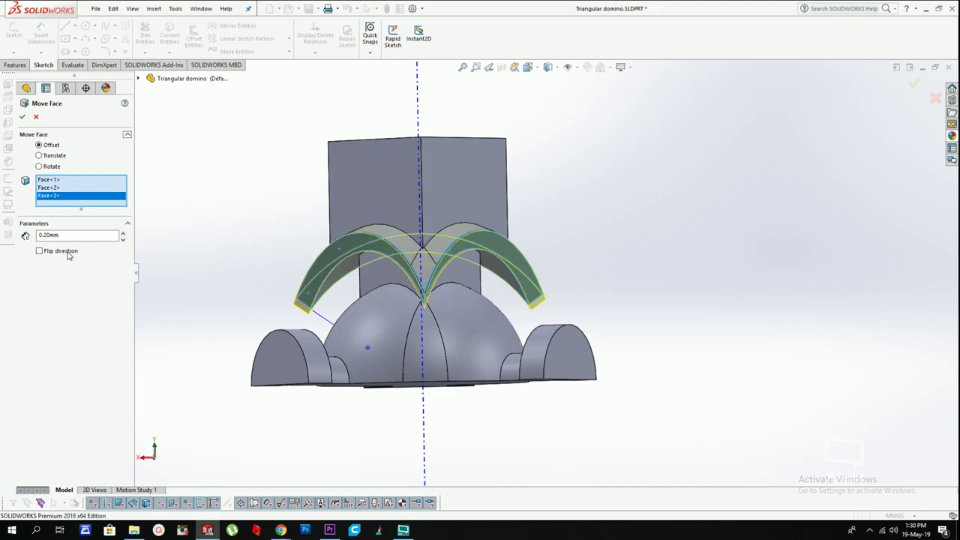
left_click(39, 251)
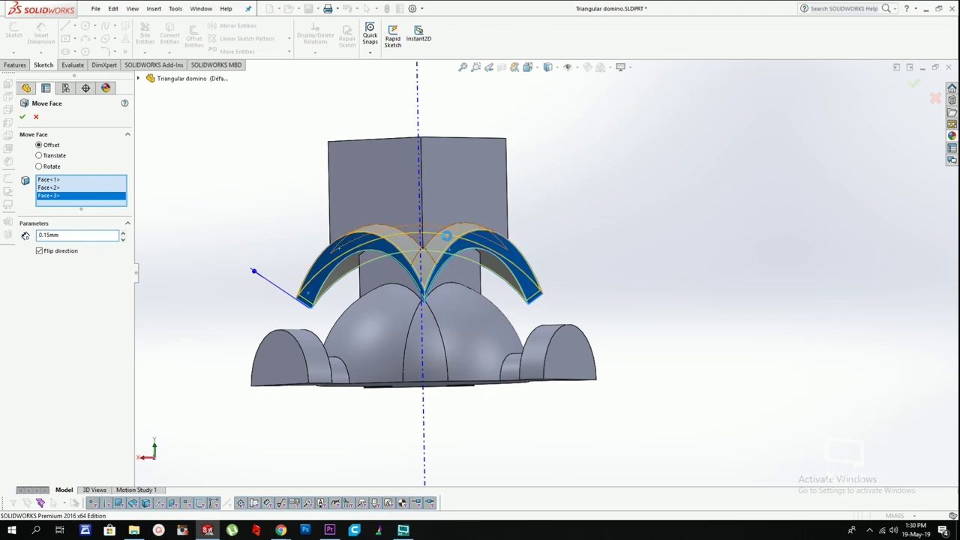
key("Return")
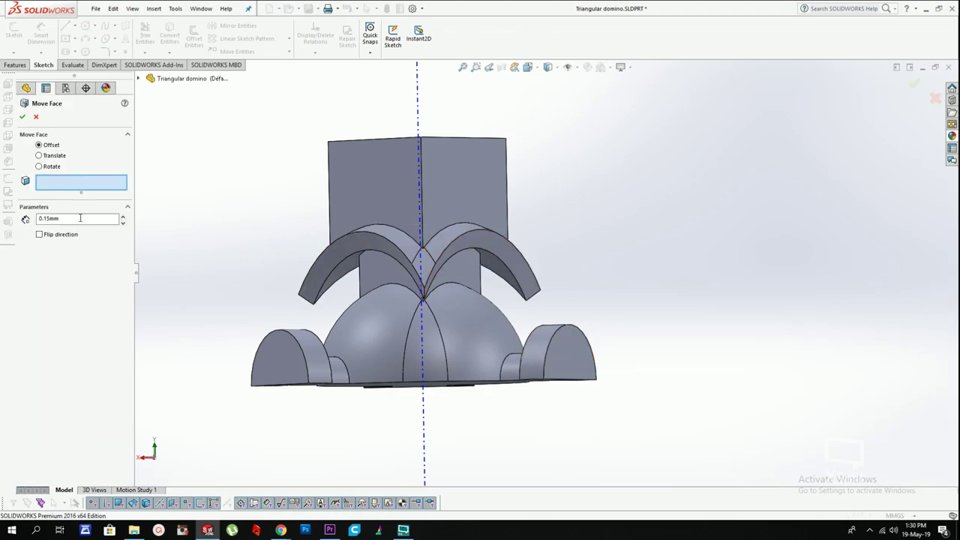
Step: Set up a 0.20 mm Move Face offset on the faces of the first half-round lug and its stem
left_click(540, 333)
mouse_move(542, 333)
middle_mouse_down()
mouse_move(597, 359)
mouse_move(555, 341)
middle_mouse_up()
scroll(564, 348, "down", 5)
left_click(559, 349)
left_click(505, 350)
left_click(520, 346)
left_click(570, 340)
left_click(632, 332)
scroll(583, 343, "up", 4)
scroll(335, 347, "down", 4)
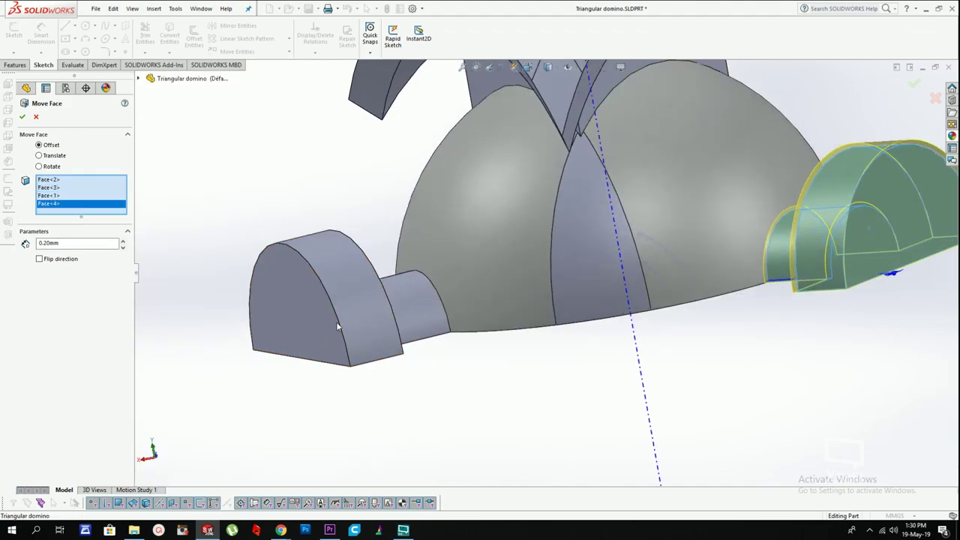
Step: Add the faces of the second half-round lug and its stem to the 0.20 mm offset selection
left_click(335, 326)
left_click(377, 319)
left_click(423, 313)
middle_click_drag(424, 313, 440, 297)
left_click(355, 317)
left_click(270, 288)
Step: Add the faces of the third half-round lug and its stem to the offset selection
scroll(275, 297, "up", 4)
scroll(485, 246, "down", 5)
left_click(418, 278)
left_click(459, 278)
left_click(515, 309)
left_click(561, 316)
scroll(525, 309, "up", 10)
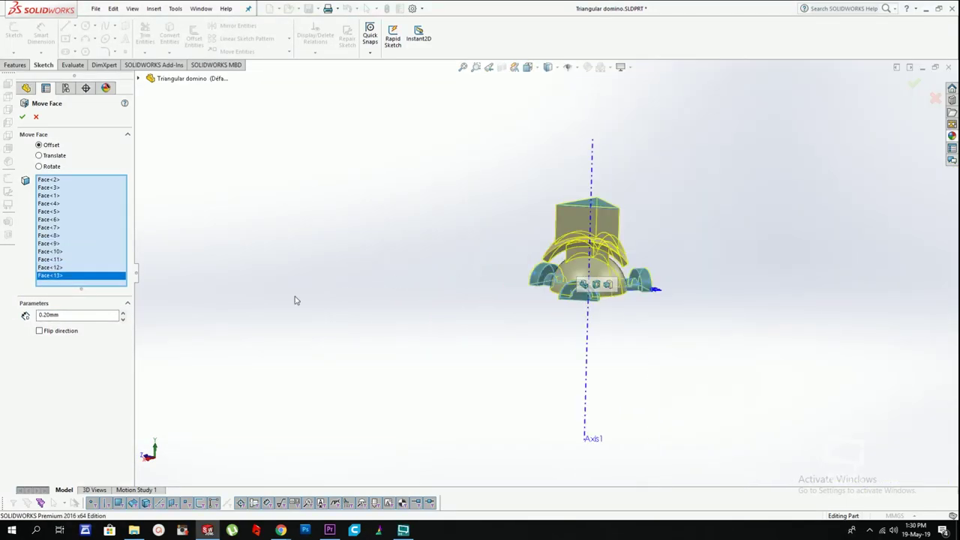
Step: Flip the offset direction, deselect the prism's triangular top face, and apply the 0.20 mm offset to the lugs and stems
left_click(74, 331)
scroll(667, 262, "down", 5)
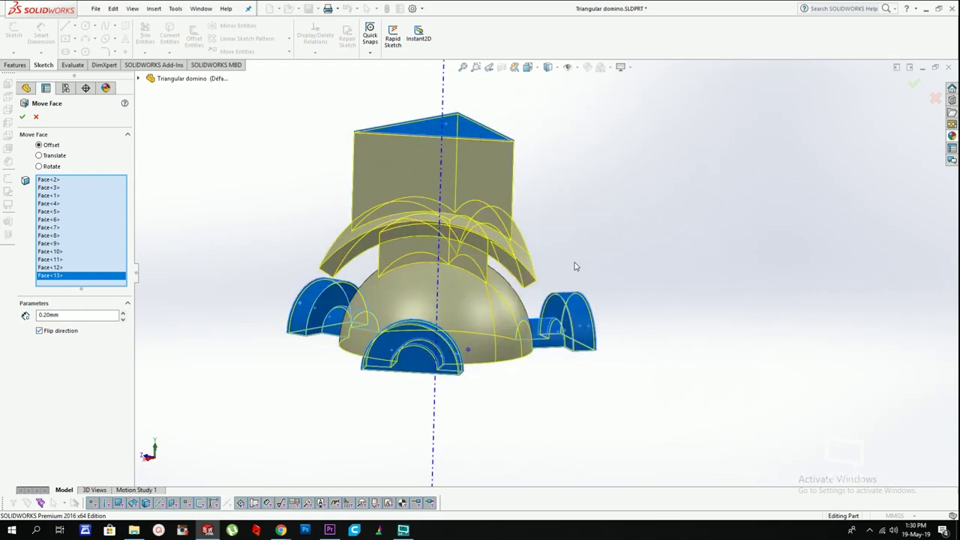
left_click(467, 127)
middle_click_drag(547, 199, 289, 308)
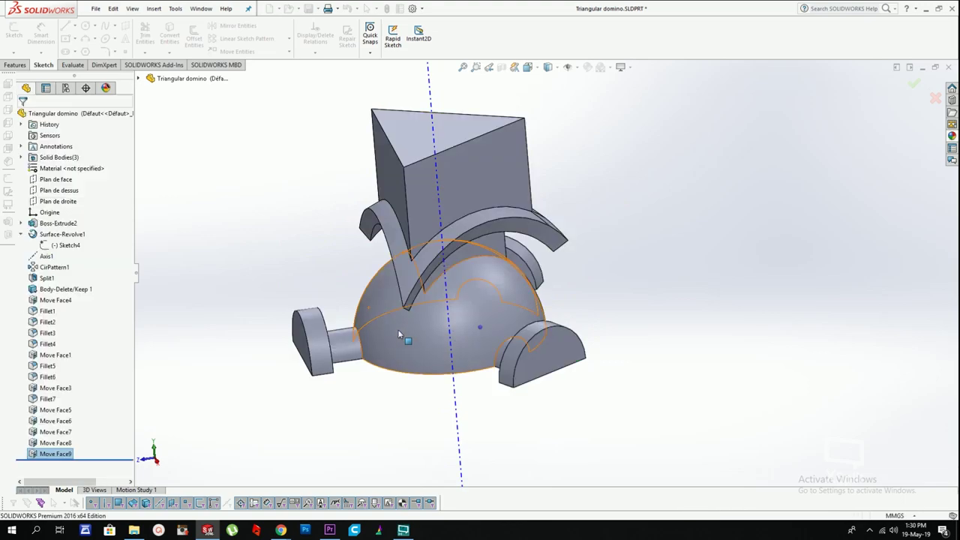
Step: Start a Fillet on the three vertical edges of the triangular prism with a 1.50 mm radius
scroll(450, 210, "up", 4)
scroll(513, 267, "down", 2)
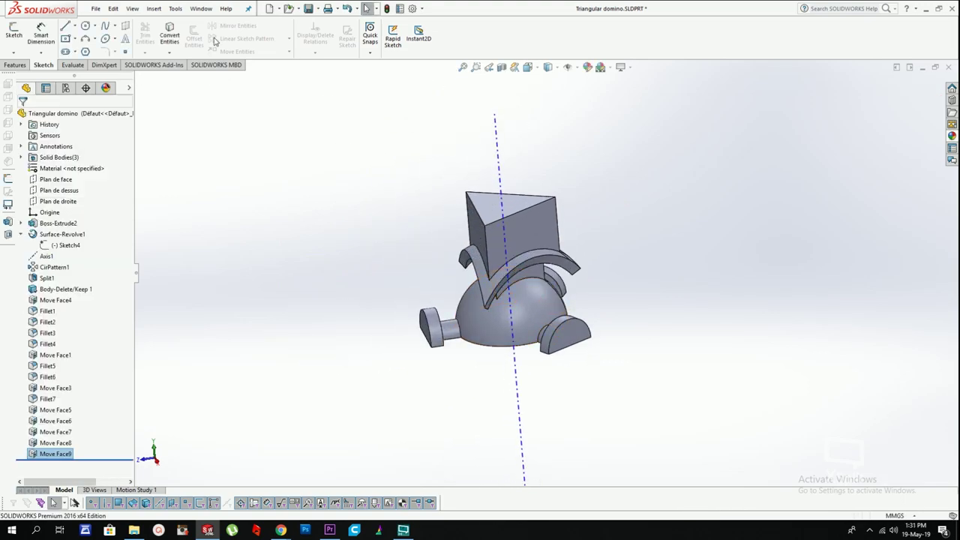
middle_click_drag(406, 223, 411, 158)
scroll(609, 315, "down", 3)
middle_click_drag(492, 223, 522, 273)
left_click(153, 9)
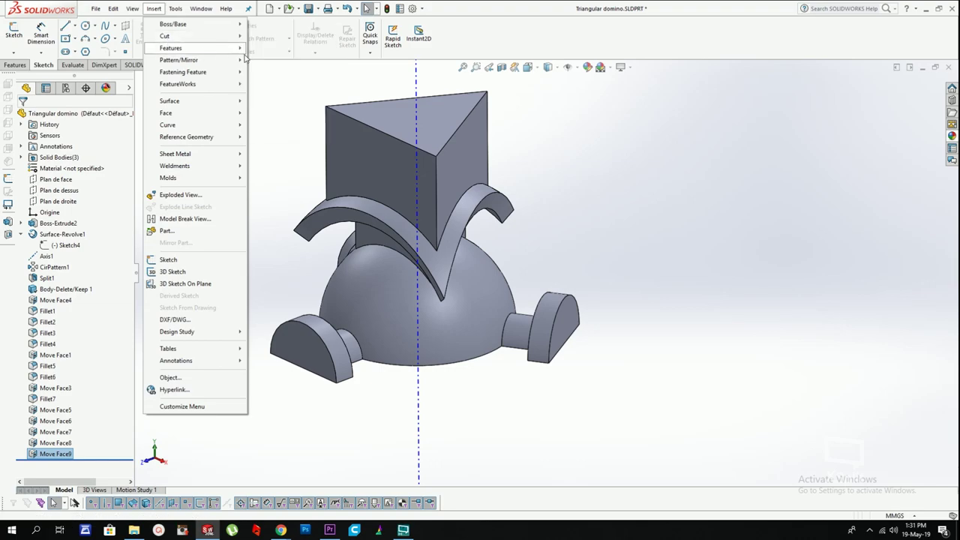
left_click(283, 50)
left_click(332, 135)
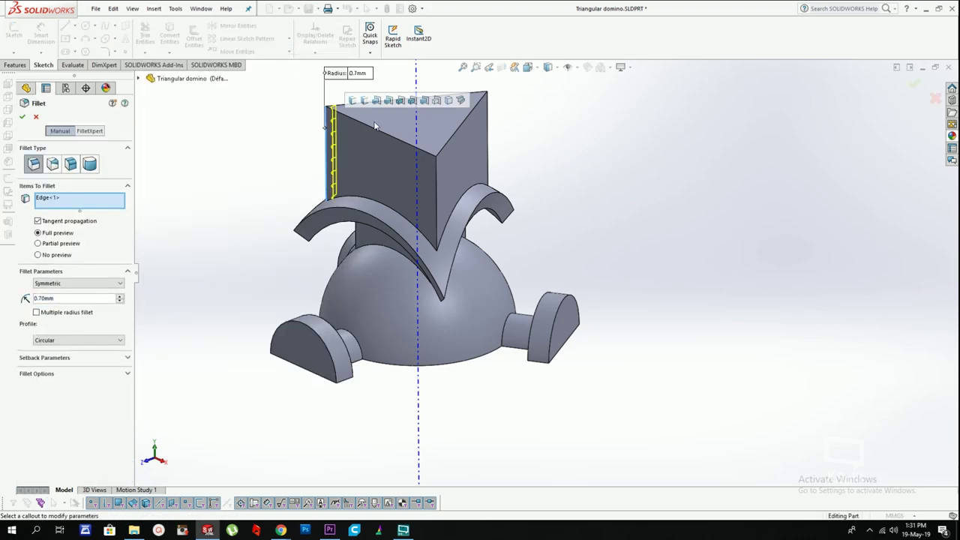
left_click(437, 169)
left_click(483, 156)
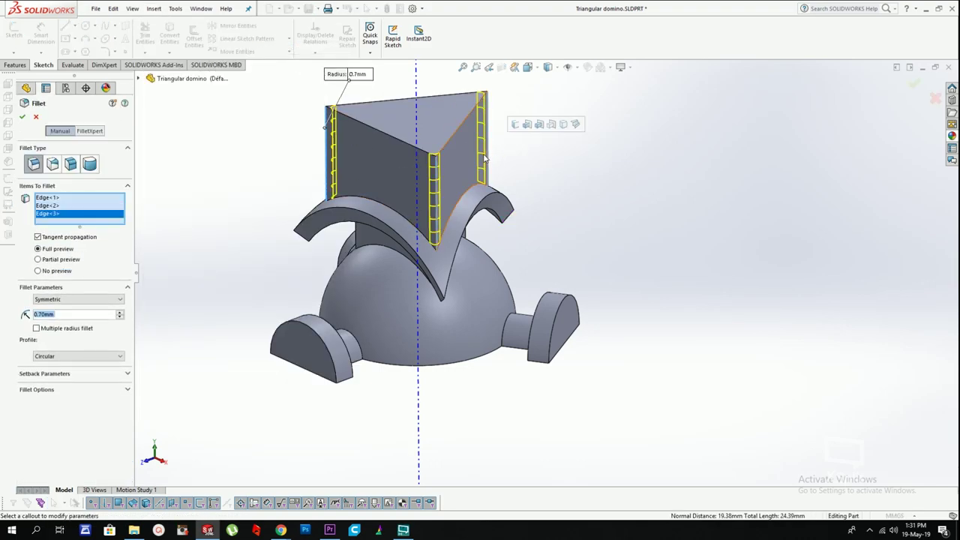
key("Return")
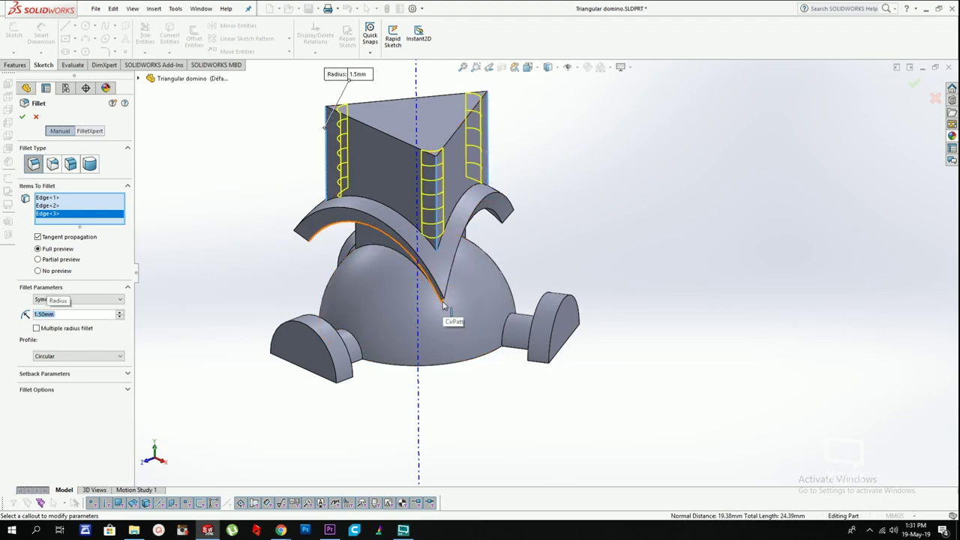
Step: Add the tip edges of the three arched arms to the 1.50 mm fillet, leaving out the long curved arm edge
left_click(444, 304)
left_click(508, 218)
middle_click_drag(338, 229, 293, 234)
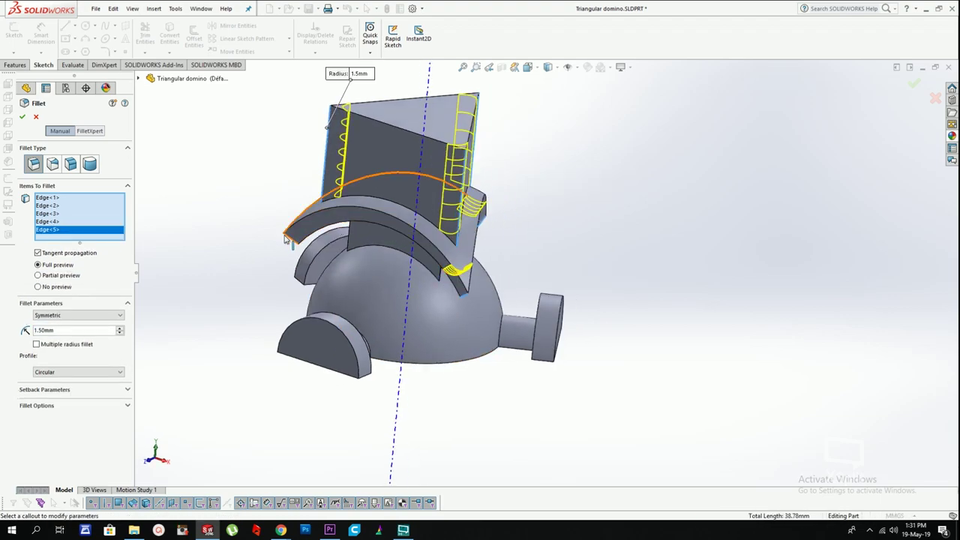
left_click(289, 232)
left_click(289, 238)
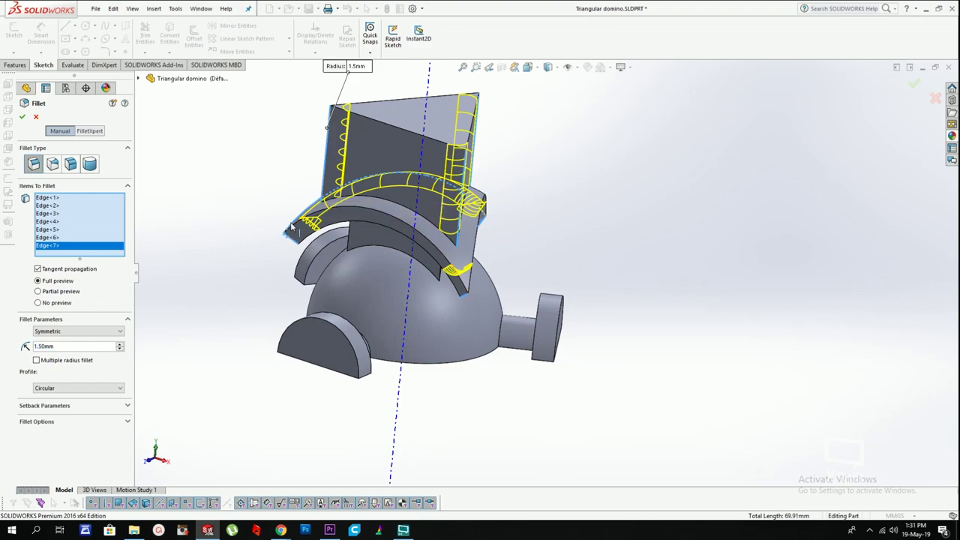
left_click(291, 225)
Step: Add the neck's three vertical edges to the selection and apply the 1.50 mm fillet
middle_click_drag(509, 345, 474, 274)
left_click(493, 246)
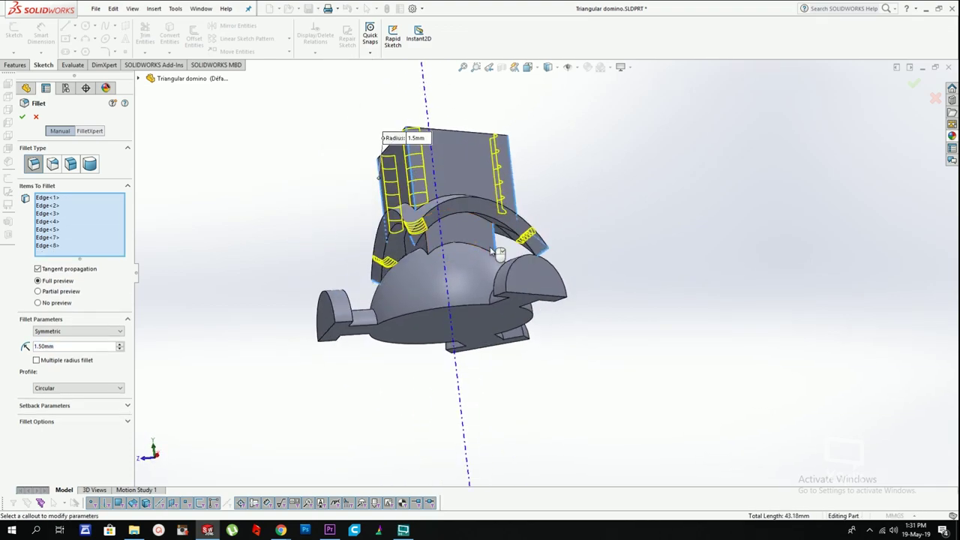
left_click(428, 248)
middle_click_drag(430, 252, 502, 276)
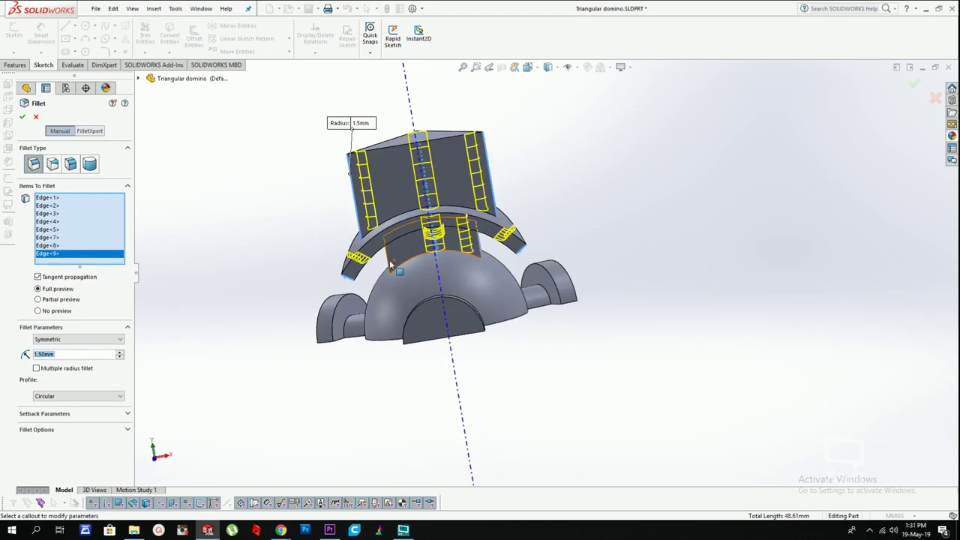
left_click(386, 263)
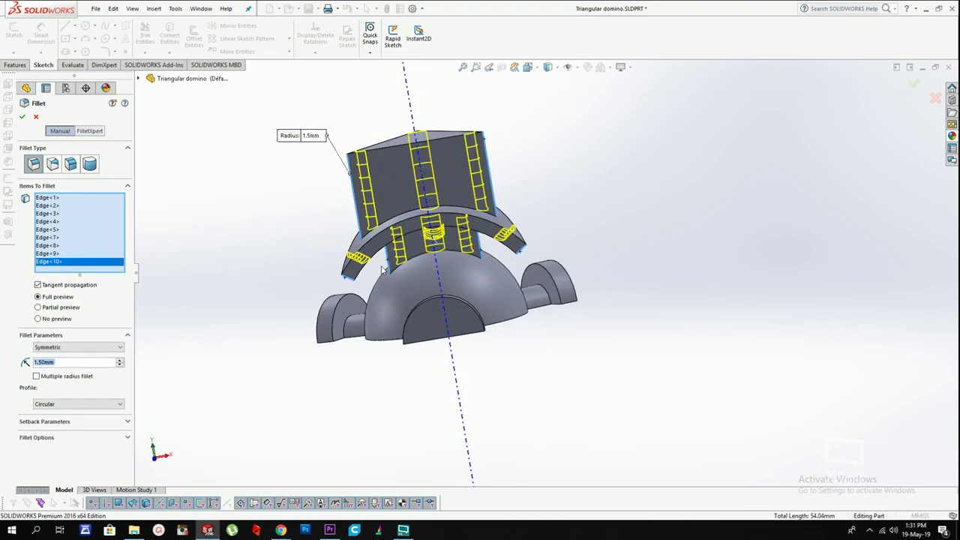
key("Return")
Step: Start a new 1.00 mm Fillet on the four short underside edges of the first half-round lug and its stem
key("Return")
type("1")
key("Return")
middle_click_drag(356, 324, 411, 351)
middle_click_drag(407, 267, 408, 205)
middle_click_drag(319, 299, 375, 128)
scroll(340, 346, "down", 3)
left_click(371, 327)
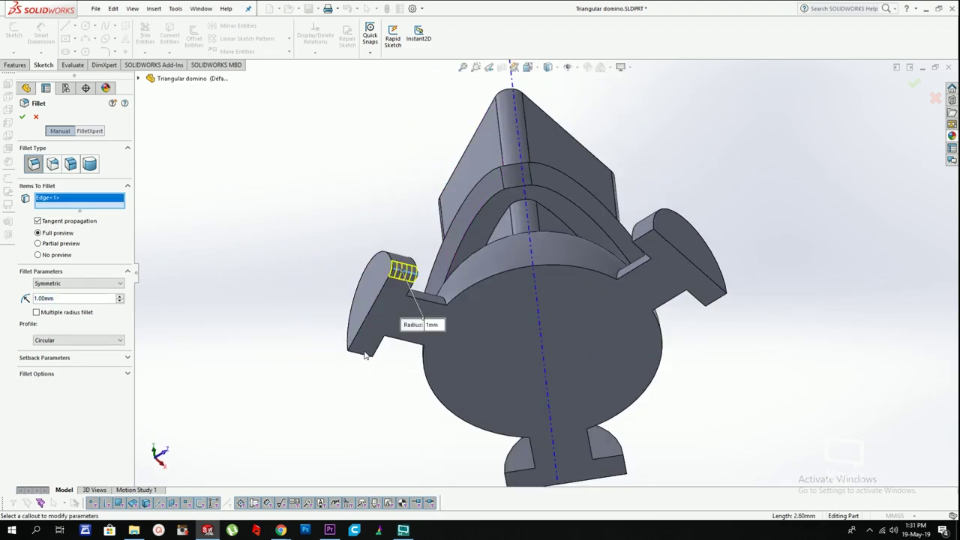
left_click(362, 354)
left_click(424, 300)
left_click(410, 343)
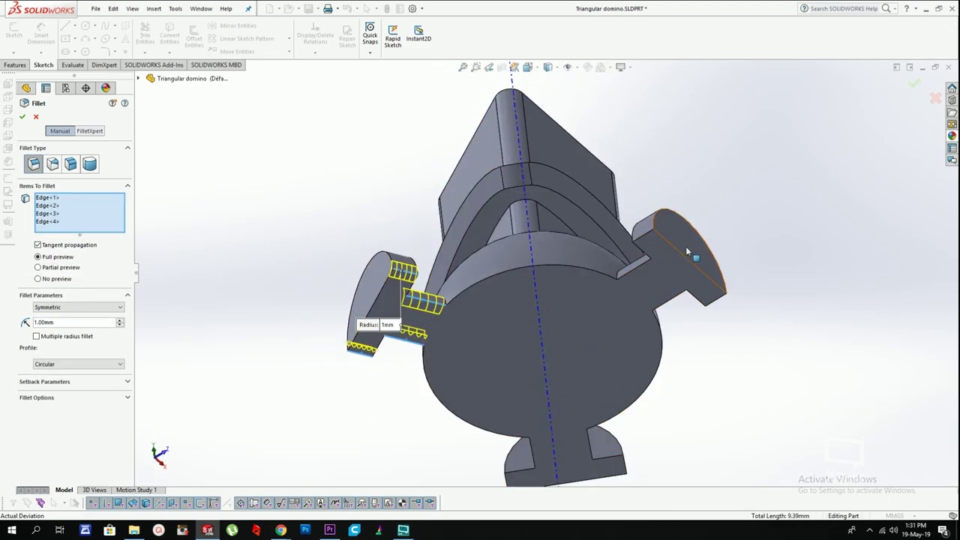
Step: Add the four short underside edges of the second lug and its stem to the 1.00 mm fillet
left_click(641, 264)
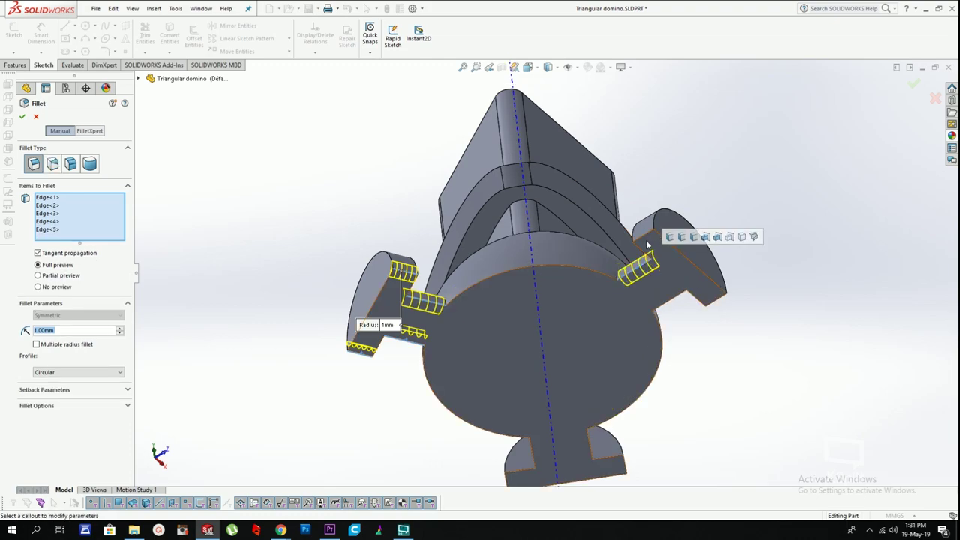
left_click(645, 237)
left_click(718, 301)
left_click(670, 299)
left_click(668, 298)
Step: Add the third lug and stem's four short underside edges, excluding the flat bottom face, and apply the 1.00 mm fillet
left_click(617, 459)
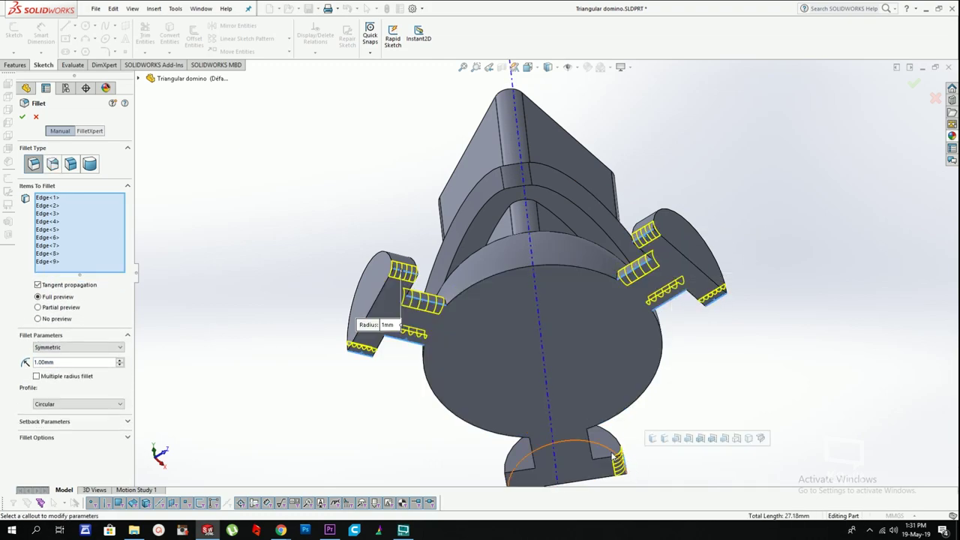
left_click(590, 447)
left_click(532, 451)
left_click(510, 483)
left_click(510, 483)
left_click(510, 483)
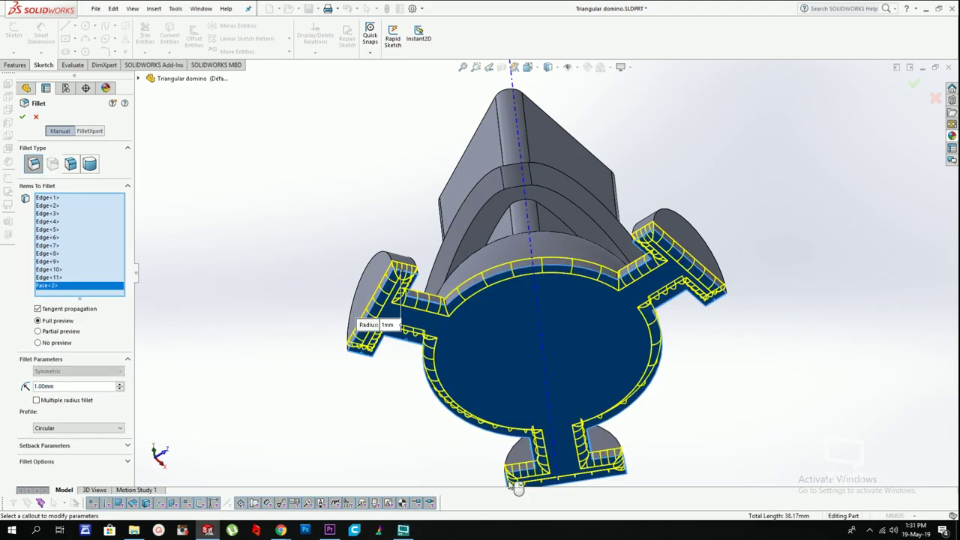
left_click(508, 486)
left_click(508, 486)
left_click(509, 485)
left_click(506, 481)
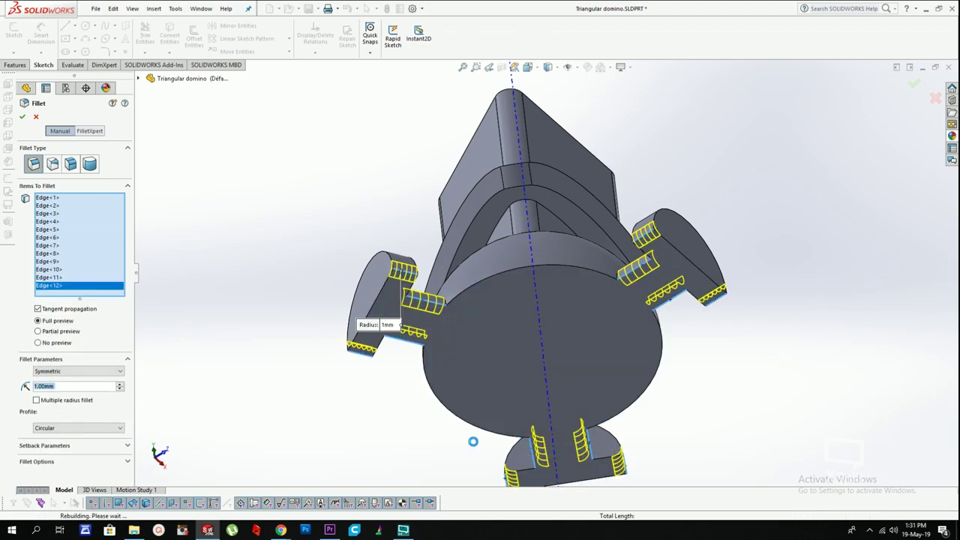
key("Return")
Step: Fillet the flat underside face of the half-sphere body and the underside face of the flared collar with a 0.70 mm radius
left_click(493, 322)
key("Return")
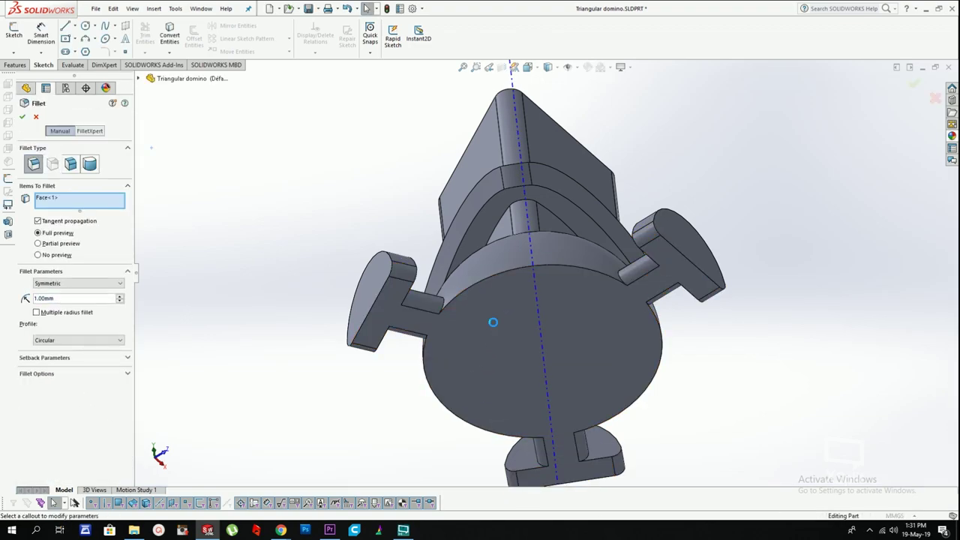
type("0.7")
key("Return")
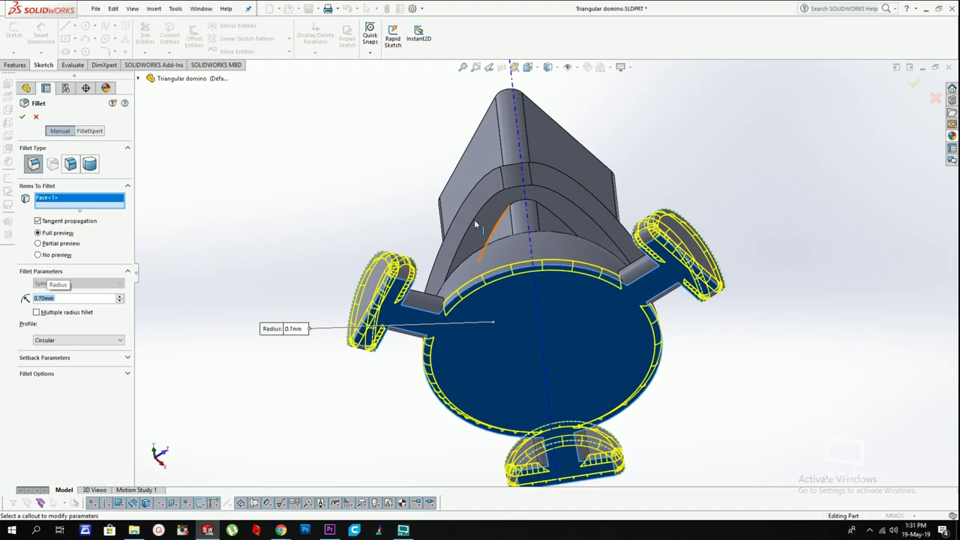
middle_click_drag(474, 225, 498, 267)
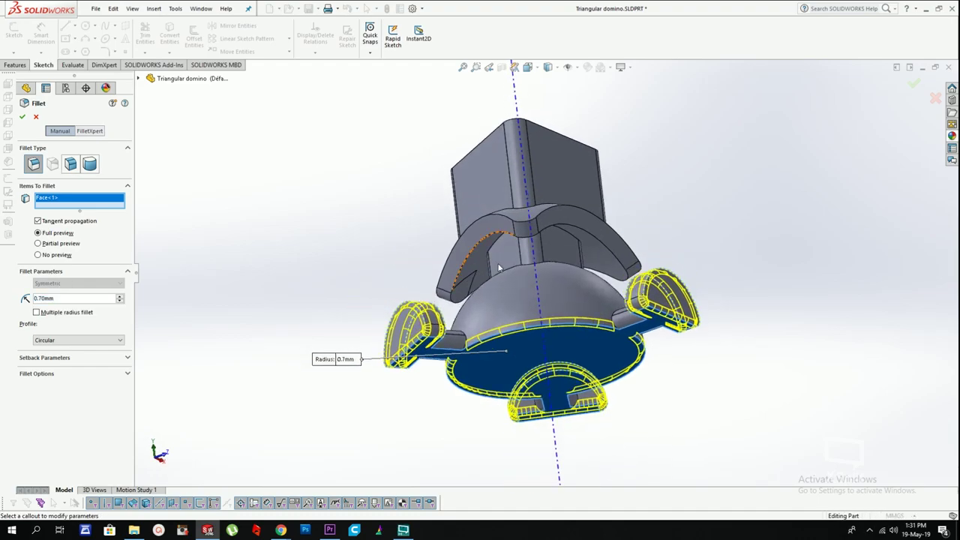
left_click(630, 260)
middle_click_drag(538, 129, 656, 68)
middle_click_drag(657, 186, 653, 227)
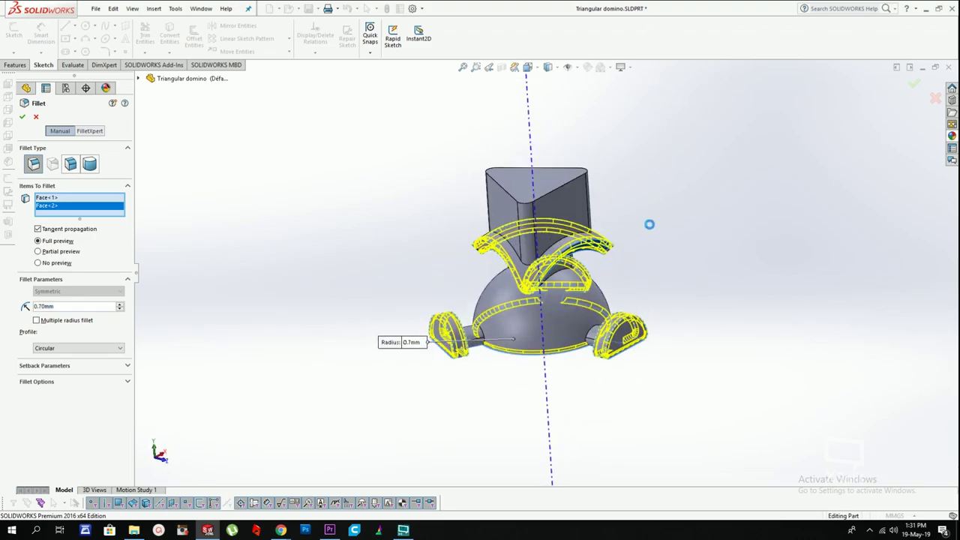
key("Return")
Step: Fillet the edges around the prism's triangular top face with a 1.50 mm radius
key("Return")
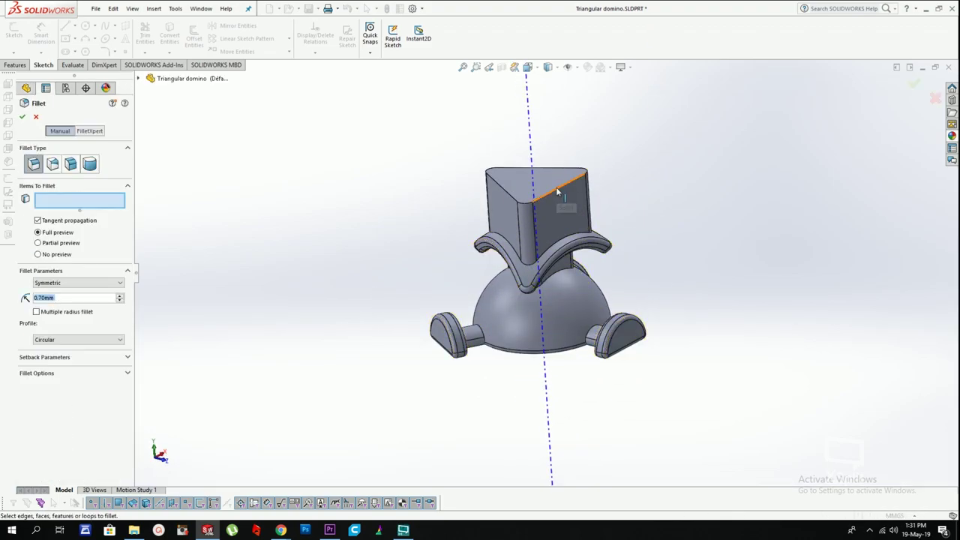
left_click(557, 192)
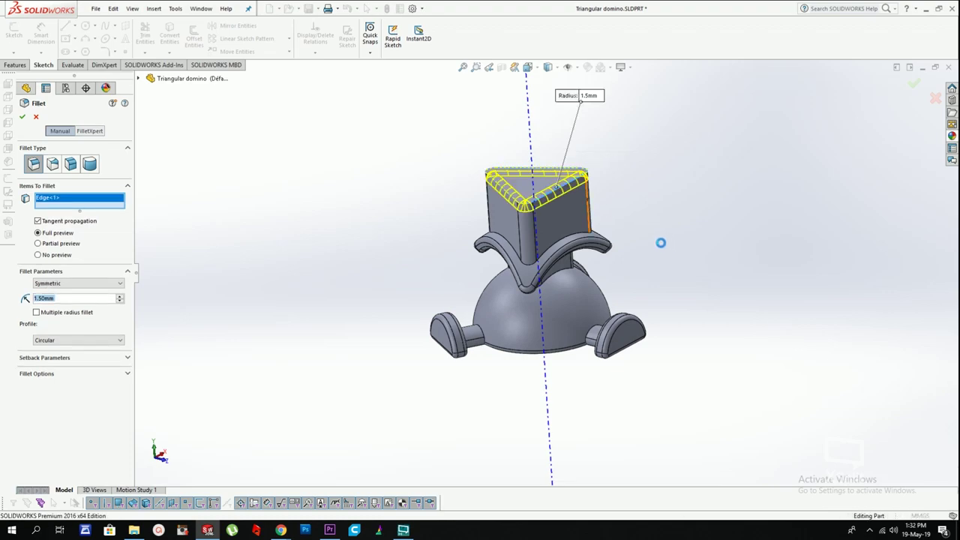
key("Return")
scroll(644, 225, "up", 3)
mouse_move(645, 367)
middle_mouse_down()
mouse_move(649, 273)
mouse_move(650, 373)
middle_mouse_up()
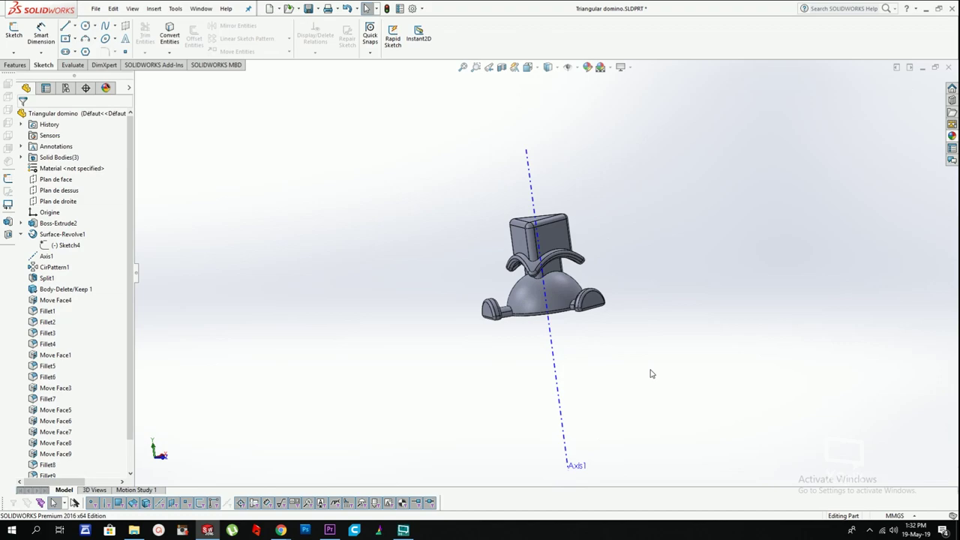
Step: Mirror the half-sphere body about Plan de dessus as a separate body, without merging solids
middle_click_drag(621, 274, 443, 298)
left_click(47, 202)
left_click(41, 192)
scroll(657, 317, "down", 4)
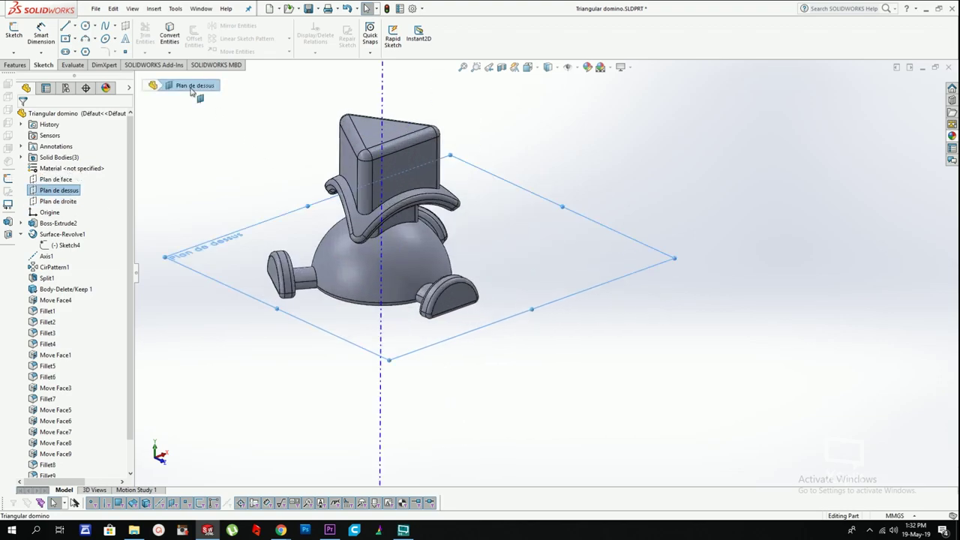
left_click(153, 9)
mouse_move(180, 60)
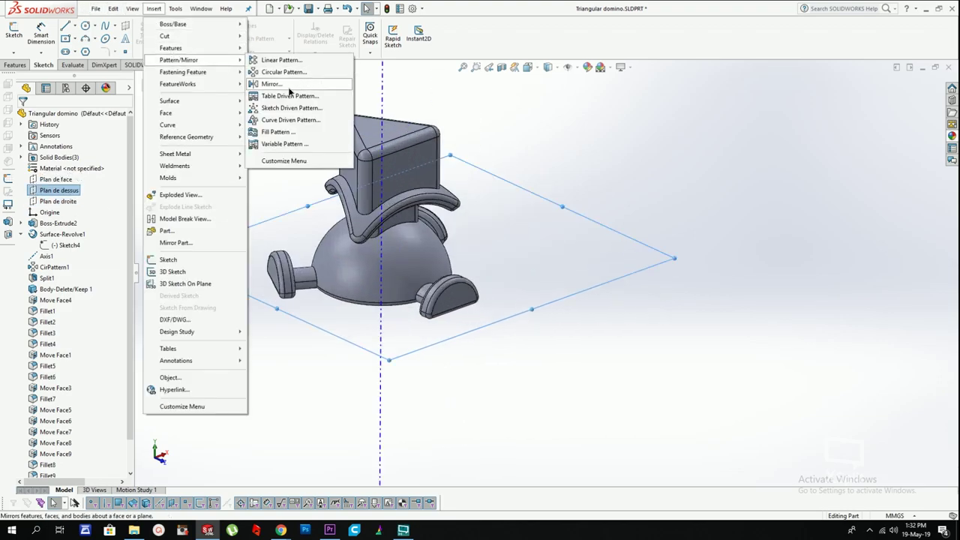
left_click(266, 84)
left_click(36, 223)
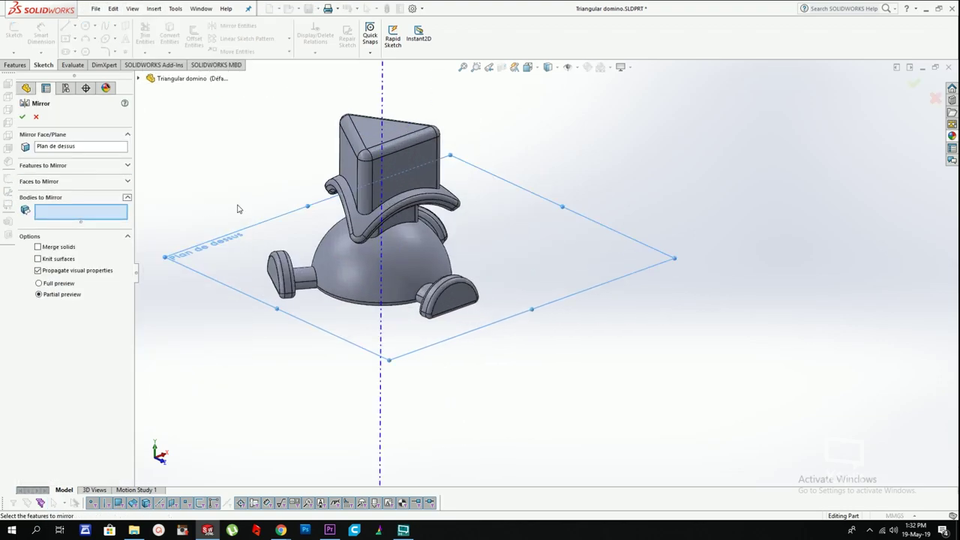
left_click(388, 266)
scroll(440, 318, "up", 2)
right_click(440, 318)
scroll(407, 323, "down", 2)
Step: Isolate the mirrored body to inspect it from above, and exit the isolated view
right_click(415, 312)
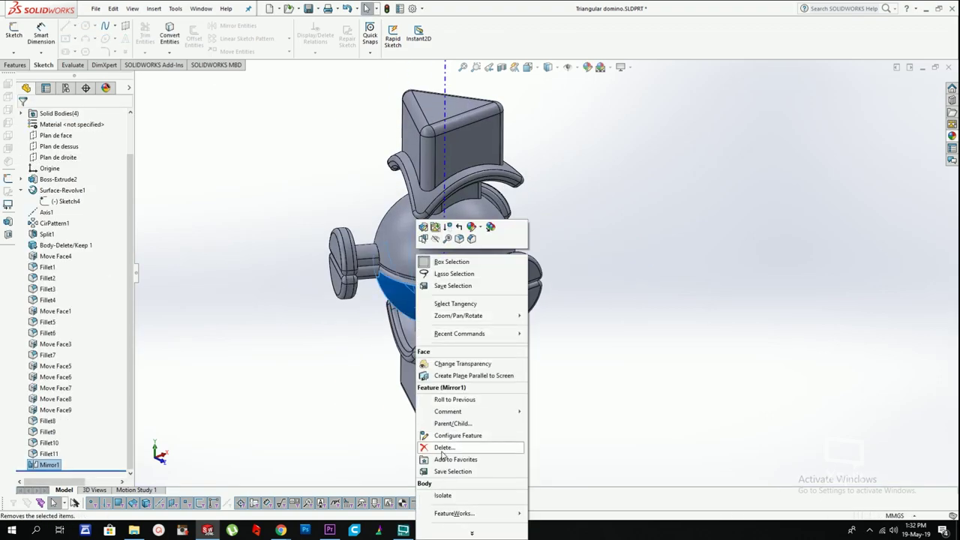
left_click(443, 496)
mouse_move(485, 269)
middle_mouse_down()
mouse_move(522, 224)
mouse_move(496, 253)
middle_mouse_up()
left_click(79, 91)
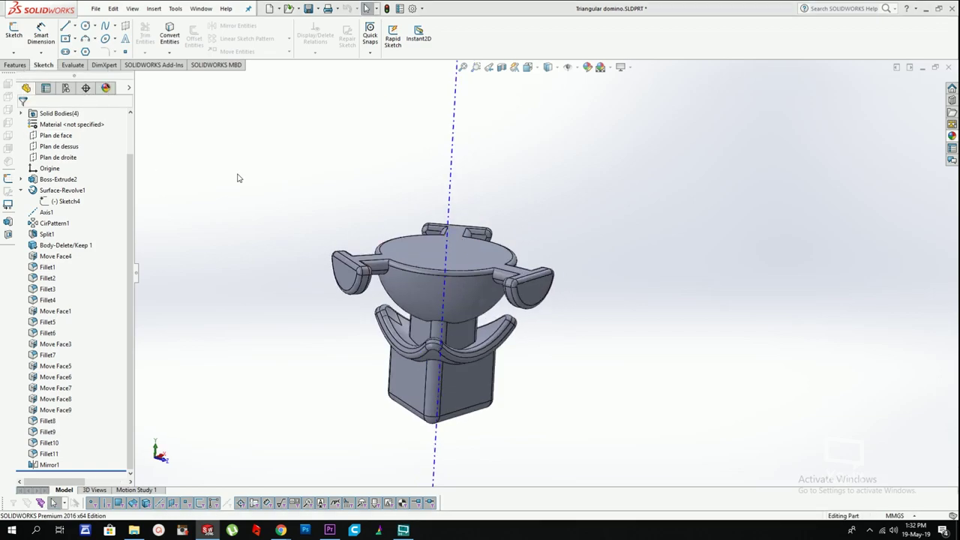
Step: Roll the feature history back to just before the Mirror1 feature
right_click(48, 469)
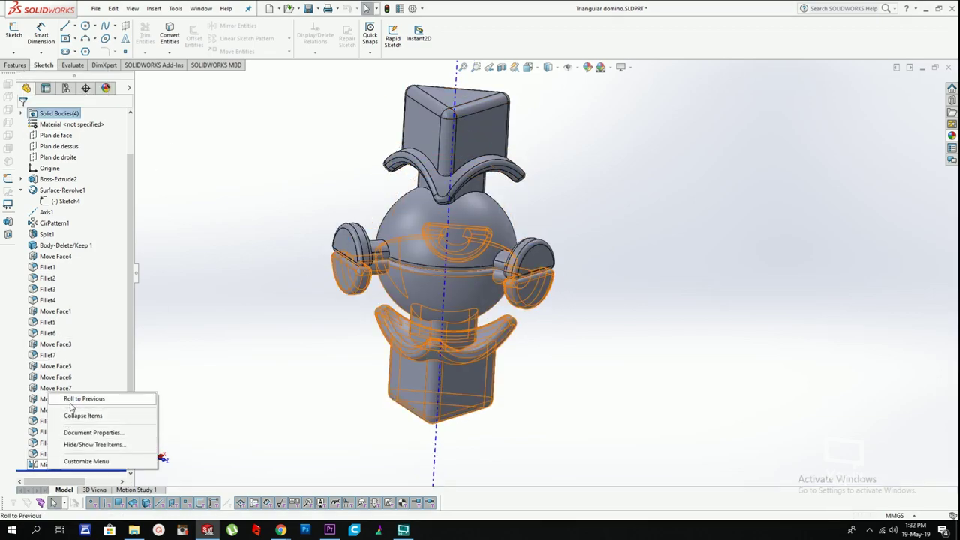
right_click(40, 465)
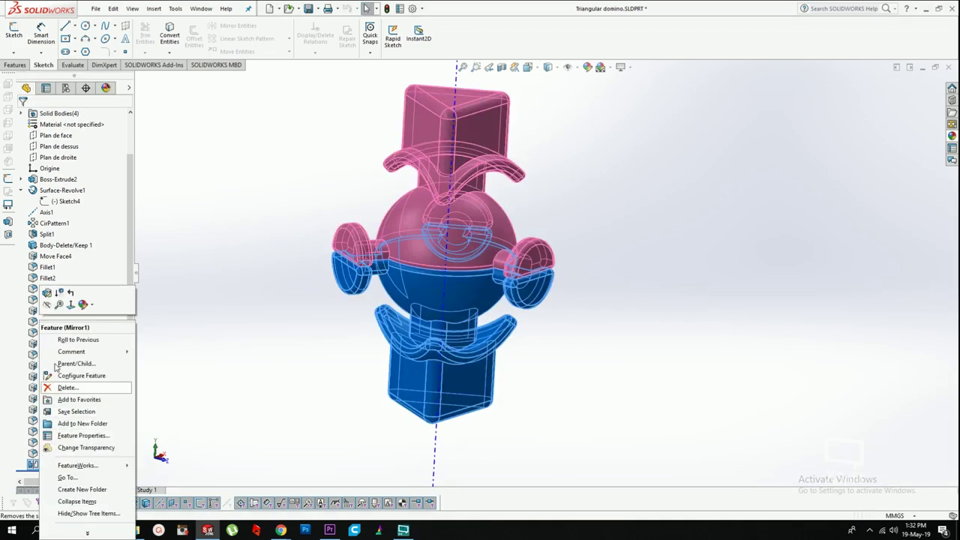
left_click(60, 293)
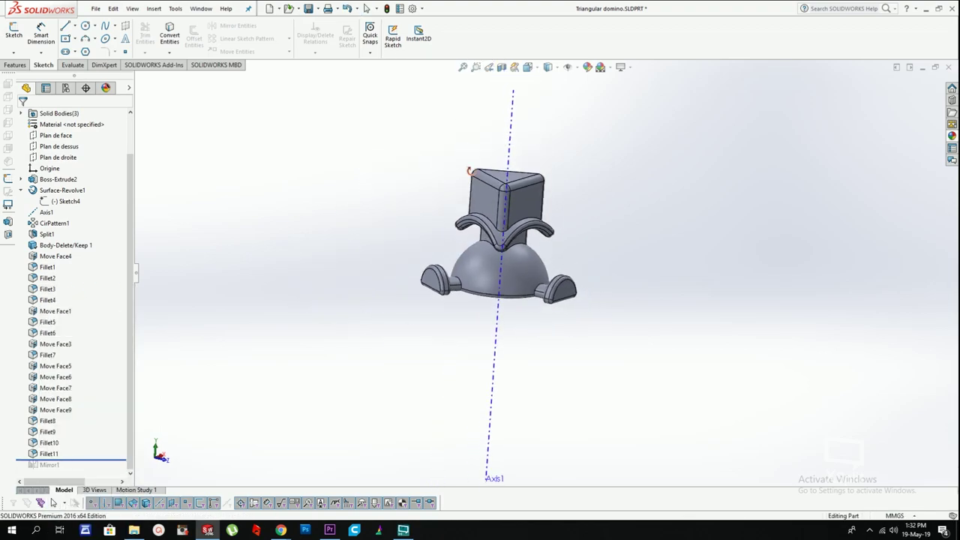
Step: Start a new sketch on the flat underside face of the half-sphere body
middle_click_drag(470, 173, 474, 144)
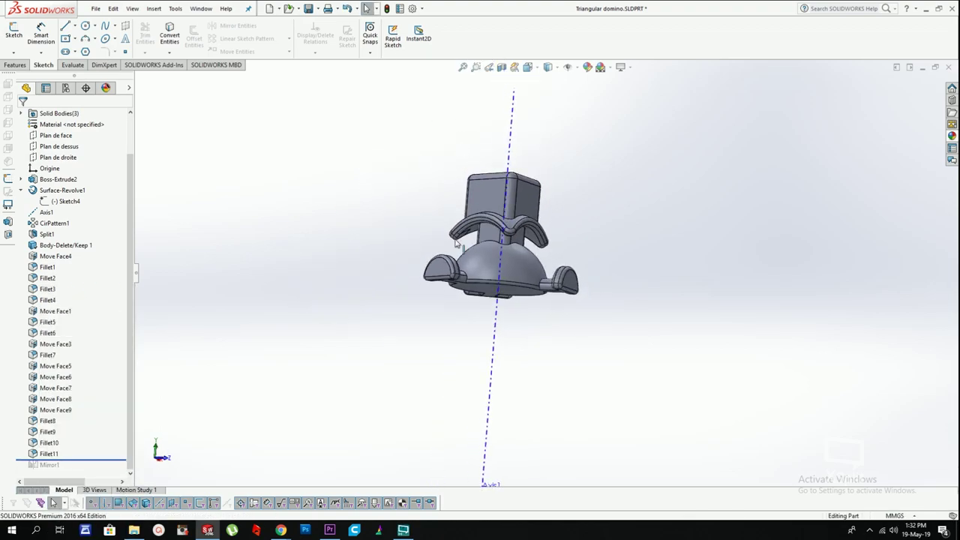
mouse_move(531, 266)
middle_mouse_down()
mouse_move(533, 291)
mouse_move(520, 288)
mouse_move(512, 215)
mouse_move(518, 286)
mouse_move(516, 278)
middle_mouse_up()
scroll(516, 260, "down", 3)
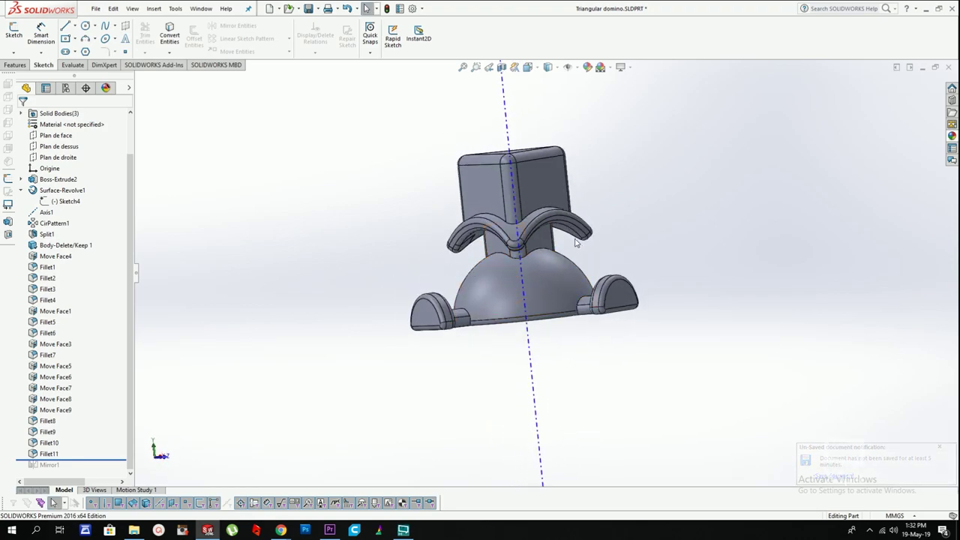
scroll(529, 252, "up", 5)
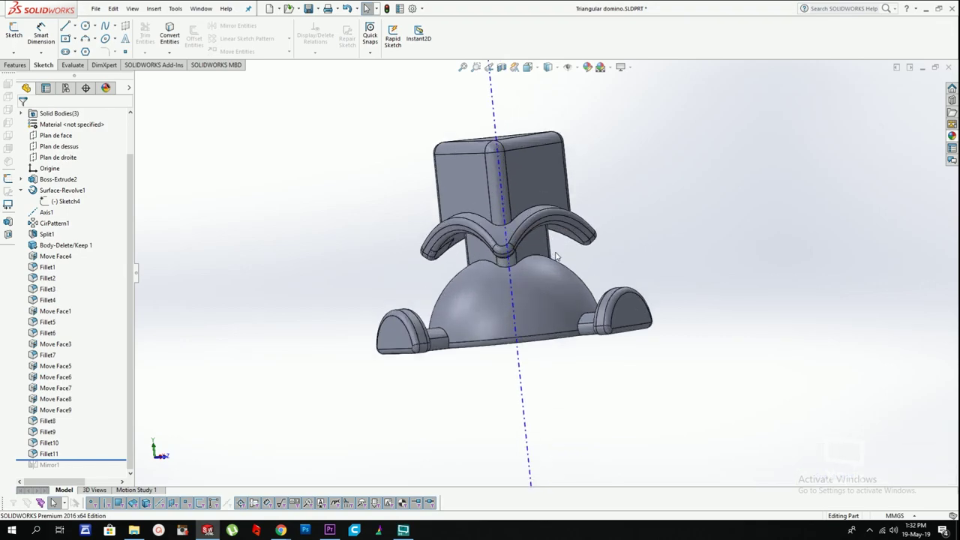
middle_click_drag(530, 276, 497, 254)
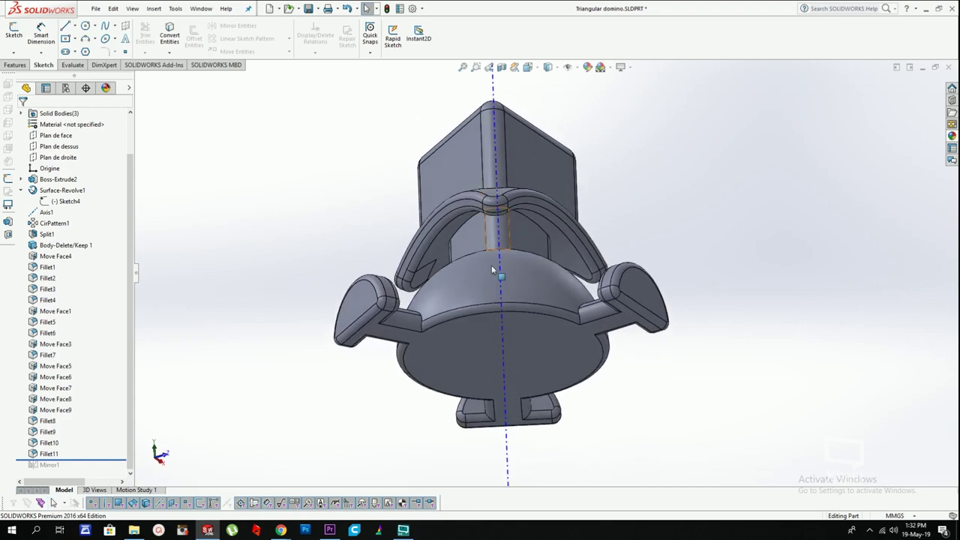
left_click(462, 325)
left_click(15, 32)
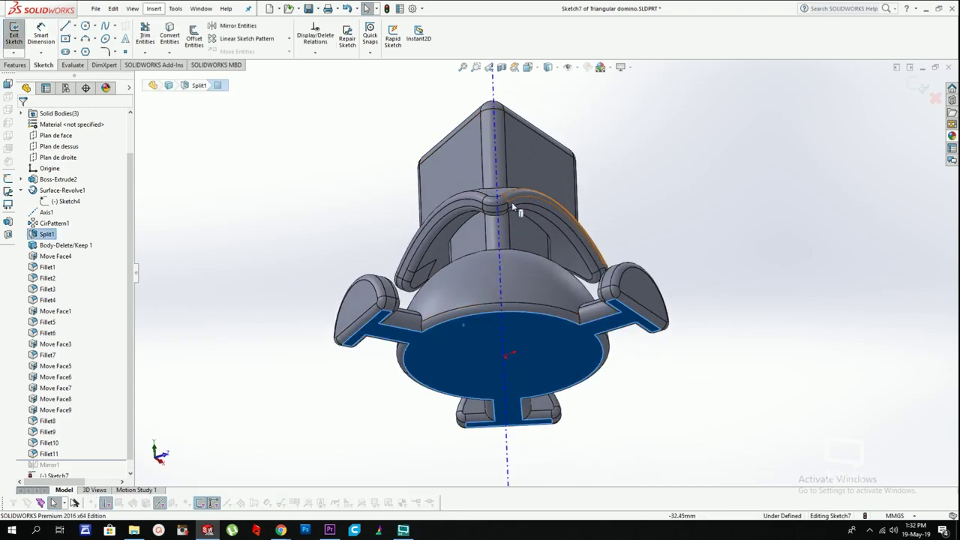
Step: Convert the edges where the triangular neck meets the dome into sketch entities
left_click(480, 263)
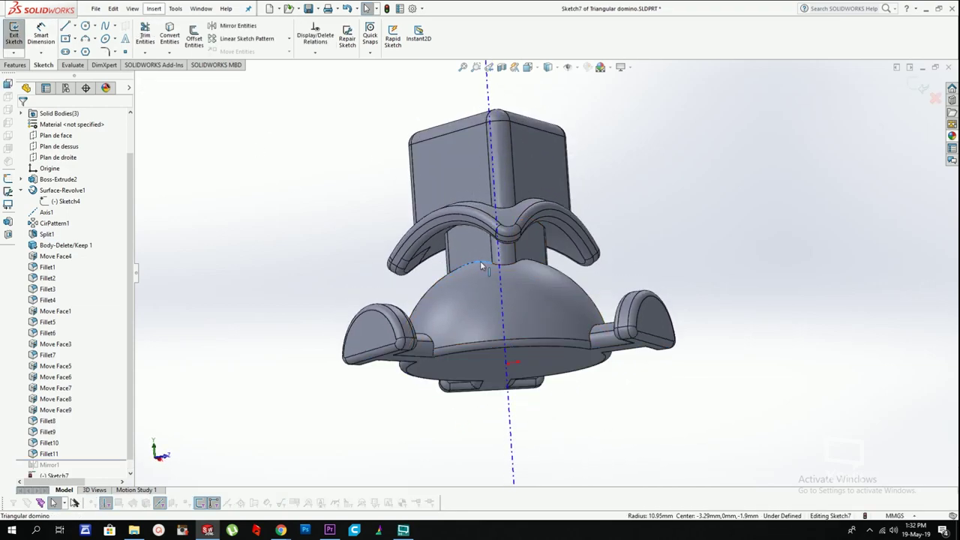
middle_click_drag(534, 261, 416, 277)
left_click(561, 271)
middle_click_drag(564, 270, 487, 276)
left_click(558, 265, "ctrl")
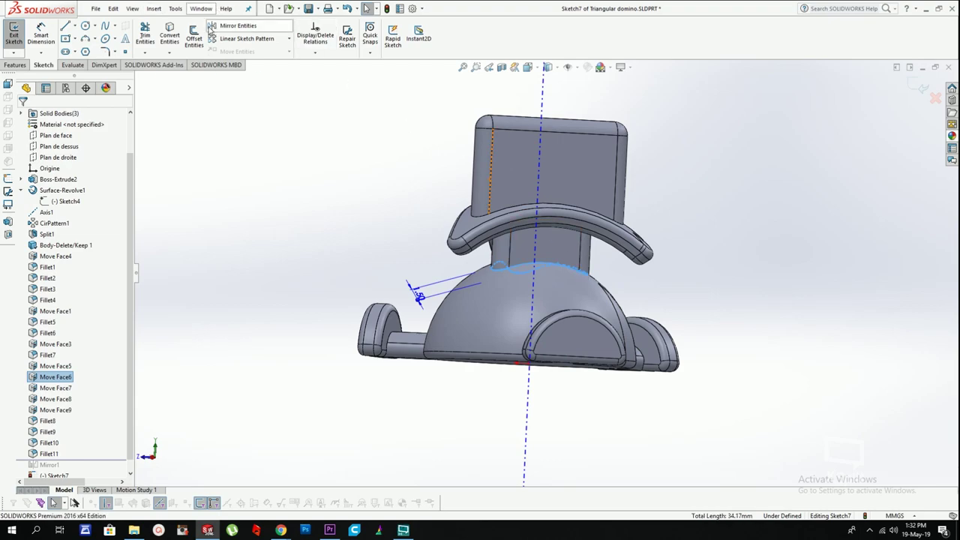
left_click(176, 37)
Step: Start an extruded surface from the neck outline, reversed to run up through the dome, with a 10 mm blind depth
middle_click_drag(634, 315, 611, 153)
scroll(493, 275, "down", 2)
middle_click_drag(492, 274, 525, 459)
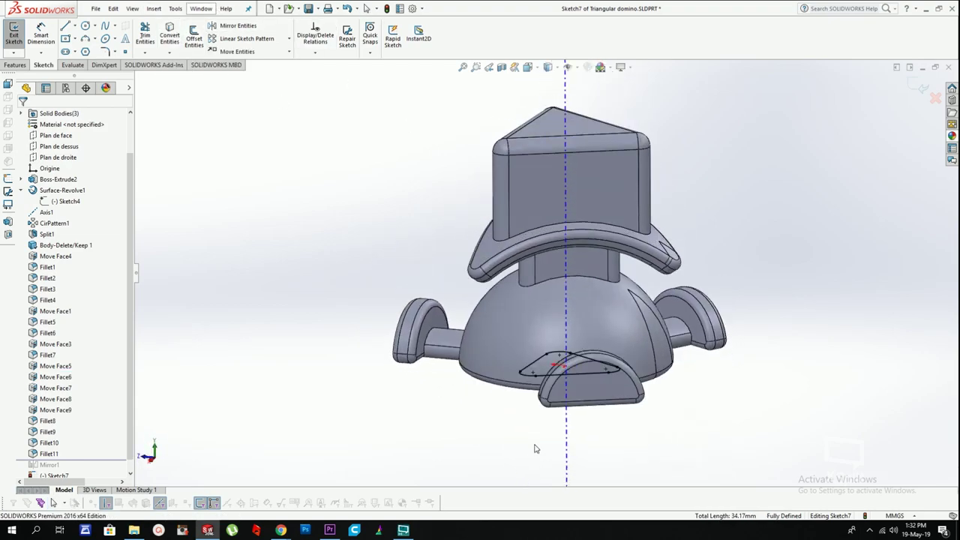
left_click(154, 9)
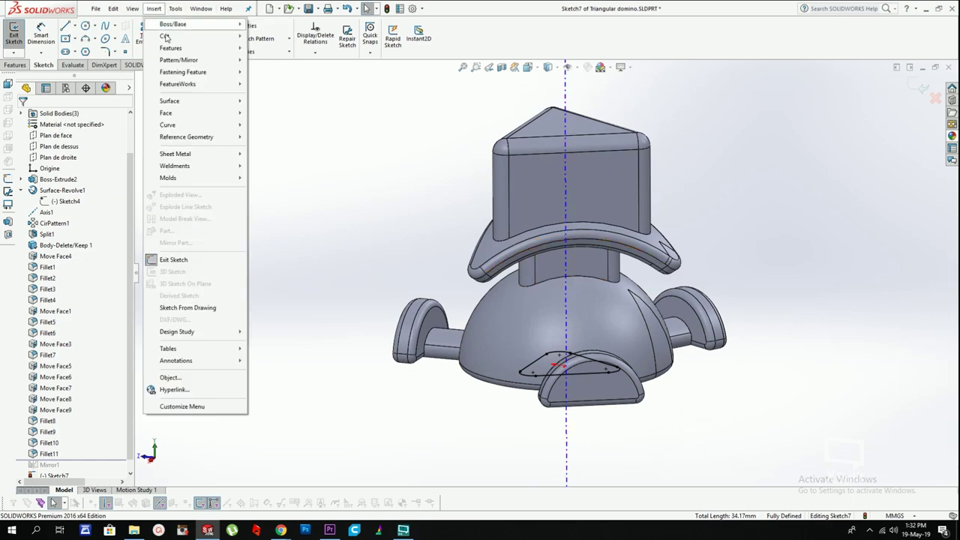
mouse_move(173, 102)
left_click(271, 102)
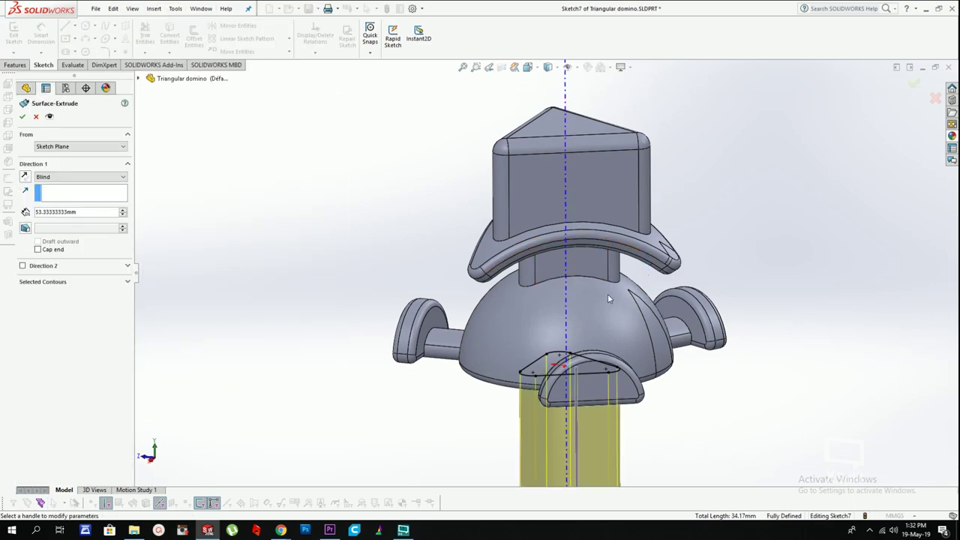
left_click(24, 177)
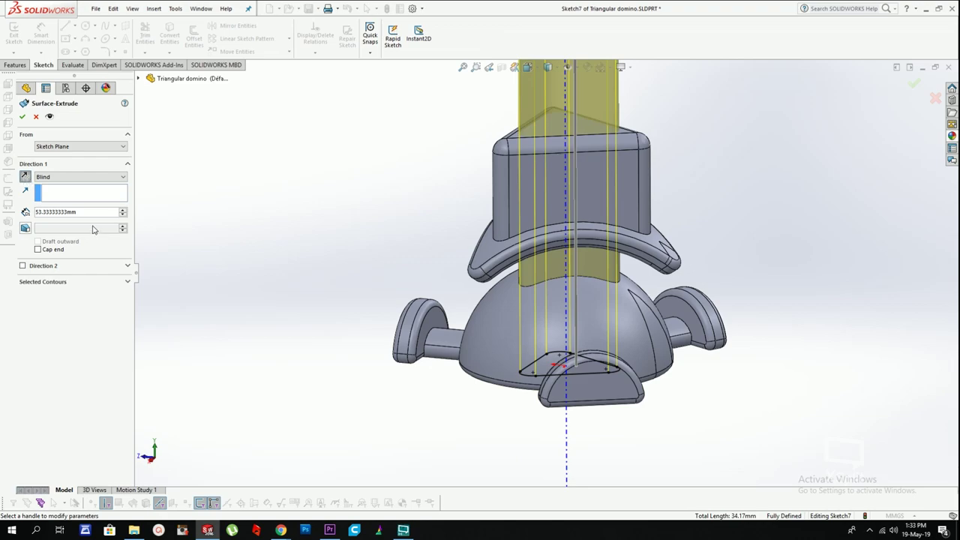
type("20")
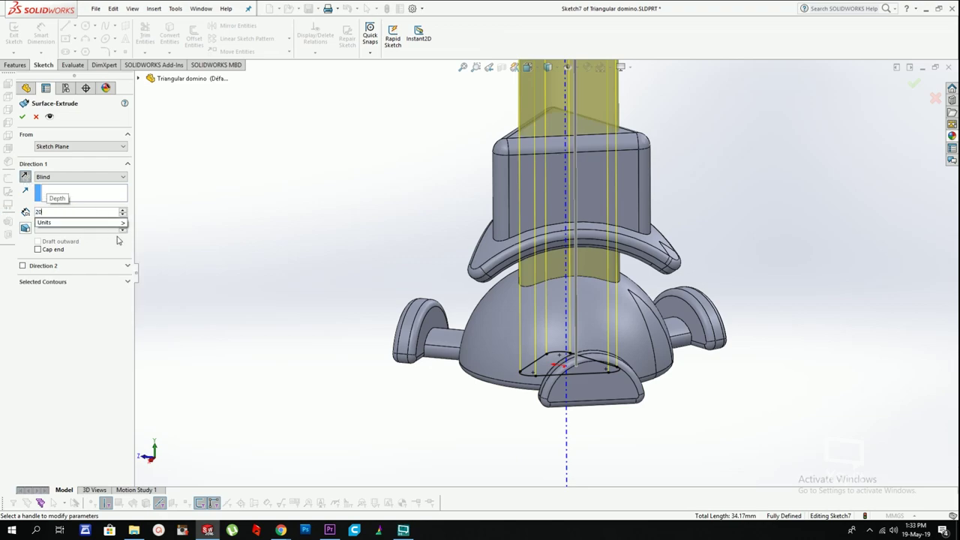
key("BackSpace")
key("BackSpace")
type("10")
key("Return")
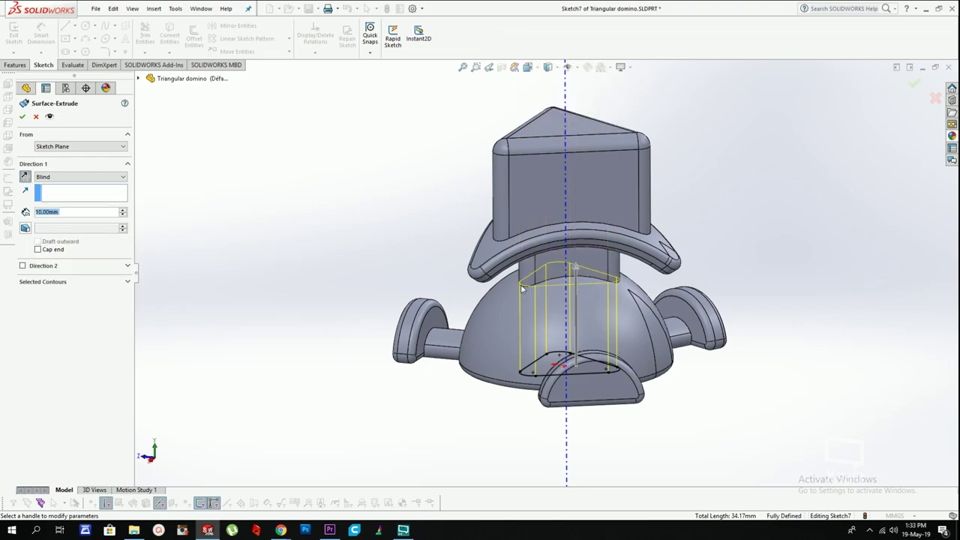
Step: Set the surface extrusion's depth to 12 mm and create the surface
type("12")
key("Return")
middle_click_drag(323, 246, 390, 228)
scroll(390, 229, "up", 2)
scroll(683, 320, "down", 3)
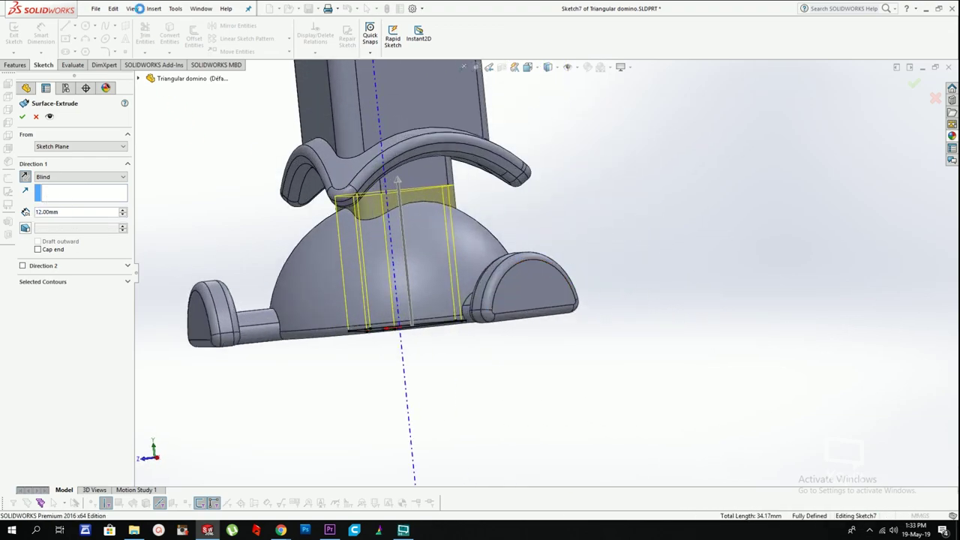
key("Return")
Step: Split the half-sphere body using Surface-Extrude1 as the trim tool, keeping both resulting bodies
left_click(169, 10)
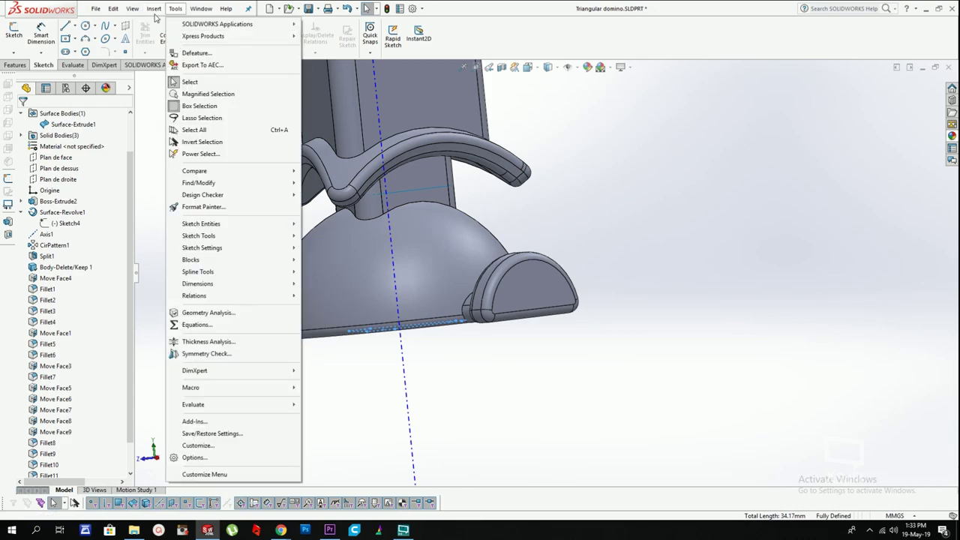
mouse_move(155, 12)
mouse_move(165, 48)
left_click(268, 290)
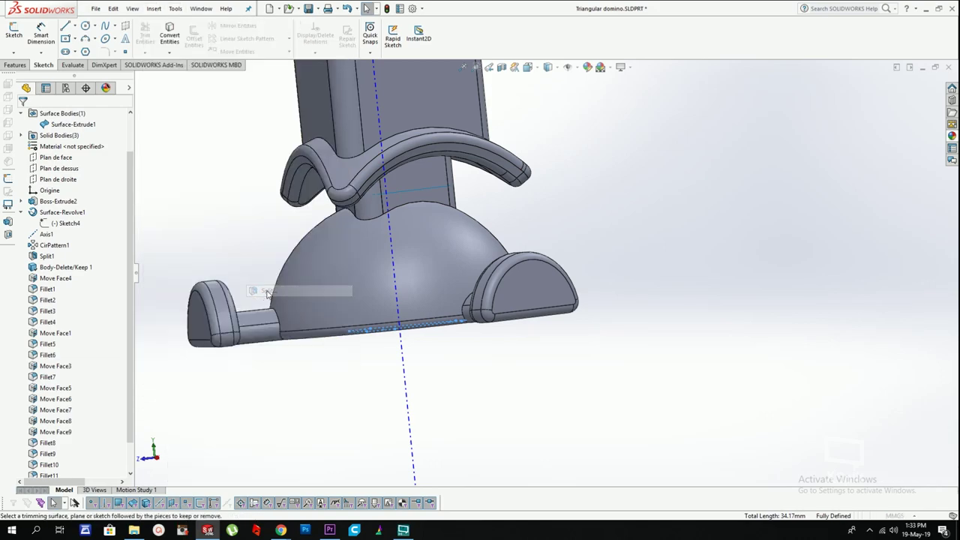
left_click(186, 133)
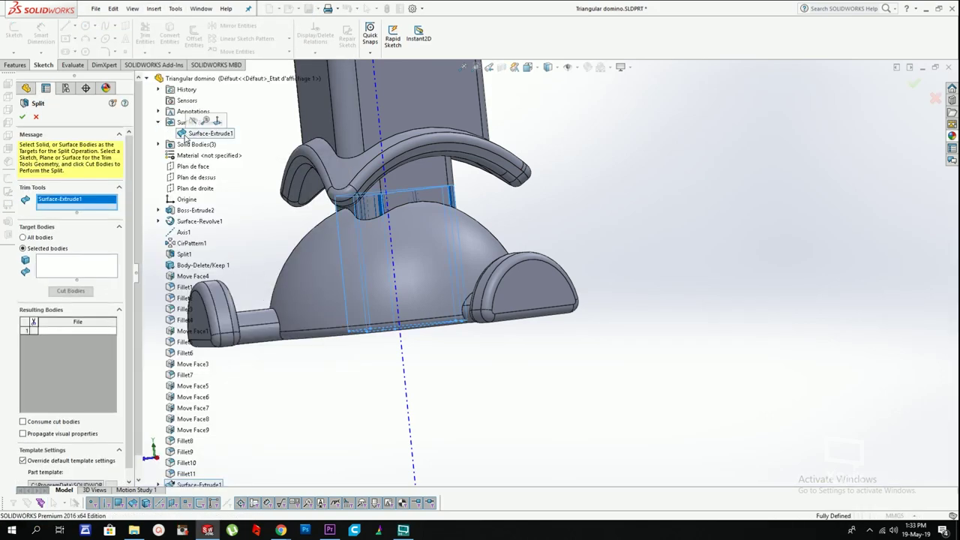
left_click(69, 291)
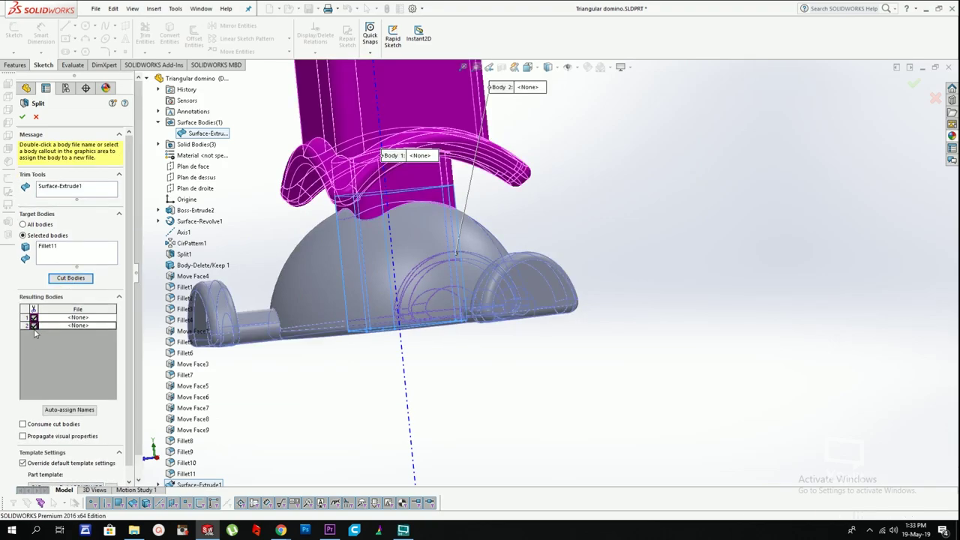
left_click(23, 117)
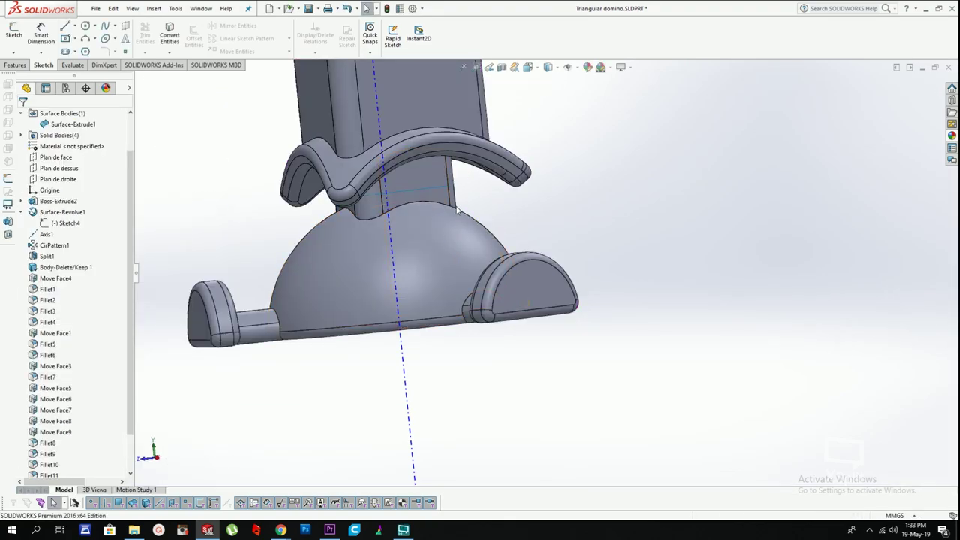
Step: Hide the Surface-Extrude1 surface body and isolate the half-sphere dome body
right_click(78, 129)
left_click(84, 111)
scroll(259, 195, "up", 3)
middle_click_drag(292, 206, 414, 285)
right_click(414, 287)
left_click(441, 496)
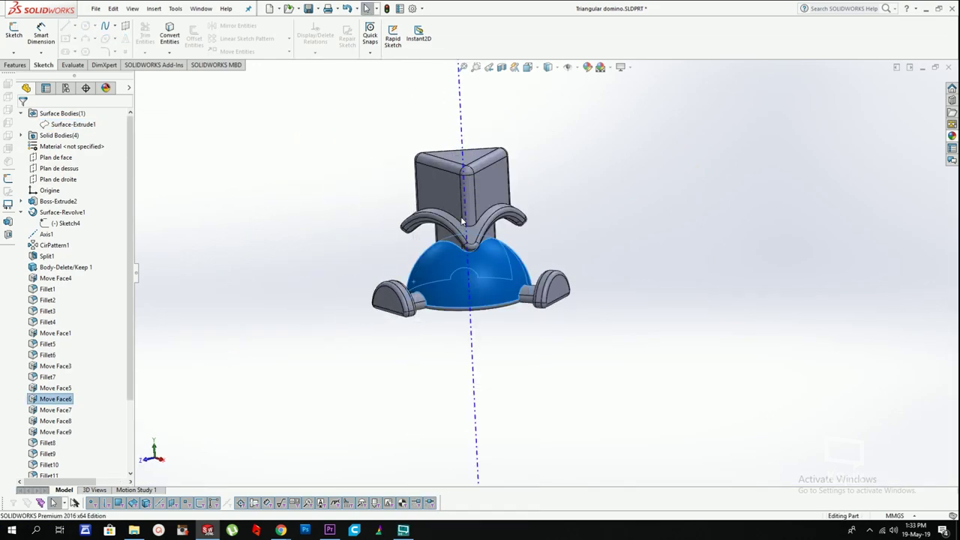
Step: Bring back all bodies, isolate the neck body to inspect it from below, and leave the isolated view
left_click(91, 93)
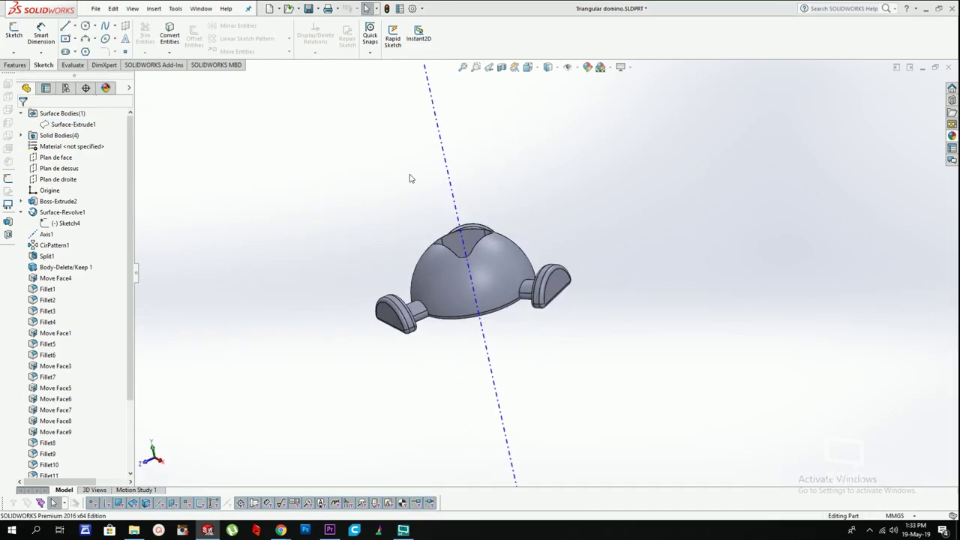
right_click(436, 208)
left_click(473, 474)
middle_click_drag(515, 135, 527, 352)
middle_click_drag(498, 92, 510, 236)
scroll(535, 232, "up", 2)
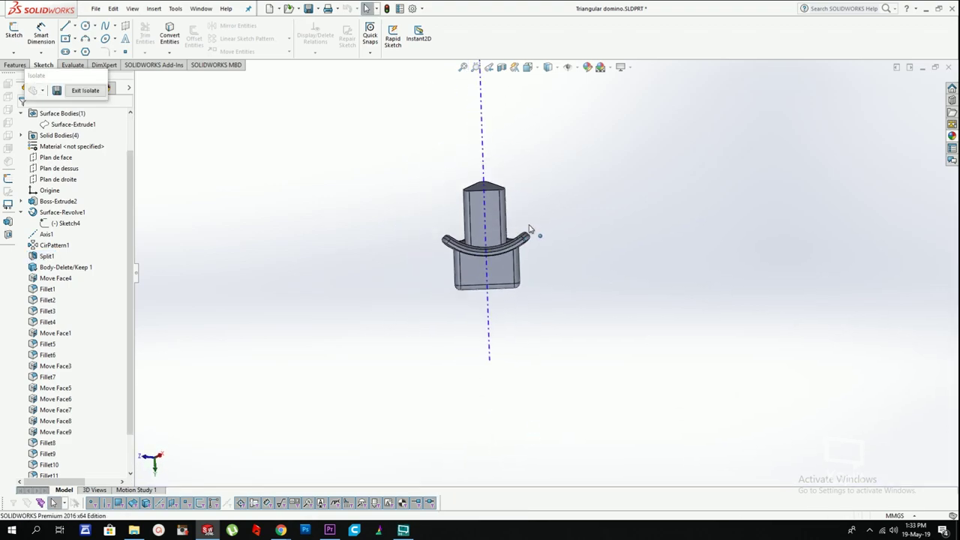
scroll(536, 224, "down", 2)
left_click(87, 92)
Step: Isolate the half-sphere body with its three arms, seen from its flat underside
middle_click_drag(463, 185, 483, 225)
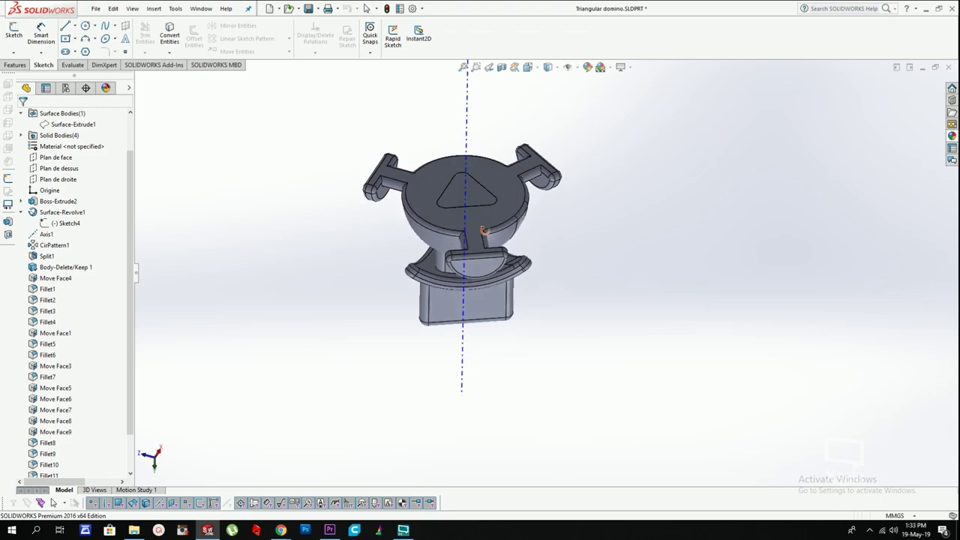
scroll(450, 203, "down", 5)
right_click(391, 209)
left_click(418, 475)
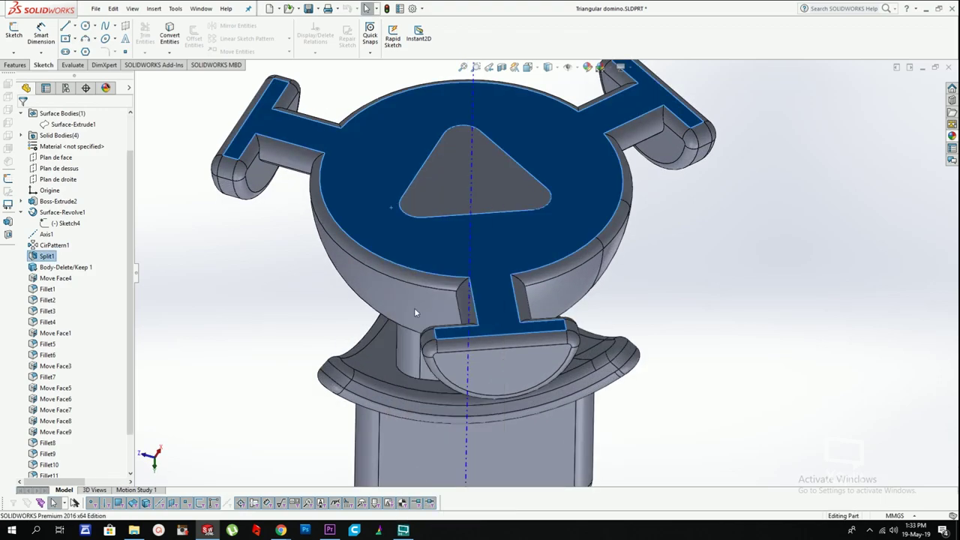
Step: Offset the walls of the half-sphere's triangular hole by 0.20 mm with Move Face and show all bodies again
left_click(154, 8)
mouse_move(166, 114)
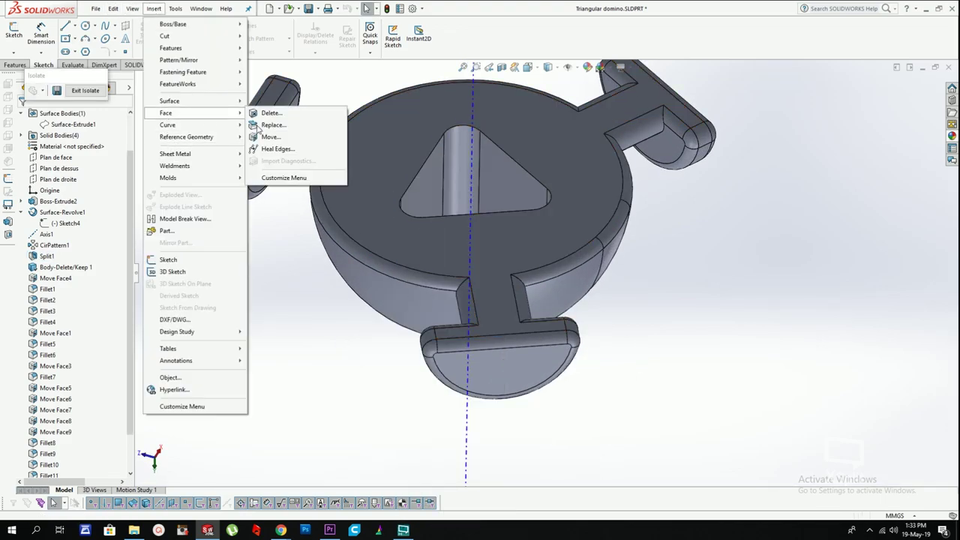
left_click(265, 135)
left_click(428, 193)
left_click(447, 192)
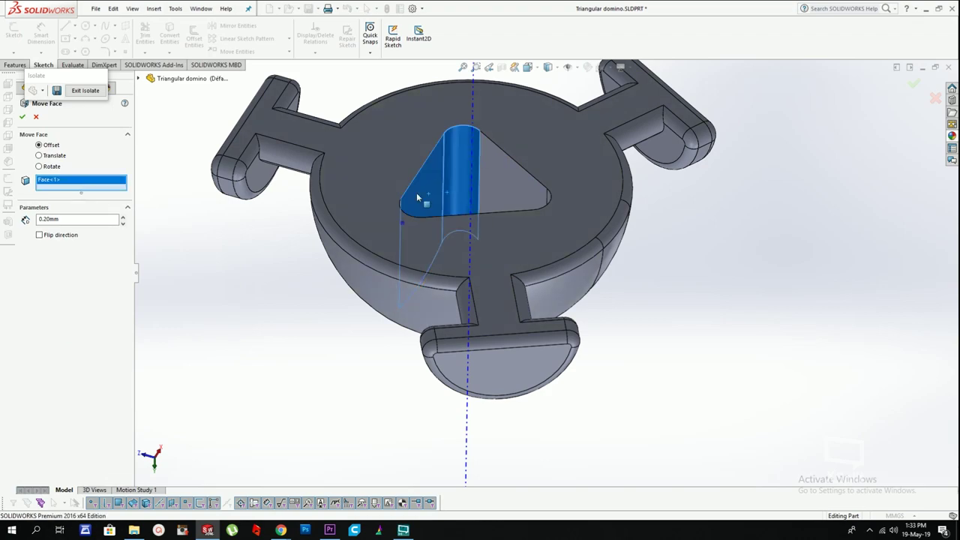
left_click(496, 201)
middle_click_drag(496, 200, 484, 344)
left_click(400, 336)
left_click(481, 298)
left_click(492, 288)
middle_click_drag(491, 291, 468, 435)
left_click(85, 91)
Step: Hide the half-sphere dome body so only the neck piece remains displayed
scroll(471, 429, "up", 3)
scroll(492, 386, "down", 2)
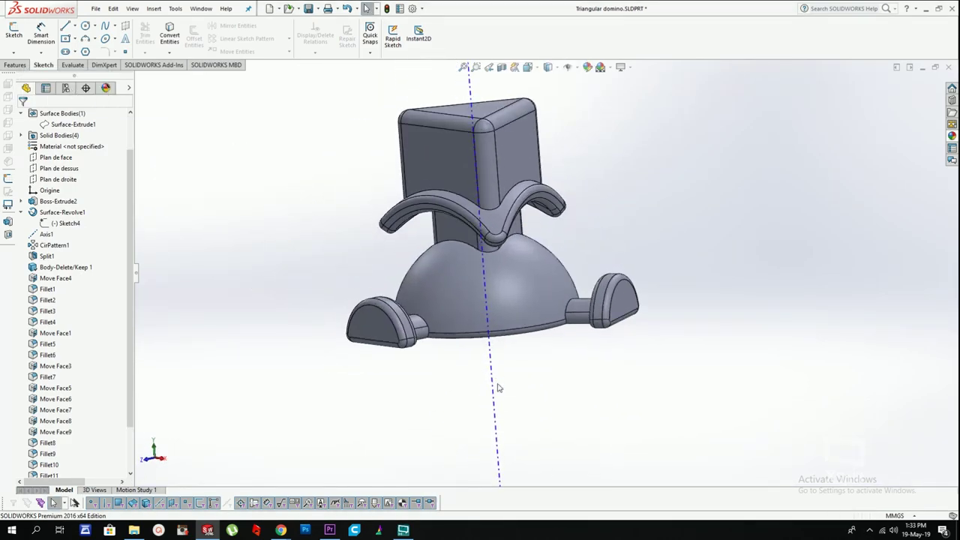
left_click(467, 312)
middle_click_drag(467, 312, 435, 325)
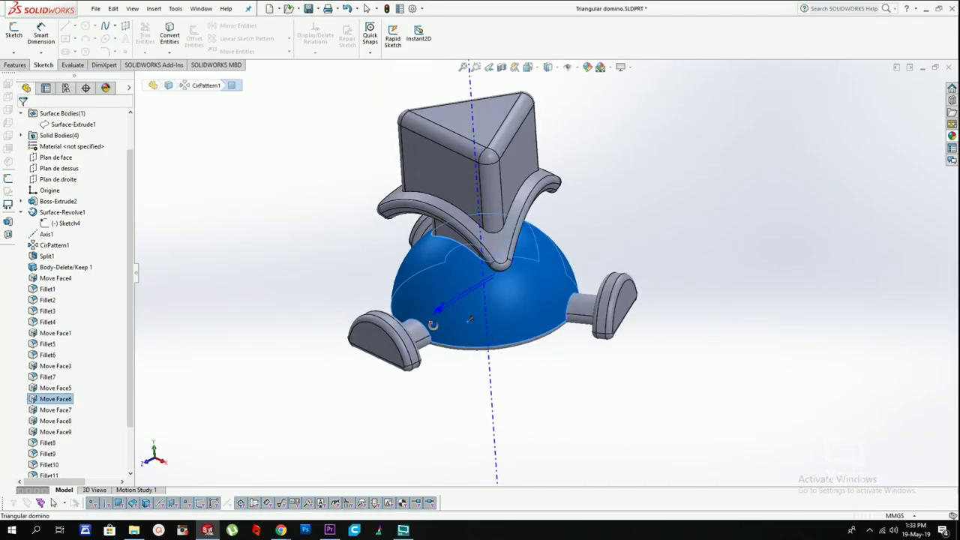
right_click(433, 273)
left_click(453, 215)
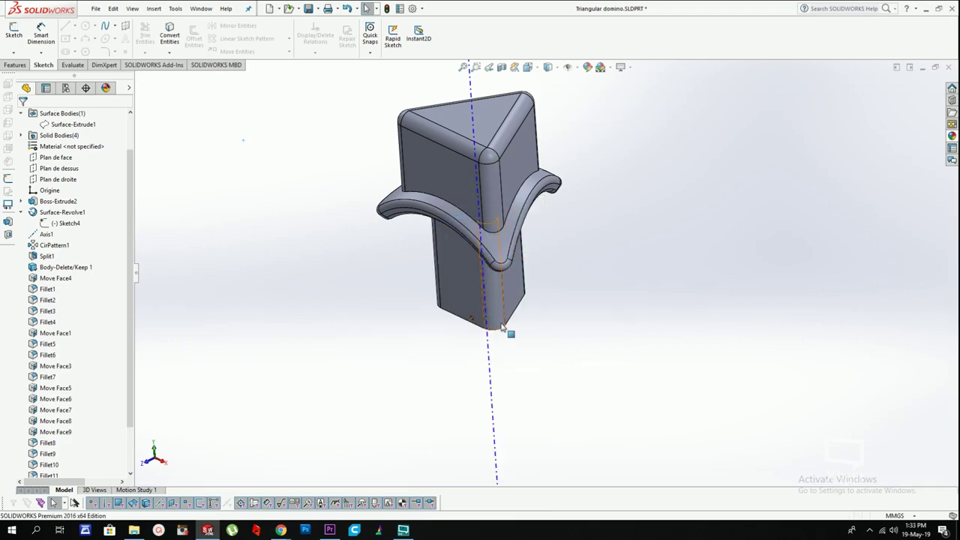
Step: Reactivate the Mirror1 feature to bring back the mirrored copy of the neck piece
middle_click_drag(503, 332, 519, 278)
scroll(519, 277, "up", 4)
scroll(71, 362, "down", 2)
right_click(60, 463)
left_click(66, 367)
right_click(55, 463)
left_click(511, 331)
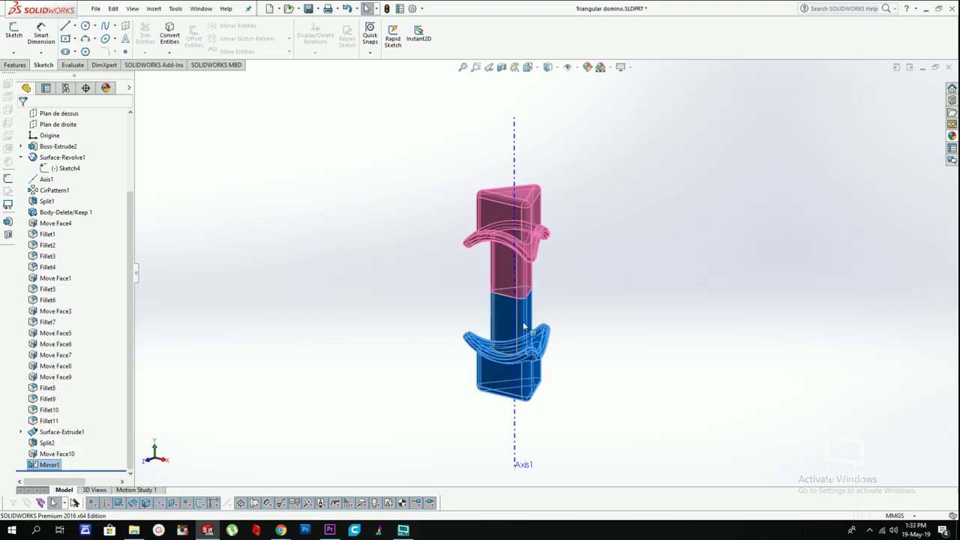
Step: Look through the solid bodies list and isolate the lower, mirrored neck body with its flat end face in view
scroll(522, 331, "down", 1)
scroll(63, 375, "up", 3)
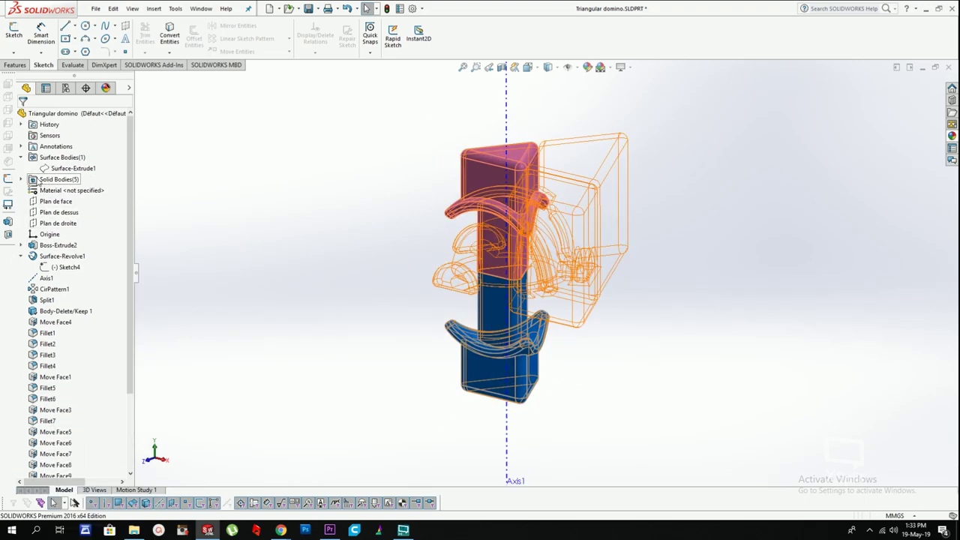
left_click(21, 179)
left_click(57, 224)
left_click(360, 235)
scroll(595, 215, "down", 2)
left_click(443, 314)
right_click(443, 314)
left_click(475, 495)
middle_click_drag(457, 312, 449, 337)
scroll(420, 302, "down", 2)
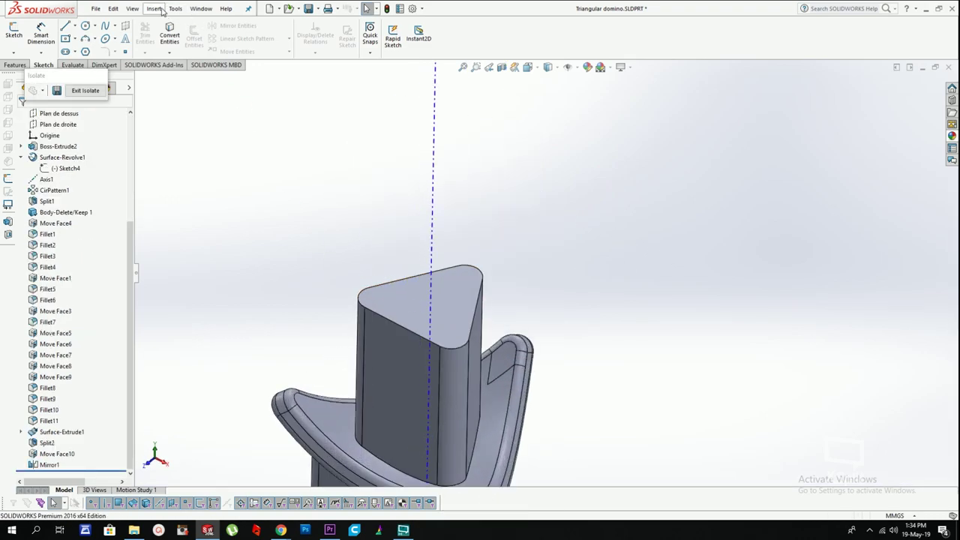
Step: Fillet the edge loop around the neck's triangular end face with a 1 mm radius
left_click(162, 10)
mouse_move(204, 47)
left_click(346, 43)
left_click(412, 330)
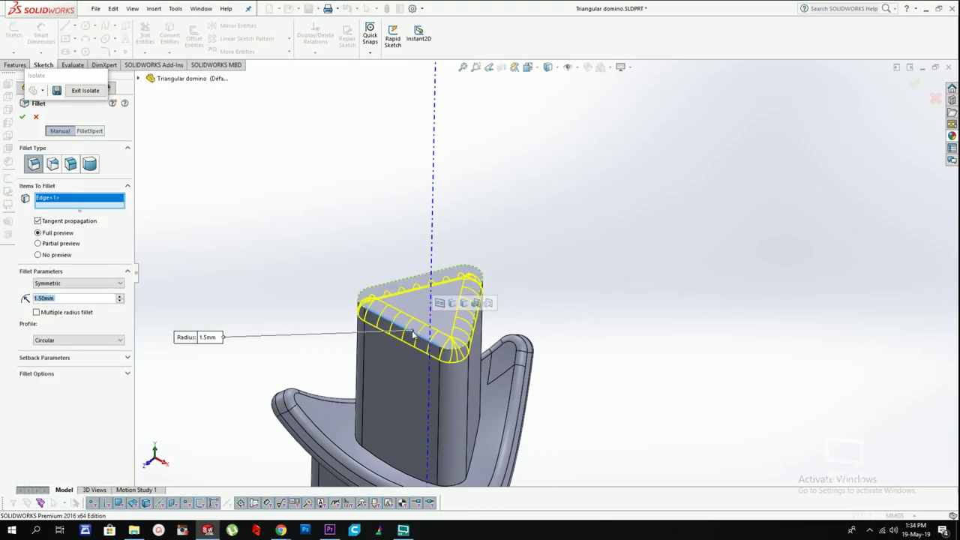
type("1")
key("Return")
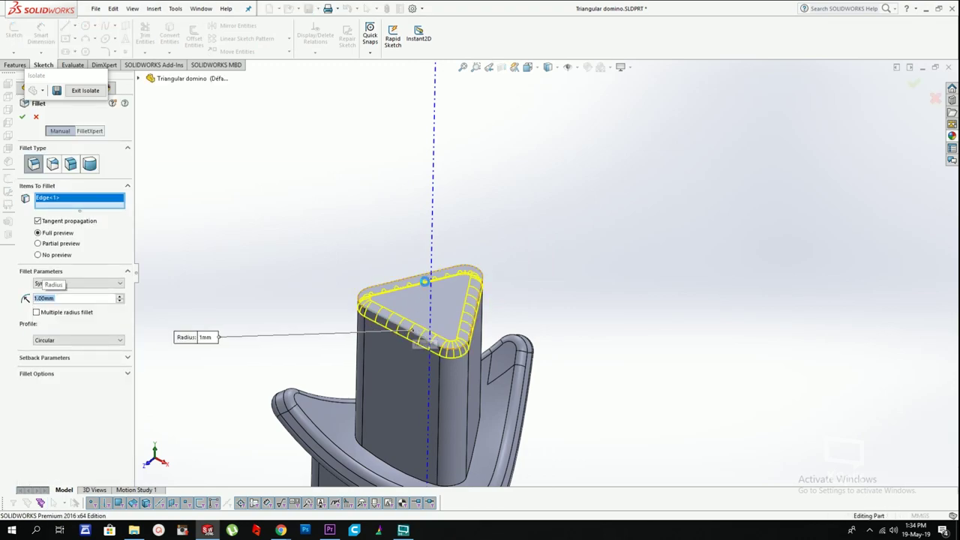
Step: Start a sketch on the neck's triangular end face and draw a circle about 3.55 mm in diameter centred on the origin
right_click(422, 305)
left_click(450, 290)
left_click(497, 272)
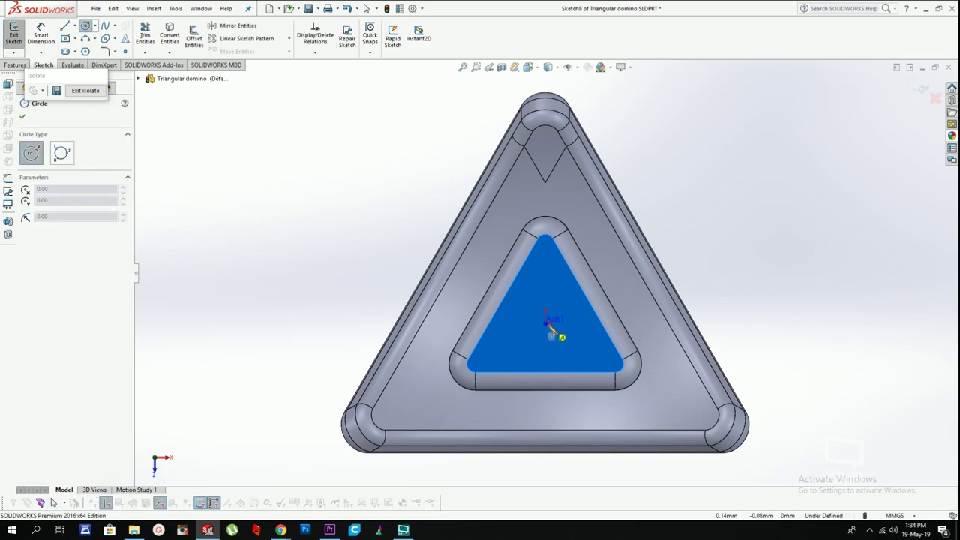
left_click(546, 323)
left_click(519, 339)
Step: Dimension the circle's diameter with a first value of 2.7 mm and change it to 2.9 mm
left_click(41, 36)
left_click(560, 303)
left_click(685, 237)
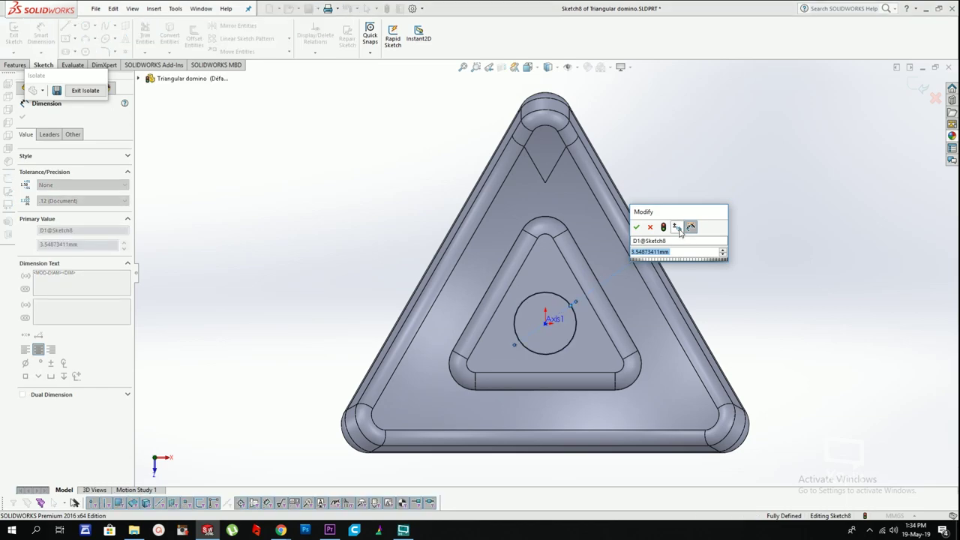
type("2.7")
key("Return")
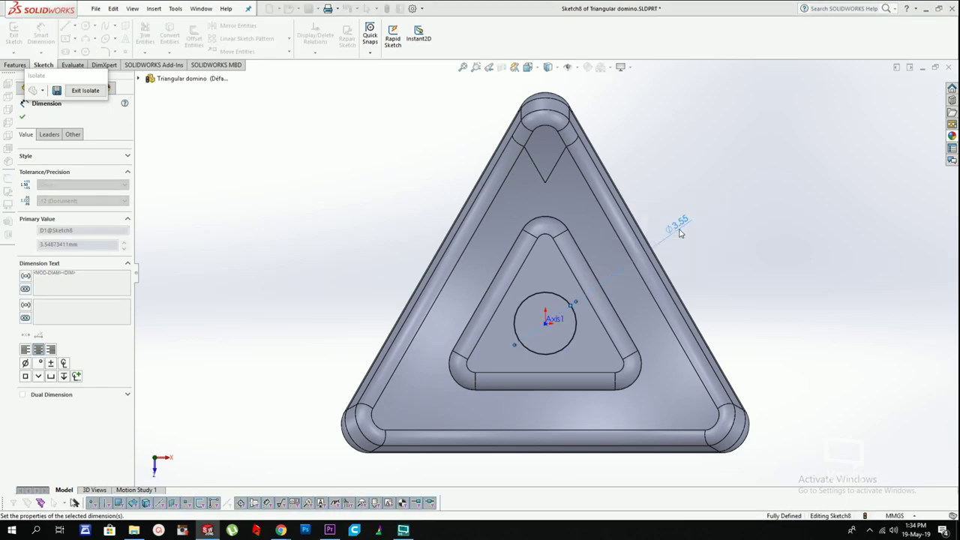
double_click(667, 229)
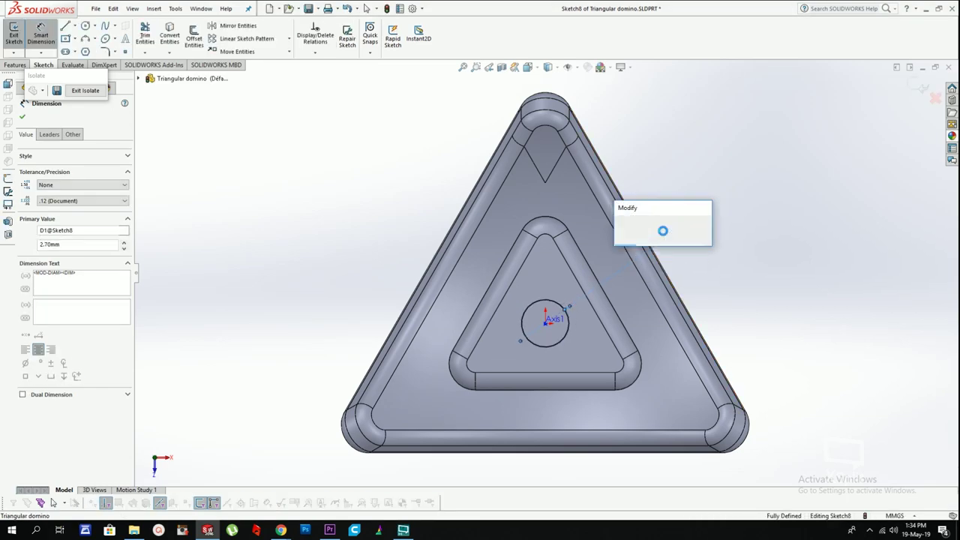
type("2.9")
key("Return")
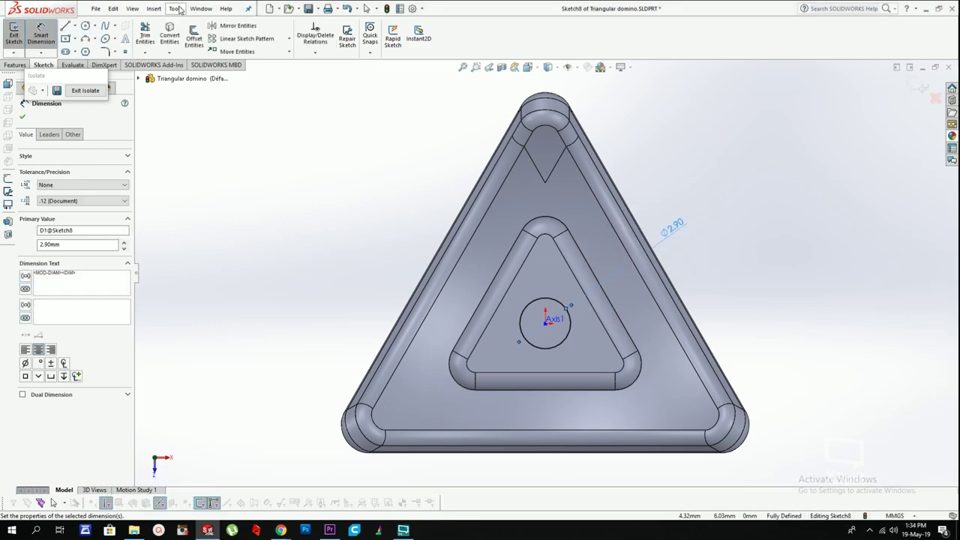
Step: Set up an extruded cut of the circle into the neck with a blind depth of 15 mm
left_click(154, 9)
mouse_move(166, 35)
left_click(280, 37)
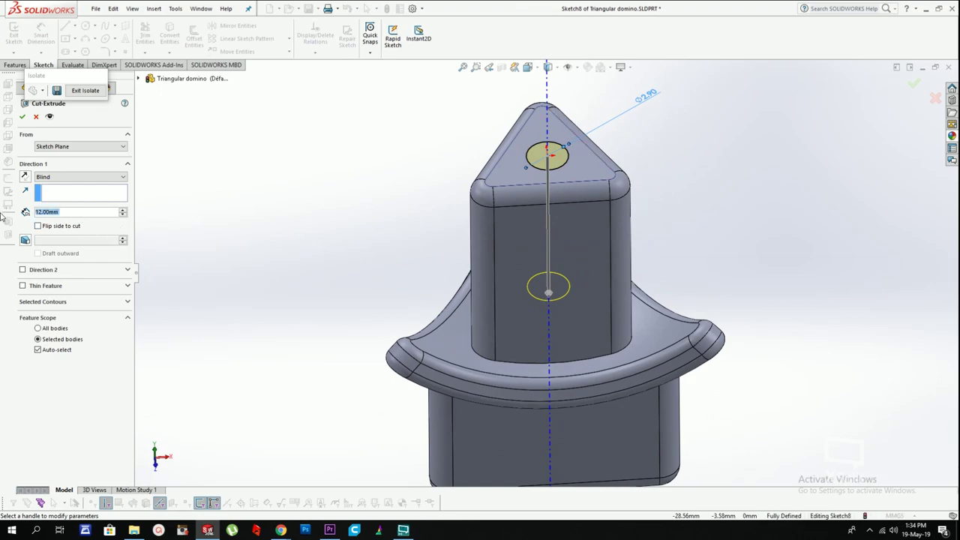
key("Return")
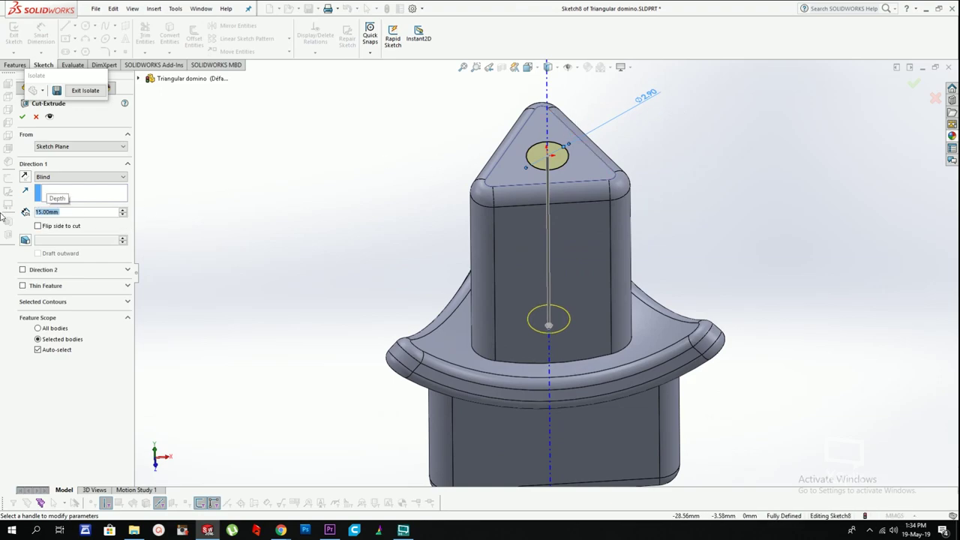
Step: Cut the 2.90 mm circle 15 mm deep into the end face of the narrow triangular post
scroll(360, 301, "up", 3)
middle_click_drag(360, 301, 380, 249)
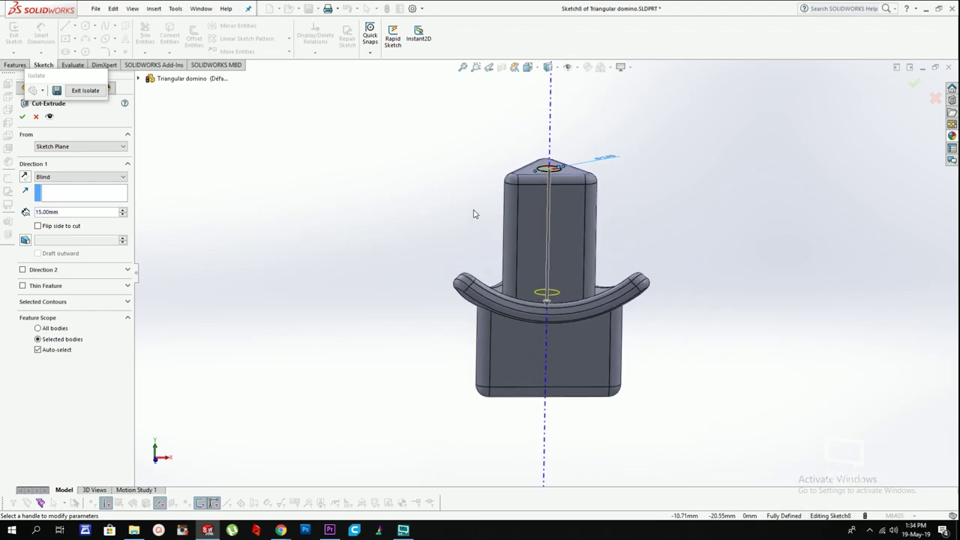
middle_click_drag(506, 176, 498, 146)
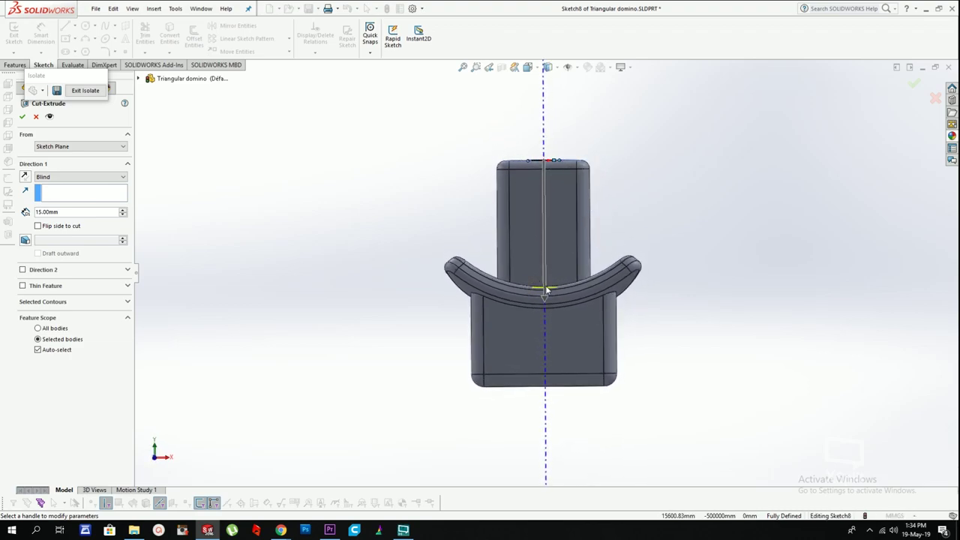
middle_click_drag(547, 276, 545, 222)
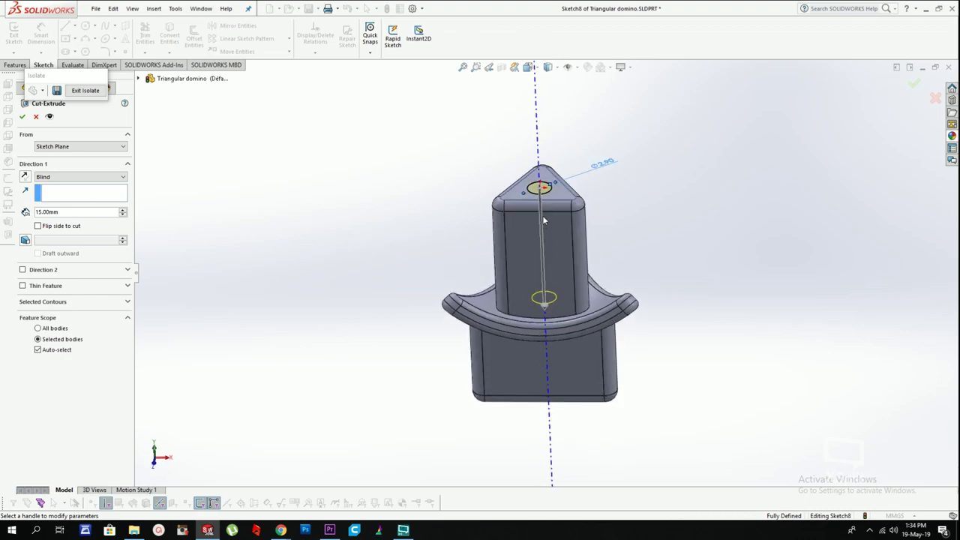
scroll(558, 180, "down", 3)
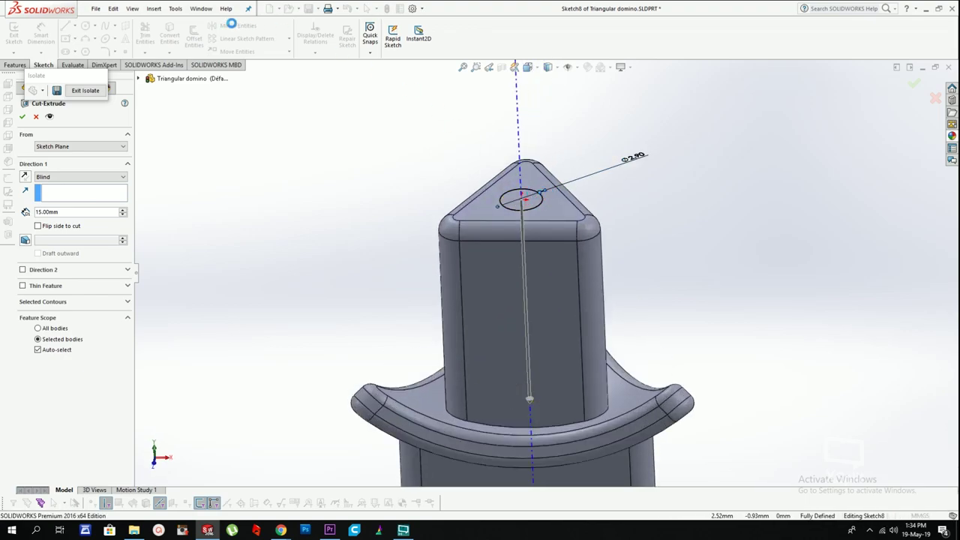
Step: Chamfer the circular rim of the new hole with a 0.2 mm distance and an 80° angle
left_click(154, 9)
mouse_move(185, 47)
left_click(294, 62)
left_click(486, 202)
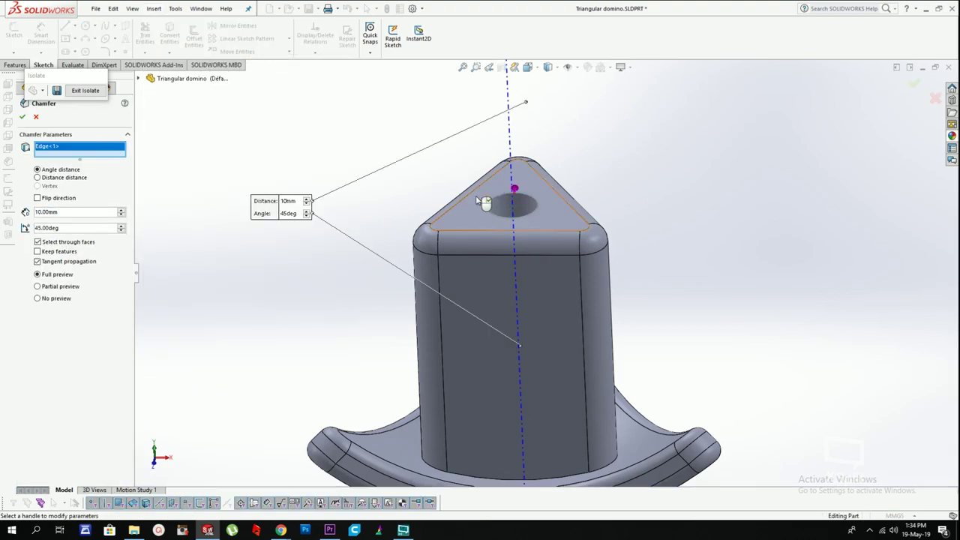
type("0.2")
left_click(82, 237)
type("70")
key("Return")
type("80")
key("Return")
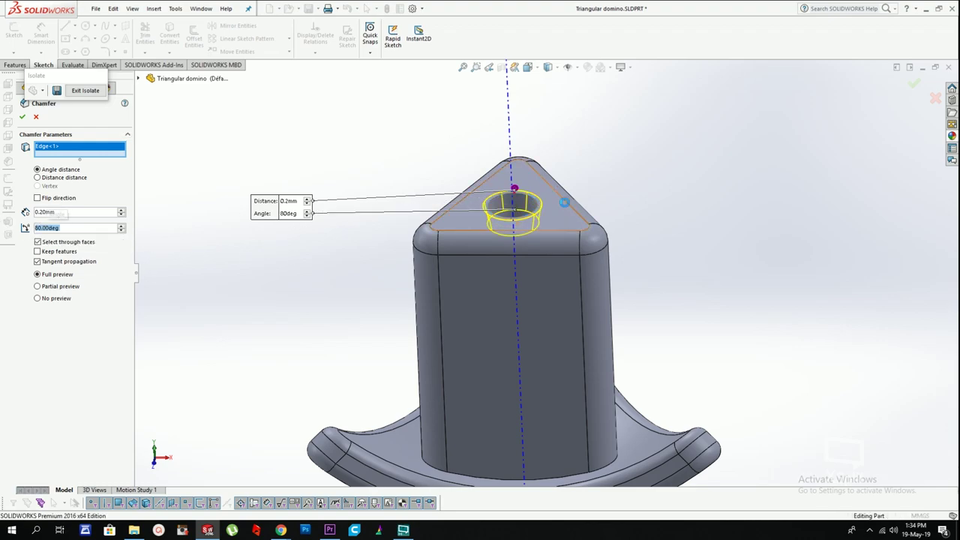
key("Return")
Step: Exit the isolated view and hide the mirrored lower body
mouse_move(603, 173)
middle_mouse_down()
mouse_move(599, 273)
mouse_move(598, 184)
middle_mouse_up()
scroll(599, 184, "up", 2)
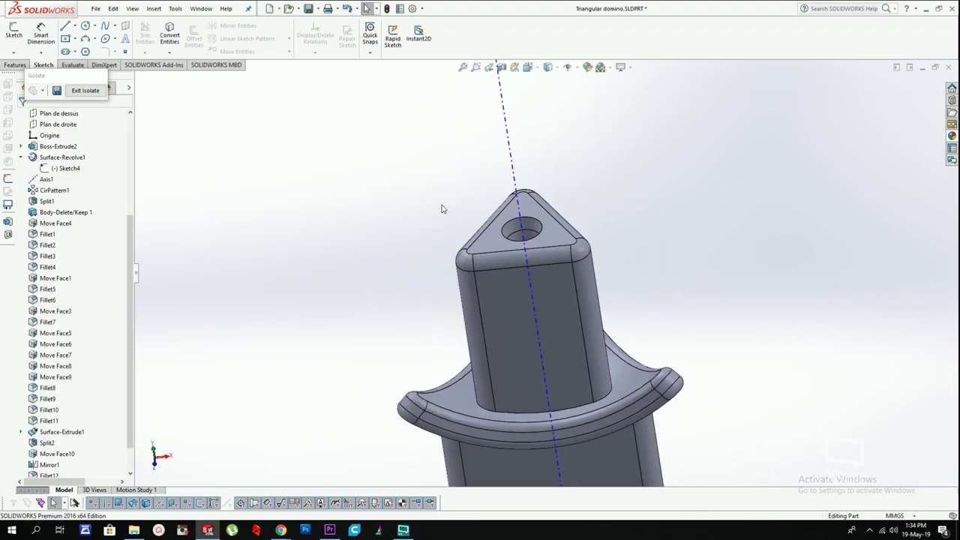
scroll(467, 209, "up", 4)
left_click(85, 90)
right_click(513, 258)
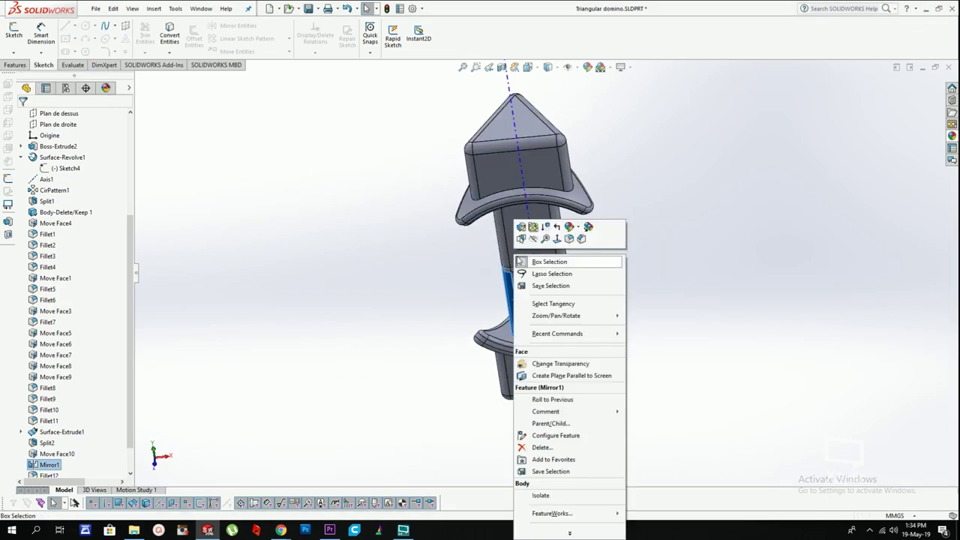
left_click(532, 240)
Step: Open a sketch on the flat front face of the wide block, viewed straight on
middle_click_drag(559, 225, 602, 199)
scroll(501, 141, "down", 2)
left_click(507, 176)
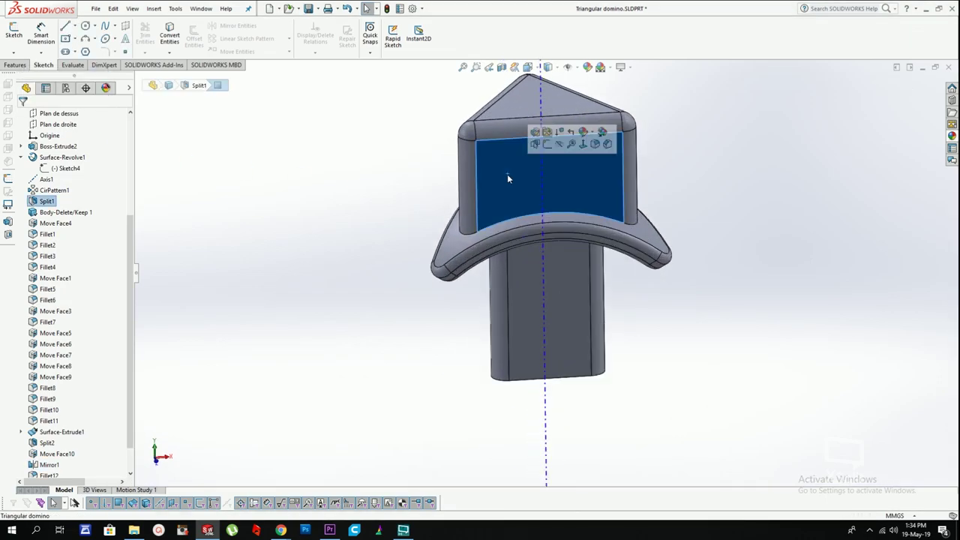
left_click(572, 144)
left_click(14, 34)
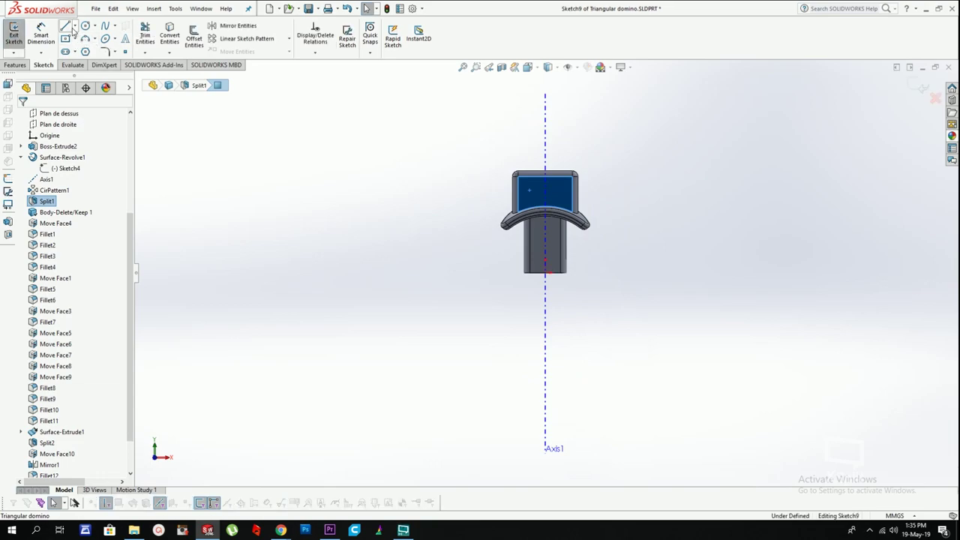
Step: Sketch a vertical construction line about 35 mm long from above the block down along the axis to the origin
scroll(541, 174, "down", 1)
left_click(535, 130)
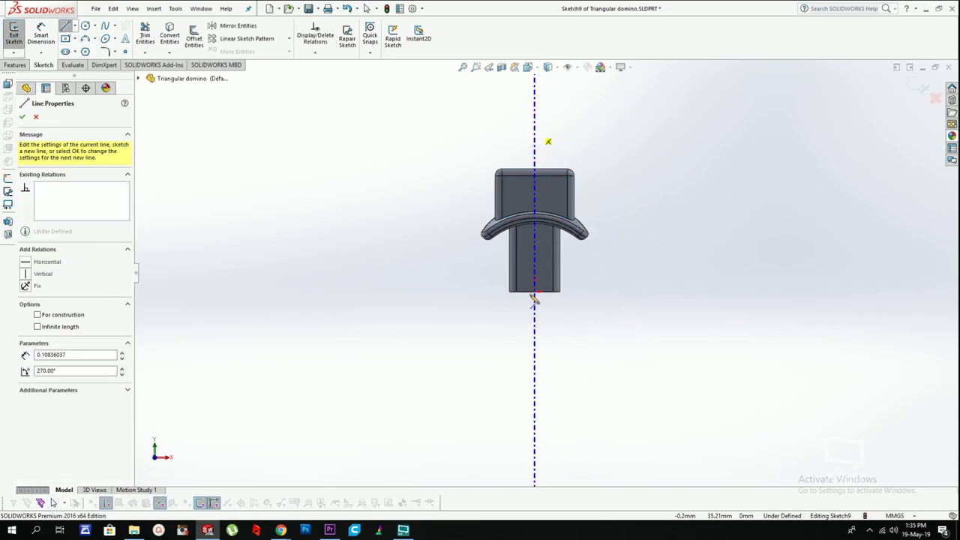
left_click(535, 291)
key("Escape")
left_click(535, 271)
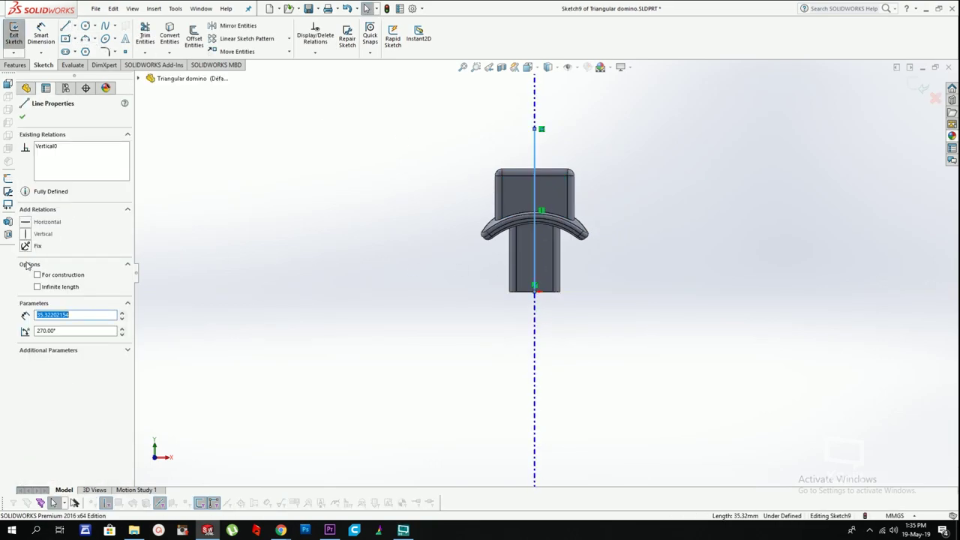
left_click(45, 279)
scroll(605, 188, "down", 4)
key("Escape")
Step: Sketch a horizontal line outward from the centerline and make it collinear with the upper straight edge of the block's front face
left_click(66, 27)
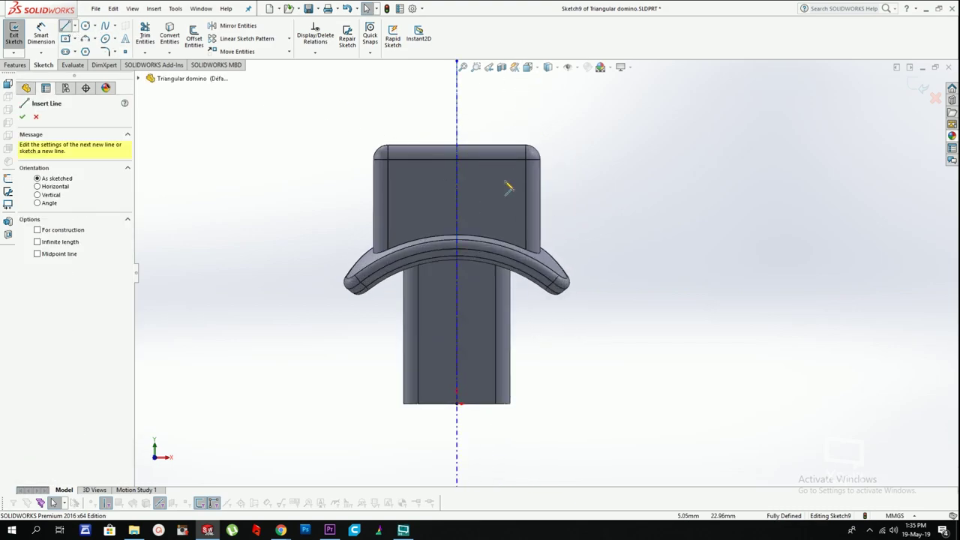
left_click(457, 161)
left_click(340, 159)
key("Escape")
left_click(375, 160)
left_click_drag(375, 160, 382, 183)
left_click(387, 160, "ctrl")
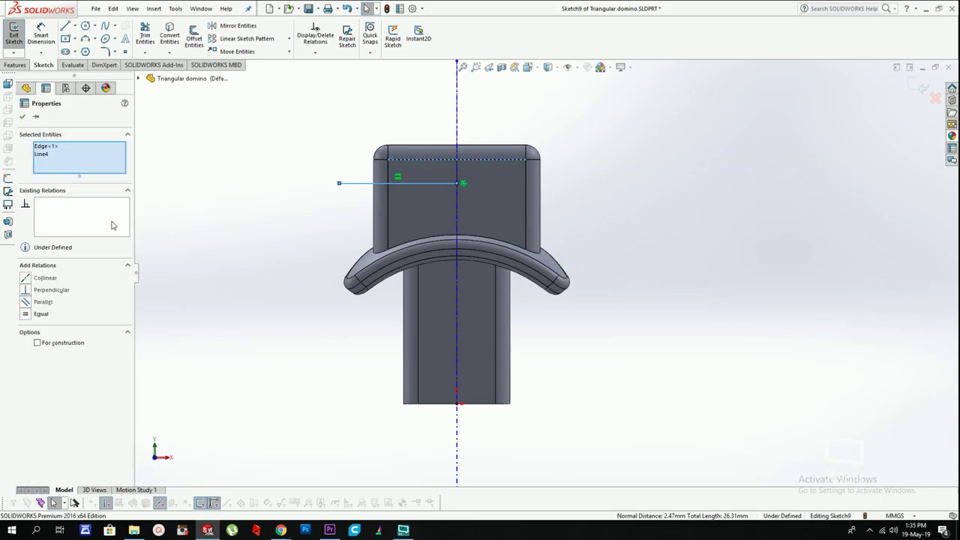
left_click(28, 282)
Step: Lengthen the horizontal line by moving its free end farther out beyond the side of the body
left_click(345, 190)
left_click_drag(339, 160, 278, 159)
left_click(353, 153)
Step: Revolve the horizontal line 360° about the vertical centerline as a surface
left_click(153, 8)
left_click(299, 118)
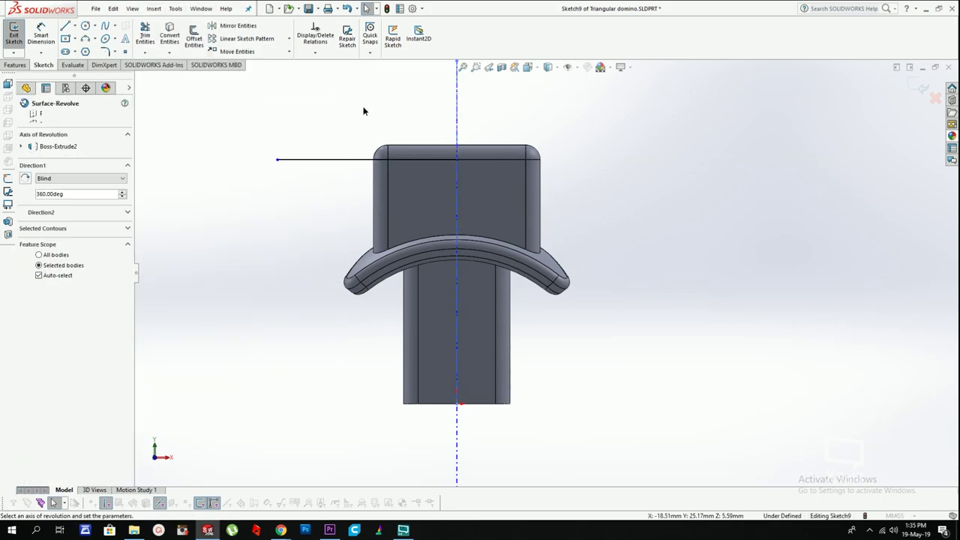
key("Return")
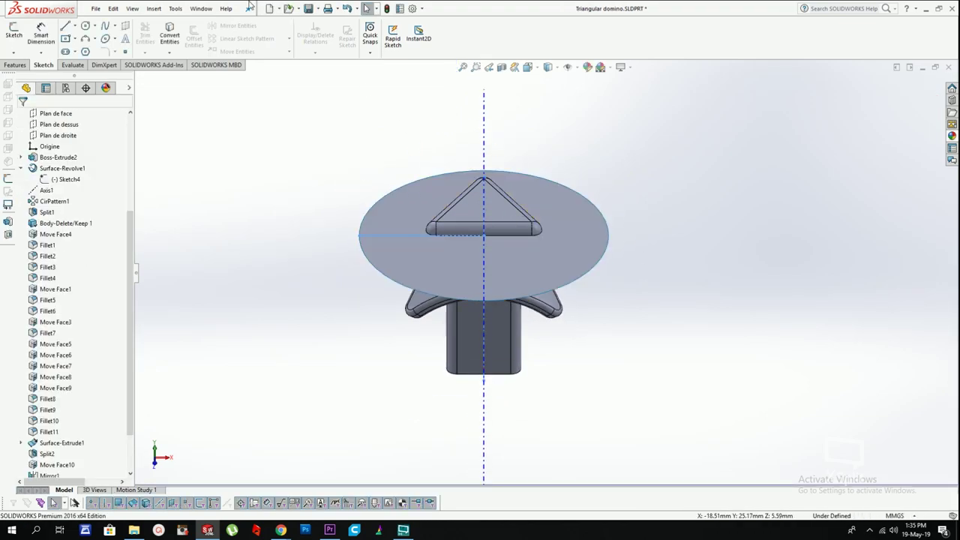
Step: Split the wide block's body with the revolved surface, separating the thin triangular cap from the rest
left_click(153, 10)
mouse_move(183, 49)
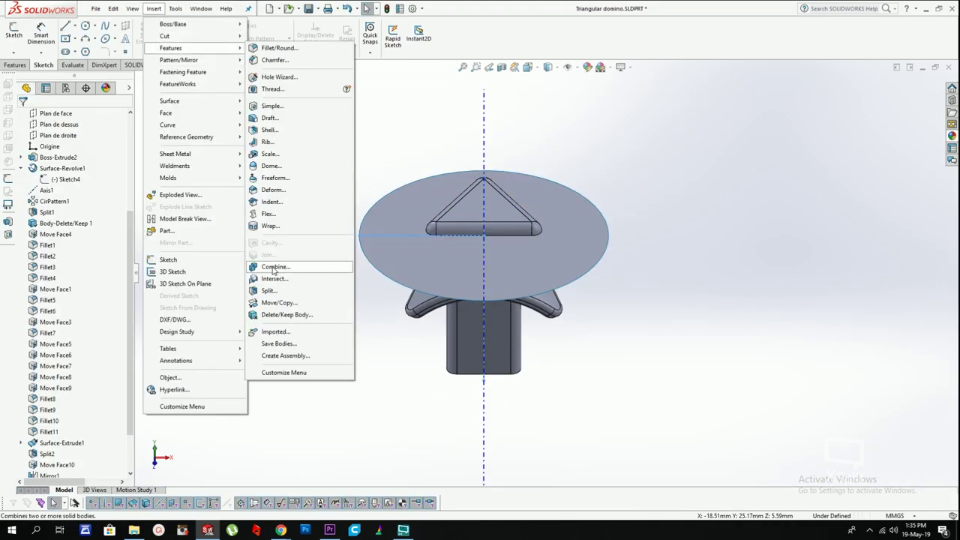
left_click(268, 291)
left_click(431, 213)
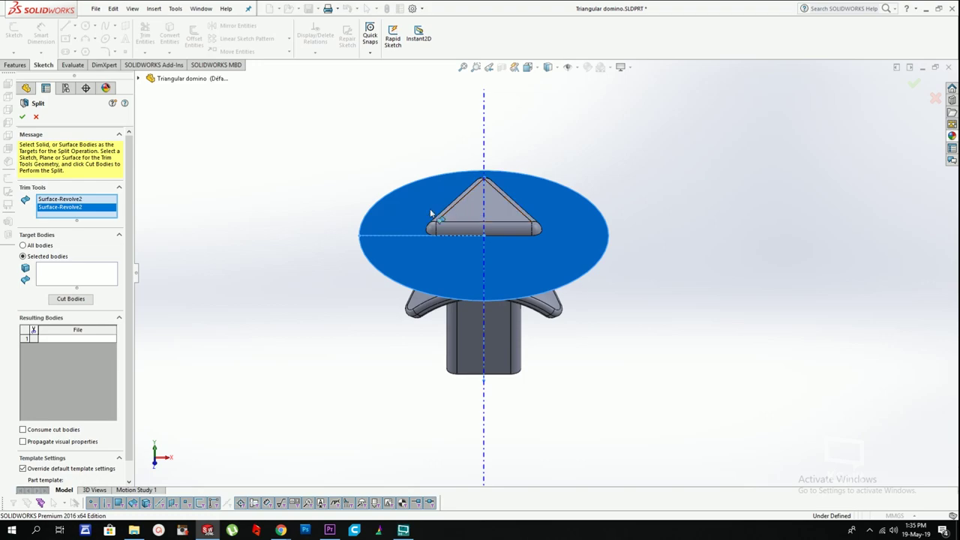
left_click(76, 299)
left_click(472, 209)
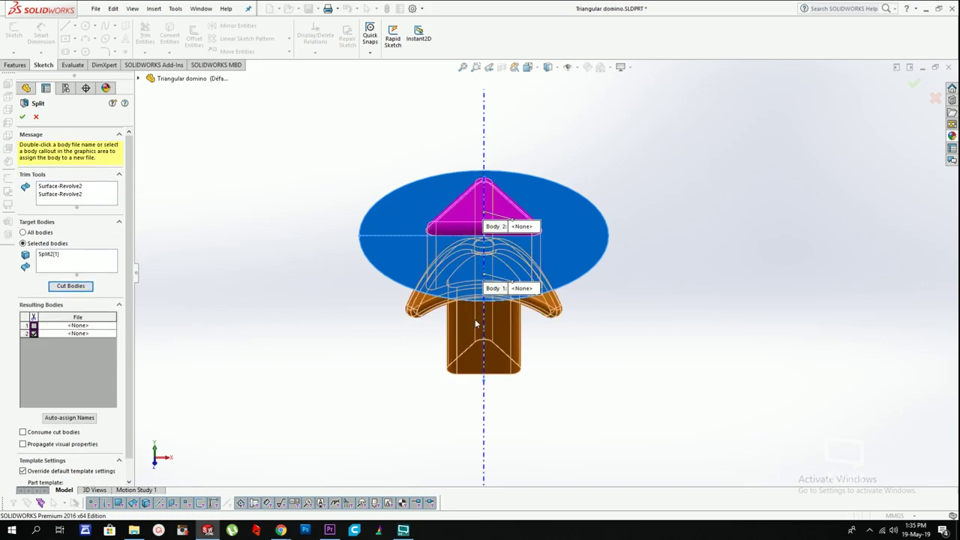
left_click(470, 325)
Step: Hide the revolved surface disc and isolate the triangular cap body
right_click(435, 206)
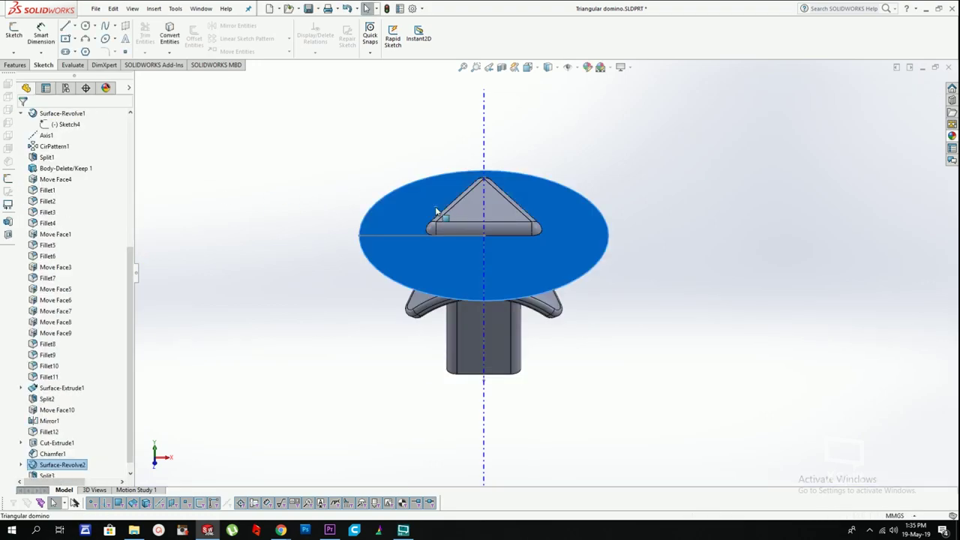
left_click(466, 192)
right_click(465, 225)
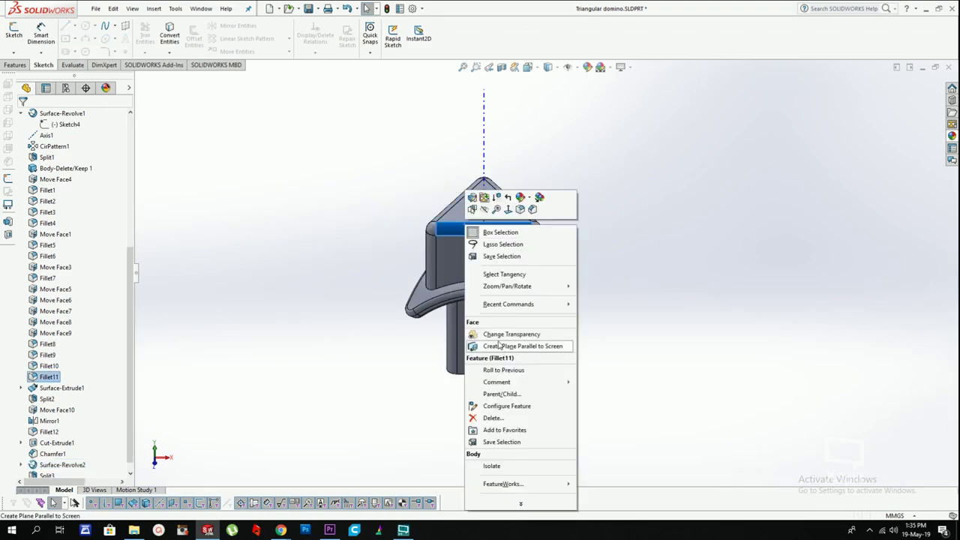
left_click(492, 466)
Step: Open a sketch on the flat cut face of the triangular cap, viewed straight on
left_click(471, 206)
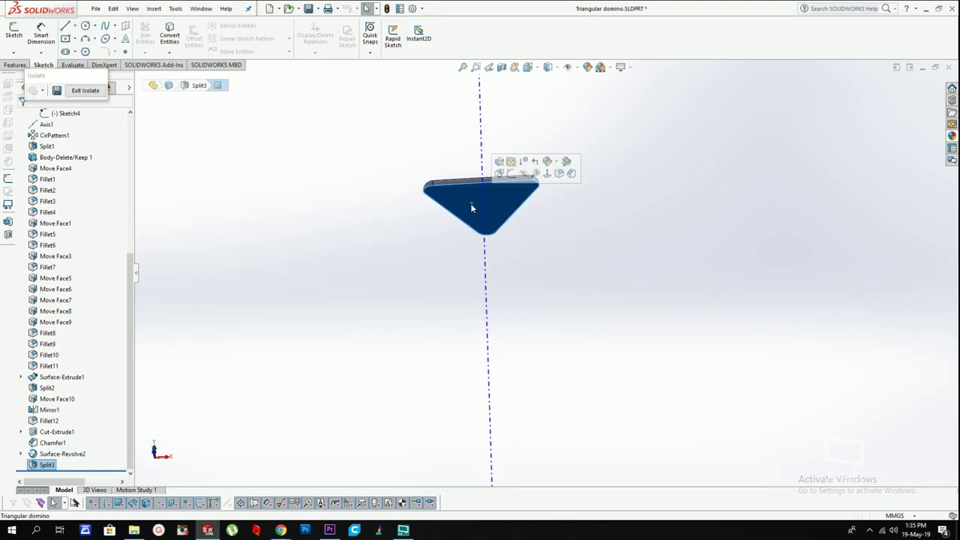
key("ctrl+8")
scroll(638, 214, "down", 2)
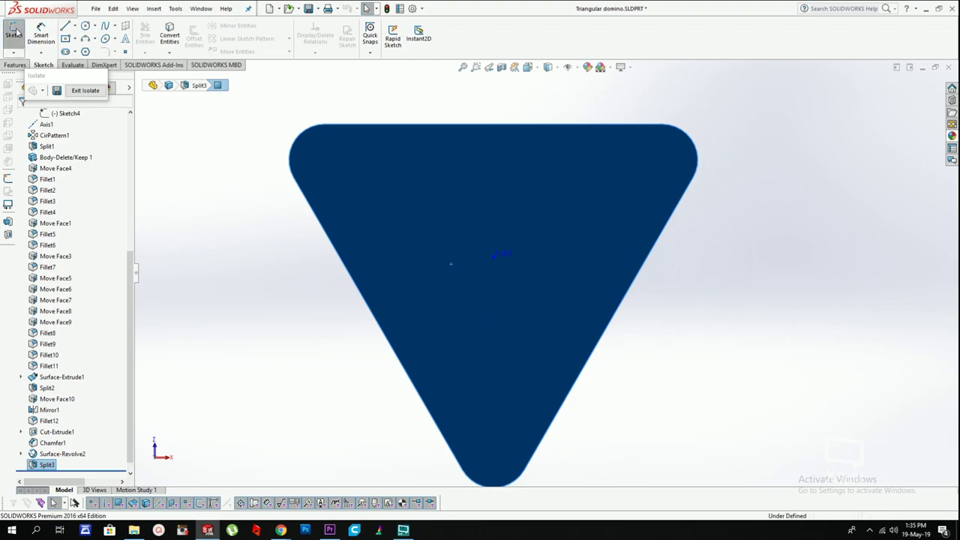
scroll(638, 265, "up", 2)
scroll(654, 296, "down", 2)
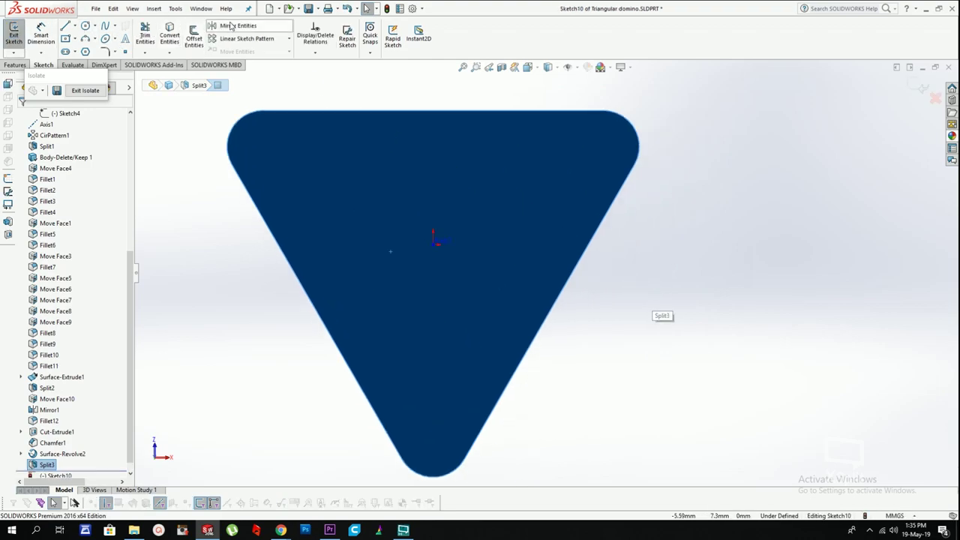
Step: Offset the cap face outline inward by 1.5 mm to form a triangle
left_click(194, 39)
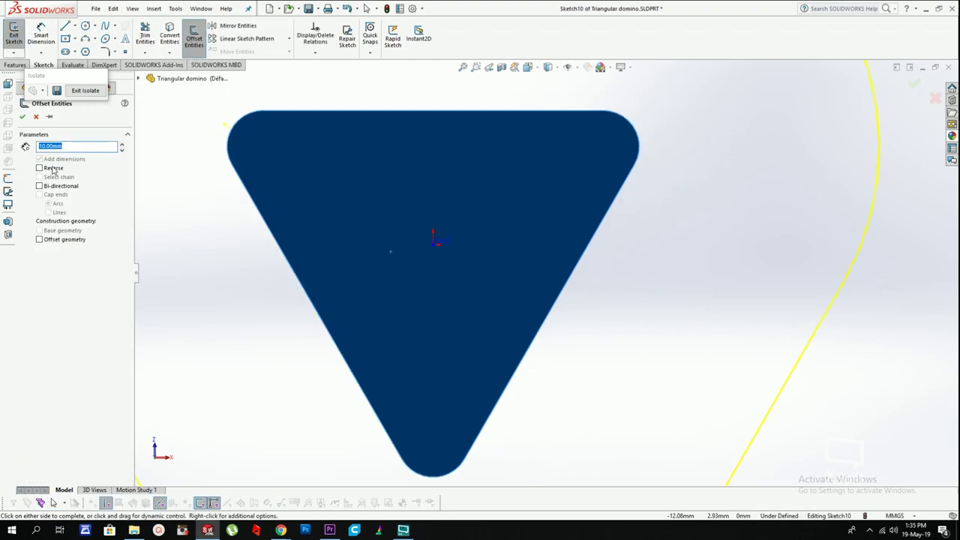
scroll(274, 212, "up", 3)
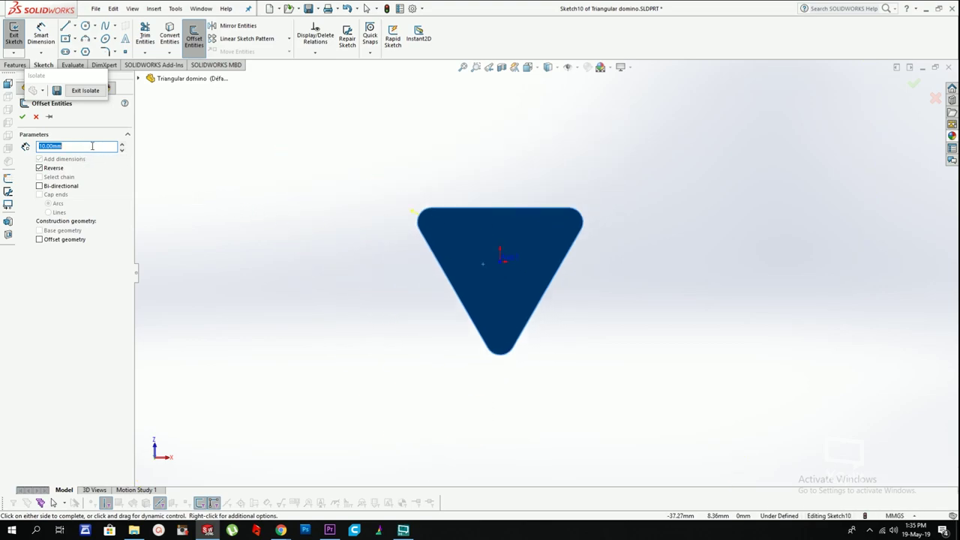
type("1")
key("Return")
scroll(516, 257, "down", 4)
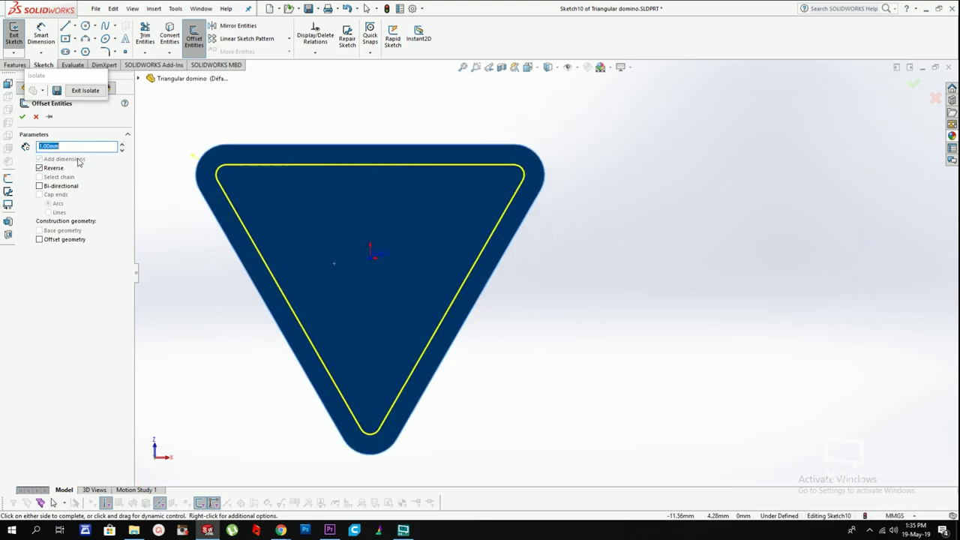
type("1.5")
key("Return")
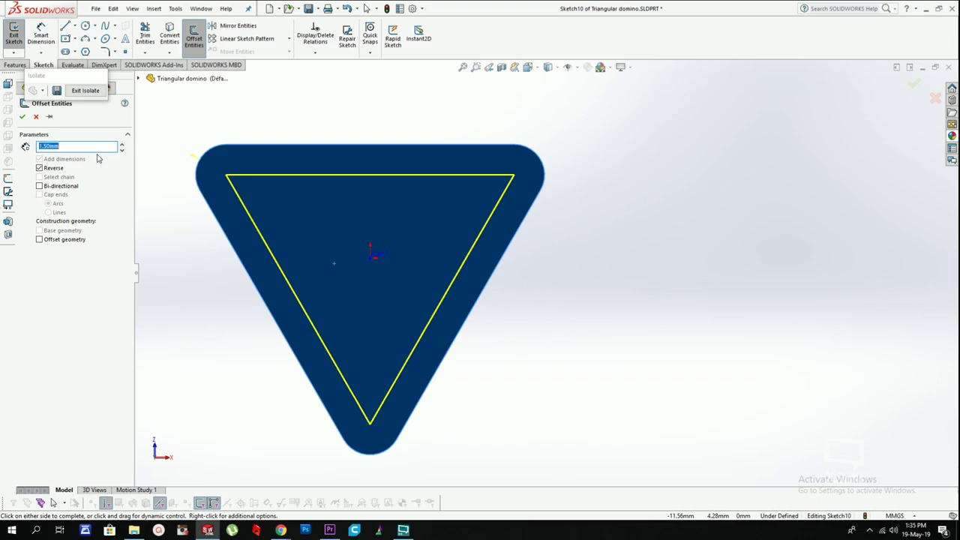
left_click(399, 188)
left_click(352, 203)
Step: Offset all three sides of the triangle inward to add a second, smaller triangle
mouse_move(165, 93)
left_mouse_down()
mouse_move(543, 403)
mouse_move(563, 454)
left_mouse_up()
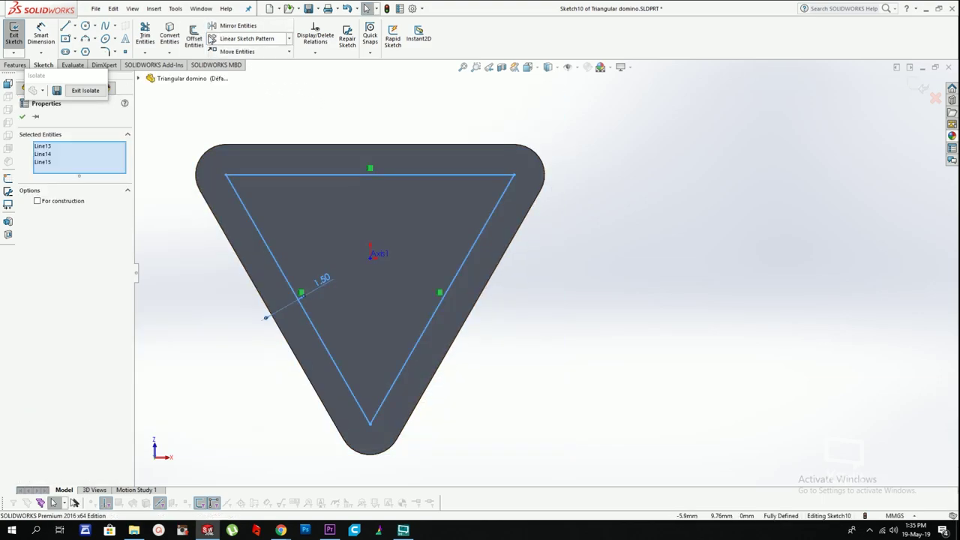
left_click(192, 50)
key("Return")
left_click(45, 170)
key("Return")
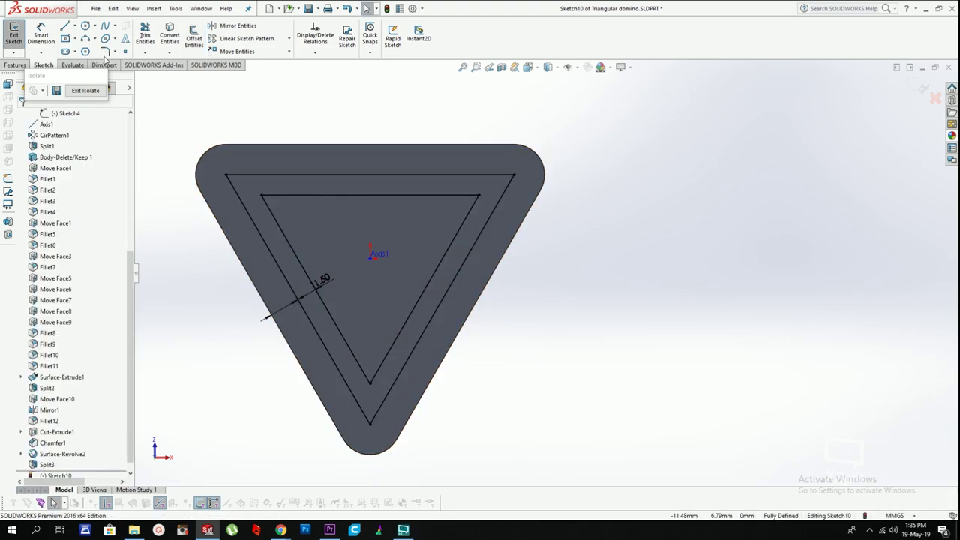
Step: Set the outer triangle's offset dimension from the cap outline to 1.6 mm
left_click(156, 9)
left_click(278, 237)
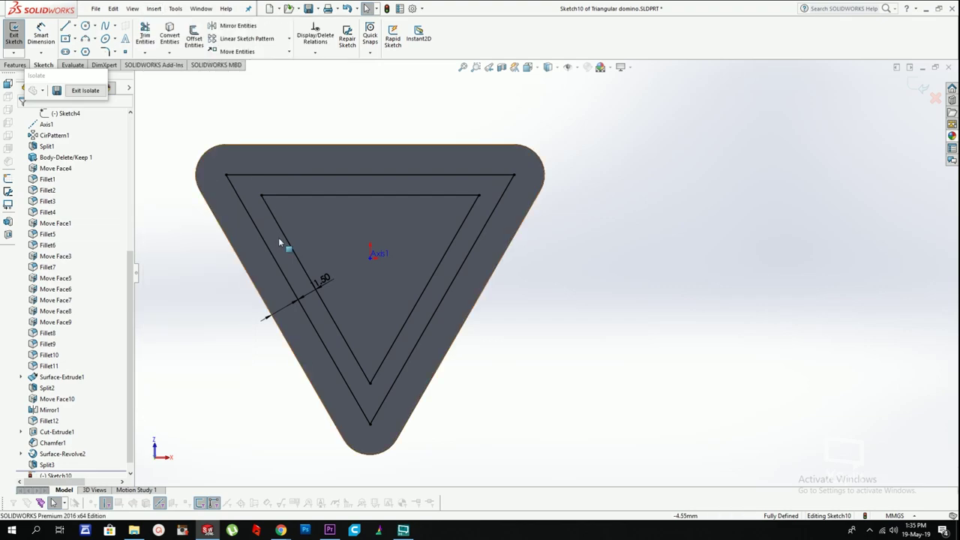
double_click(283, 307)
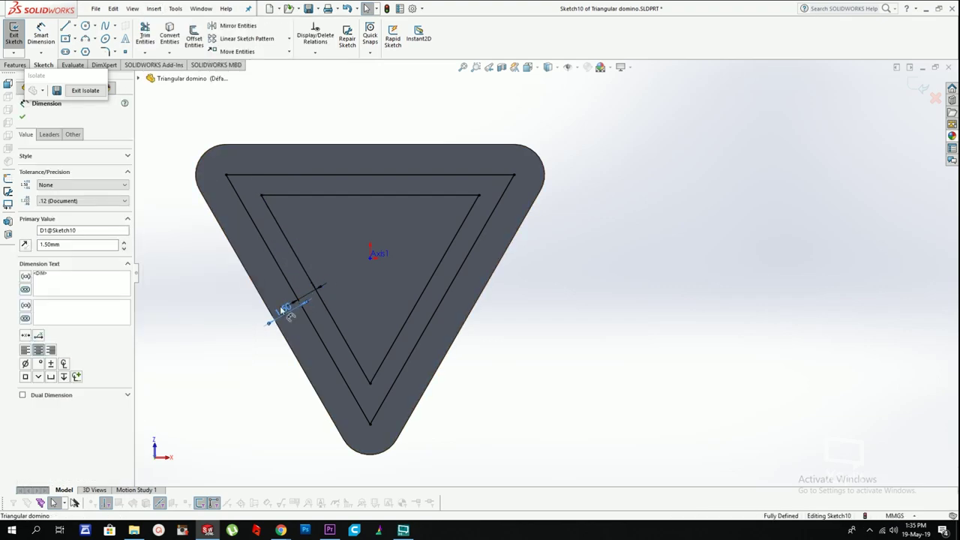
type("1.6")
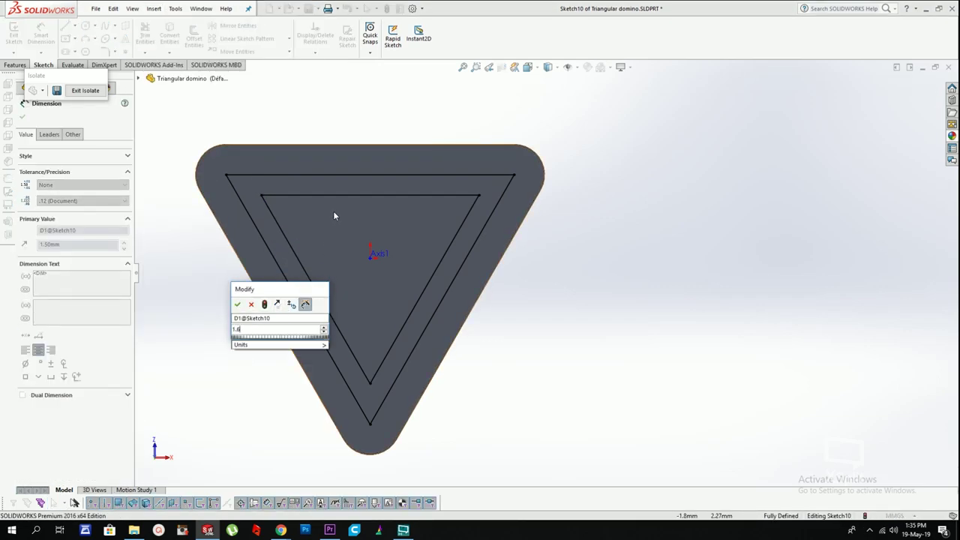
key("Return")
Step: Extrude the ring between the two triangles as a blind 2 mm boss merged with the cap
left_click(155, 9)
mouse_move(270, 22)
left_click(323, 25)
middle_click_drag(372, 263, 373, 160)
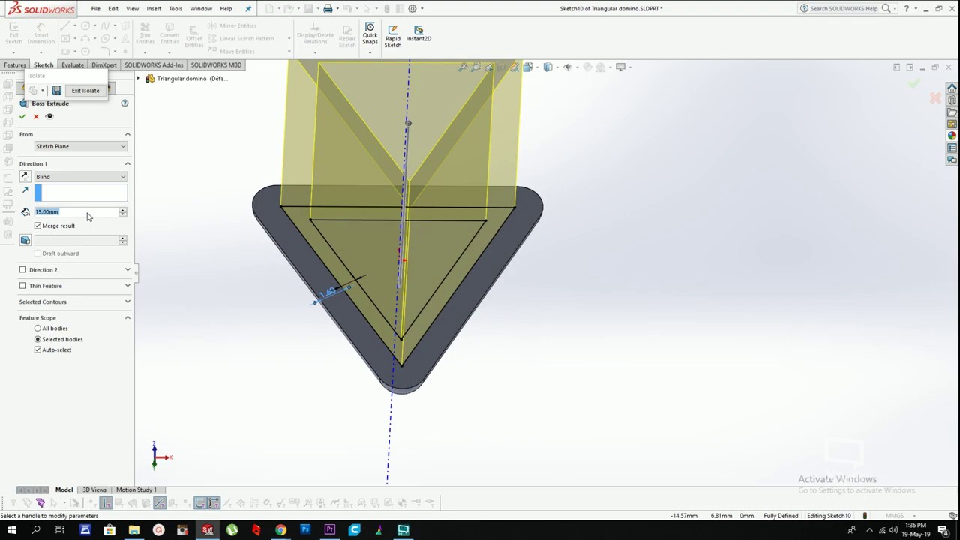
scroll(116, 217, "down", 1)
type("1")
key("Return")
type("2")
key("Return")
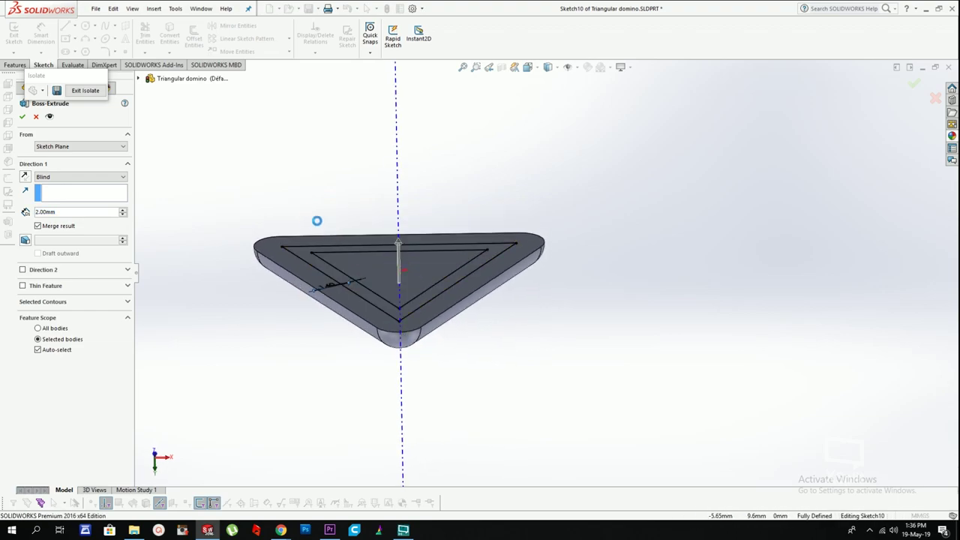
Step: Fillet the three outer vertical corner edges of the triangular rim on the cap with a 0.7 mm radius
left_click(156, 9)
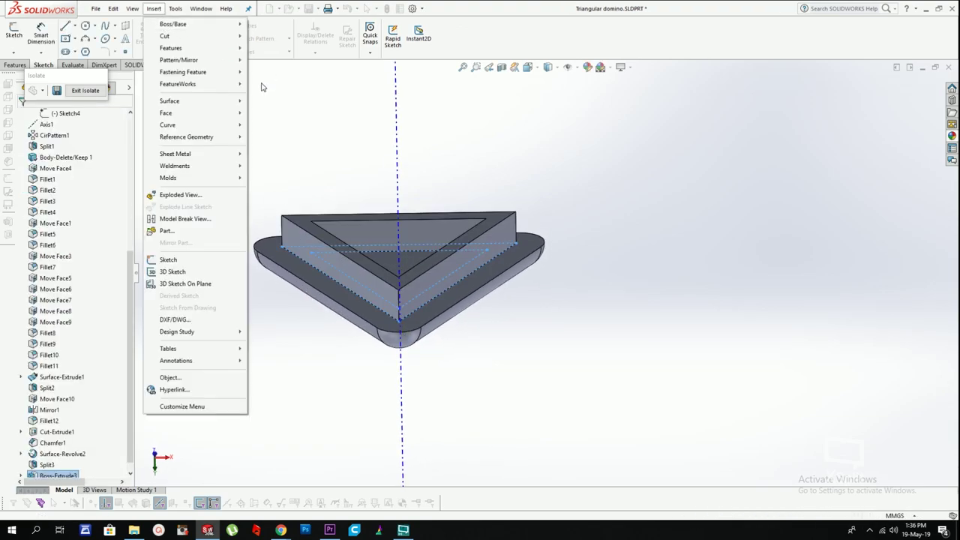
mouse_move(188, 40)
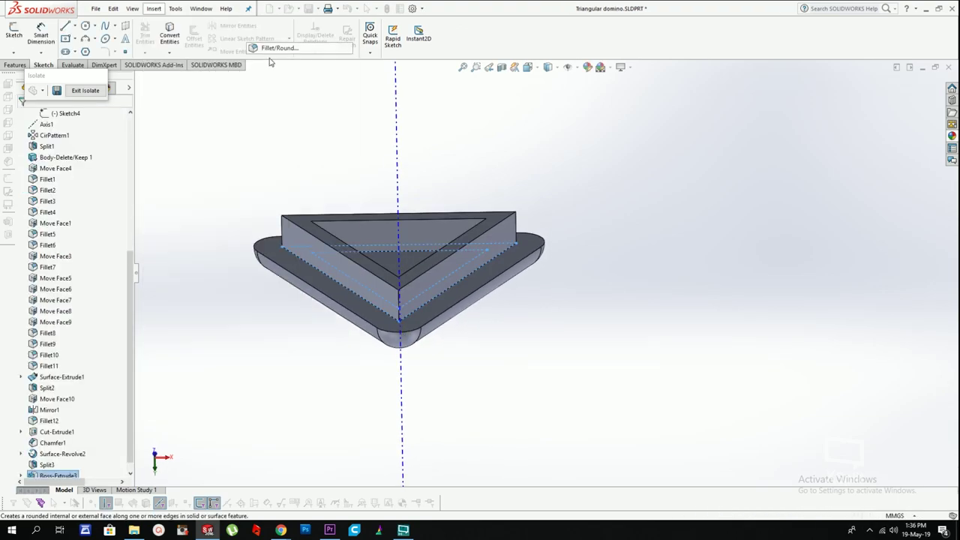
left_click(282, 48)
left_click(283, 233)
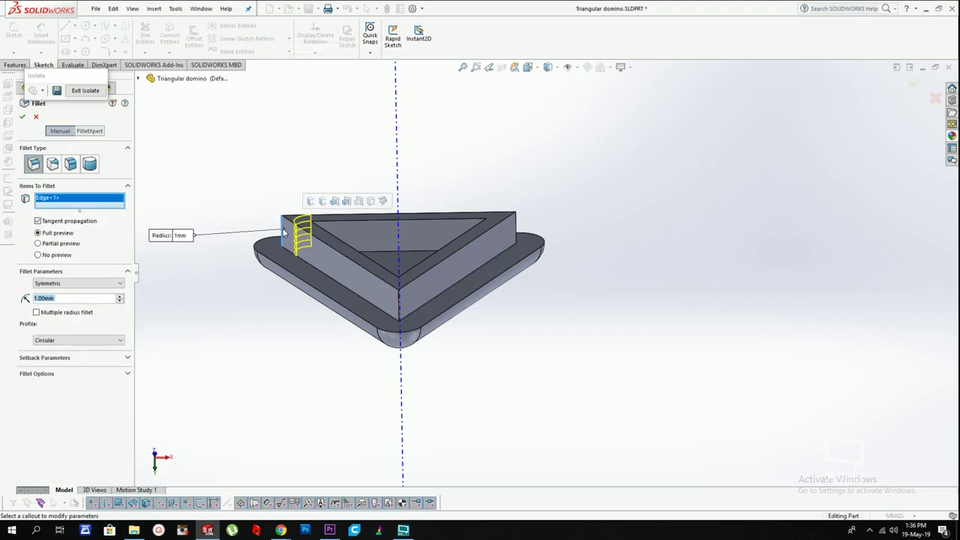
left_click(401, 314)
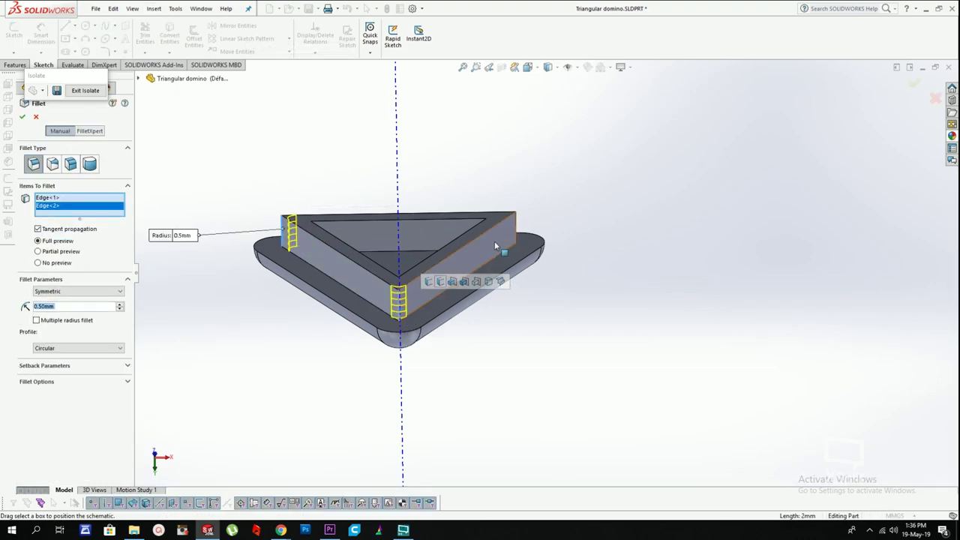
left_click(516, 225)
type("0.7")
key("Return")
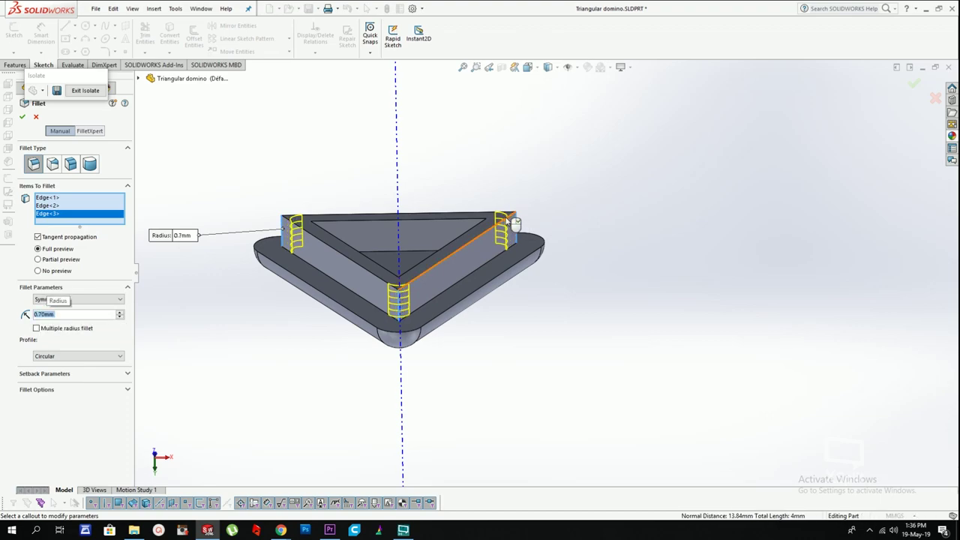
key("Return")
Step: End the cap's isolation and hide the cap body to expose the split face of the domino post
middle_click_drag(443, 159, 421, 158)
scroll(452, 275, "up", 3)
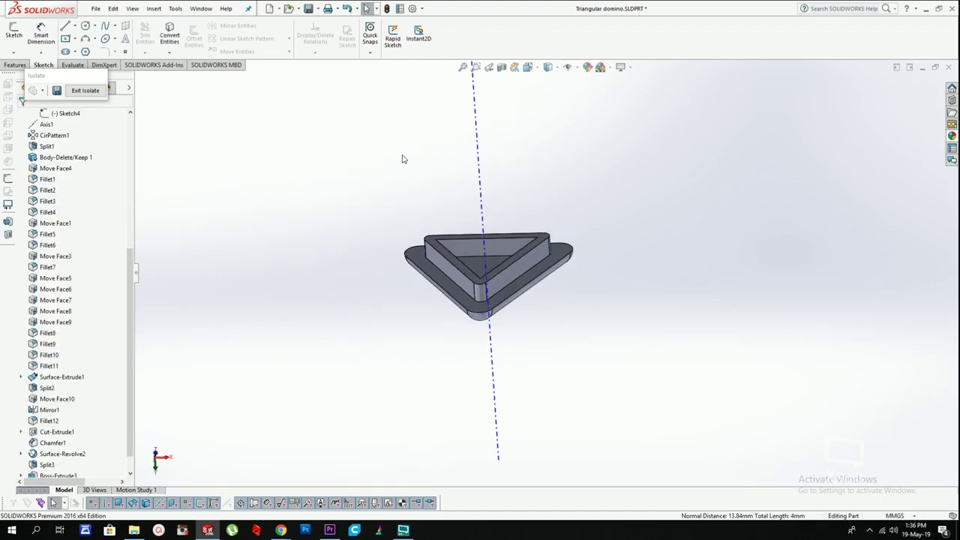
left_click(96, 91)
mouse_move(455, 220)
middle_mouse_down()
mouse_move(443, 275)
mouse_move(472, 153)
mouse_move(453, 180)
mouse_move(450, 124)
middle_mouse_up()
right_click(448, 163)
left_click(471, 150)
Step: Start a sketch on the post's exposed split face and offset its outline inward by 1.5 mm
left_click(454, 163)
key("ctrl+8")
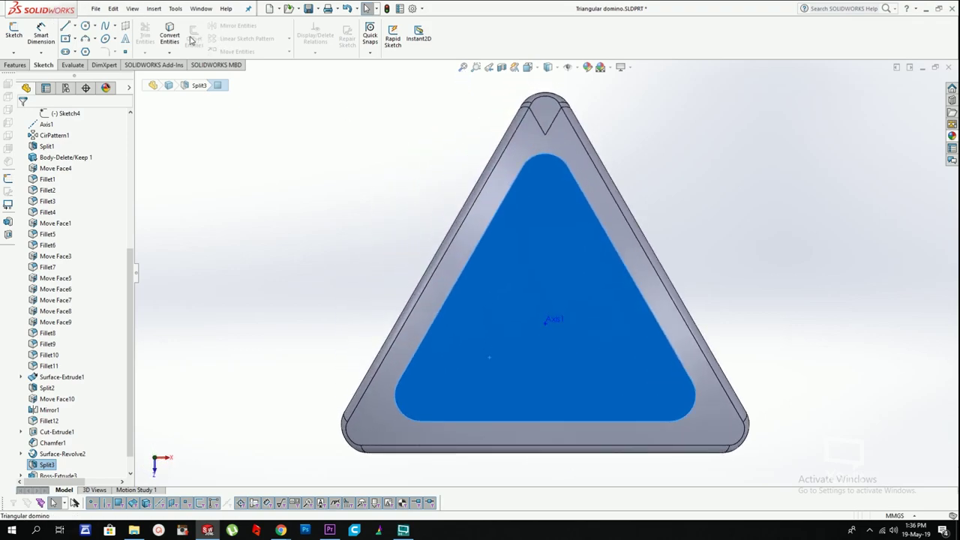
left_click(193, 38)
left_click(52, 167)
type("1.5")
key("Return")
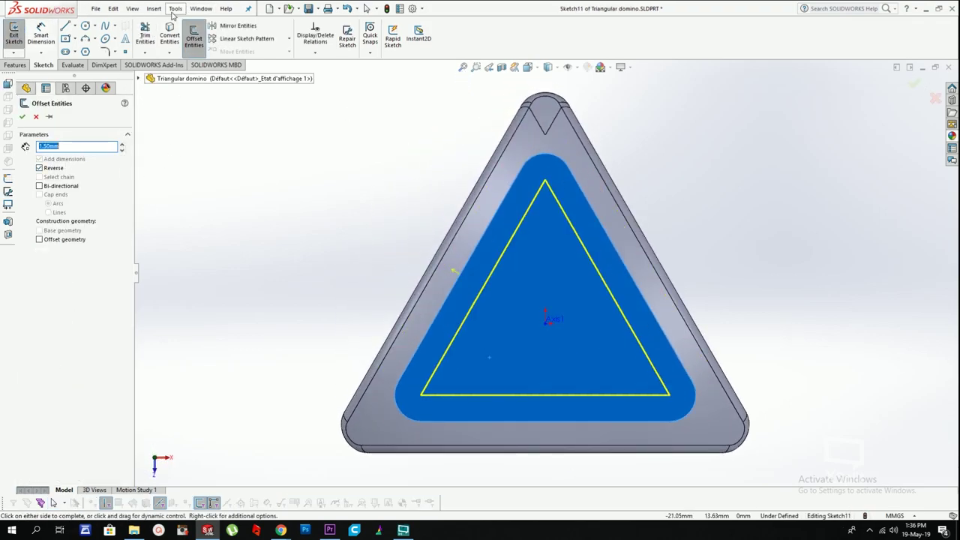
key("Return")
Step: Cut-extrude the offset triangle 2.5 mm blind into the post to form a triangular pocket
left_click(176, 9)
mouse_move(154, 9)
mouse_move(168, 36)
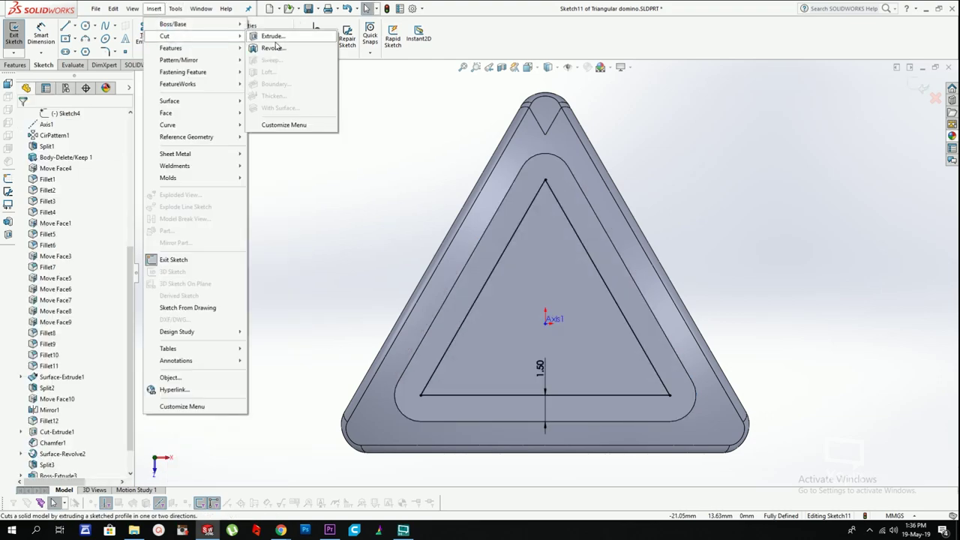
left_click(274, 35)
middle_click_drag(553, 266, 549, 157)
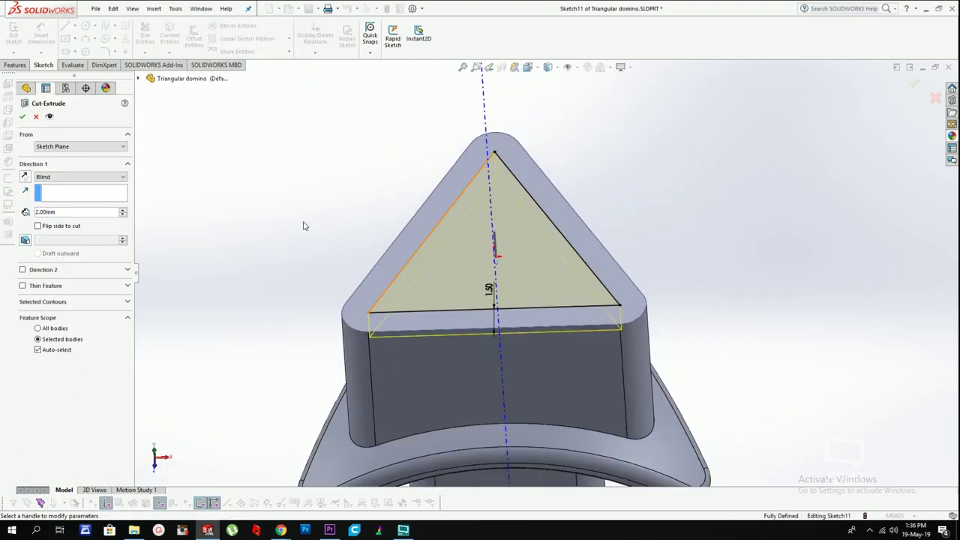
type("2")
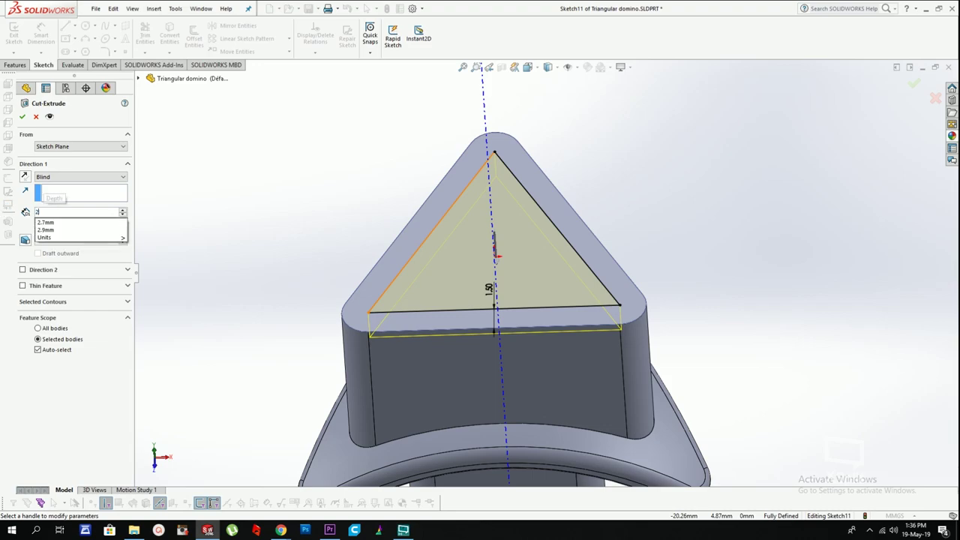
type(".5")
key("Return")
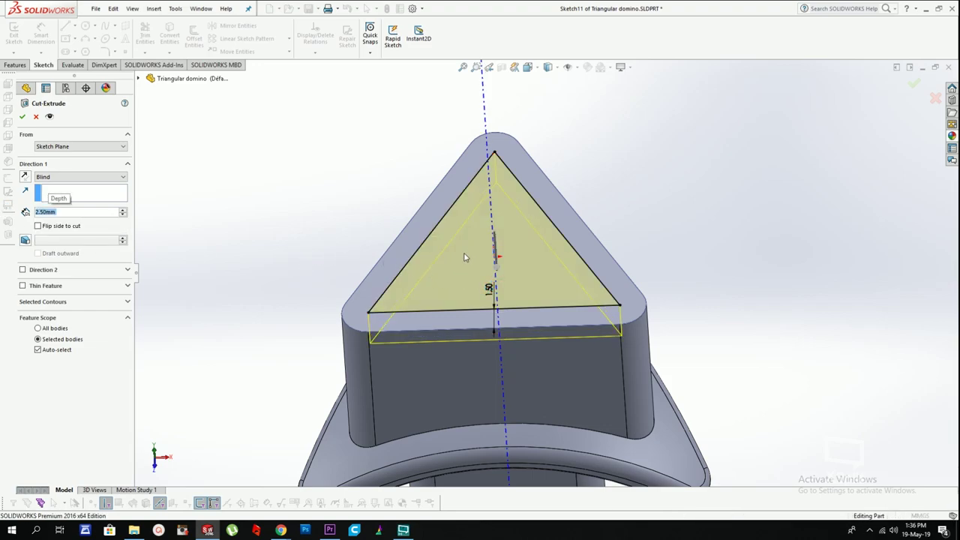
key("Return")
Step: Sketch a circle about 7.7 mm in diameter on the triangular pocket's floor, centred on the origin
left_click(478, 270)
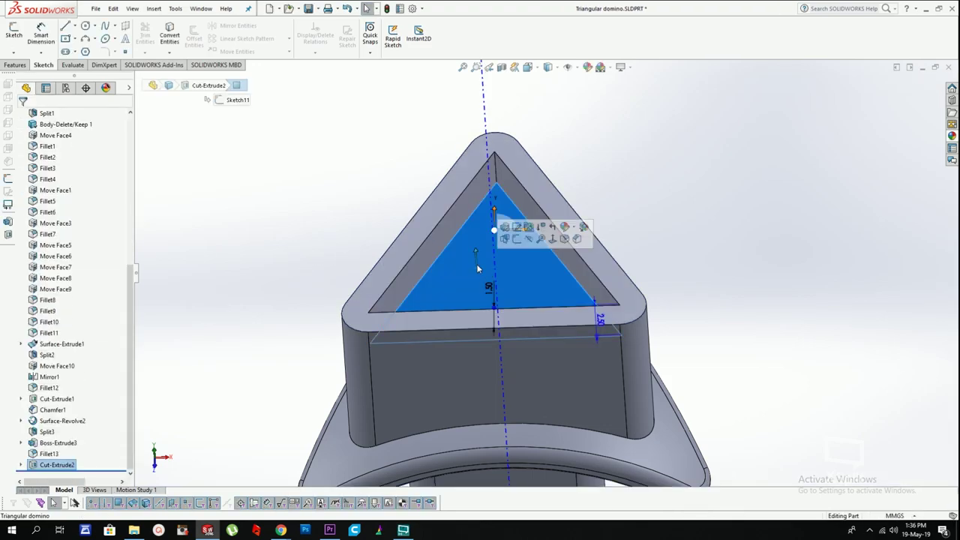
key("ctrl+8")
left_click(14, 32)
left_click(85, 27)
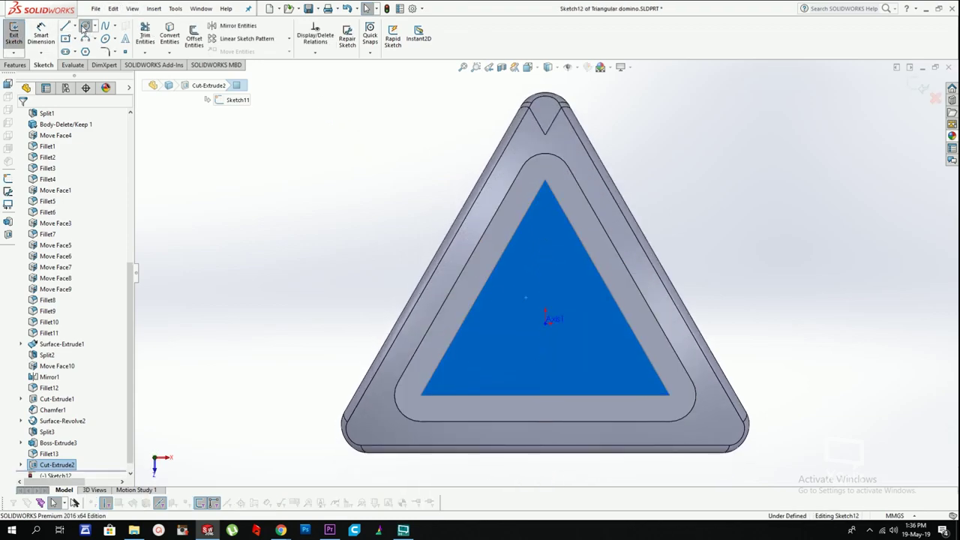
left_click(546, 319)
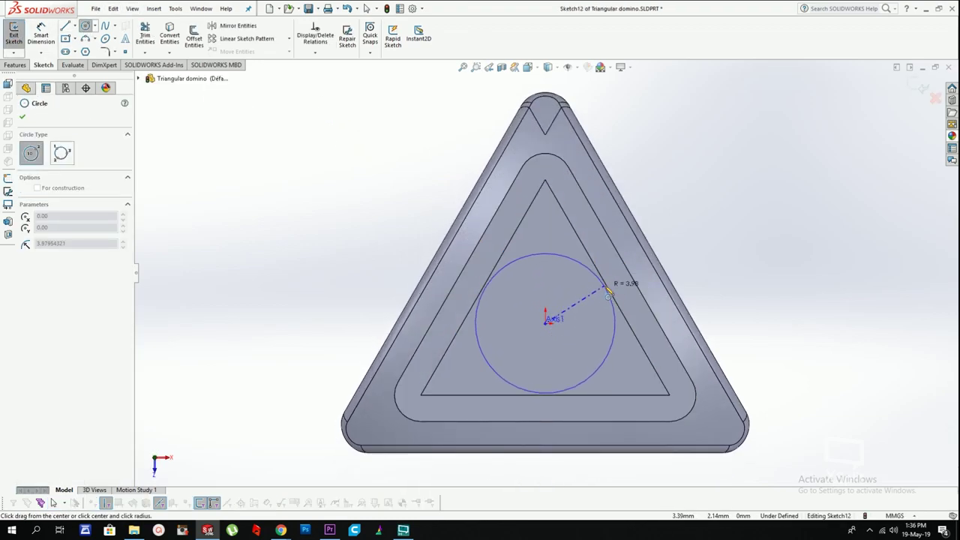
left_click(604, 289)
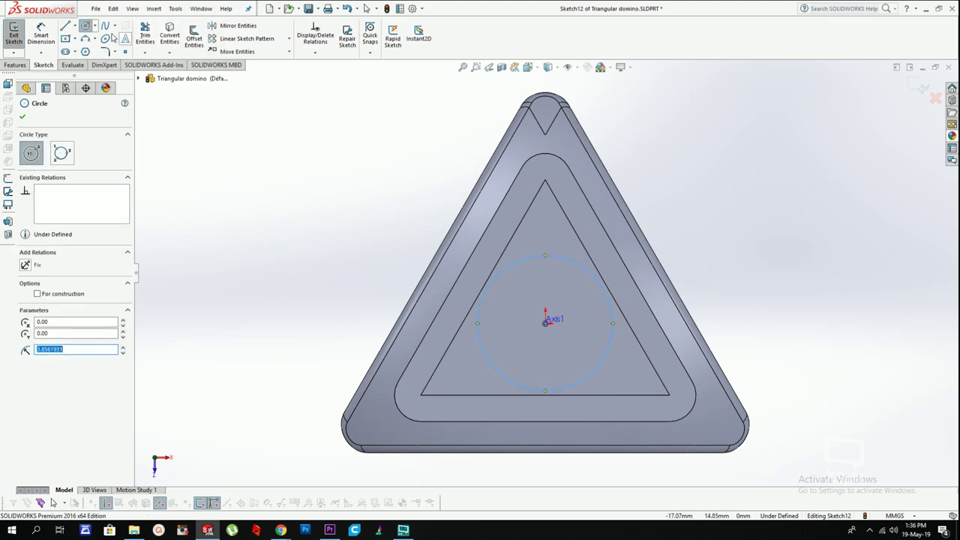
Step: Dimension the circle on the pocket floor to a diameter of 8 mm
left_click(42, 34)
left_click(555, 257)
left_click(747, 279)
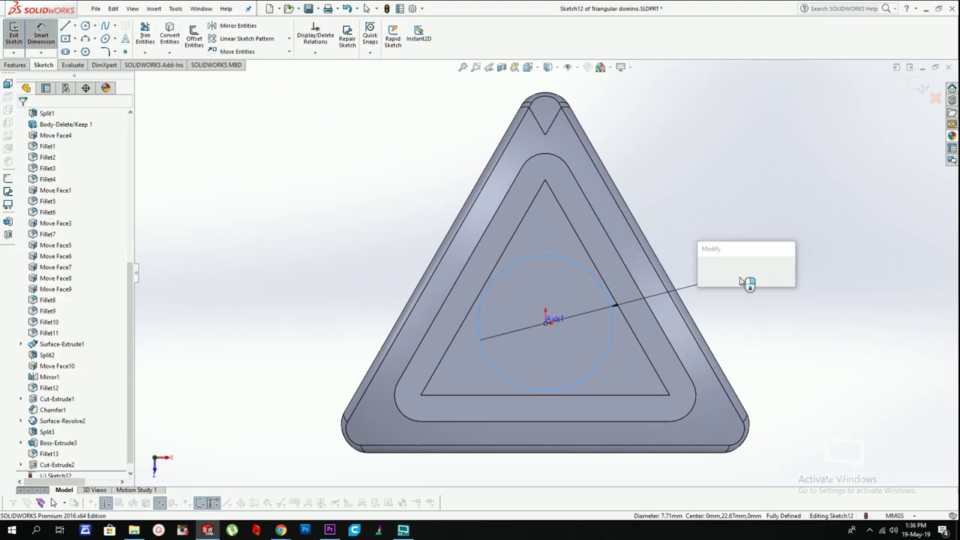
type("8")
left_click(702, 270)
Step: Cut-extrude the 8 mm circle 5 mm blind into the pocket floor
left_click(153, 9)
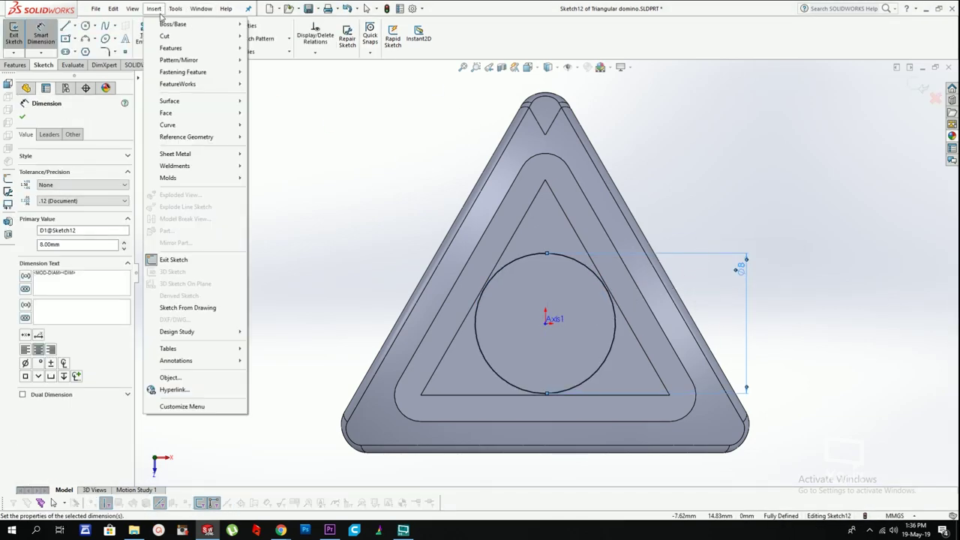
mouse_move(242, 36)
left_click(272, 36)
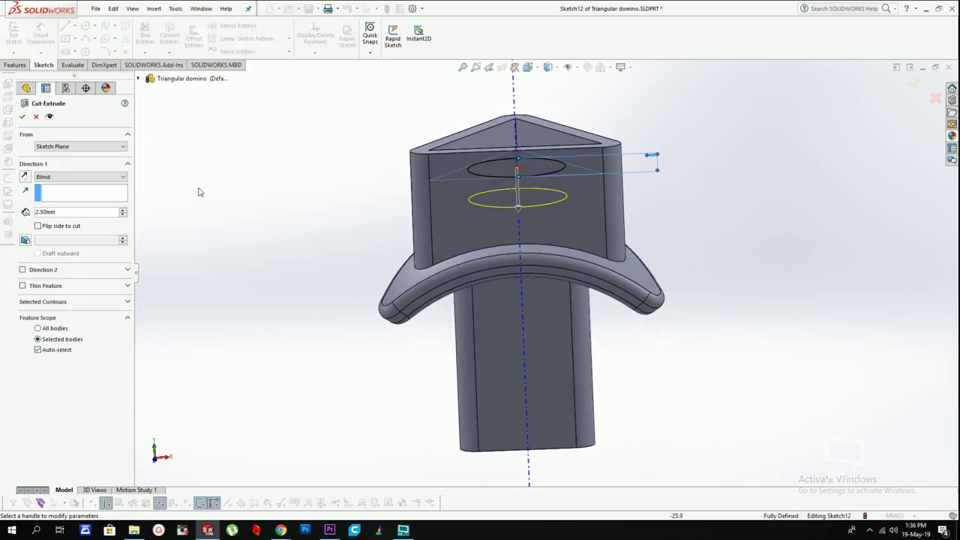
type("5")
key("Return")
middle_click_drag(470, 252, 468, 230)
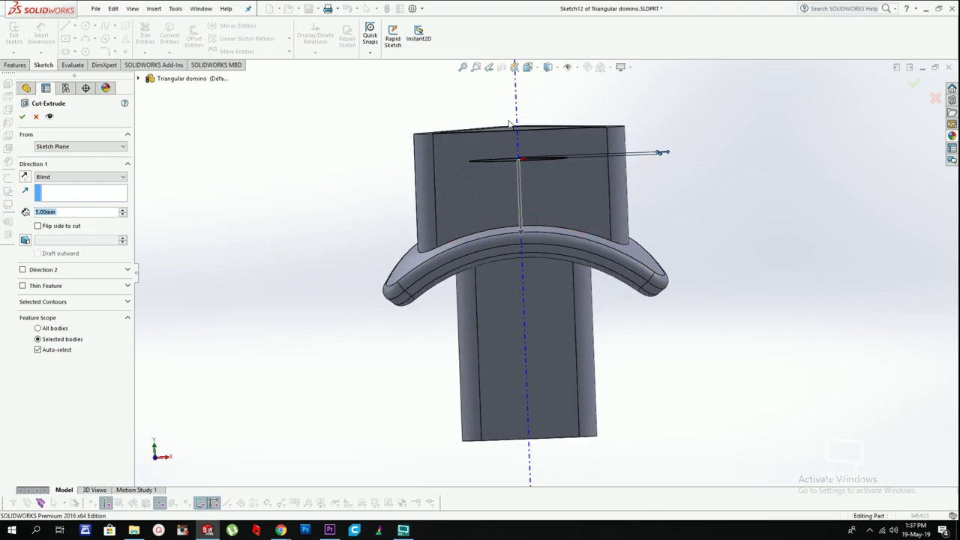
key("Return")
Step: Sketch a smaller circle on the floor of the 8 mm round recess, centred on the origin
middle_click_drag(517, 264, 519, 302)
left_click(519, 301)
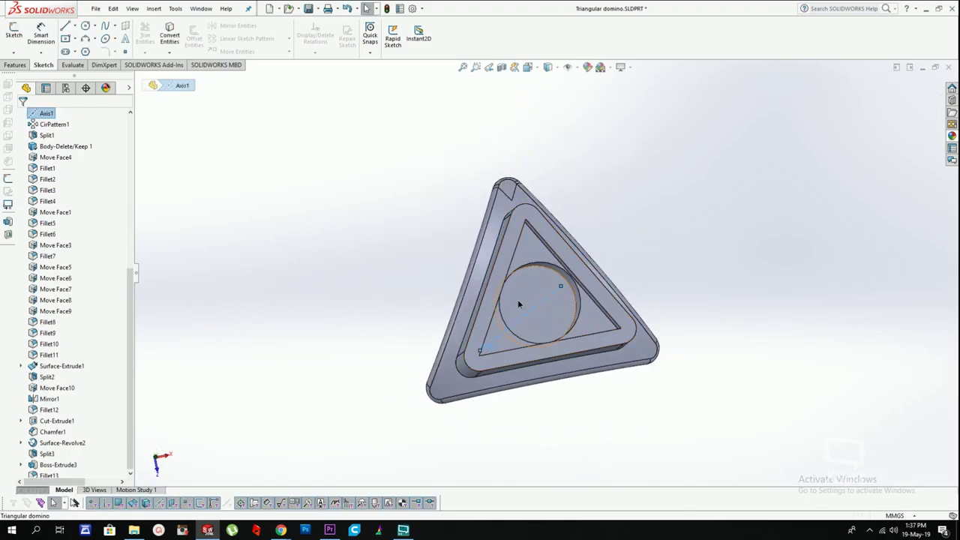
left_click(517, 302)
key("ctrl+8")
left_click(84, 28)
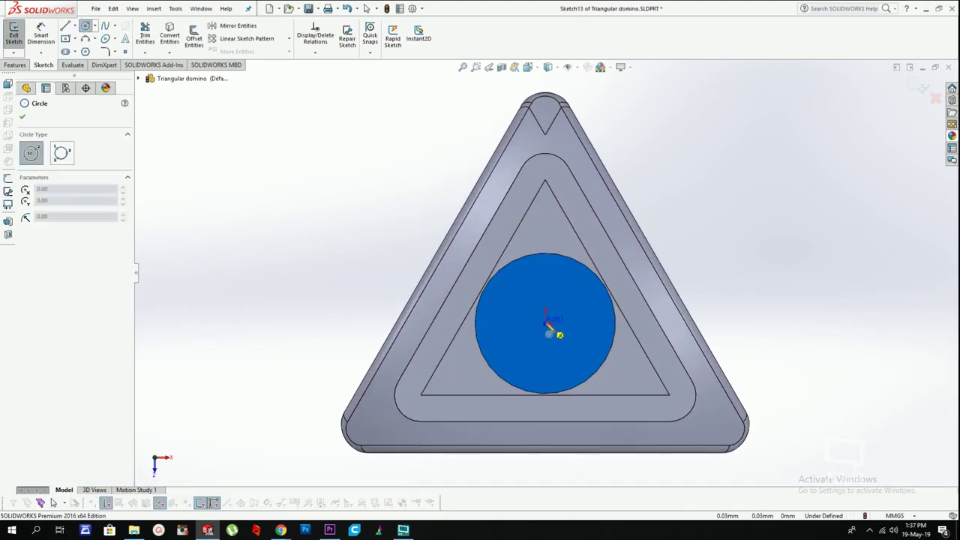
left_click(545, 324)
left_click(517, 336)
Step: Dimension the smaller circle and set its diameter to 3.7 mm
left_click(42, 35)
left_click(530, 297)
left_click(701, 272)
type("3..5")
key("Return")
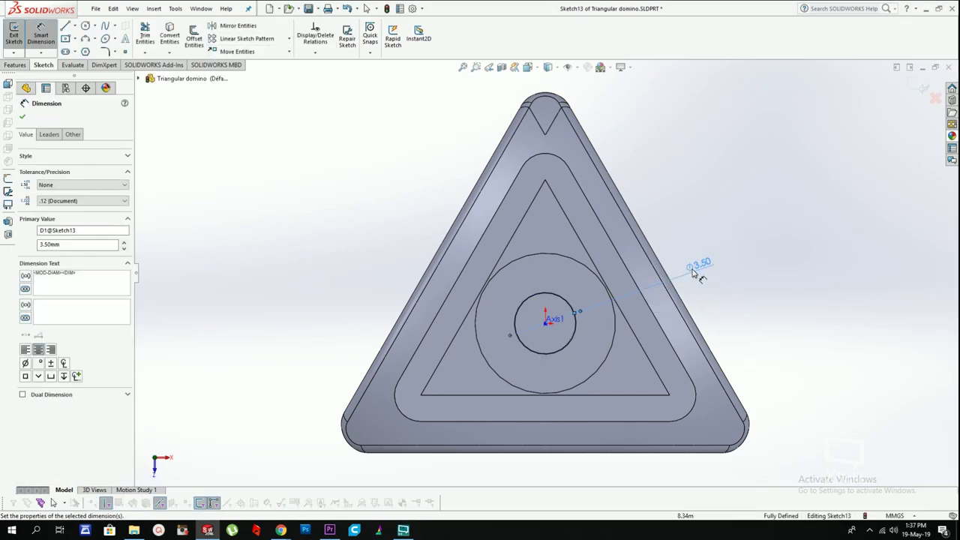
double_click(692, 272)
type("3")
key("Return")
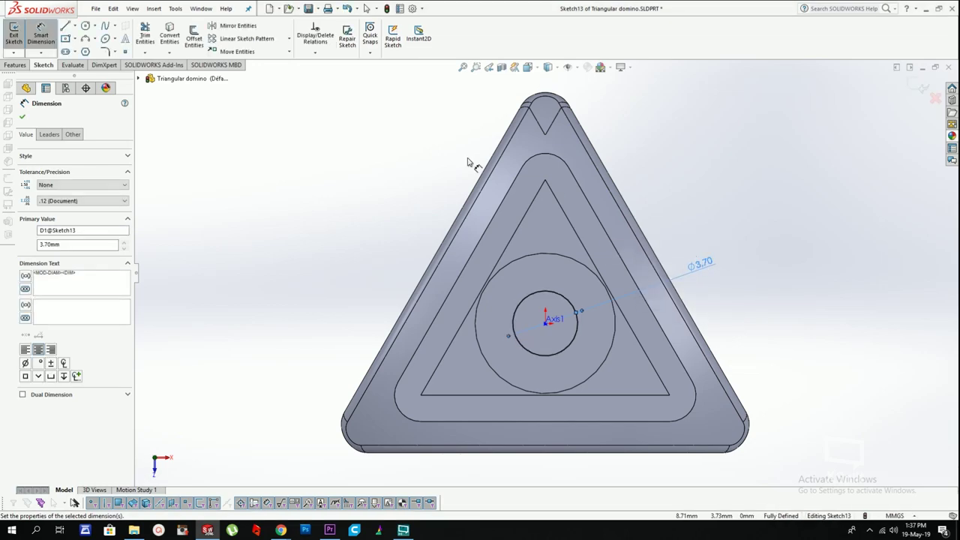
Step: Cut-extrude the 3.7 mm circle 18 mm blind down through the lower end of the post
left_click(153, 8)
mouse_move(164, 36)
left_click(258, 36)
mouse_move(521, 411)
middle_mouse_down()
mouse_move(538, 379)
mouse_move(550, 300)
mouse_move(553, 363)
middle_mouse_up()
scroll(549, 300, "up", 3)
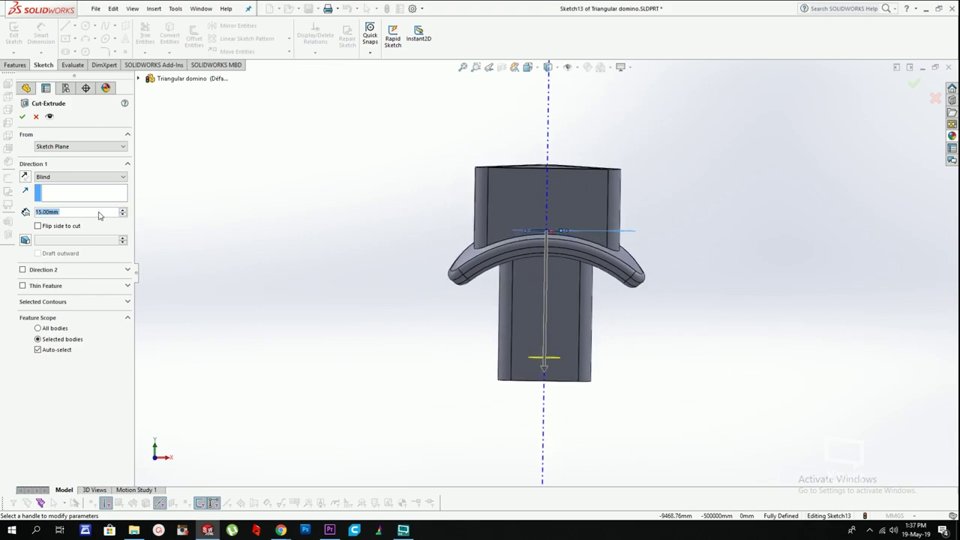
middle_click_drag(405, 272, 417, 256)
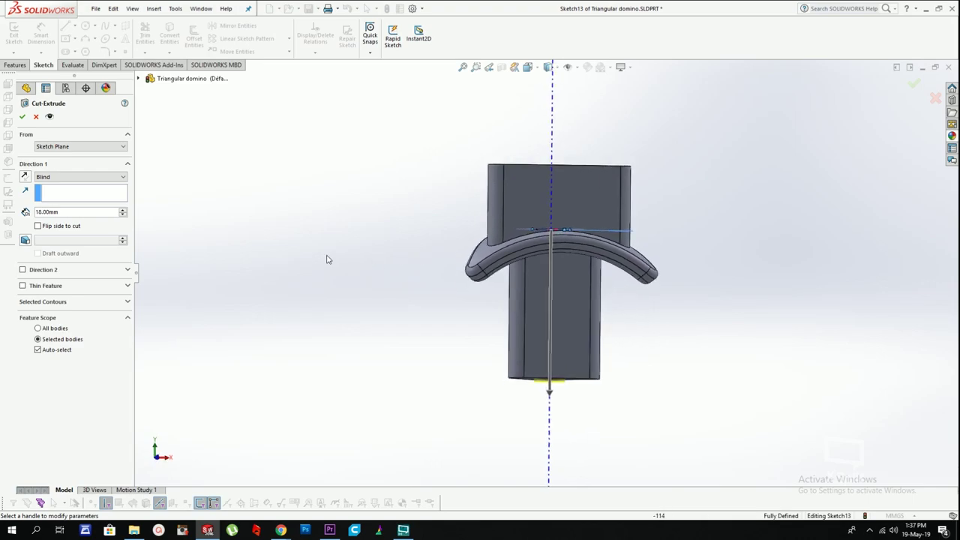
middle_click_drag(196, 217, 201, 261)
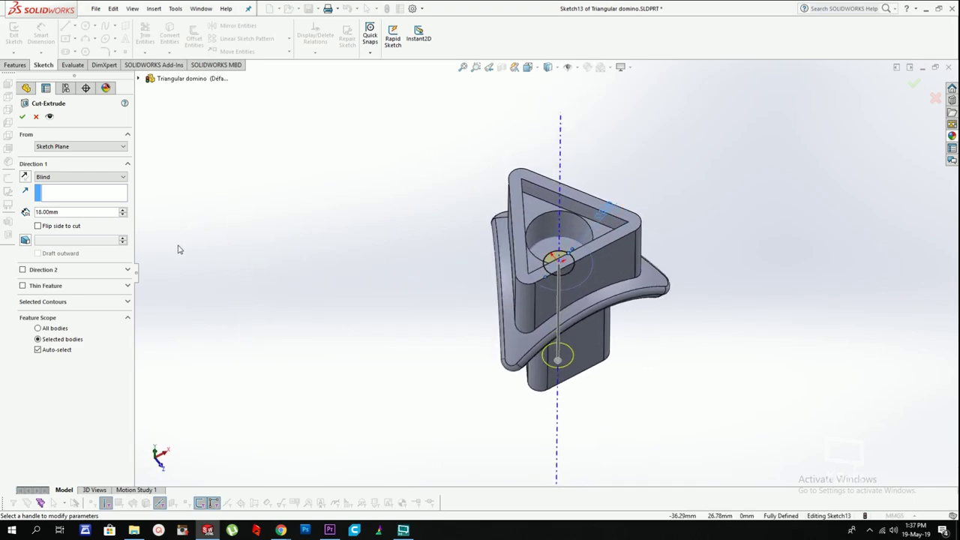
middle_click_drag(328, 264, 328, 152)
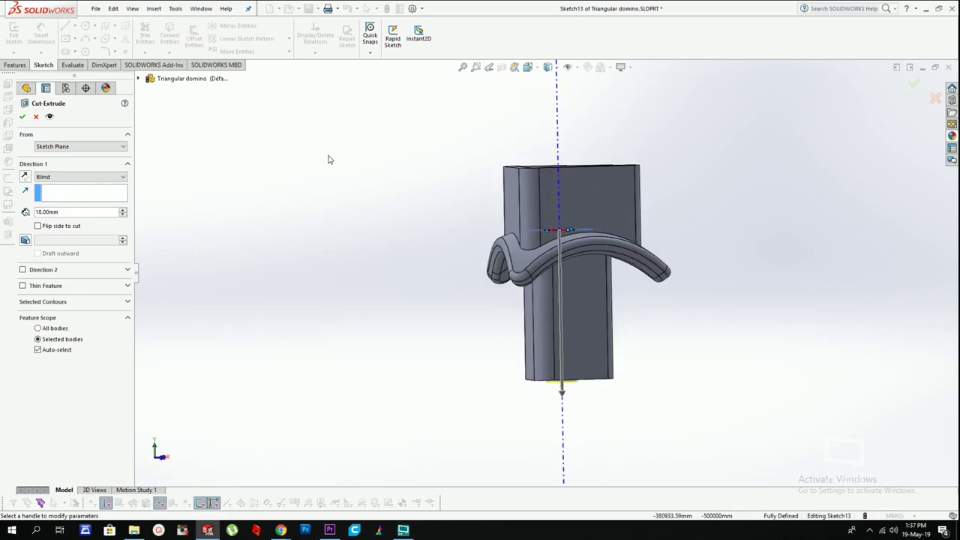
key("Return")
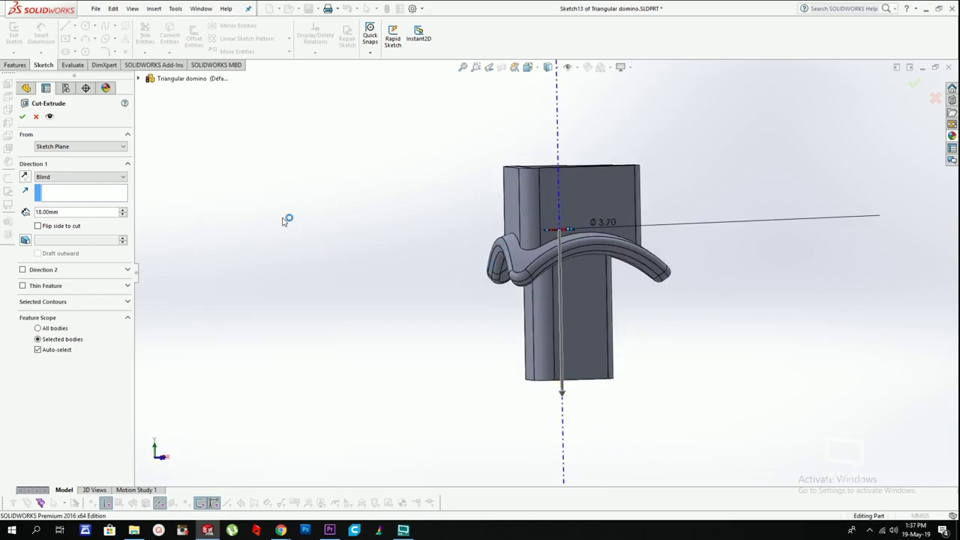
Step: Fillet the outer perimeter edge of the post's lower end face with a 0.7 mm radius, leaving out the hole edge
scroll(455, 306, "up", 4)
middle_click_drag(459, 304, 491, 354)
middle_click_drag(520, 220, 580, 282)
scroll(582, 283, "down", 1)
scroll(580, 282, "down", 2)
middle_click_drag(564, 249, 563, 173)
middle_click_drag(568, 321, 552, 287)
left_click(528, 335)
left_click(154, 9)
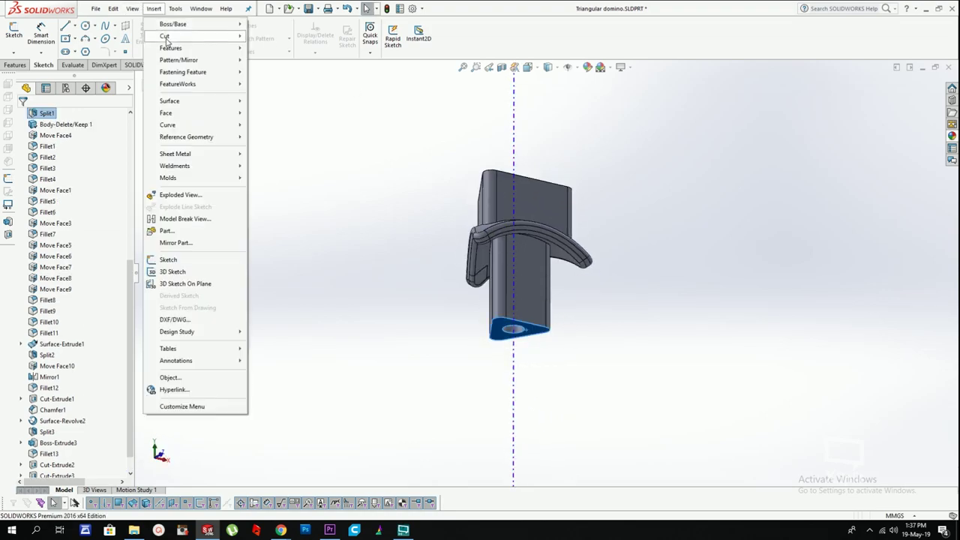
mouse_move(180, 48)
left_click(279, 48)
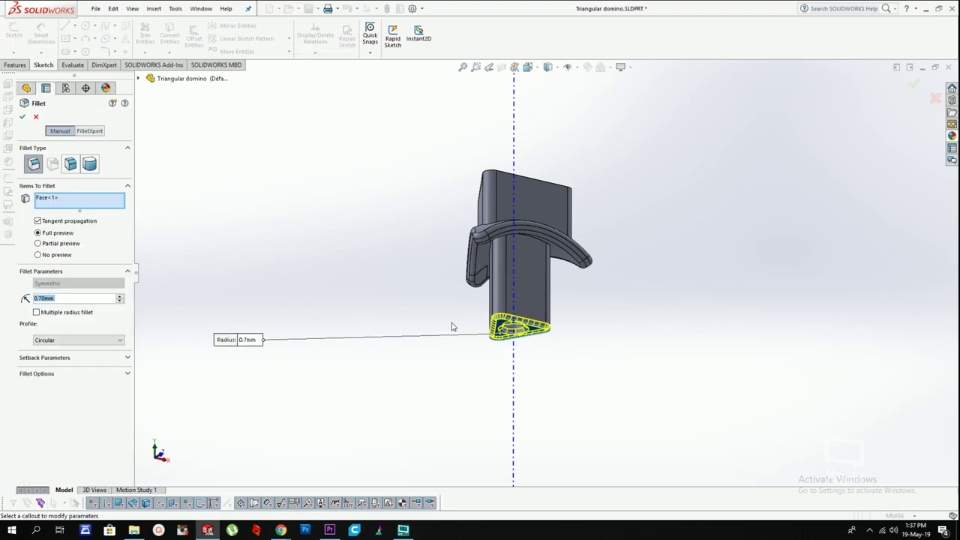
left_click(534, 330)
left_click(537, 325)
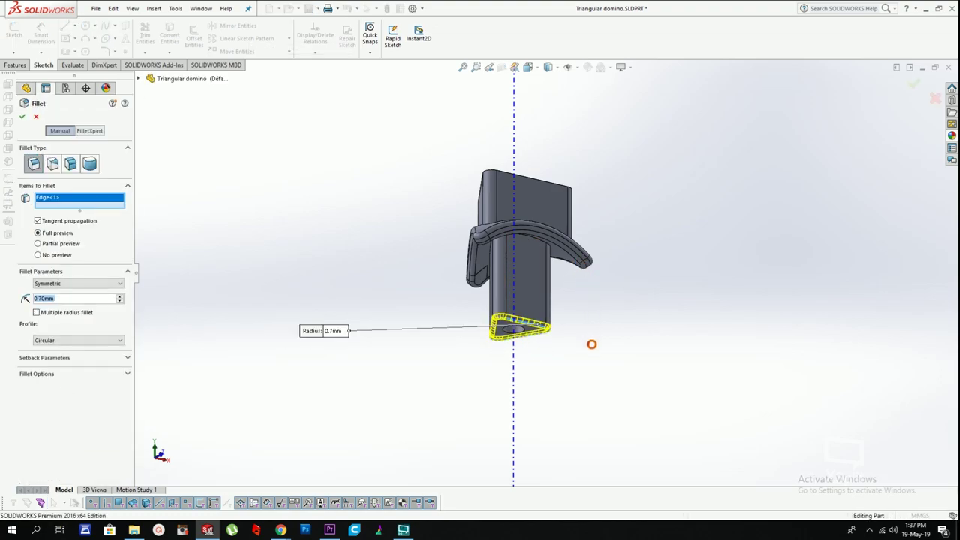
key("Return")
Step: Show all the hidden solid bodies of the part again
mouse_move(587, 263)
middle_mouse_down()
mouse_move(590, 295)
mouse_move(576, 217)
middle_mouse_up()
middle_click_drag(573, 278, 572, 257)
left_click(569, 255)
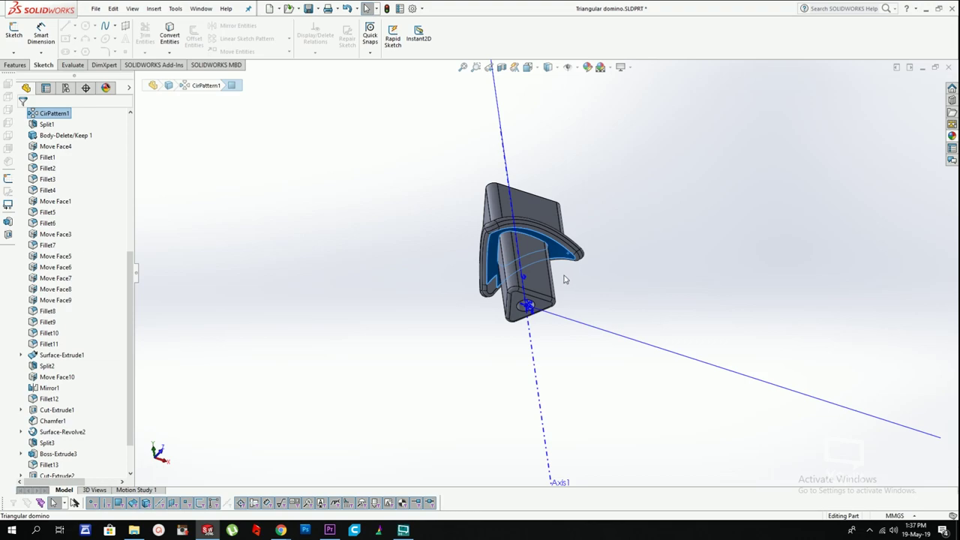
middle_click_drag(563, 271, 507, 168)
scroll(218, 177, "up", 2)
scroll(218, 178, "up", 3)
scroll(76, 270, "up", 8)
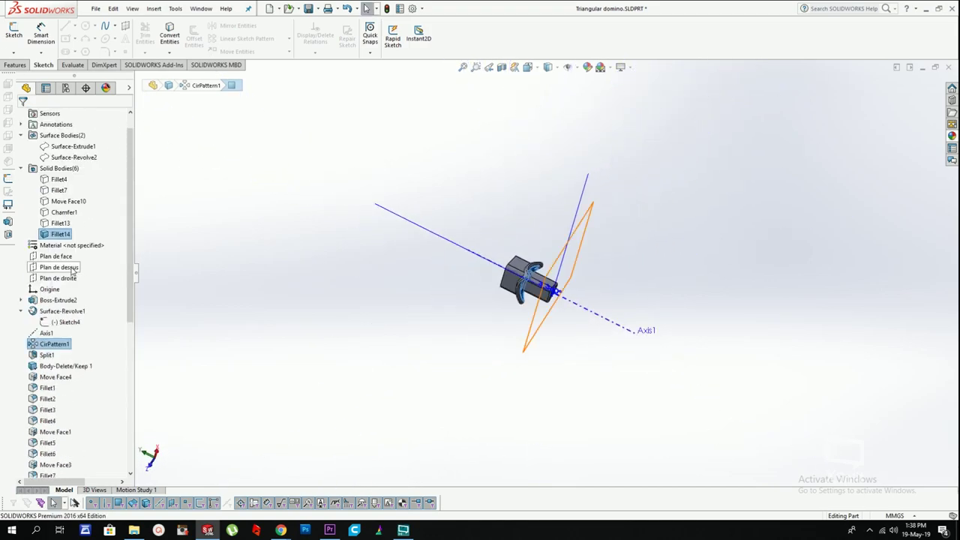
right_click(44, 192)
left_click(52, 180)
right_click(54, 193)
left_click(63, 181)
middle_click_drag(520, 239, 687, 399)
scroll(579, 262, "down", 2)
scroll(584, 300, "down", 1)
scroll(561, 222, "up", 2)
middle_click_drag(563, 183, 556, 261)
scroll(523, 203, "down", 1)
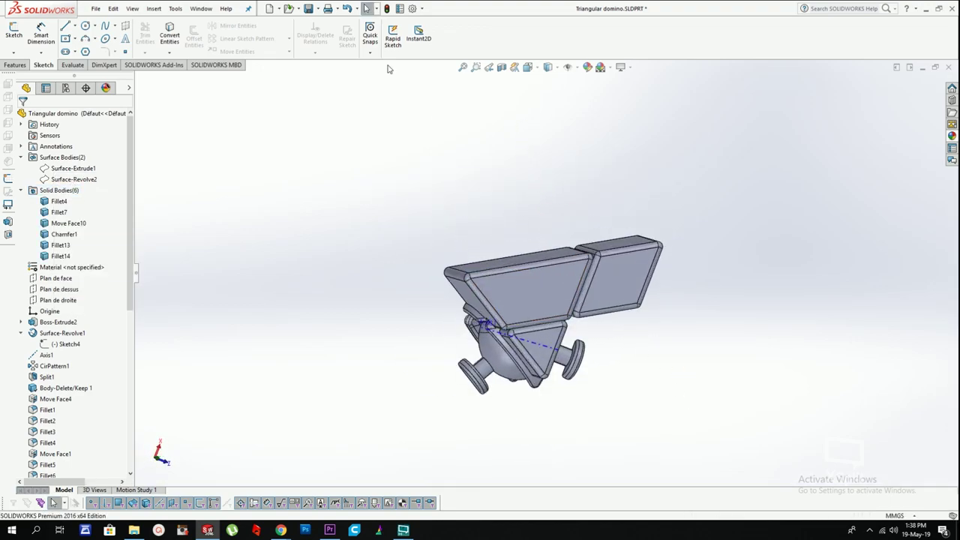
left_click(163, 10)
mouse_move(172, 50)
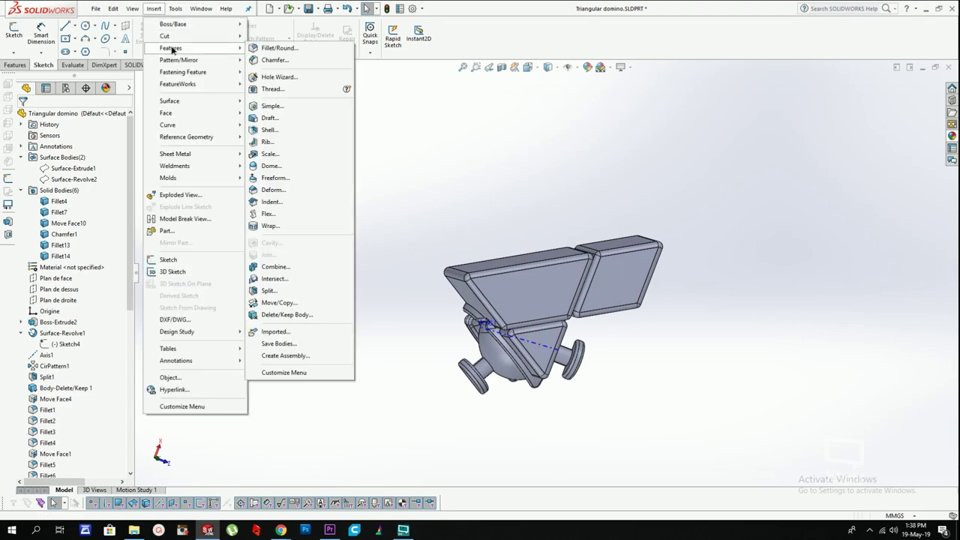
left_click(269, 303)
mouse_move(546, 241)
middle_mouse_down()
mouse_move(525, 200)
mouse_move(547, 204)
mouse_move(542, 159)
mouse_move(533, 237)
mouse_move(550, 251)
middle_mouse_up()
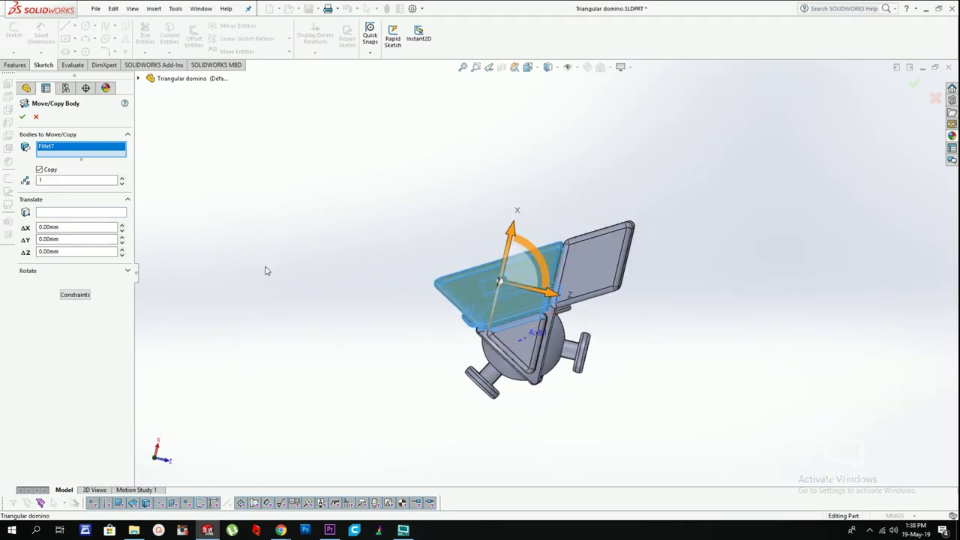
key("Escape")
middle_click_drag(576, 309, 474, 306)
scroll(484, 261, "down", 3)
left_click(547, 226)
key("Escape")
left_click(153, 9)
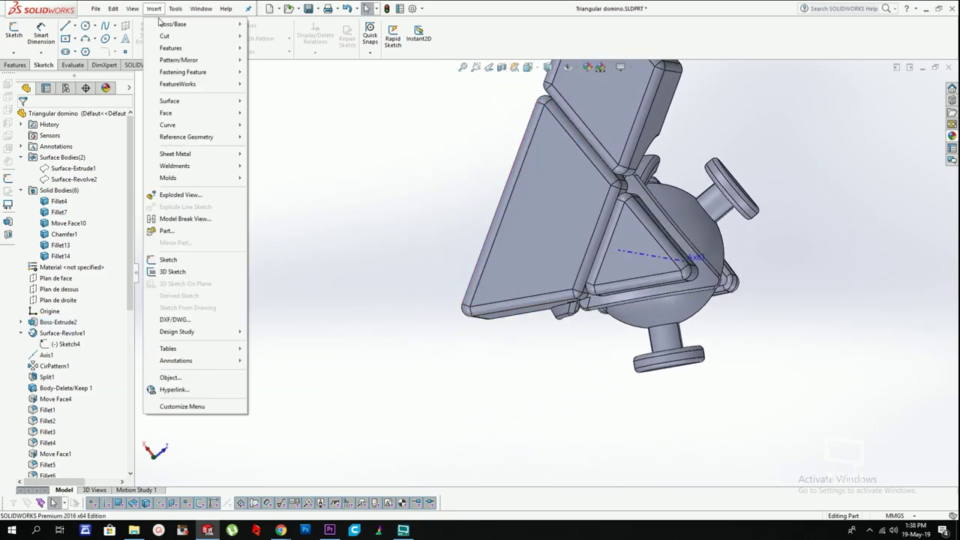
left_click(430, 15)
middle_click_drag(515, 266, 532, 228)
left_click(532, 229)
key("Escape")
scroll(525, 187, "up", 2)
middle_click_drag(525, 187, 547, 305)
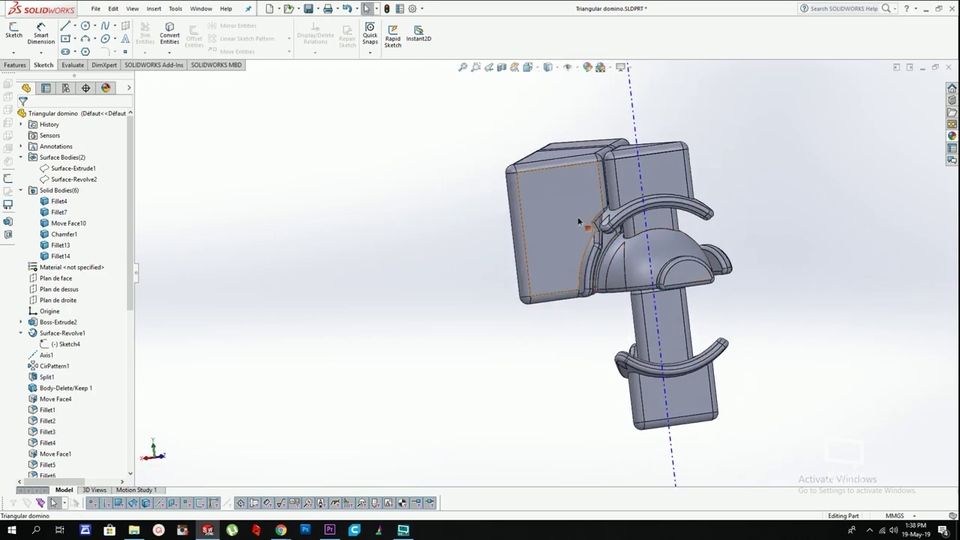
middle_click_drag(578, 218, 576, 264)
Step: Move the large trapezoidal block body, without copying it, about 6.4 mm in X and -5.4 mm in Z away from the hub
left_click(154, 8)
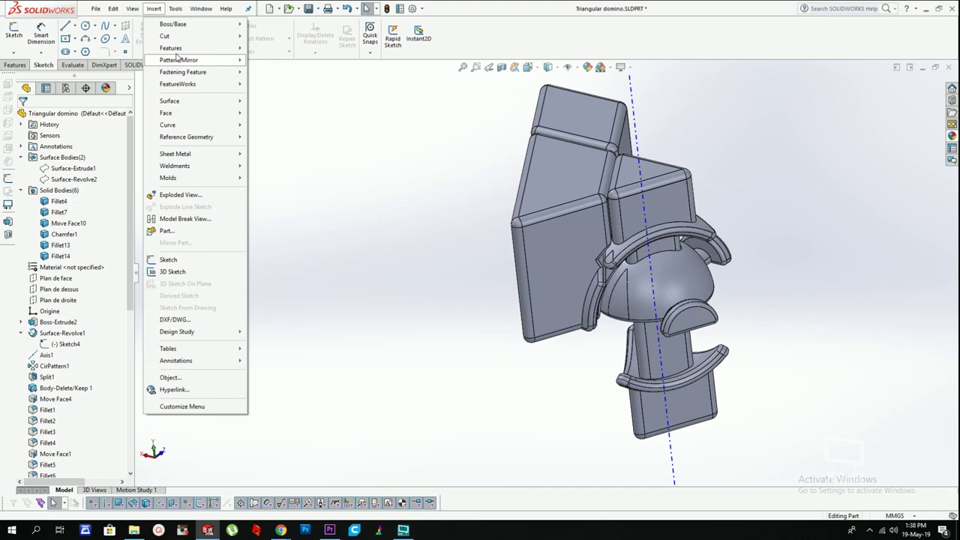
mouse_move(171, 48)
left_click(563, 242)
middle_click_drag(559, 251, 541, 453)
left_click_drag(526, 283, 513, 276)
left_click_drag(578, 258, 571, 270)
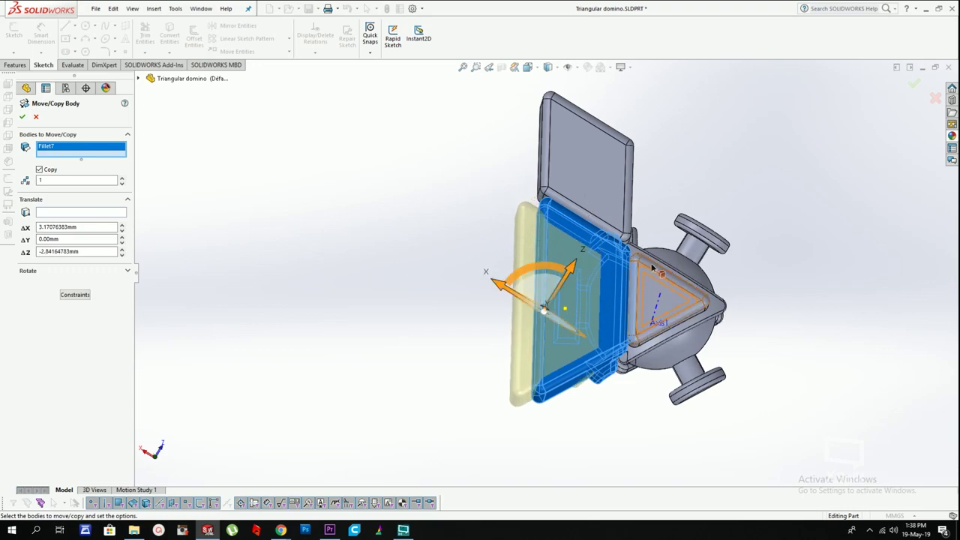
middle_click_drag(656, 267, 639, 285)
left_click_drag(497, 296, 480, 287)
left_click_drag(551, 275, 544, 286)
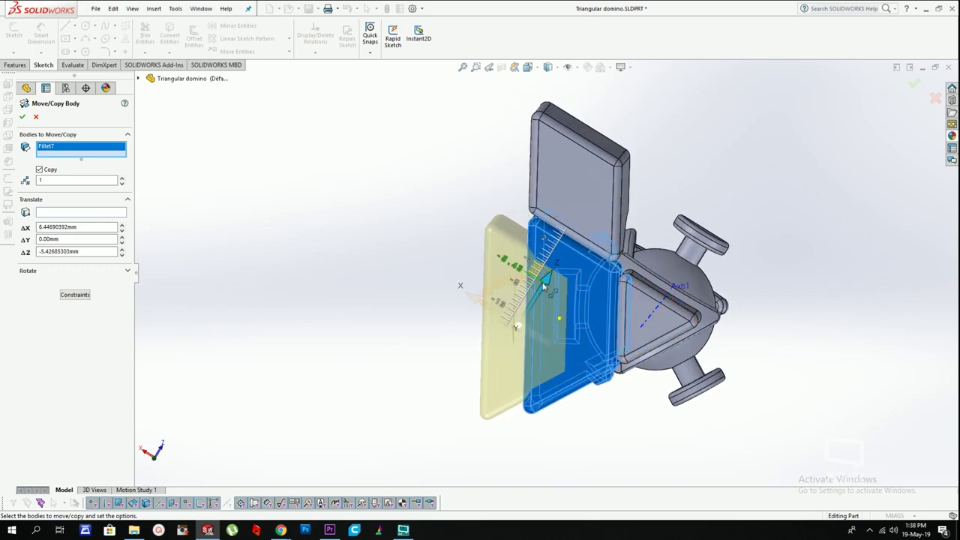
scroll(646, 293, "up", 2)
middle_click_drag(646, 293, 593, 273)
left_click(39, 171)
scroll(465, 231, "up", 1)
middle_click_drag(465, 231, 453, 236)
key("Return")
Step: Examine the clearance between the moved trapezoidal block and the hub from several angles
scroll(579, 301, "down", 5)
middle_click_drag(570, 280, 510, 489)
scroll(565, 148, "up", 3)
scroll(523, 327, "down", 5)
scroll(510, 489, "up", 2)
scroll(58, 404, "down", 6)
scroll(56, 405, "down", 5)
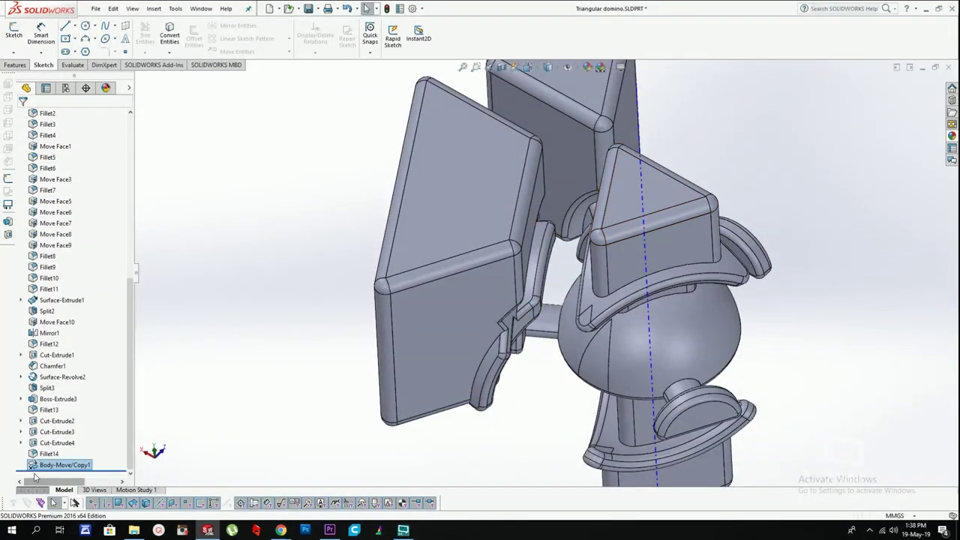
scroll(463, 288, "up", 2)
left_click(465, 276)
middle_click_drag(464, 271, 473, 317)
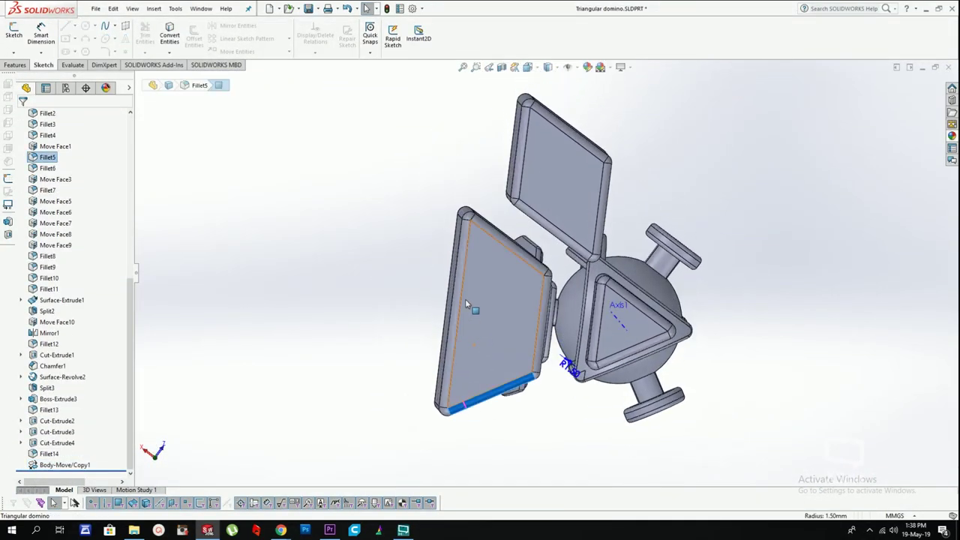
key("Escape")
Step: Move the large trapezoidal block body a further 3.5 mm or so in X and about 0.24 mm in Z
left_click(169, 10)
mouse_move(158, 10)
mouse_move(170, 48)
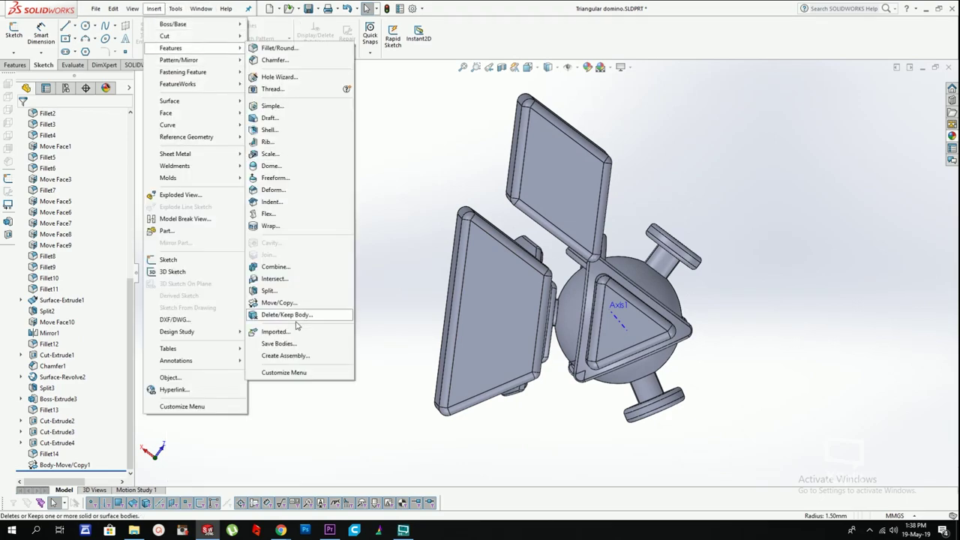
left_click(279, 305)
left_click(525, 313)
left_click_drag(440, 294, 425, 283)
mouse_move(493, 279)
left_mouse_down()
mouse_move(488, 286)
mouse_move(494, 280)
left_mouse_up()
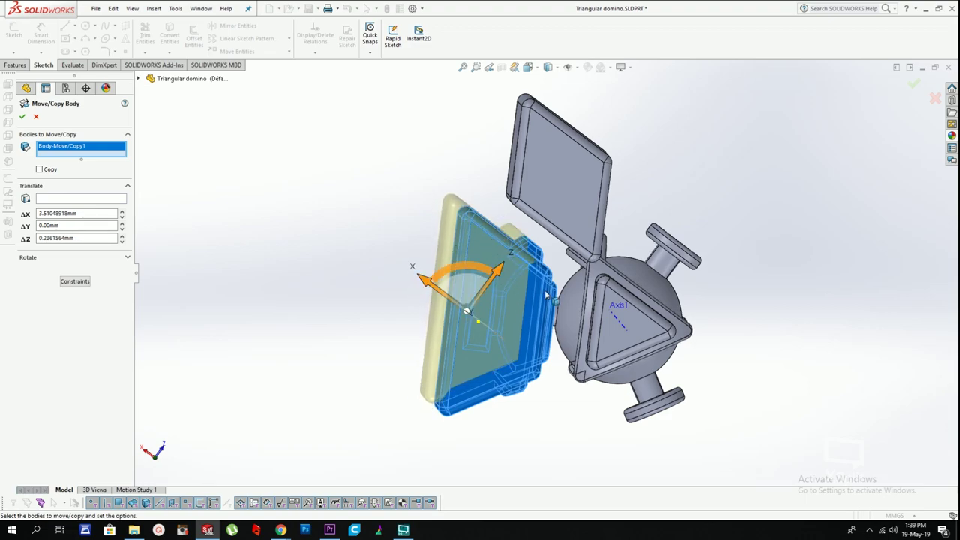
key("Return")
Step: Move the second, unmoved quadrilateral block body outward in X and Z, away from the hub
left_click(586, 206)
left_click_drag(524, 162, 473, 136)
left_click_drag(554, 110, 562, 97)
scroll(591, 200, "up", 2)
key("Return")
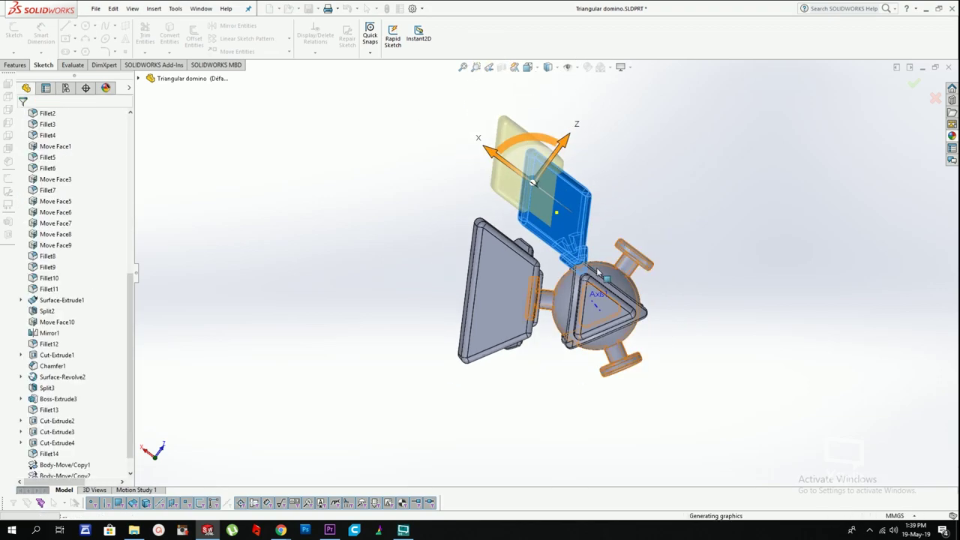
Step: Move the upper post body with the stepped hole out in X and about -14.2 mm in Z, beyond the large block
middle_click_drag(595, 261, 591, 78)
scroll(632, 232, "down", 4)
middle_click_drag(627, 249, 574, 288)
scroll(615, 298, "up", 4)
key("Return")
left_click(550, 255)
left_click_drag(512, 248, 444, 208)
left_click_drag(510, 202, 465, 252)
left_click_drag(396, 266, 368, 255)
middle_click_drag(480, 244, 474, 289)
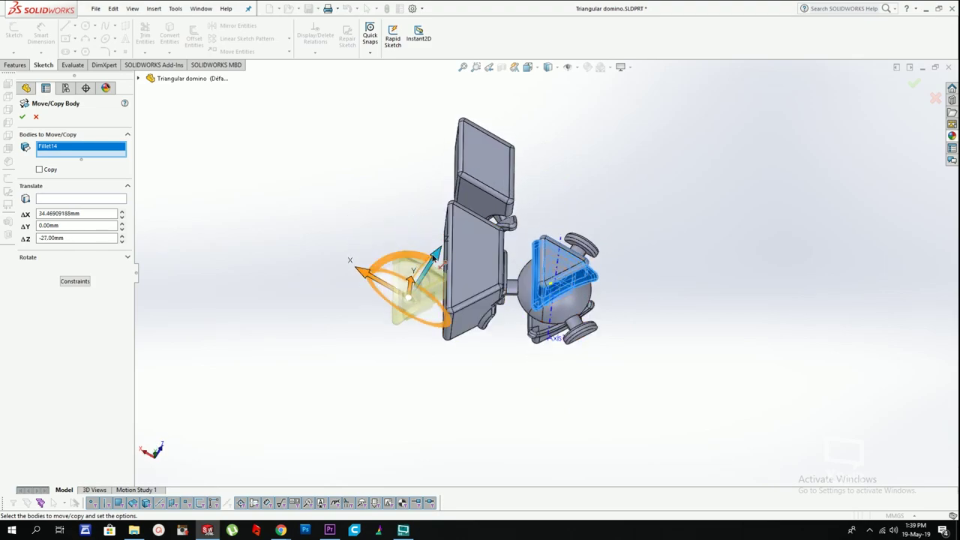
left_click_drag(433, 258, 426, 267)
left_click_drag(363, 280, 334, 252)
middle_click_drag(468, 243, 456, 272)
left_click_drag(415, 248, 430, 217)
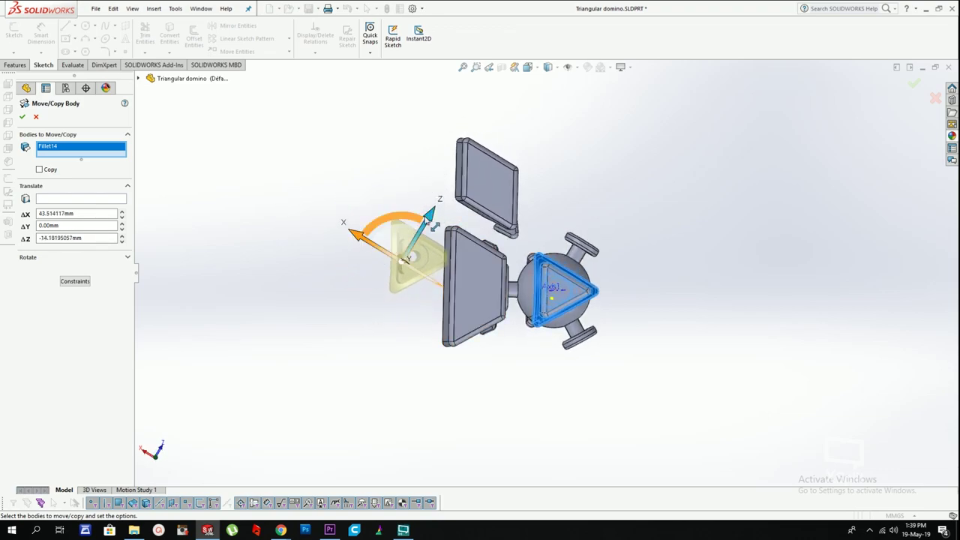
left_click_drag(353, 238, 330, 224)
middle_click_drag(501, 266, 482, 270)
Step: Move the triangular cap body about 35.8 mm in X and along negative Z, placing it beside the moved post
left_click(548, 285)
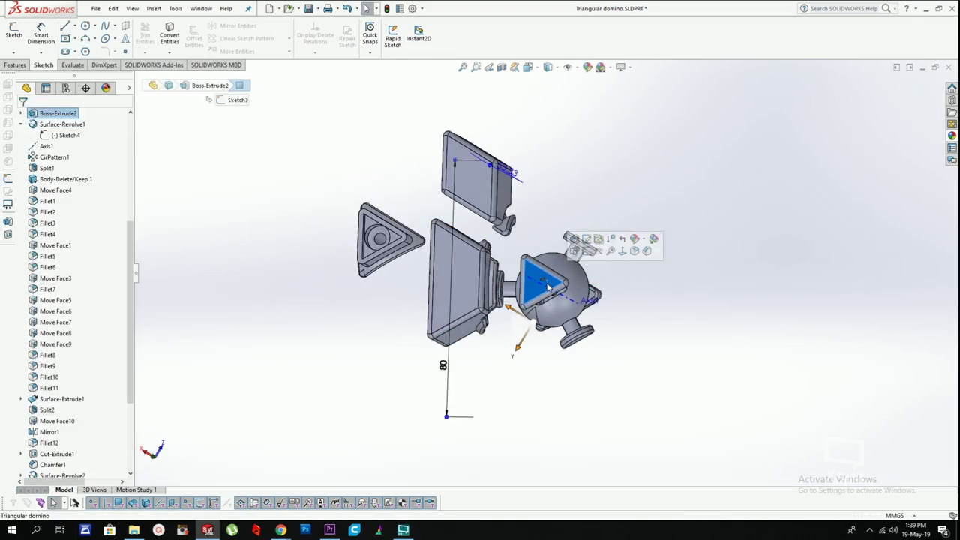
key("Return")
left_click_drag(563, 245, 511, 329)
left_click_drag(432, 336, 341, 279)
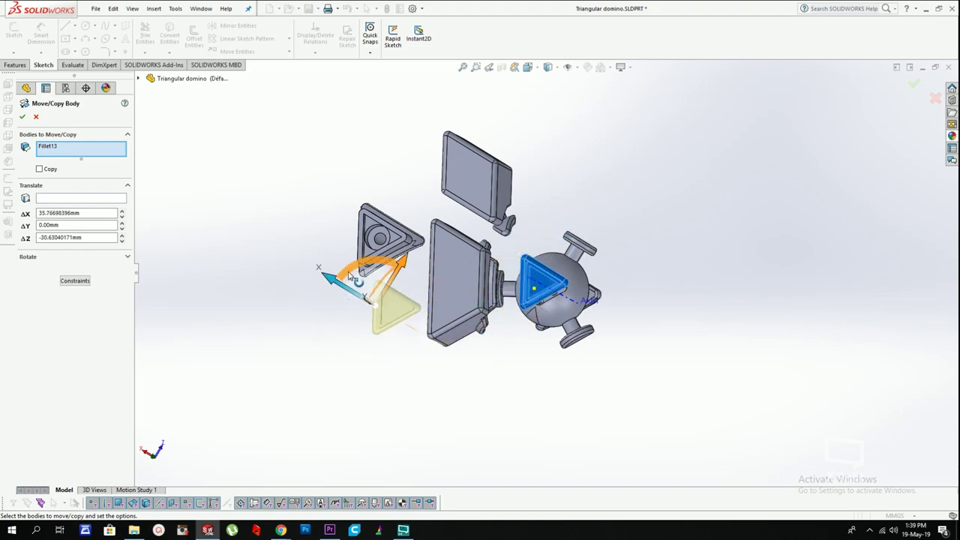
left_click_drag(403, 262, 397, 272)
key("Return")
Step: Rotate the triangular cap body 180 degrees about the X axis to turn it upside down
middle_click_drag(437, 308, 441, 215)
scroll(452, 251, "down", 3)
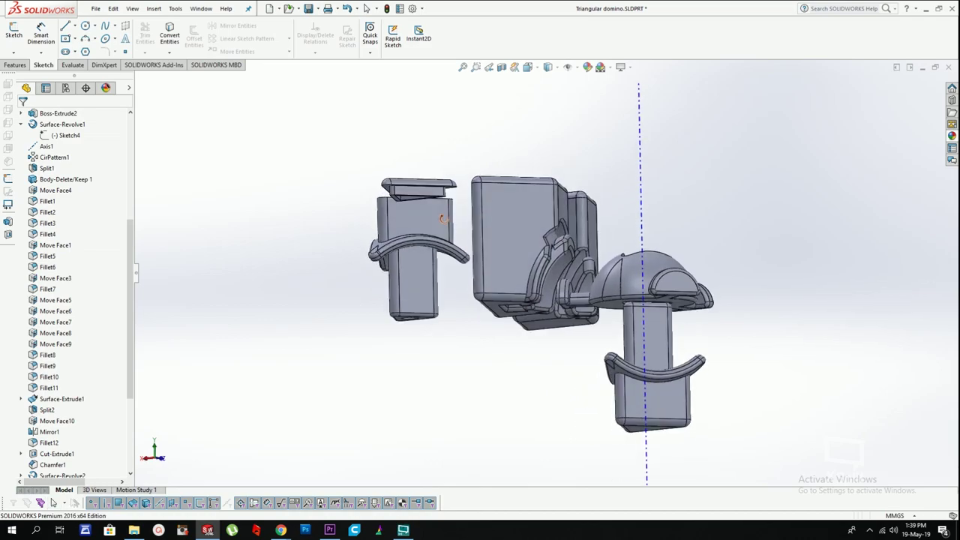
key("Return")
left_click(417, 186)
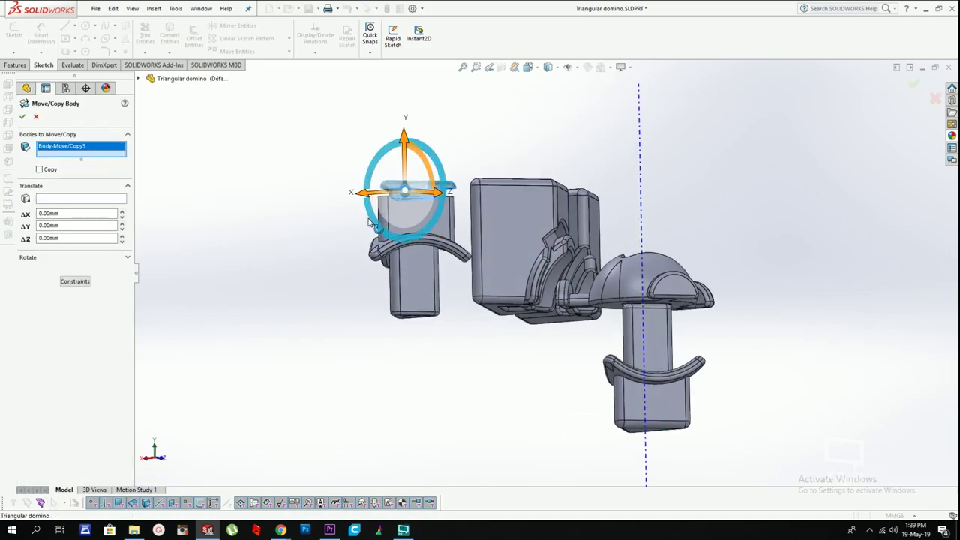
left_click(31, 258)
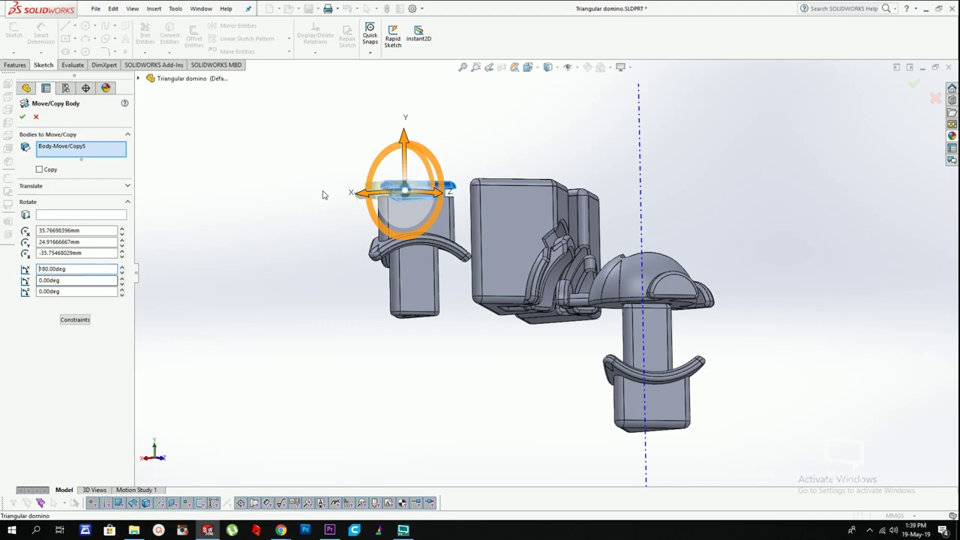
right_click(484, 160)
Step: Measure the vertical distance between the flipped cap's triangular outer face and the post's lower end face
middle_click_drag(465, 143, 431, 101)
left_click(414, 189)
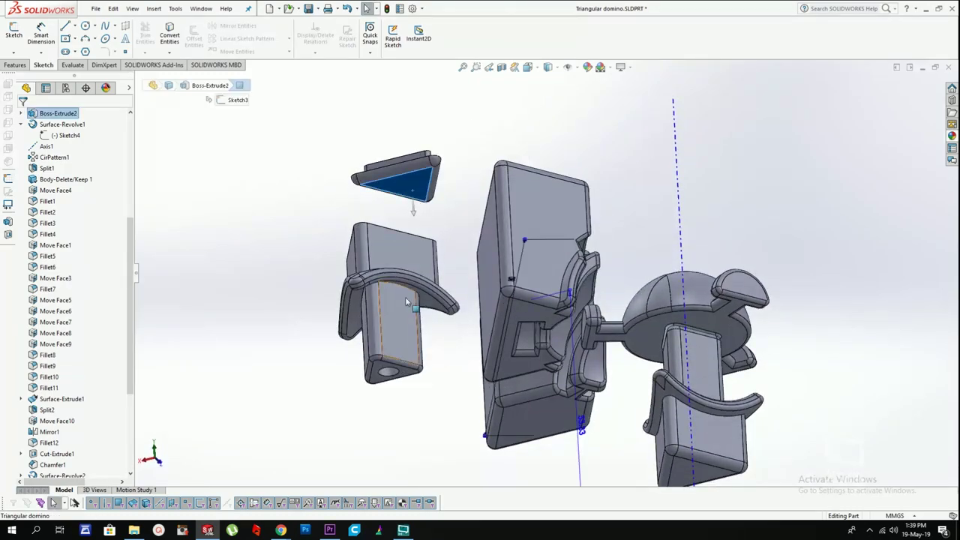
left_click(411, 378, "ctrl")
left_click(461, 331)
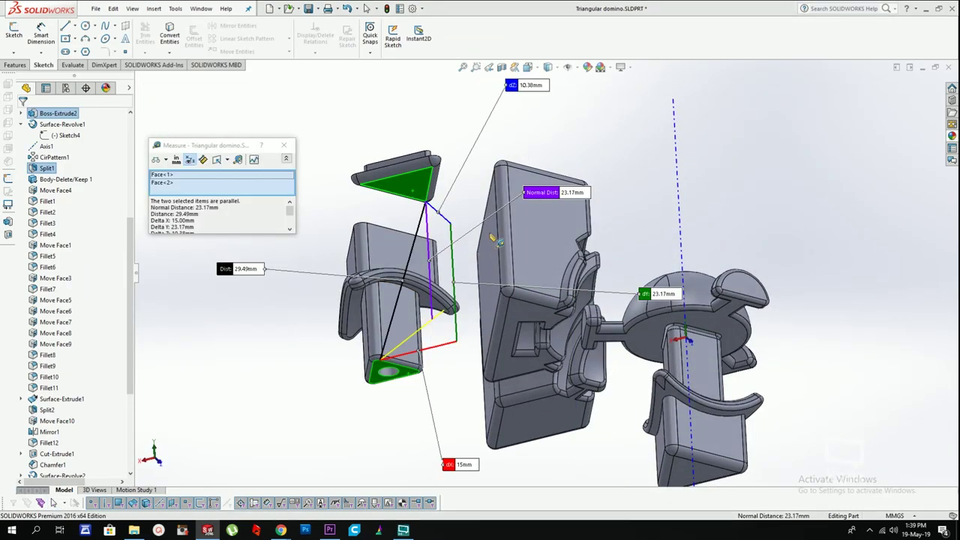
key("Escape")
key("Escape")
mouse_move(460, 157)
middle_mouse_down()
mouse_move(463, 186)
mouse_move(465, 158)
middle_mouse_up()
key("m")
left_click(409, 167)
key("Escape")
Step: Translate the flipped cap body about -23.4 mm in Y, down to the level of the post's lower end
left_click(154, 9)
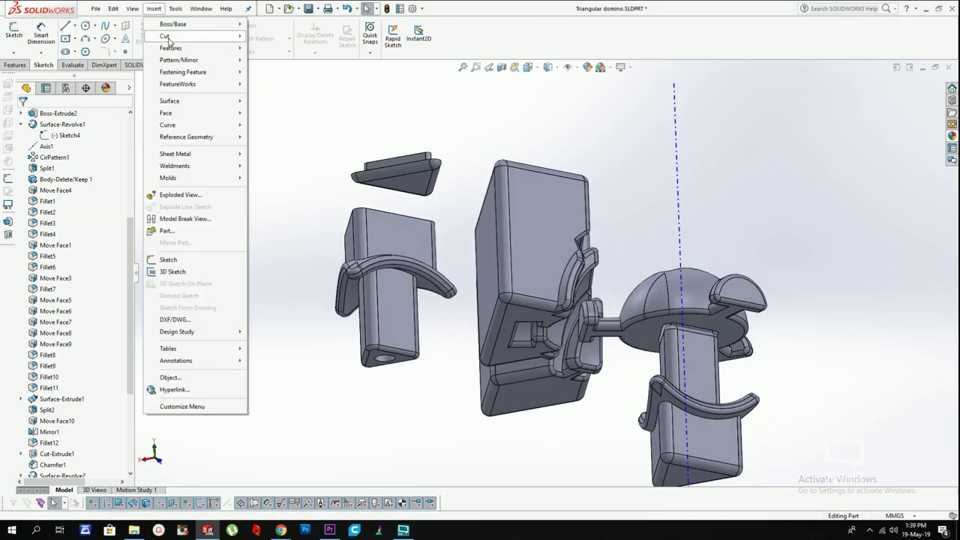
mouse_move(193, 48)
left_click(295, 303)
middle_click_drag(296, 181, 292, 252)
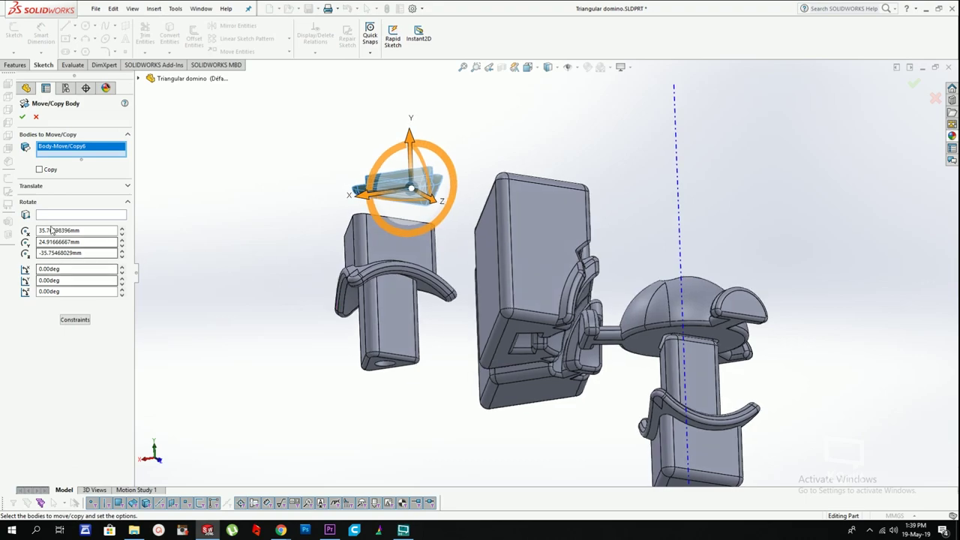
left_click(53, 186)
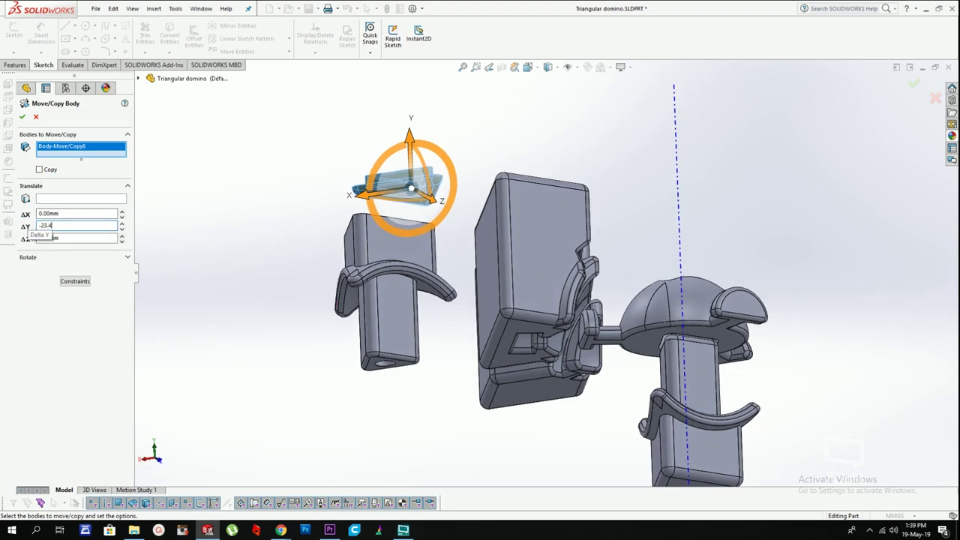
key("Return")
key("Return")
Step: Compare the level of the lowered cap's underside with the undersides of the post, blocks and hub
middle_click_drag(474, 244, 472, 286)
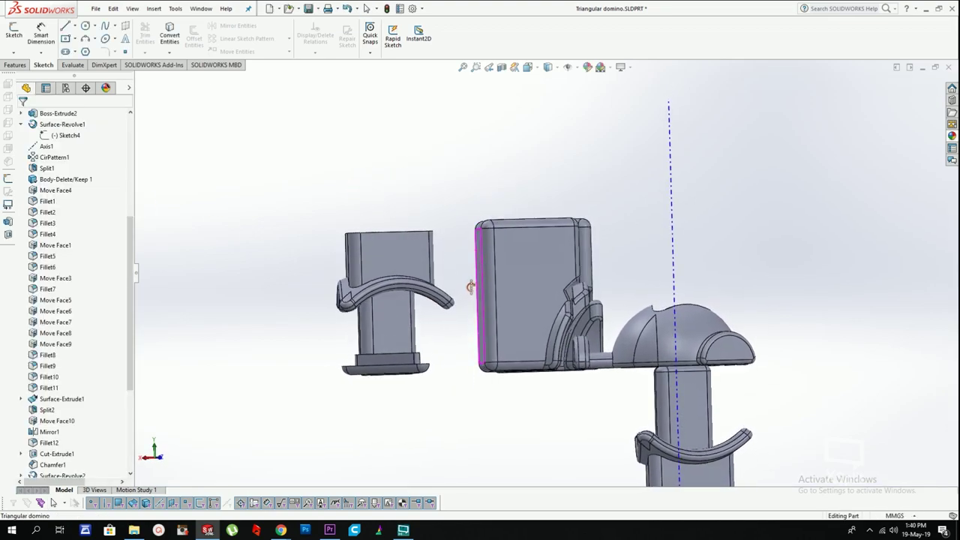
right_click_drag(462, 315, 460, 393)
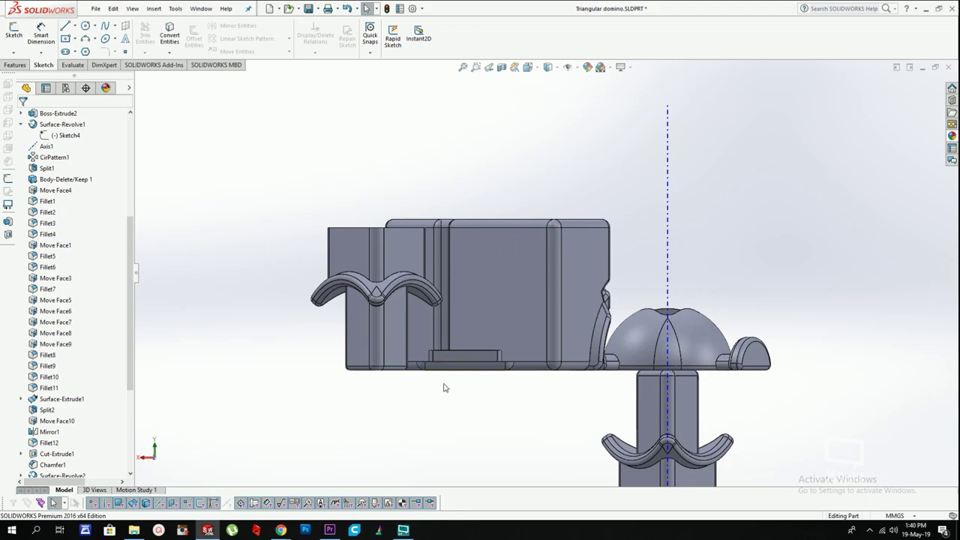
scroll(452, 387, "down", 15)
scroll(623, 295, "up", 12)
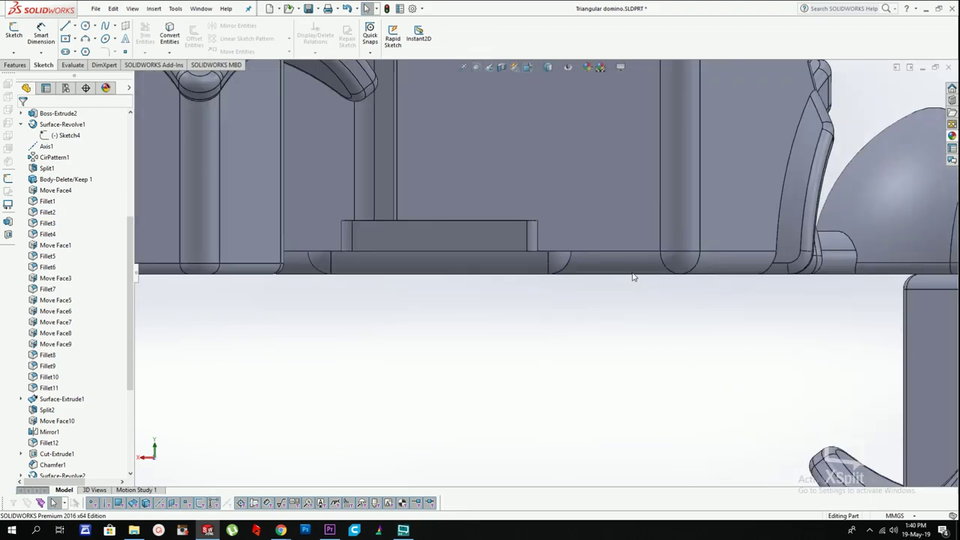
scroll(633, 278, "up", 7)
middle_click_drag(617, 286, 577, 294)
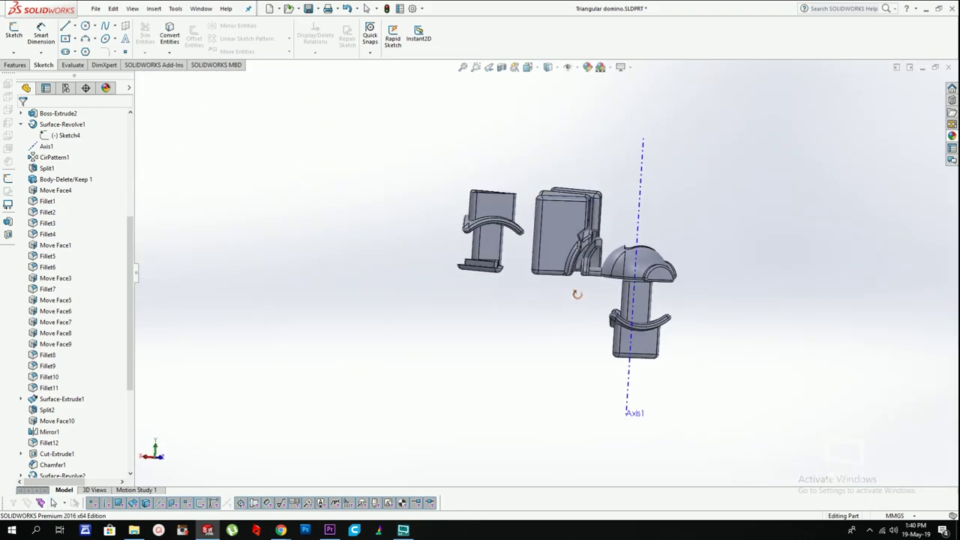
middle_click_drag(653, 271, 639, 379)
left_click(651, 308)
middle_click_drag(652, 309, 657, 173)
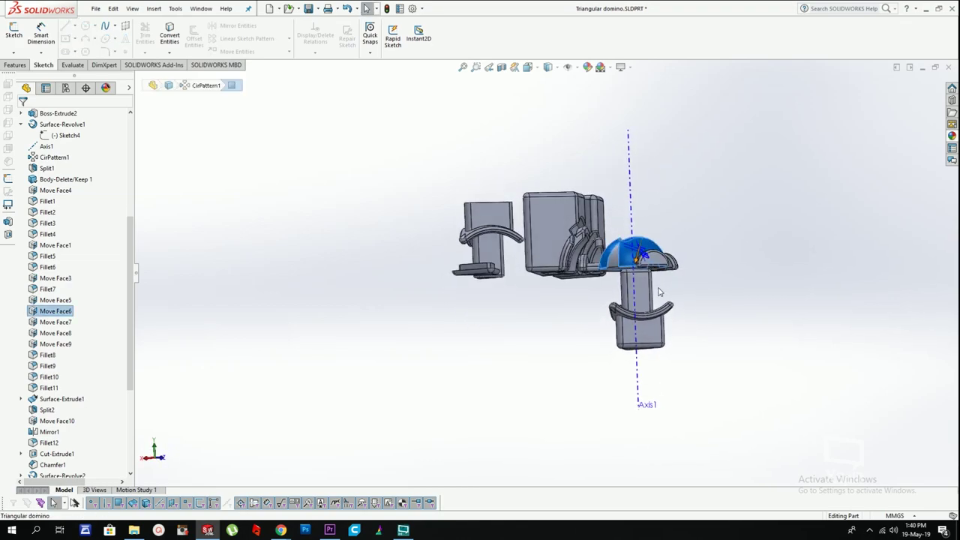
left_click(658, 336)
left_click(175, 9)
left_click(154, 8)
mouse_move(172, 51)
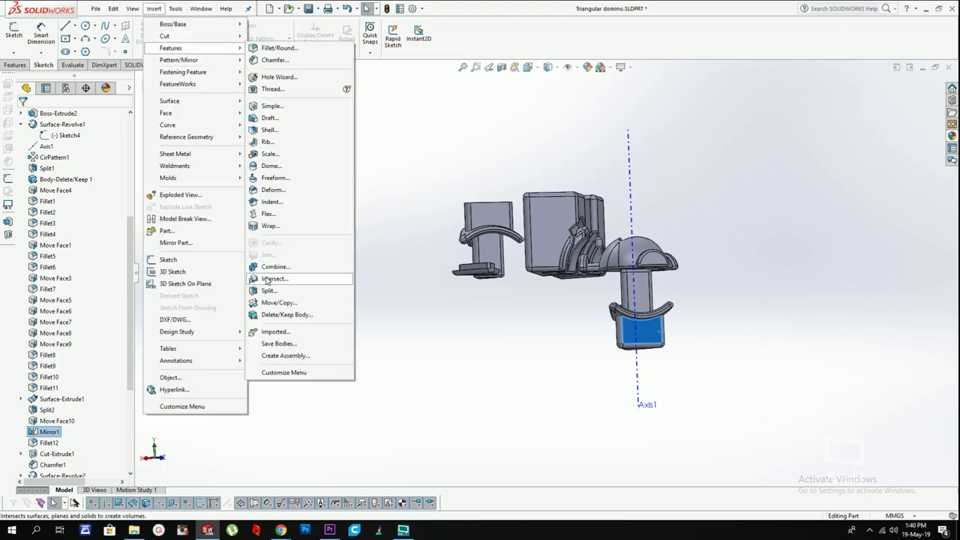
left_click(279, 303)
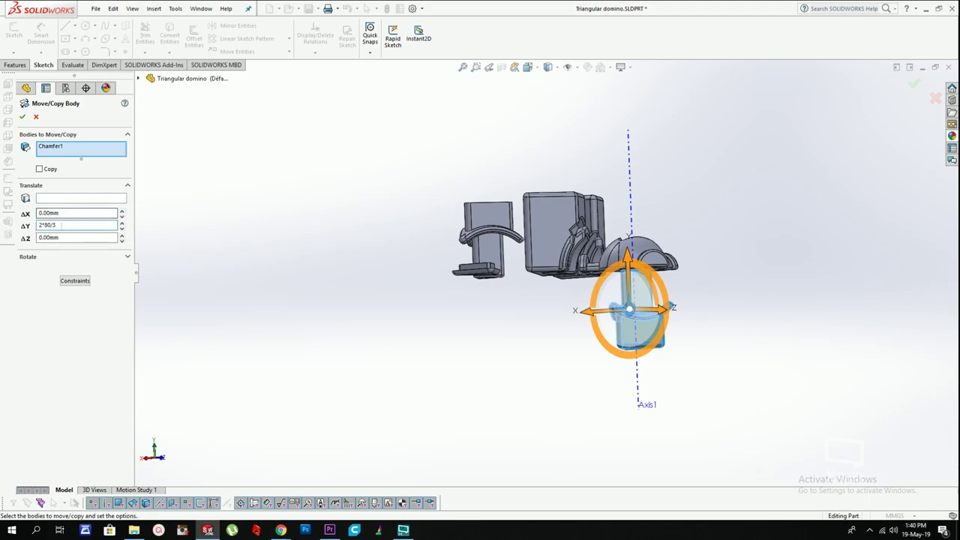
key("Return")
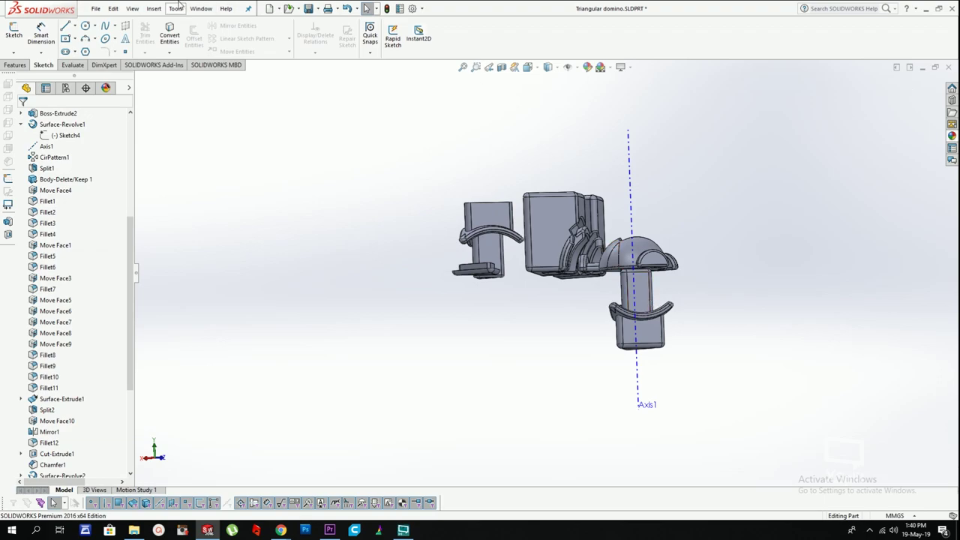
Step: Move the lower mirrored post body 53.33333333/2 mm up in Y and out along X and Z, beside the other triangular pieces
left_click(154, 8)
mouse_move(188, 48)
left_click(279, 302)
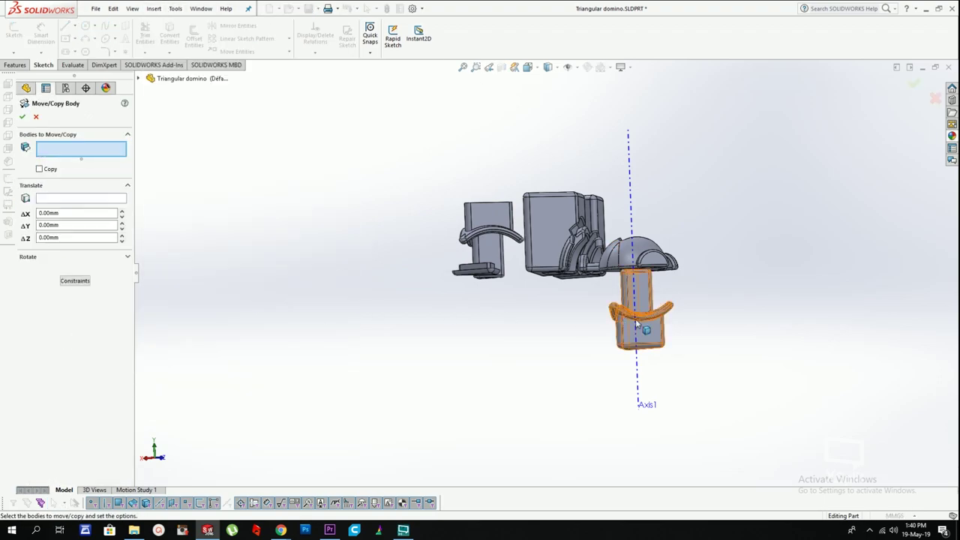
left_click(633, 324)
scroll(668, 287, "down", 4)
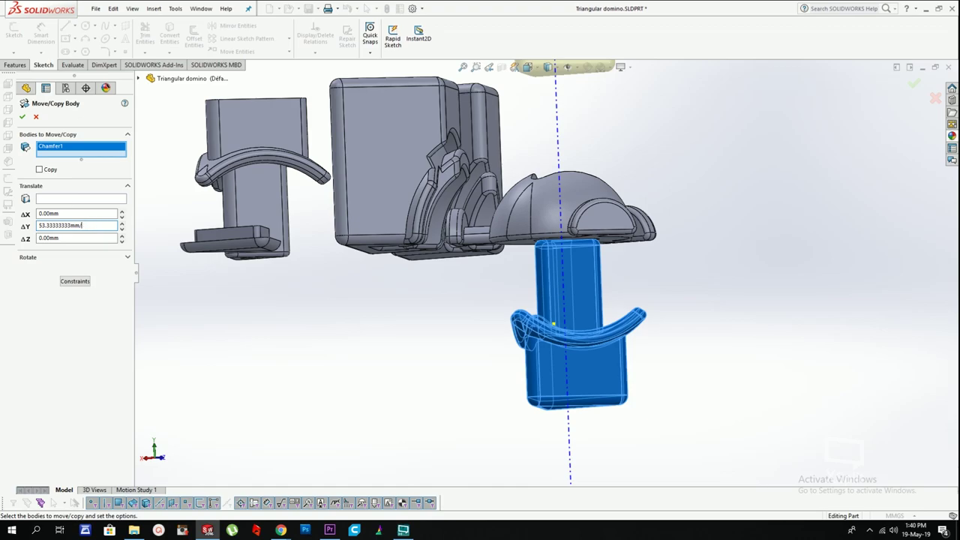
type("2")
middle_click_drag(280, 196, 380, 408)
left_click_drag(514, 250, 258, 139)
left_click_drag(326, 111, 242, 95)
left_click_drag(310, 75, 313, 67)
scroll(331, 134, "up", 2)
middle_click_drag(297, 272, 285, 383)
scroll(562, 258, "up", 1)
key("Return")
Step: Move the spherical hub body about 82.8 mm in X and -18 mm in Z, past the triangular pieces
left_click(561, 258)
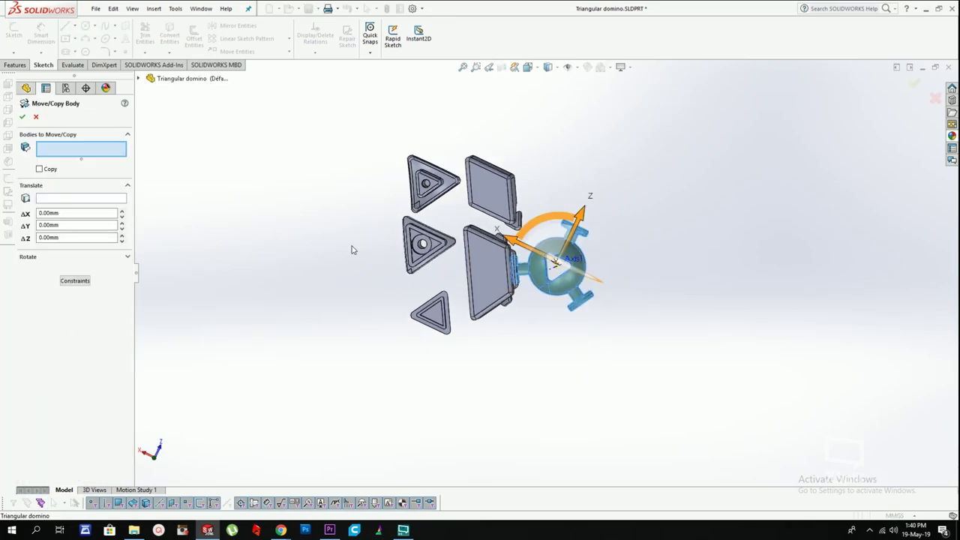
left_click_drag(515, 244, 318, 143)
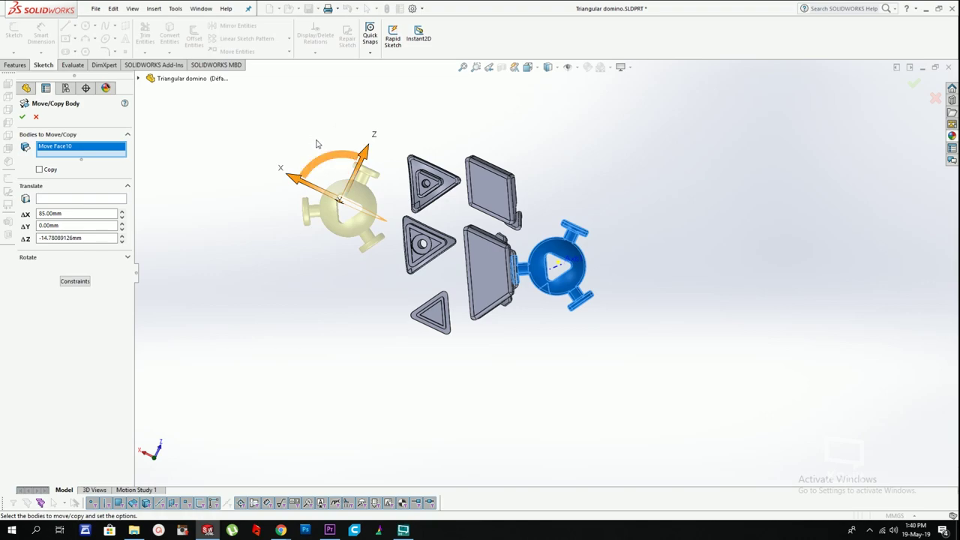
left_click_drag(298, 178, 310, 185)
left_click_drag(369, 154, 366, 162)
right_click(409, 189)
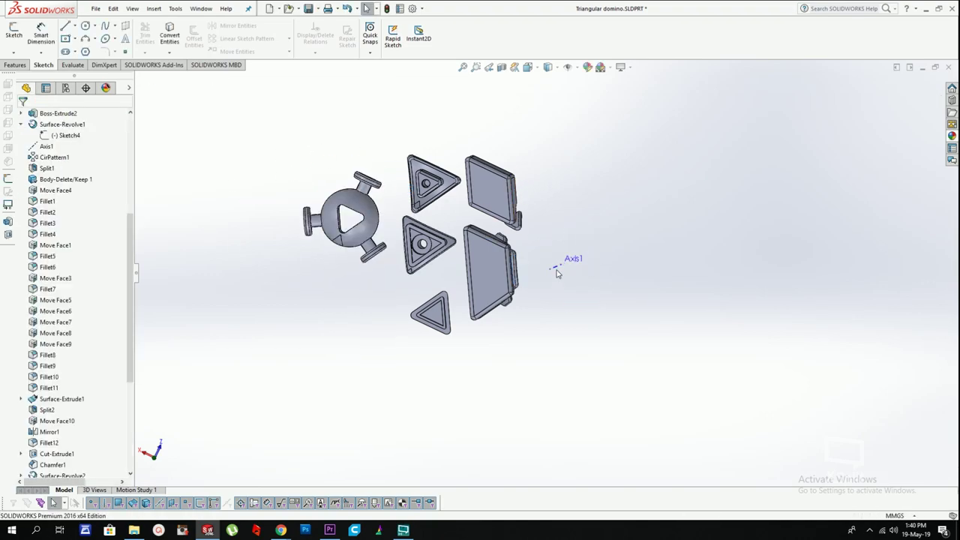
Step: Edit the hub's body move so that it makes one copy and keeps the original hub in place
scroll(41, 397, "down", 6)
right_click(60, 465)
left_click(68, 291)
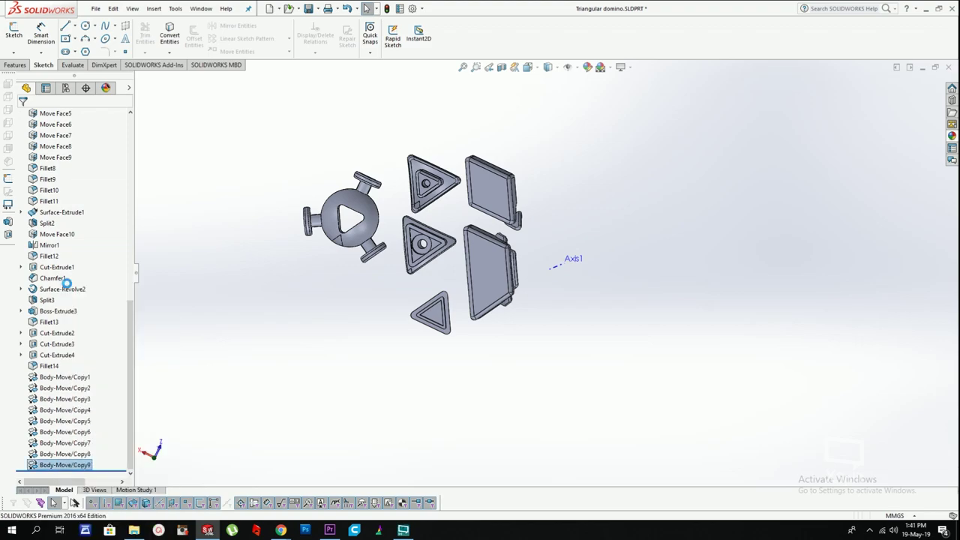
left_click(45, 173)
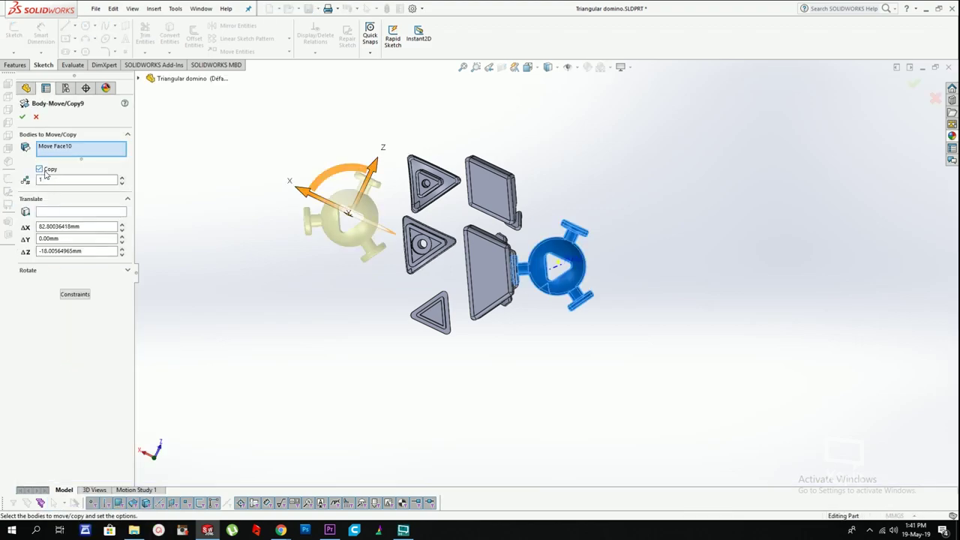
right_click(203, 234)
Step: Circular-pattern the two block bodies around Axis1 with 3 equally spaced instances over 360 degrees
middle_click_drag(615, 165, 562, 72)
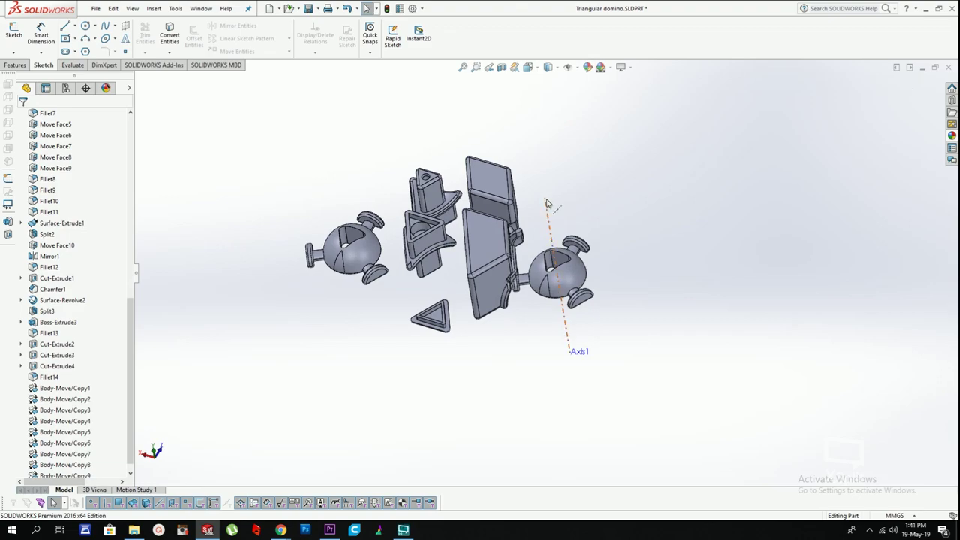
left_click(547, 204)
left_click(152, 9)
mouse_move(179, 62)
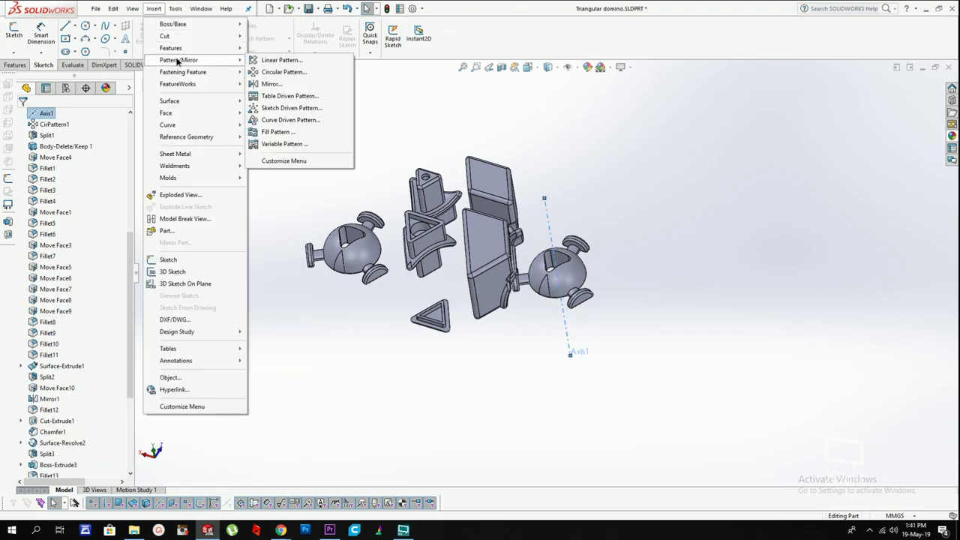
left_click(300, 73)
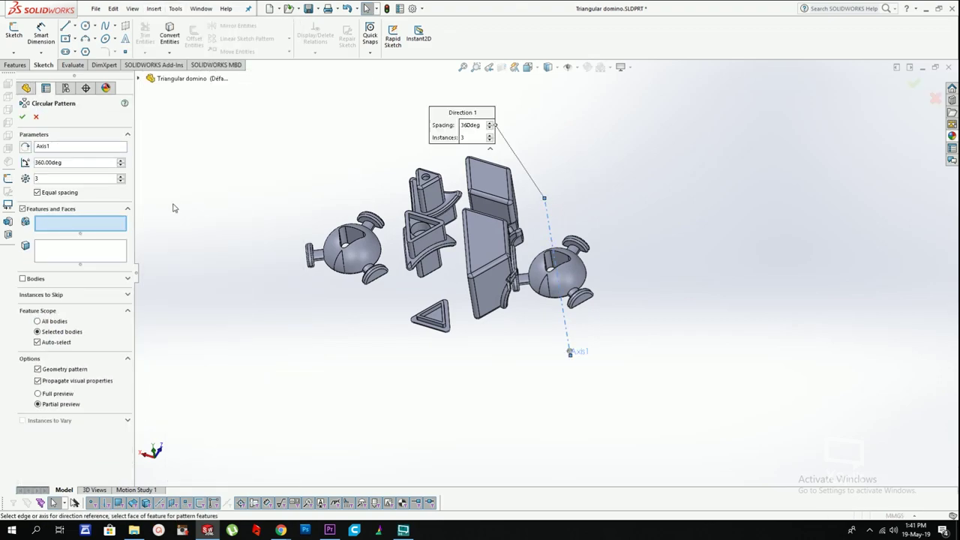
left_click(38, 280)
left_click(477, 250)
left_click(493, 206)
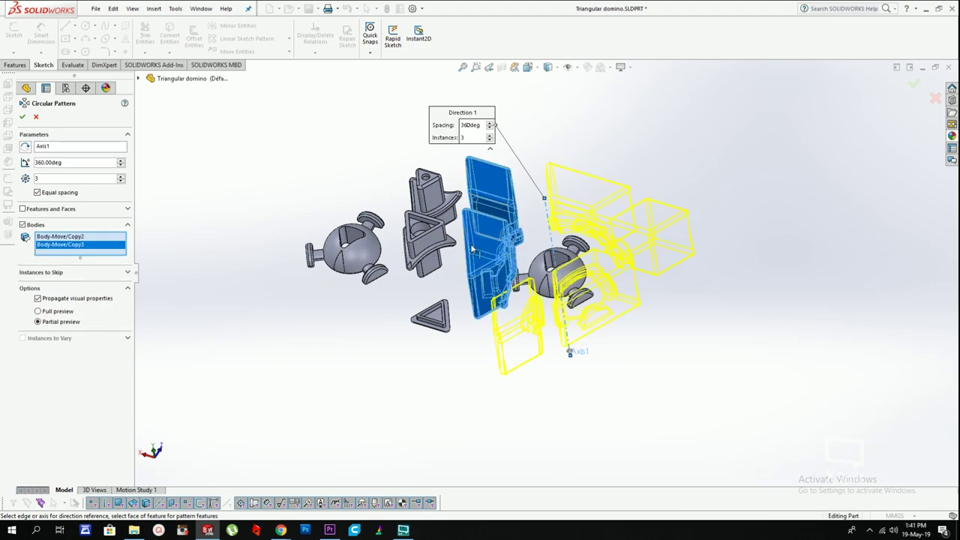
key("Return")
Step: Delete the Body-Move/Copy9 feature that holds the copied hub
middle_click_drag(698, 164, 677, 272)
scroll(364, 213, "down", 3)
scroll(600, 292, "up", 3)
scroll(721, 319, "down", 1)
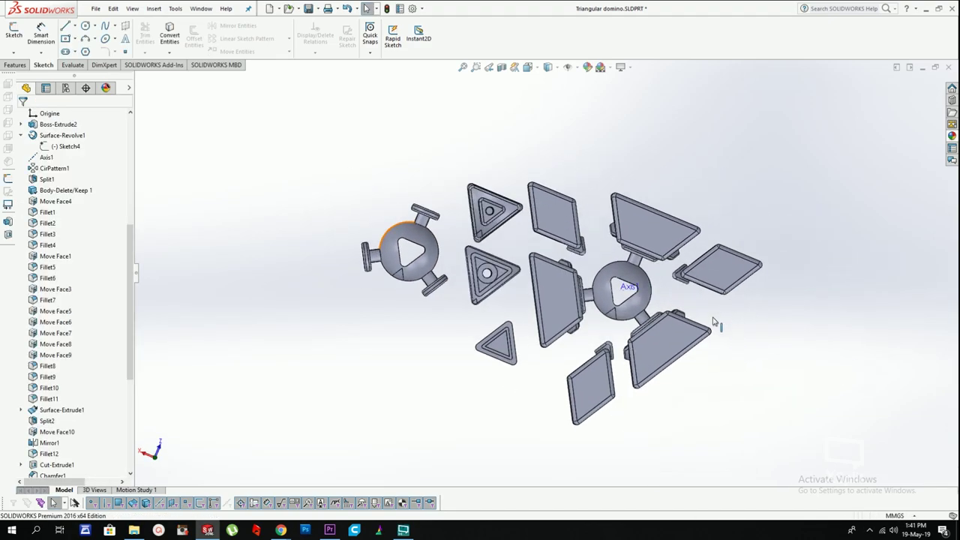
scroll(105, 364, "down", 6)
left_click(68, 454)
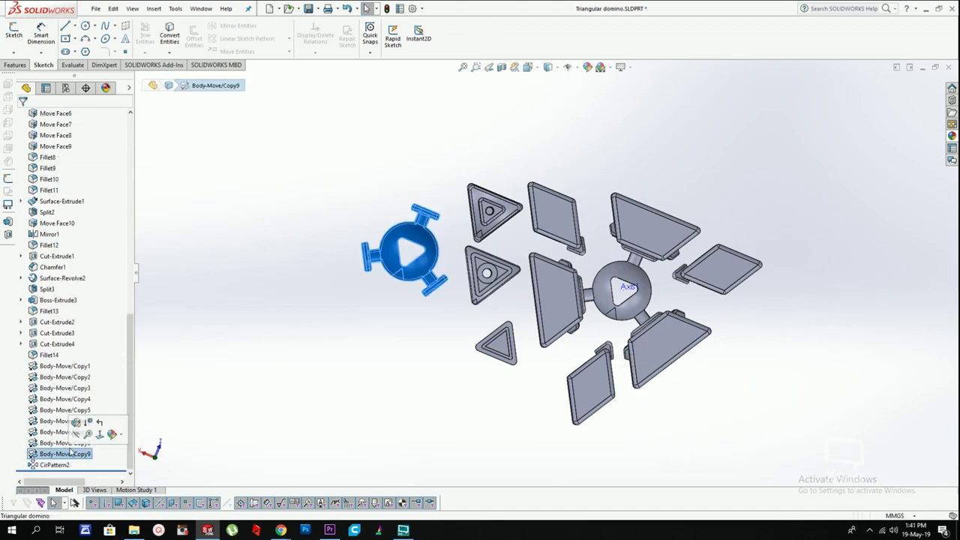
key("Delete")
Step: Create a reference plane offset 14 mm outward from the outer face of the trapezoidal block beside the triangular pieces
left_click(530, 260)
mouse_move(554, 301)
middle_mouse_down()
mouse_move(535, 255)
mouse_move(556, 293)
mouse_move(547, 299)
middle_mouse_up()
left_click(541, 296)
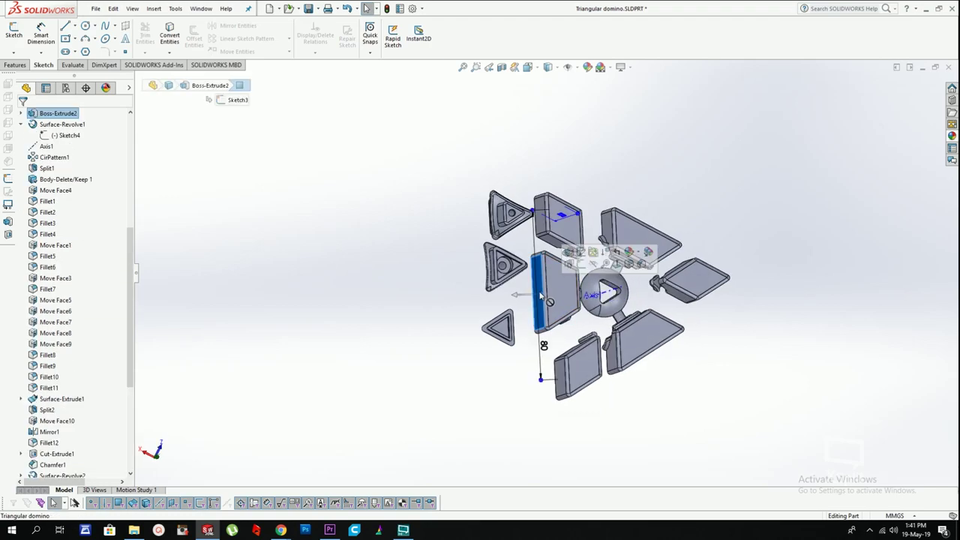
left_click(154, 9)
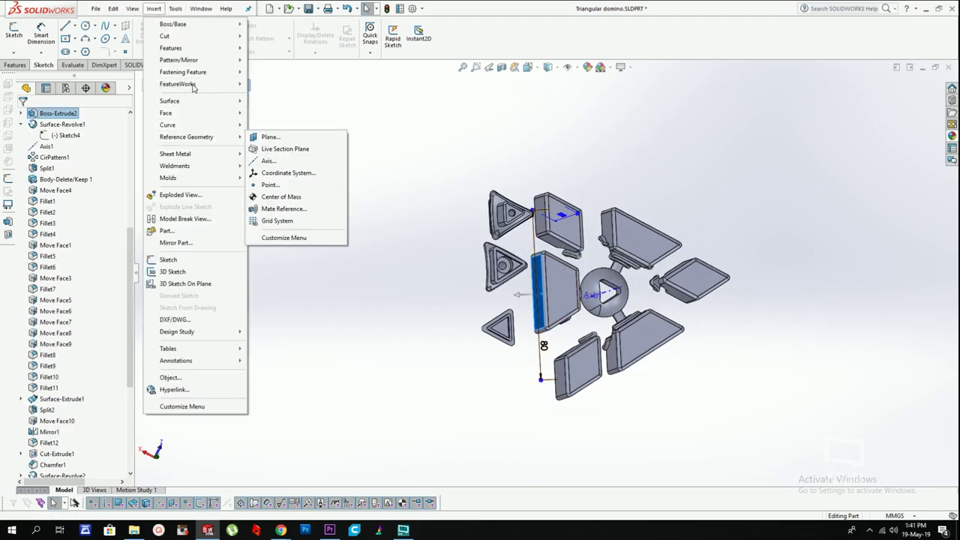
mouse_move(183, 59)
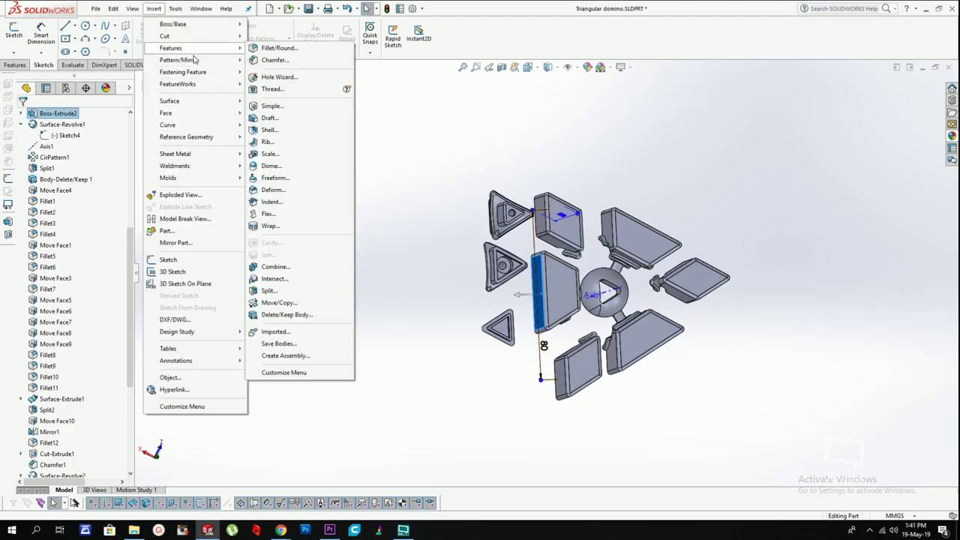
mouse_move(195, 136)
left_click(297, 138)
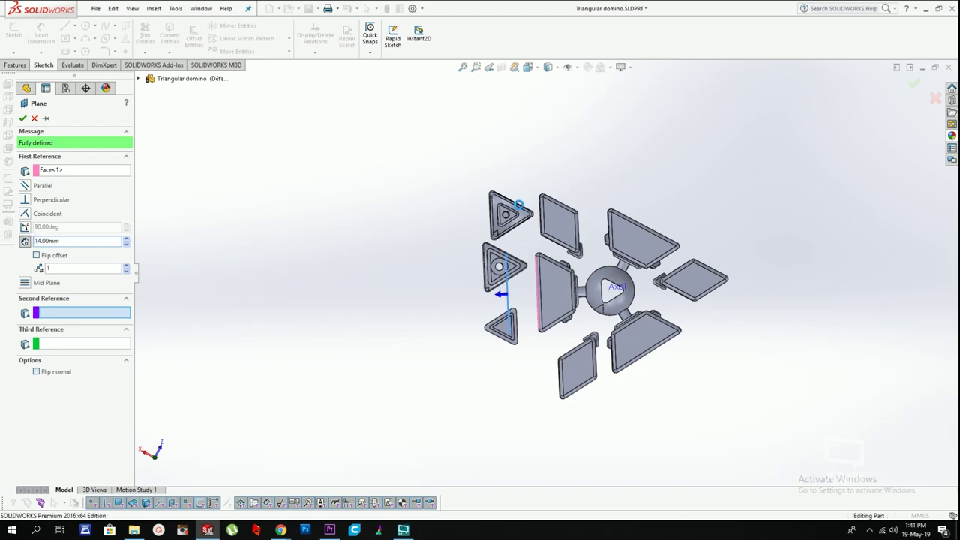
key("Return")
Step: Mirror the hub, the two original blocks and their four patterned copies about the new offset plane
left_click(154, 9)
mouse_move(174, 62)
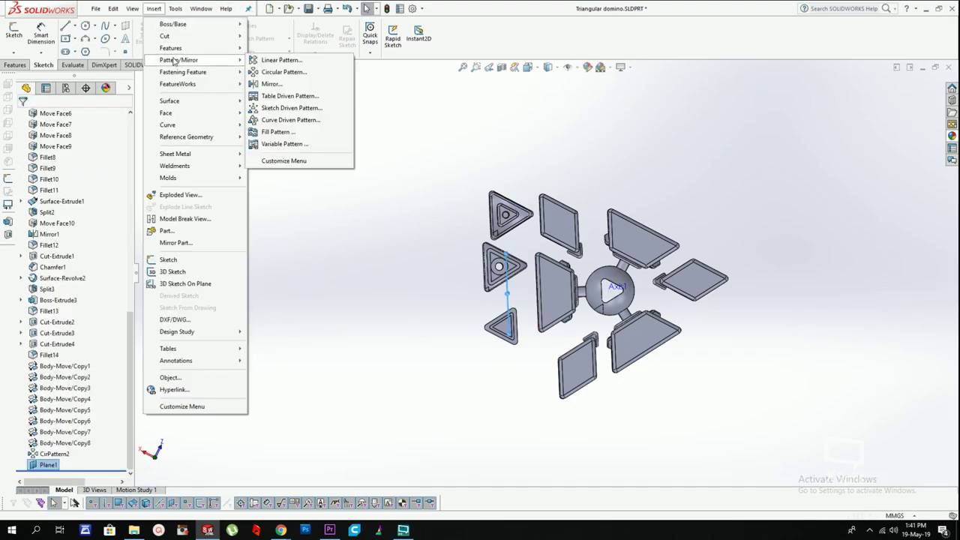
left_click(272, 84)
left_click(540, 287)
left_click(560, 234)
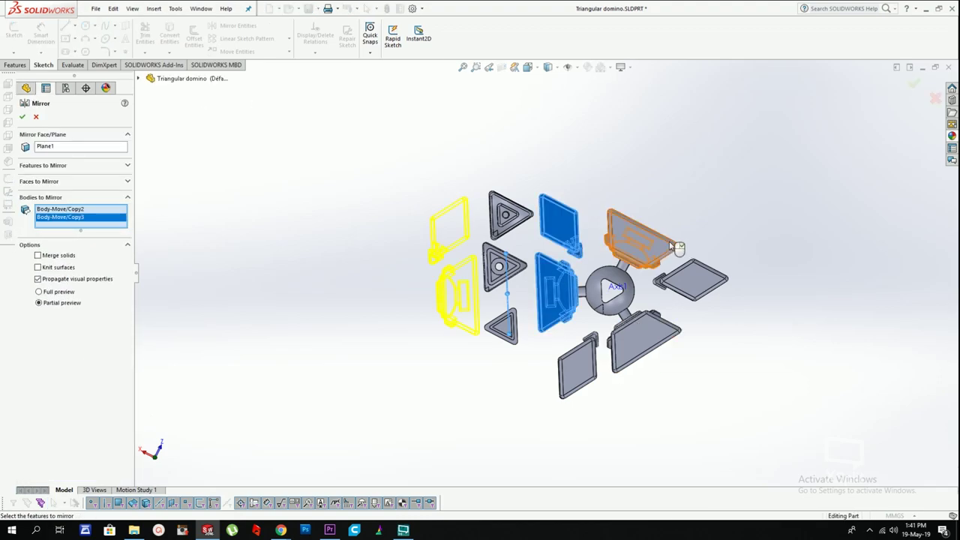
left_click(659, 245)
left_click(689, 281)
left_click(649, 331)
left_click(606, 317)
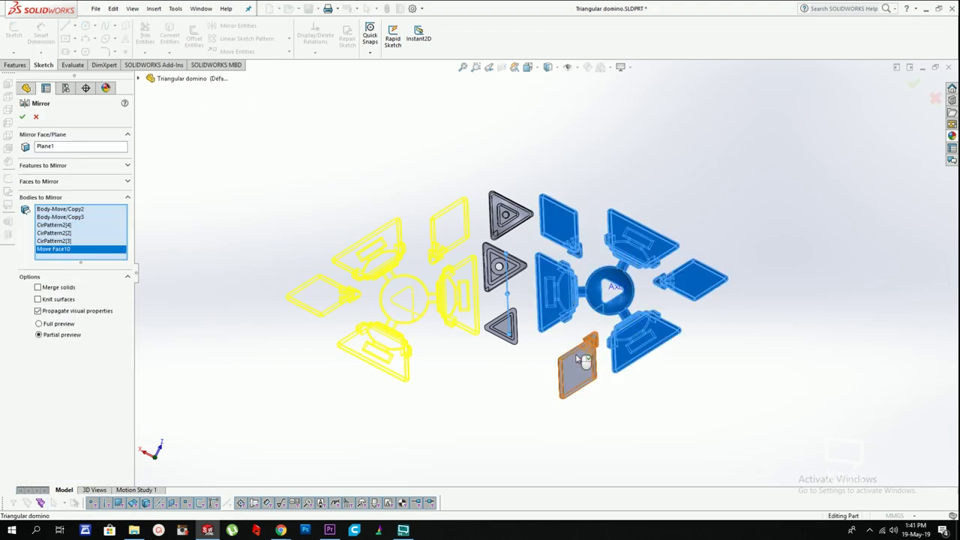
left_click(566, 351)
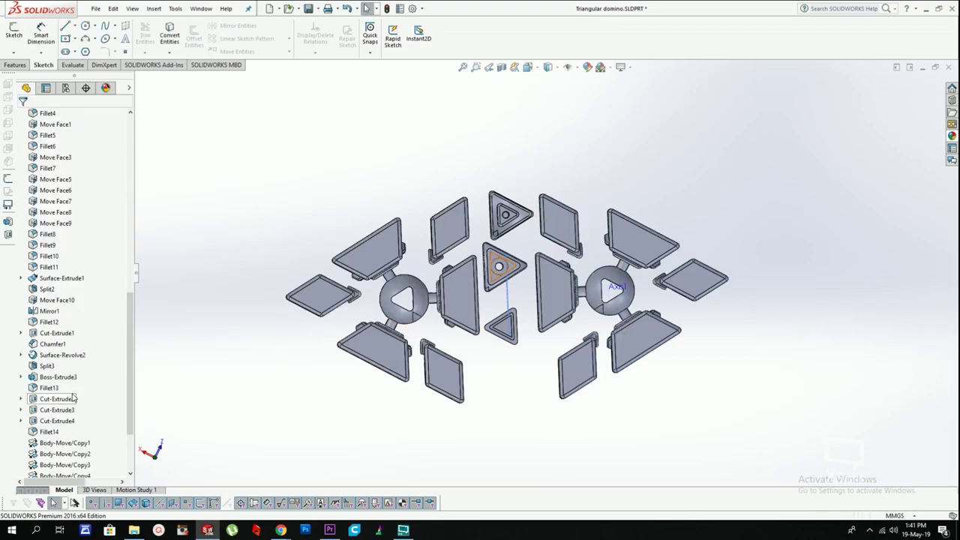
Step: Open the mirror plane's offset distance for editing
scroll(74, 397, "down", 3)
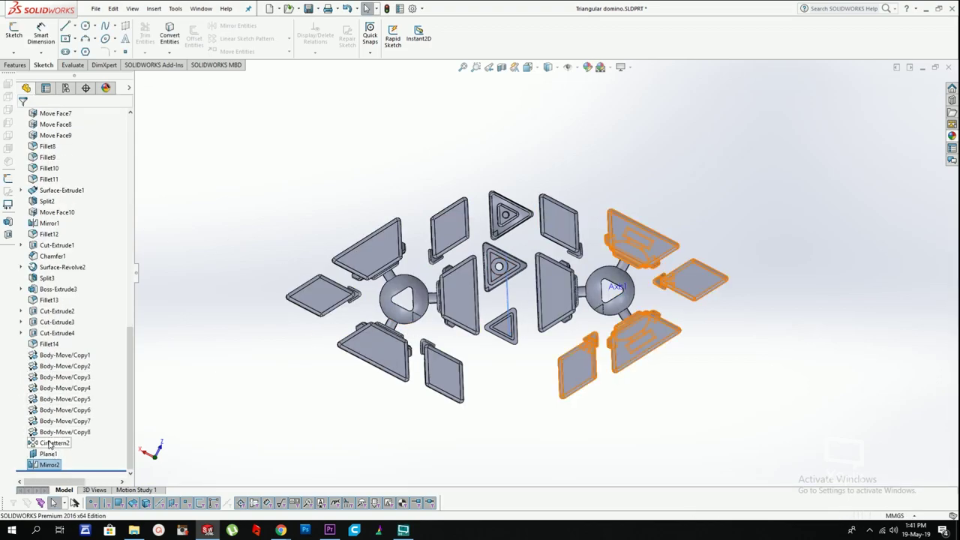
right_click(41, 454)
left_click(47, 287)
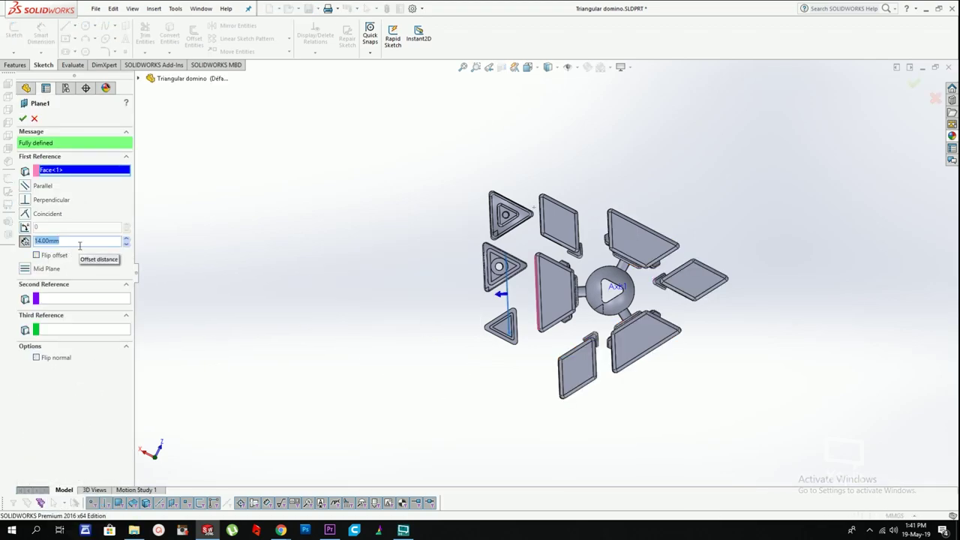
scroll(587, 308, "down", 3)
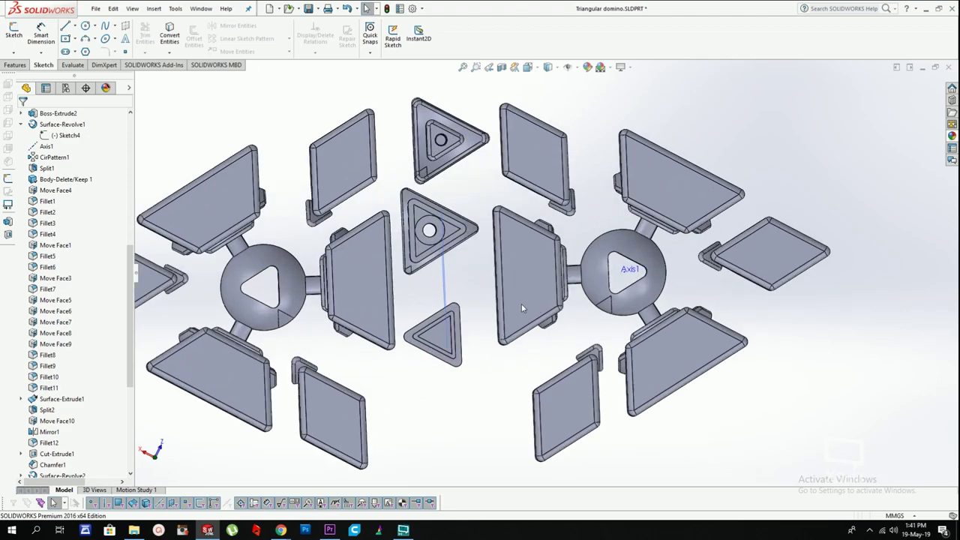
Step: Move the small triangular cap body about -0.64 mm in X and 3.42 mm in Z, between the two block groups
left_click(439, 339)
left_click(154, 8)
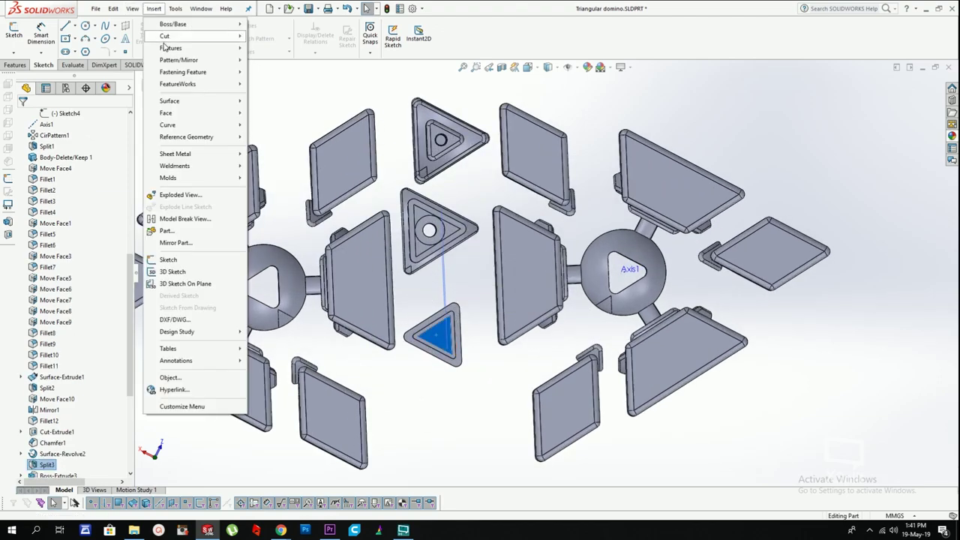
mouse_move(187, 47)
left_click_drag(466, 287, 473, 274)
left_click(429, 232)
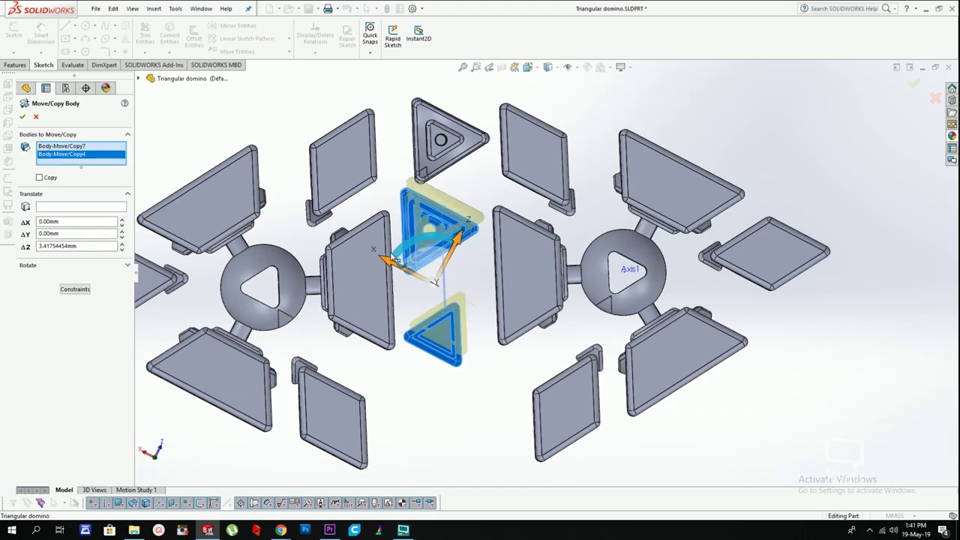
left_click_drag(386, 261, 389, 262)
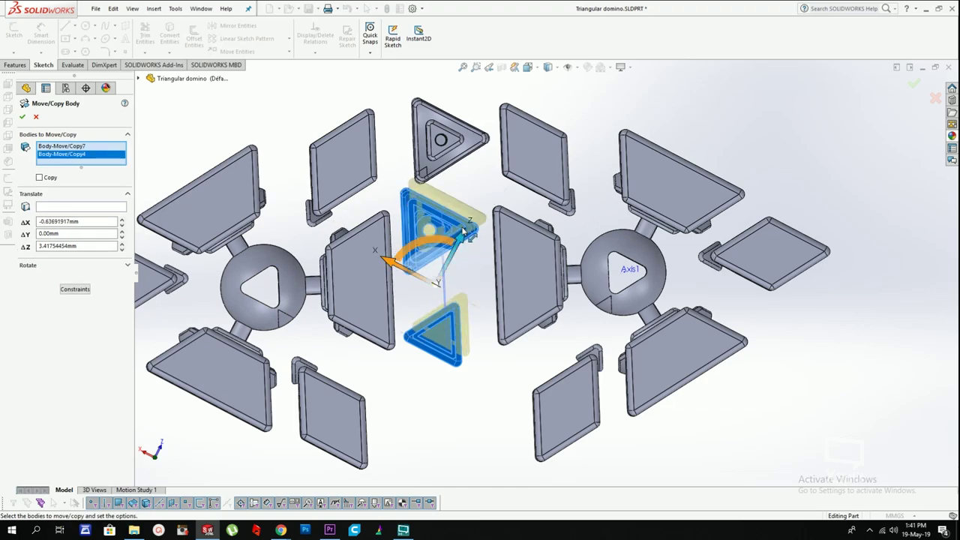
left_click(461, 225)
key("Return")
key("Return")
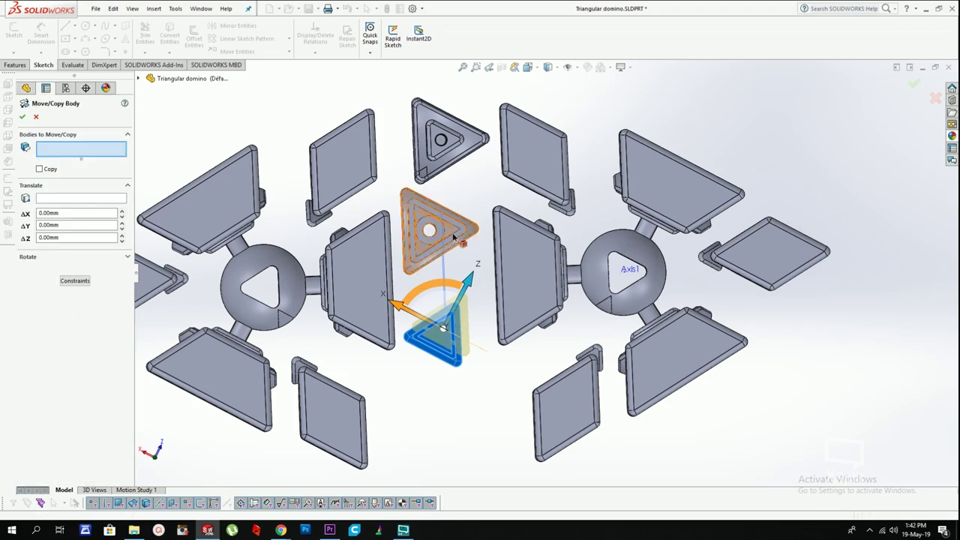
Step: Move the middle triangular post body about -1.6 mm in X, between the two block groups
left_click(450, 232)
left_click_drag(374, 219, 382, 222)
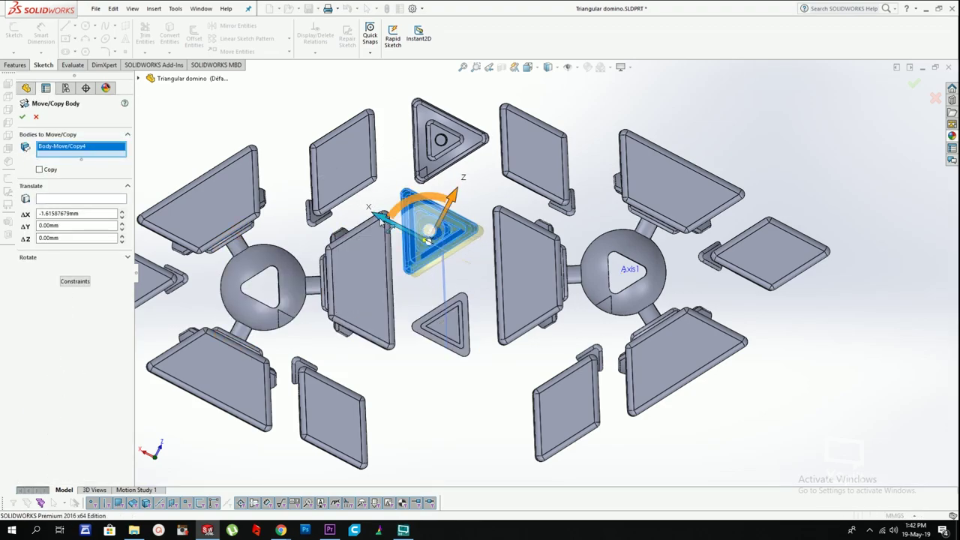
key("Return")
Step: Hide the reference plane used for the mirror
scroll(444, 270, "up", 1)
right_click(463, 280)
right_click(462, 278)
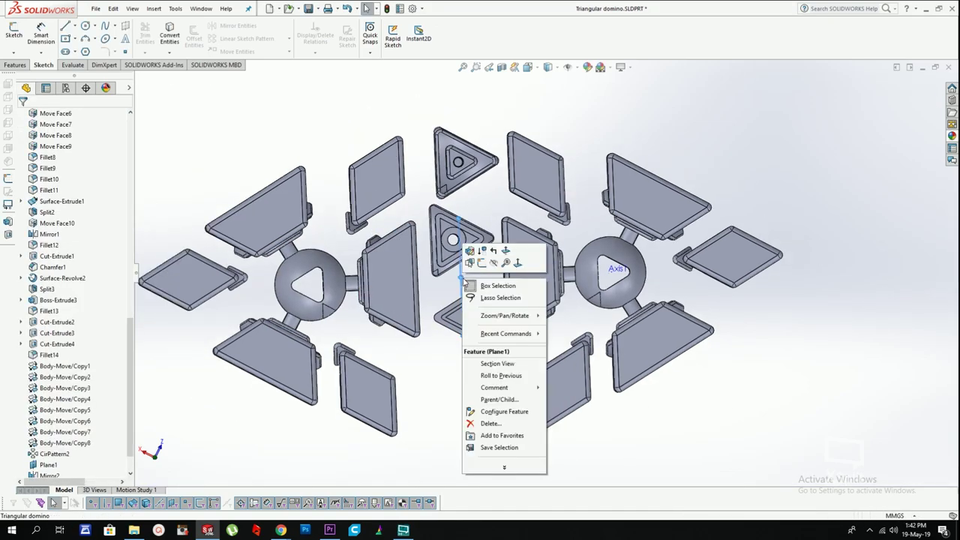
left_click(491, 265)
Step: Inspect the complete two-sided layout from the side and from oblique angles, checking the bodies' base level and spacing
scroll(483, 338, "up", 1)
middle_click_drag(483, 344, 478, 113)
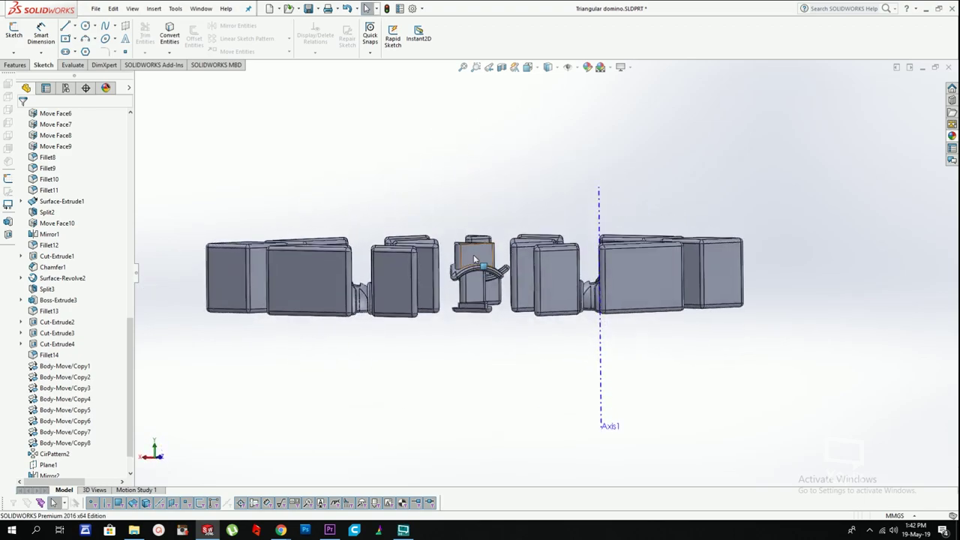
left_click(482, 260)
middle_click_drag(495, 287, 502, 385)
middle_click_drag(492, 278, 594, 251)
scroll(405, 295, "down", 5)
scroll(548, 258, "up", 8)
scroll(544, 249, "down", 5)
scroll(547, 279, "up", 6)
scroll(698, 301, "down", 4)
scroll(590, 287, "down", 1)
scroll(502, 272, "up", 2)
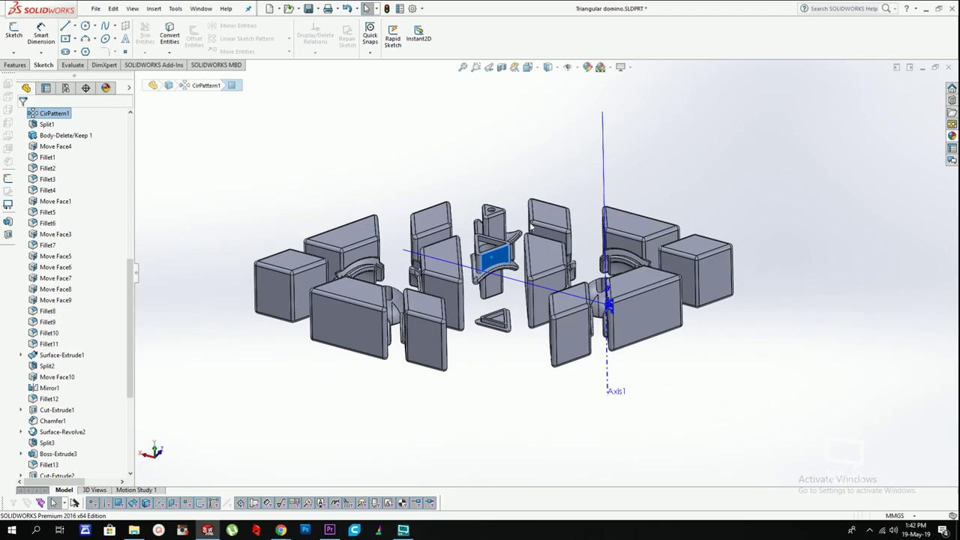
key("Escape")
scroll(518, 247, "down", 2)
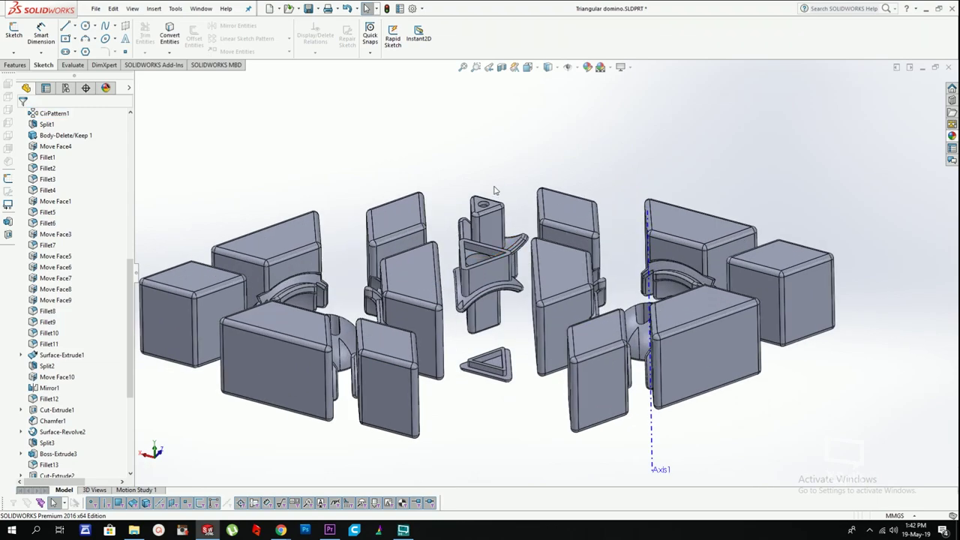
scroll(509, 246, "up", 4)
scroll(510, 247, "up", 1)
mouse_move(510, 247)
middle_mouse_down()
mouse_move(517, 98)
mouse_move(513, 253)
middle_mouse_up()
Step: Export the complete two-sided layout in STL format as Triangular domino.STL in the Triangular Domino folder
left_click(96, 9)
left_click(113, 118)
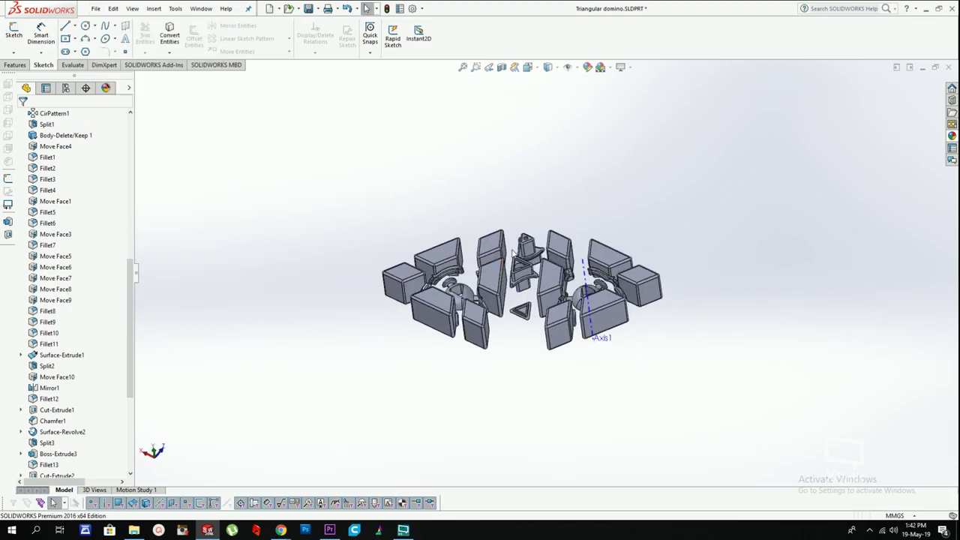
left_click(420, 358)
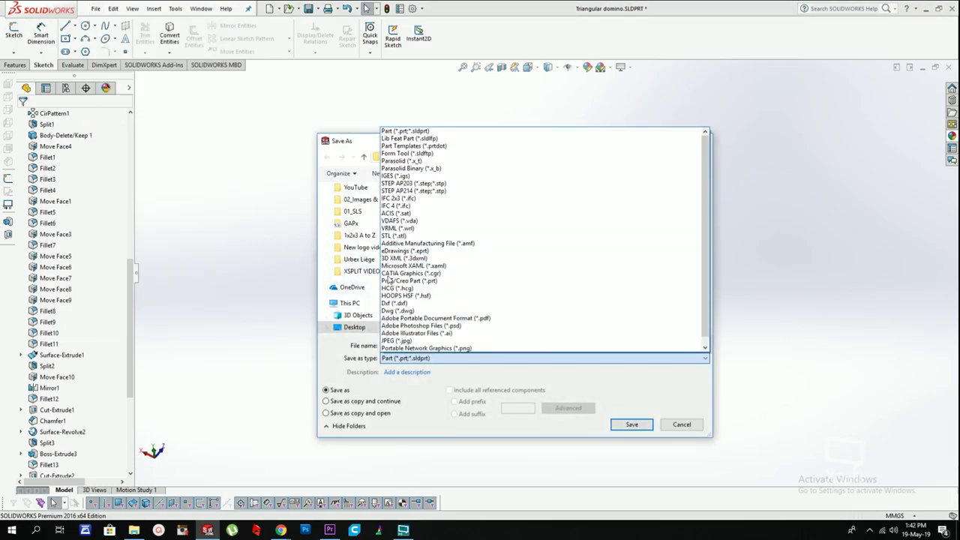
left_click(394, 303)
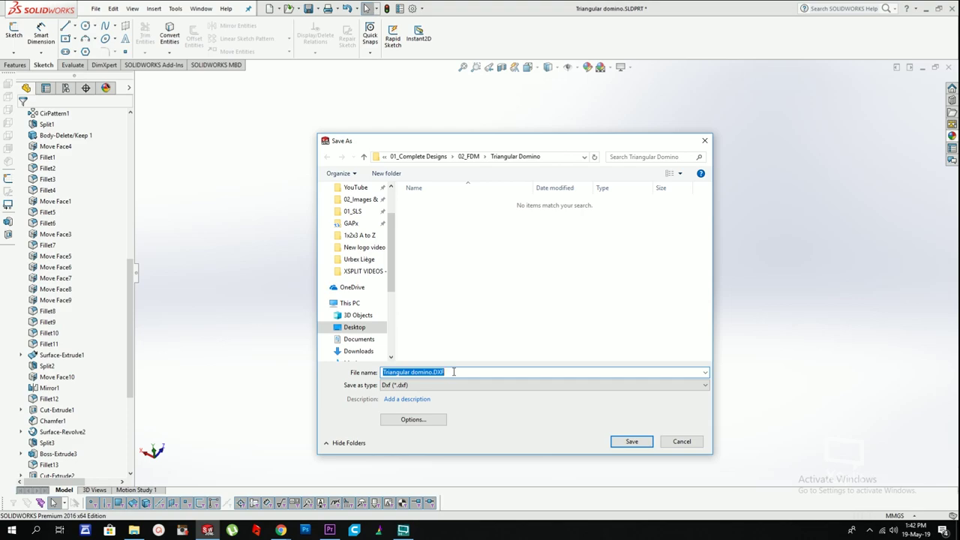
left_click(440, 385)
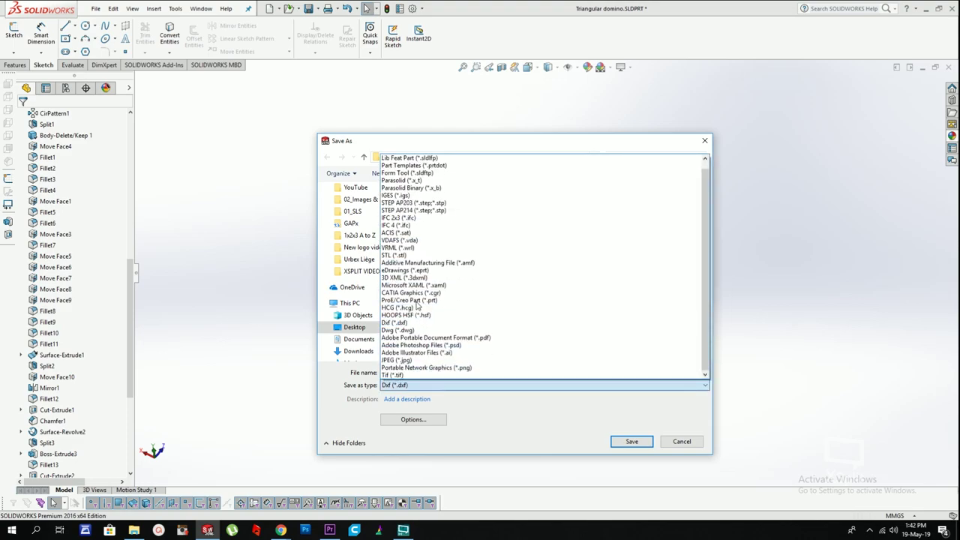
left_click(419, 253)
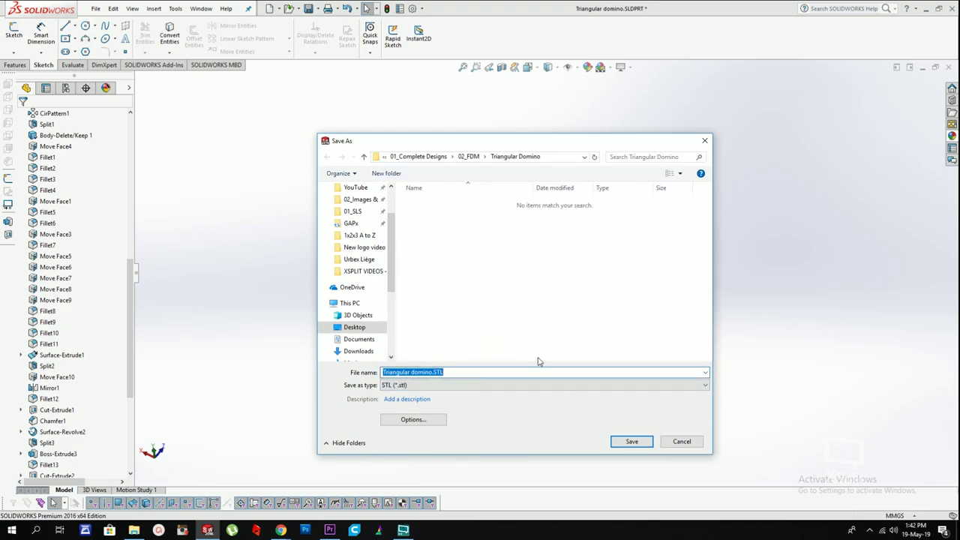
left_click(623, 443)
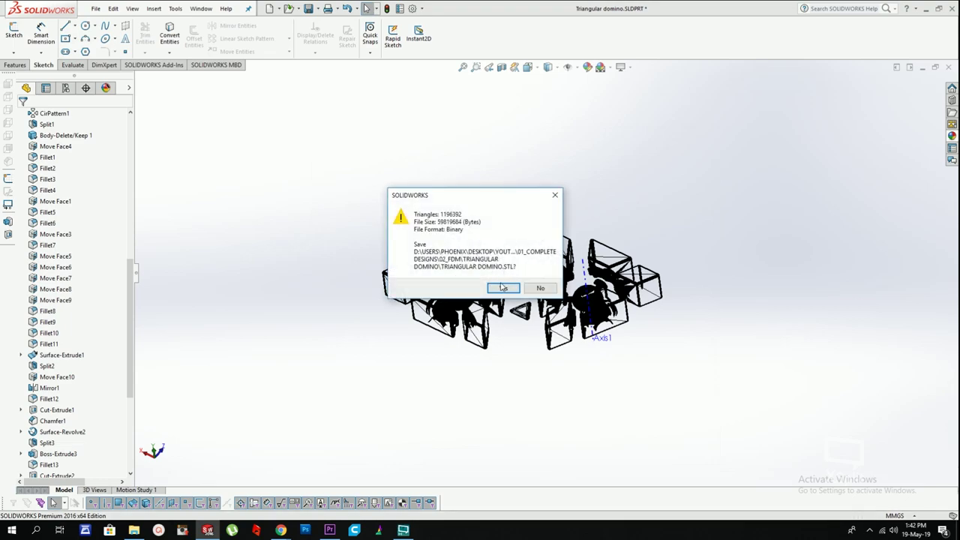
left_click(502, 287)
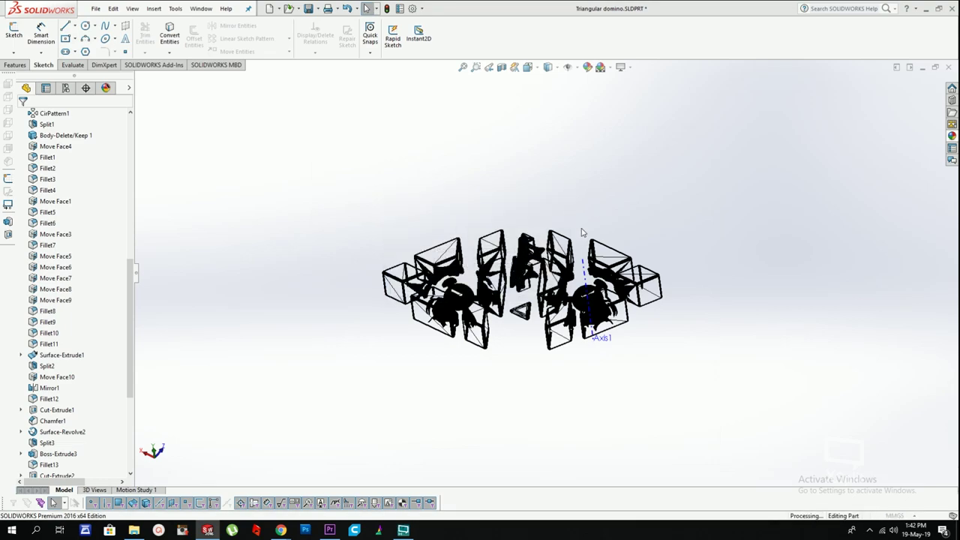
Step: Examine the STL export options, comparing the Custom and Fine resolution settings, without exporting again
left_click(95, 9)
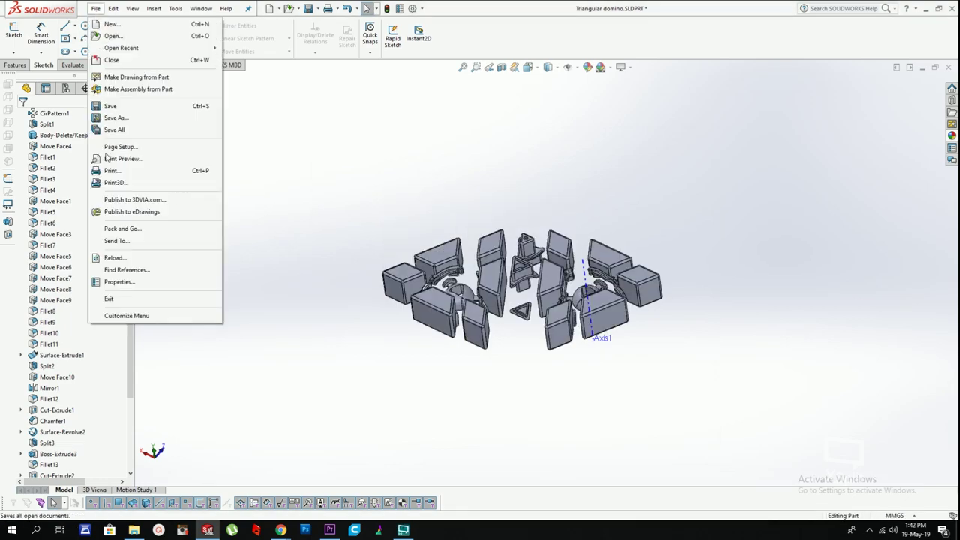
left_click(128, 119)
left_click(411, 360)
left_click(396, 236)
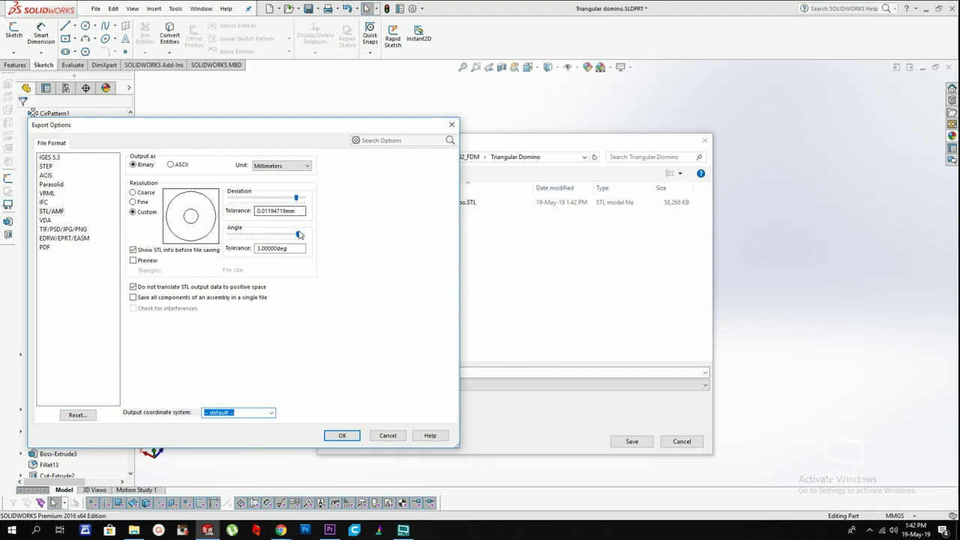
left_click(134, 203)
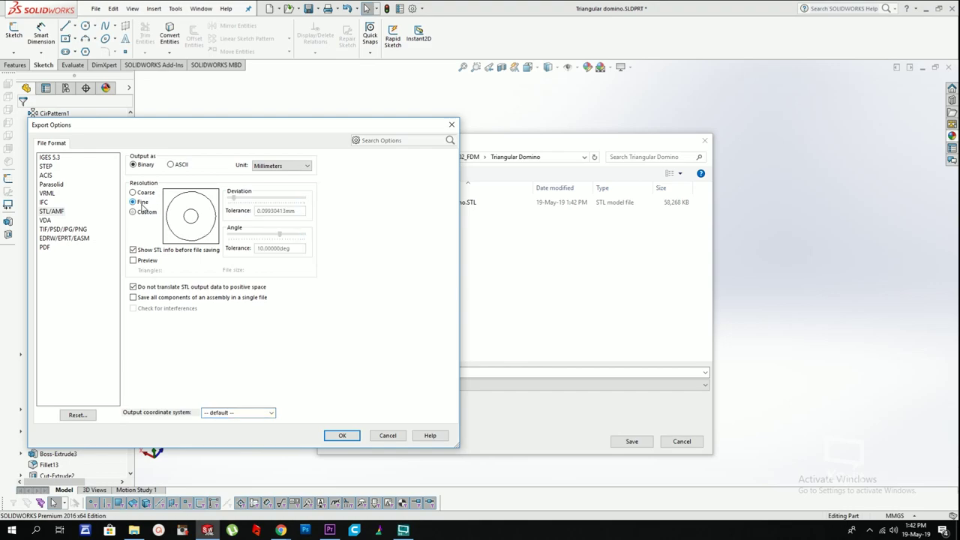
left_click(451, 125)
left_click(704, 141)
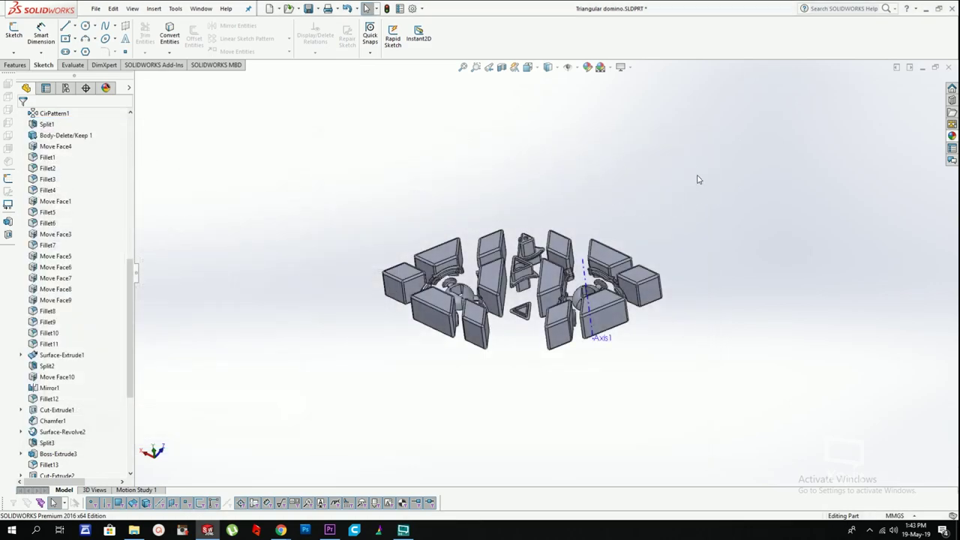
Step: Roll the model history back to before the first Body-Move/Copy feature, restoring the unseparated pieces
middle_click_drag(480, 206, 529, 274)
scroll(105, 363, "down", 6)
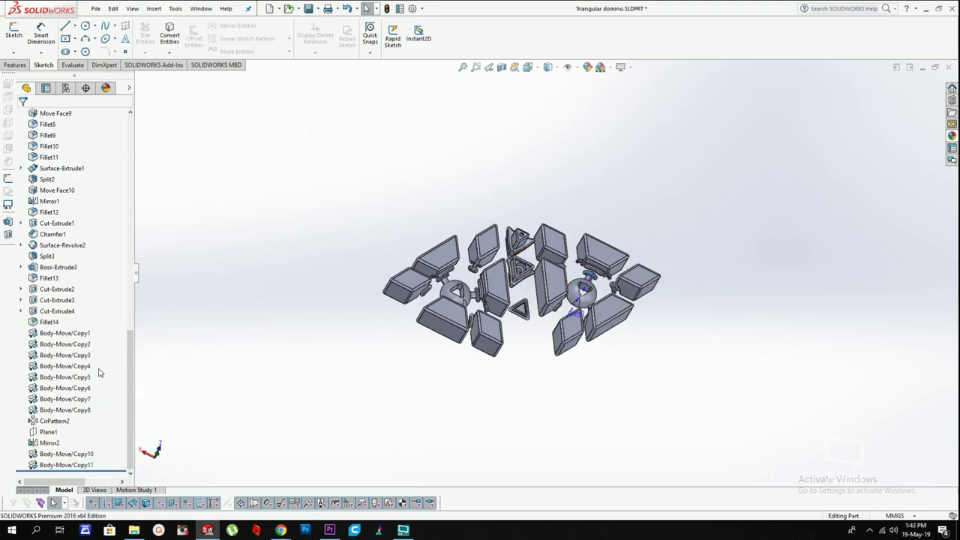
right_click(46, 333)
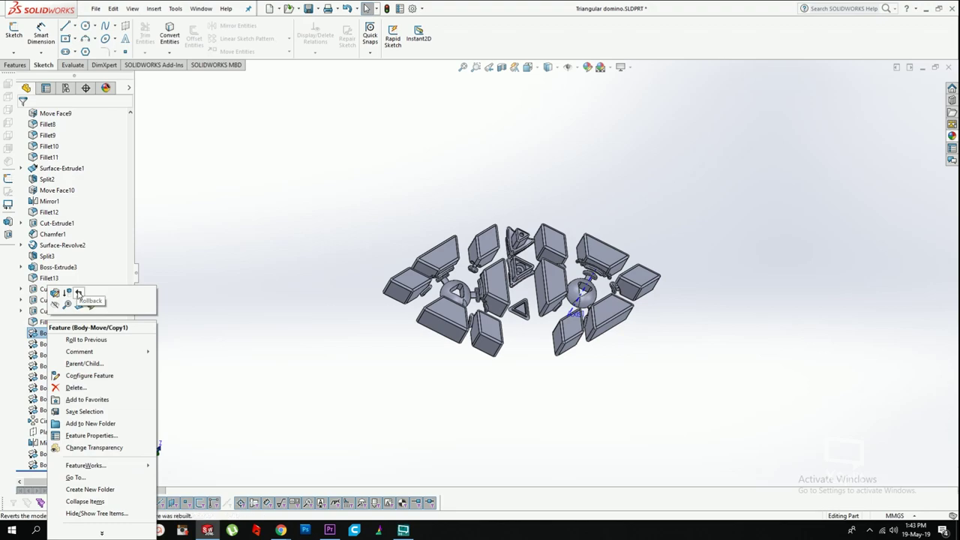
left_click(78, 294)
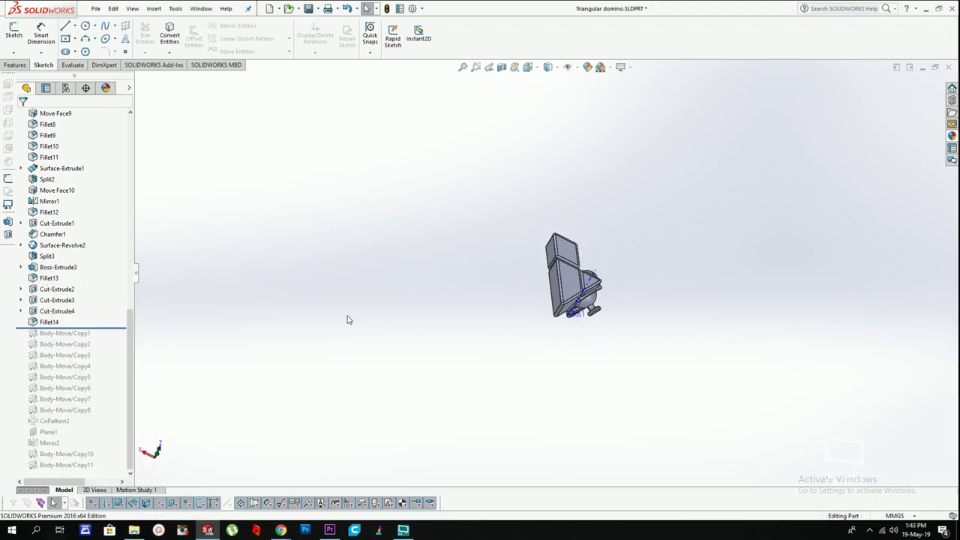
scroll(580, 282, "down", 6)
middle_click_drag(581, 284, 585, 224)
scroll(553, 268, "down", 2)
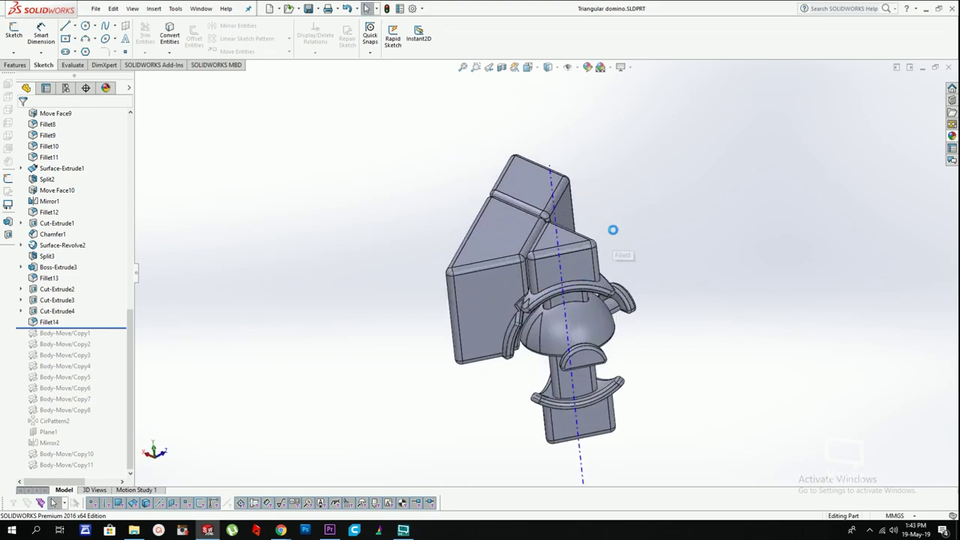
Step: Start a sketch on the trapezoidal block's top face and convert the face outline into sketch lines
left_click(506, 240)
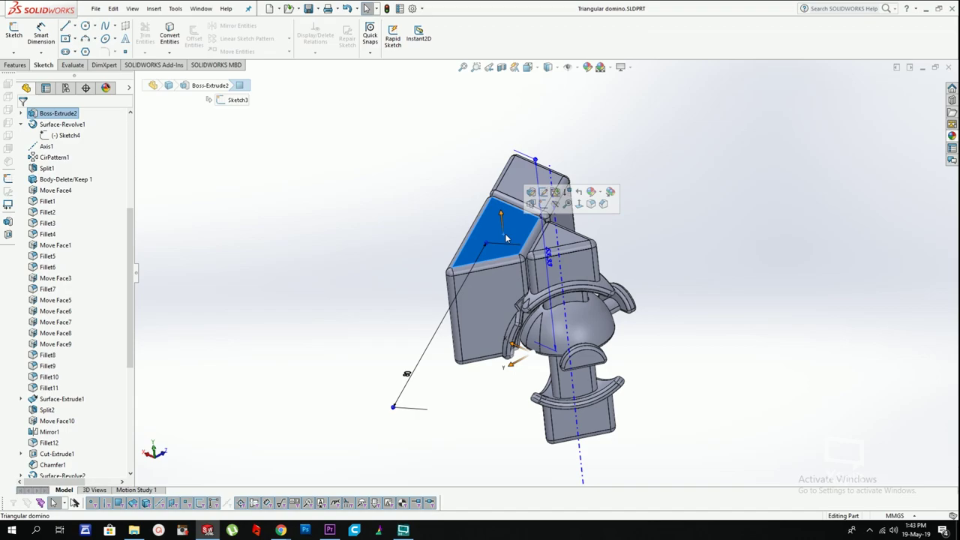
left_click(579, 204)
scroll(606, 324, "up", 3)
scroll(647, 355, "down", 4)
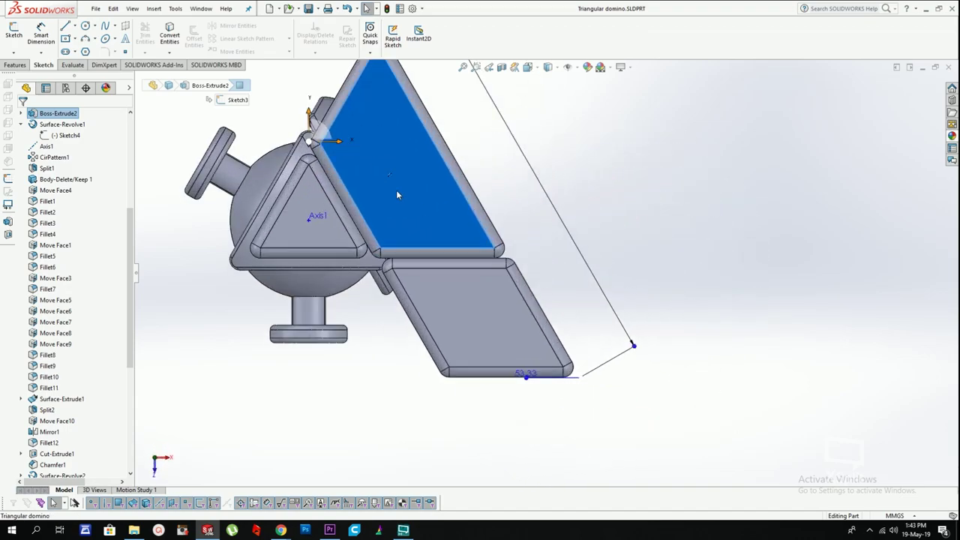
left_click(434, 219)
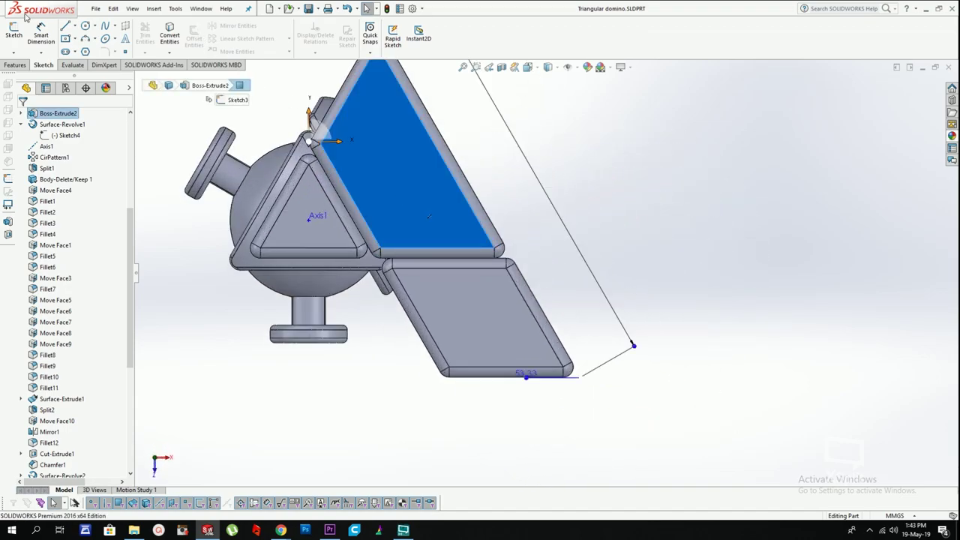
left_click(15, 33)
left_click(180, 39)
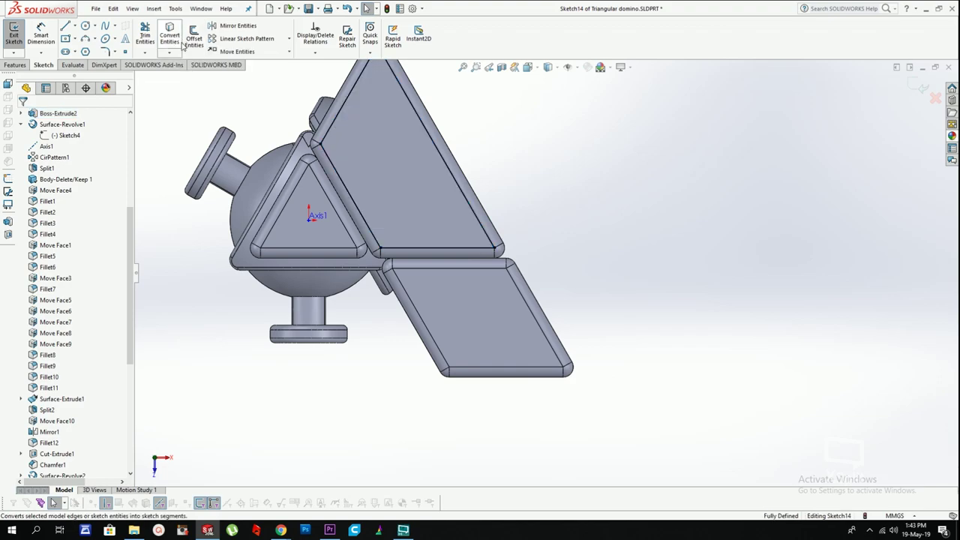
Step: Convert the top-face outlines of the parallelogram block and the triangular post into lines of the same sketch
left_click(435, 278)
left_click(171, 33)
left_click(294, 228)
left_click(171, 35)
scroll(439, 186, "up", 3)
middle_click_drag(441, 191, 448, 160)
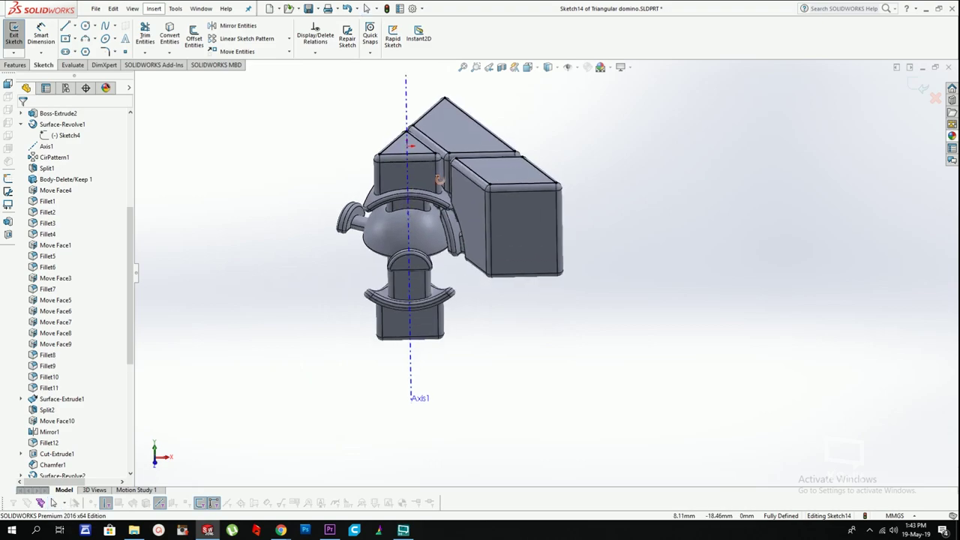
scroll(451, 167, "down", 1)
scroll(457, 176, "up", 1)
scroll(476, 177, "down", 1)
Step: Convert the trapezoidal block's top face again, check its outline segments, and finish the sketch
middle_click_drag(489, 217, 428, 237)
left_click(506, 247)
middle_click_drag(548, 177, 559, 217)
left_click(491, 208)
scroll(479, 234, "down", 5)
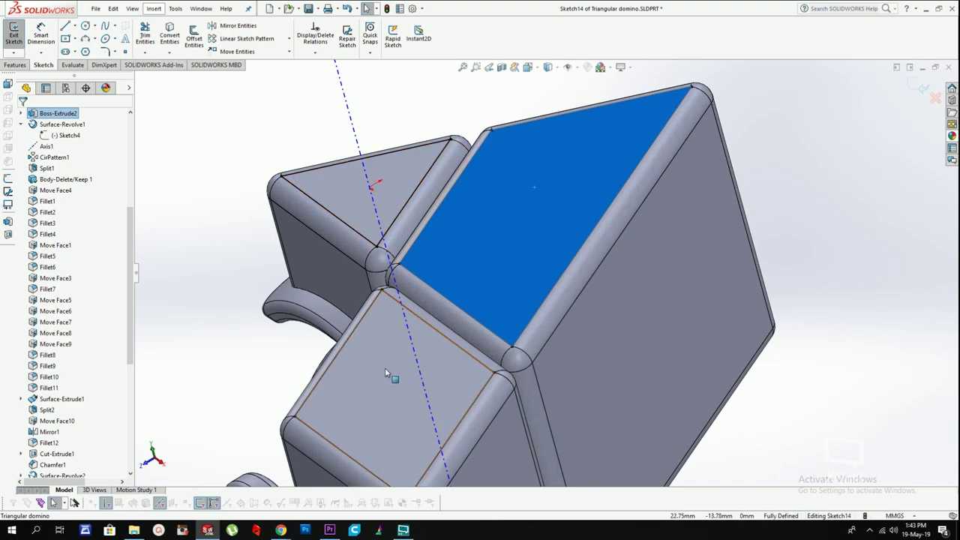
left_click(171, 30)
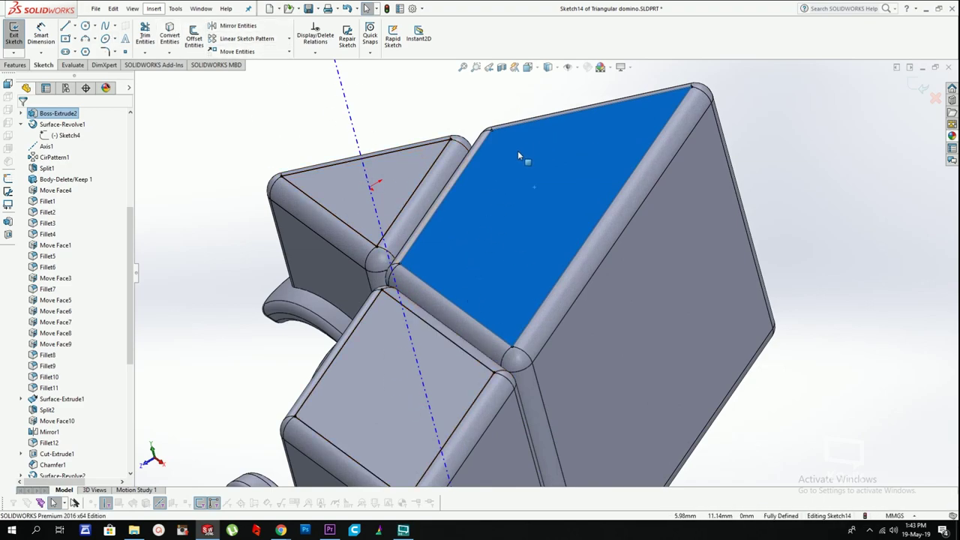
left_click(491, 130)
left_click(489, 134)
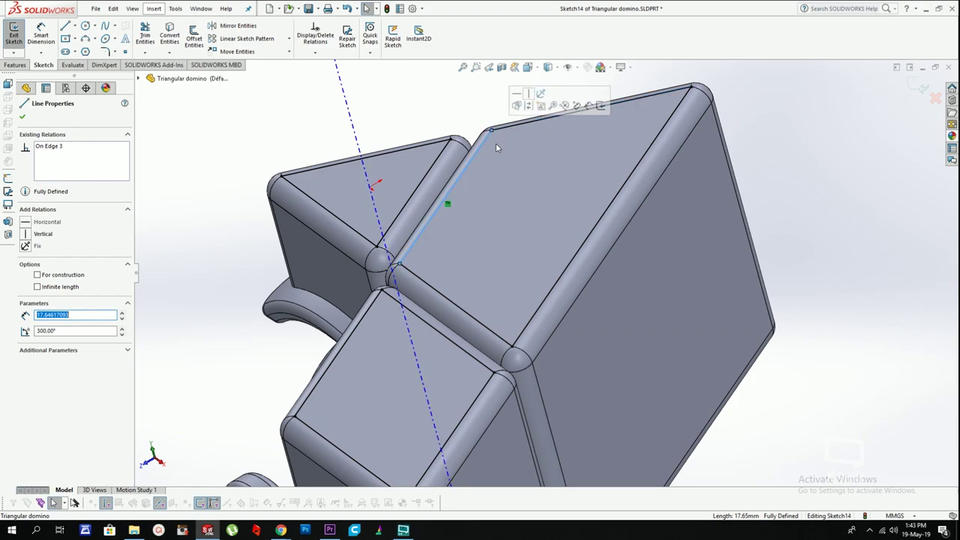
left_click(603, 218)
left_click(601, 218)
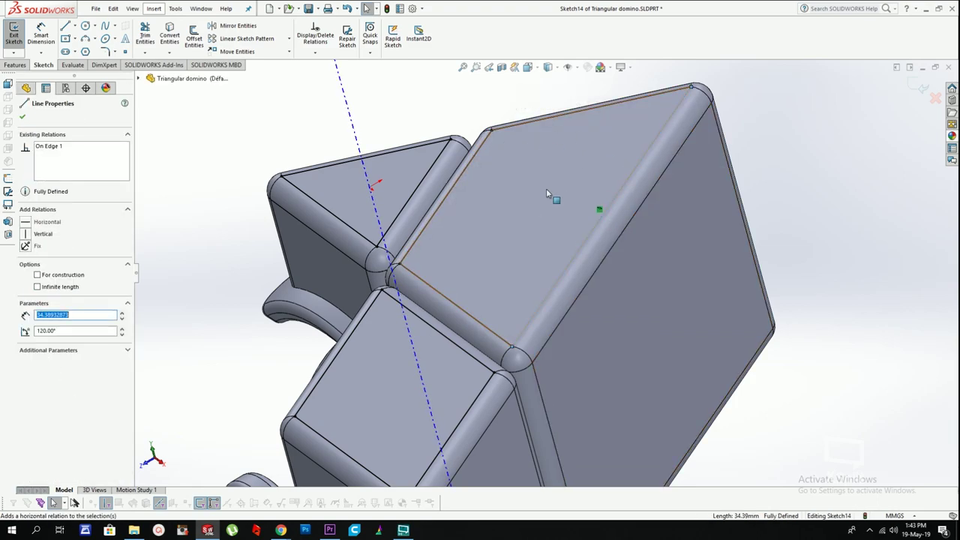
key("Escape")
scroll(529, 148, "up", 4)
left_click(594, 333)
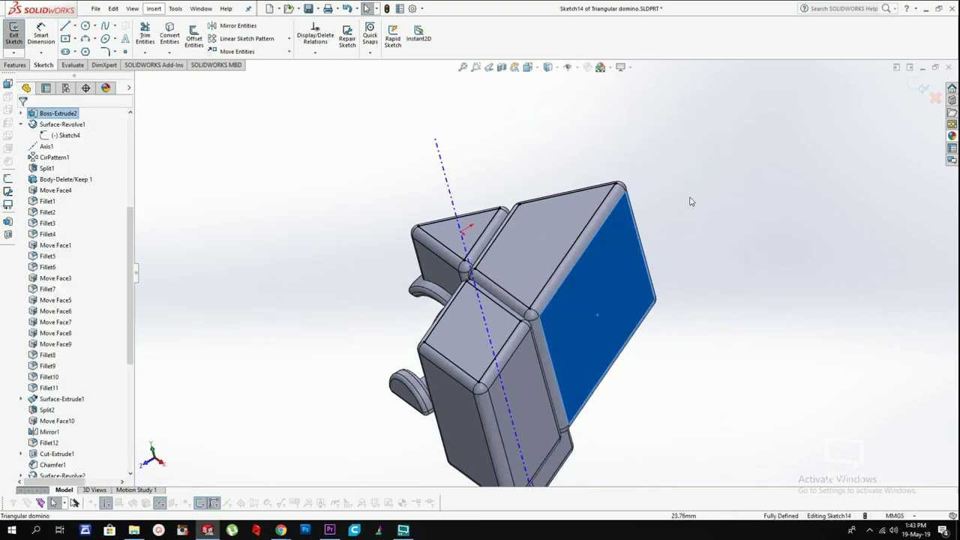
left_click(918, 87)
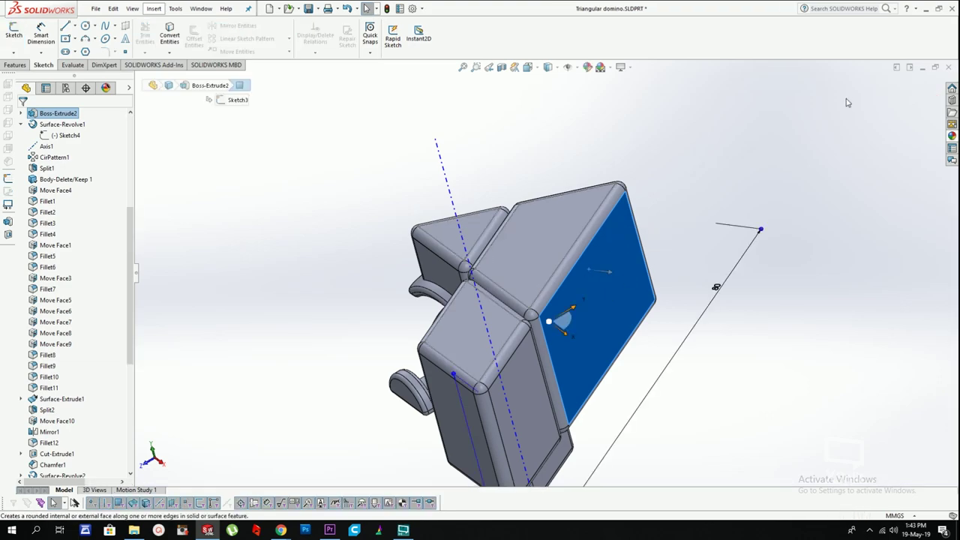
Step: Try a sketch converting the outer side-face outlines of the trapezoidal and parallelogram blocks, then discard it
left_click(20, 30)
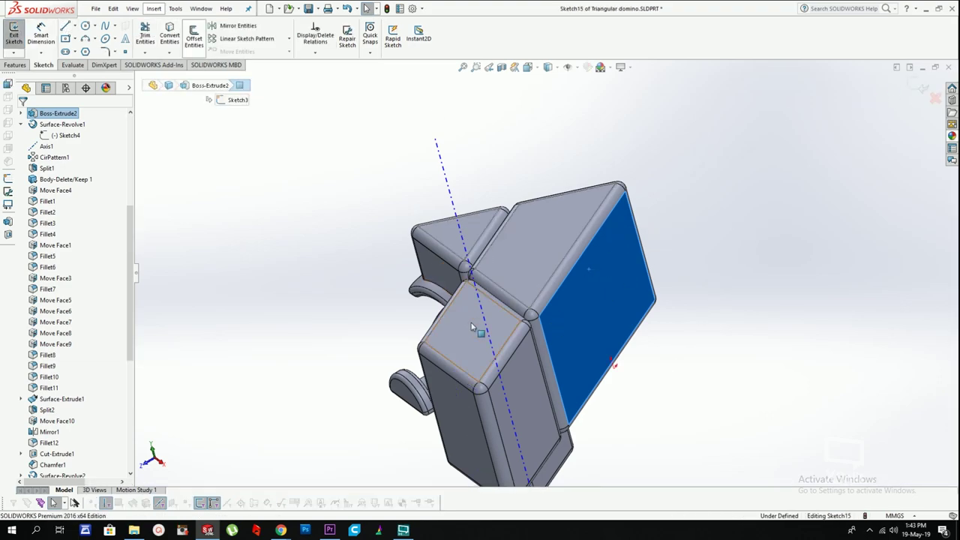
left_click(519, 363, "ctrl")
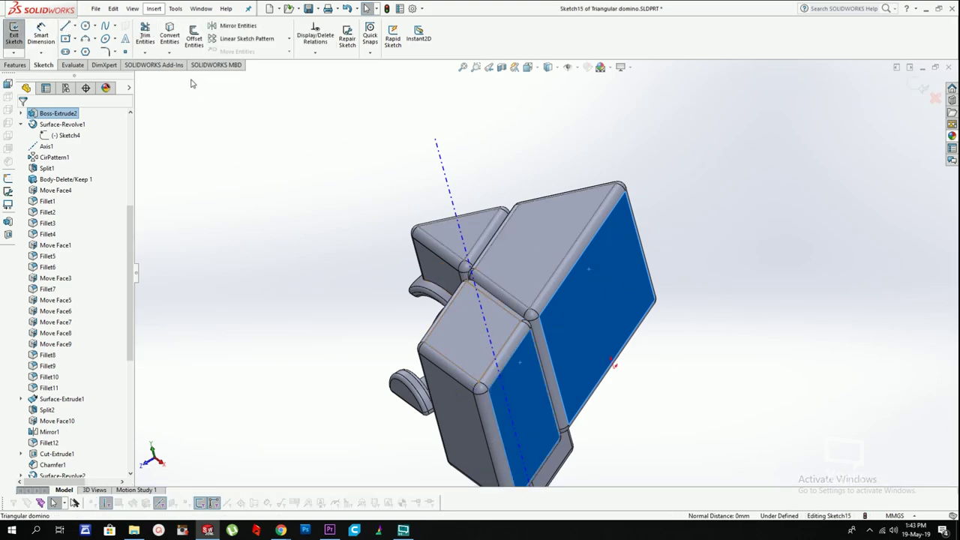
left_click(169, 33)
scroll(650, 365, "up", 3)
scroll(650, 365, "down", 2)
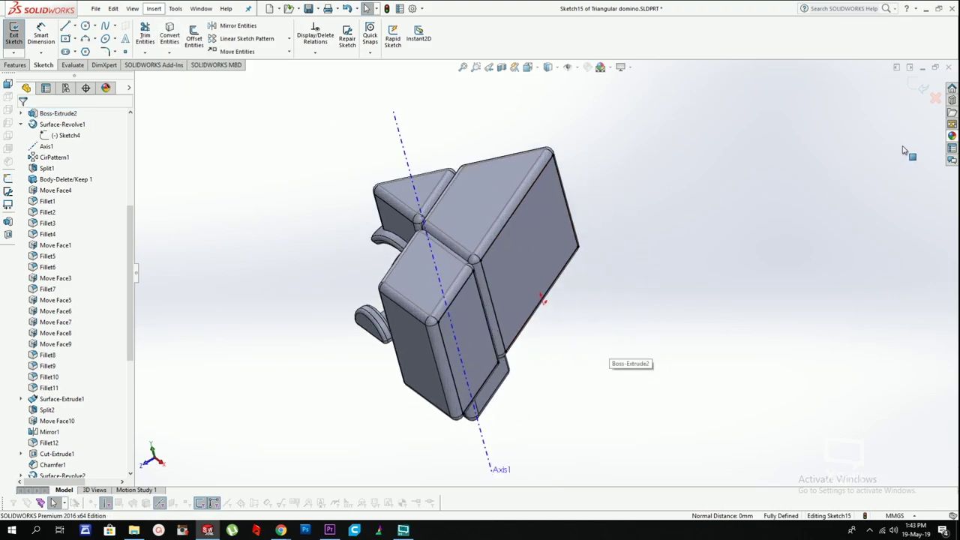
left_click(935, 100)
Step: Delete the sketch containing the converted top-face outlines
left_click(495, 271)
scroll(79, 439, "down", 8)
left_click(57, 323)
key("Delete")
key("Return")
Step: Sketch on the trapezoidal block's top face and offset its outline inward by 0.3 mm
left_click(442, 219)
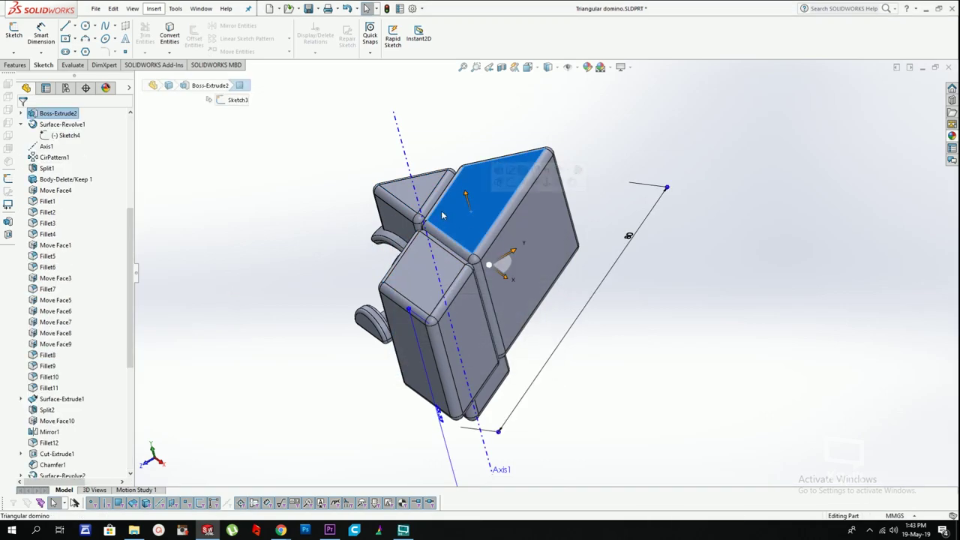
left_click(14, 34)
left_click(194, 37)
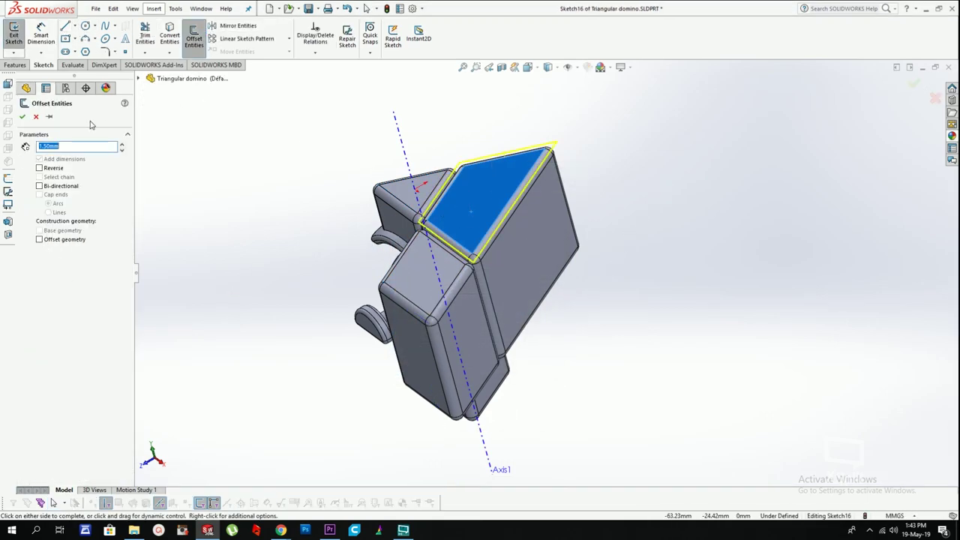
left_click(54, 169)
type("0.3")
key("Return")
Step: Set the inward offset of the trapezoidal block's top-face outline to 0.5 mm and apply it
scroll(401, 180, "down", 4)
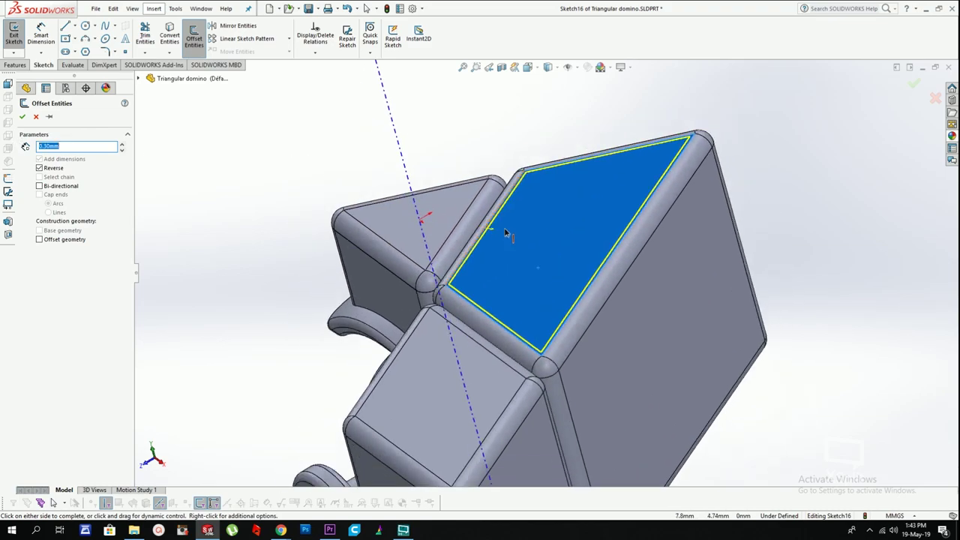
middle_click_drag(505, 232, 529, 240)
scroll(608, 273, "up", 2)
scroll(600, 281, "down", 2)
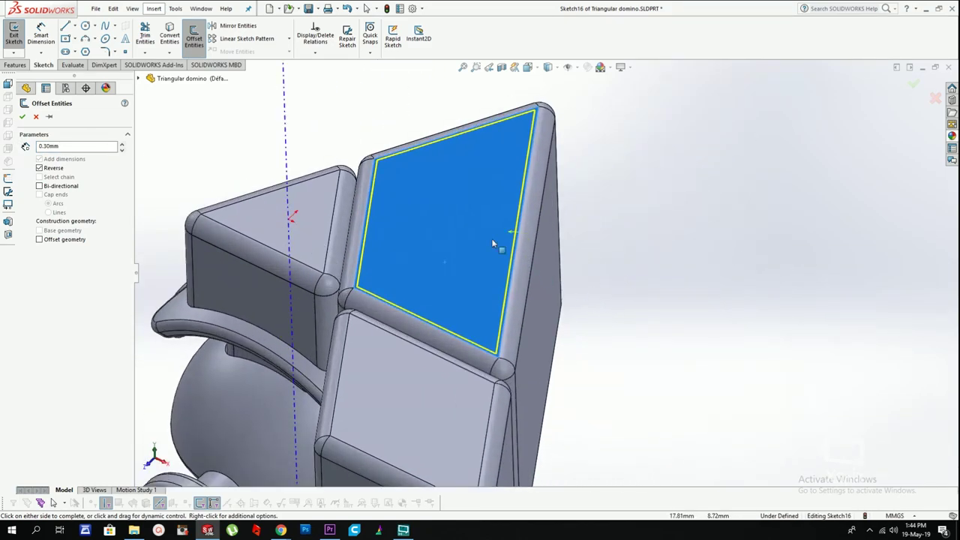
type("0.5")
key("Return")
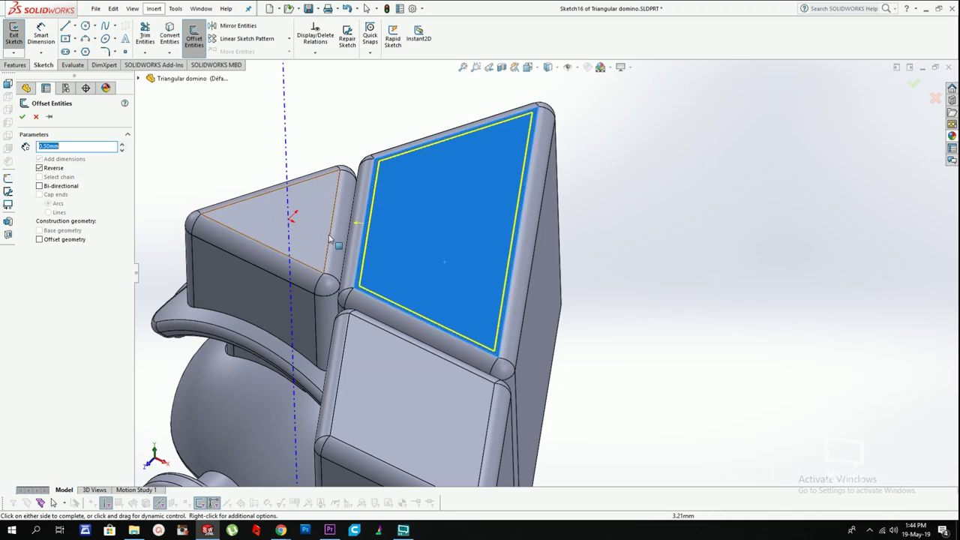
scroll(541, 264, "up", 3)
scroll(541, 265, "up", 1)
scroll(574, 382, "down", 3)
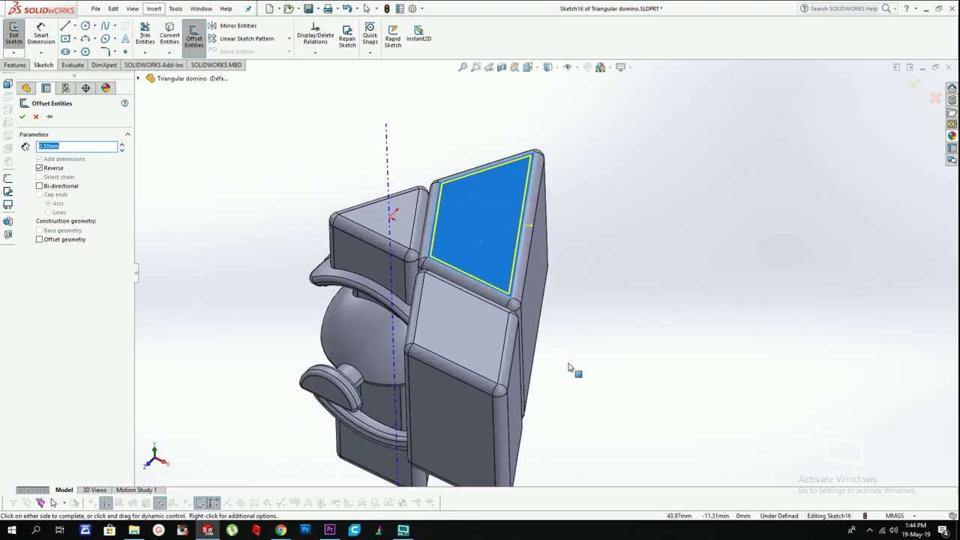
key("Return")
Step: Offset the top-face outlines of the triangular and parallelogram blocks inward by 0.5 mm in the same sketch
left_click(378, 178)
left_click(194, 37)
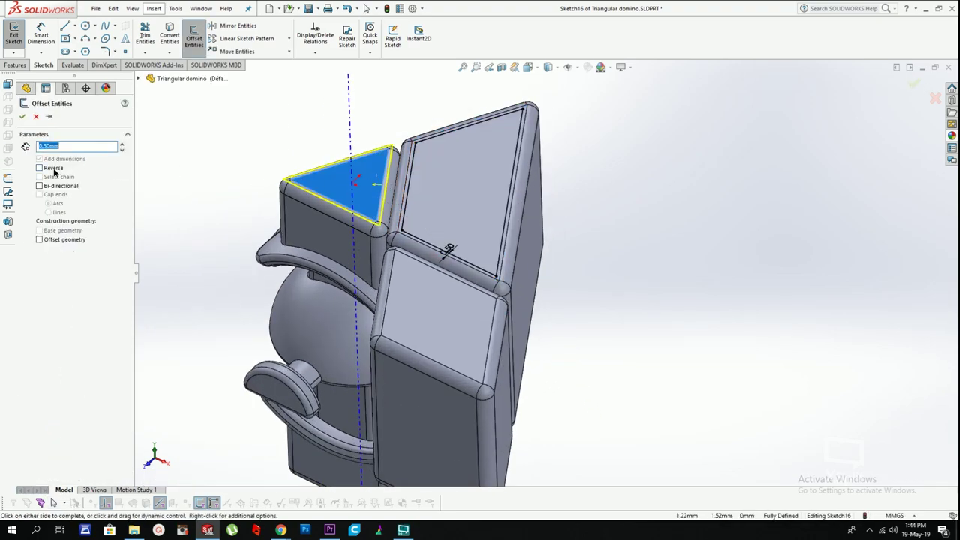
left_click(54, 170)
key("Return")
left_click(416, 302)
key("Return")
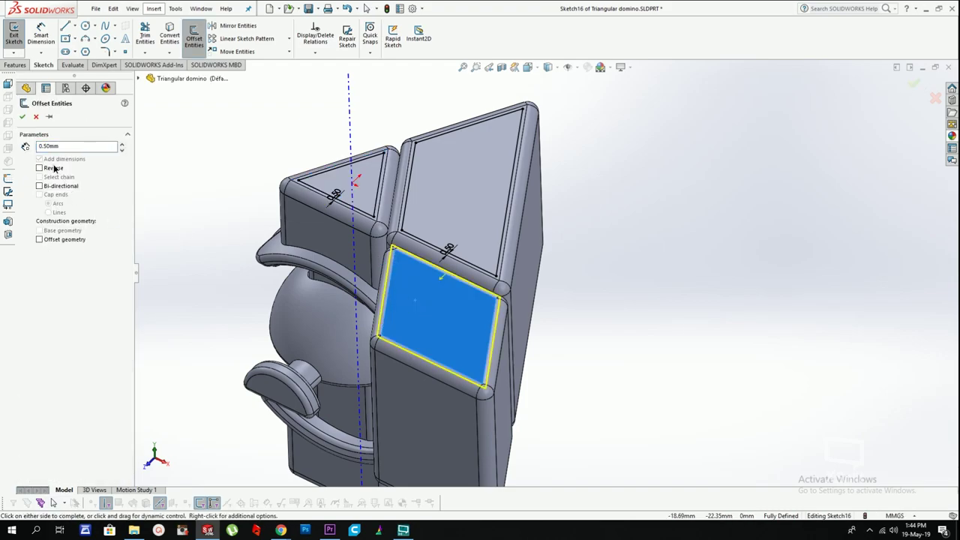
left_click(54, 169)
key("Return")
middle_click_drag(527, 179, 537, 159)
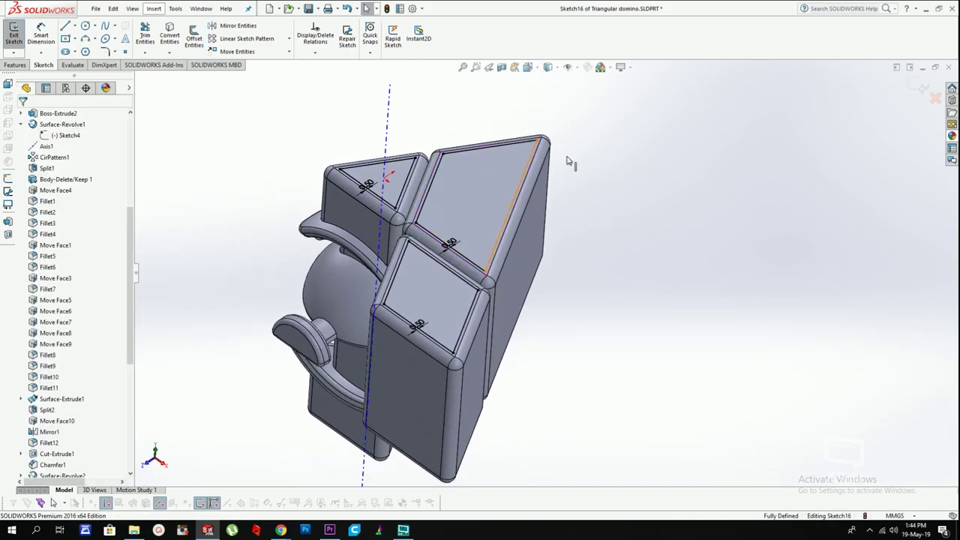
left_click(108, 51)
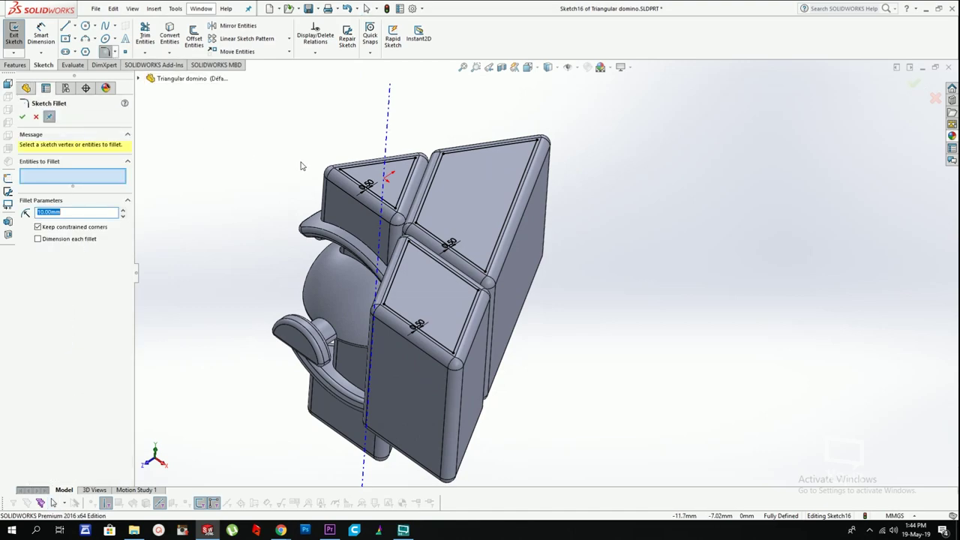
scroll(303, 154, "up", 2)
left_click_drag(312, 134, 641, 444)
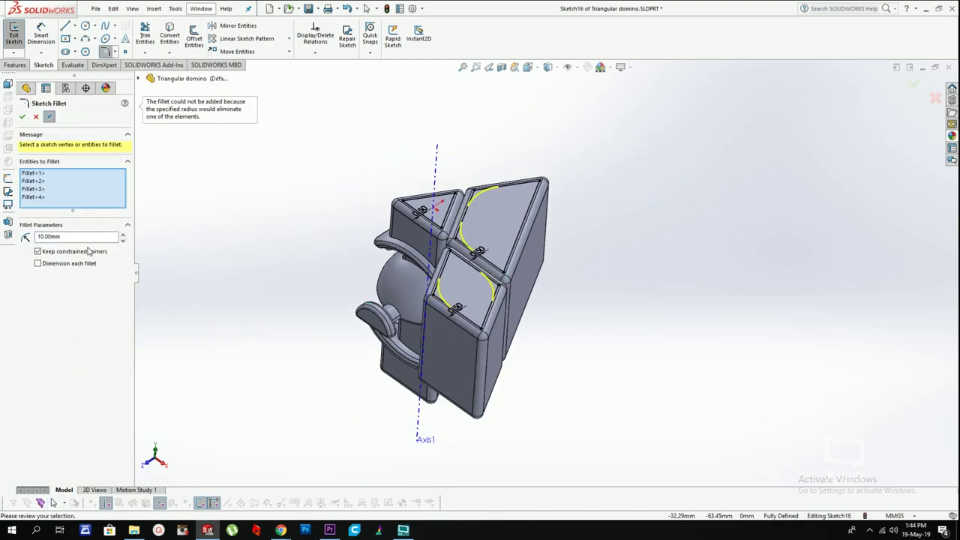
type("1.5")
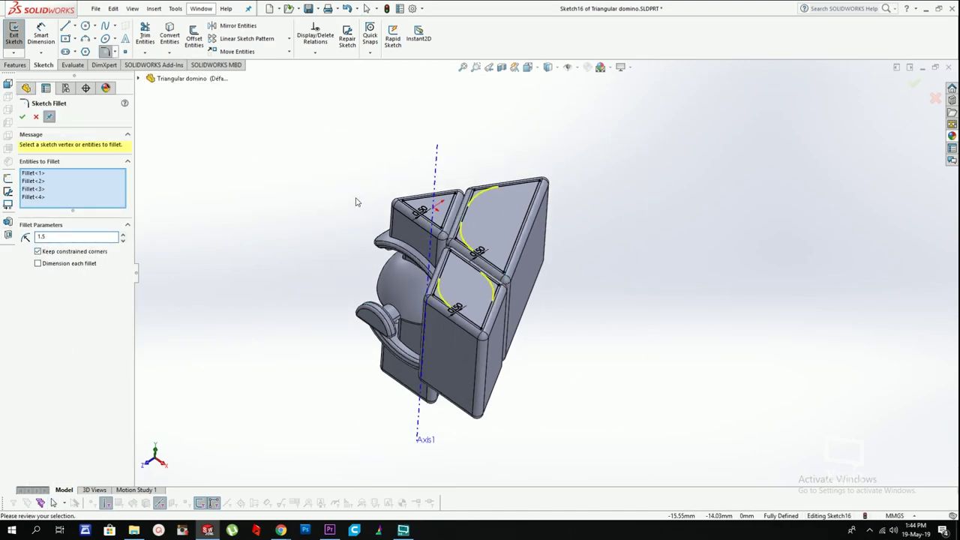
key("Escape")
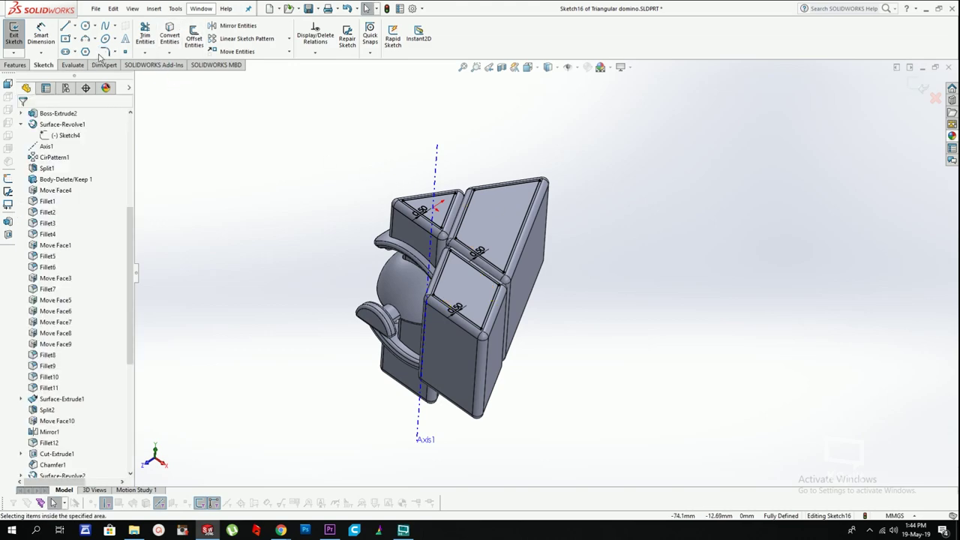
Step: Round the sharp corners of the three top-face outlines with 1 mm sketch fillets
left_click(105, 51)
left_click(543, 182)
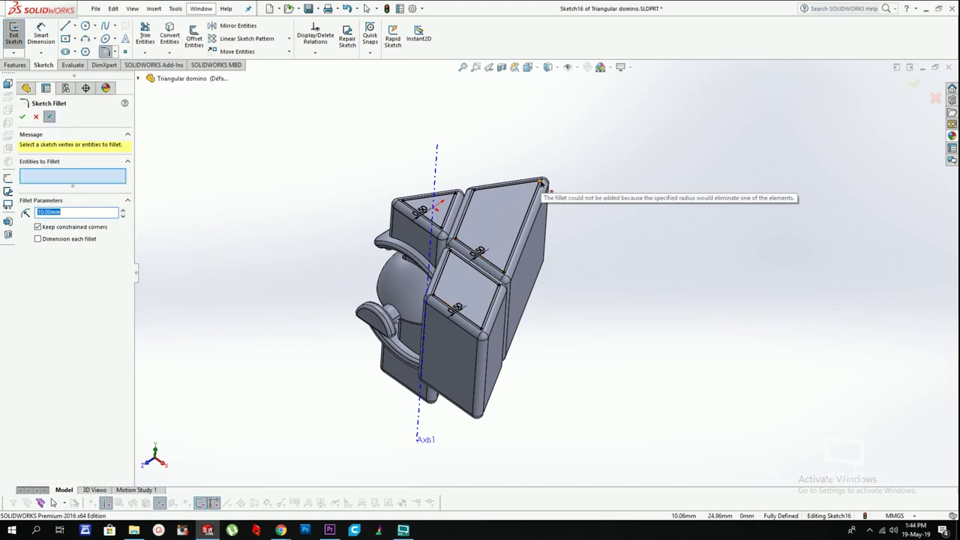
type("1")
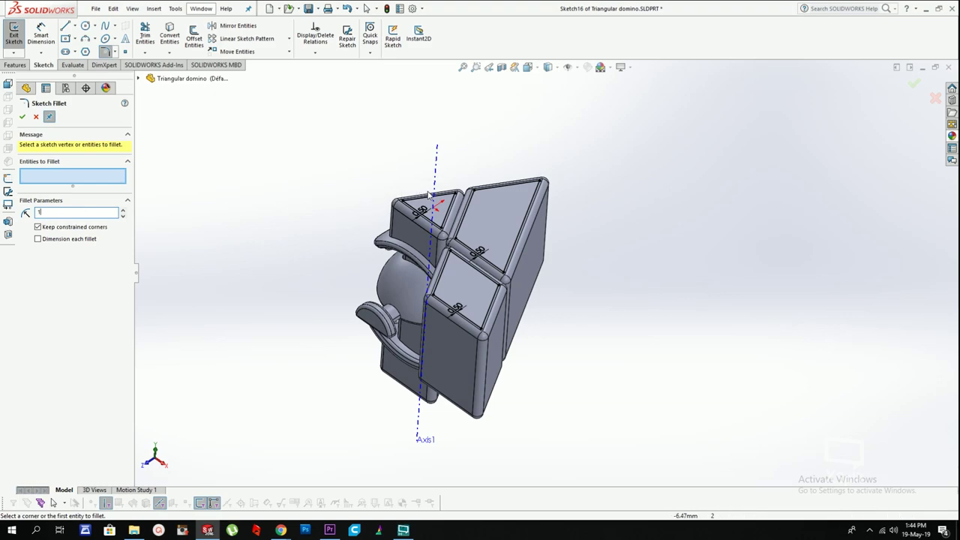
left_click(543, 182)
left_click(488, 313)
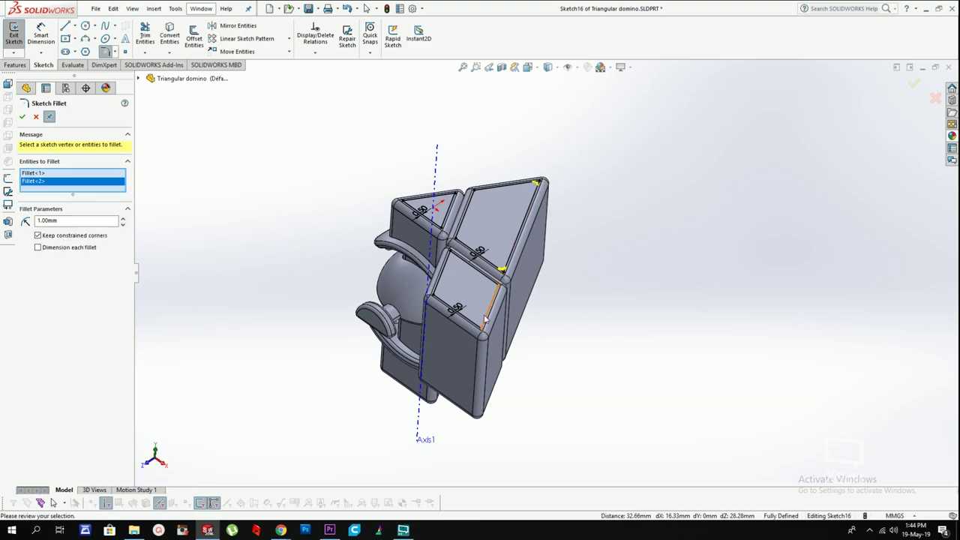
left_click(481, 329)
left_click(451, 255)
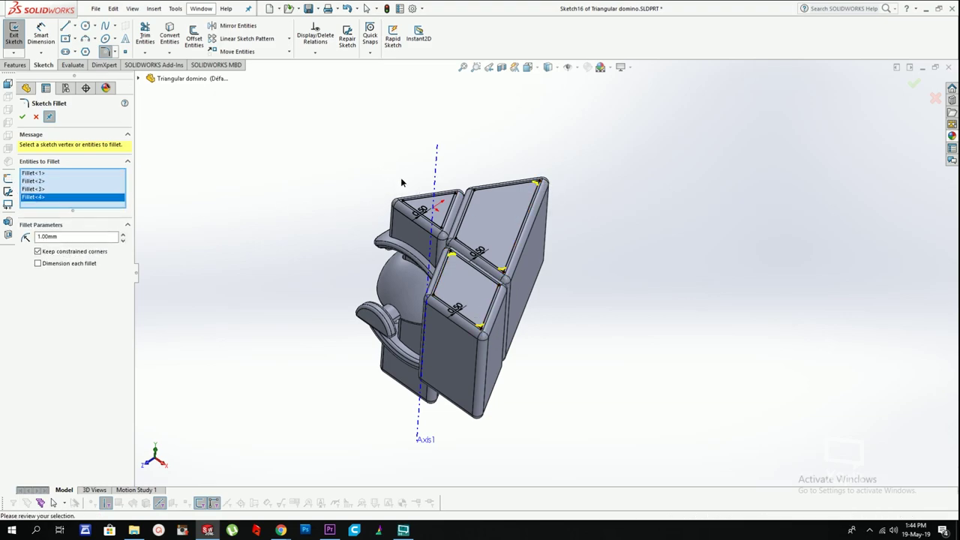
left_click_drag(380, 166, 458, 231)
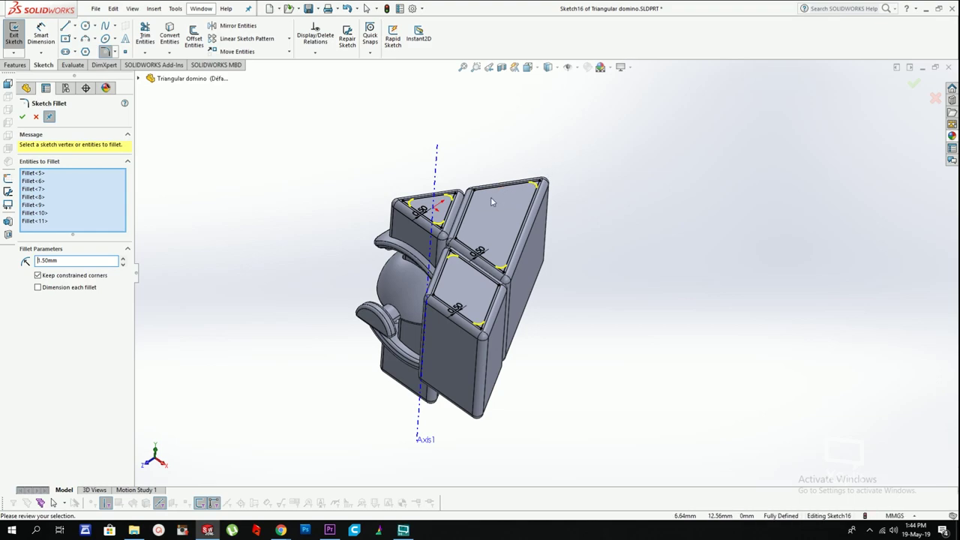
key("Return")
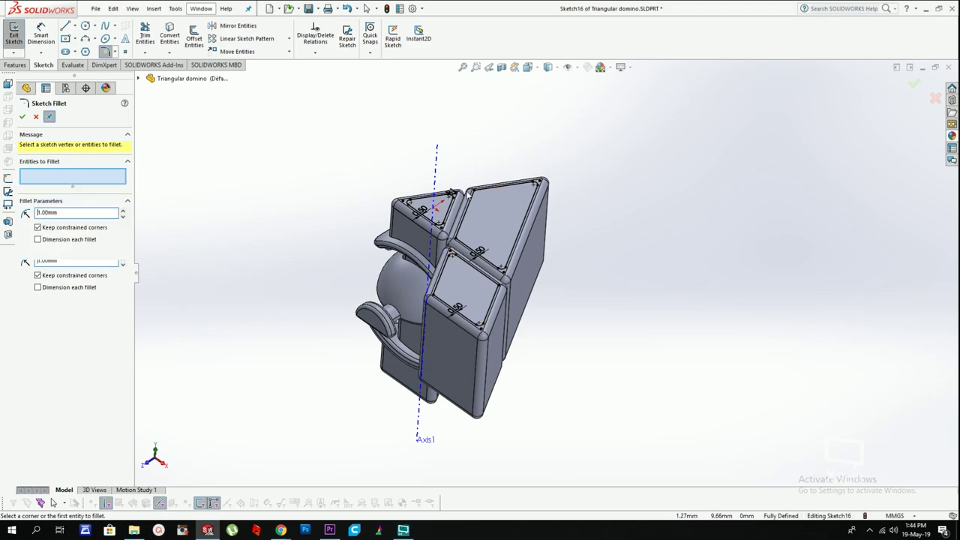
key("Escape")
Step: Round the four remaining obtuse corners of the trapezoidal and parallelogram outlines with 3 mm sketch fillets, and finish the sketch
left_click_drag(404, 146, 517, 338)
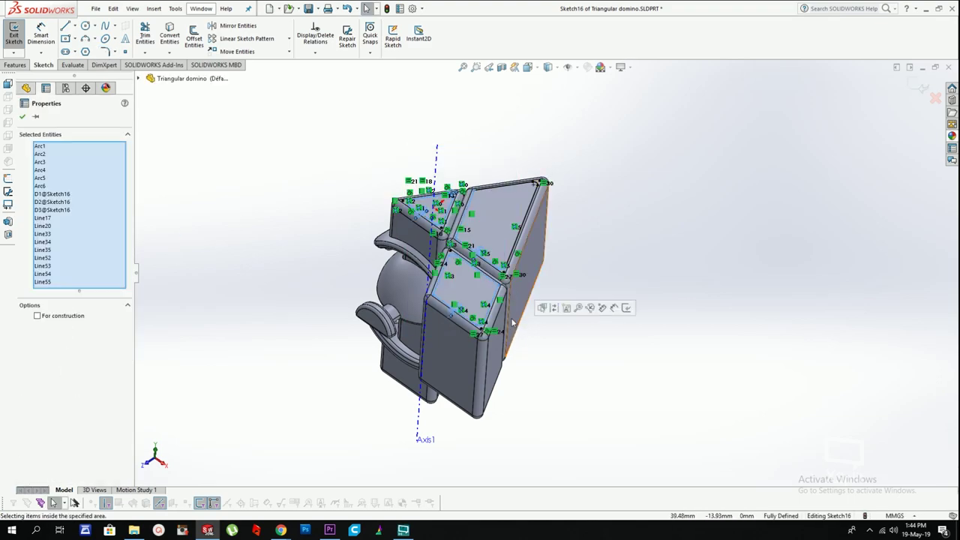
scroll(439, 201, "down", 3)
key("Escape")
left_click(107, 52)
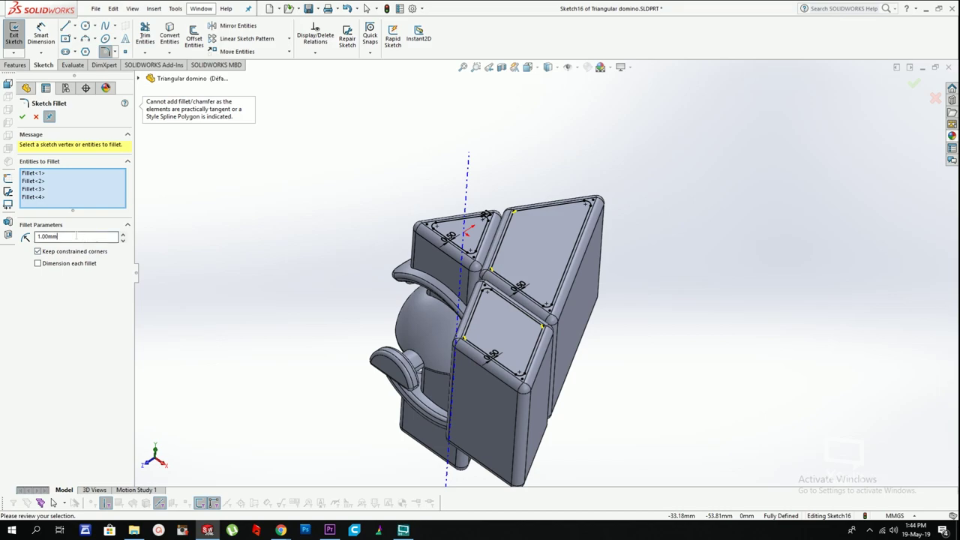
type("3")
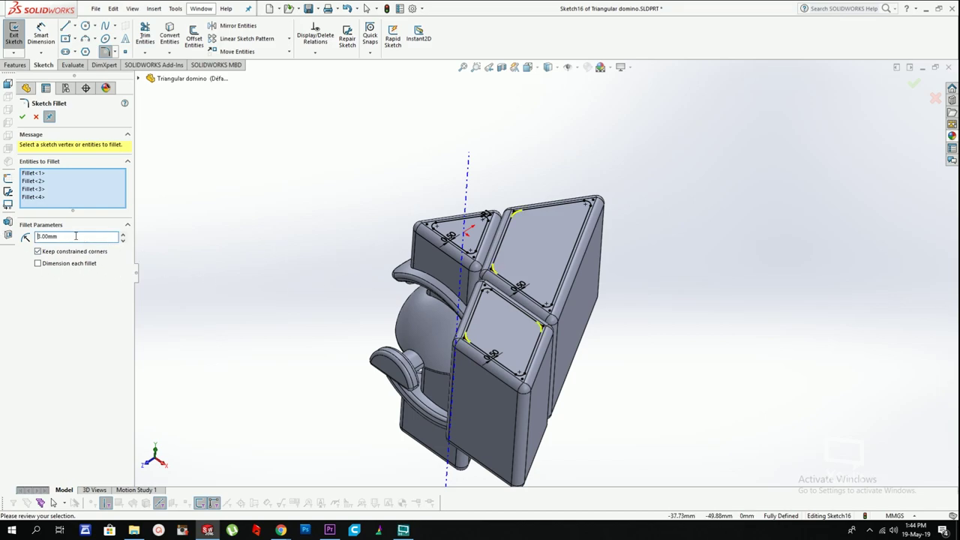
middle_click_drag(449, 219, 443, 321)
key("Return")
mouse_move(557, 371)
middle_mouse_down()
mouse_move(555, 393)
mouse_move(552, 288)
mouse_move(577, 245)
mouse_move(561, 227)
mouse_move(481, 219)
middle_mouse_up()
scroll(577, 244, "down", 1)
key("Escape")
left_click(918, 90)
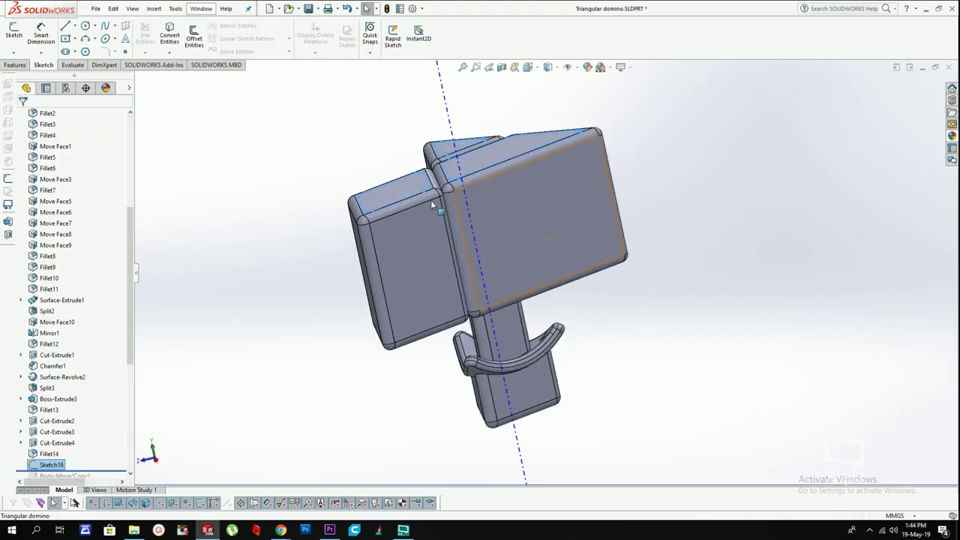
Step: Sketch on the outer side faces of the trapezoidal and parallelogram blocks, offsetting both face outlines inward by 0.5 mm
left_click(481, 218)
left_click(13, 32)
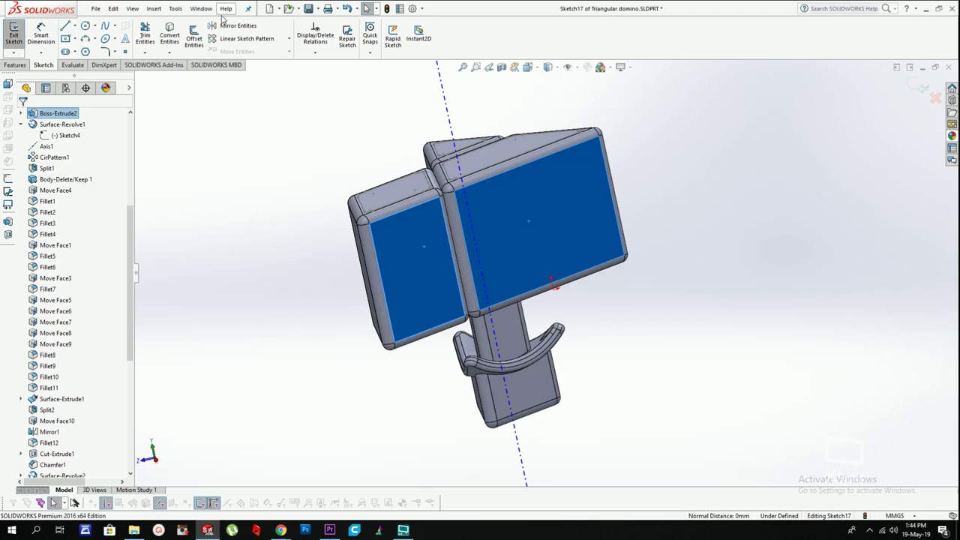
left_click(194, 39)
left_click(398, 261)
left_click(51, 171)
key("Return")
left_click(509, 225)
left_click(195, 39)
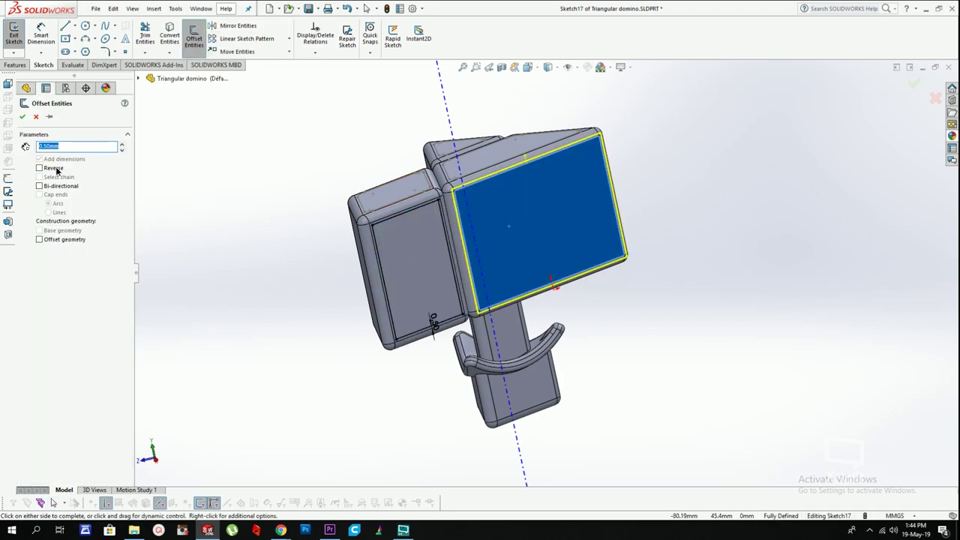
left_click(56, 171)
key("Return")
Step: Round all eight corners of the two side-face outlines with 2 mm sketch fillets, and finish the sketch
left_click(106, 51)
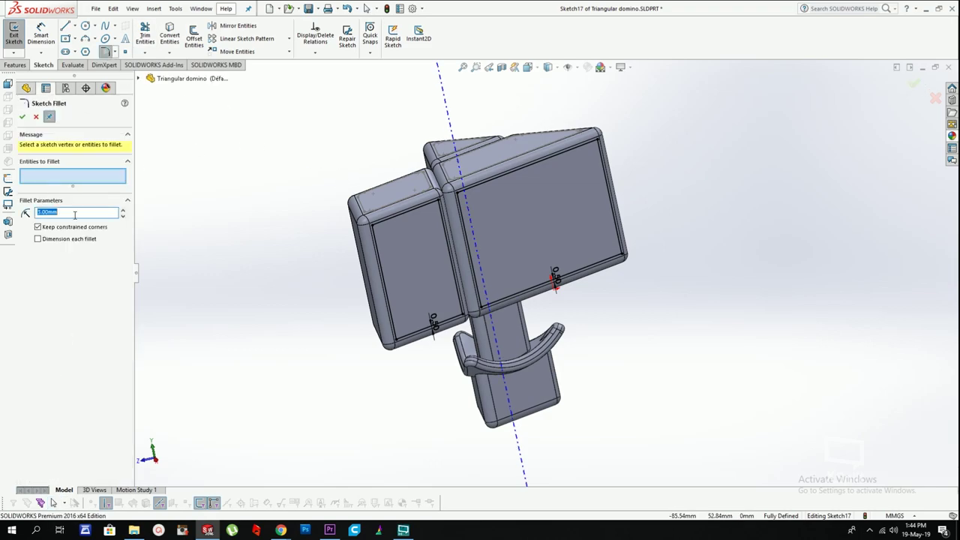
key("Return")
left_click_drag(306, 113, 677, 346)
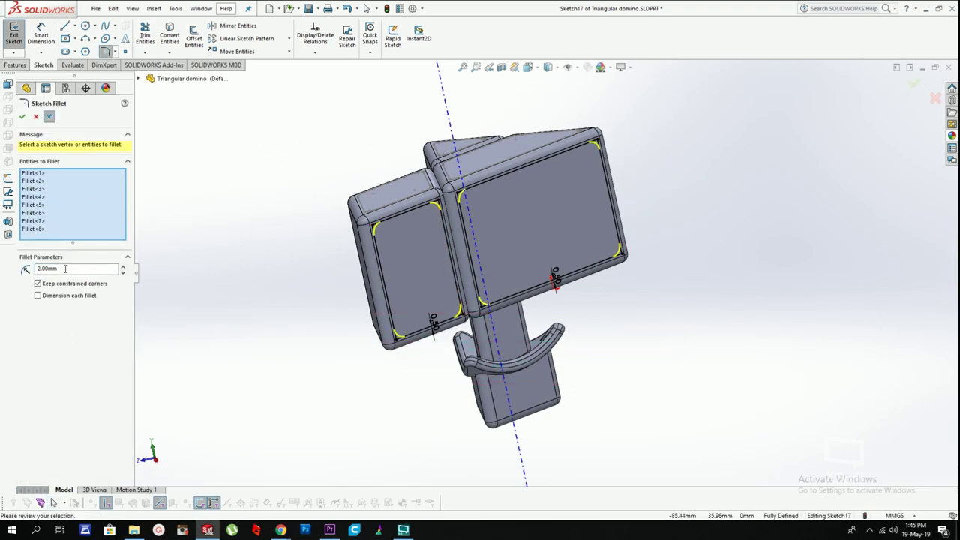
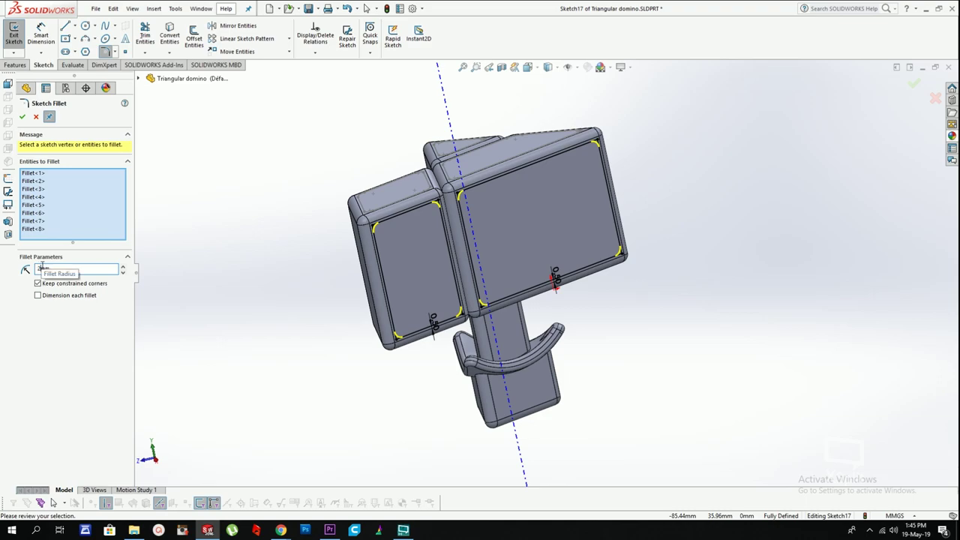
key("Return")
left_click(914, 84)
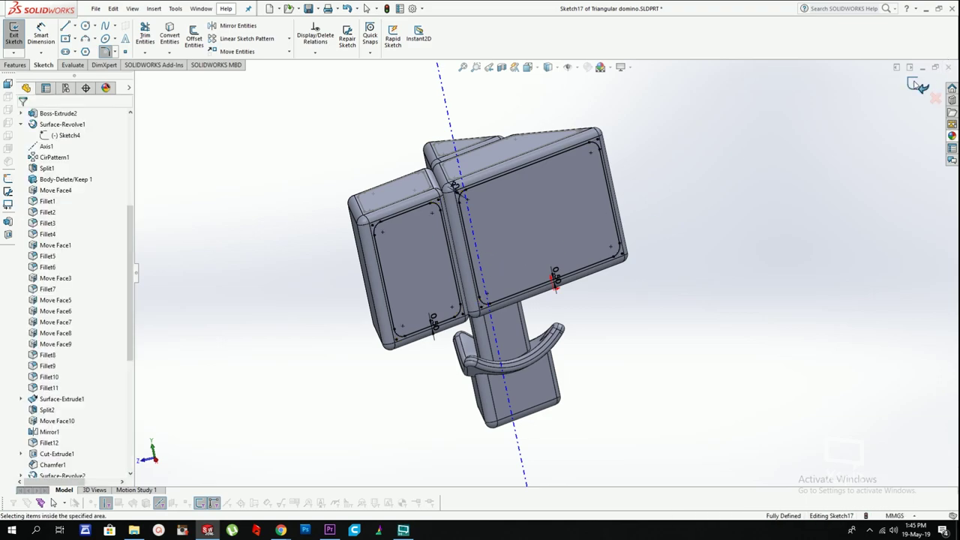
left_click(916, 87)
Step: Delete all six solid bodies with Delete/Keep Body so only the outline sketches remain
middle_click_drag(773, 173, 852, 206)
scroll(620, 221, "up", 2)
middle_click_drag(619, 221, 651, 243)
left_click(651, 244)
left_click(174, 9)
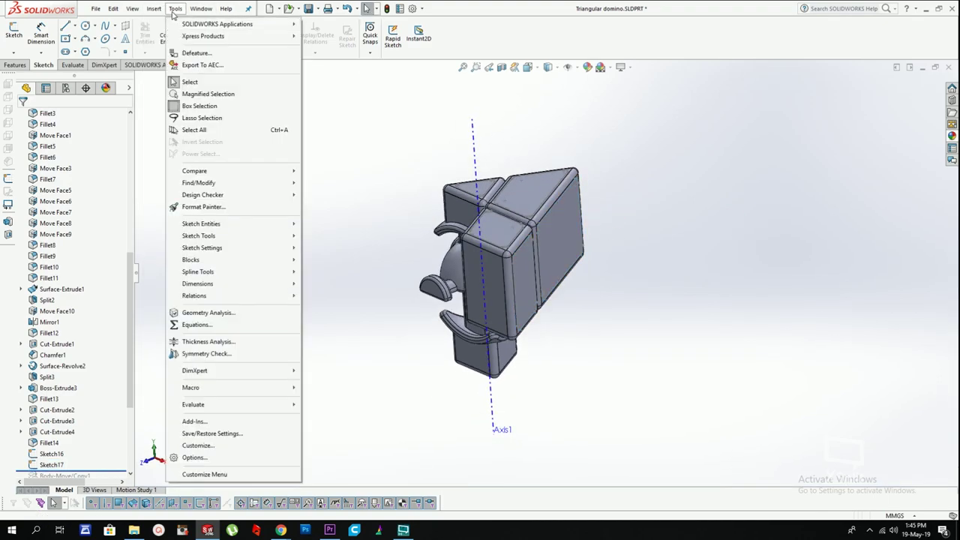
mouse_move(154, 9)
mouse_move(177, 48)
left_click(285, 315)
left_click_drag(385, 138, 683, 446)
right_click(663, 400)
Step: Reopen the body deletion's definition to check its type and the selected bodies
right_click(87, 443)
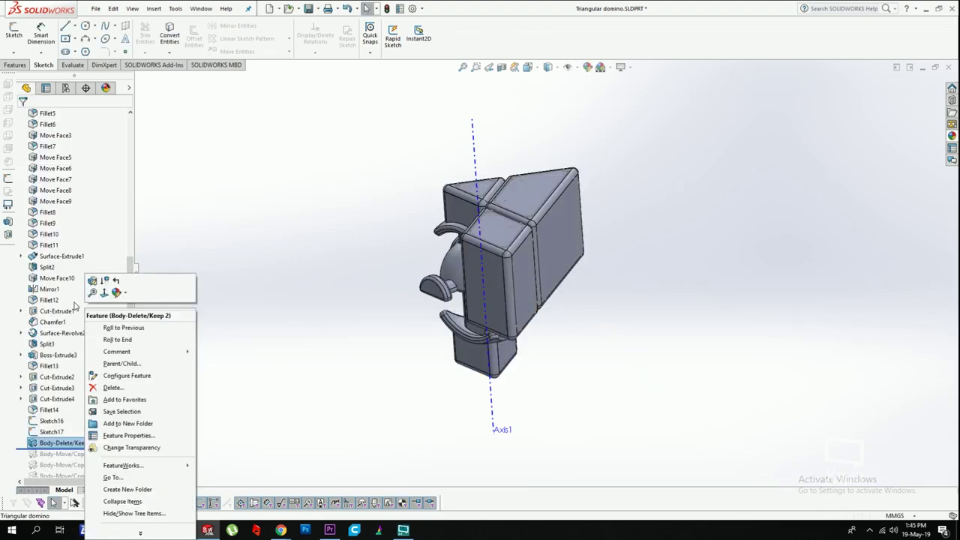
left_click(91, 281)
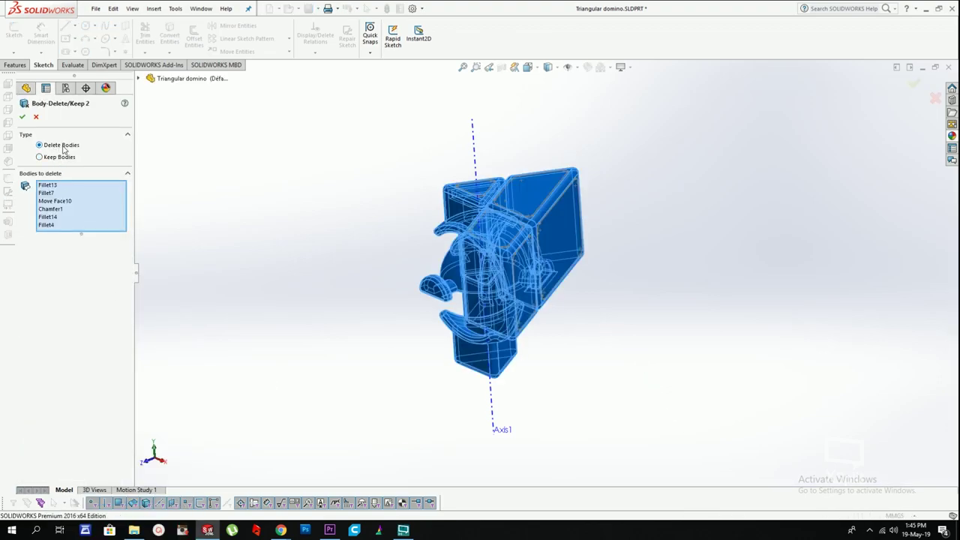
left_click(36, 117)
left_click(645, 214)
Step: Extrude the sketch with the three top-face outlines 2 mm as separate plates
scroll(606, 246, "down", 3)
mouse_move(548, 209)
middle_mouse_down()
mouse_move(542, 197)
mouse_move(537, 215)
middle_mouse_up()
left_click(50, 380)
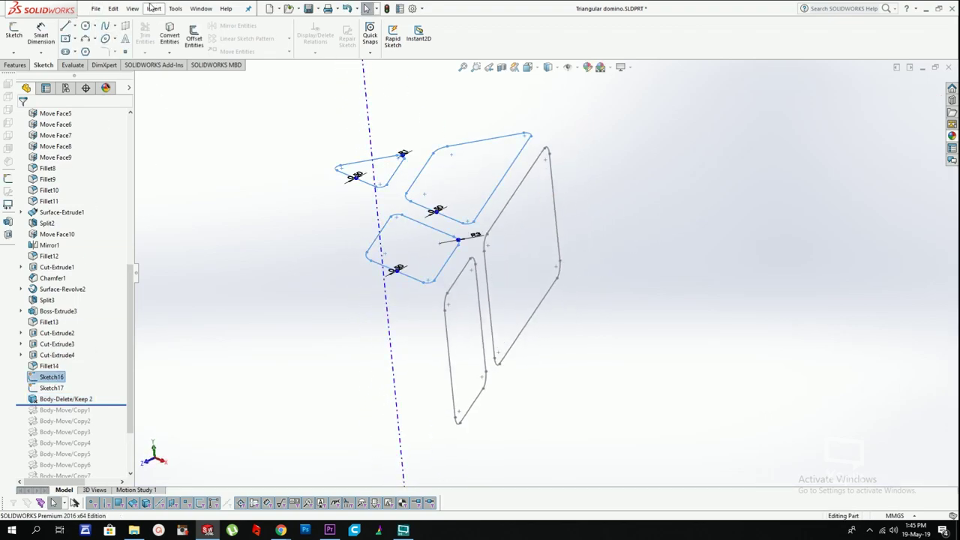
left_click(170, 12)
left_click(156, 10)
mouse_move(172, 25)
left_click(303, 27)
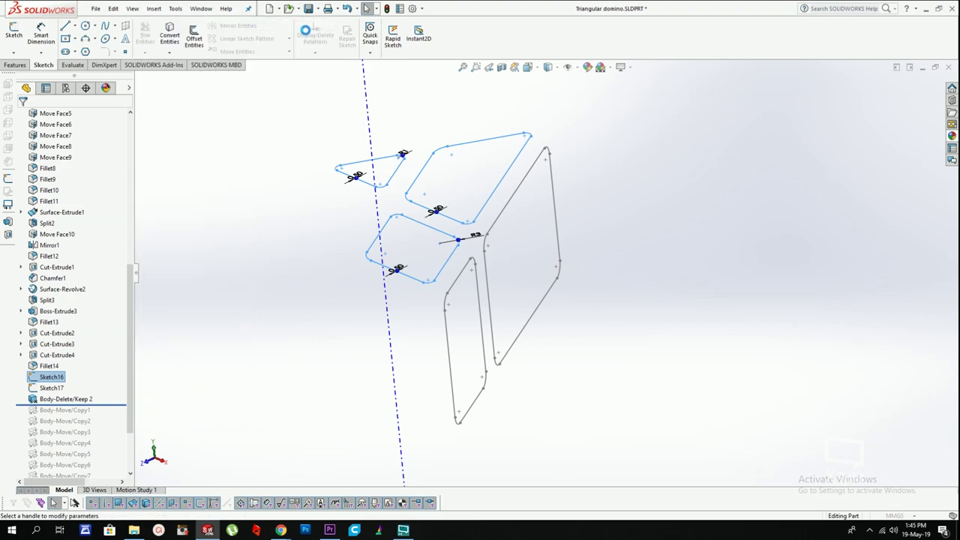
type("2")
key("Return")
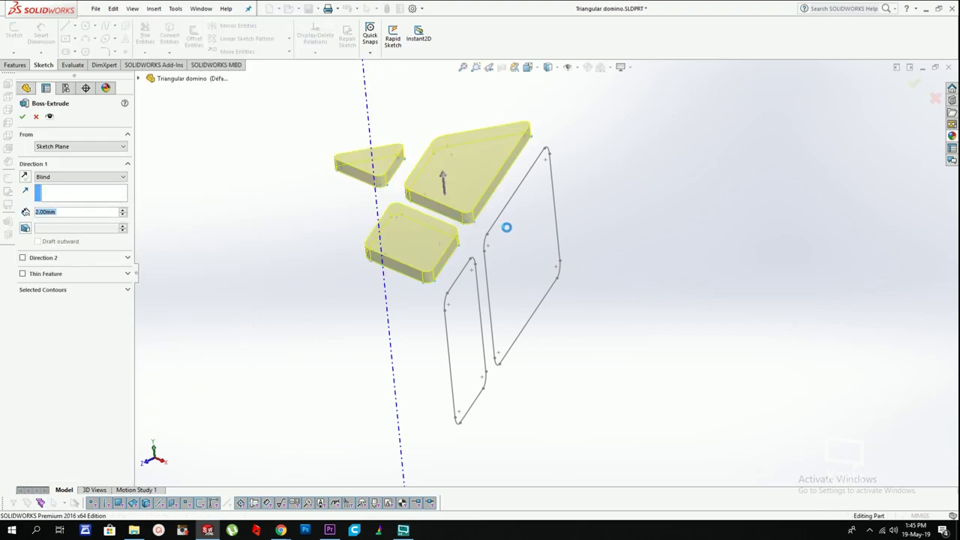
key("Return")
Step: Extrude both side-face outlines 2 mm as separate plates
key("Return")
left_click(513, 195)
left_click(456, 291)
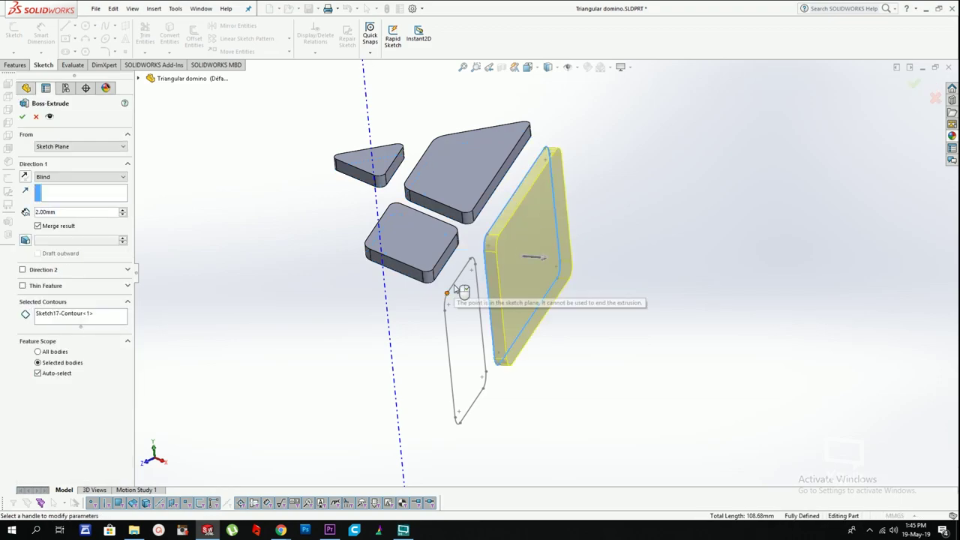
left_click(60, 319)
left_click(462, 277)
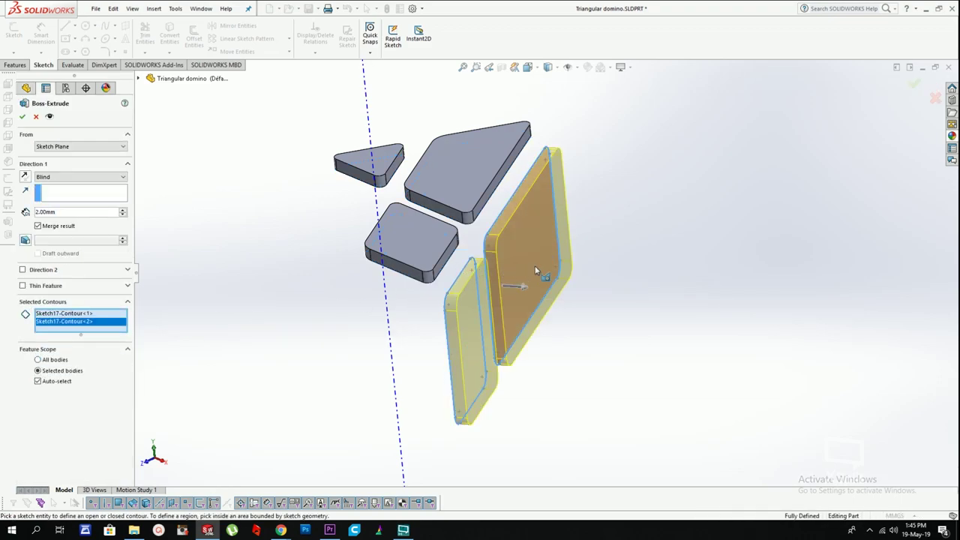
left_click(626, 223)
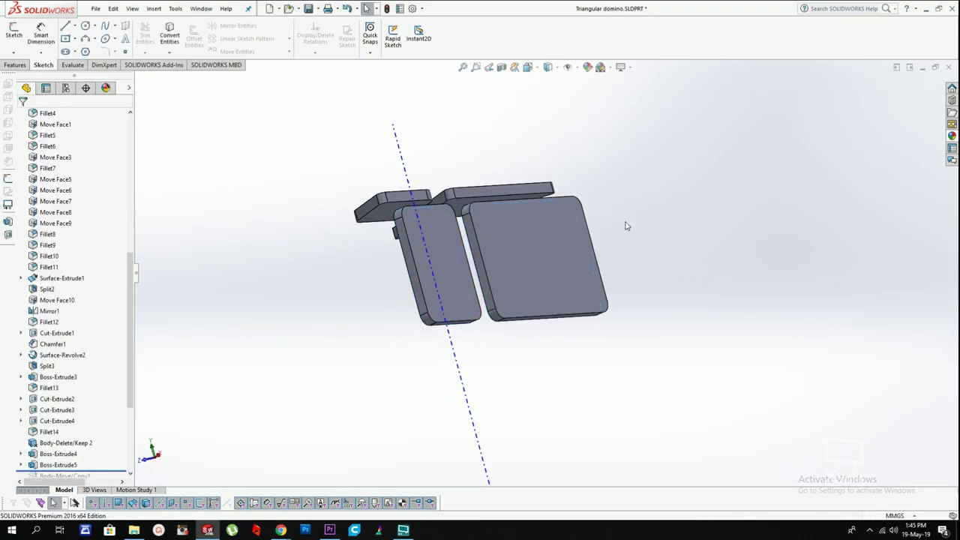
Step: Create a reference plane through three edge midpoints of the large side plate, two on its upper edges and one on its lower edge
middle_click_drag(626, 223, 582, 352)
left_click(154, 8)
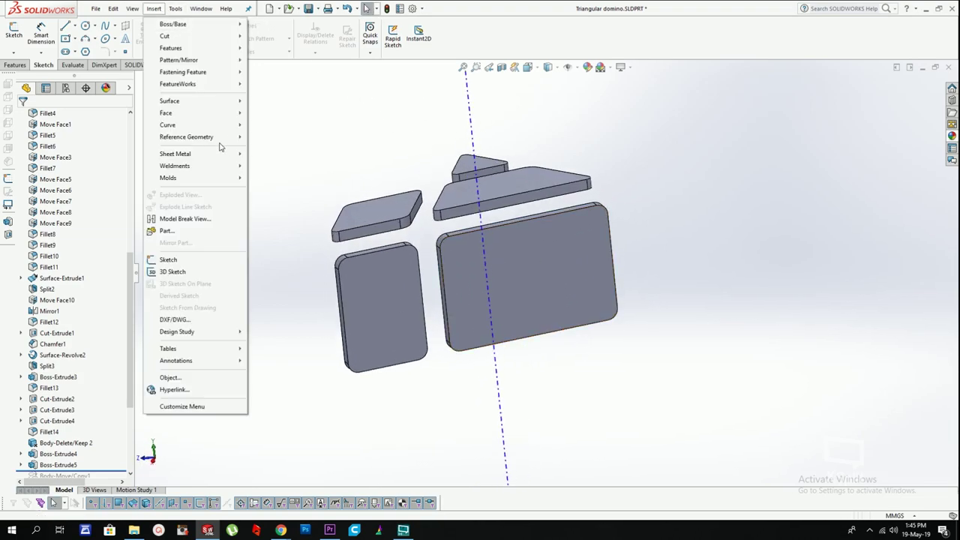
mouse_move(194, 135)
left_click(262, 137)
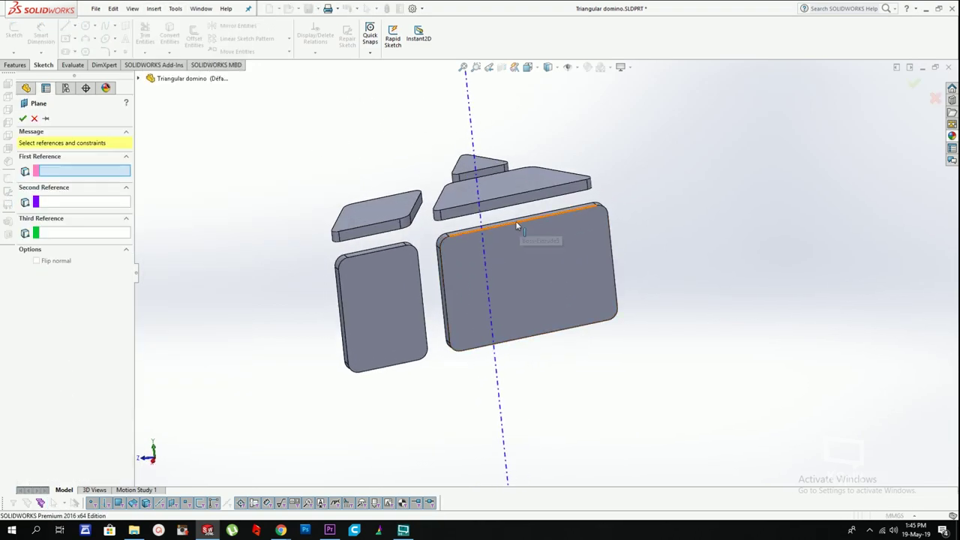
left_click(523, 222)
left_click(527, 228)
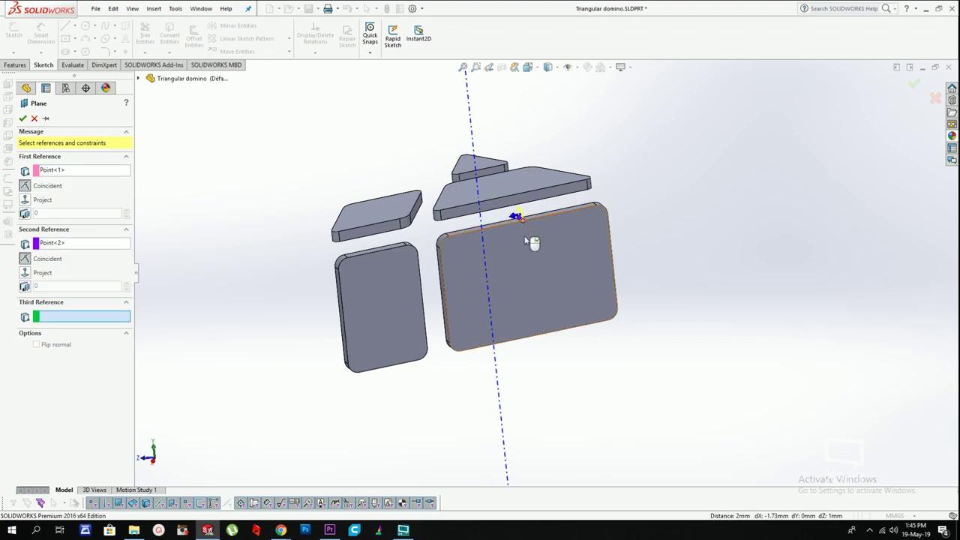
left_click(535, 338)
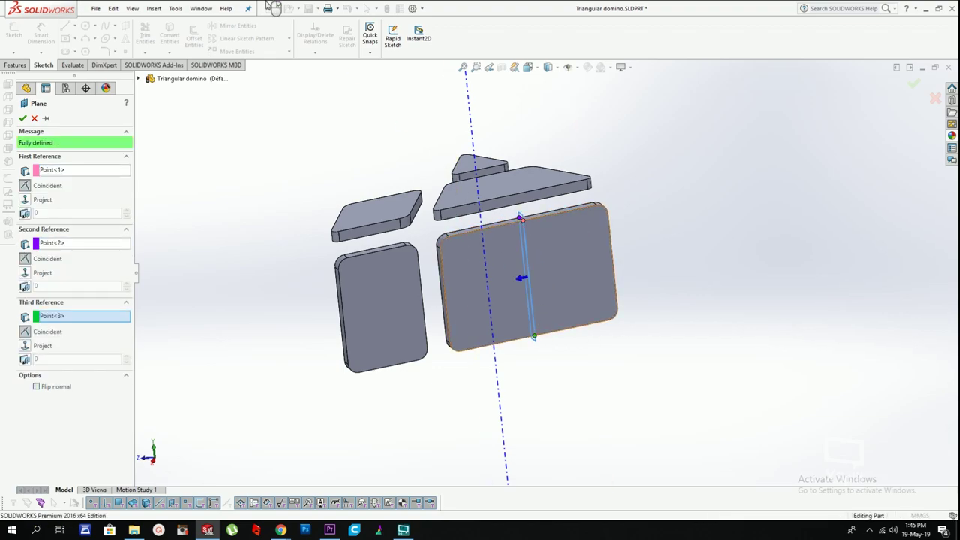
middle_click_drag(408, 124, 435, 202)
scroll(480, 217, "up", 1)
scroll(597, 327, "down", 1)
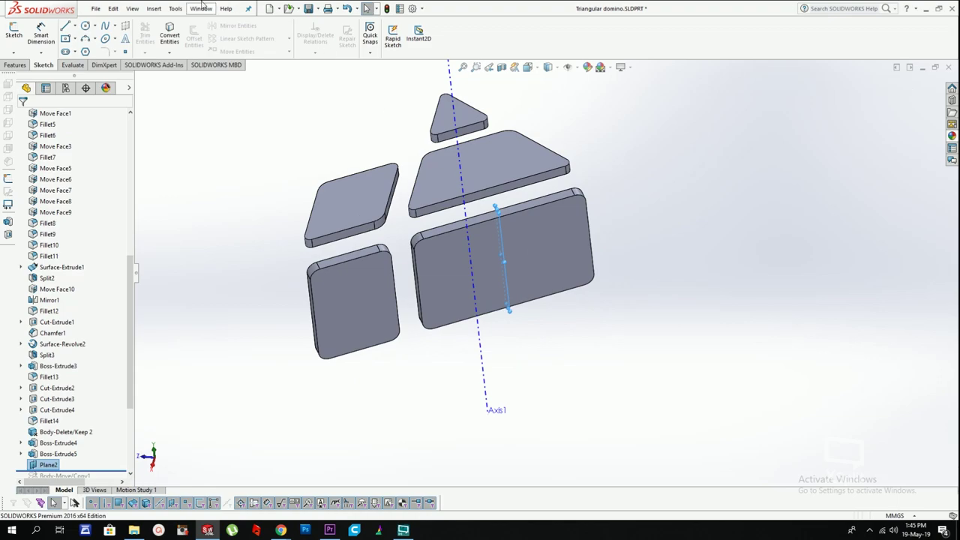
Step: Mirror the small side plate as a body about the new plane through the middle of the large side plate
left_click(158, 9)
mouse_move(189, 60)
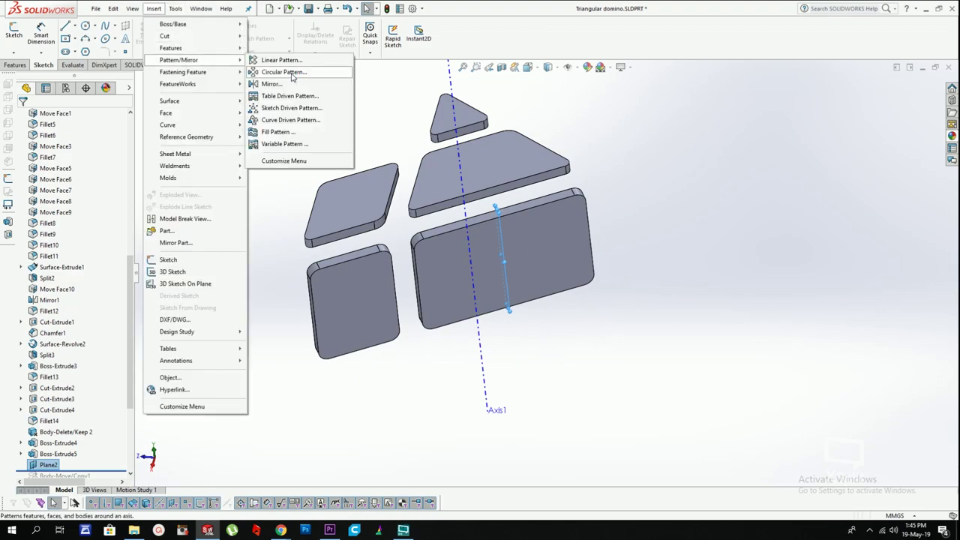
left_click(286, 83)
left_click(384, 318)
right_click(527, 256)
scroll(518, 259, "up", 1)
Step: Mirror the three side-plate bodies about the Plan de dessus plane
scroll(60, 255, "up", 10)
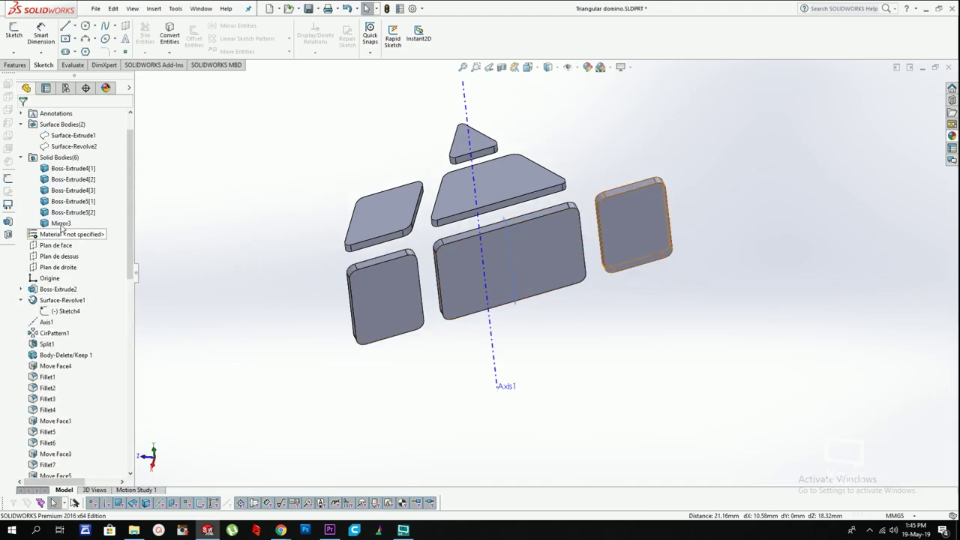
left_click(62, 258)
middle_click_drag(441, 254, 456, 136)
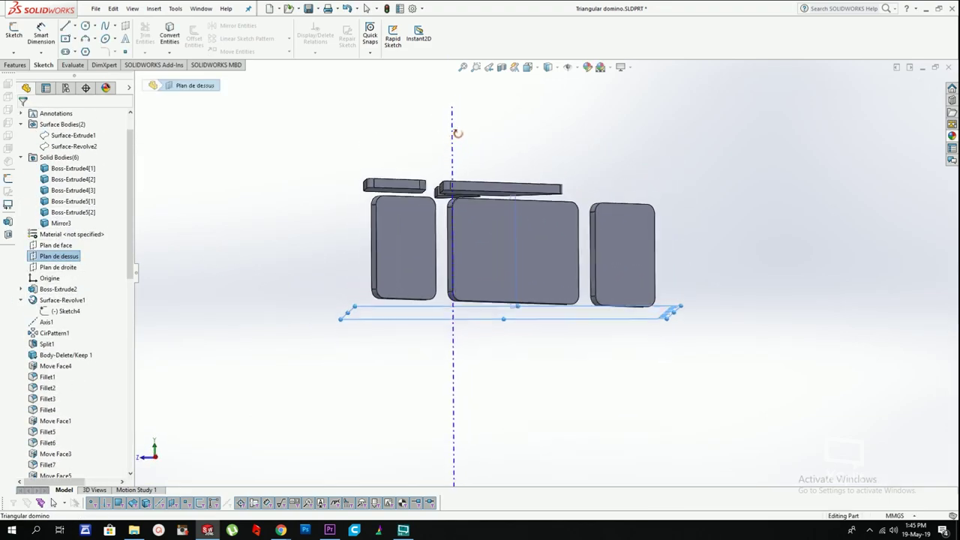
left_click(154, 8)
mouse_move(183, 73)
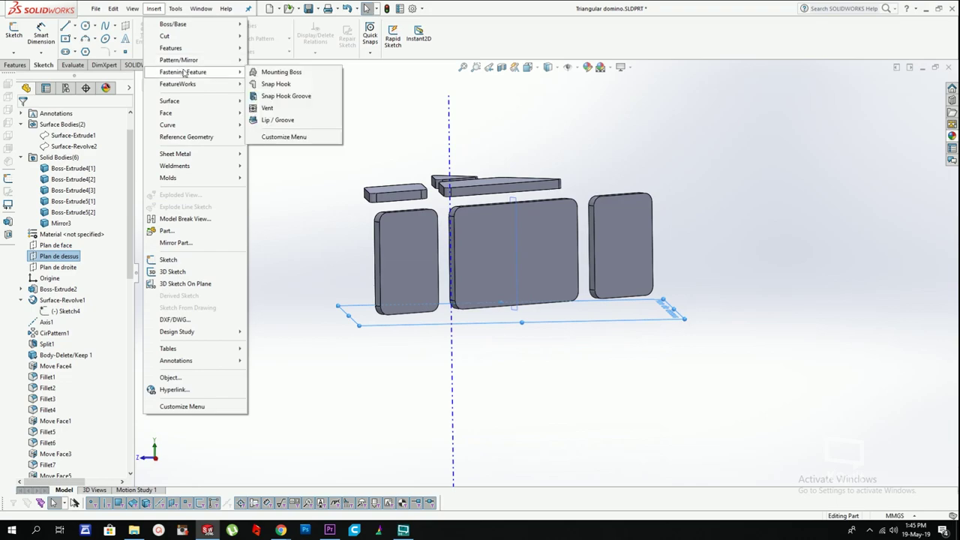
left_click(276, 84)
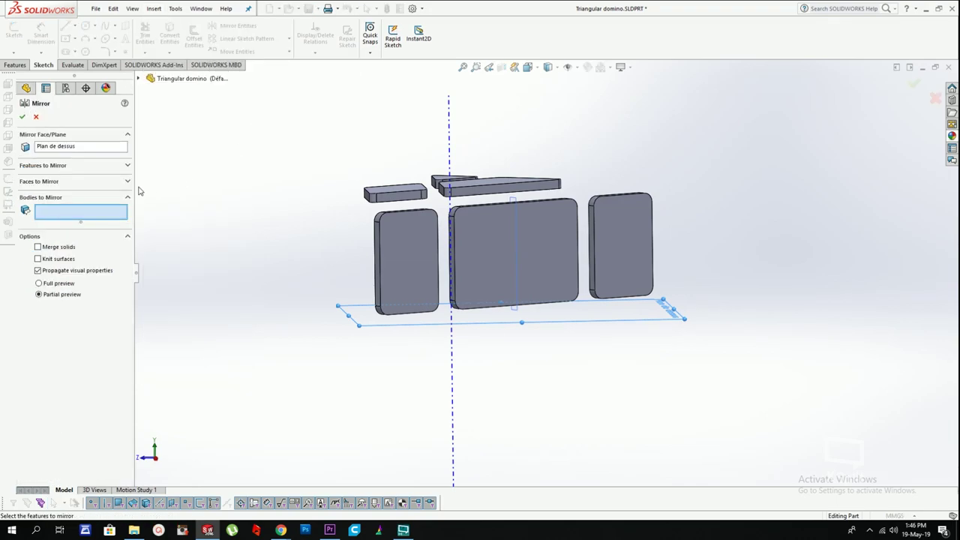
left_click(409, 266)
left_click(544, 244)
left_click(604, 247)
middle_click_drag(663, 246, 521, 252)
scroll(405, 215, "down", 1)
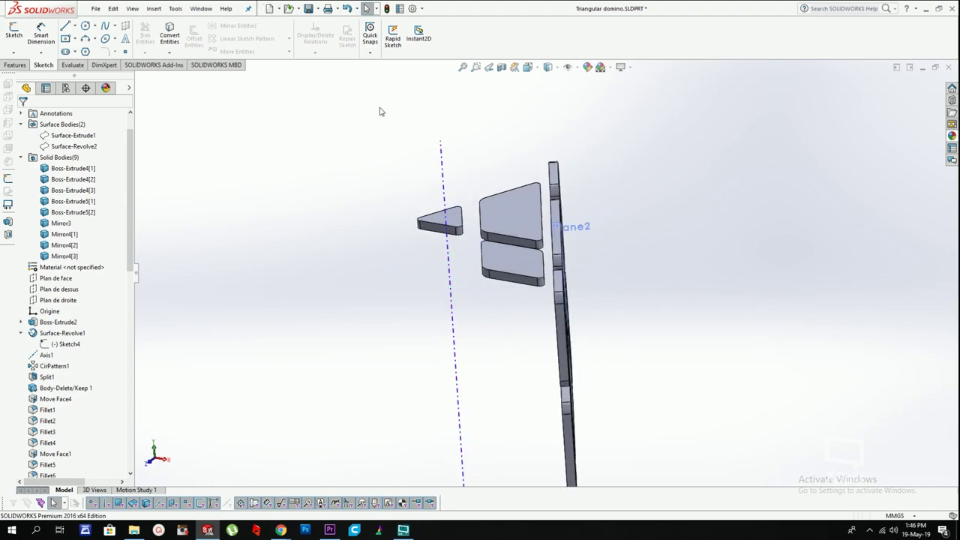
Step: Circular-pattern the two larger top-plate bodies around Axis1 with 3 equally spaced instances over 360 degrees
left_click(443, 158)
left_click(153, 8)
mouse_move(180, 60)
left_click(282, 72)
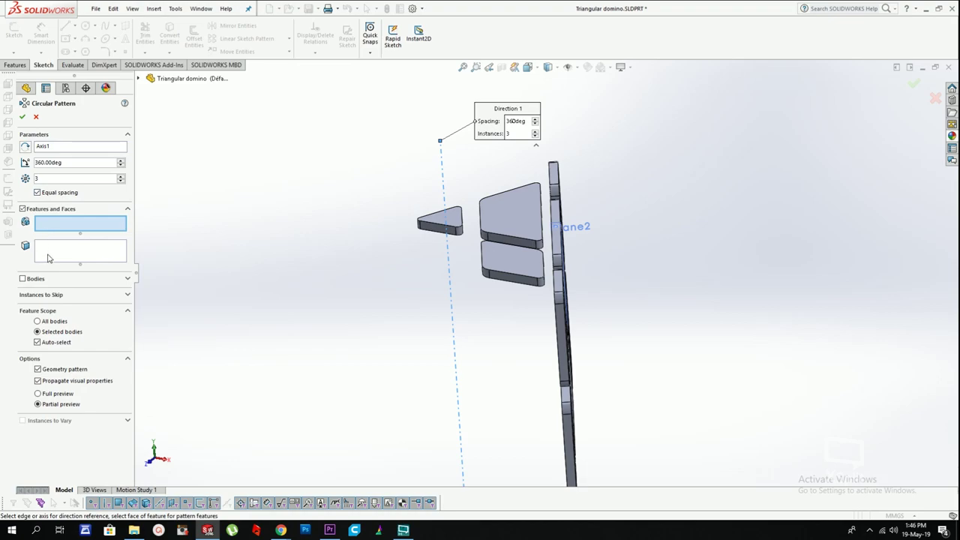
left_click(39, 280)
left_click(506, 220)
left_click(516, 268)
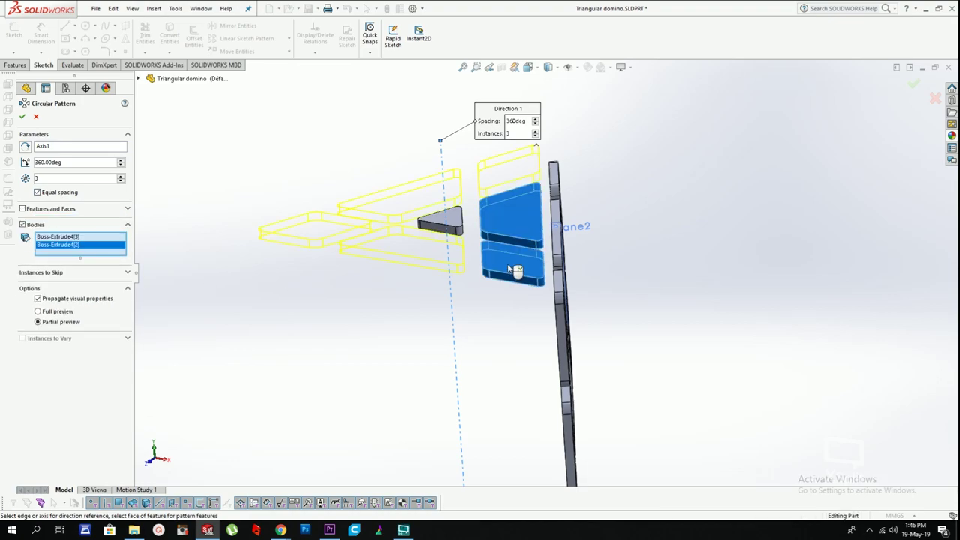
right_click(614, 206)
middle_click_drag(619, 206, 617, 269)
scroll(622, 293, "up", 2)
Step: Hide the axis and the reference plane so only the plates are displayed
middle_click_drag(579, 233, 552, 257)
left_click(541, 285)
right_click(464, 261)
left_click(482, 246)
scroll(552, 257, "down", 4)
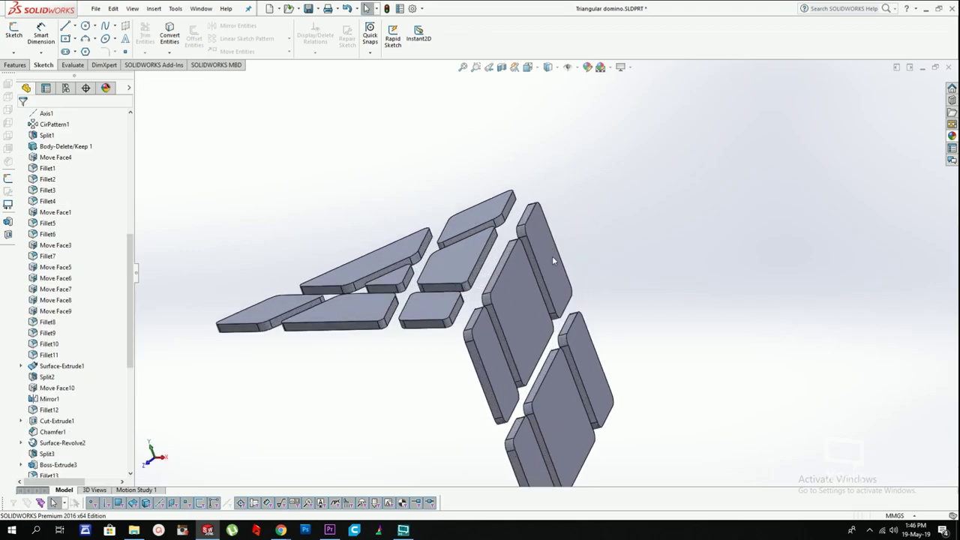
left_click(470, 263)
middle_click_drag(480, 264, 446, 242)
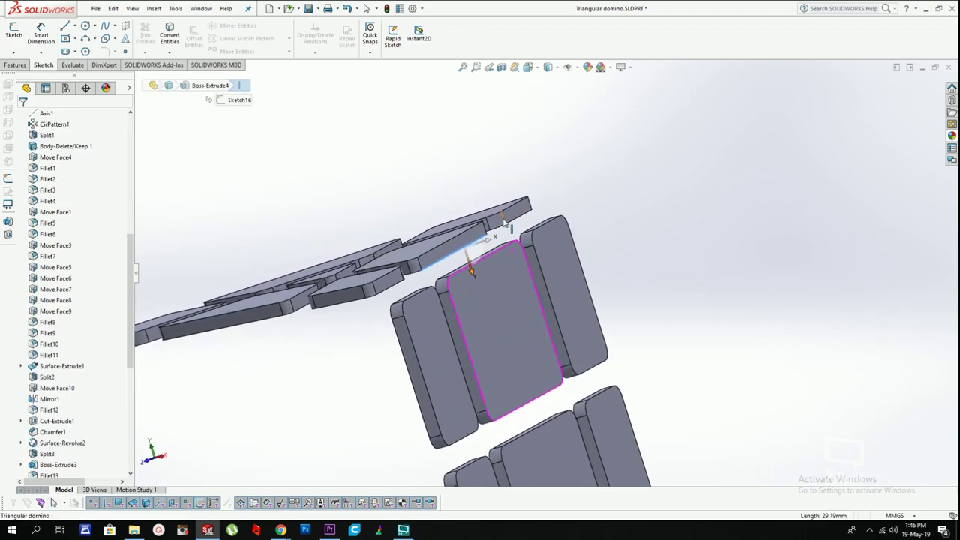
left_click(154, 9)
mouse_move(191, 60)
left_click(278, 72)
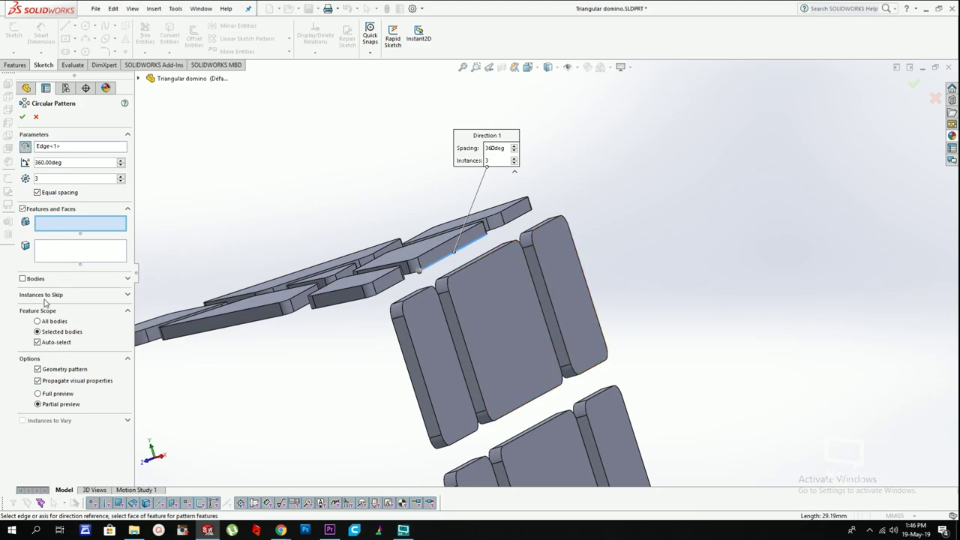
Step: Start a Move/Copy Body rotation about the edge of the top plate that faces the side plates
left_click(154, 9)
mouse_move(188, 52)
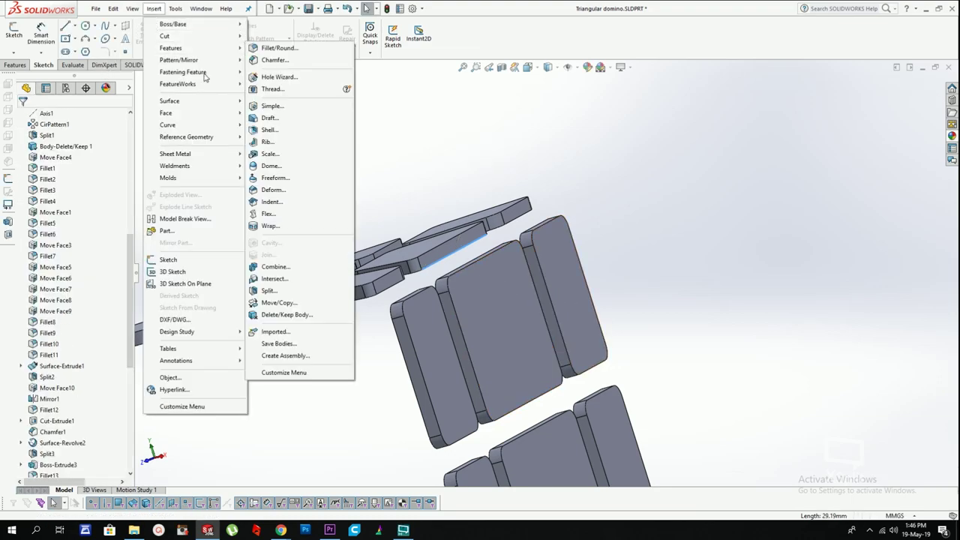
left_click(277, 305)
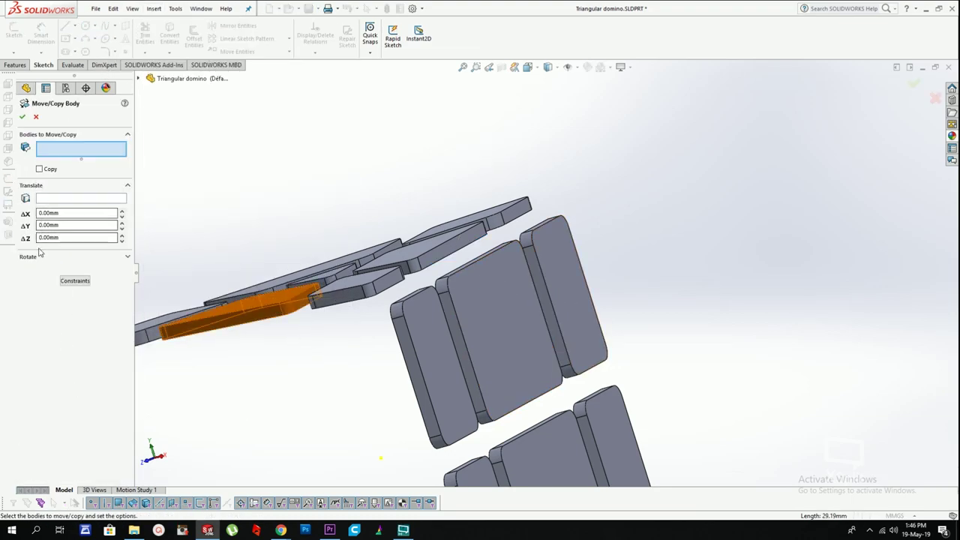
left_click(39, 257)
left_click(50, 216)
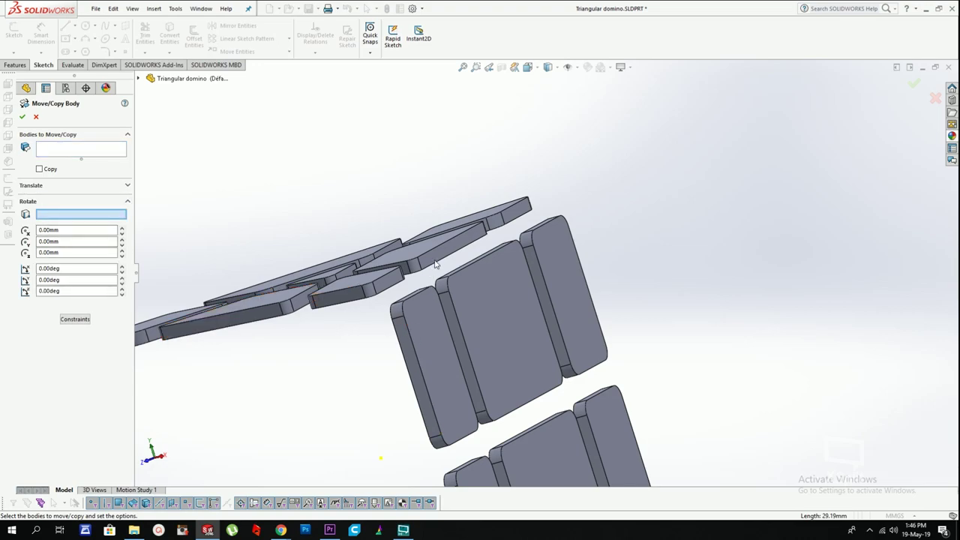
left_click(435, 262)
Step: Rotate all six side plates 90 degrees about the chosen edge so they lie flat beside the top plates
left_click(52, 150)
scroll(435, 311, "up", 4)
left_click(493, 323)
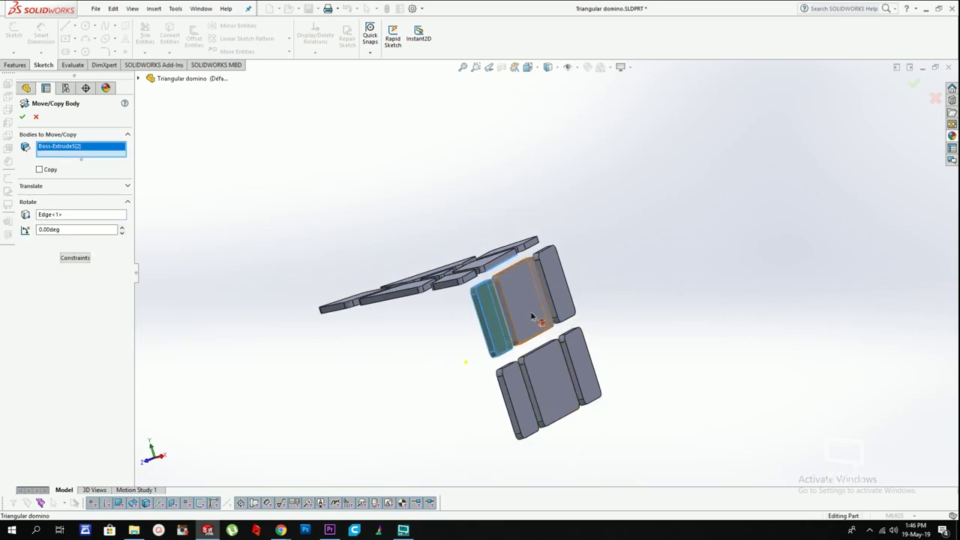
left_click(532, 317)
left_click(559, 298)
left_click(578, 361)
left_click(558, 366)
left_click(516, 402)
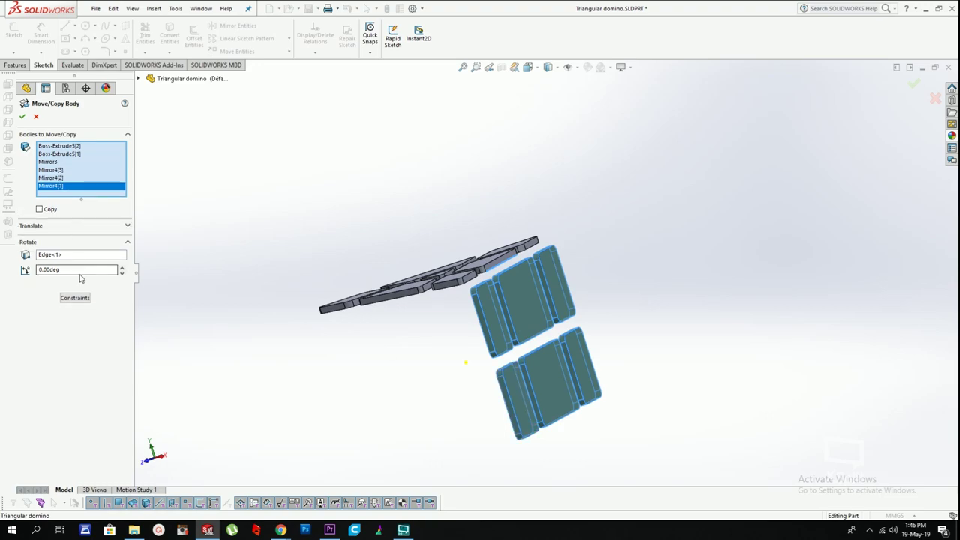
type("90")
key("Return")
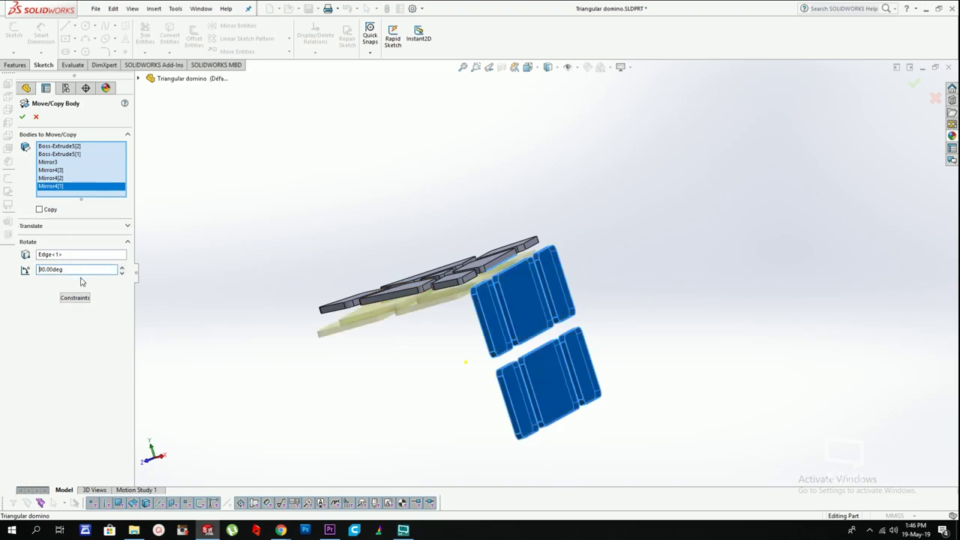
key("Return")
middle_click_drag(424, 238, 464, 367)
key("Return")
middle_click_drag(531, 333, 588, 303)
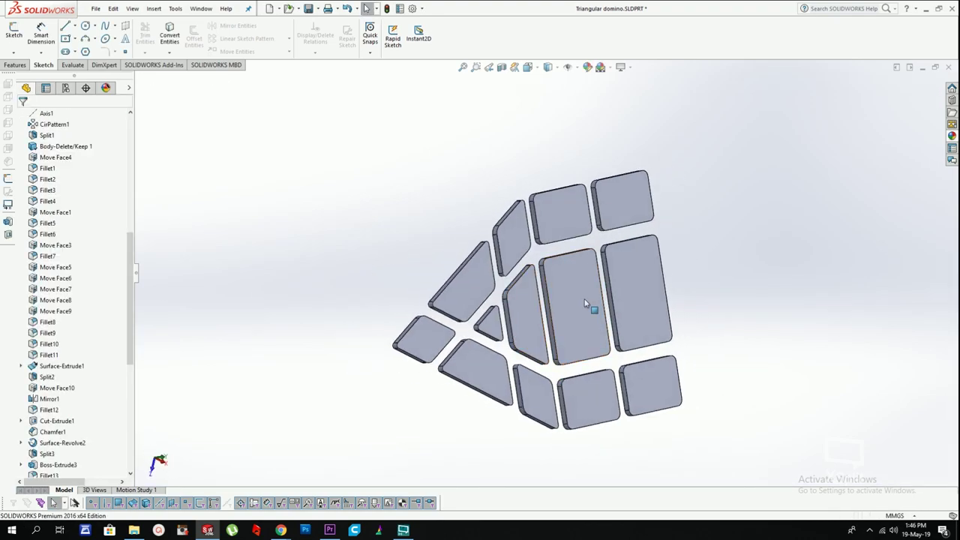
Step: Move the six rotated side plates away from the top plates by about 4.25 mm in X and -2.86 mm in Z
key("Return")
left_click(579, 300)
left_click(558, 231)
left_click(621, 213)
left_click(651, 278)
left_click(660, 387)
left_click(599, 393)
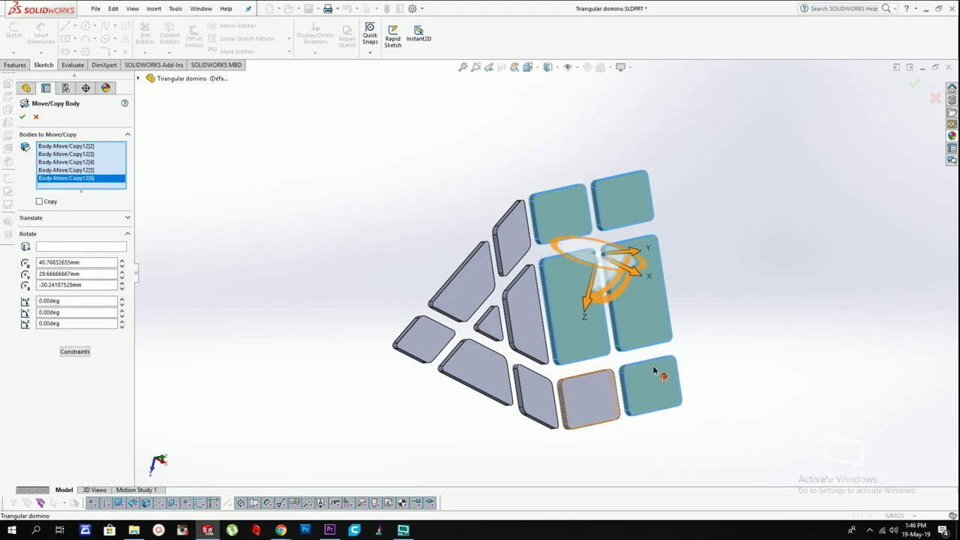
middle_click_drag(656, 369, 602, 363)
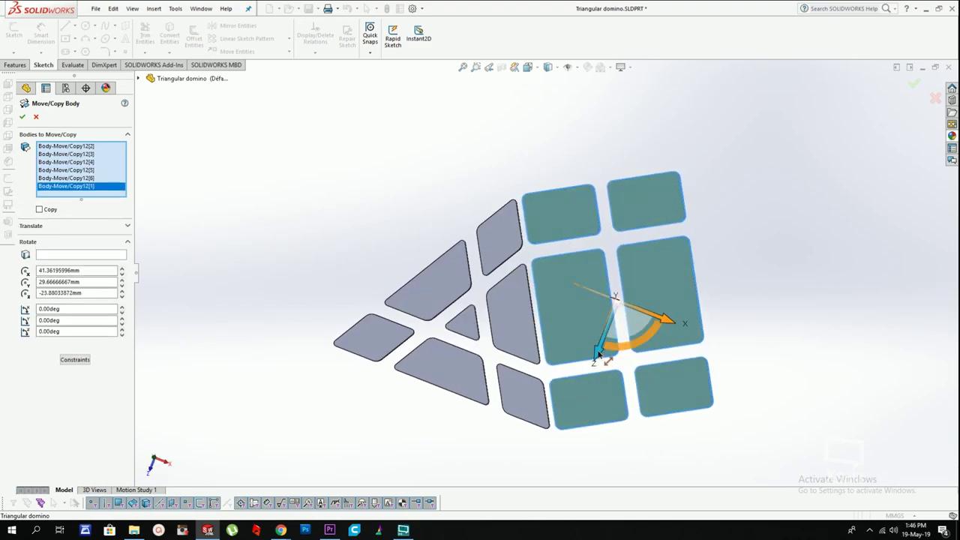
left_click_drag(600, 355, 603, 346)
left_click_drag(673, 319, 687, 323)
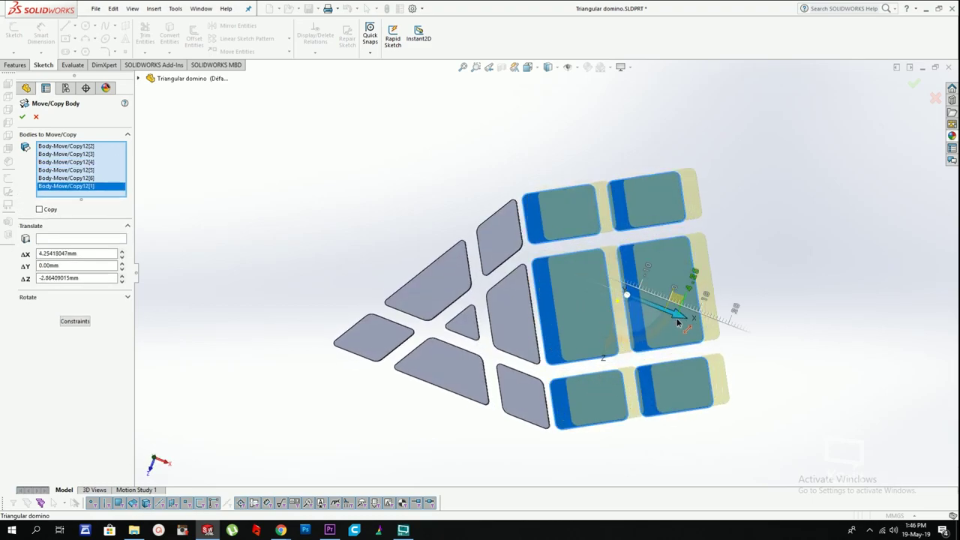
right_click(784, 268)
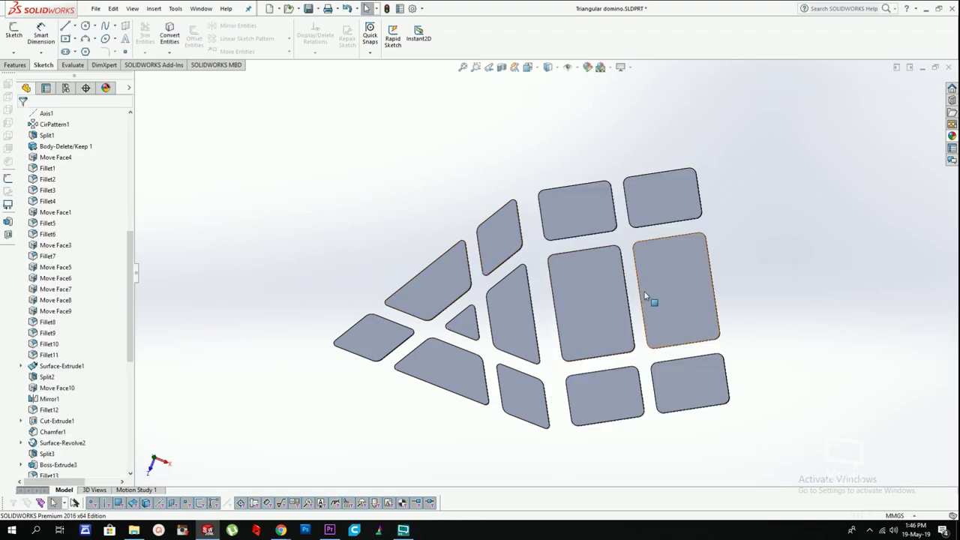
scroll(630, 298, "up", 3)
scroll(565, 267, "down", 2)
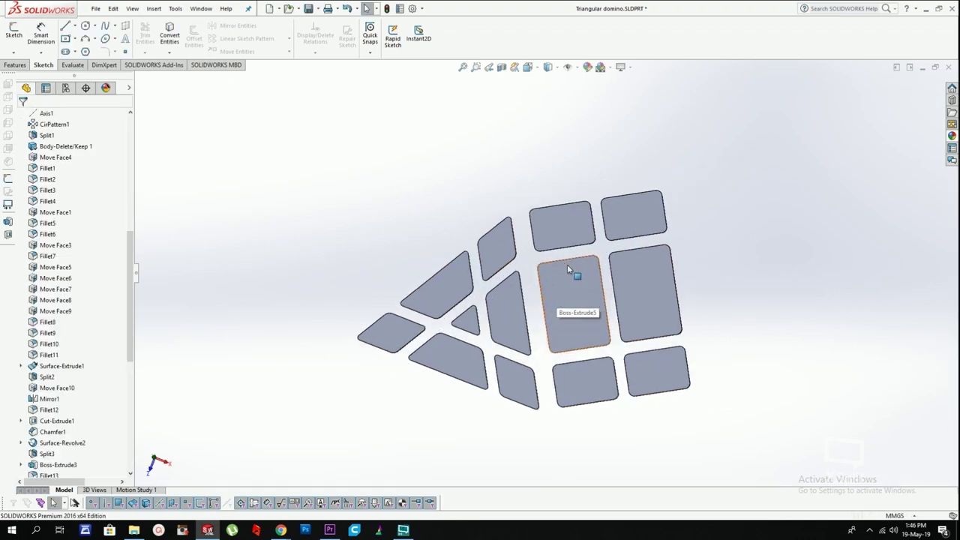
scroll(597, 309, "up", 4)
scroll(607, 327, "down", 3)
left_click(159, 12)
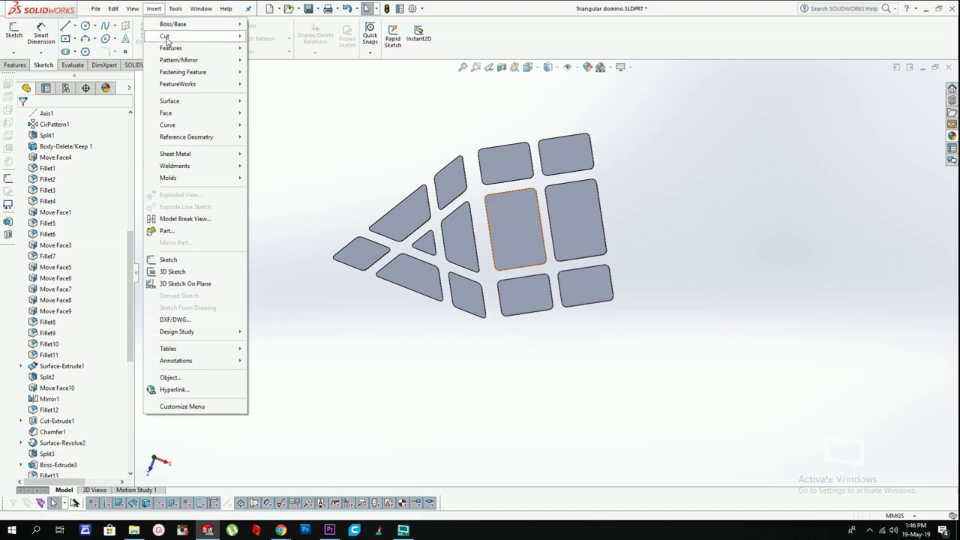
left_click(542, 163)
middle_click_drag(494, 133, 555, 215)
left_click(96, 8)
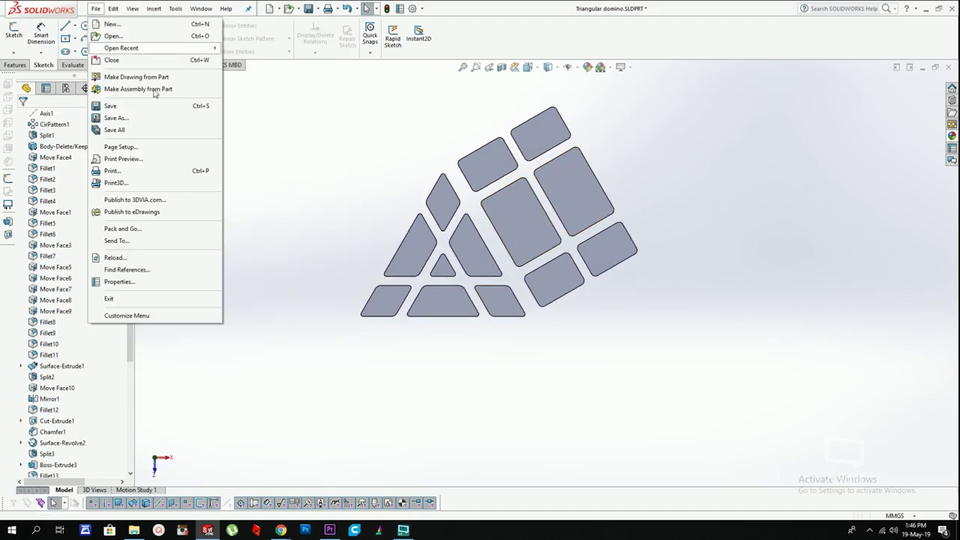
left_click(163, 78)
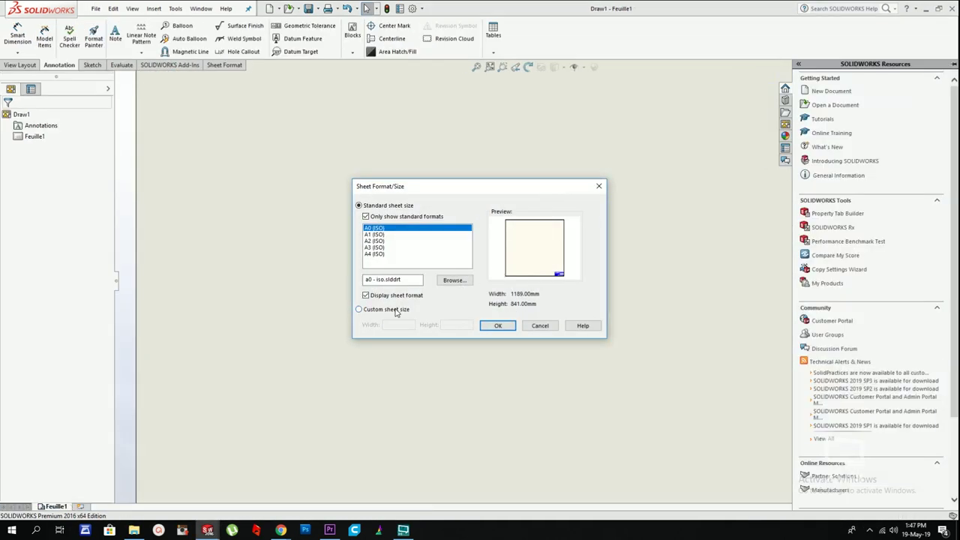
left_click(395, 310)
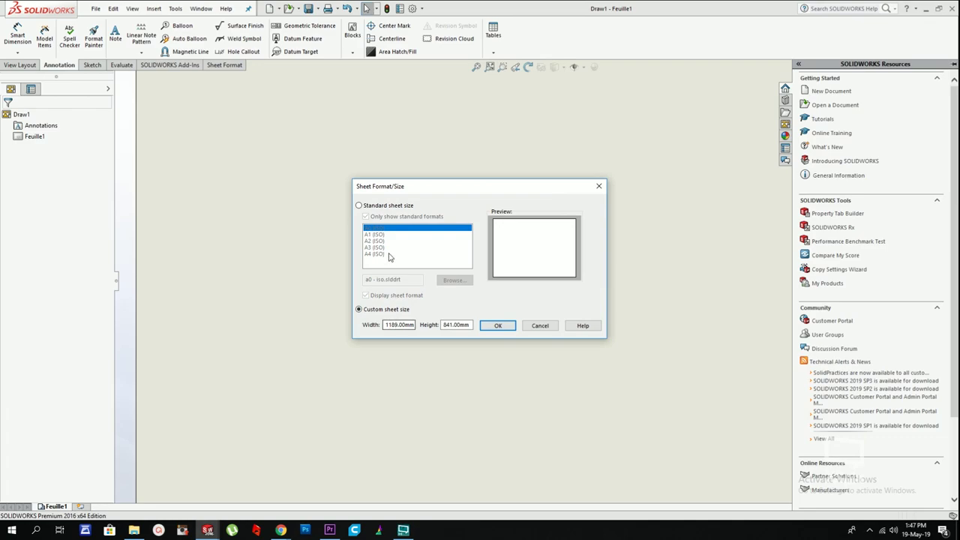
key("Return")
left_click(95, 9)
left_click(619, 183)
left_click(953, 65)
left_click(949, 67)
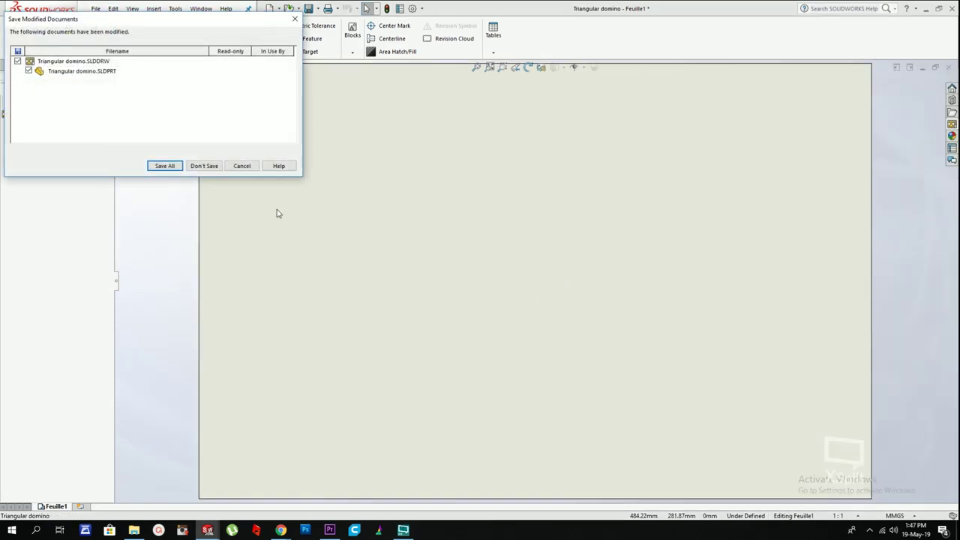
left_click(208, 164)
Step: Create a drawing from the part on a custom sheet 210 mm wide and 297 mm high, based on A4 (ISO)
left_click(95, 9)
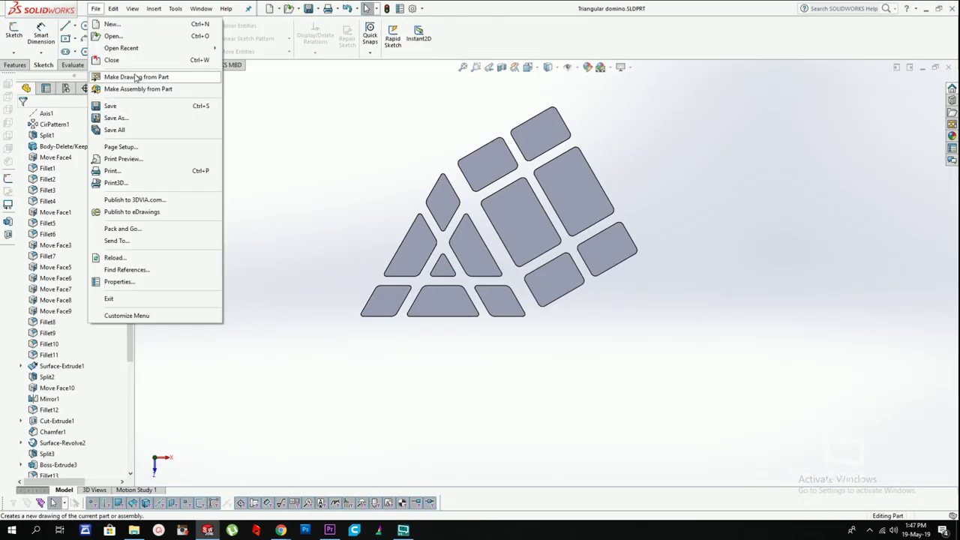
left_click(150, 77)
left_click(375, 255)
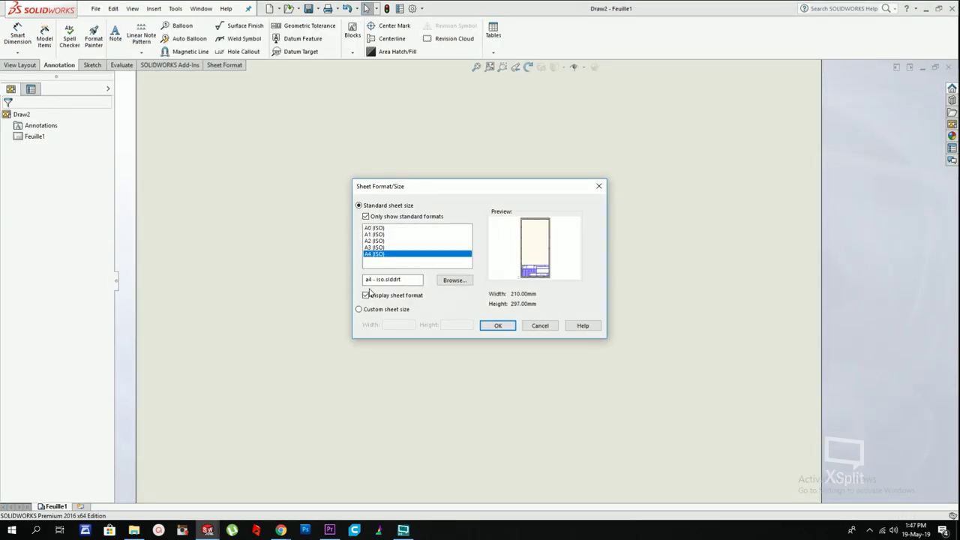
left_click(359, 309)
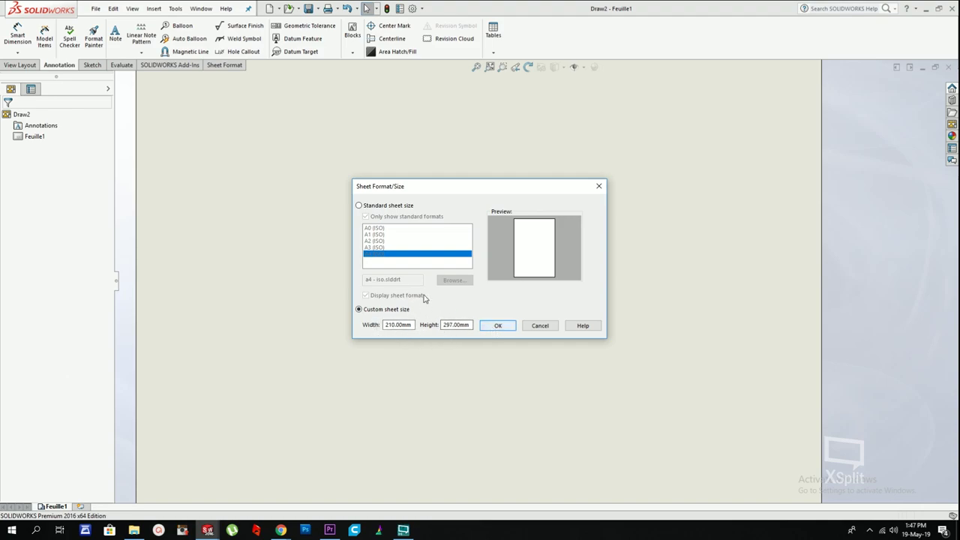
left_click(498, 327)
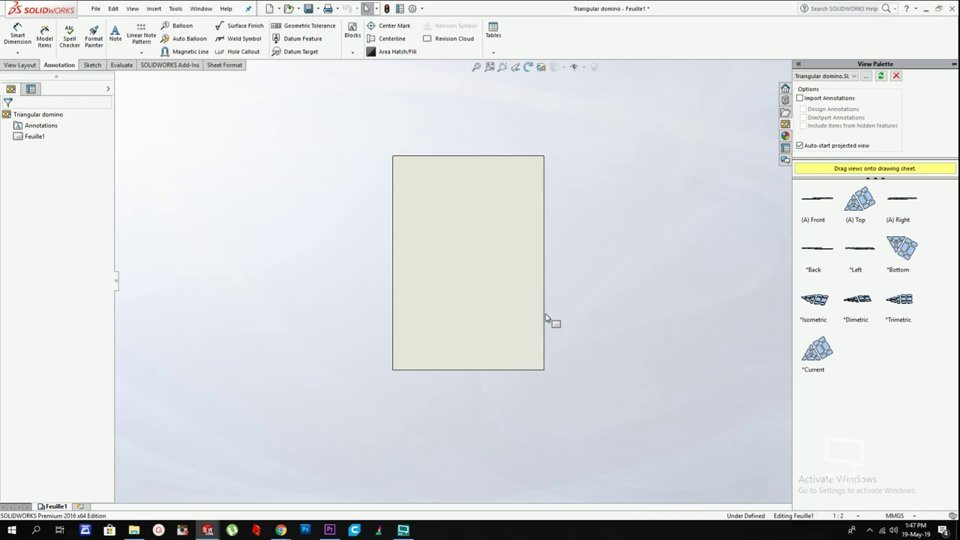
Step: Place the part's current view of the flat plates in the upper half of the sheet, without any projected views
scroll(458, 186, "down", 4)
scroll(546, 347, "up", 4)
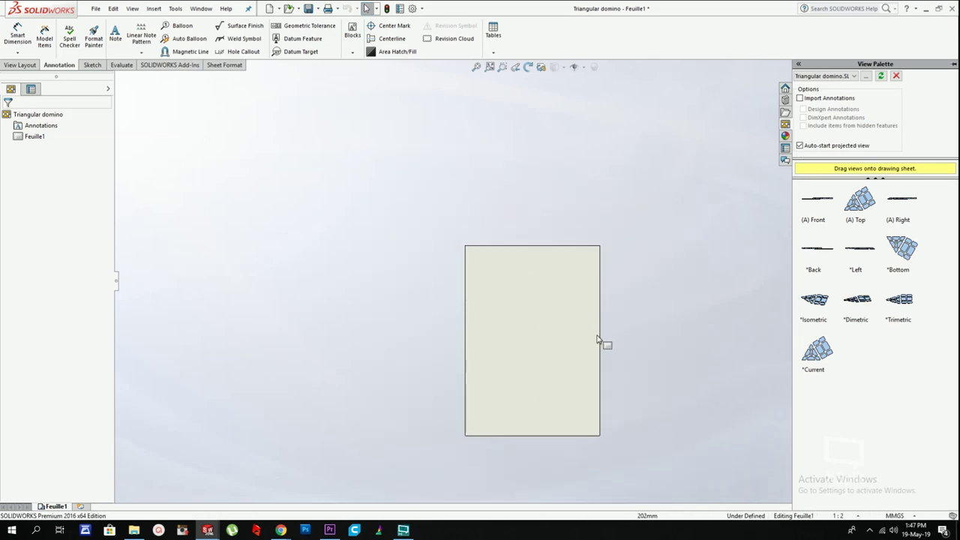
key("f")
left_click_drag(817, 350, 452, 278)
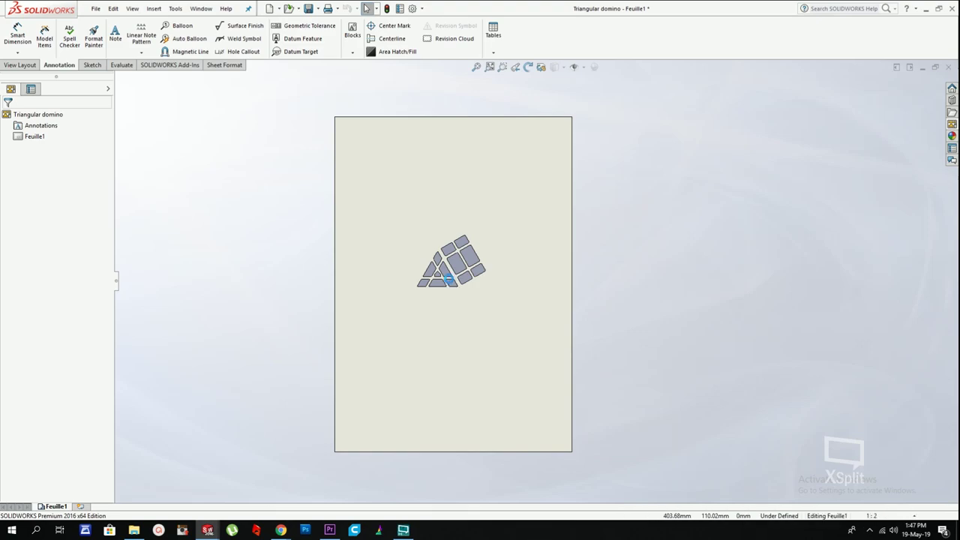
scroll(452, 282, "down", 5)
scroll(472, 286, "down", 1)
key("Escape")
left_click(521, 312)
key("Escape")
Step: Give the placed drawing view a custom scale of 1:1
left_click(377, 312)
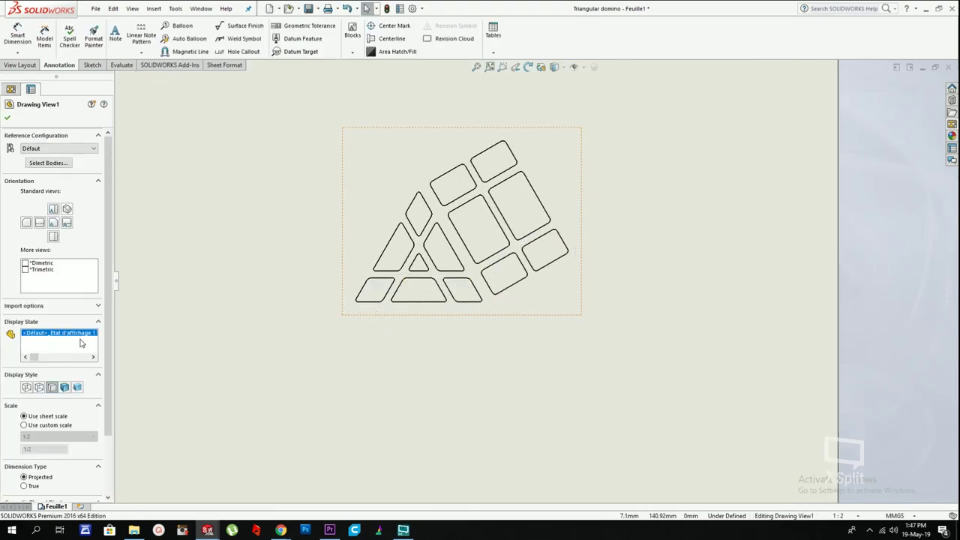
left_click(35, 436)
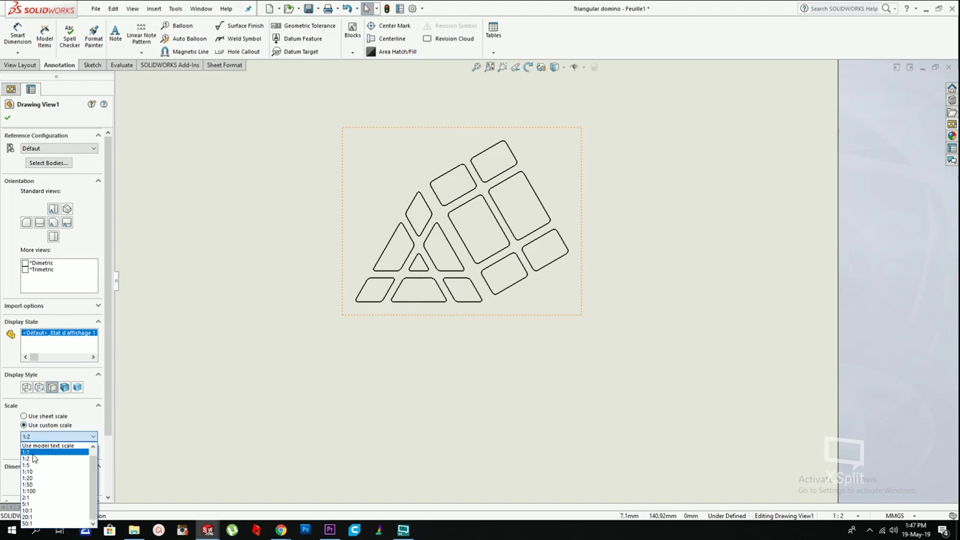
left_click(34, 453)
scroll(534, 283, "up", 7)
middle_click_drag(568, 278, 500, 213)
left_click(358, 159)
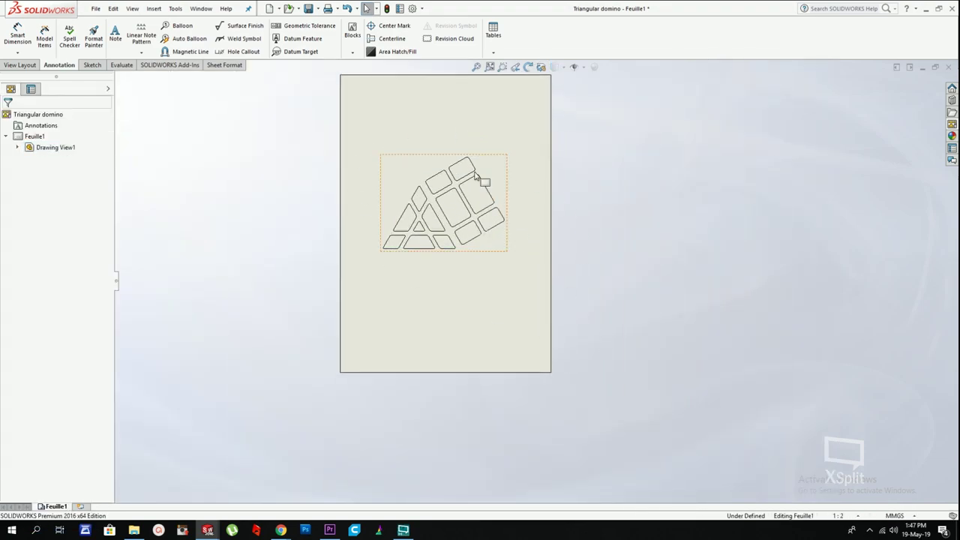
scroll(484, 159, "up", 2)
scroll(570, 330, "down", 2)
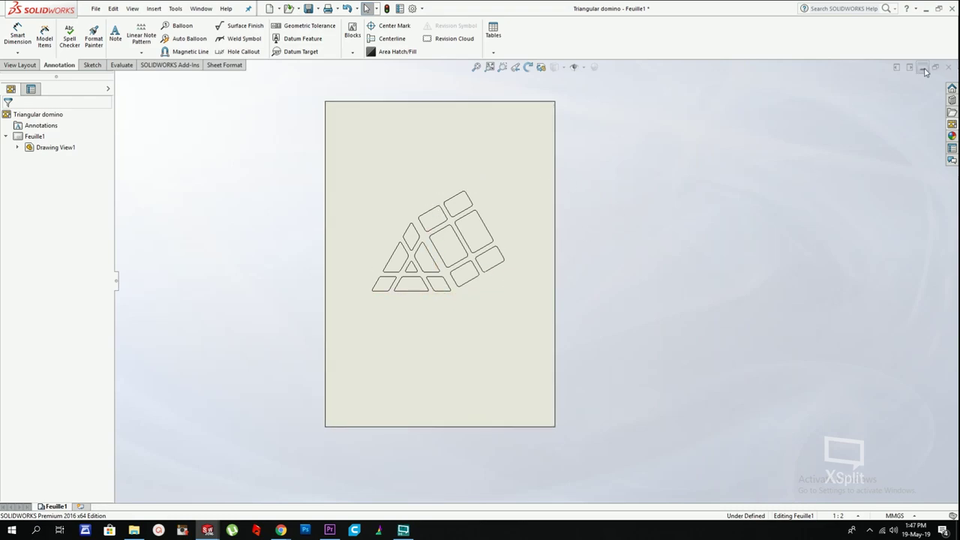
Step: Arrange the drawing and part windows side by side and make the part window active
left_click(924, 68)
left_click_drag(368, 64, 846, 75)
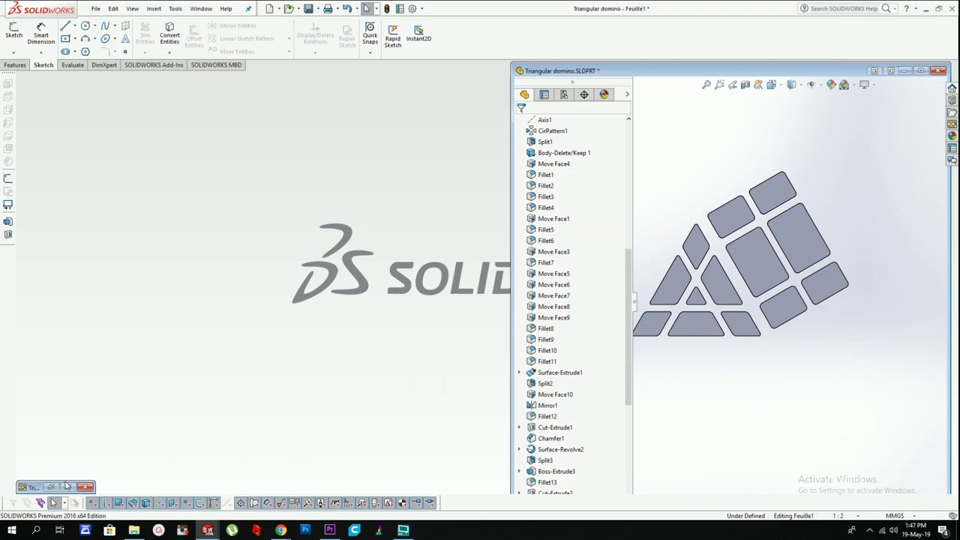
left_click(51, 487)
left_click(934, 68)
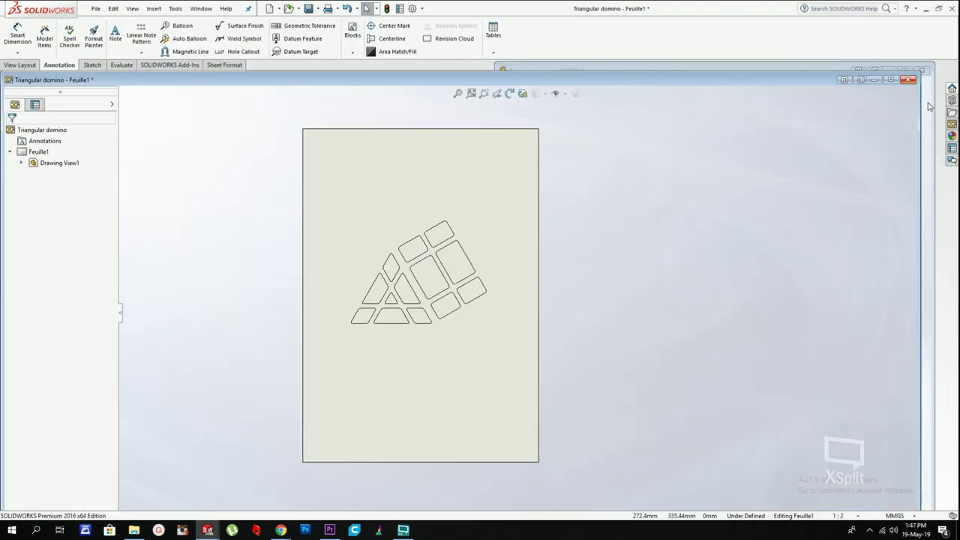
left_click_drag(921, 106, 449, 135)
left_click_drag(304, 81, 333, 74)
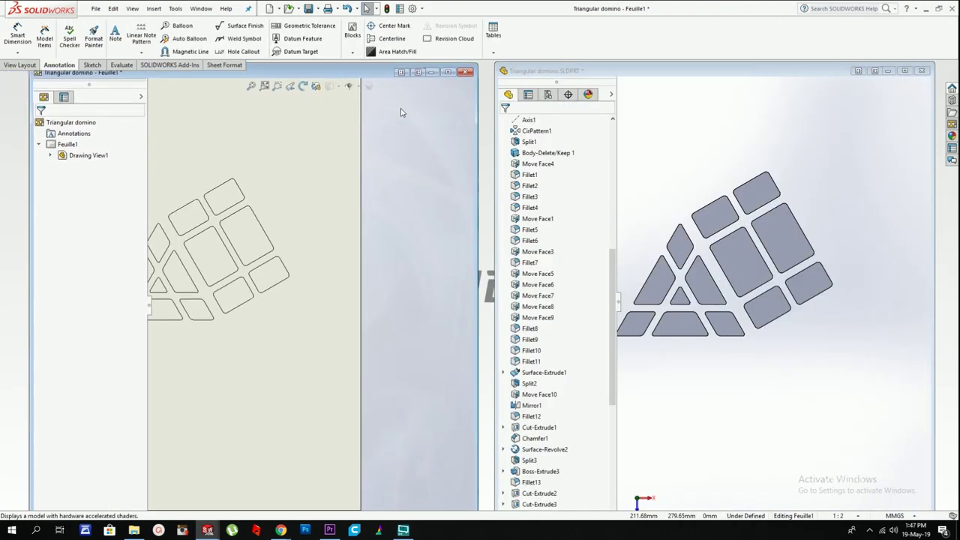
left_click_drag(476, 129, 502, 129)
left_click_drag(381, 71, 369, 72)
left_click(647, 150)
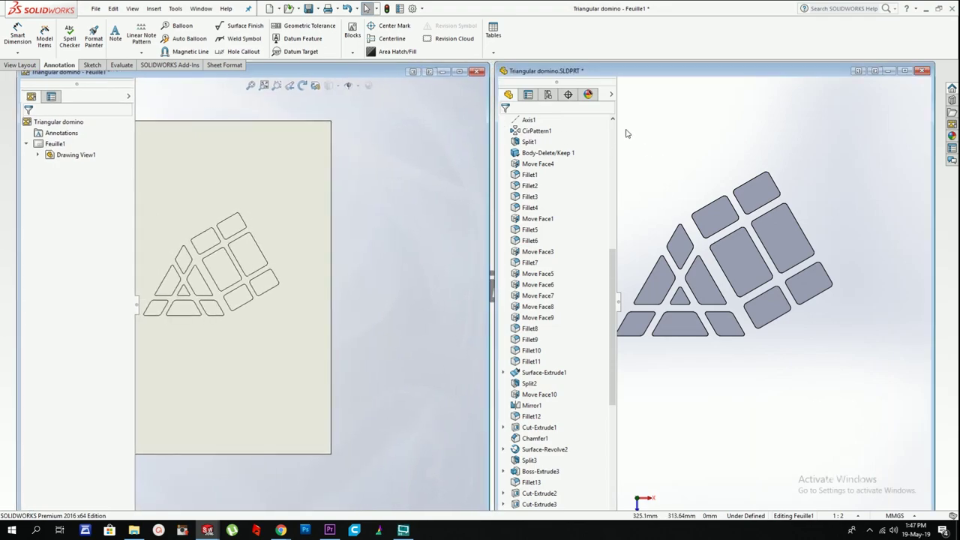
Step: Delete the six rotated side plate bodies from the part with Delete/Keep Body
left_click(155, 9)
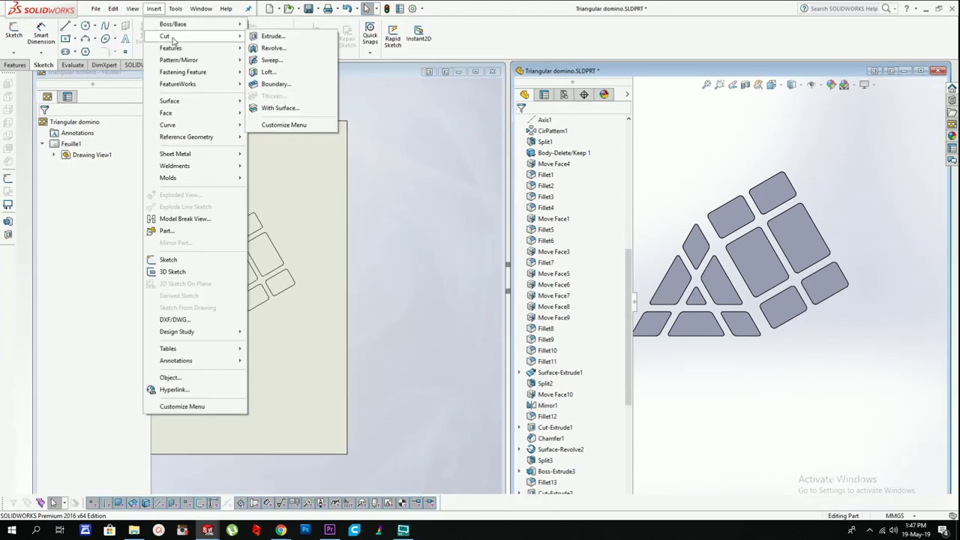
mouse_move(180, 48)
left_click(287, 314)
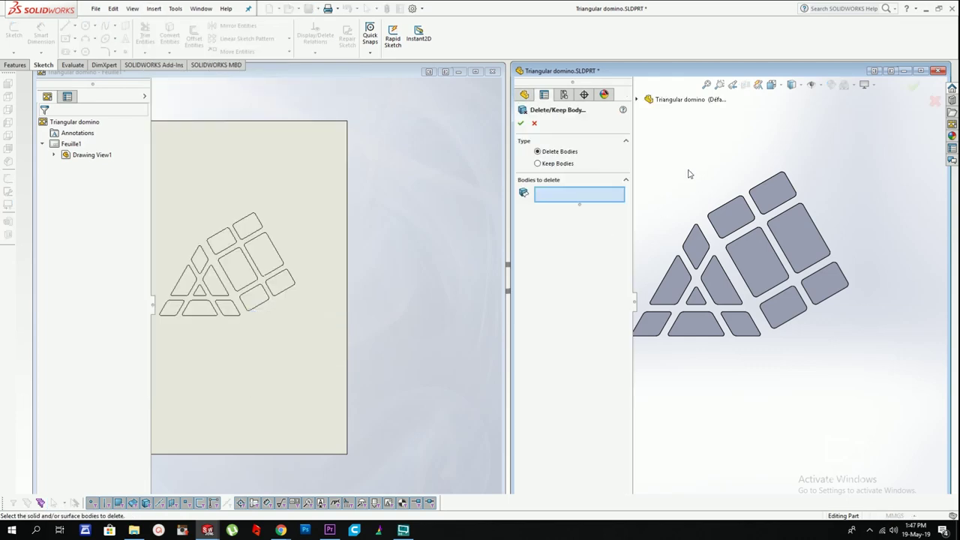
left_click_drag(862, 340, 862, 339)
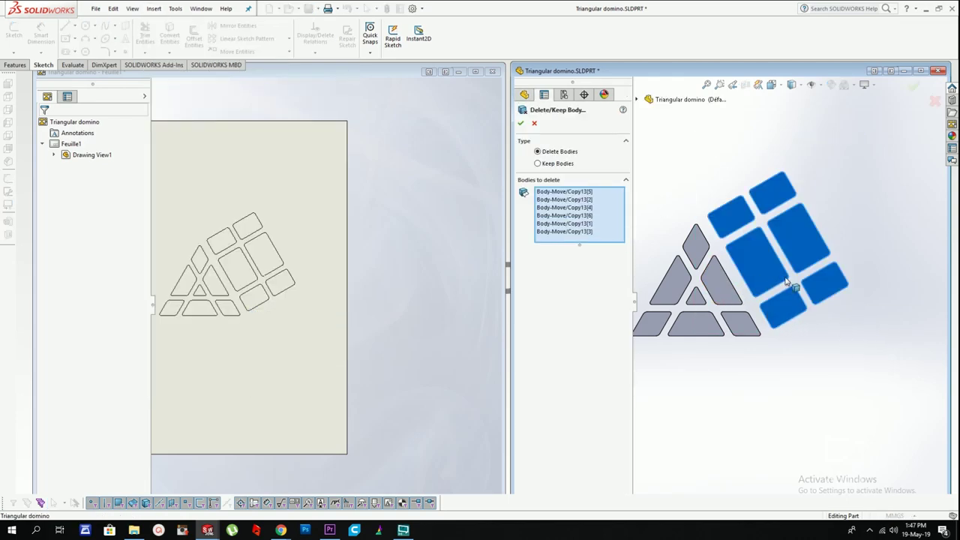
scroll(687, 231, "down", 2)
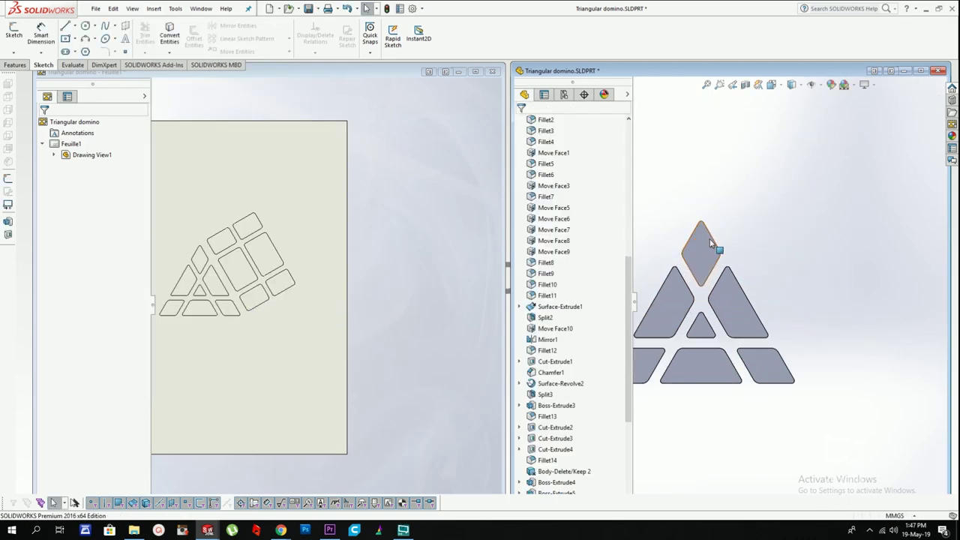
Step: Delete the seven remaining top plate bodies with a second Delete/Keep Body feature
scroll(716, 250, "up", 3)
key("Return")
left_click_drag(647, 222, 813, 393)
key("Return")
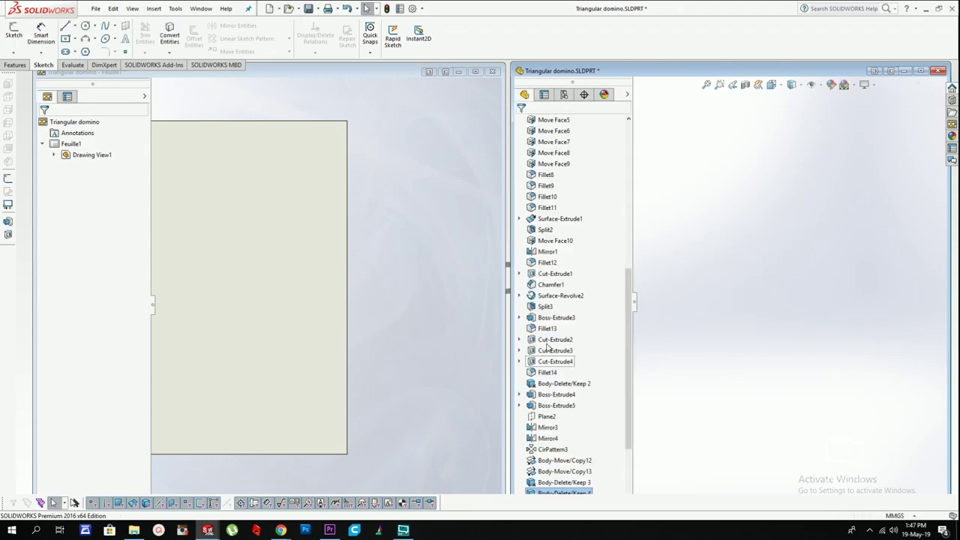
Step: Suppress the Body-Delete/Keep 3 feature that removes the six side plates
scroll(554, 354, "down", 4)
right_click(556, 352)
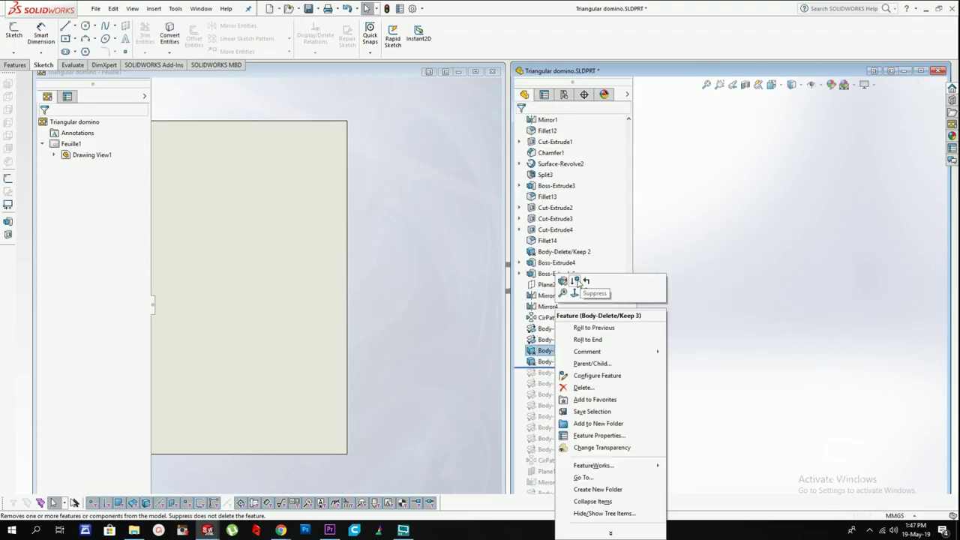
left_click(581, 281)
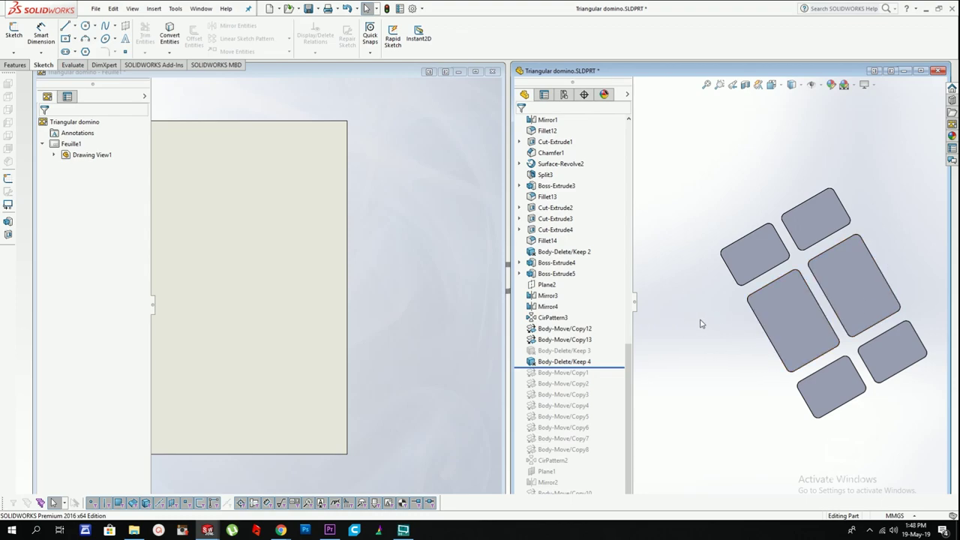
Step: Rotate the six side plates 60 degrees about the Y axis with Move/Copy Body so their edges align with the X and Z axes
scroll(841, 351, "up", 1)
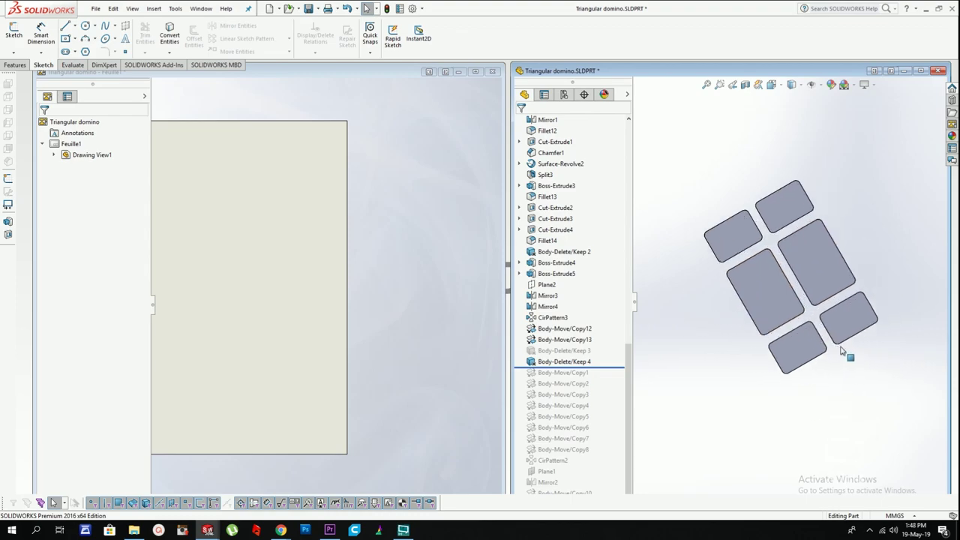
left_click(159, 7)
mouse_move(171, 48)
left_click(278, 304)
left_click_drag(685, 153, 916, 419)
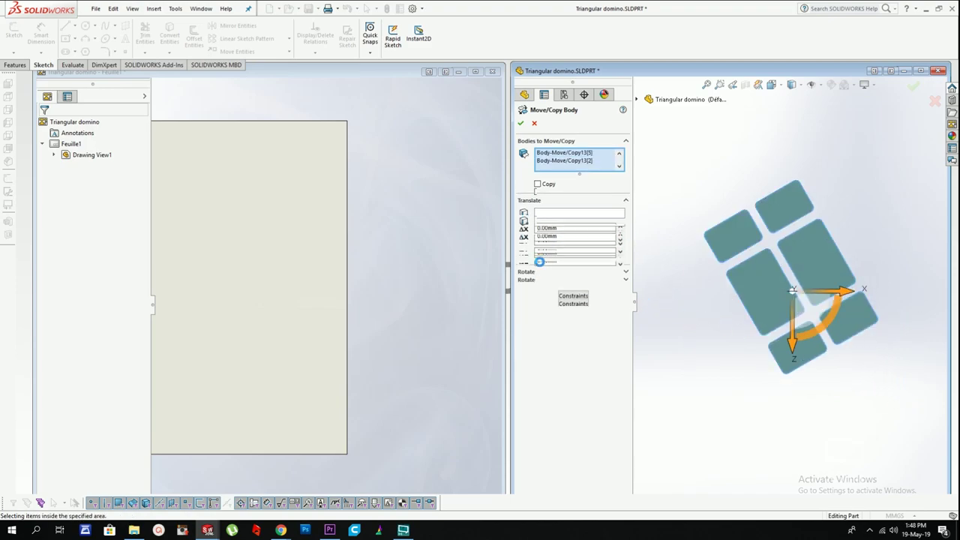
left_click(529, 303)
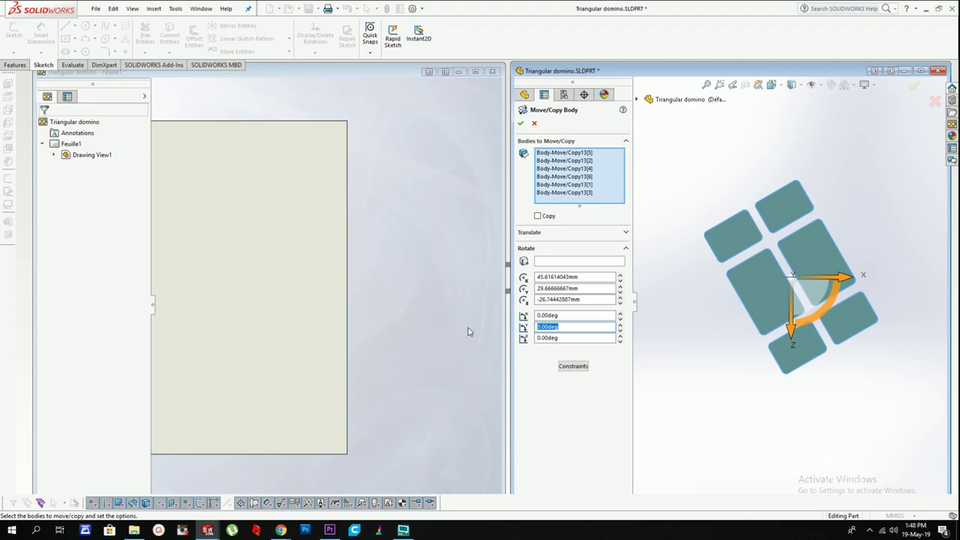
key("Return")
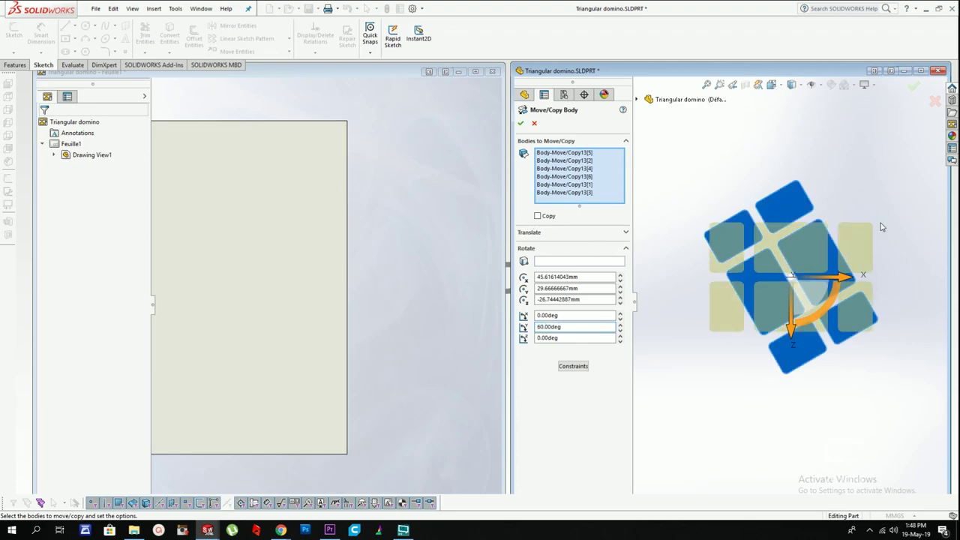
key("Return")
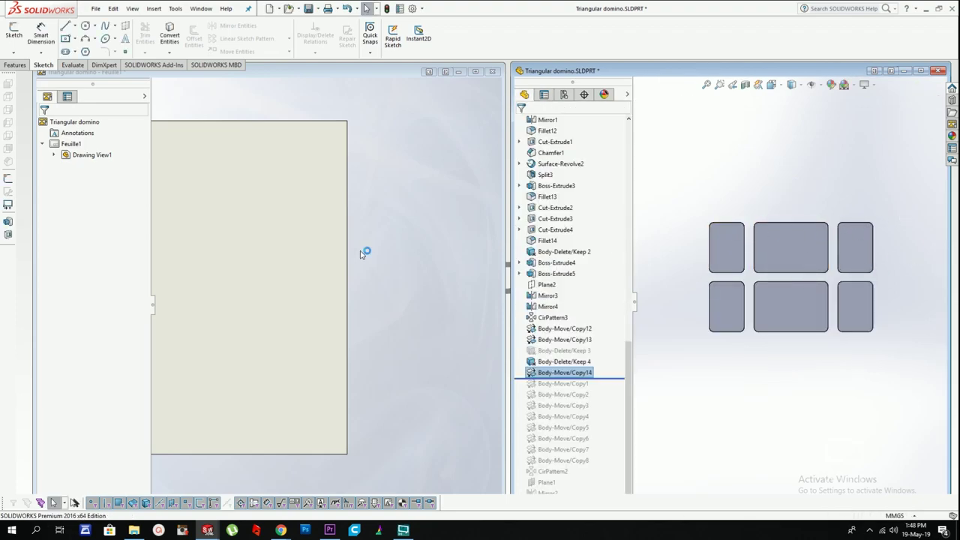
Step: Dimension the overall width of the six side plates in the drawing view, placing the dimension above them
left_click(335, 232)
scroll(308, 261, "up", 2)
middle_click_drag(272, 268, 321, 314)
scroll(279, 289, "down", 4)
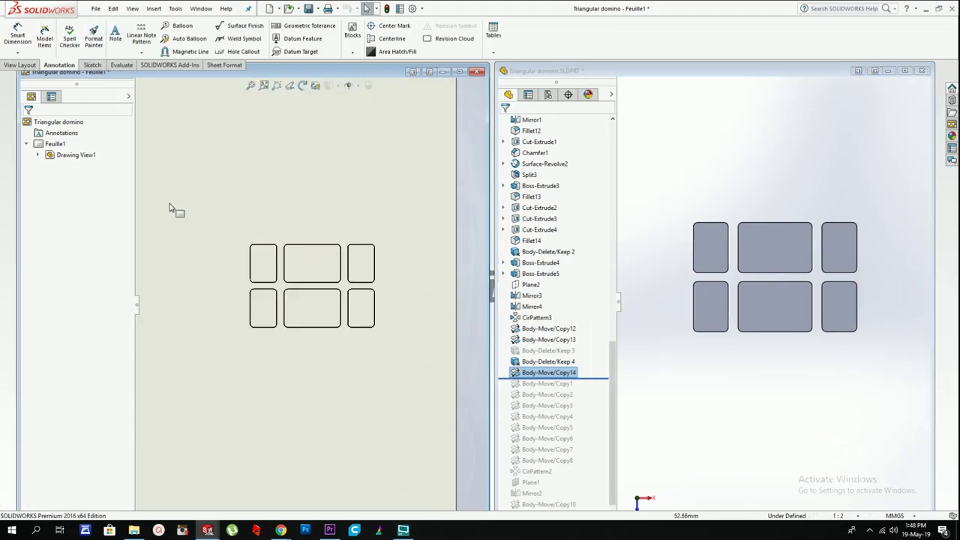
left_click(251, 257)
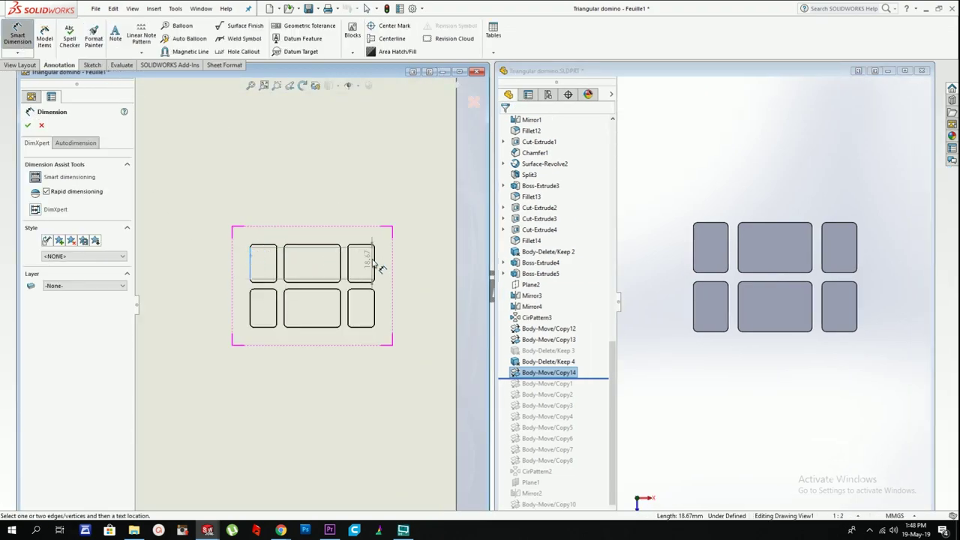
left_click(375, 263)
left_click(315, 232)
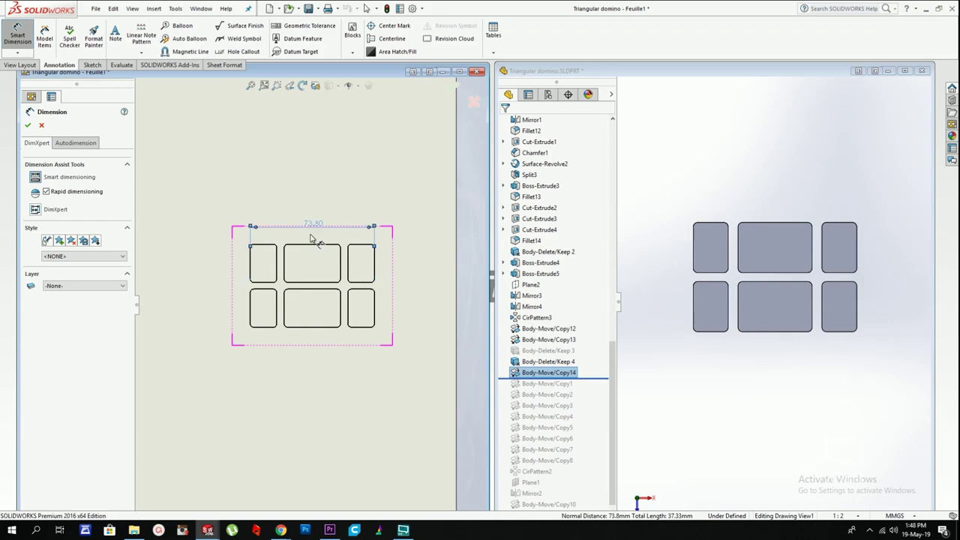
left_click(263, 245)
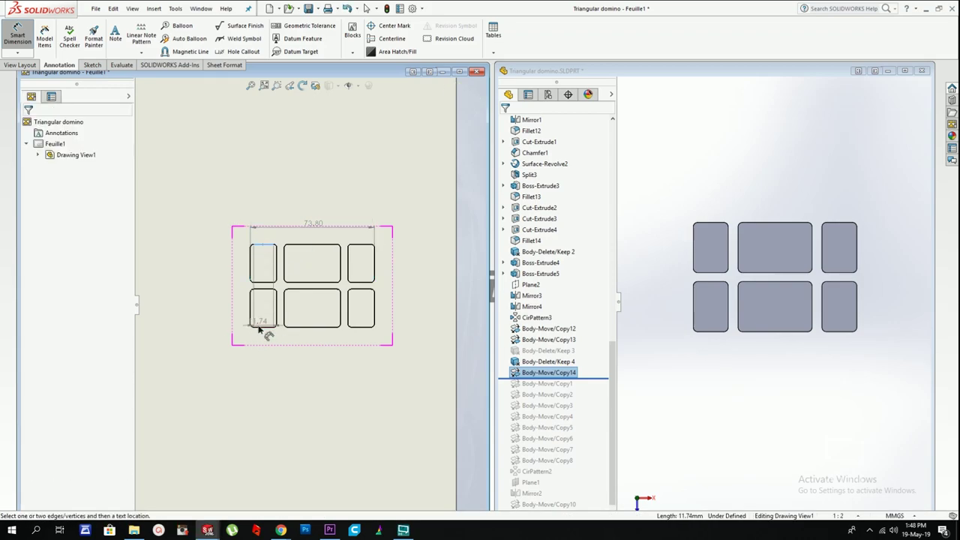
left_click(259, 326)
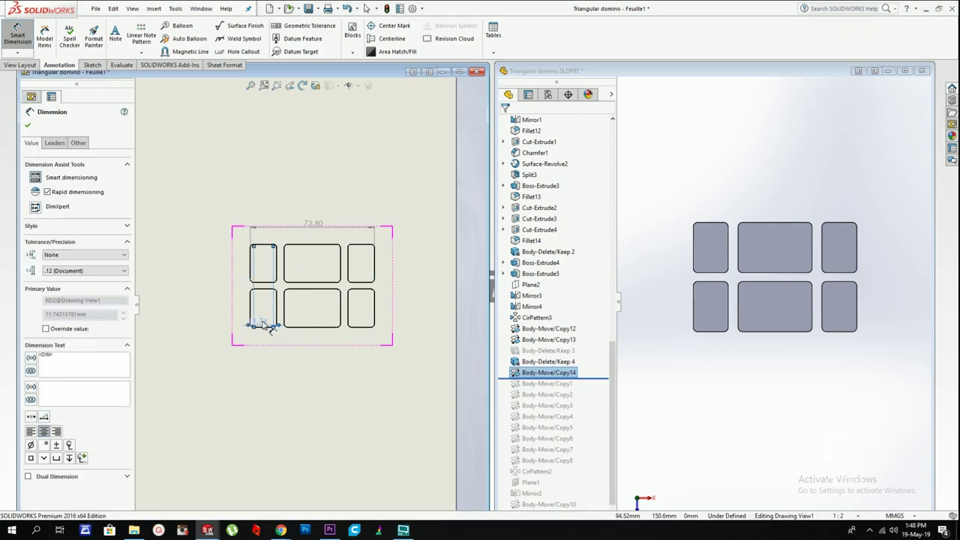
key("Delete")
Step: Dimension the overall height of the six side plates in the drawing view, placing the dimension to their left
left_click(263, 327)
left_click(264, 244)
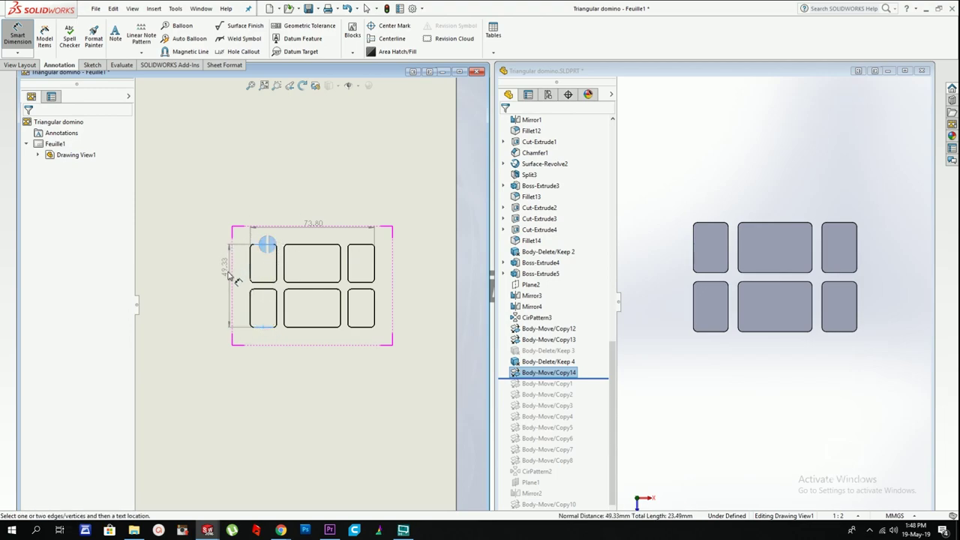
left_click(237, 288)
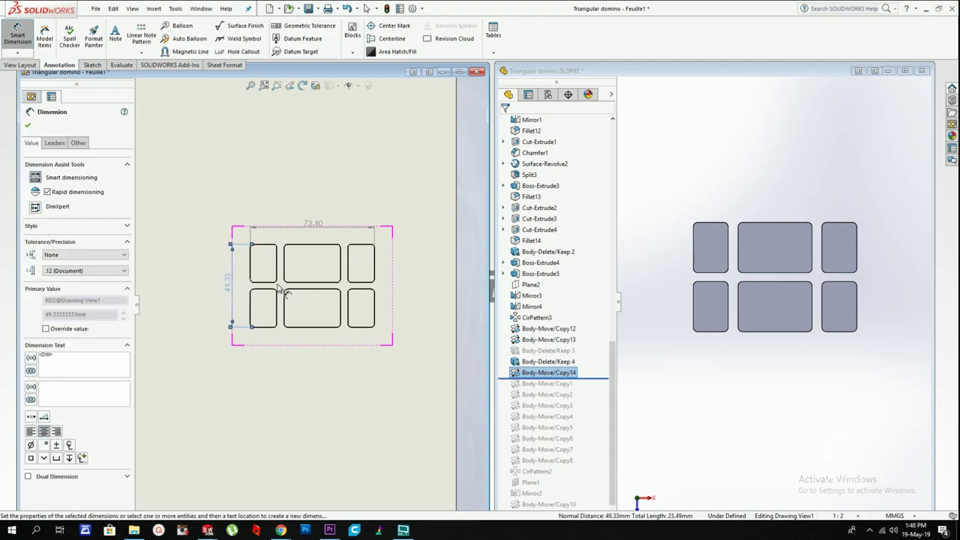
key("Escape")
left_click(319, 228)
left_click(215, 187)
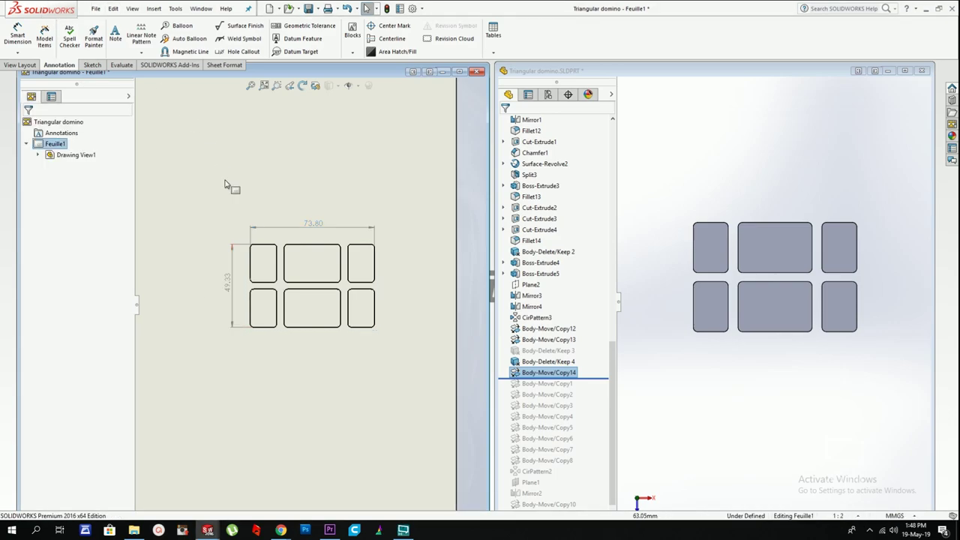
Step: Reposition the drawing view in the sheet's upper-left corner, with the width dimension below the plates and the height dimension to their right
scroll(281, 294, "up", 2)
scroll(377, 320, "down", 1)
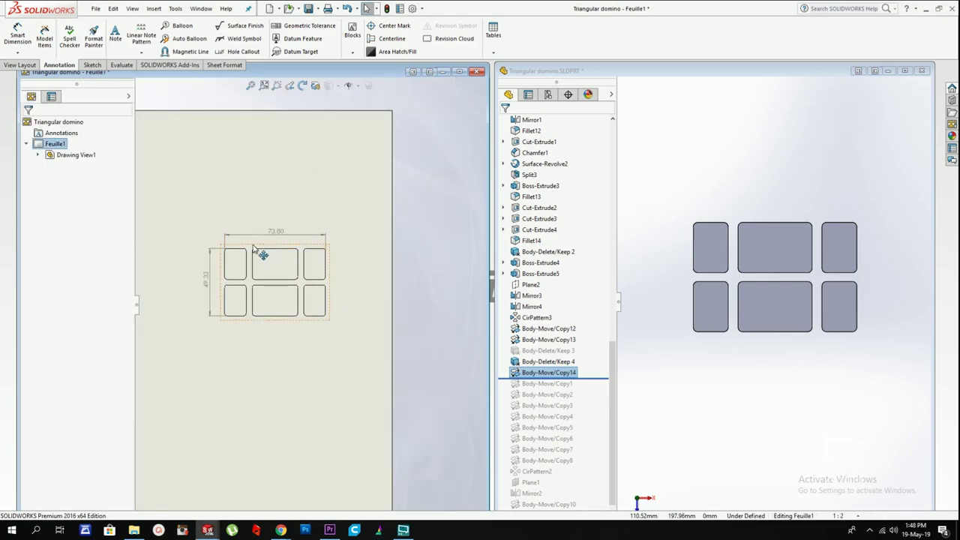
left_click_drag(249, 241, 172, 126)
scroll(191, 153, "up", 3)
scroll(207, 176, "down", 4)
left_click_drag(235, 229, 206, 217)
left_click_drag(185, 253, 341, 227)
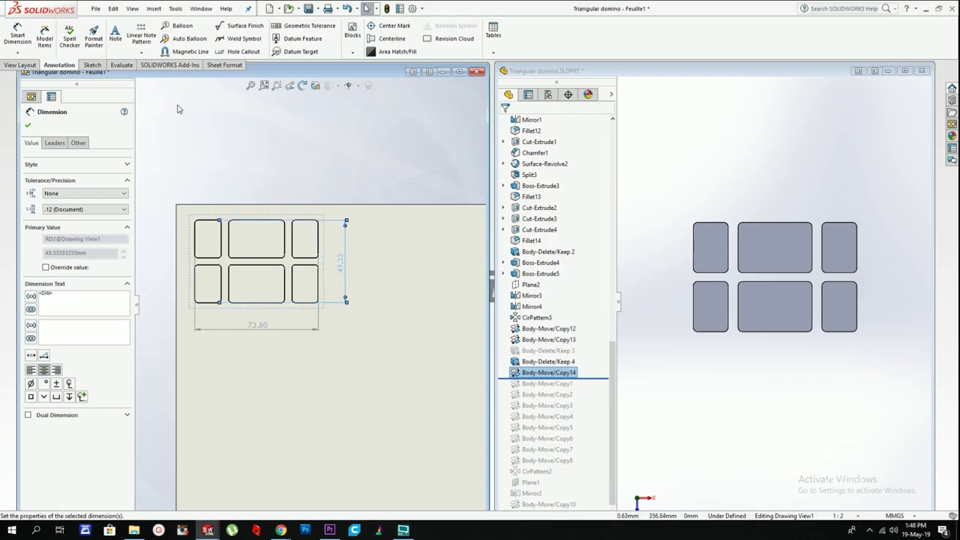
left_click(178, 108)
Step: Save a copy of the drawing in DXF format as Triangular domino.DXF in the Triangular Domino folder
left_click(100, 9)
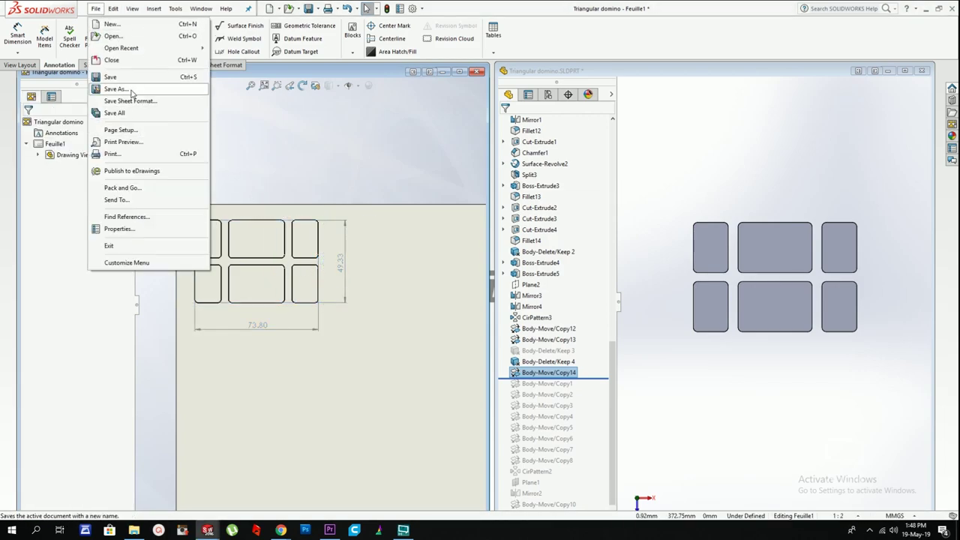
left_click(132, 92)
left_click(431, 357)
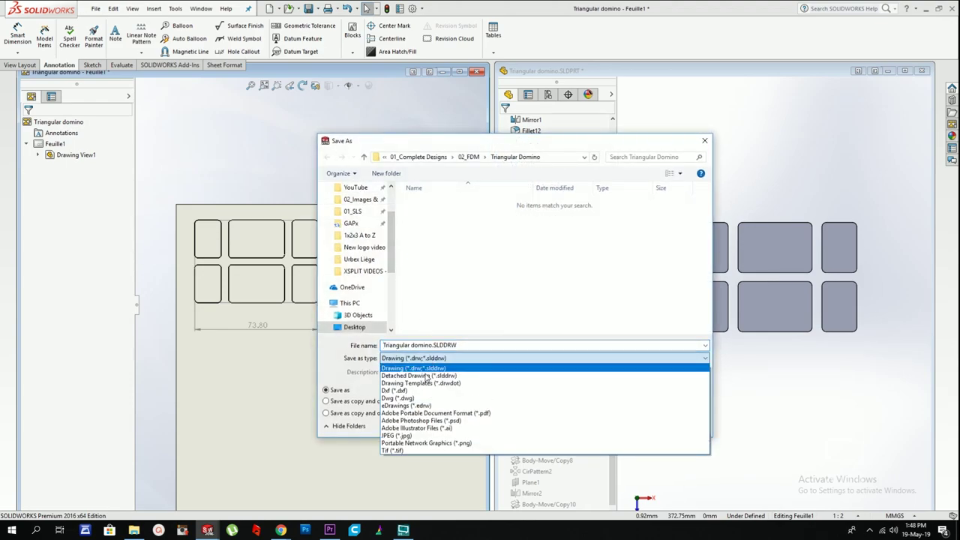
left_click(410, 397)
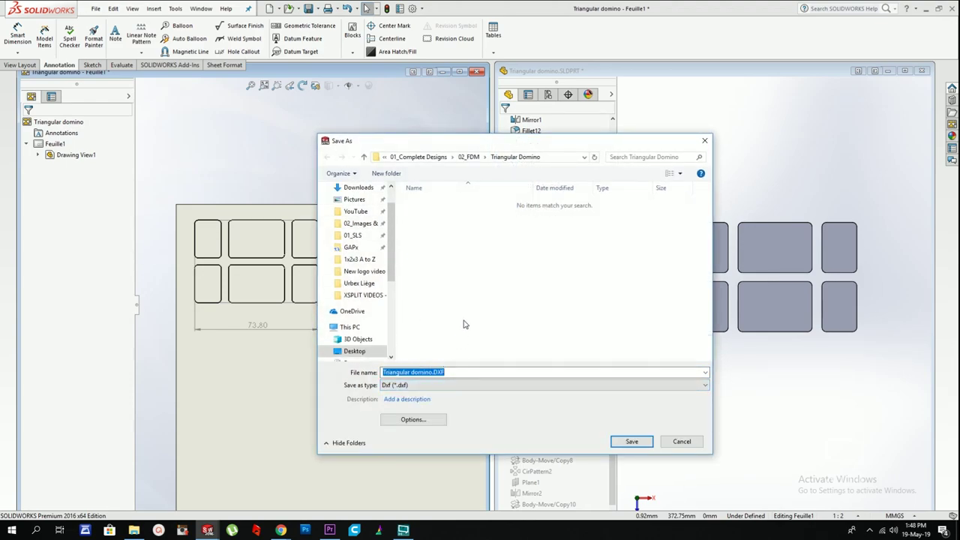
left_click(644, 444)
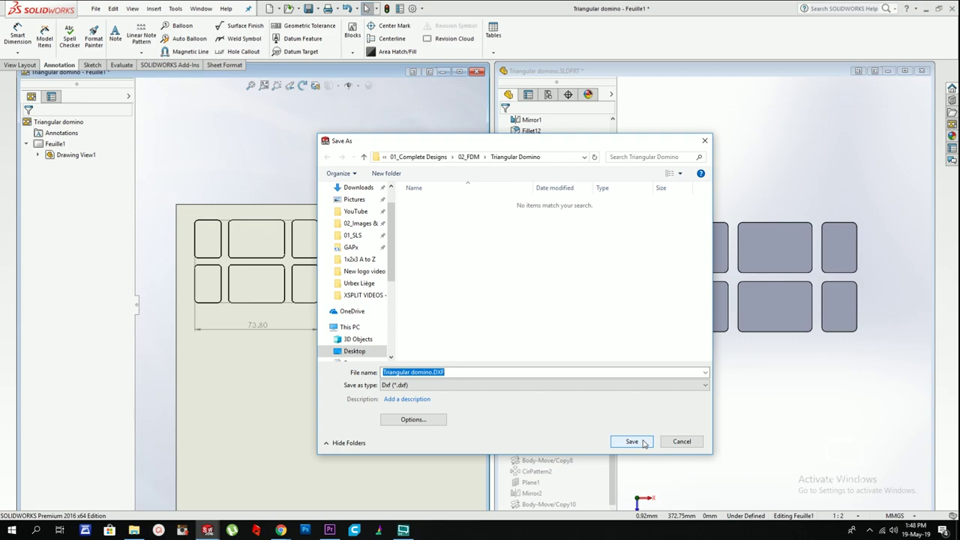
left_click(643, 444)
left_click(550, 298)
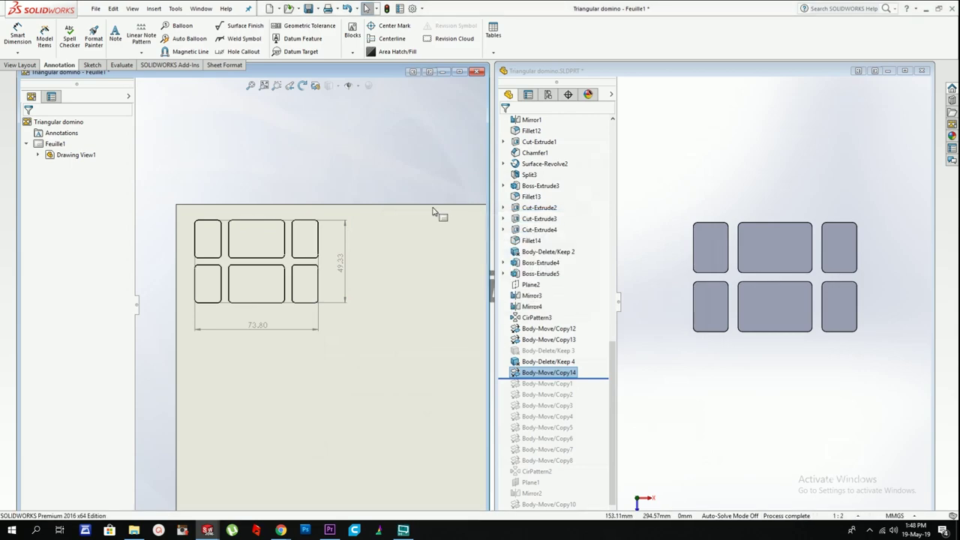
Step: In the part, suppress Body-Delete/Keep 4 and unsuppress Body-Delete/Keep 3 to leave only the seven top plates
left_click(705, 242)
right_click(541, 357)
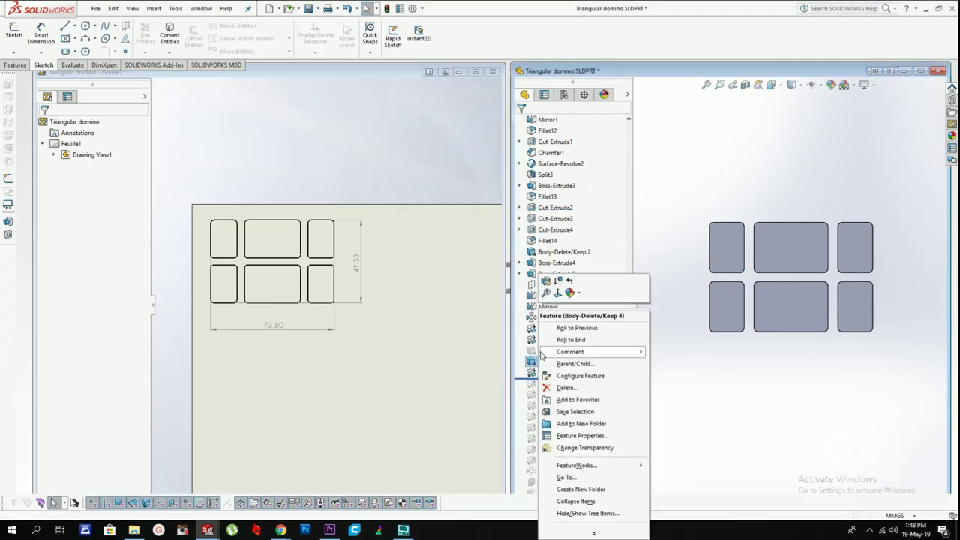
left_click(557, 281)
right_click(543, 351)
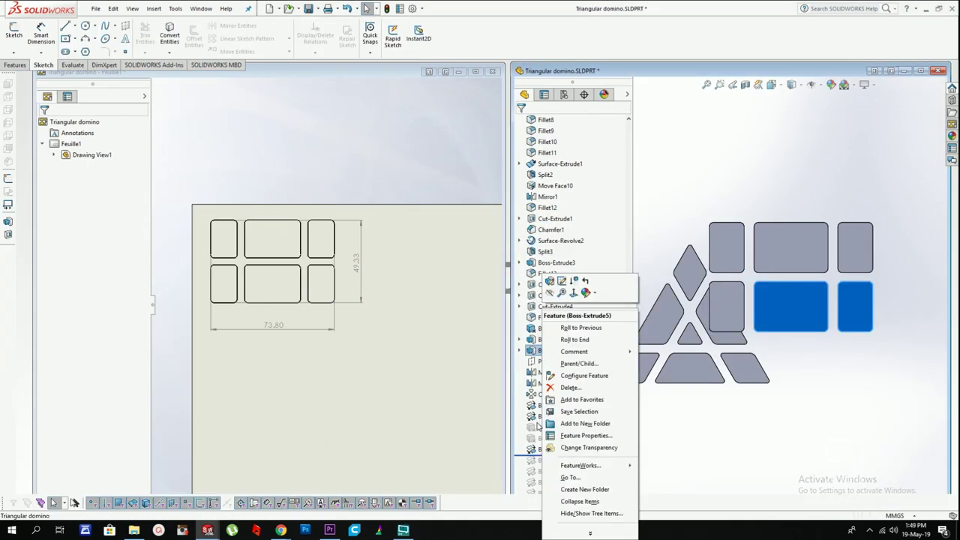
right_click(538, 427)
left_click(569, 276)
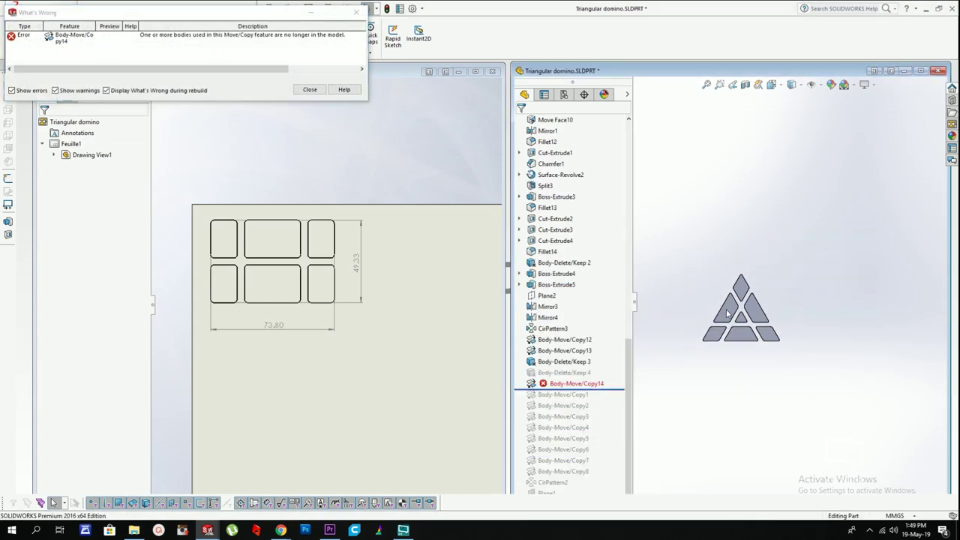
left_click(322, 91)
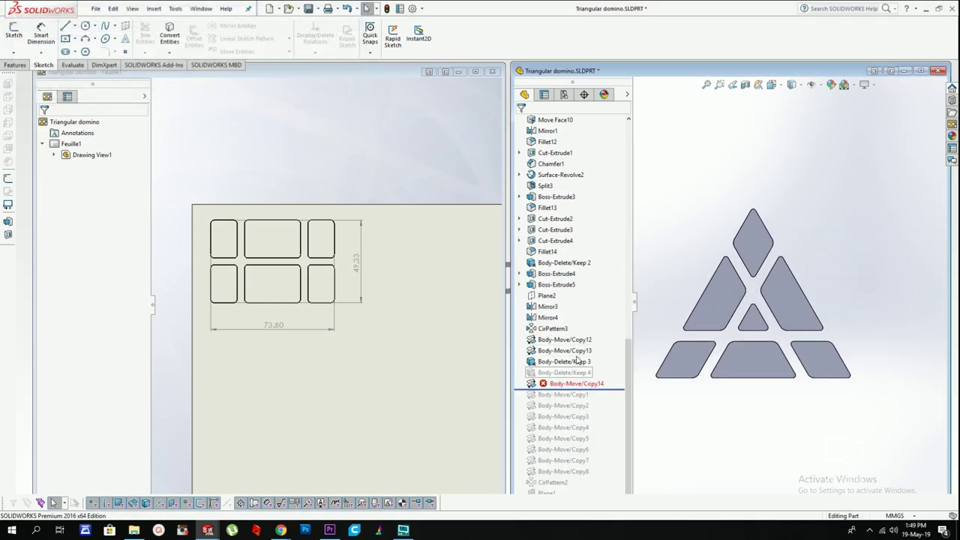
Step: Delete both overall dimensions from the drawing and reposition the top plates' view inside the sheet's upper-left corner
left_click(357, 260)
left_click(279, 326)
key("Delete")
left_click(358, 269)
key("Delete")
left_click_drag(258, 275, 326, 254)
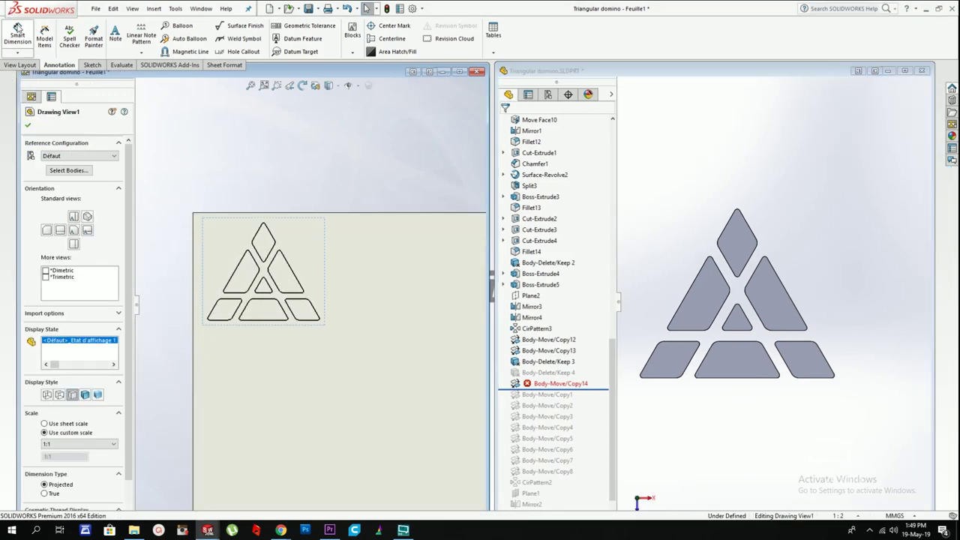
left_click(17, 33)
left_click(237, 277)
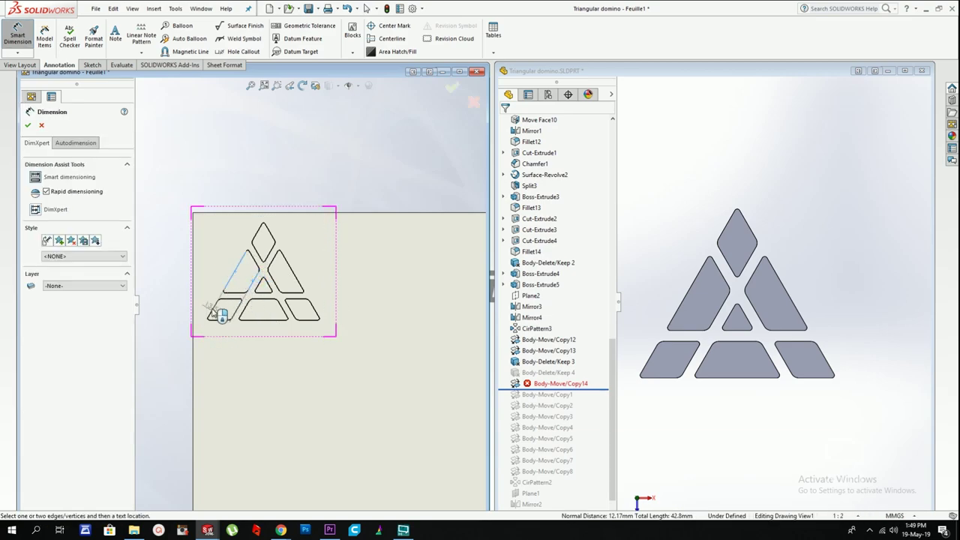
left_click(212, 313)
key("Escape")
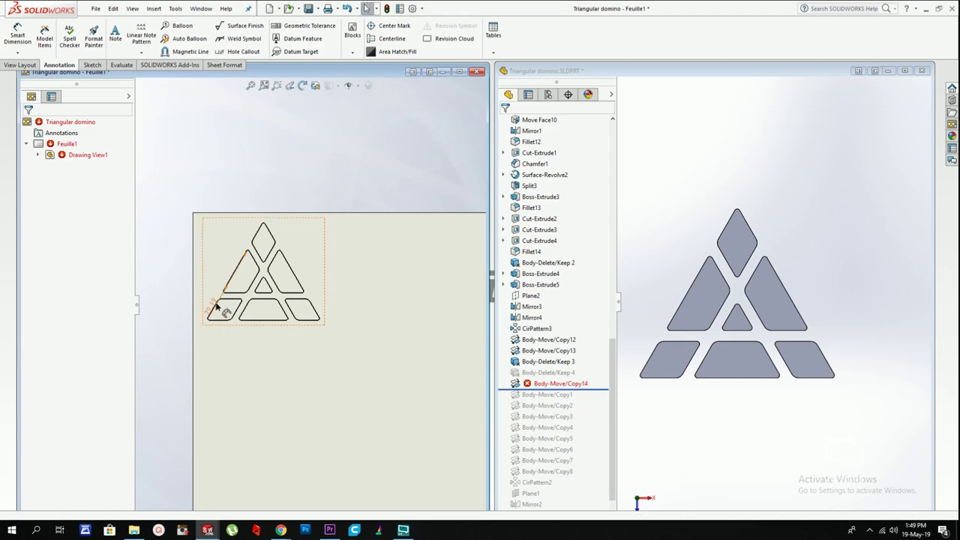
left_click(44, 36)
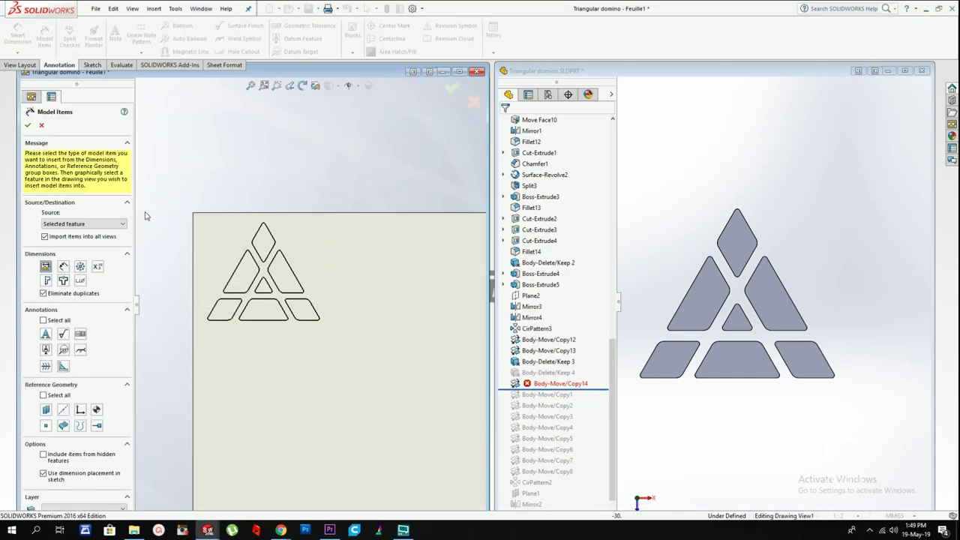
key("Escape")
left_click(18, 36)
scroll(199, 318, "down", 5)
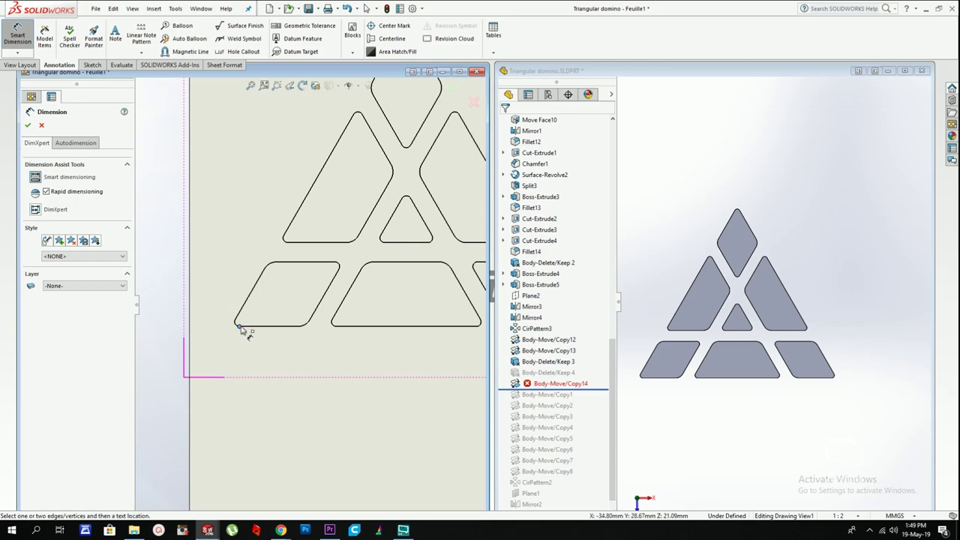
left_click(240, 327)
Step: Dimension the distance between the two slanted edges of the lower-right corner plate, placing the dimension below it
left_click(14, 29)
scroll(300, 300, "up", 4)
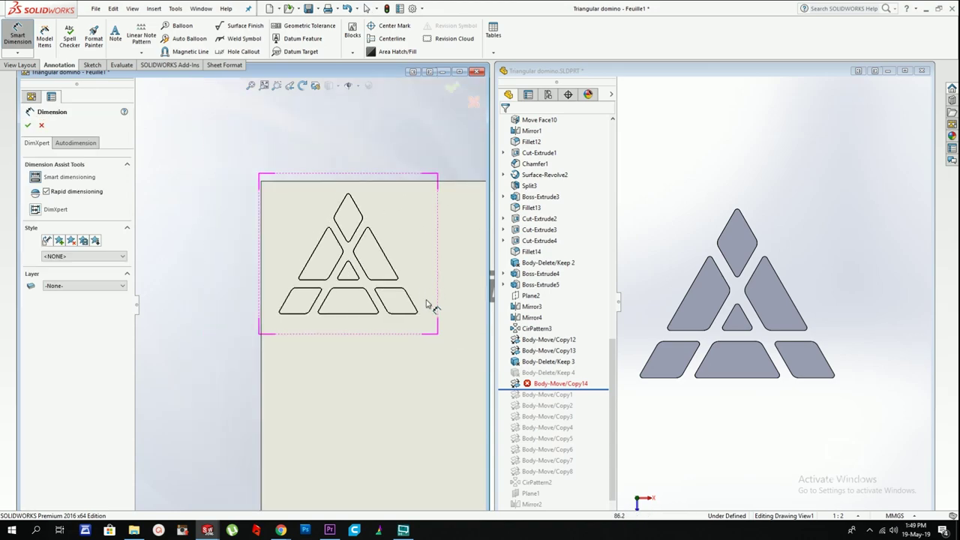
scroll(434, 299, "down", 2)
left_click(337, 300)
left_click(379, 292)
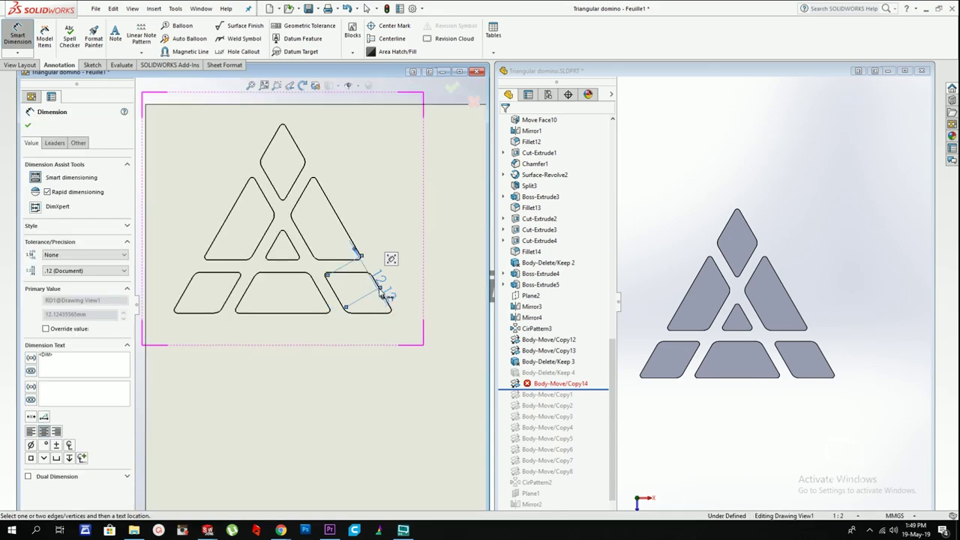
key("ctrl+z")
left_click(381, 292)
left_click(335, 295)
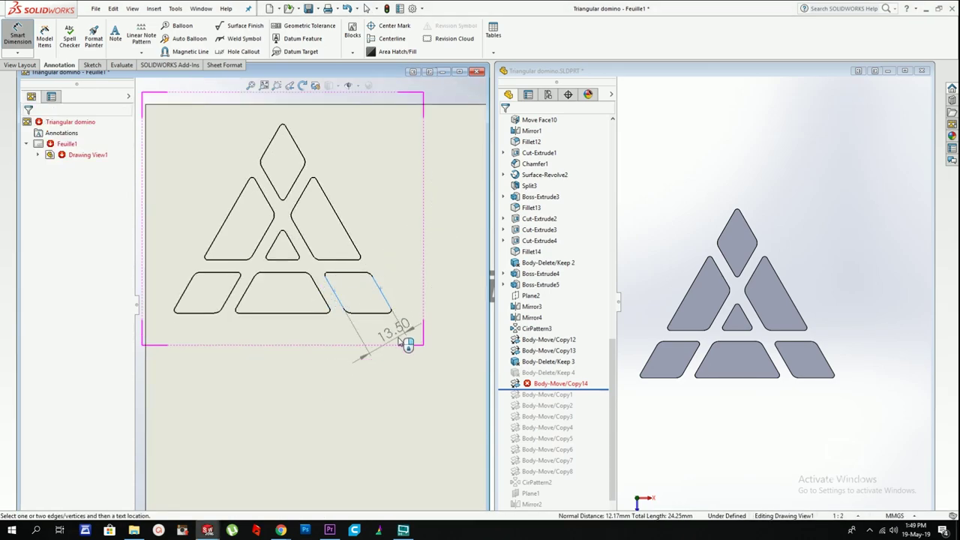
left_click(401, 375)
key("Escape")
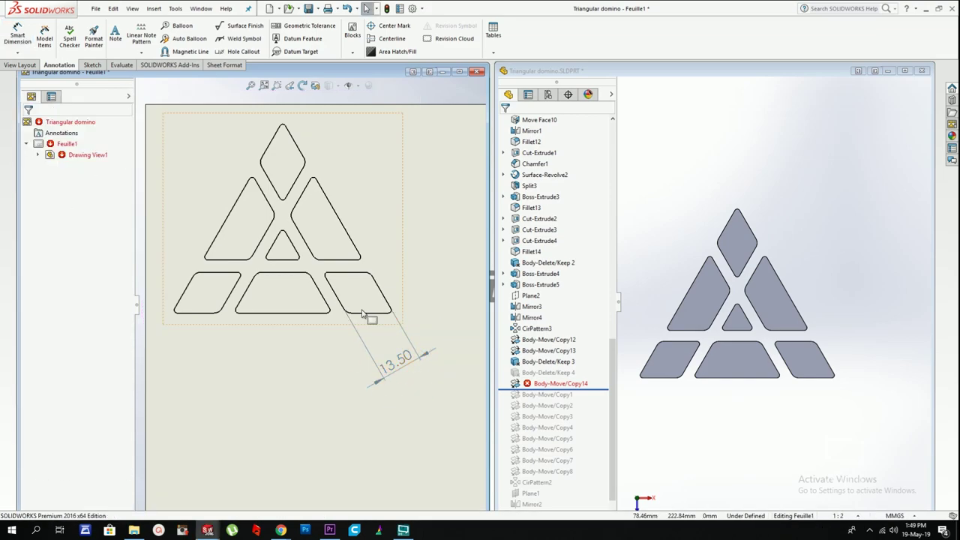
Step: Save the drawing of the top plates in DXF format as Triangular domino 2.DXF
scroll(414, 394, "up", 4)
scroll(420, 405, "up", 5)
scroll(367, 386, "down", 3)
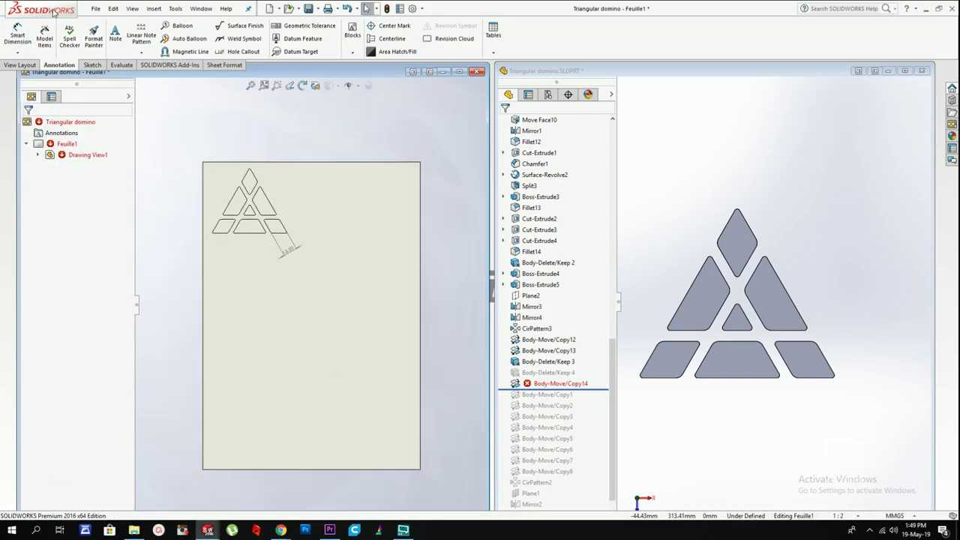
left_click(95, 10)
left_click(117, 89)
left_click(408, 359)
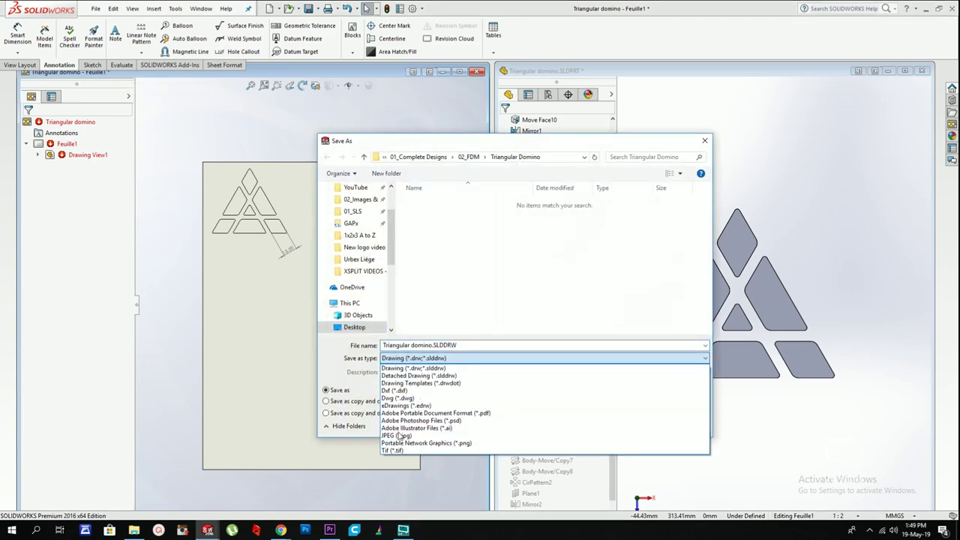
left_click(411, 391)
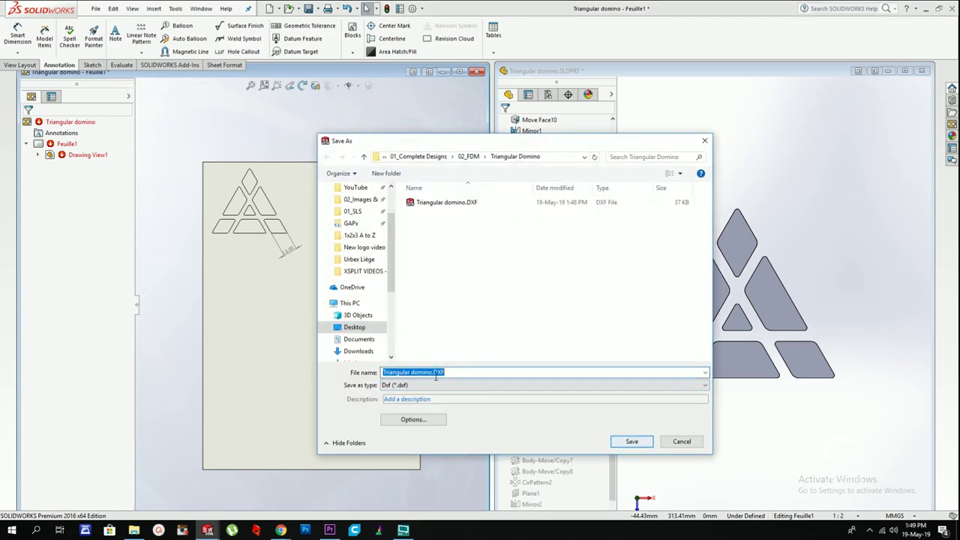
left_click(433, 372)
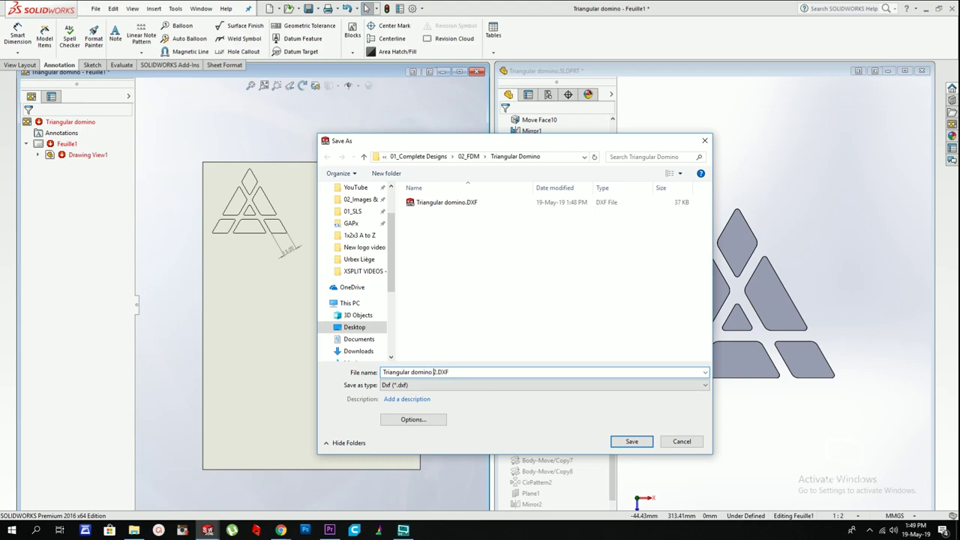
key("Return")
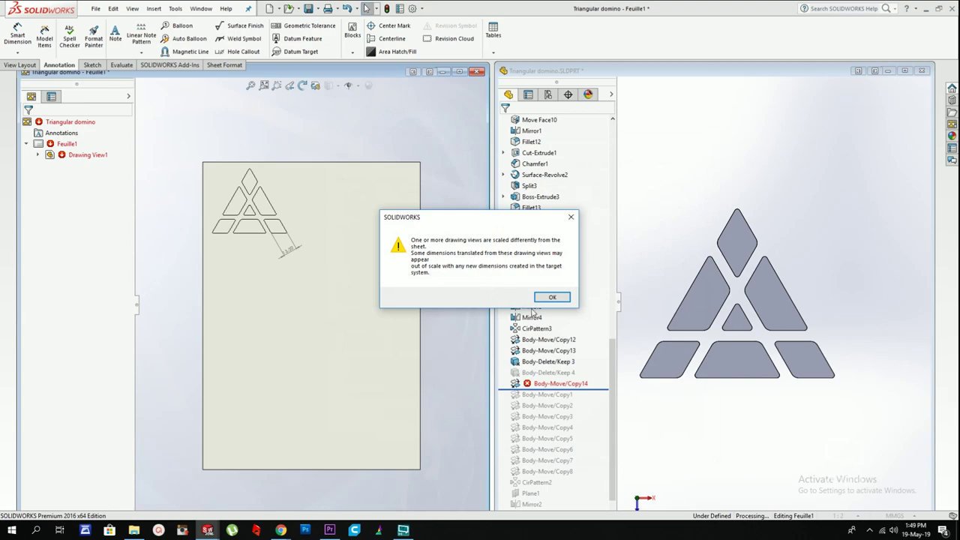
left_click(550, 298)
Step: Close the drawing without saving the modified documents, and close the Triangular domino part
left_click(477, 72)
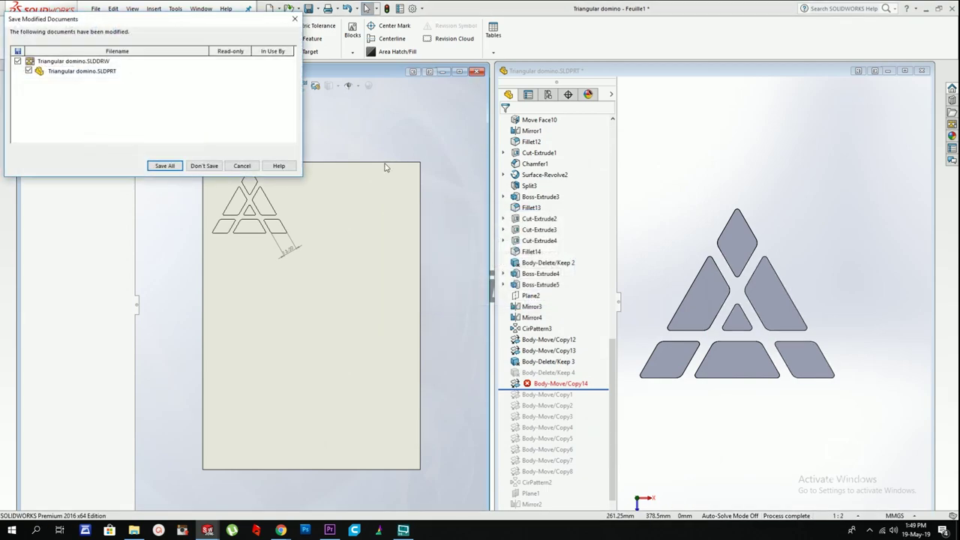
left_click(208, 164)
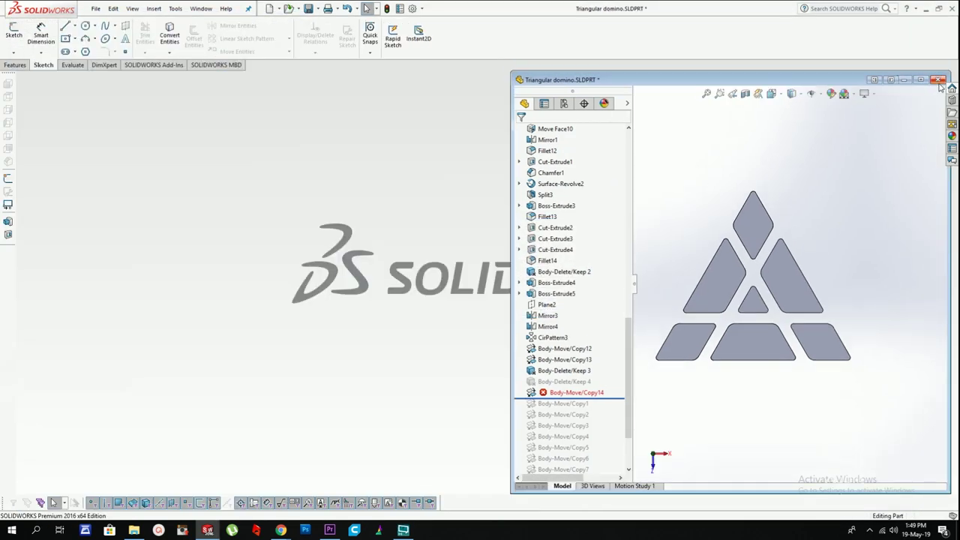
left_click(938, 80)
left_click(460, 276)
left_click(461, 274)
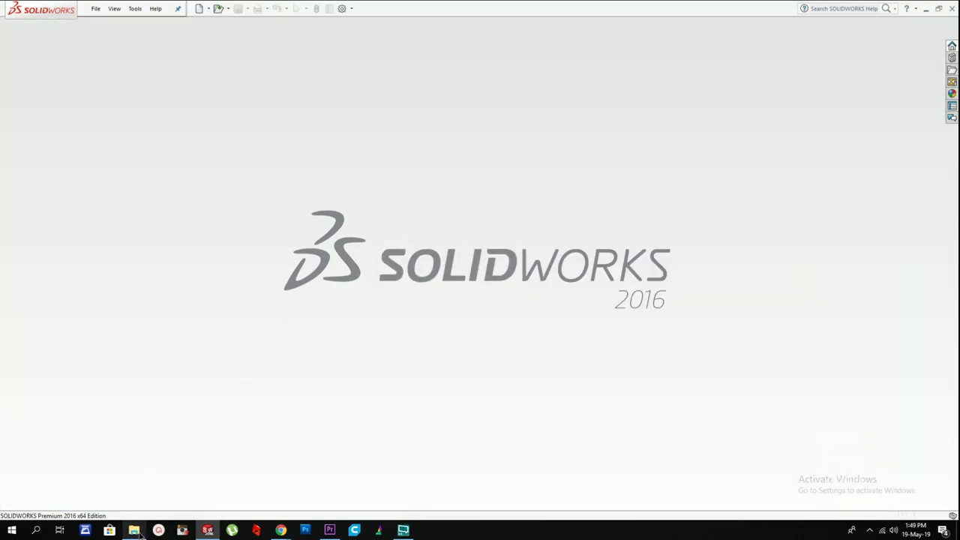
Step: Switch to File Explorer and open the Triangular Domino folder under 01_Complete Designs, 02_FDM
left_click(137, 531)
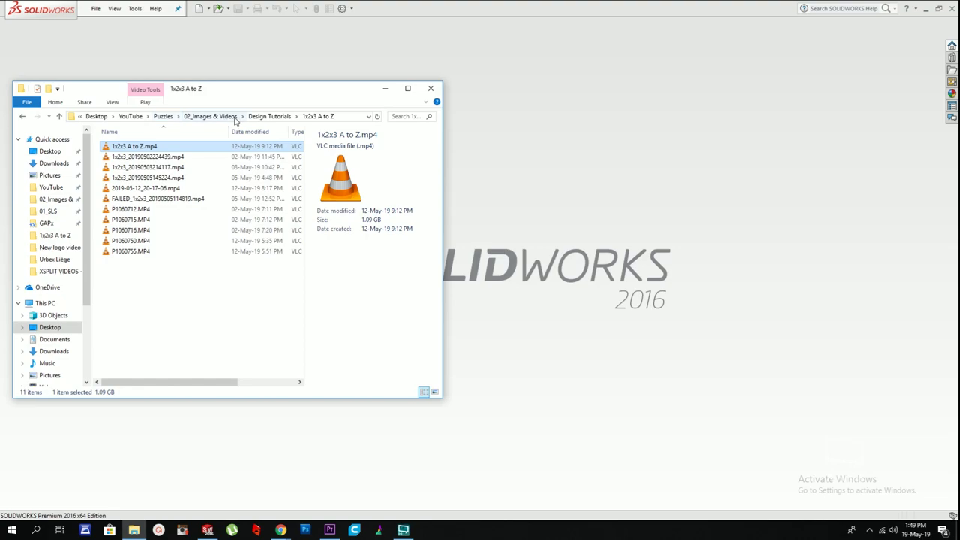
left_click(268, 117)
left_click(202, 117)
double_click(138, 148)
double_click(138, 148)
double_click(133, 148)
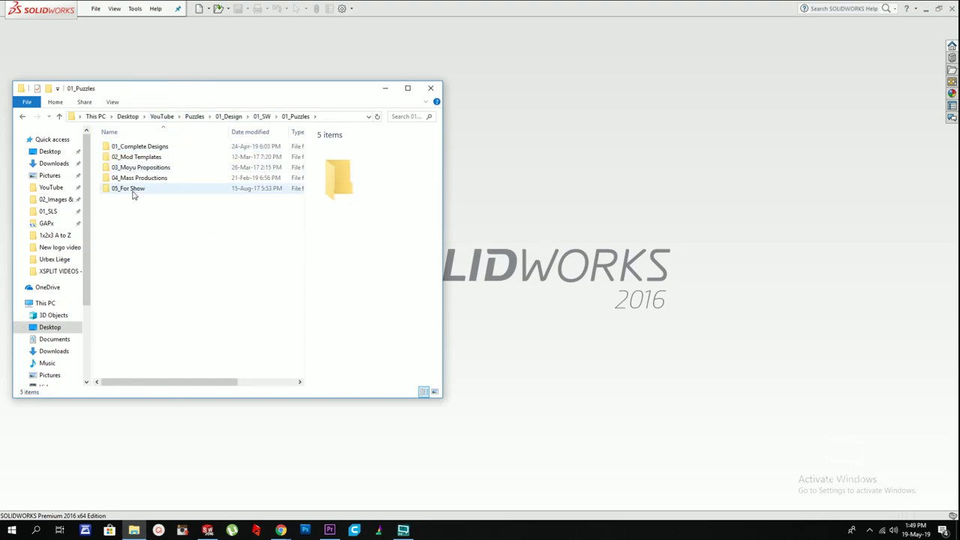
double_click(148, 147)
double_click(114, 156)
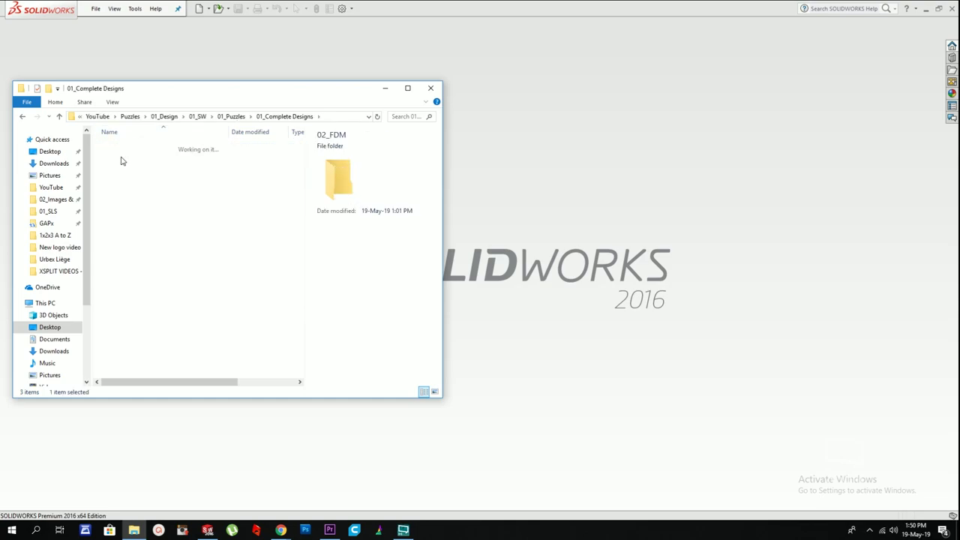
left_click(125, 294)
double_click(125, 294)
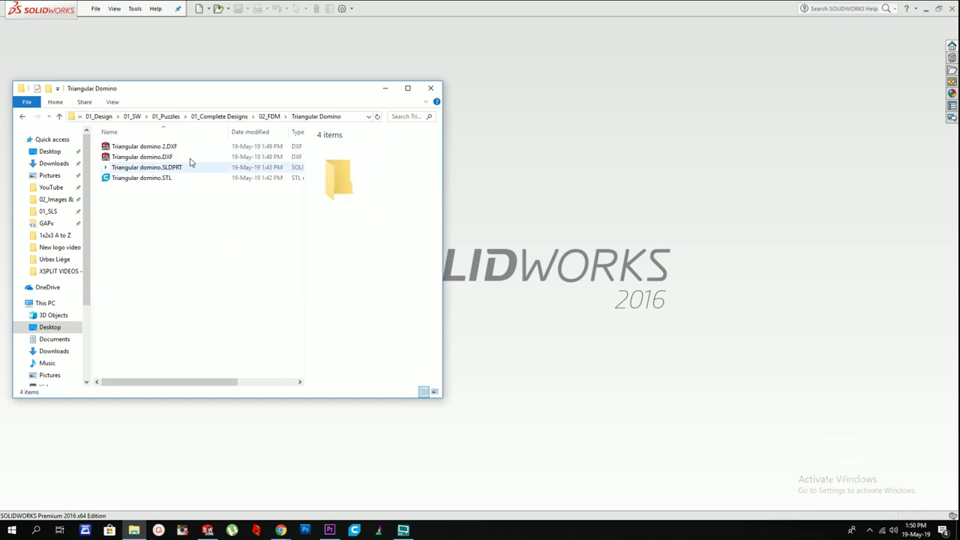
Step: Review the DXF, part and STL files stored in the Triangular Domino folder
left_click_drag(176, 217, 108, 107)
left_click(160, 156)
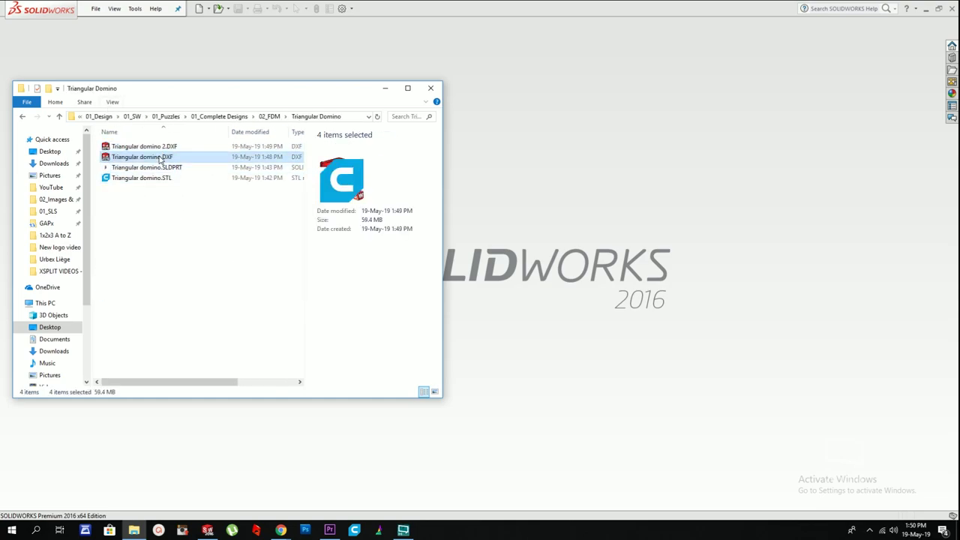
left_click(163, 147)
left_click(165, 158)
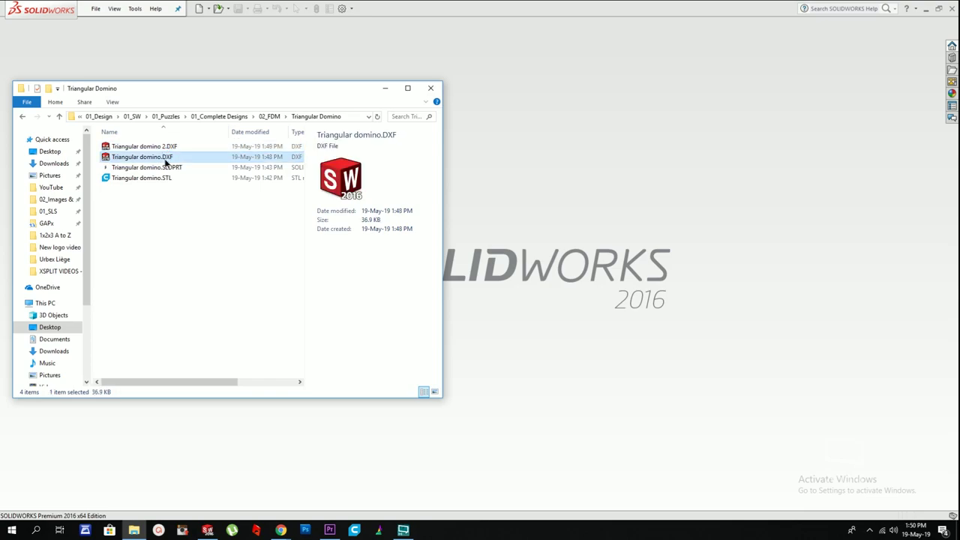
left_click(159, 177)
left_click(178, 184)
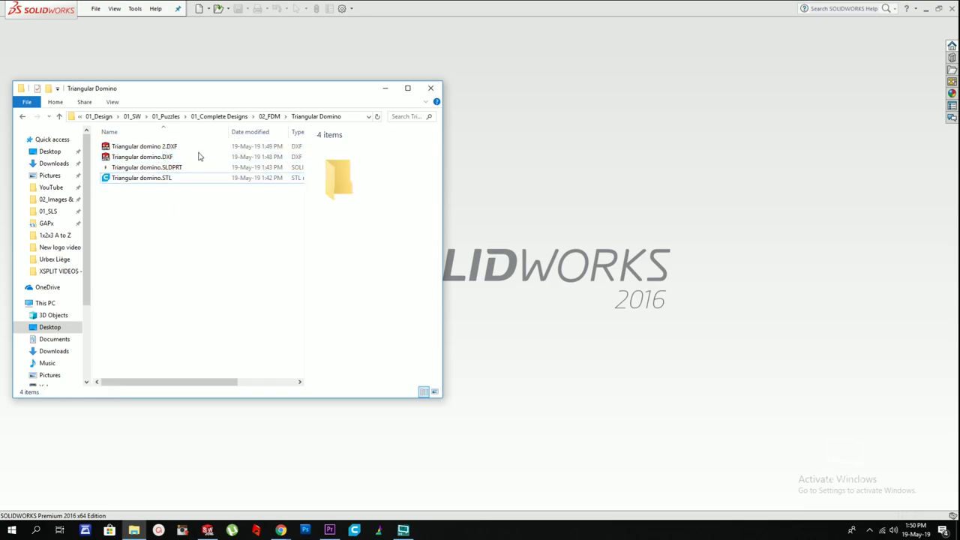
Step: Launch Ultimaker Cura and load Triangular domino.STL from the folder onto the build plate
left_click_drag(262, 90, 291, 60)
left_click(363, 534)
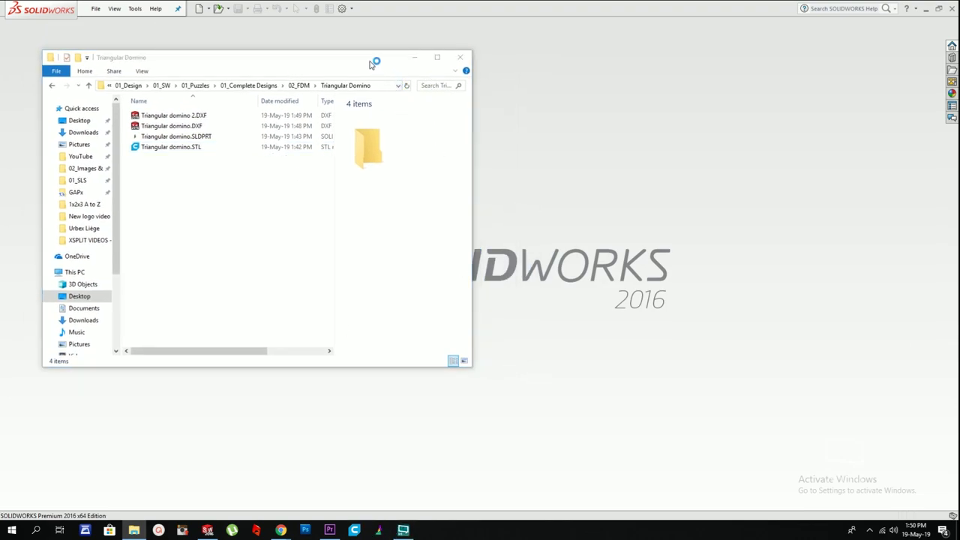
left_click(177, 152)
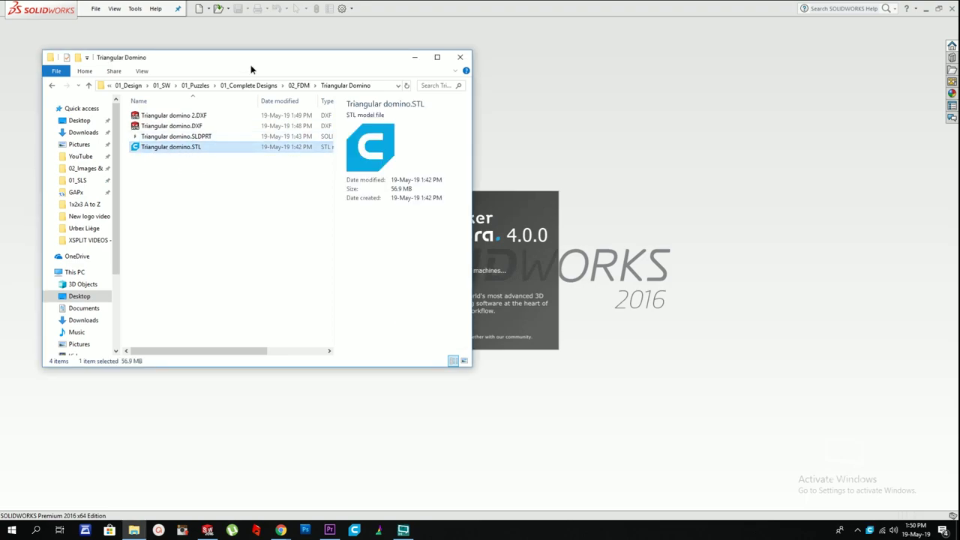
left_click_drag(233, 49, 197, 22)
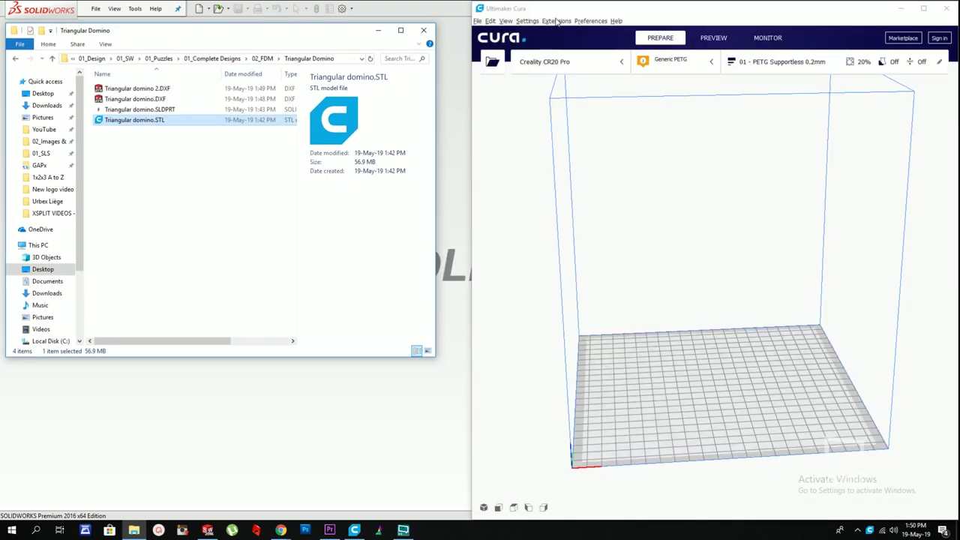
left_click_drag(710, 334, 710, 333)
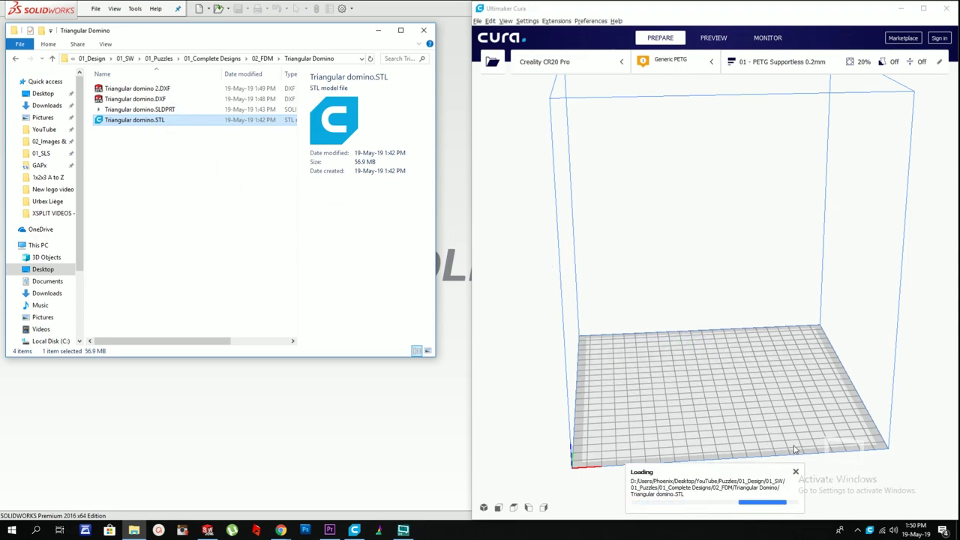
Step: Rotate the loaded model 90° about its X axis so all pieces lie flat on the build plate
scroll(754, 413, "down", 2)
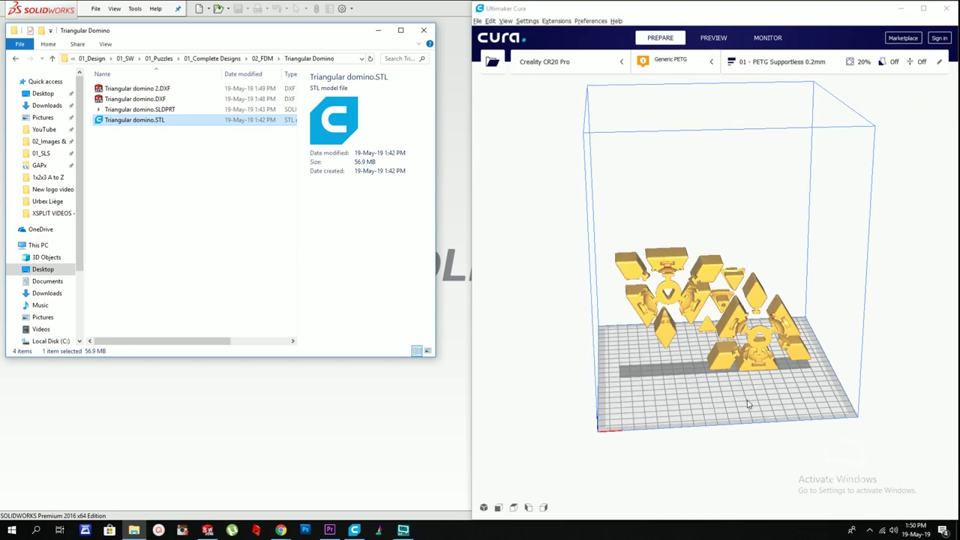
scroll(727, 363, "up", 4)
left_click(693, 336)
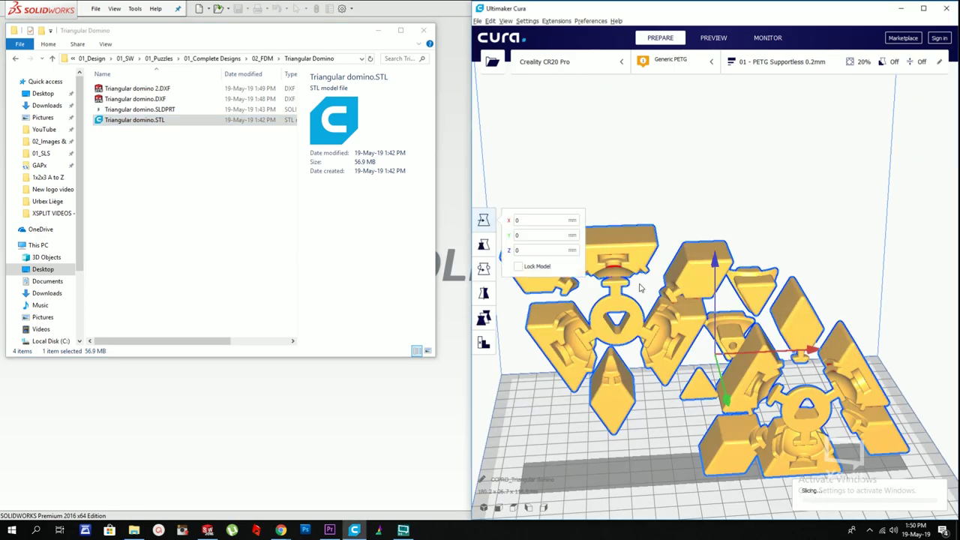
left_click(484, 271)
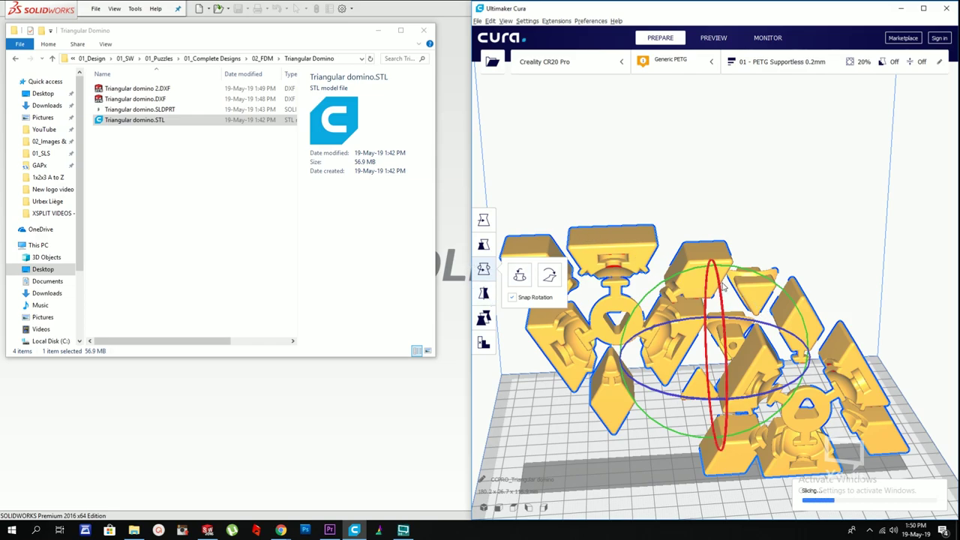
left_click_drag(724, 287, 724, 415)
right_click_drag(701, 293, 659, 295)
left_click(717, 249)
right_click_drag(661, 232, 592, 109)
right_click_drag(831, 259, 814, 214)
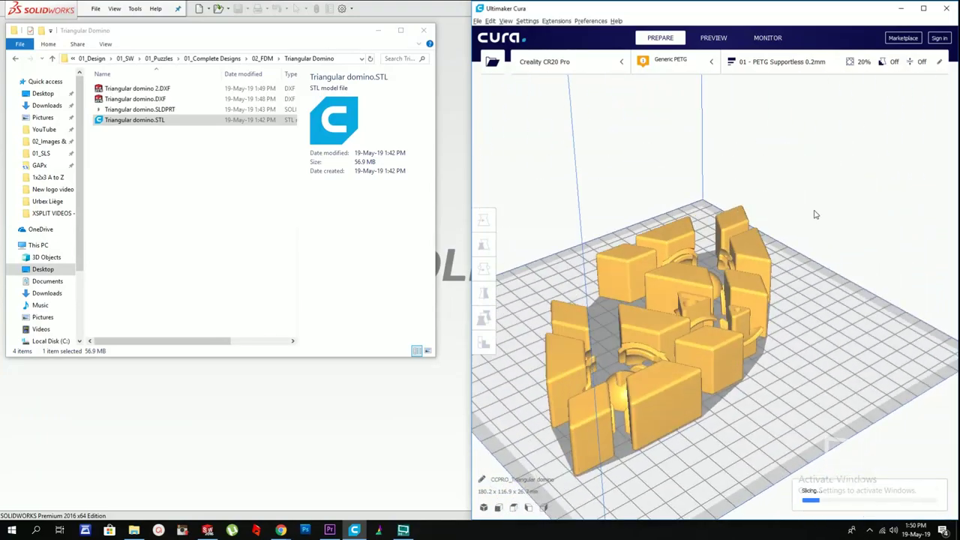
Step: Apply the 00 - PETG print profile in the print settings
left_click(784, 63)
left_click(797, 112)
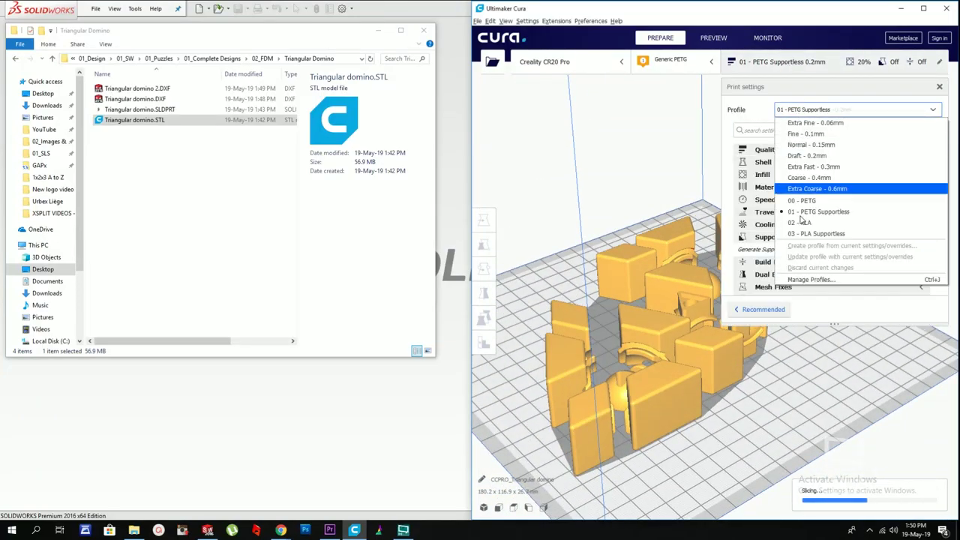
left_click(807, 203)
Step: Try support overhang angles of 60°, 50° and 40°, checking the marked overhangs on the inner curved parts
scroll(808, 205, "down", 1)
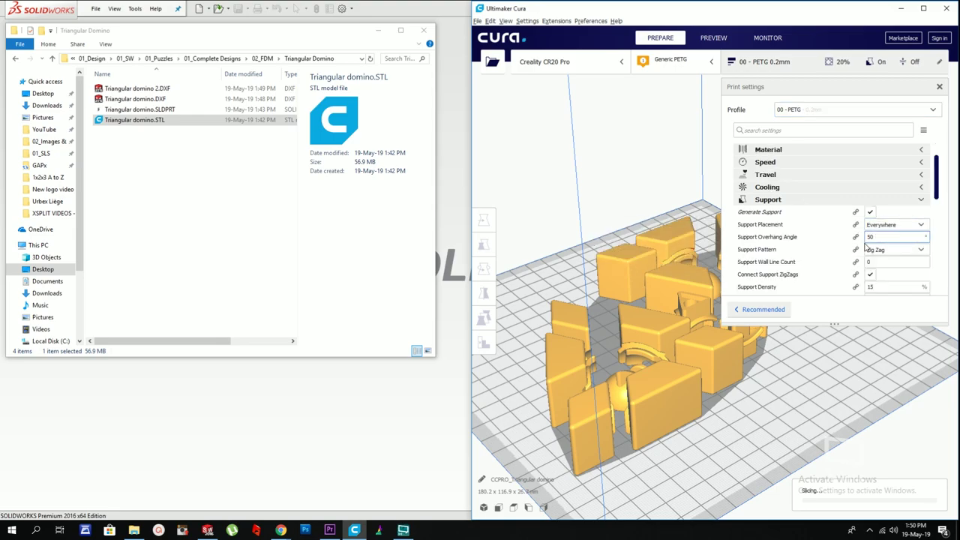
left_click_drag(879, 237, 850, 242)
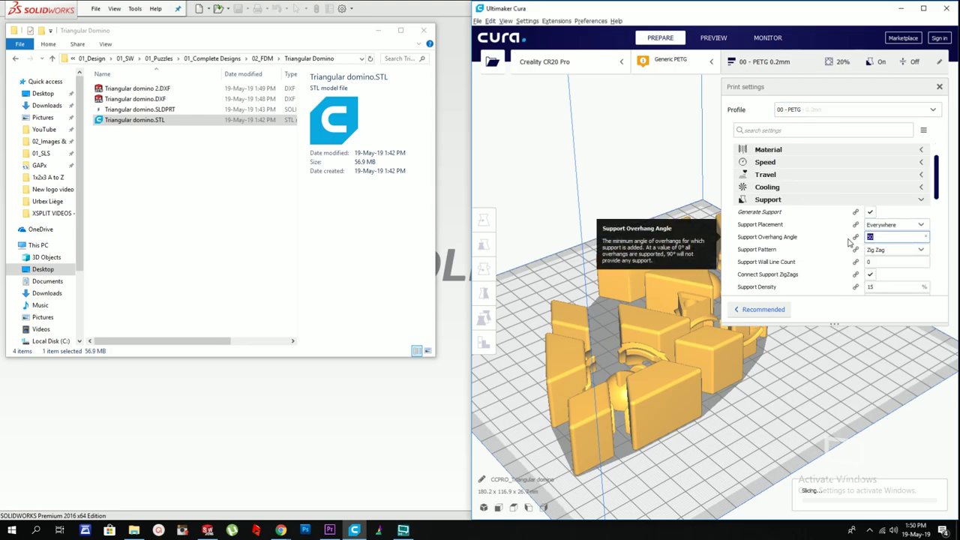
type("60")
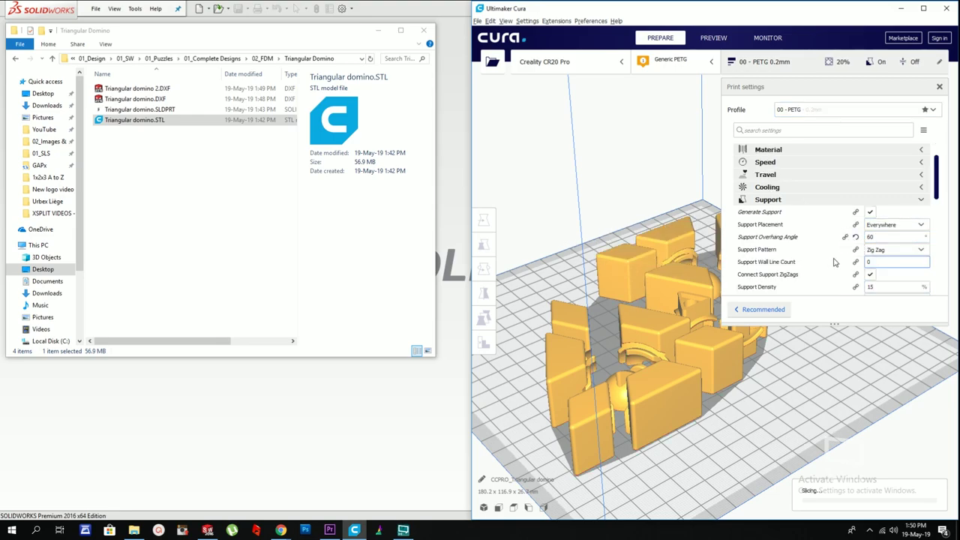
left_click_drag(879, 237, 829, 238)
type("50")
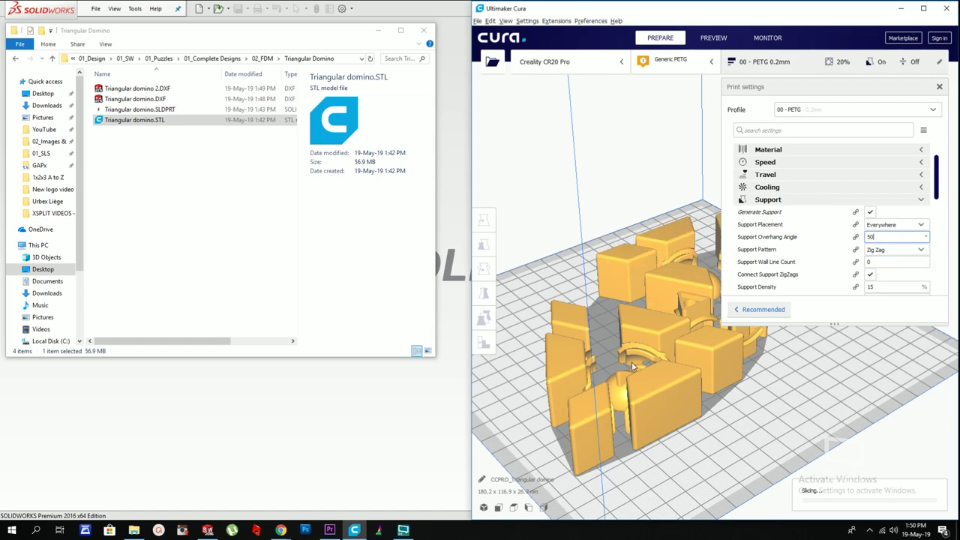
key("BackSpace")
key("BackSpace")
type("40")
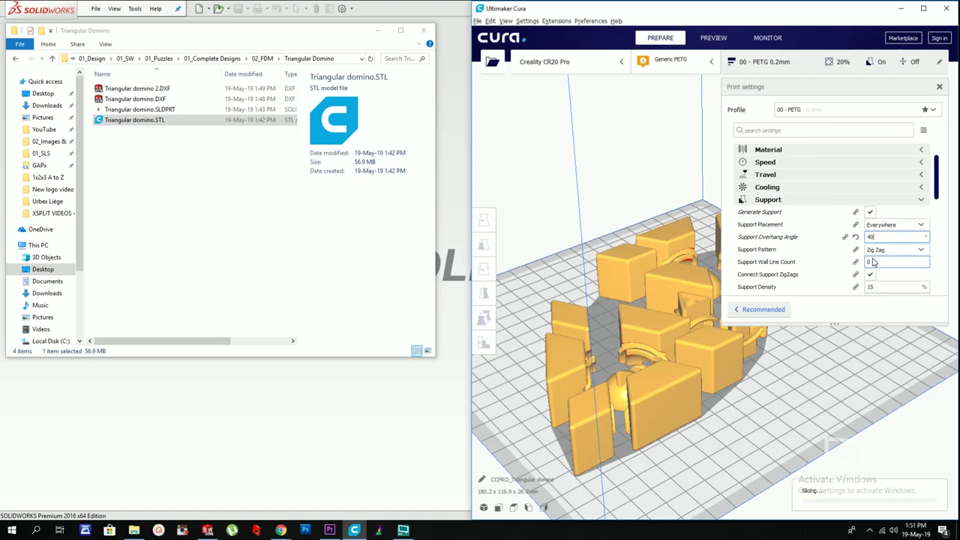
scroll(679, 276, "up", 5)
right_click_drag(679, 262, 596, 268)
right_click_drag(607, 318, 597, 296)
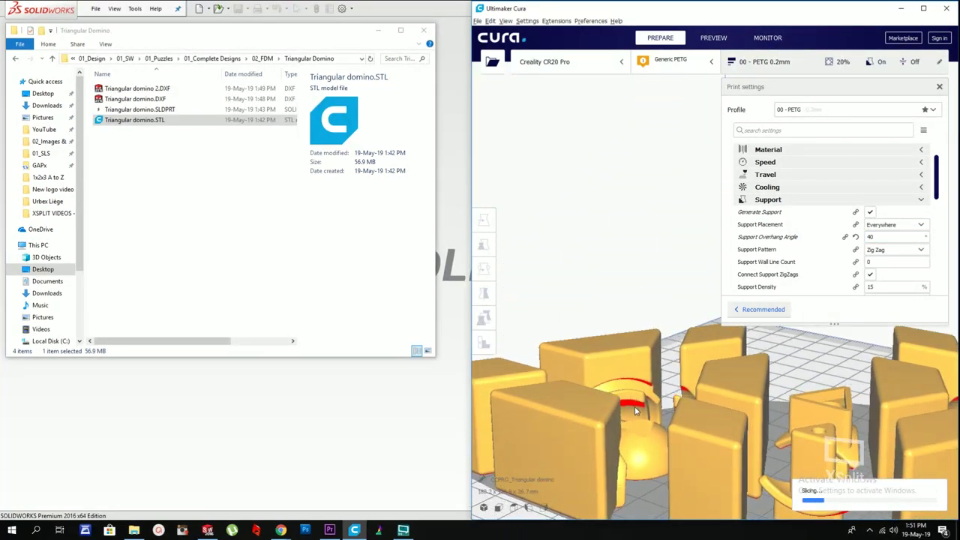
Step: Try support overhang angles of 50°, 60° and 65°, checking the overhangs between the puzzle pieces each time
left_click_drag(879, 238, 830, 240)
type("50")
left_click(655, 324)
right_click_drag(654, 324, 630, 287)
right_click_drag(714, 343, 723, 366)
type("60")
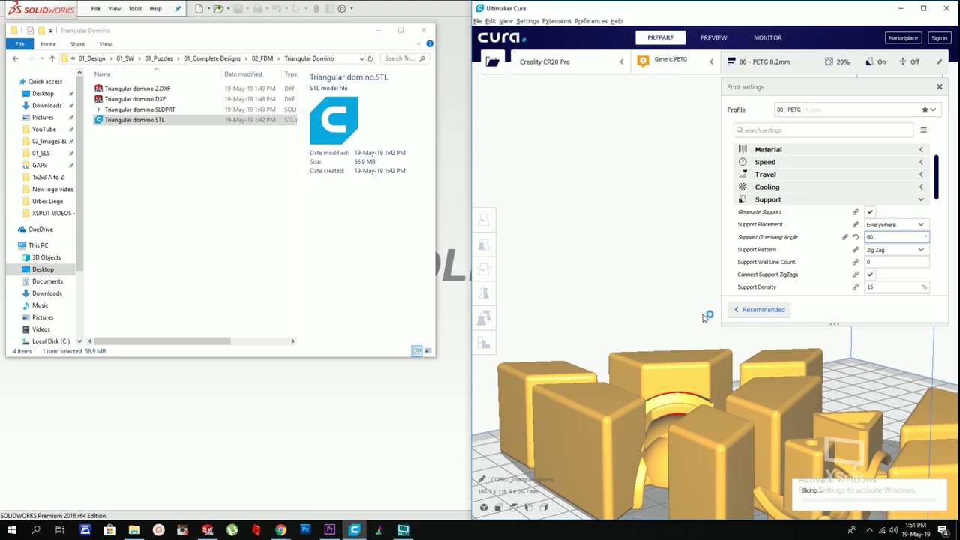
right_click_drag(698, 305, 829, 298)
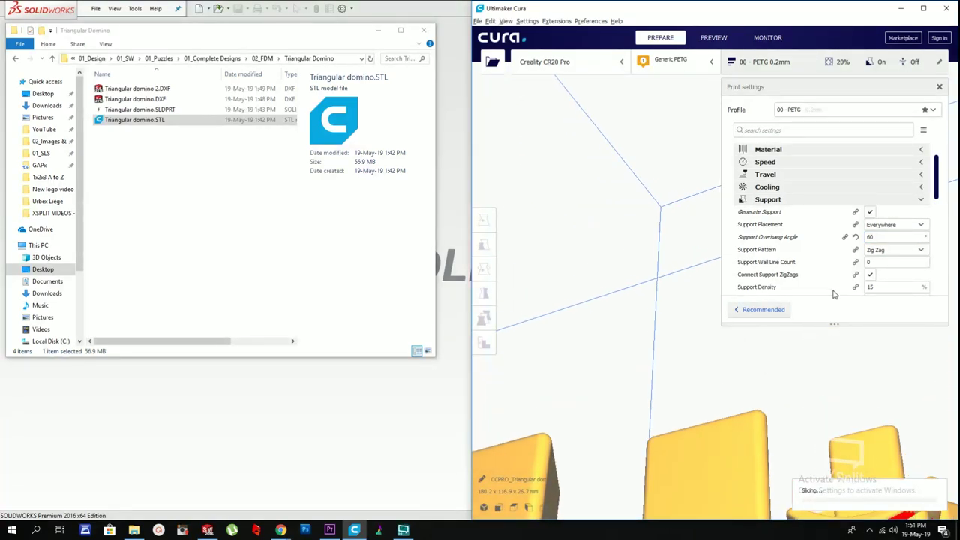
left_click_drag(876, 241, 822, 243)
type("65")
mouse_move(643, 375)
right_mouse_down()
mouse_move(615, 453)
mouse_move(617, 380)
mouse_move(649, 404)
mouse_move(621, 366)
mouse_move(631, 372)
right_mouse_up()
mouse_move(645, 414)
right_mouse_down()
mouse_move(718, 440)
mouse_move(654, 430)
mouse_move(635, 400)
mouse_move(652, 397)
right_mouse_up()
middle_click_drag(652, 397, 641, 437)
right_click_drag(641, 439, 667, 458)
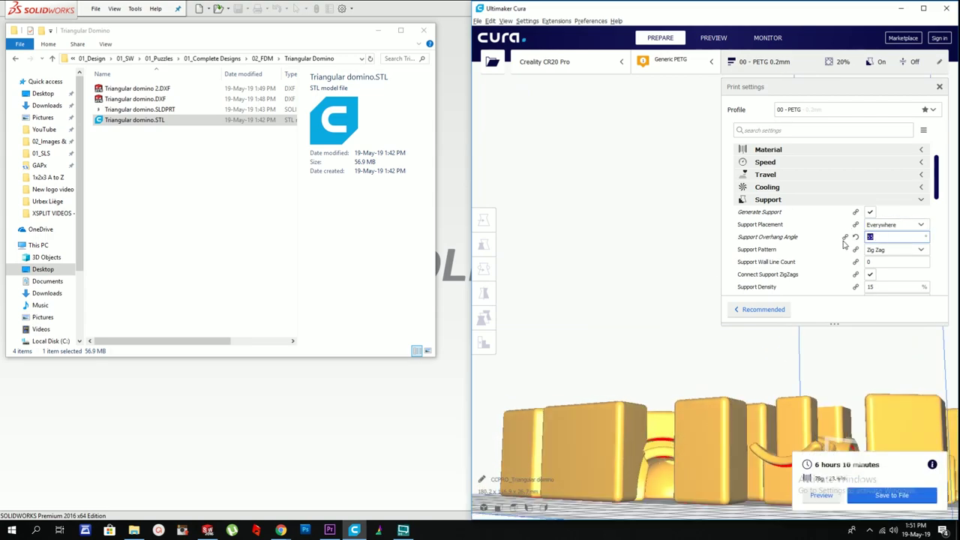
Step: Raise the support overhang angle to 70° and finally to 75°
type("70")
left_click_drag(880, 238, 821, 245)
type("75")
Step: Examine the pieces' undersides for the areas marked as overhangs, including the recesses near the internal mechanism
right_click_drag(780, 416, 740, 353)
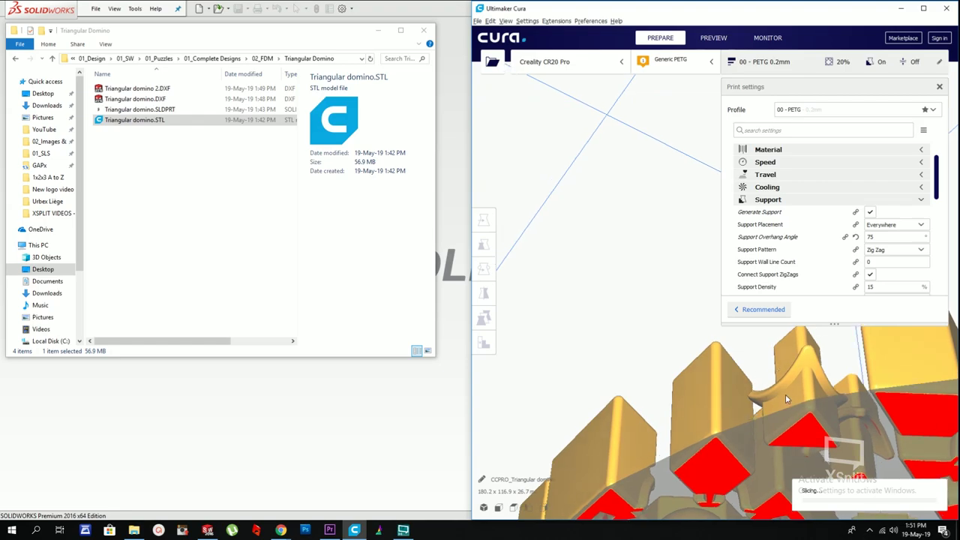
right_click_drag(785, 394, 907, 365)
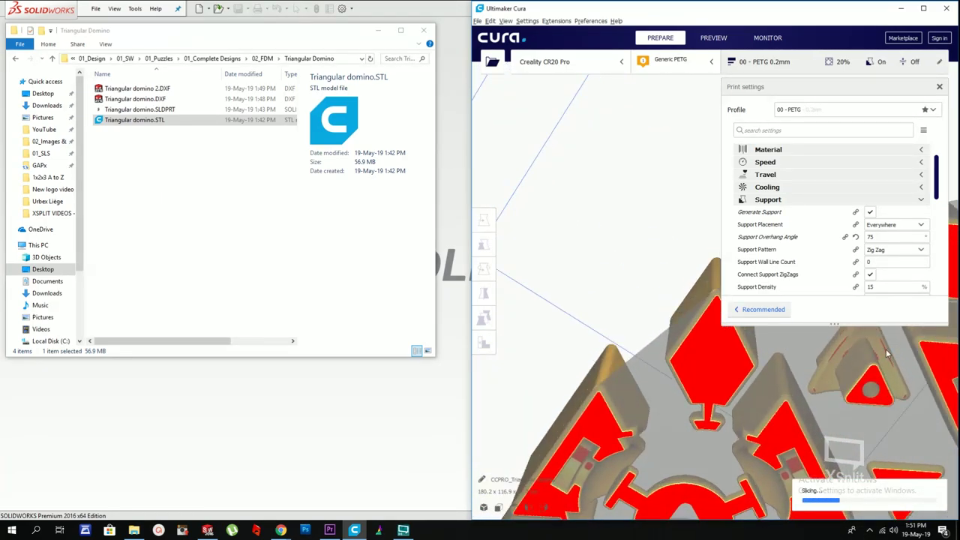
right_click_drag(906, 401, 852, 386)
scroll(845, 390, "up", 3)
scroll(791, 369, "down", 5)
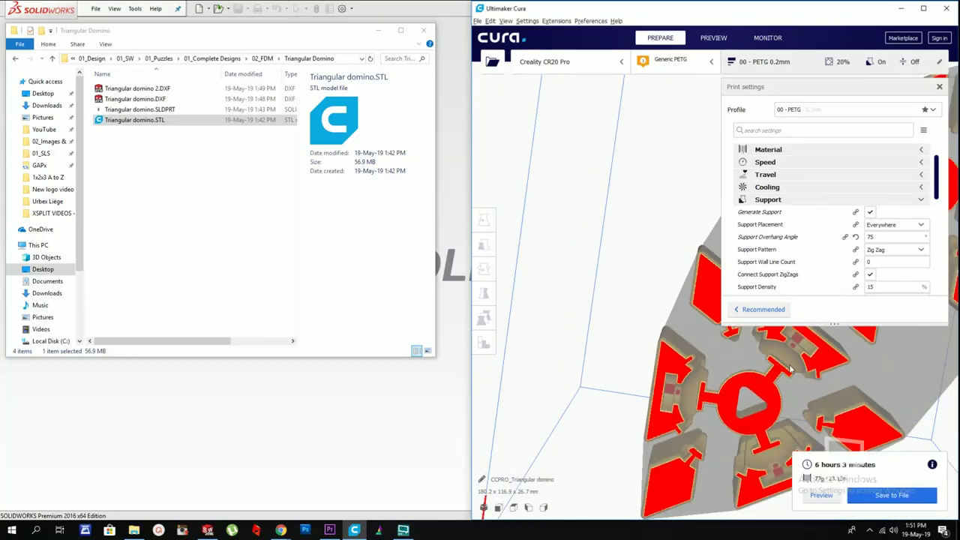
left_click(791, 369)
right_click_drag(790, 369, 600, 400)
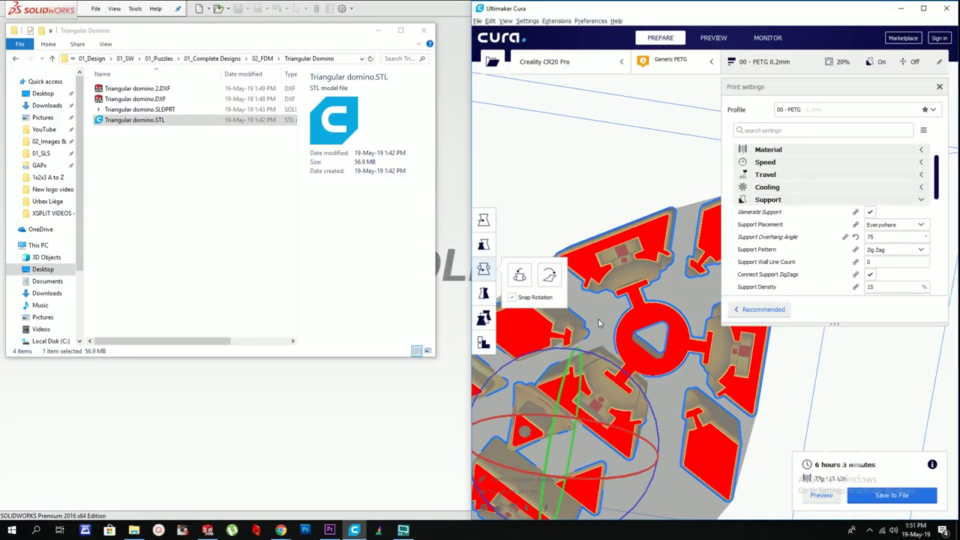
middle_click_drag(578, 344, 619, 283)
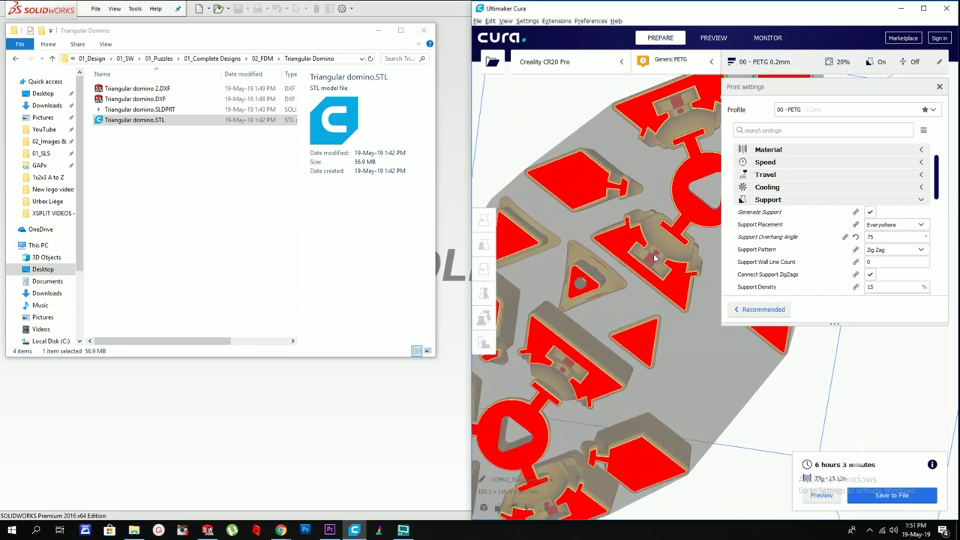
mouse_move(631, 279)
right_mouse_down()
mouse_move(633, 295)
mouse_move(621, 268)
mouse_move(629, 319)
mouse_move(627, 268)
right_mouse_up()
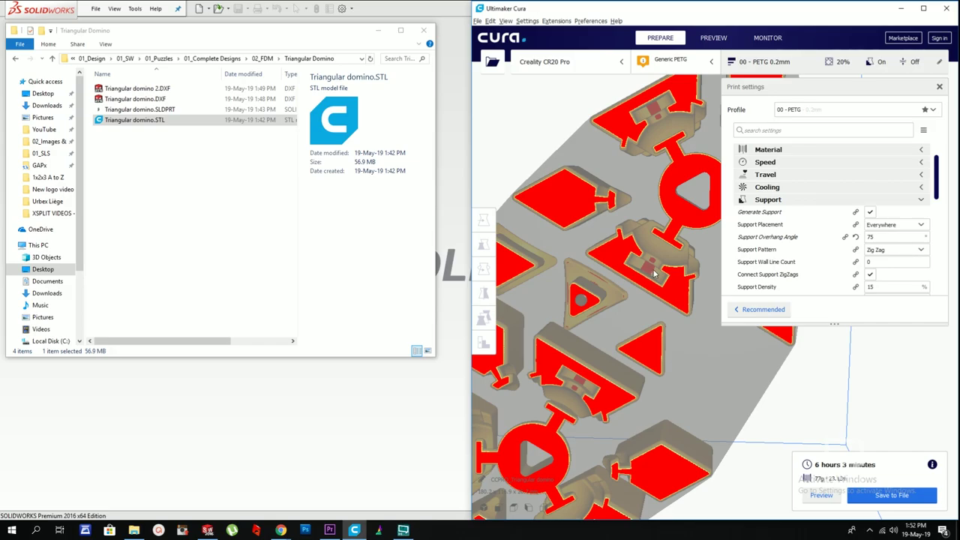
right_click_drag(607, 275, 642, 249)
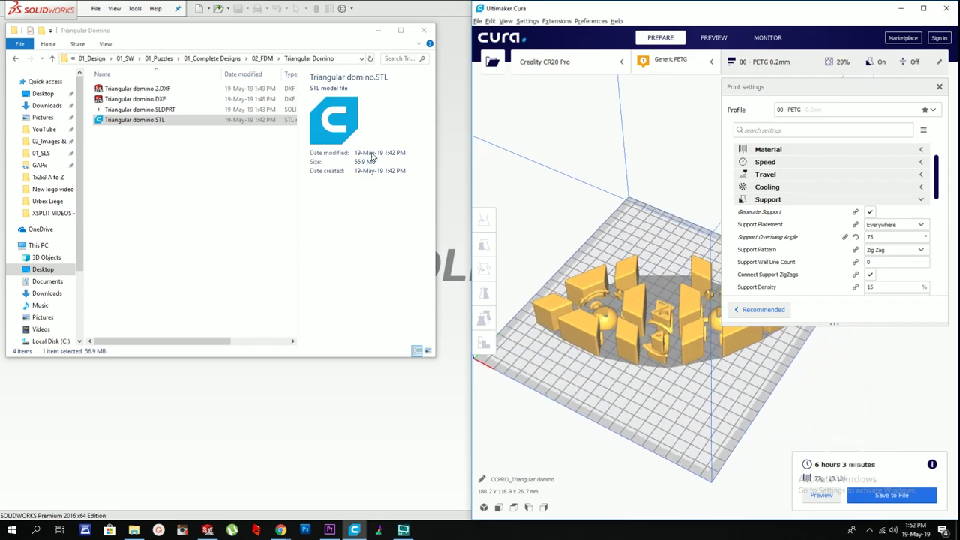
Step: Open Triangular domino.SLDPRT in SOLIDWORKS and roll the feature history forward to the end
double_click(139, 109)
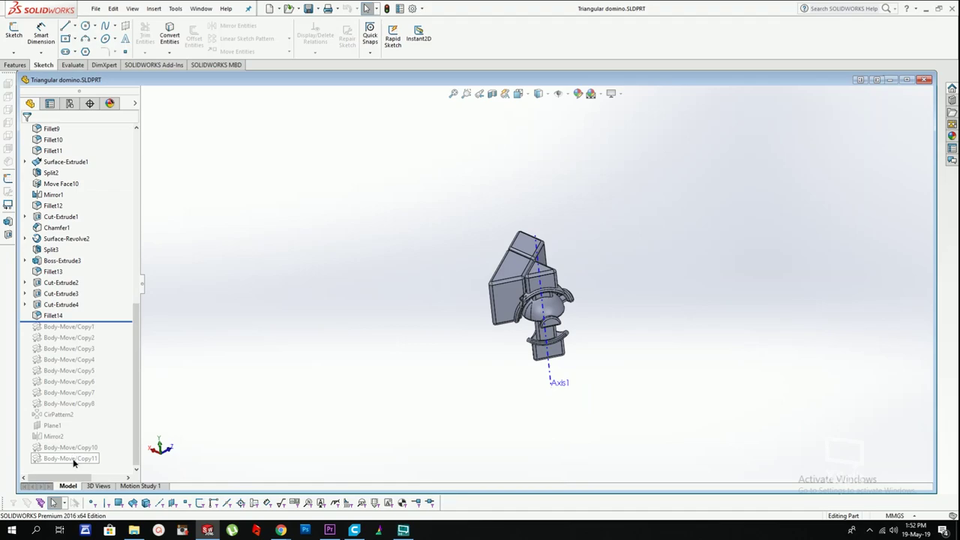
right_click(74, 463)
left_click(93, 369)
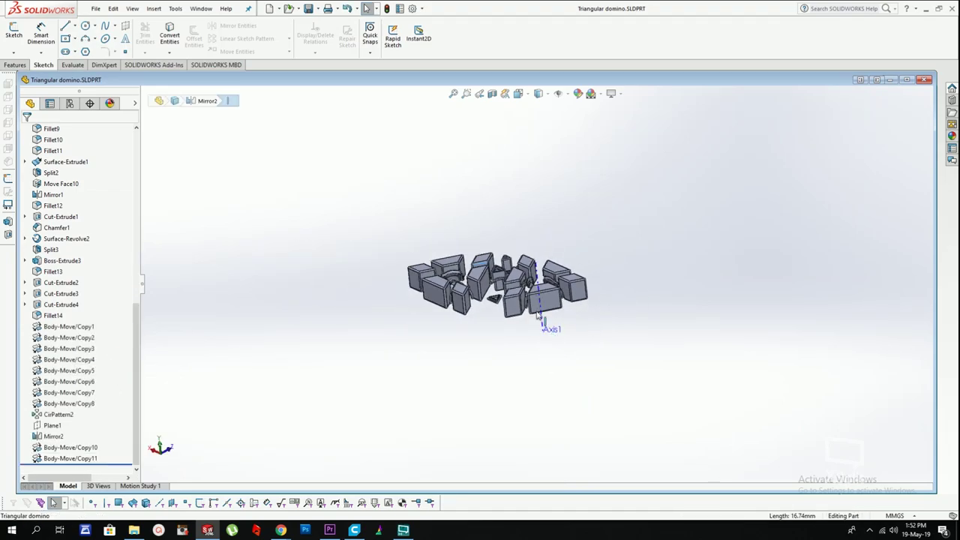
scroll(545, 325, "down", 7)
right_click_drag(576, 302, 603, 345)
middle_click_drag(495, 246, 517, 242)
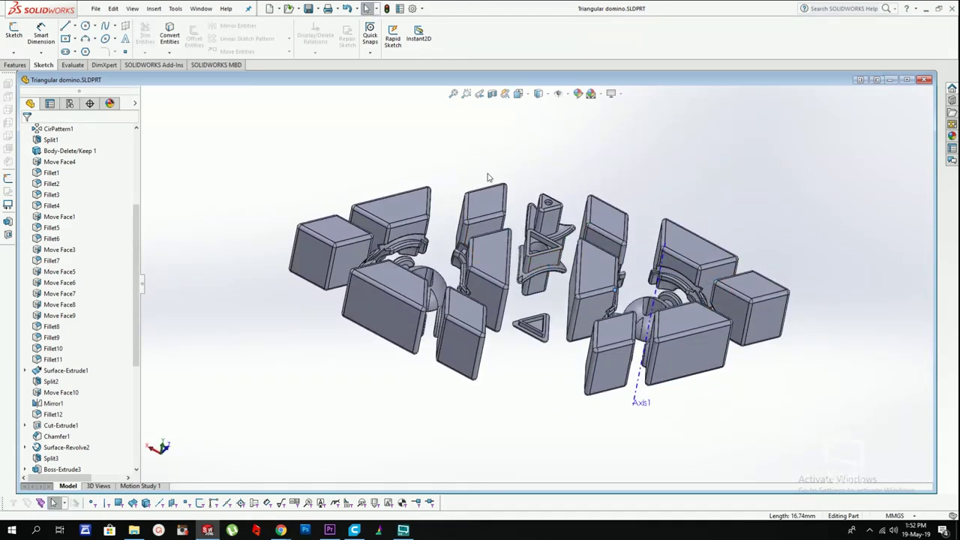
Step: Delete the central body with the triangular opening using Delete/Keep Body, leaving all other puzzle pieces
left_click(154, 9)
mouse_move(195, 49)
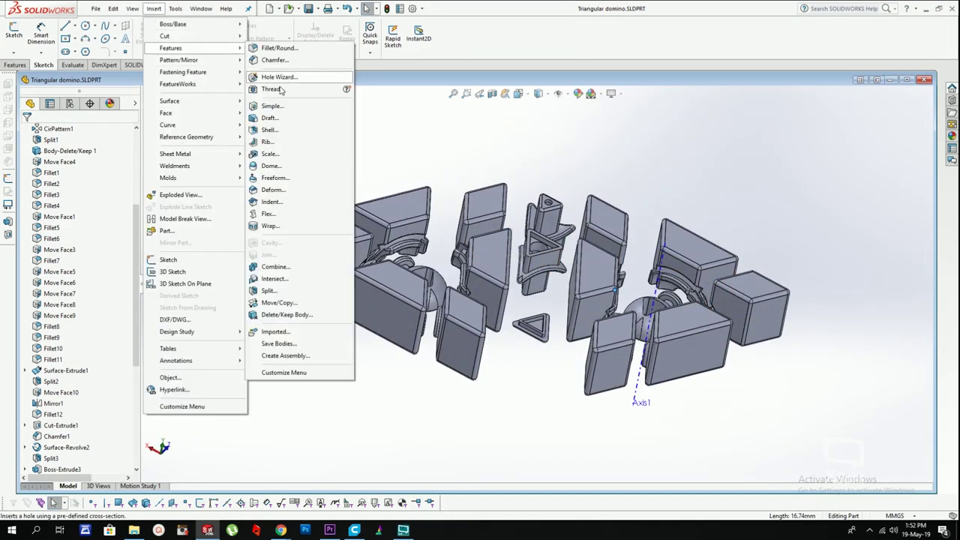
left_click(281, 304)
key("Escape")
left_click(160, 9)
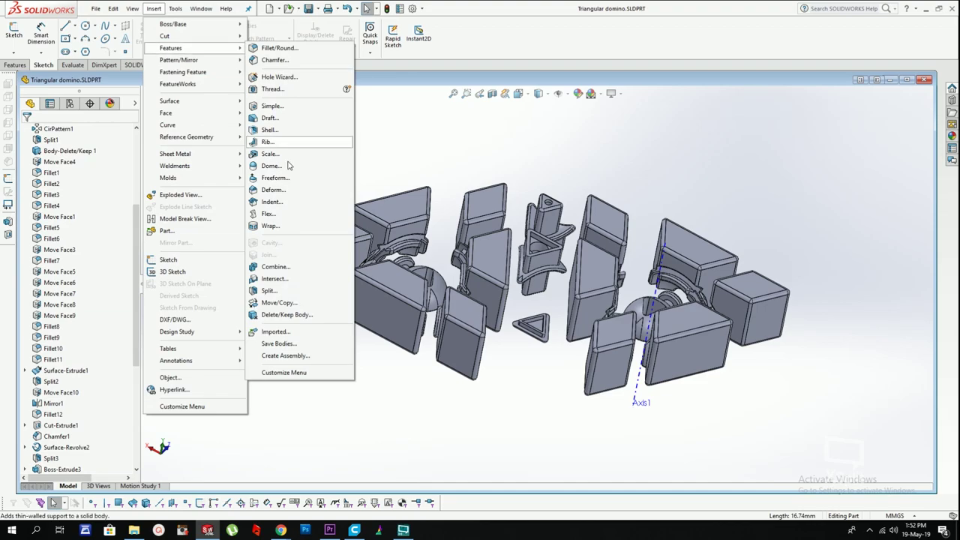
left_click(287, 315)
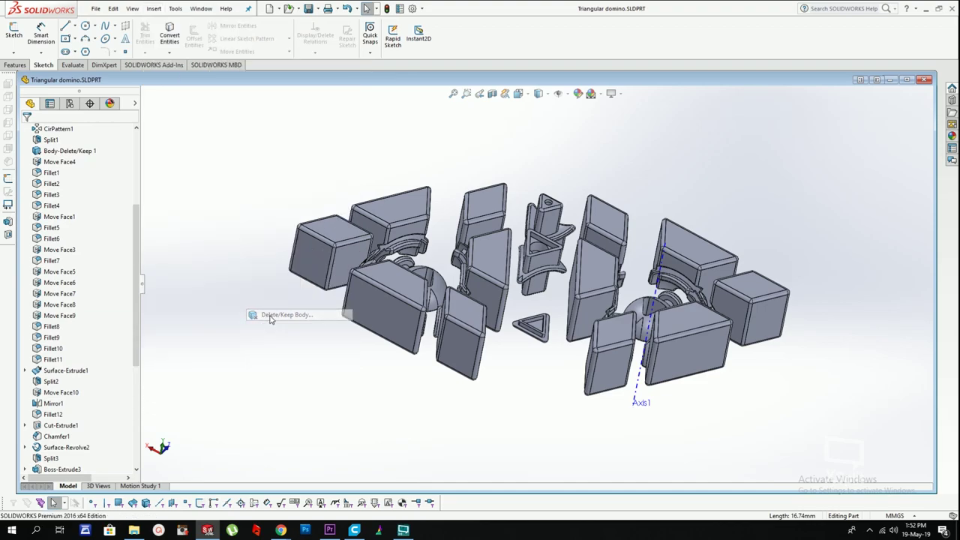
left_click(531, 281)
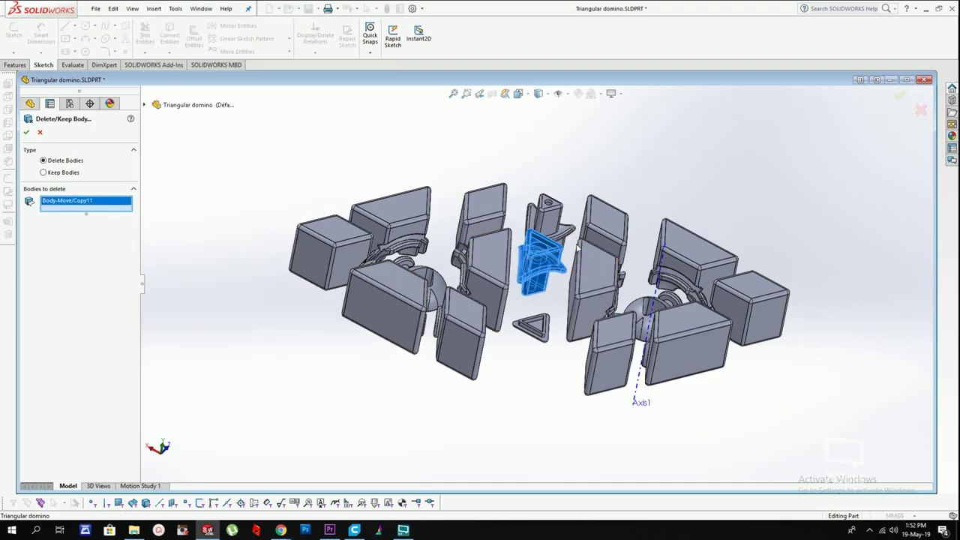
right_click(546, 285)
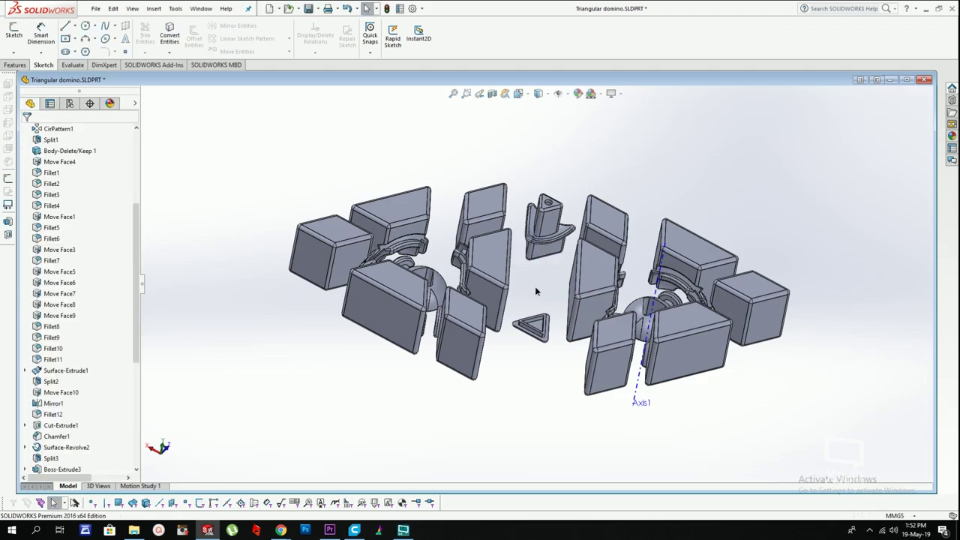
Step: Export the remaining pieces as an STL, overwriting Triangular domino.STL in the Triangular Domino folder
left_click(95, 8)
left_click(112, 120)
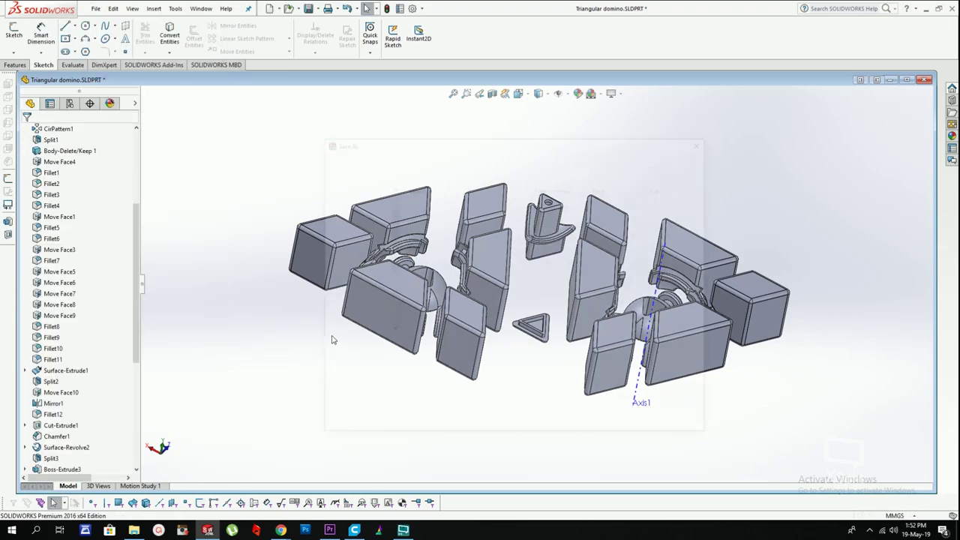
left_click(431, 359)
left_click(403, 244)
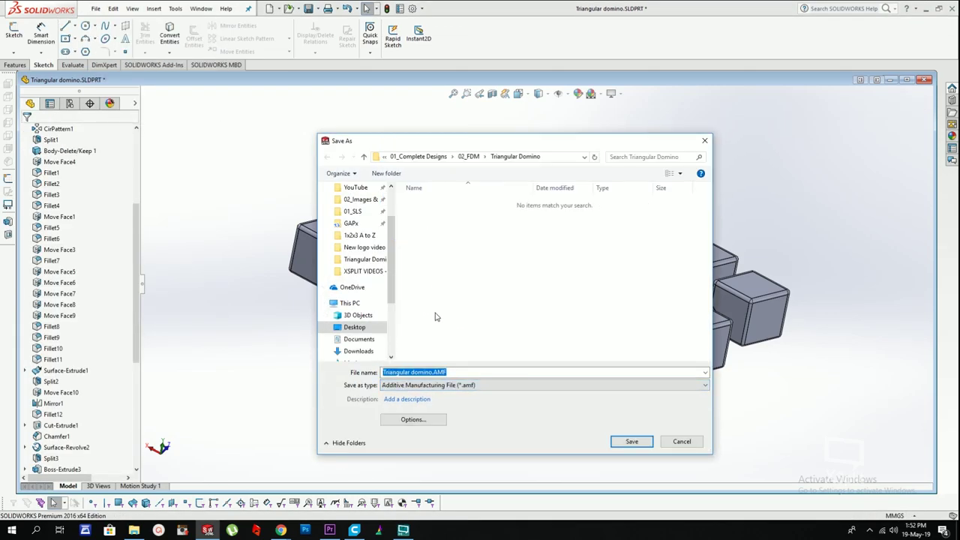
left_click(433, 386)
left_click(404, 256)
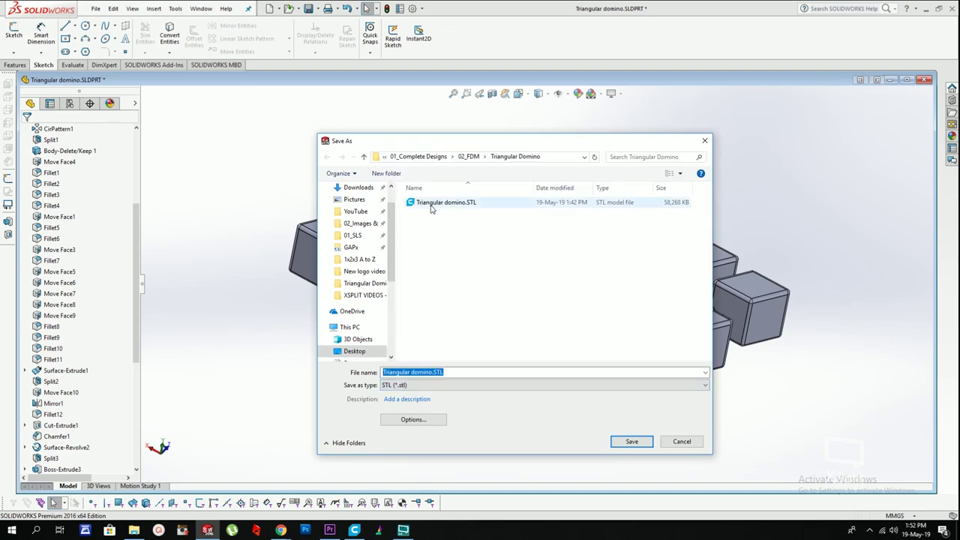
double_click(433, 204)
left_click(501, 265)
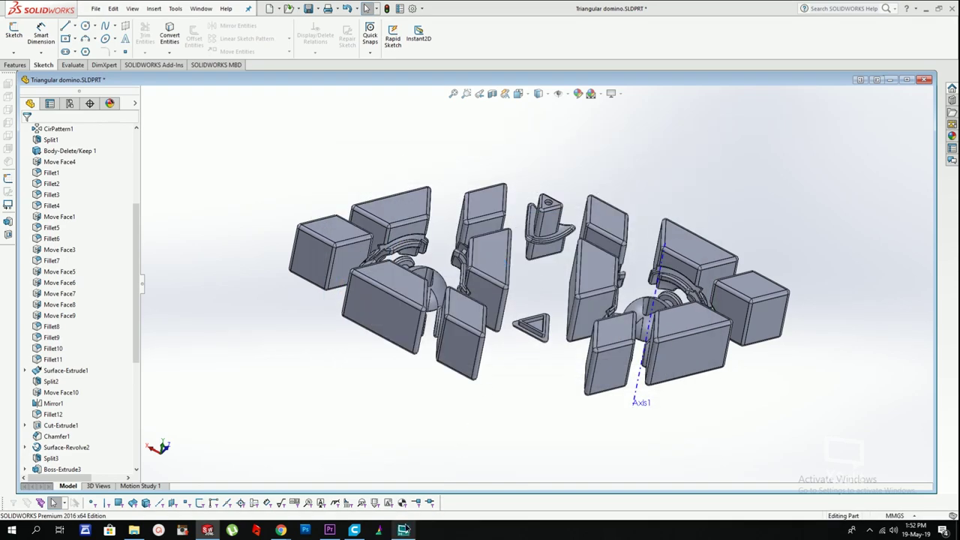
left_click(406, 529)
left_click(404, 529)
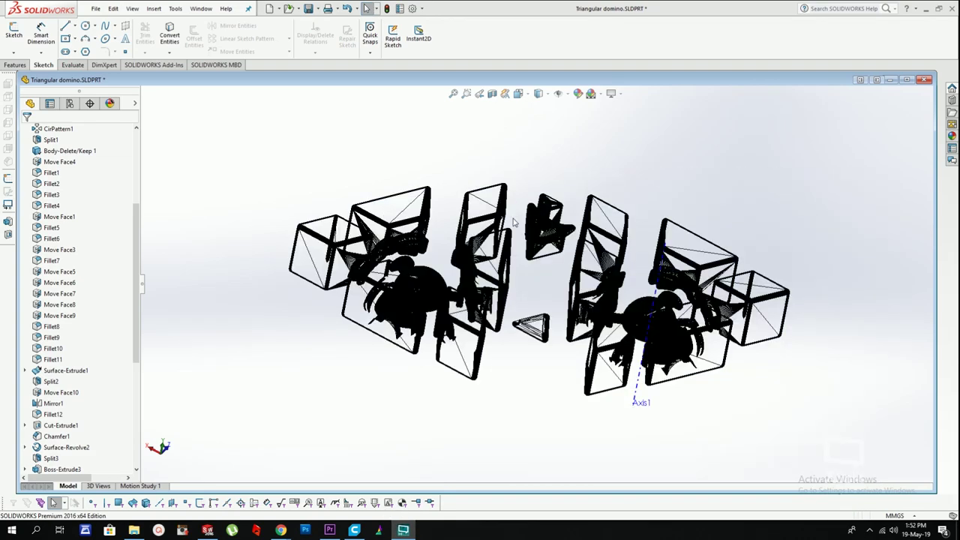
left_click(502, 289)
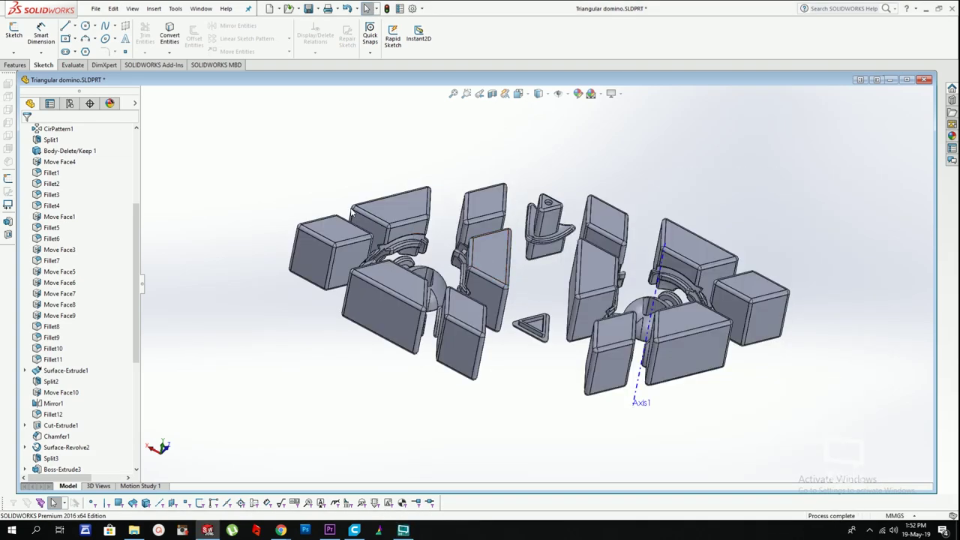
Step: Edit the Body-Delete/Keep 2 feature to use Keep Bodies, so only the central piece is kept
scroll(94, 442, "down", 7)
right_click(74, 458)
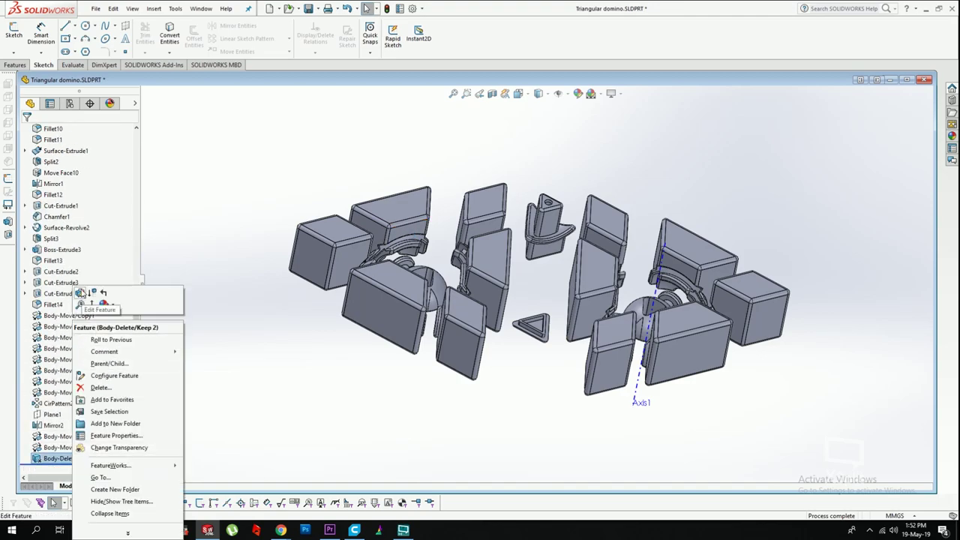
left_click(92, 294)
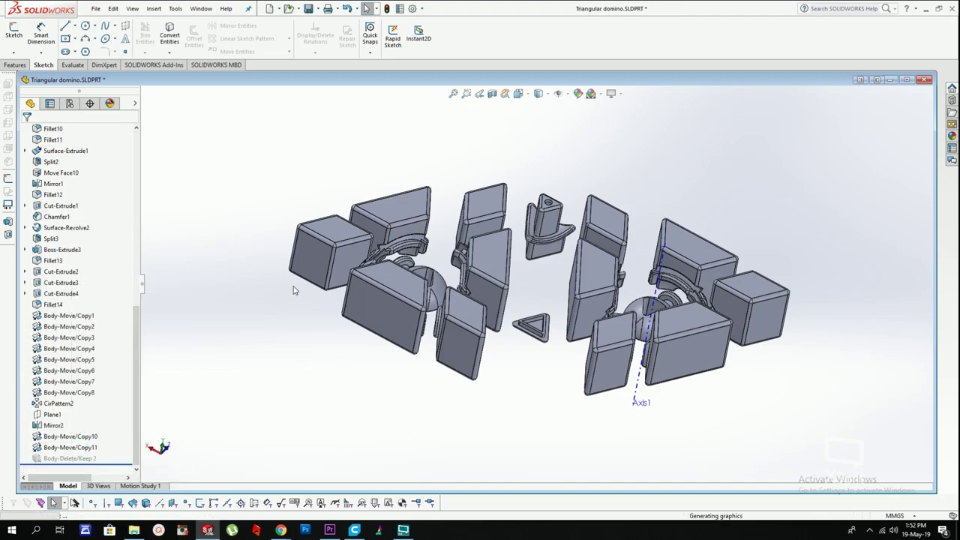
right_click(82, 458)
left_click(103, 293)
right_click(79, 458)
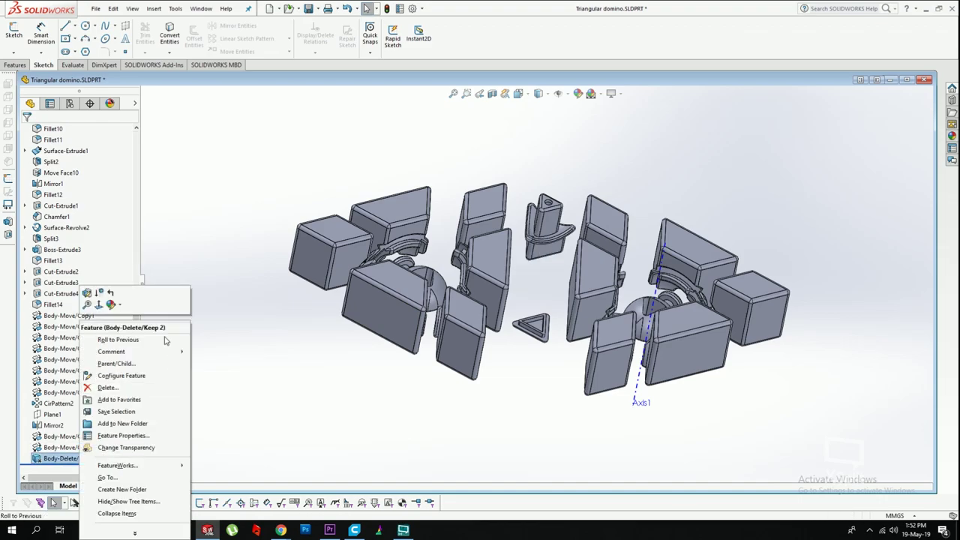
left_click(87, 293)
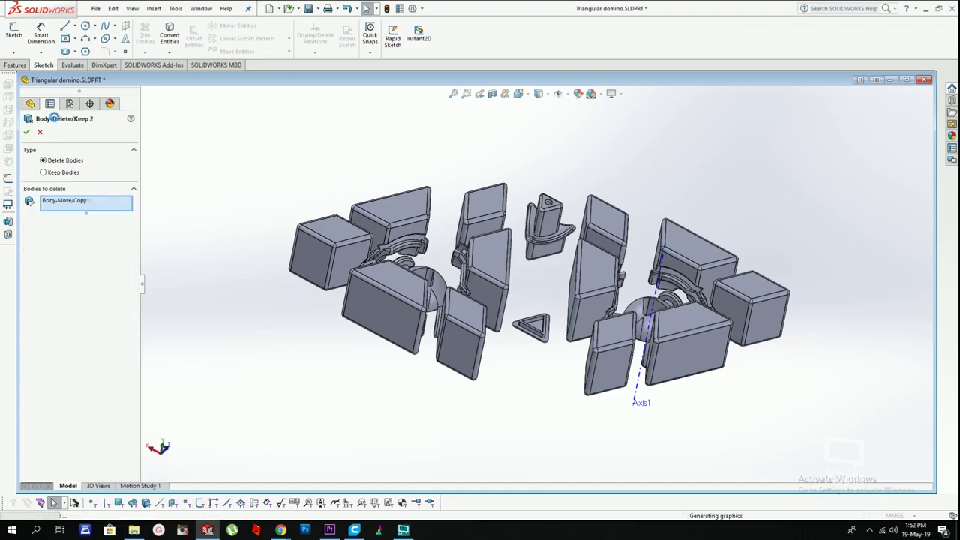
left_click(56, 173)
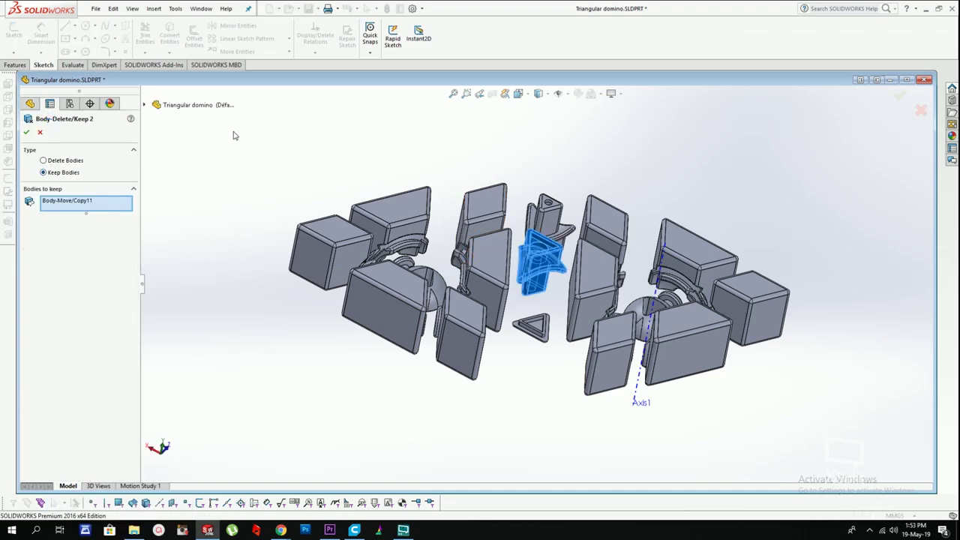
Step: Export the isolated central piece as an STL named Center in the Triangular Domino folder
left_click(112, 9)
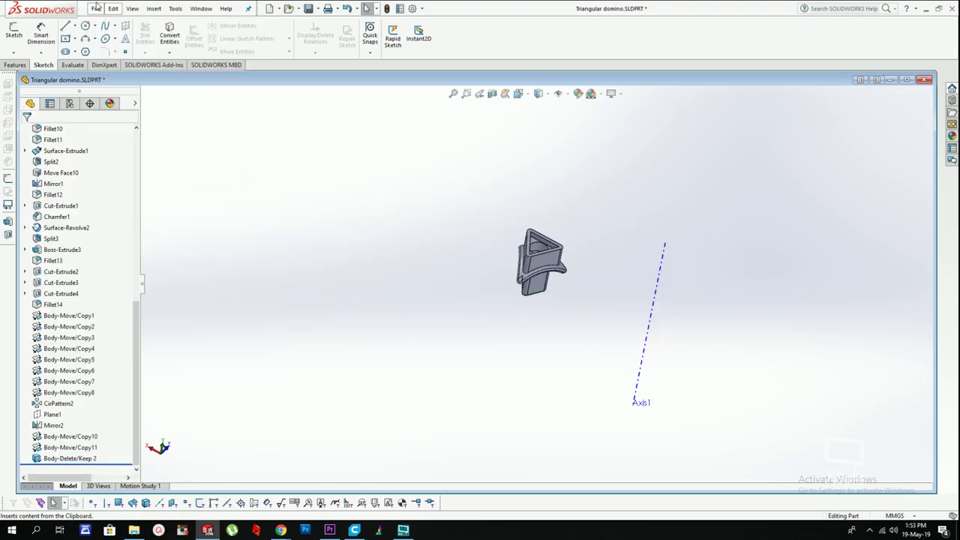
left_click(112, 119)
left_click(447, 358)
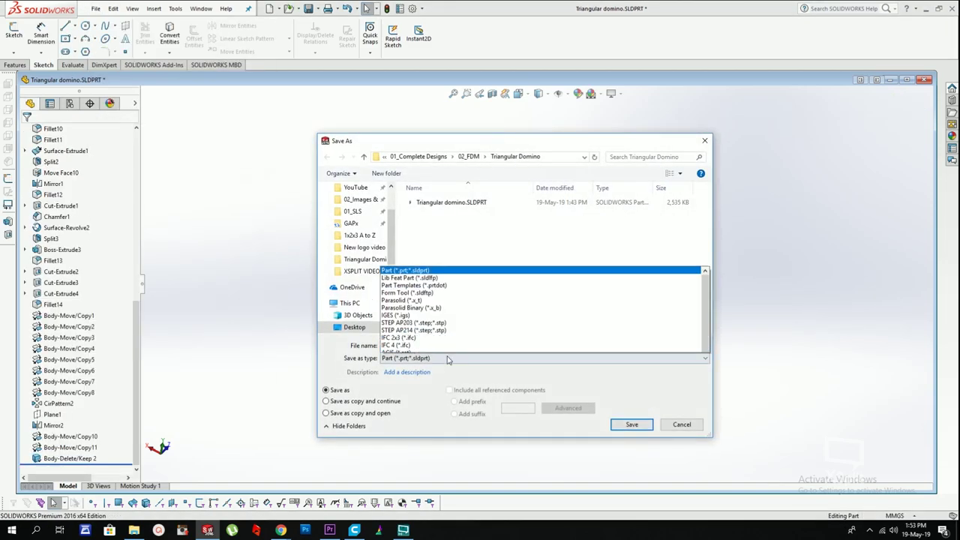
left_click(409, 236)
type("Center")
key("Return")
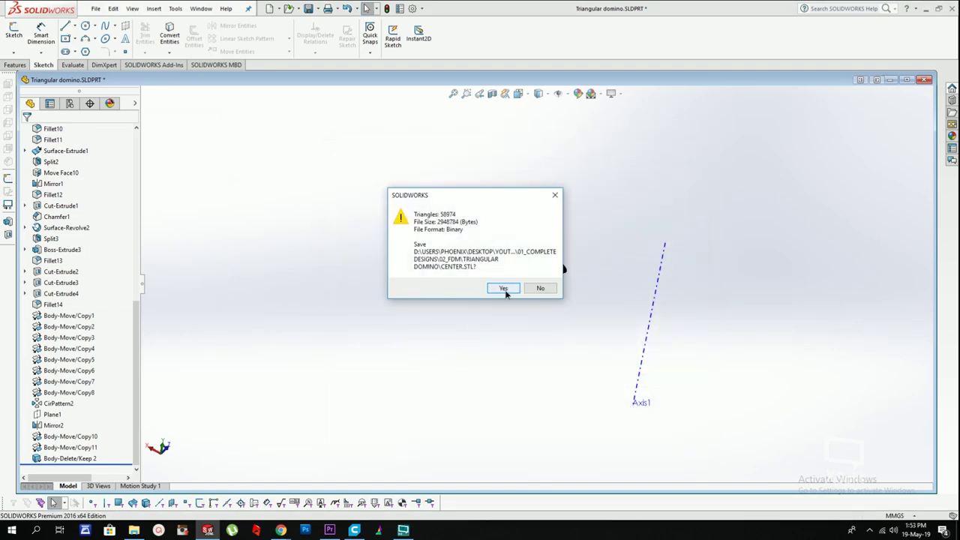
left_click(504, 291)
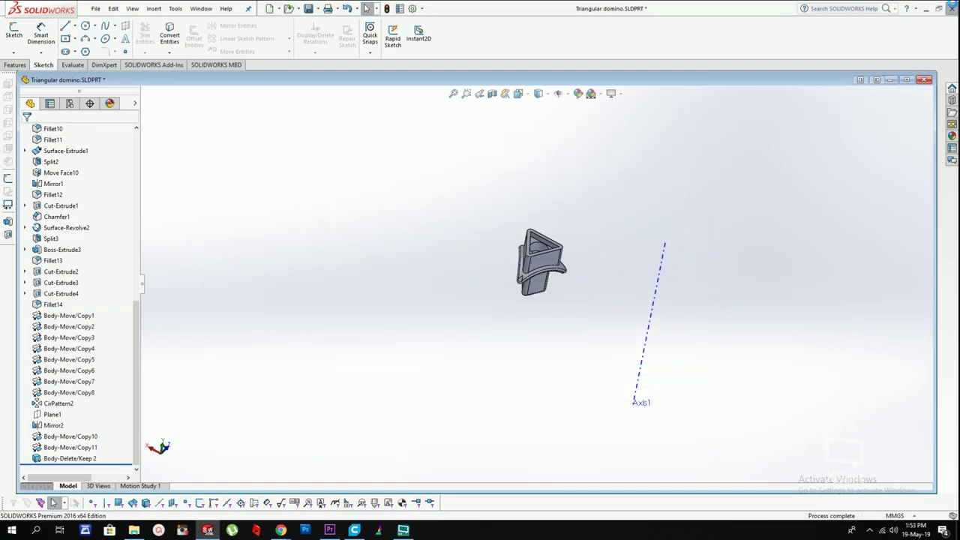
Step: Close the Triangular domino part without saving its changes
left_click(954, 7)
left_click(539, 307)
left_click(923, 79)
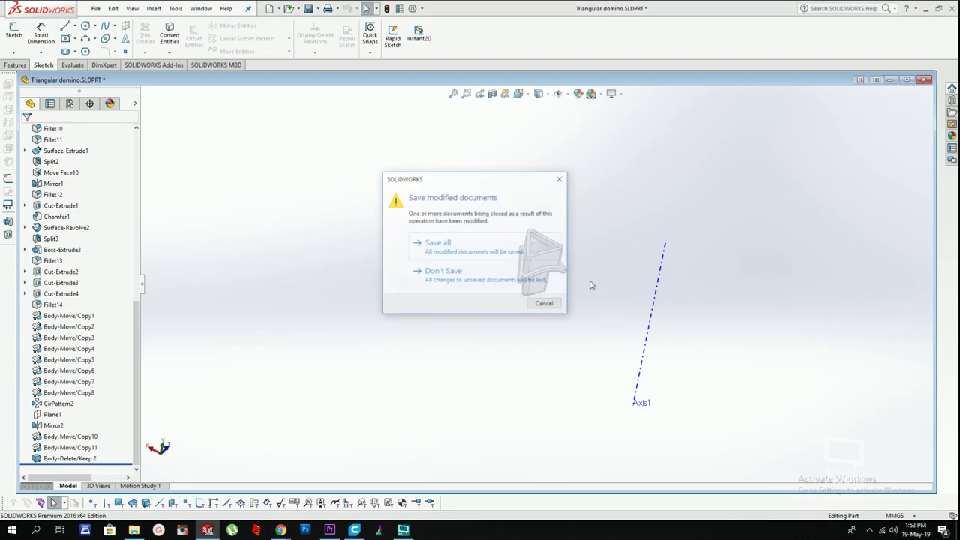
left_click(475, 278)
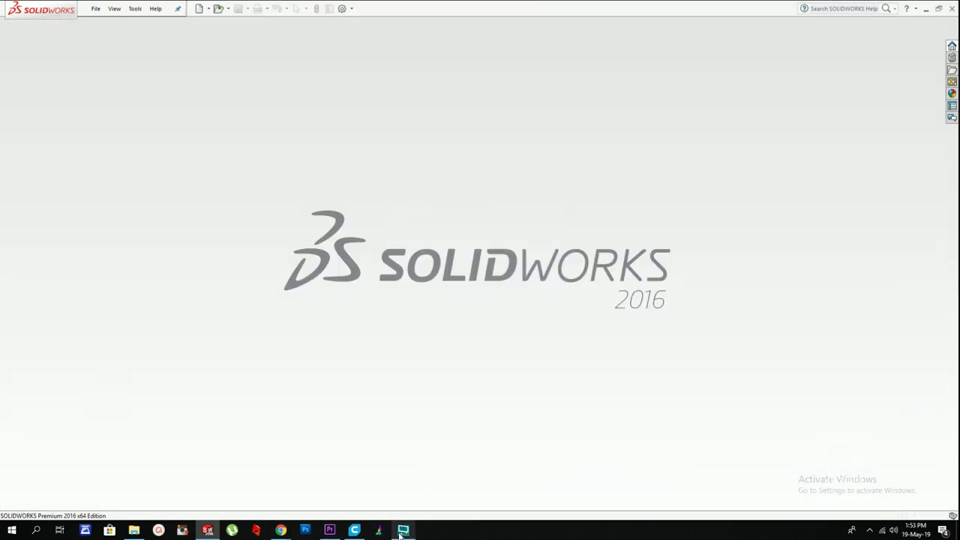
Step: Switch to Ultimaker Cura and replace the model on the build plate with the updated Triangular domino.STL
left_click(355, 531)
left_click(668, 327)
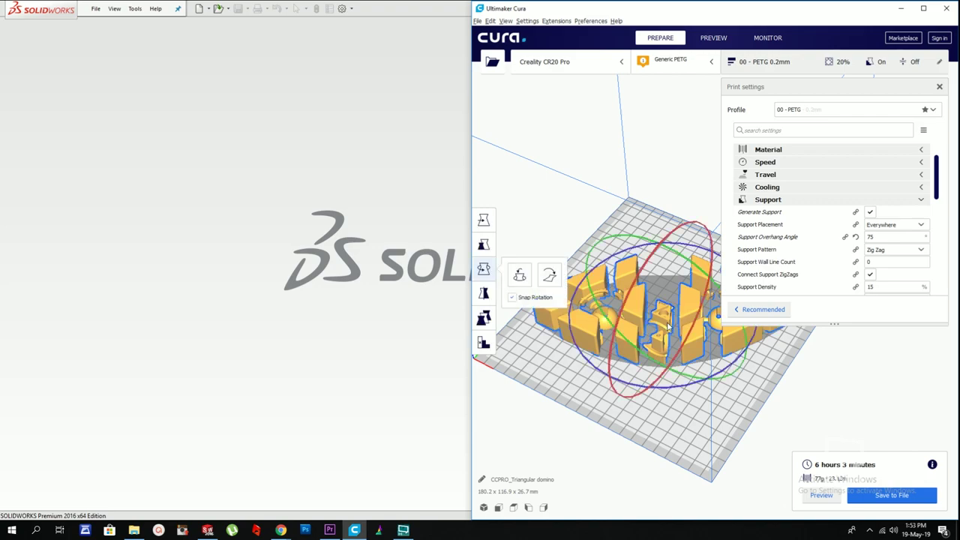
key("Delete")
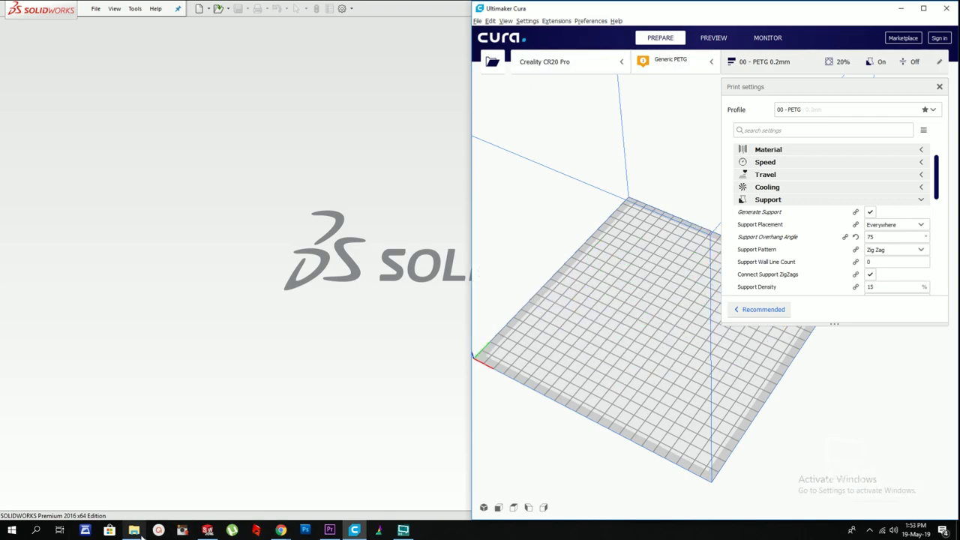
left_click(133, 529)
left_click(142, 132)
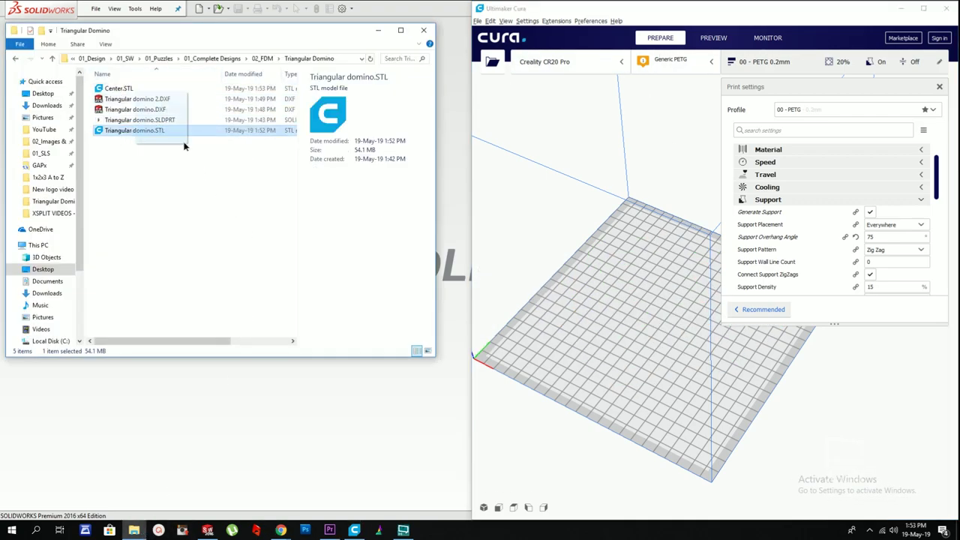
left_click_drag(148, 138, 708, 208)
Step: Change the print profile to 01 - PETG Supportless and dismiss the customized-settings dialog
left_click(810, 113)
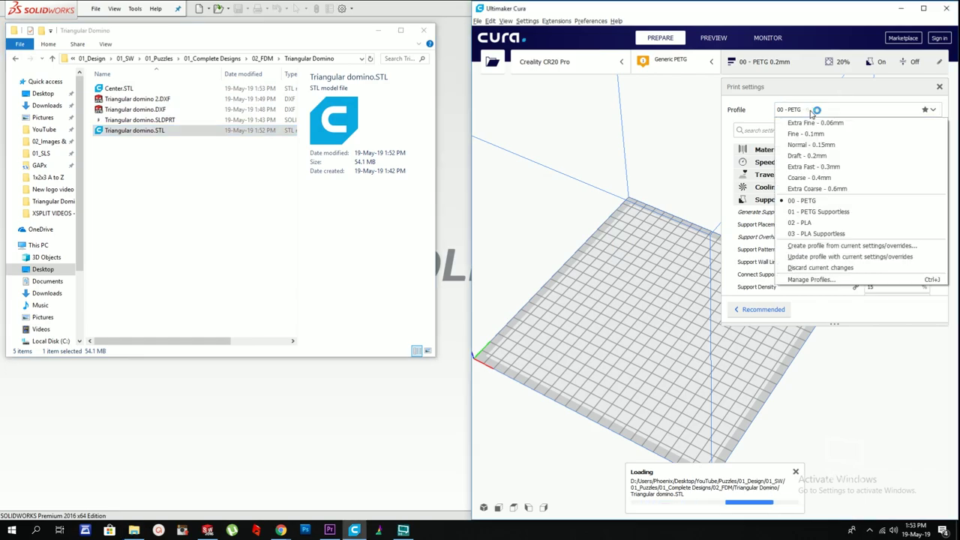
left_click(836, 212)
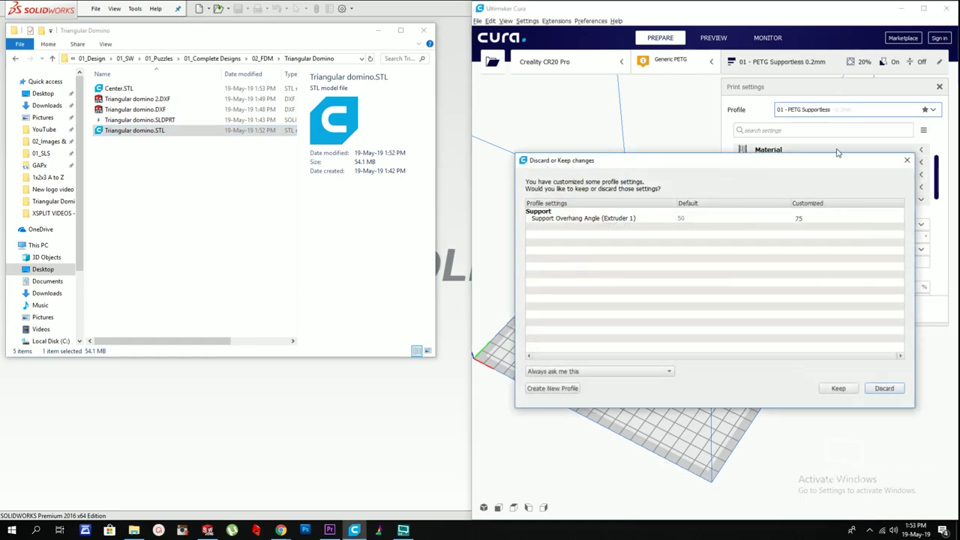
left_click(907, 162)
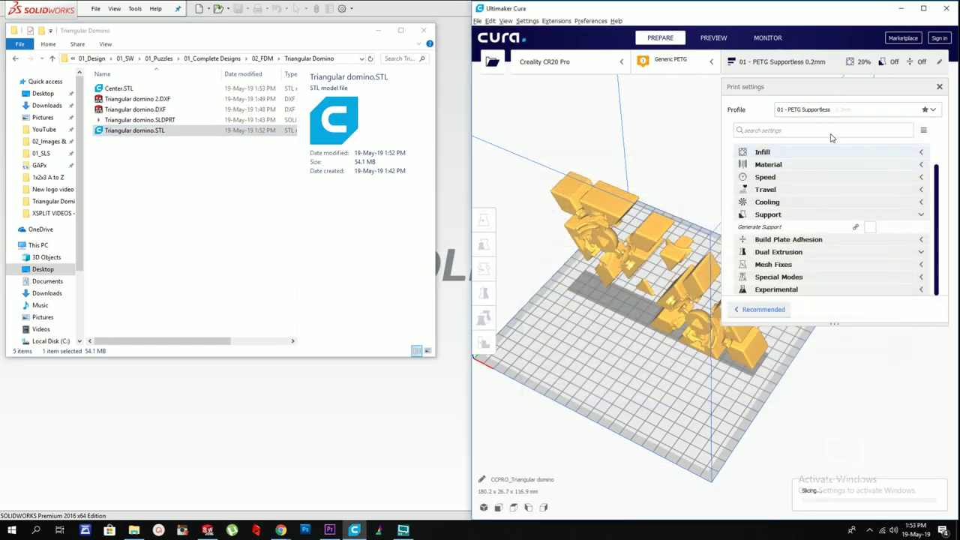
Step: Rotate the puzzle model 90° so that its pieces lie flat across the build plate
left_click(634, 262)
left_click(484, 269)
left_click_drag(671, 190, 611, 325)
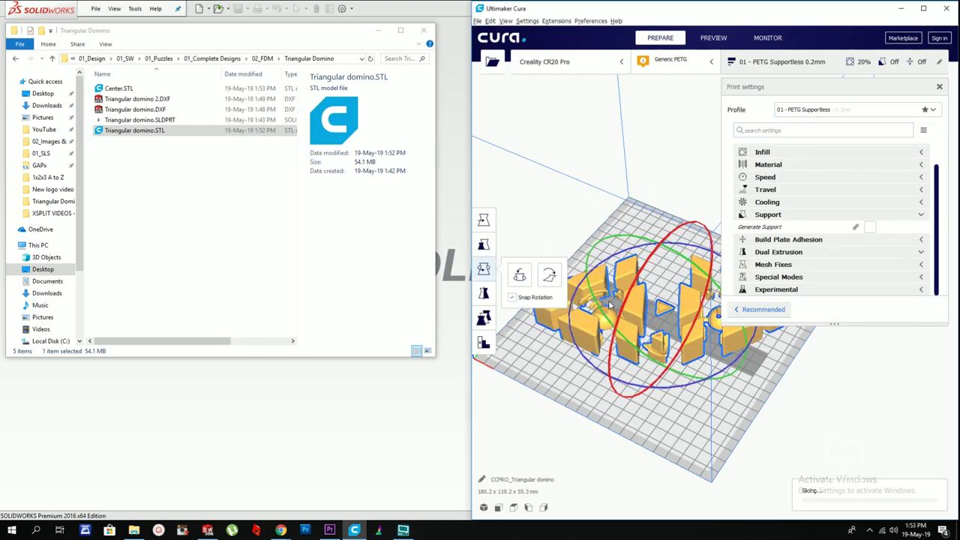
left_click(575, 171)
right_click_drag(595, 195, 655, 221)
middle_click_drag(656, 221, 618, 167)
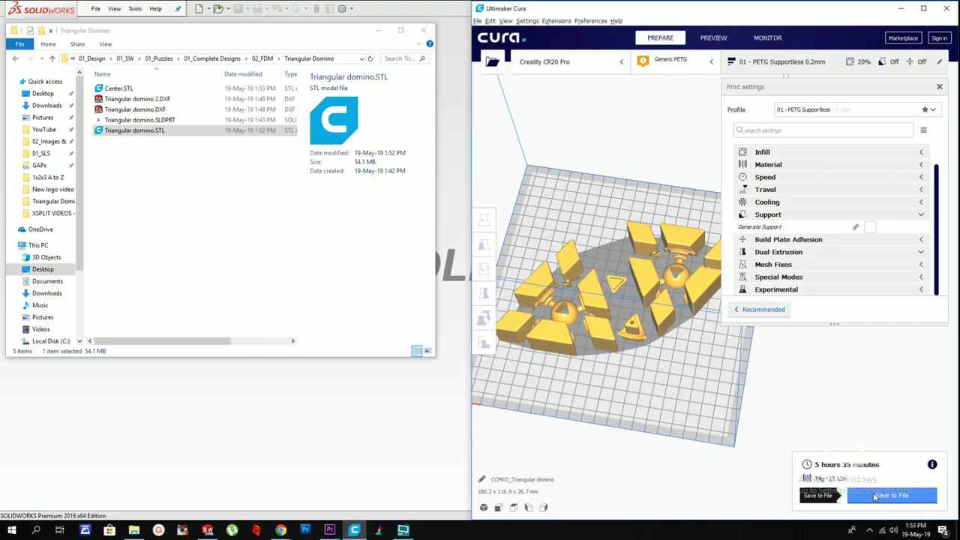
Step: Save the sliced print as CCPRO_Triangular domino.gcode in the Triangular Domino project folder, reusing the folder path from File Explorer
left_click(876, 497)
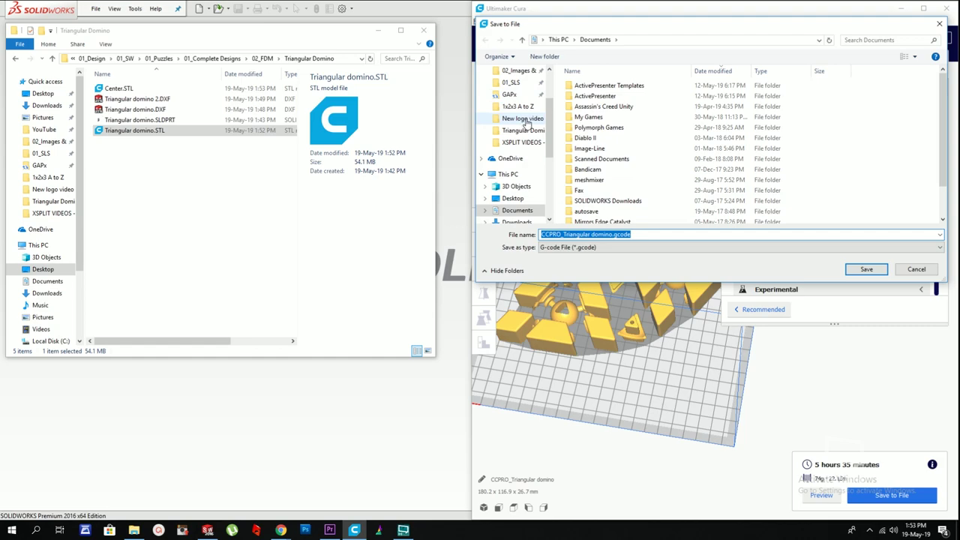
scroll(525, 124, "up", 1)
left_click(342, 58)
key("ctrl+c")
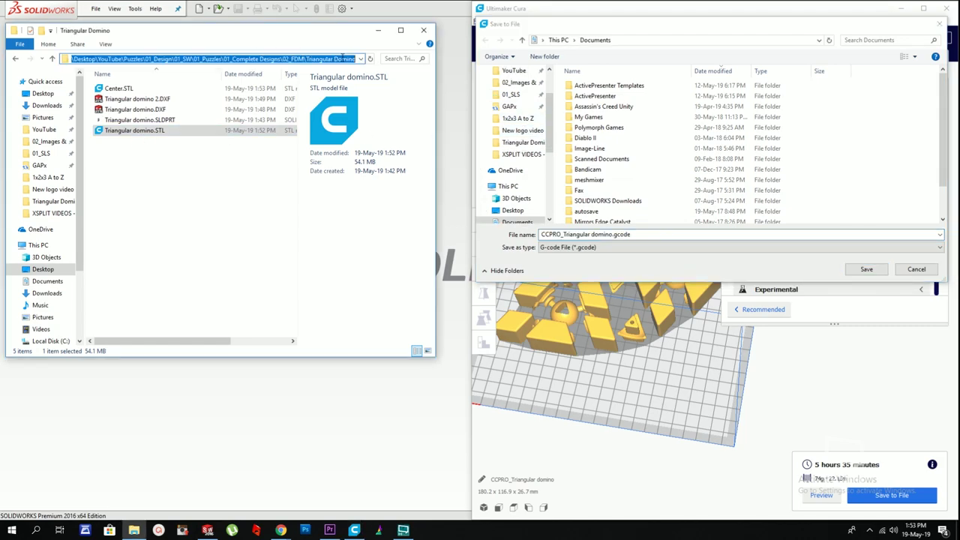
left_click(615, 40)
key("ctrl+v")
key("Return")
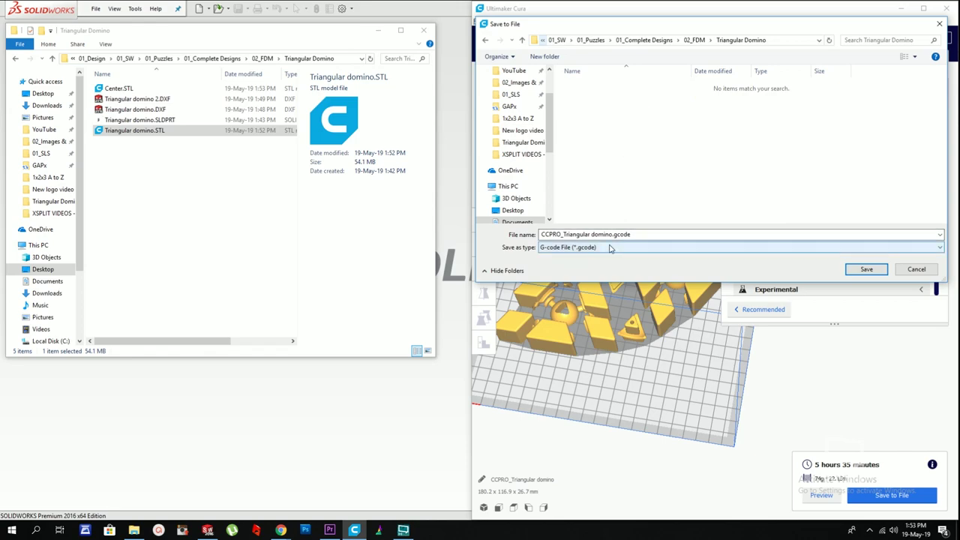
left_click(857, 273)
left_click(864, 270)
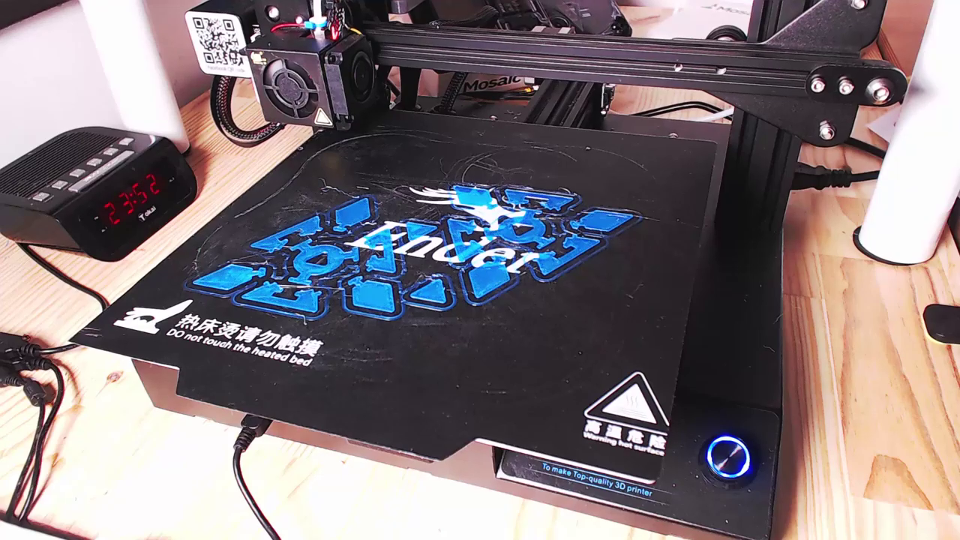